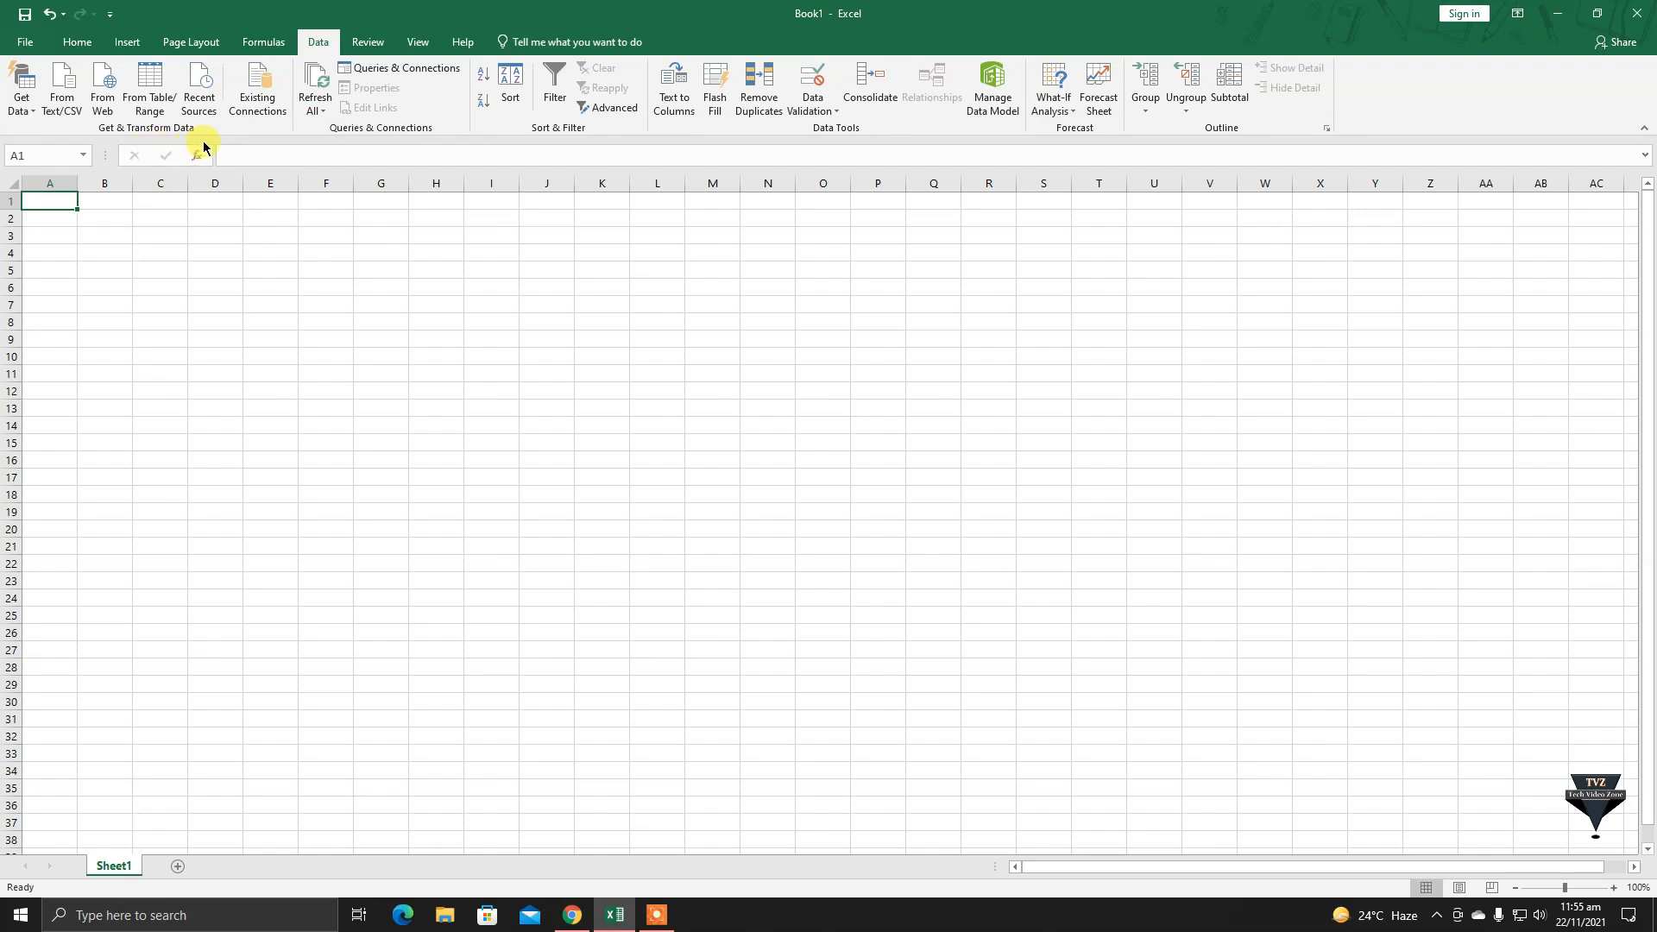
left_click(257, 41)
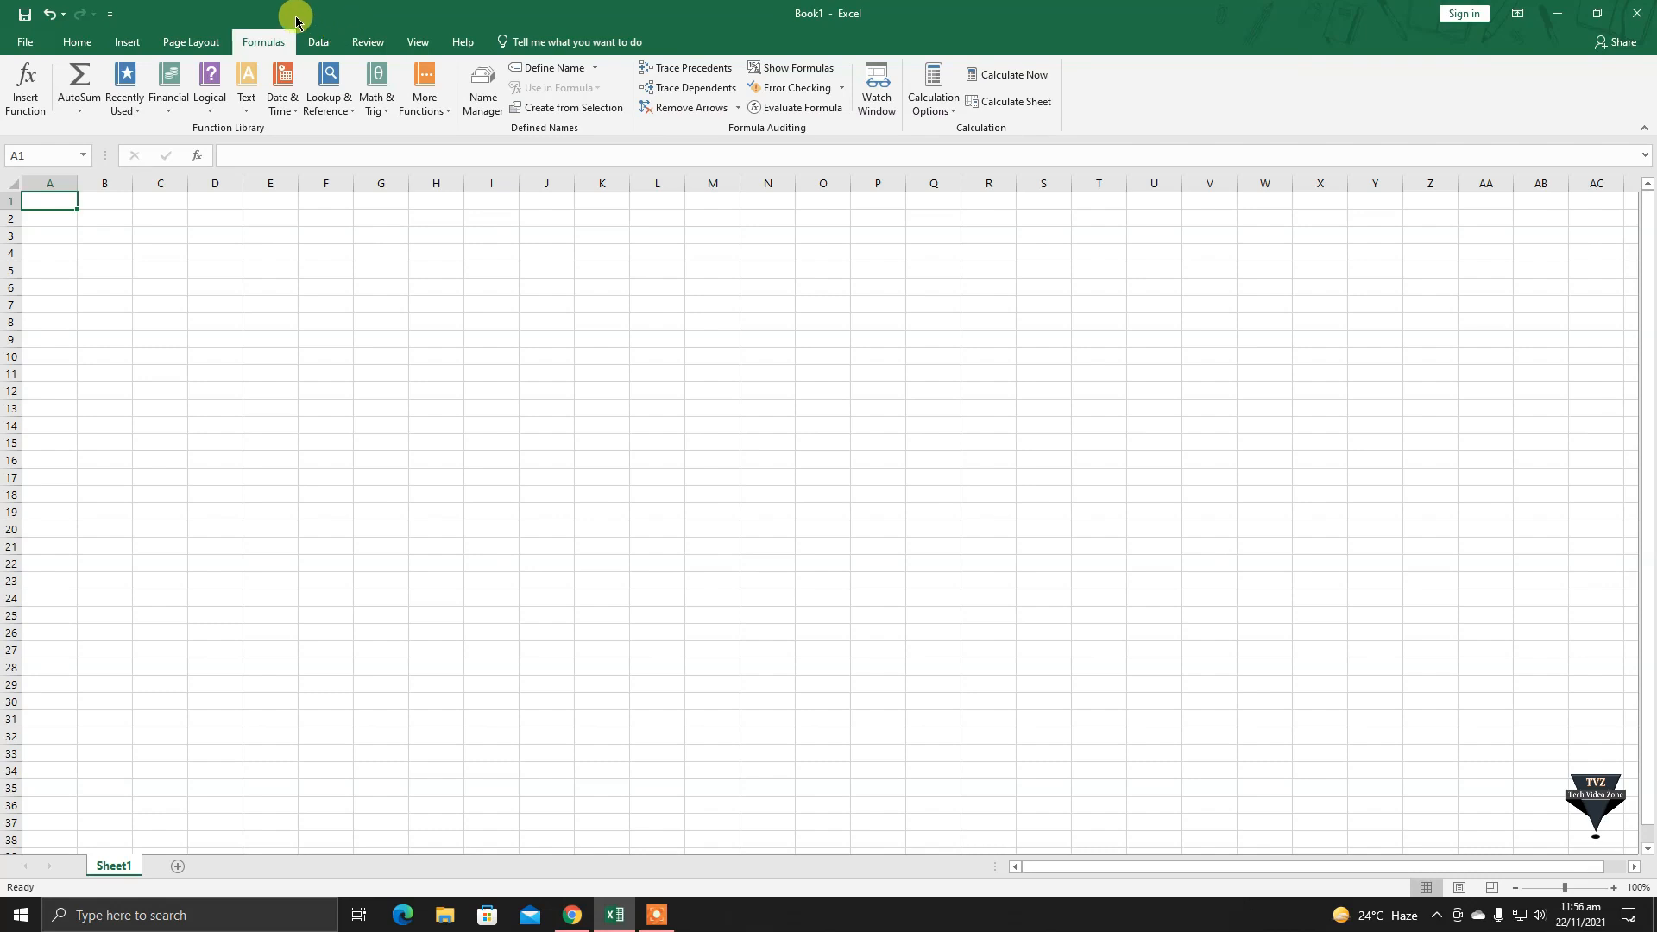
left_click(329, 41)
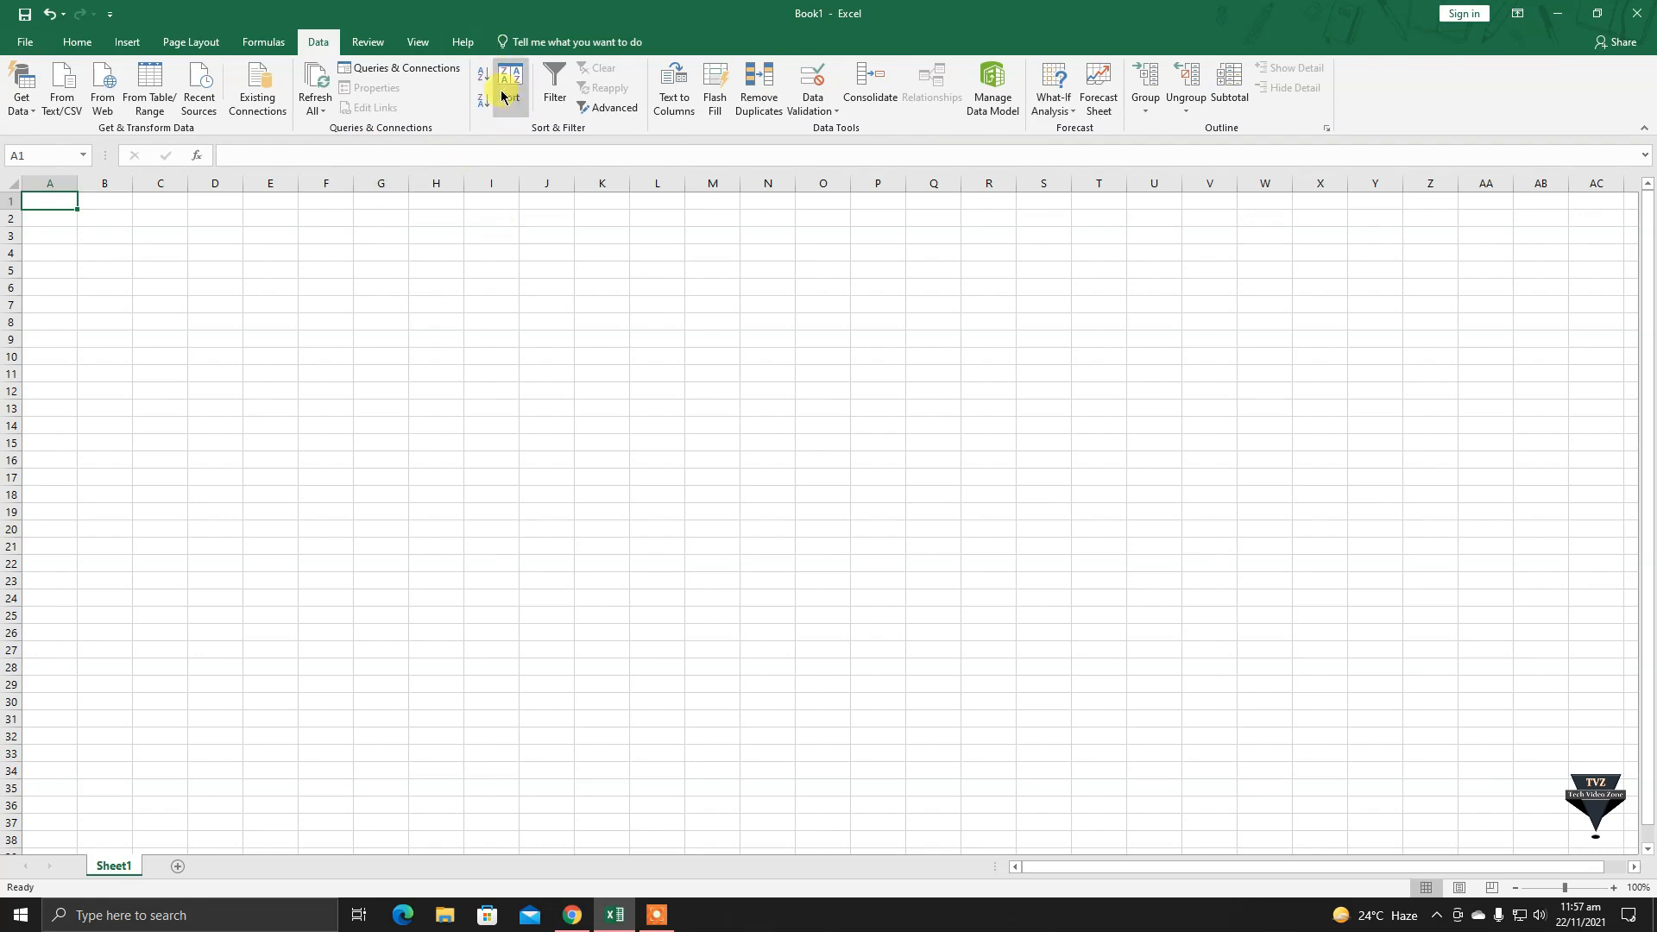
Enter five people's first names in column B, one per cell from B2 to B6.
left_click_drag(1566, 888, 1585, 892)
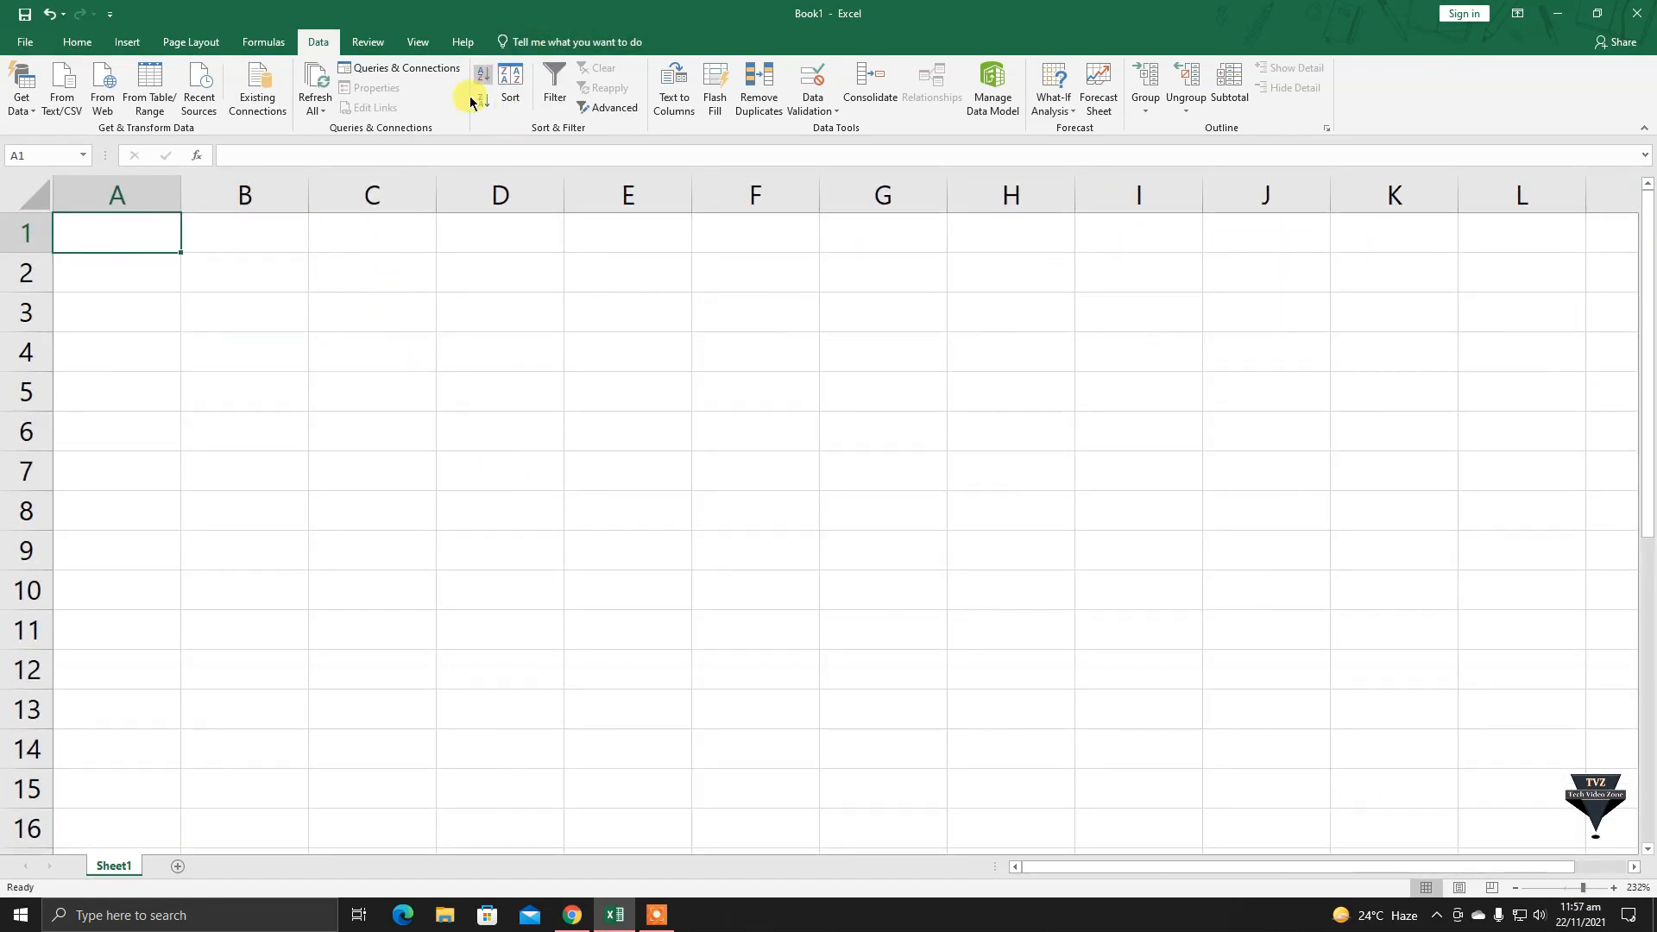
left_click(283, 270)
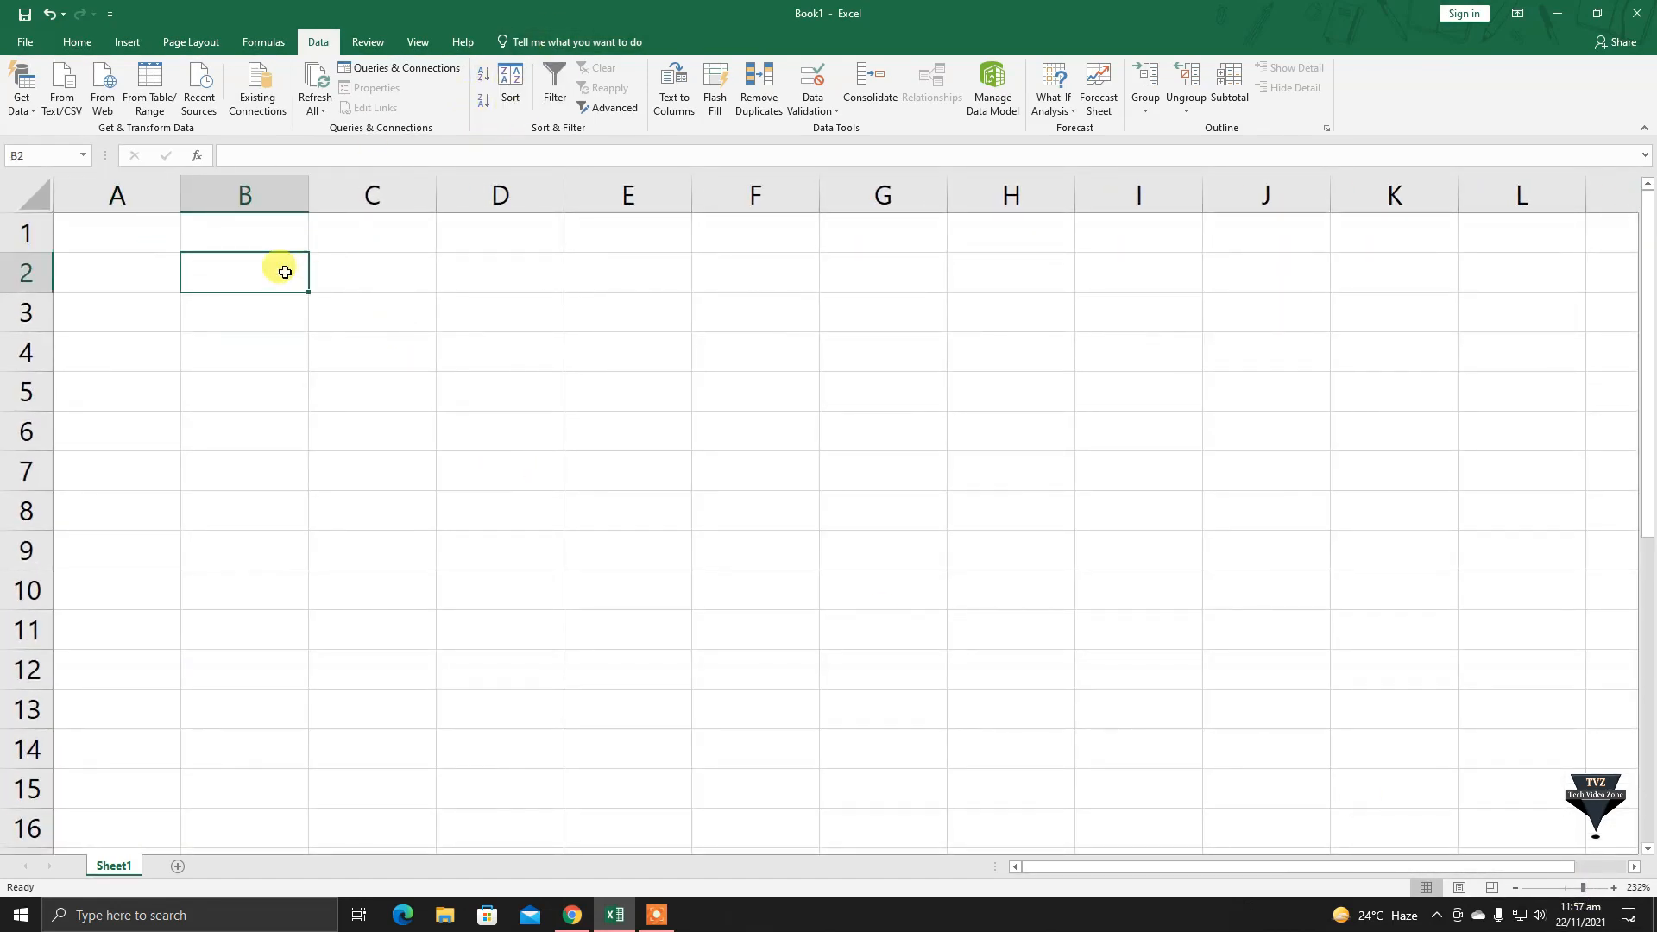
type("zohaib")
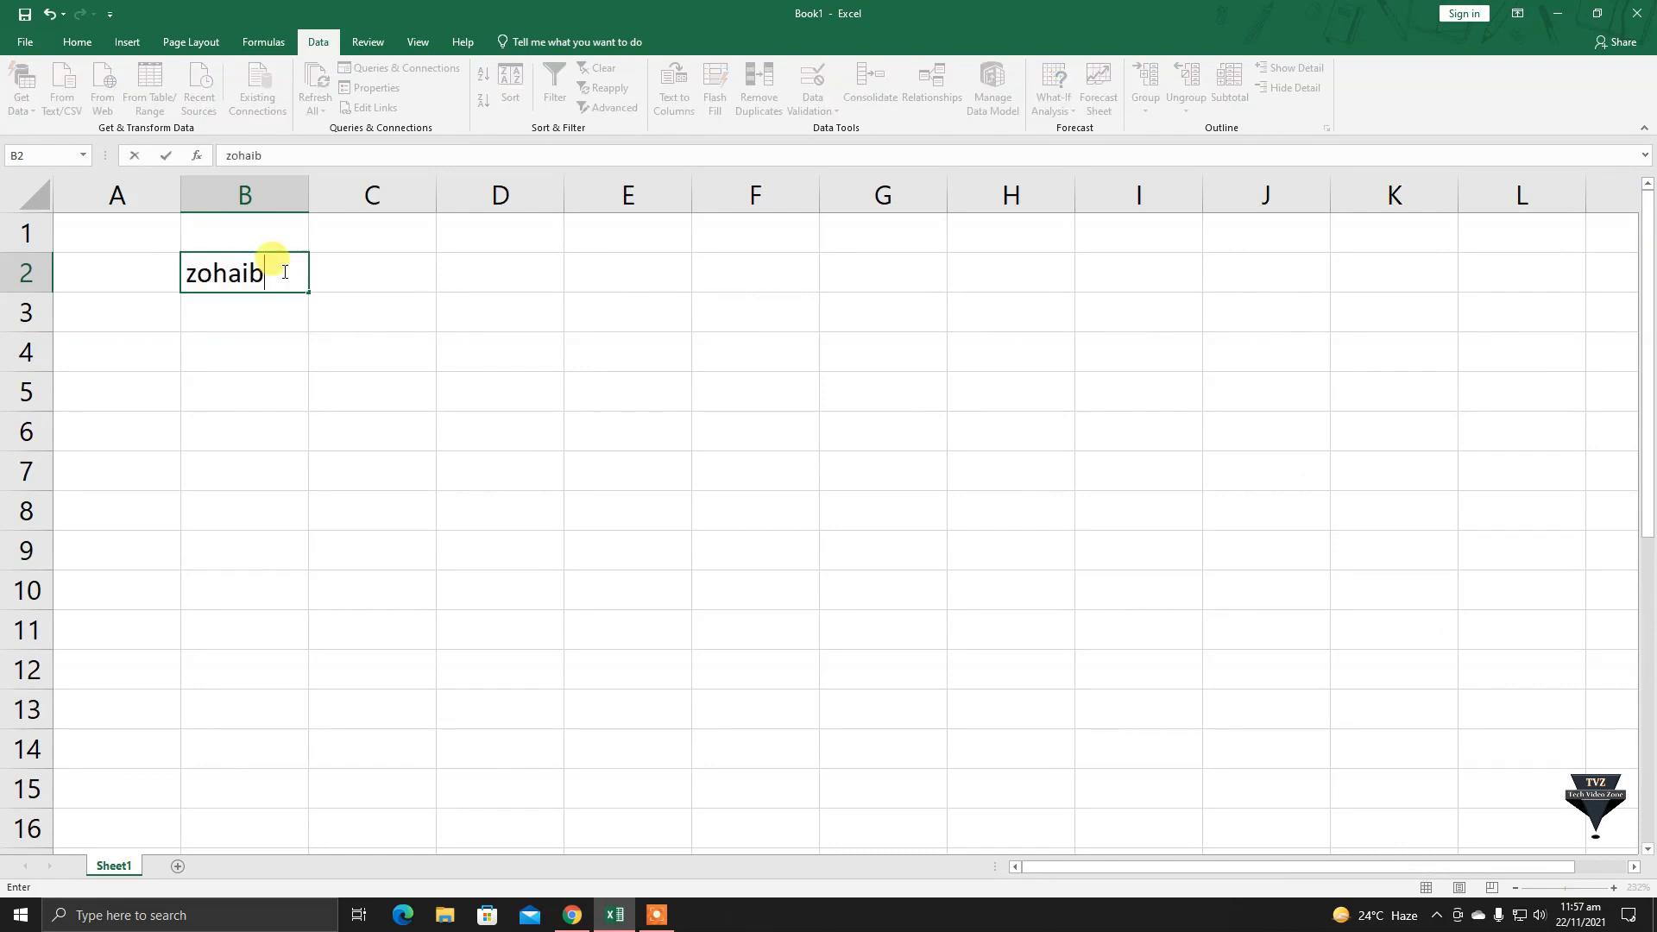
key("Return")
type("bilal")
key("Return")
type("ahmad")
key("Return")
type("nimra")
key("Return")
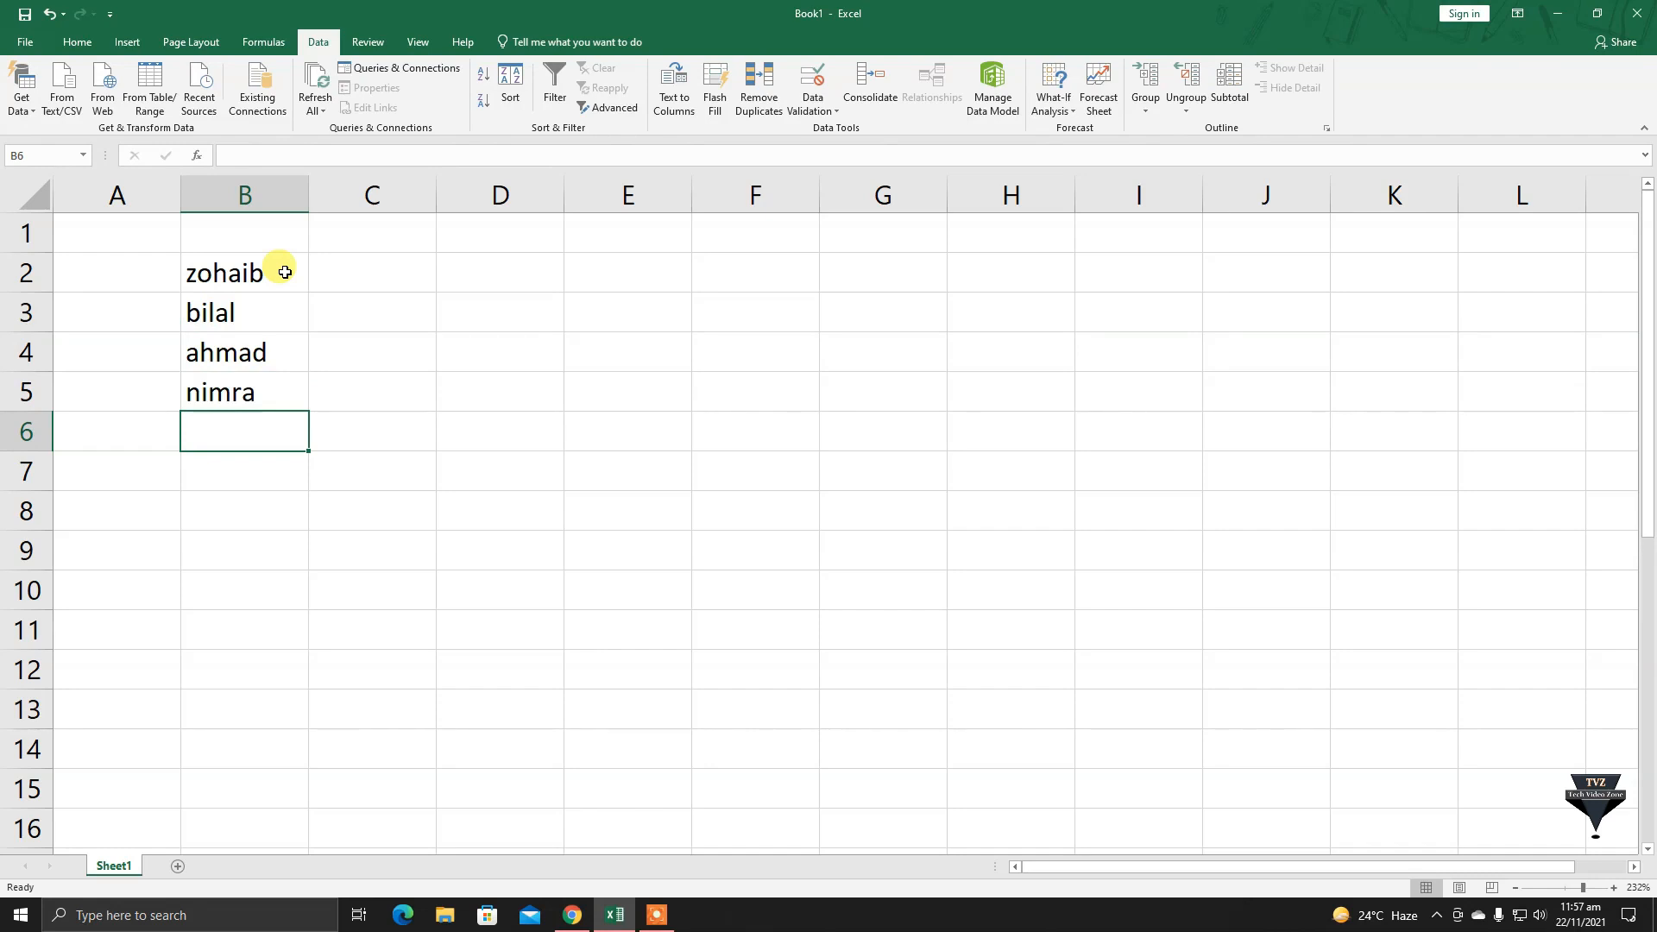
type("ali")
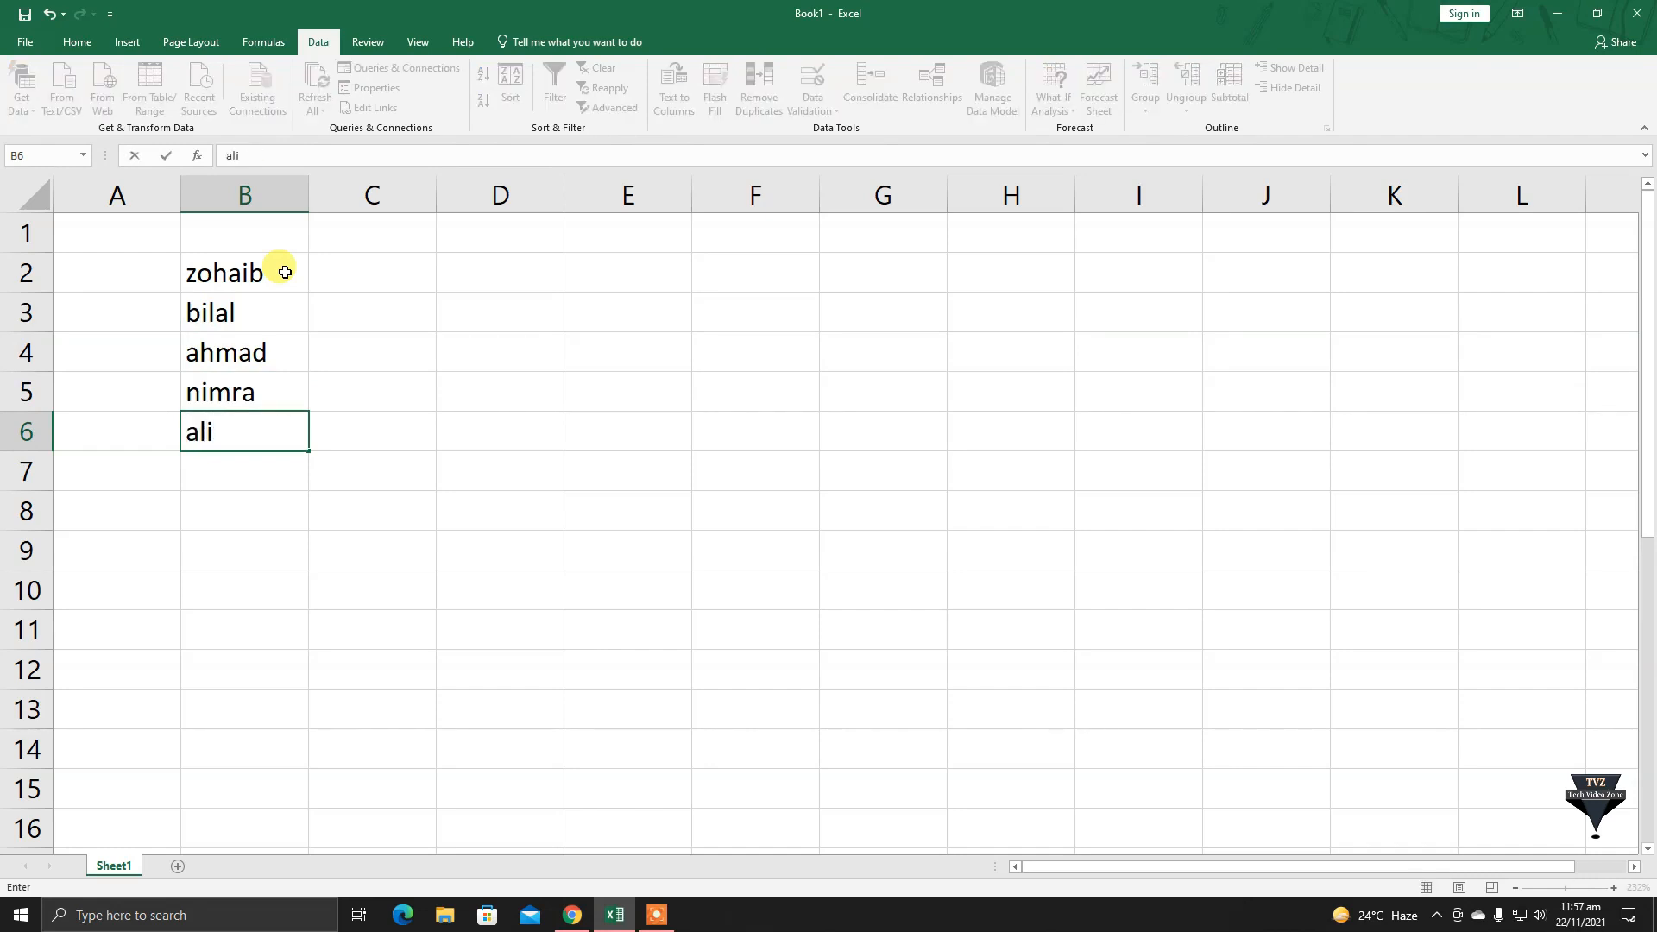
key("Return")
Continue the list in column B with five more first names in cells B7 to B11.
type("sha")
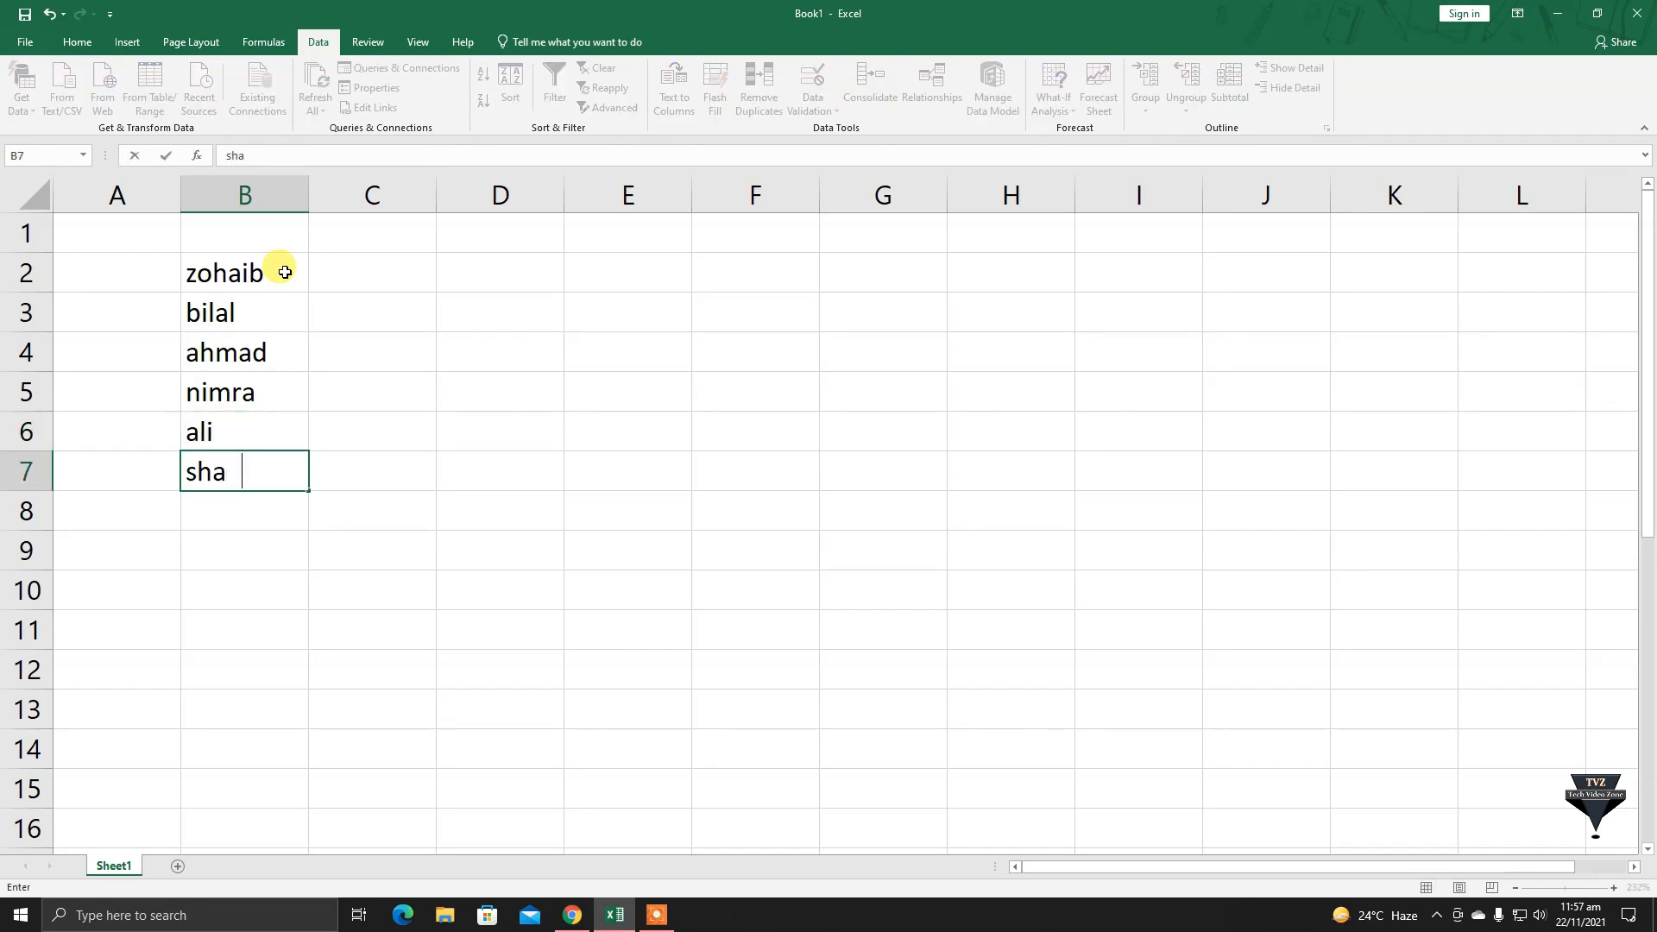
type("hab")
key("Return")
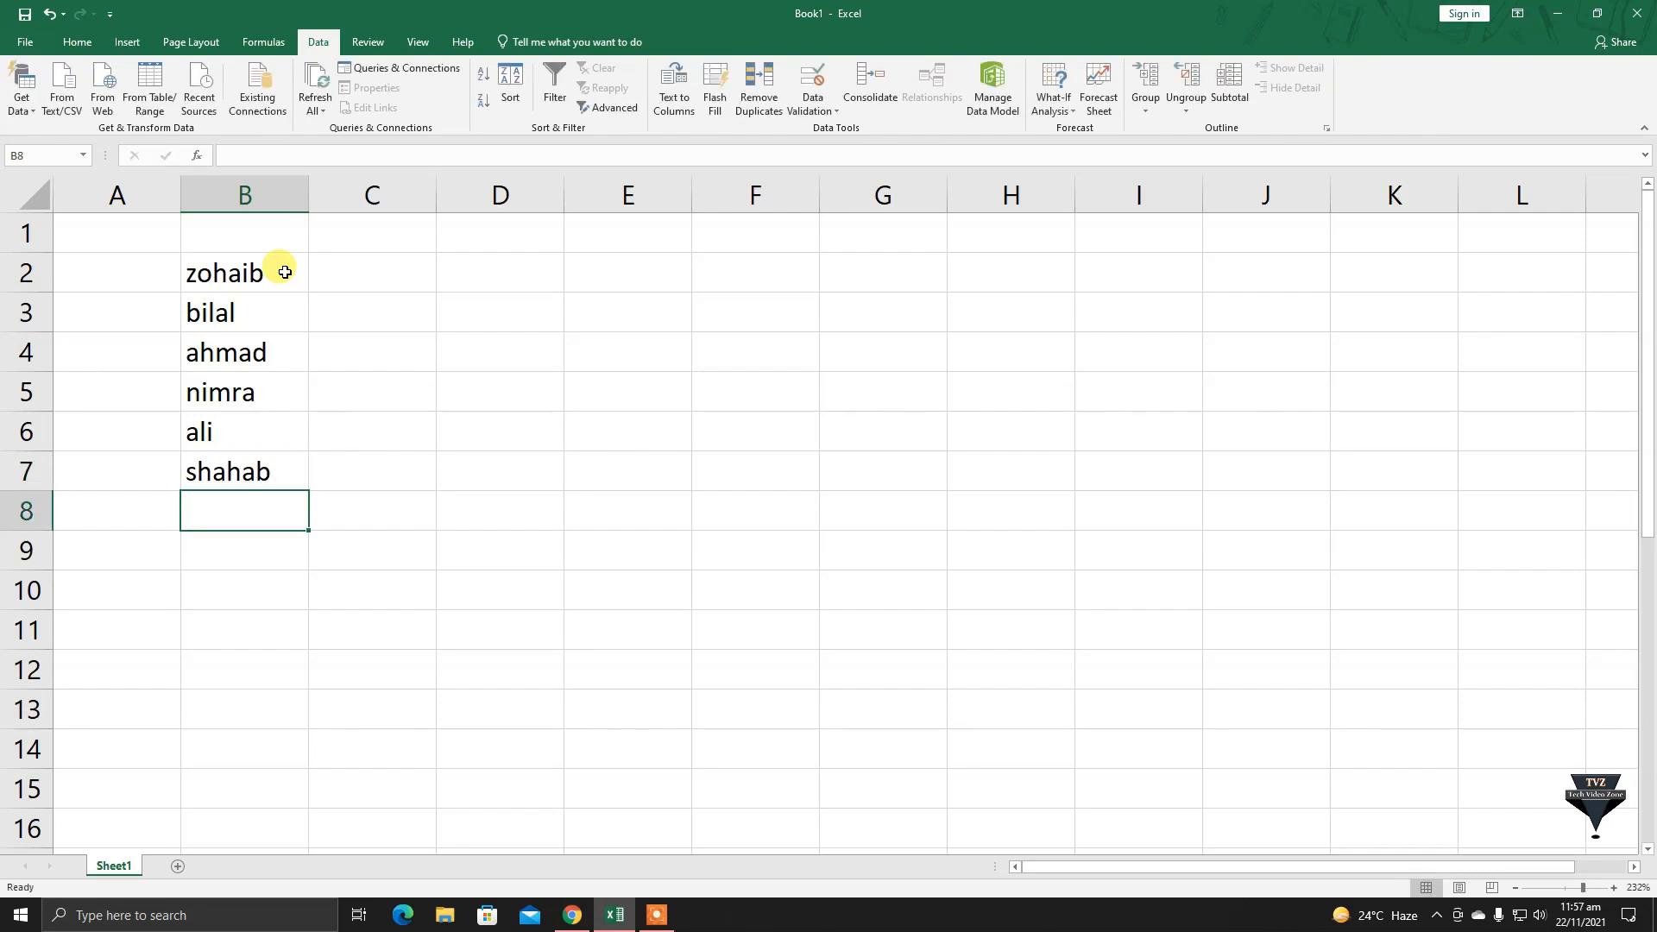
type("babar")
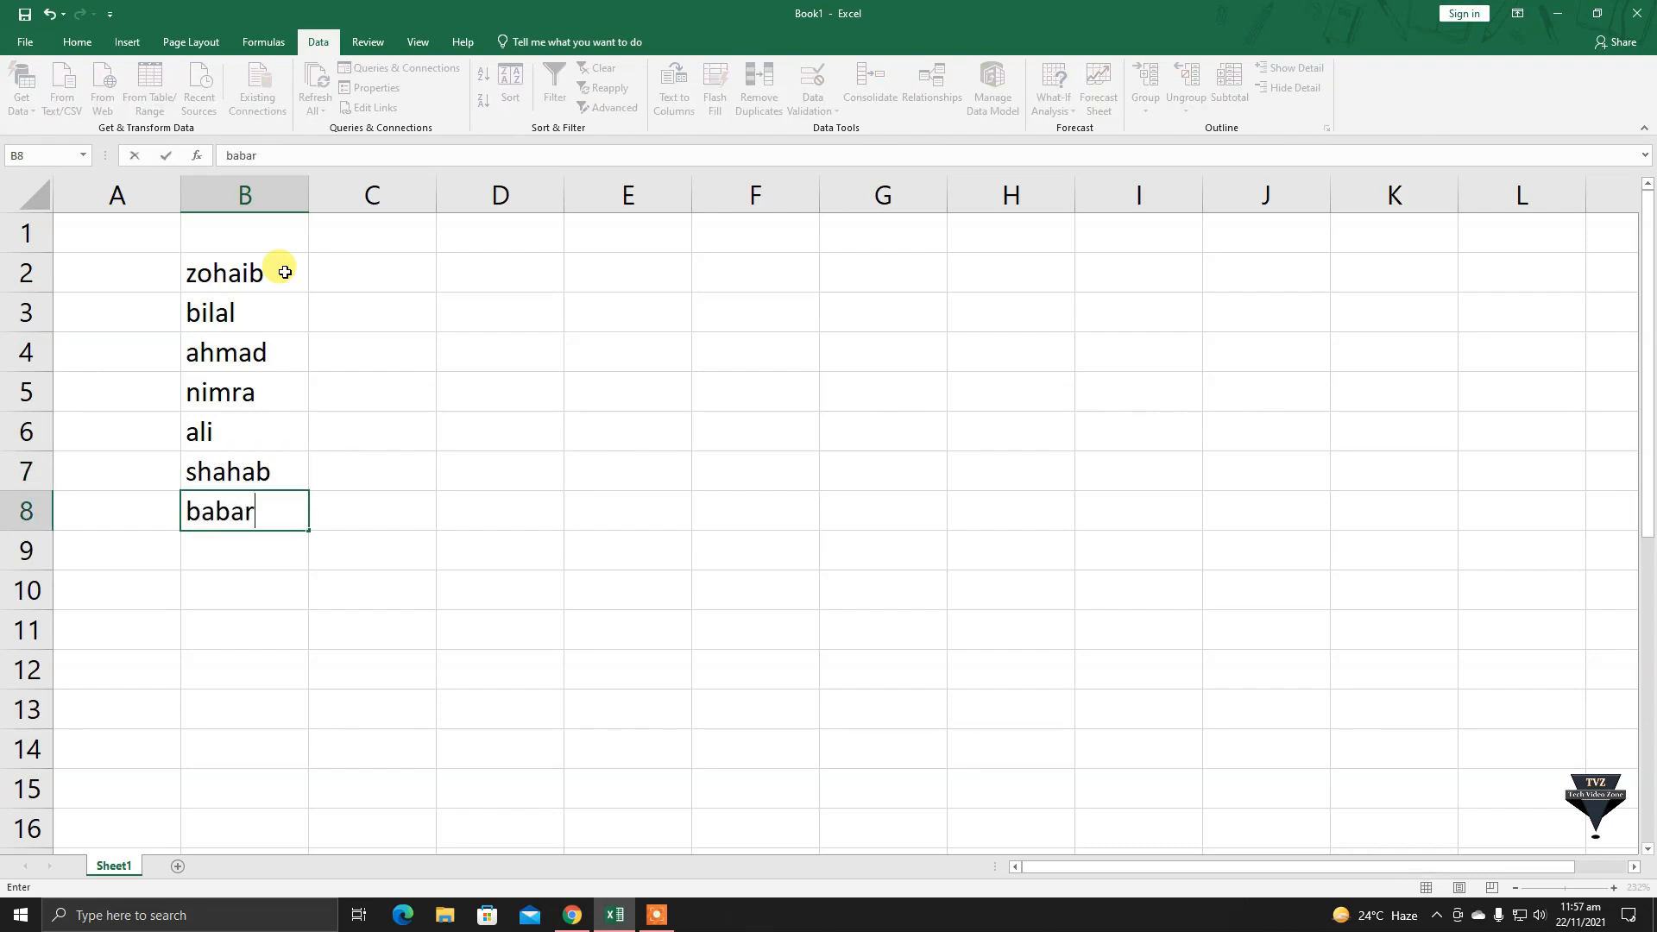
key("Return")
type("azam")
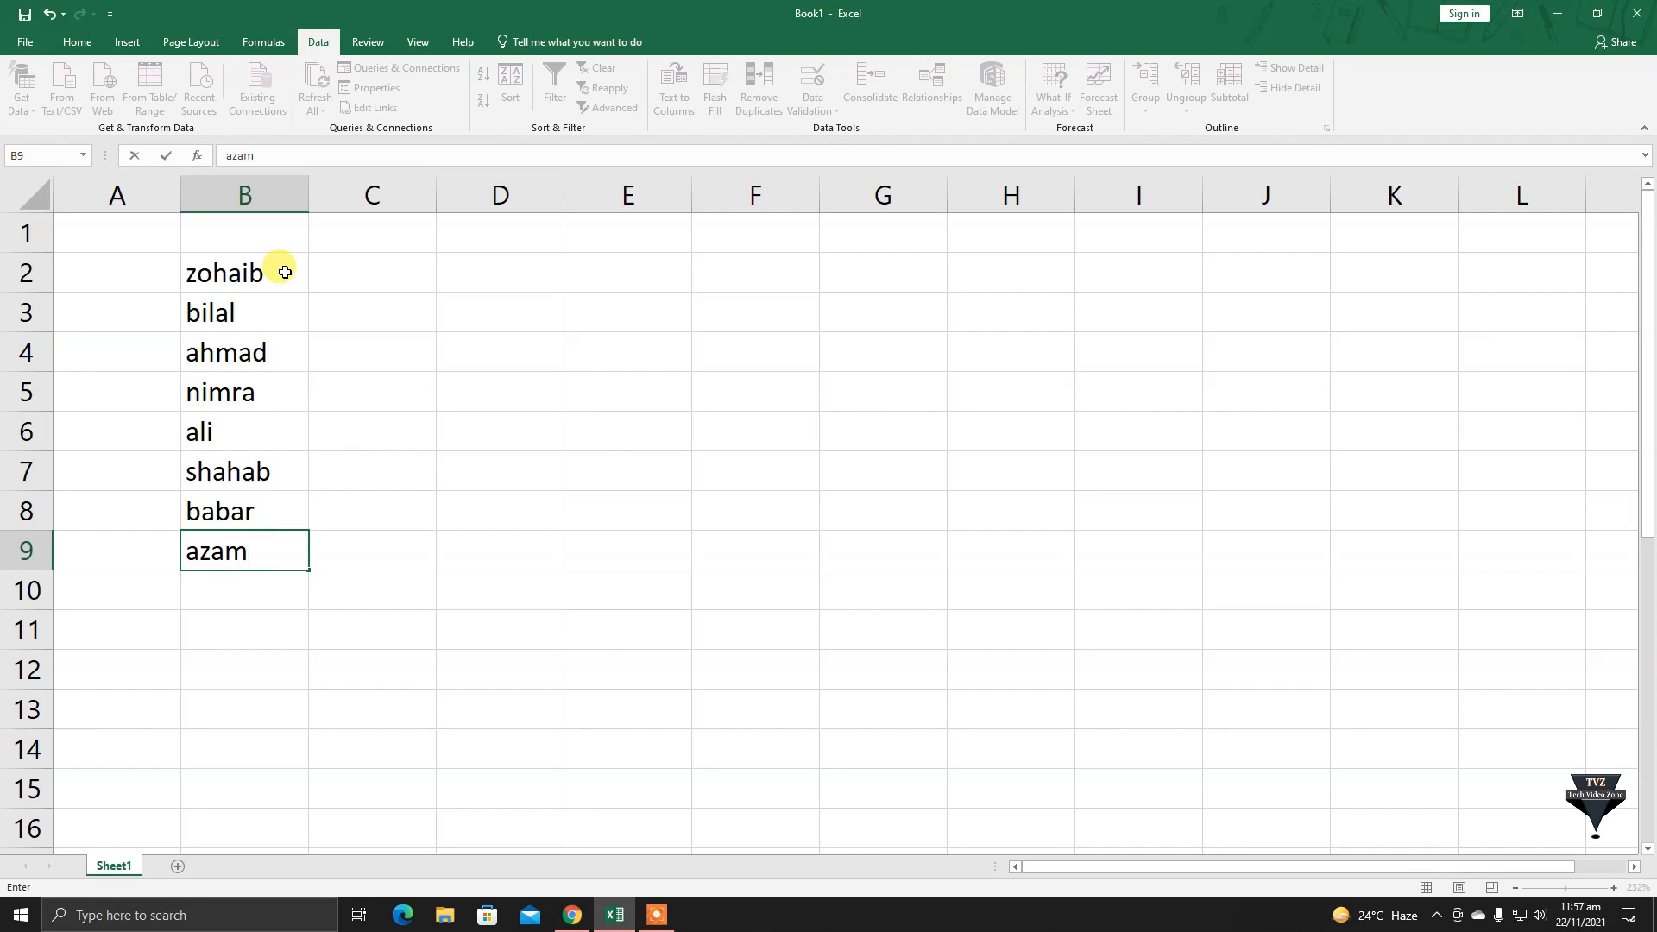
key("Return")
type("kh")
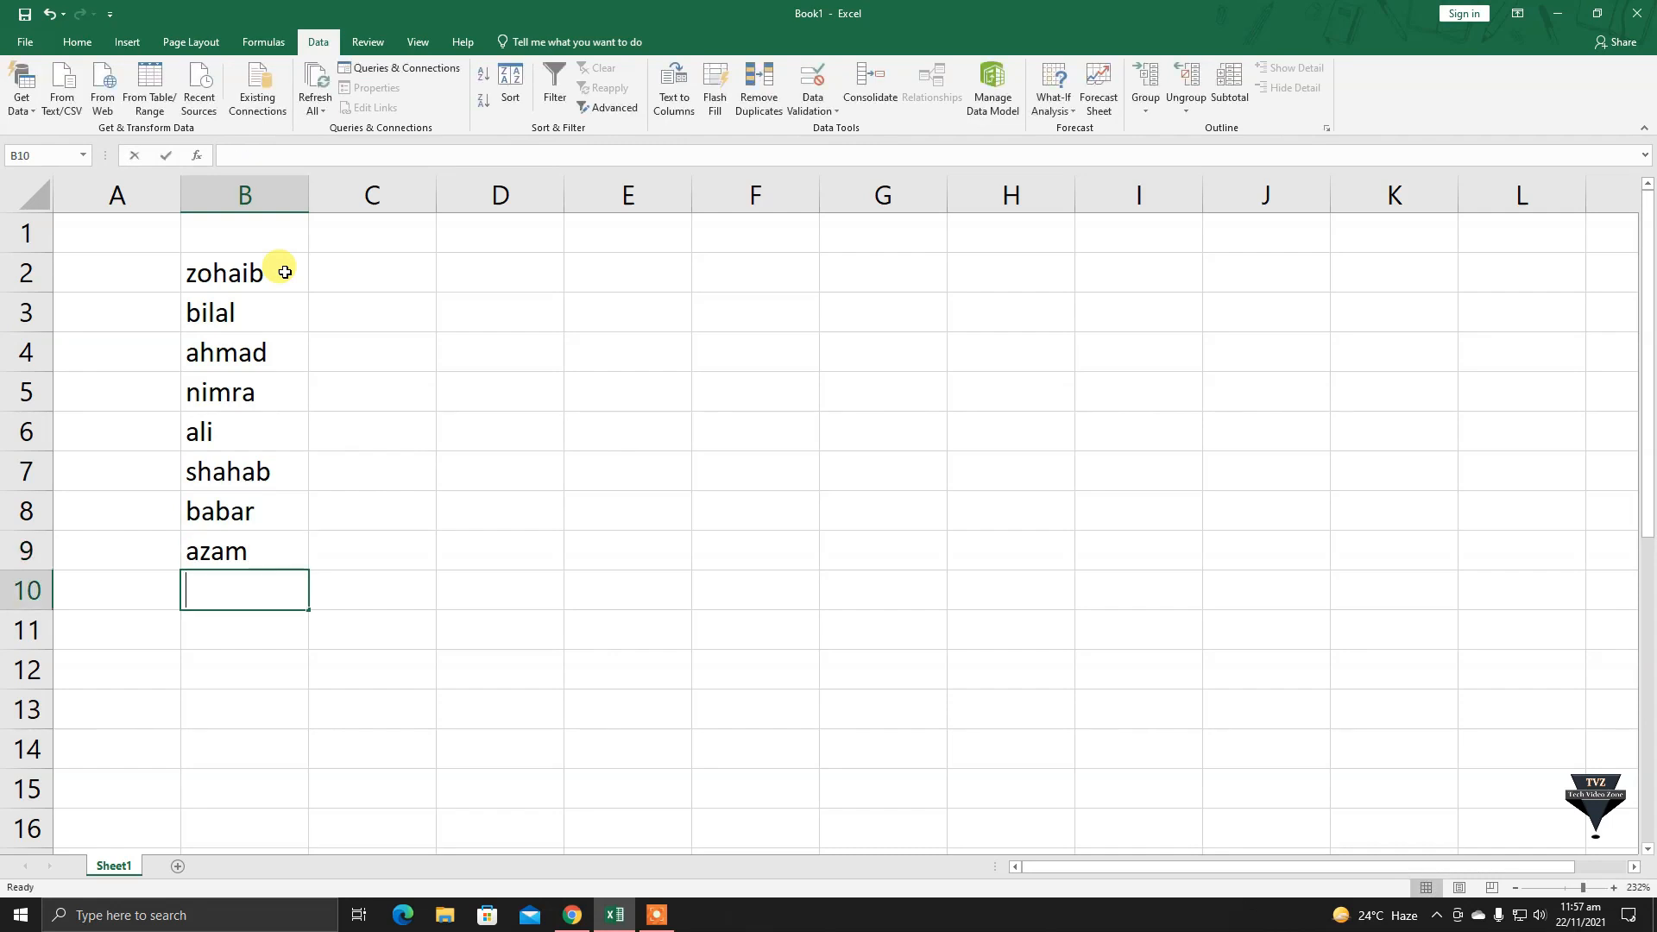
type("ursheed")
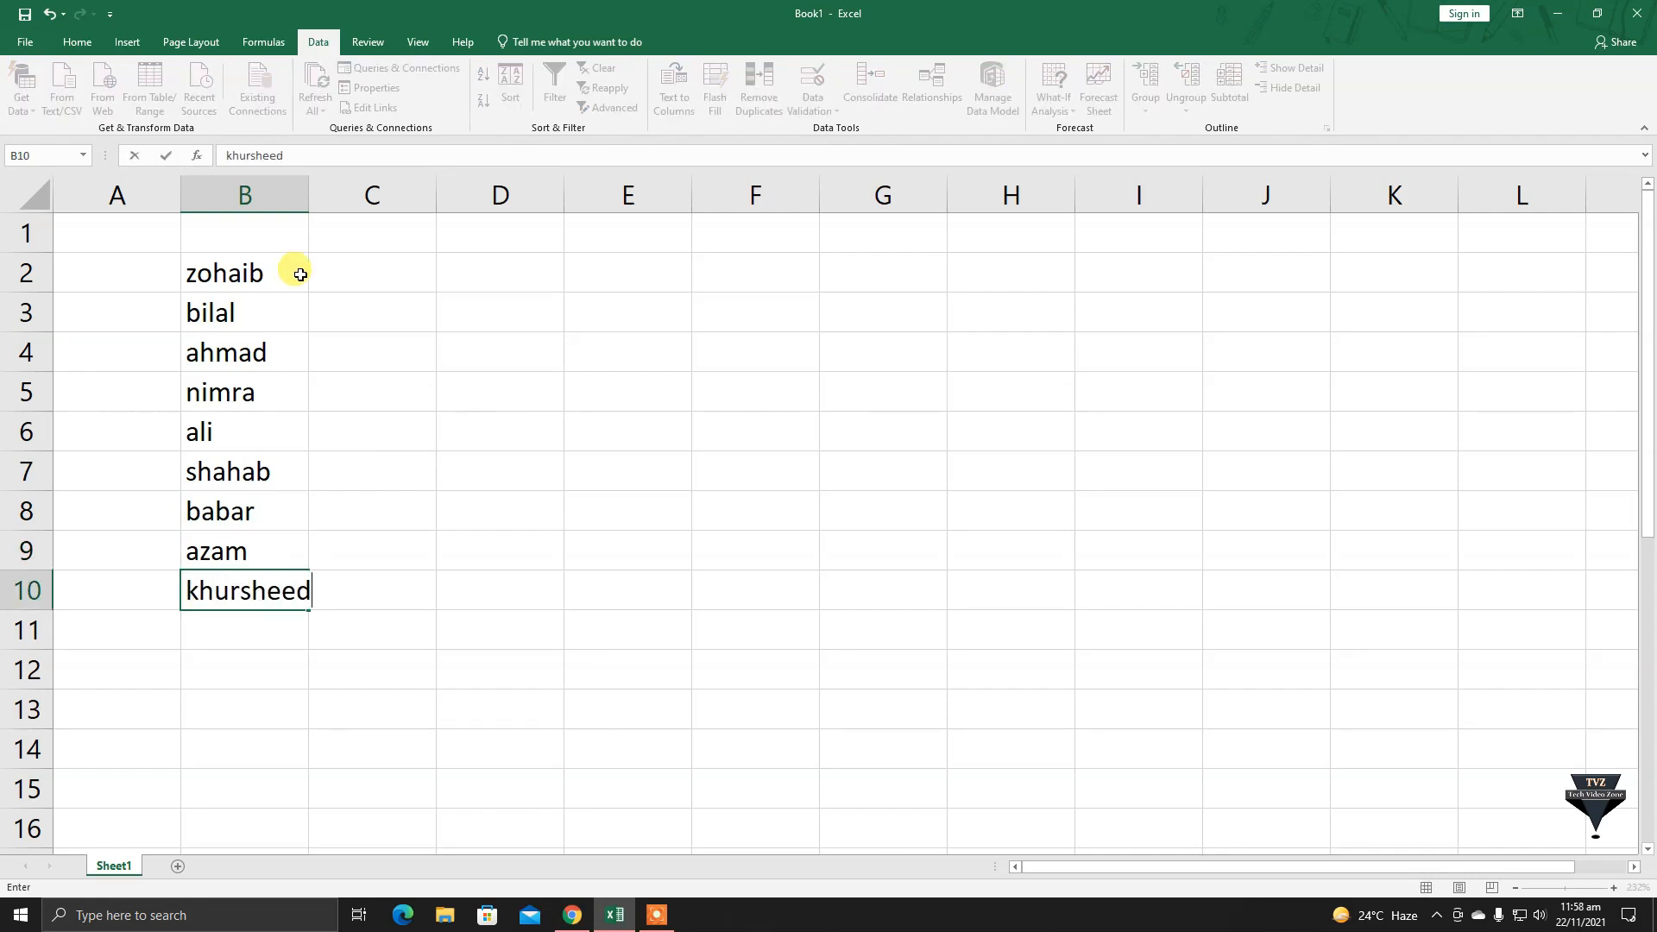
key("Return")
type("shoaib")
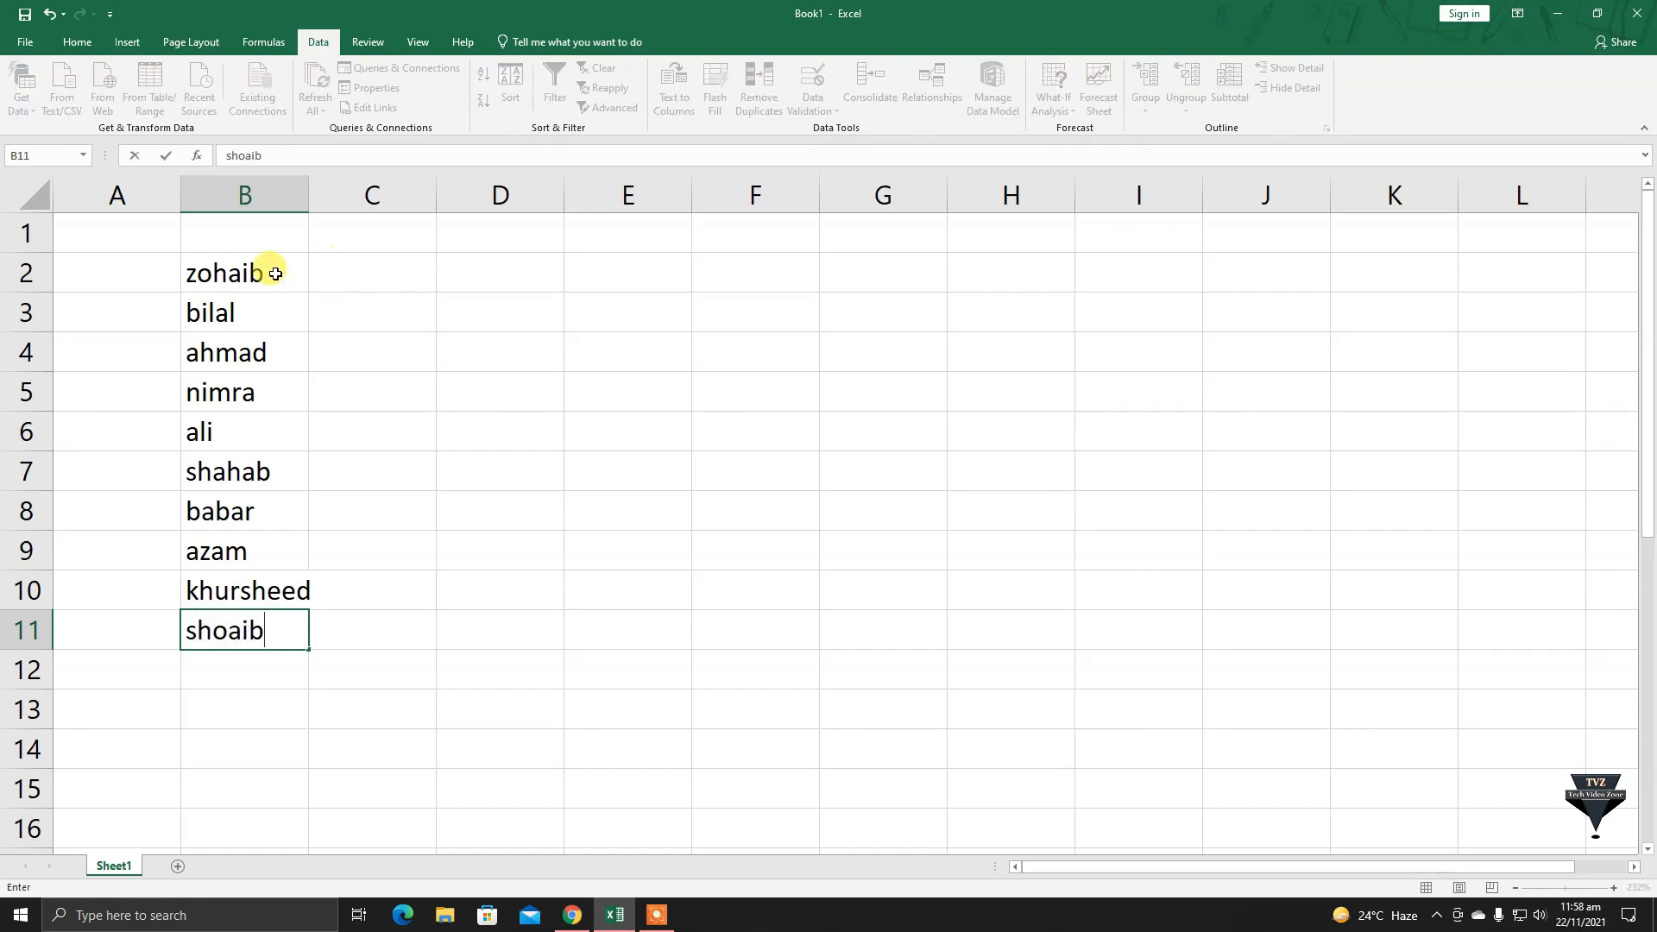
Sort the names in column B by cell values in A to Z order.
left_click(274, 269)
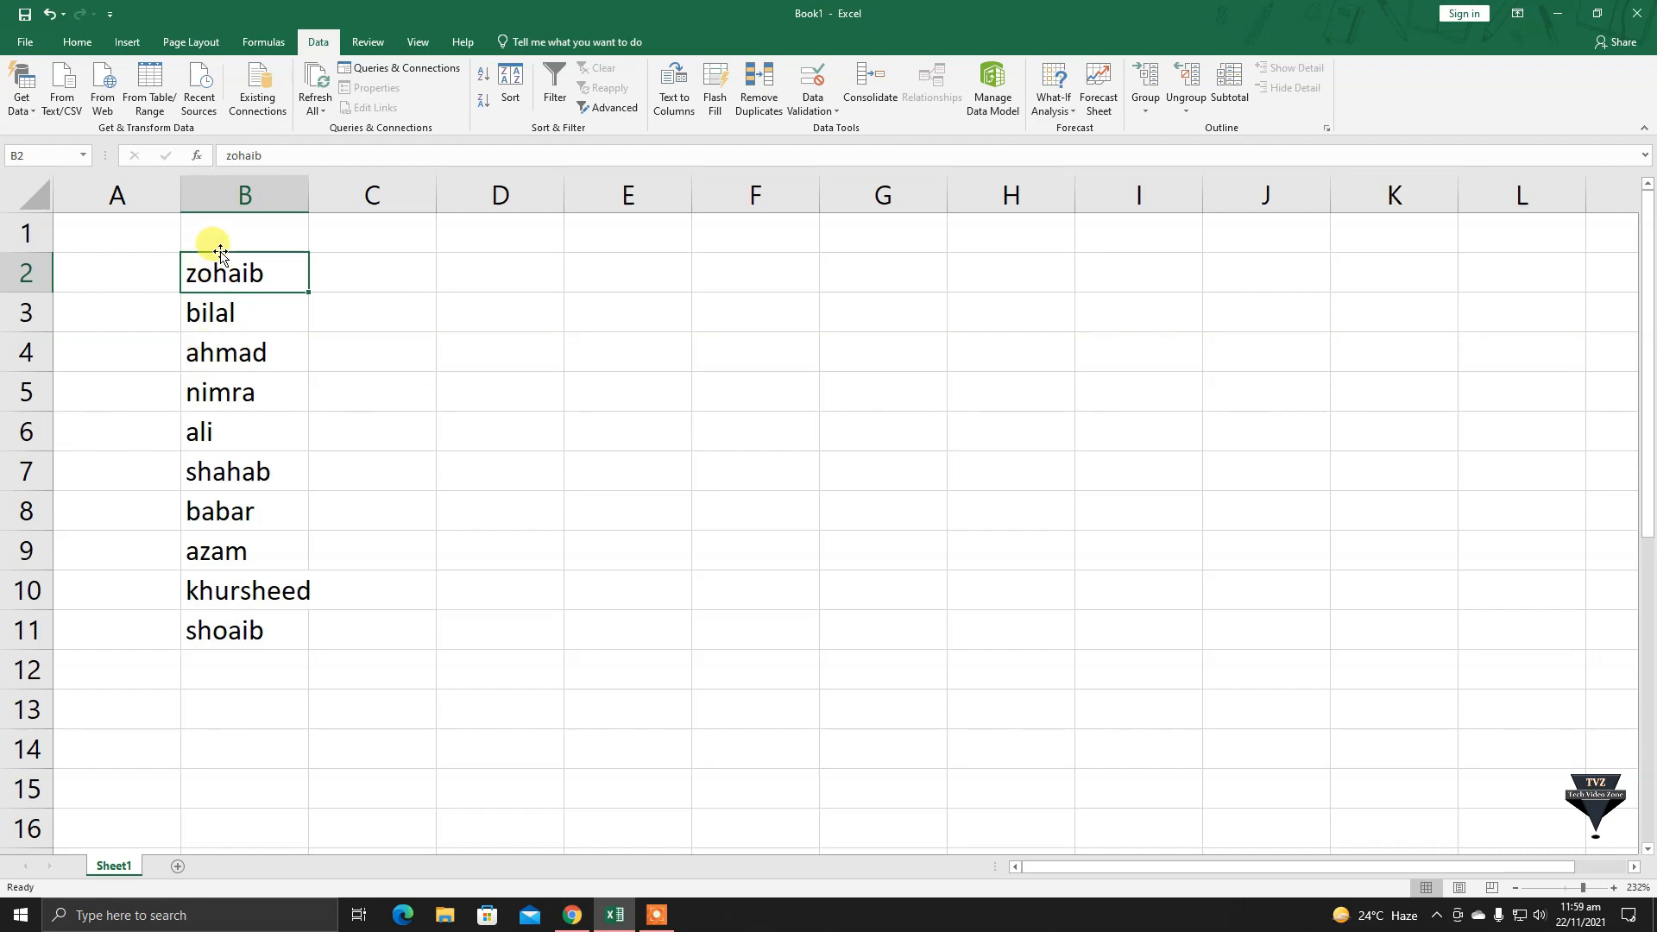
left_click(516, 97)
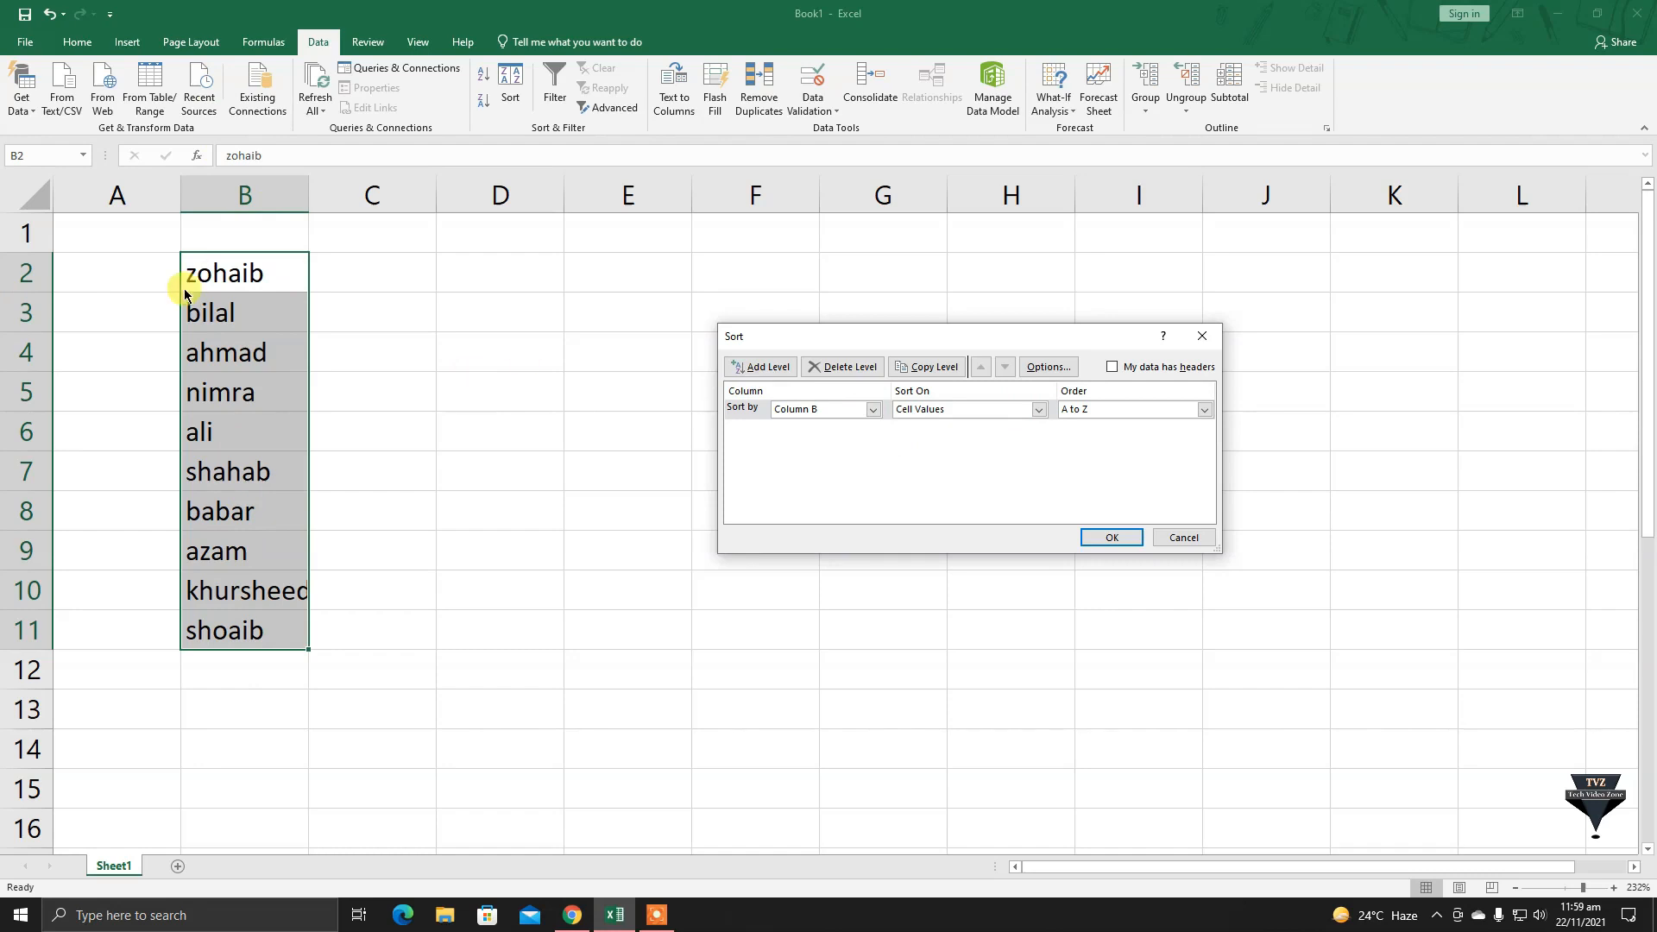
left_click(1172, 411)
left_click(1173, 412)
left_click(1102, 411)
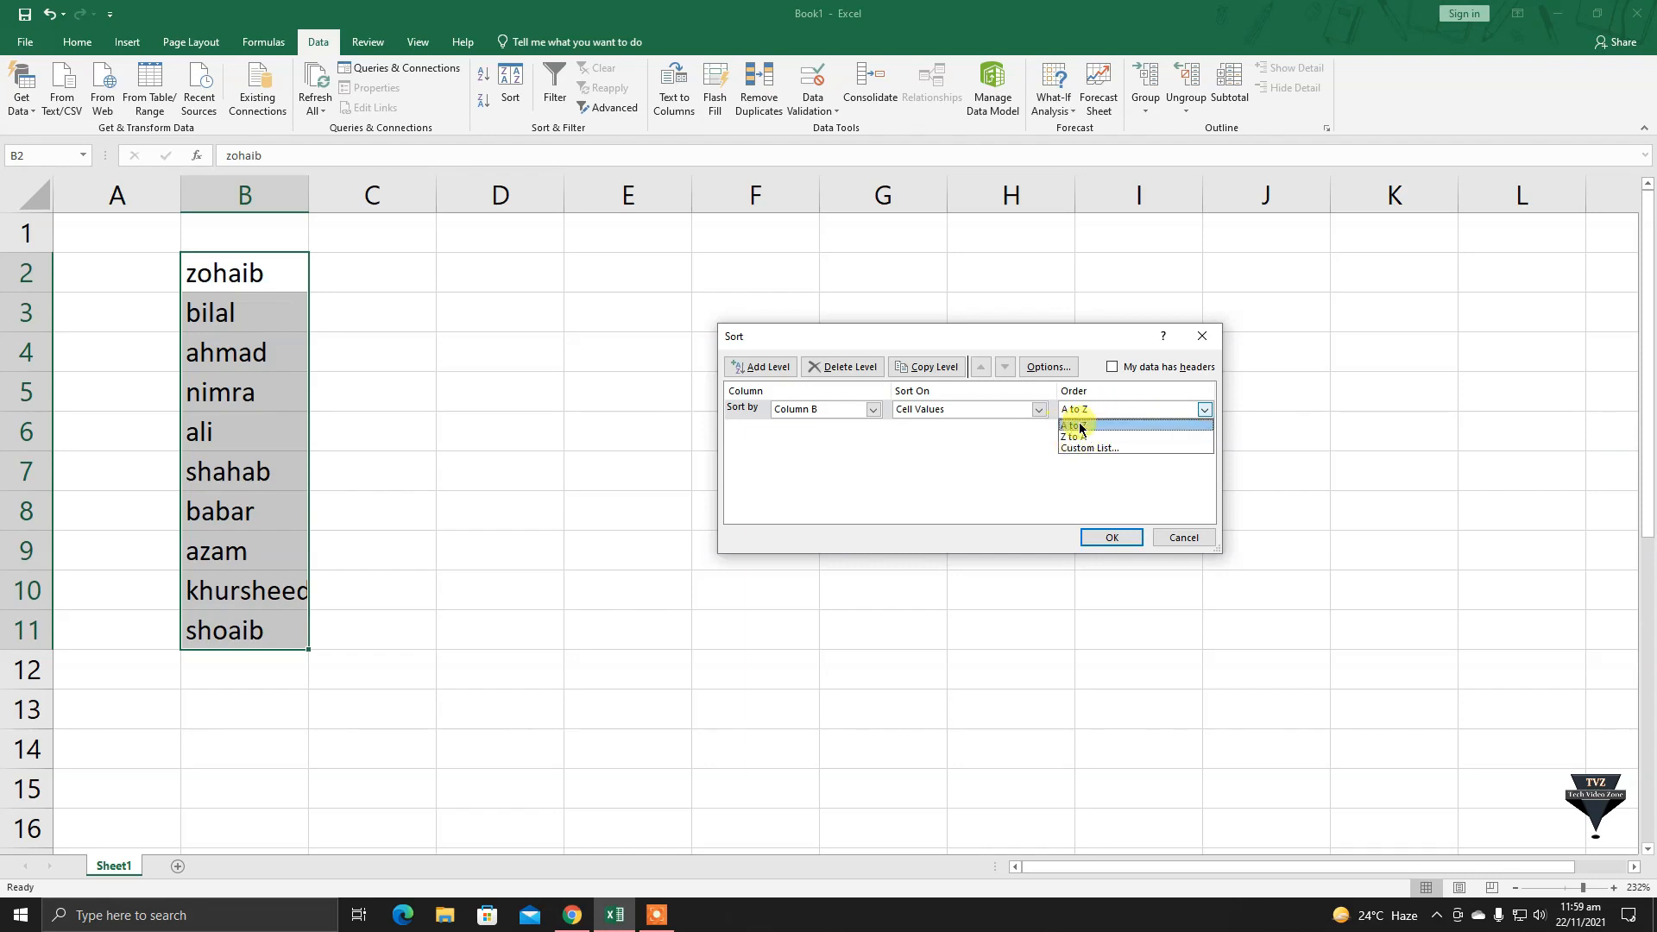
left_click(1079, 426)
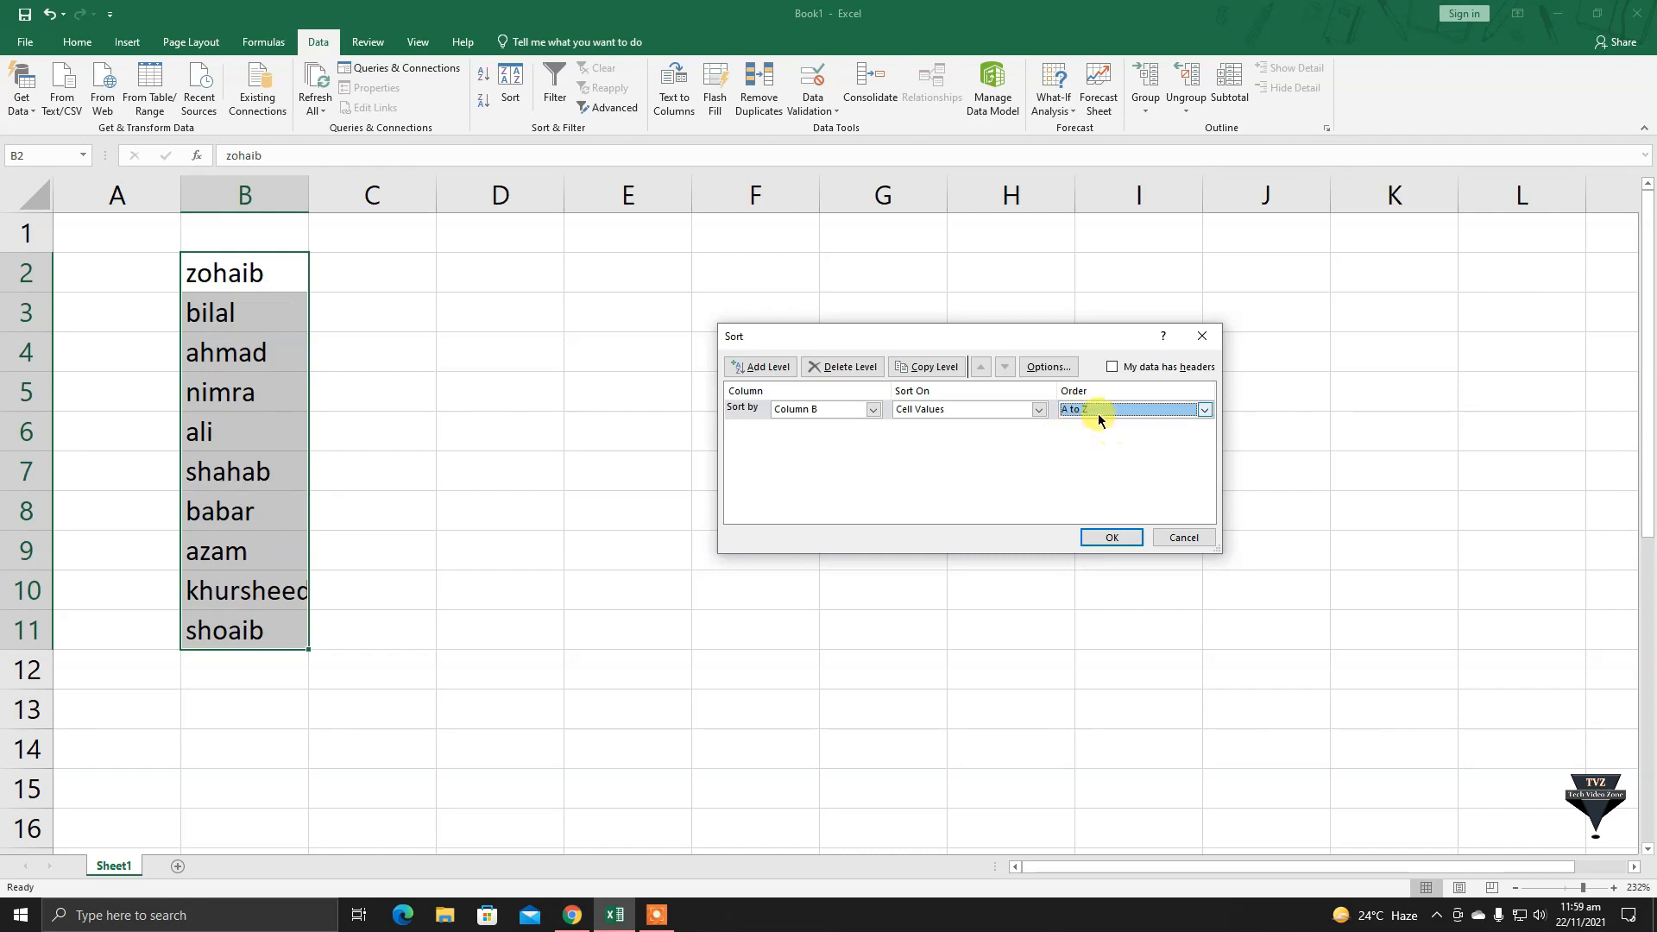
left_click(1109, 409)
left_click(1103, 424)
left_click(1130, 544)
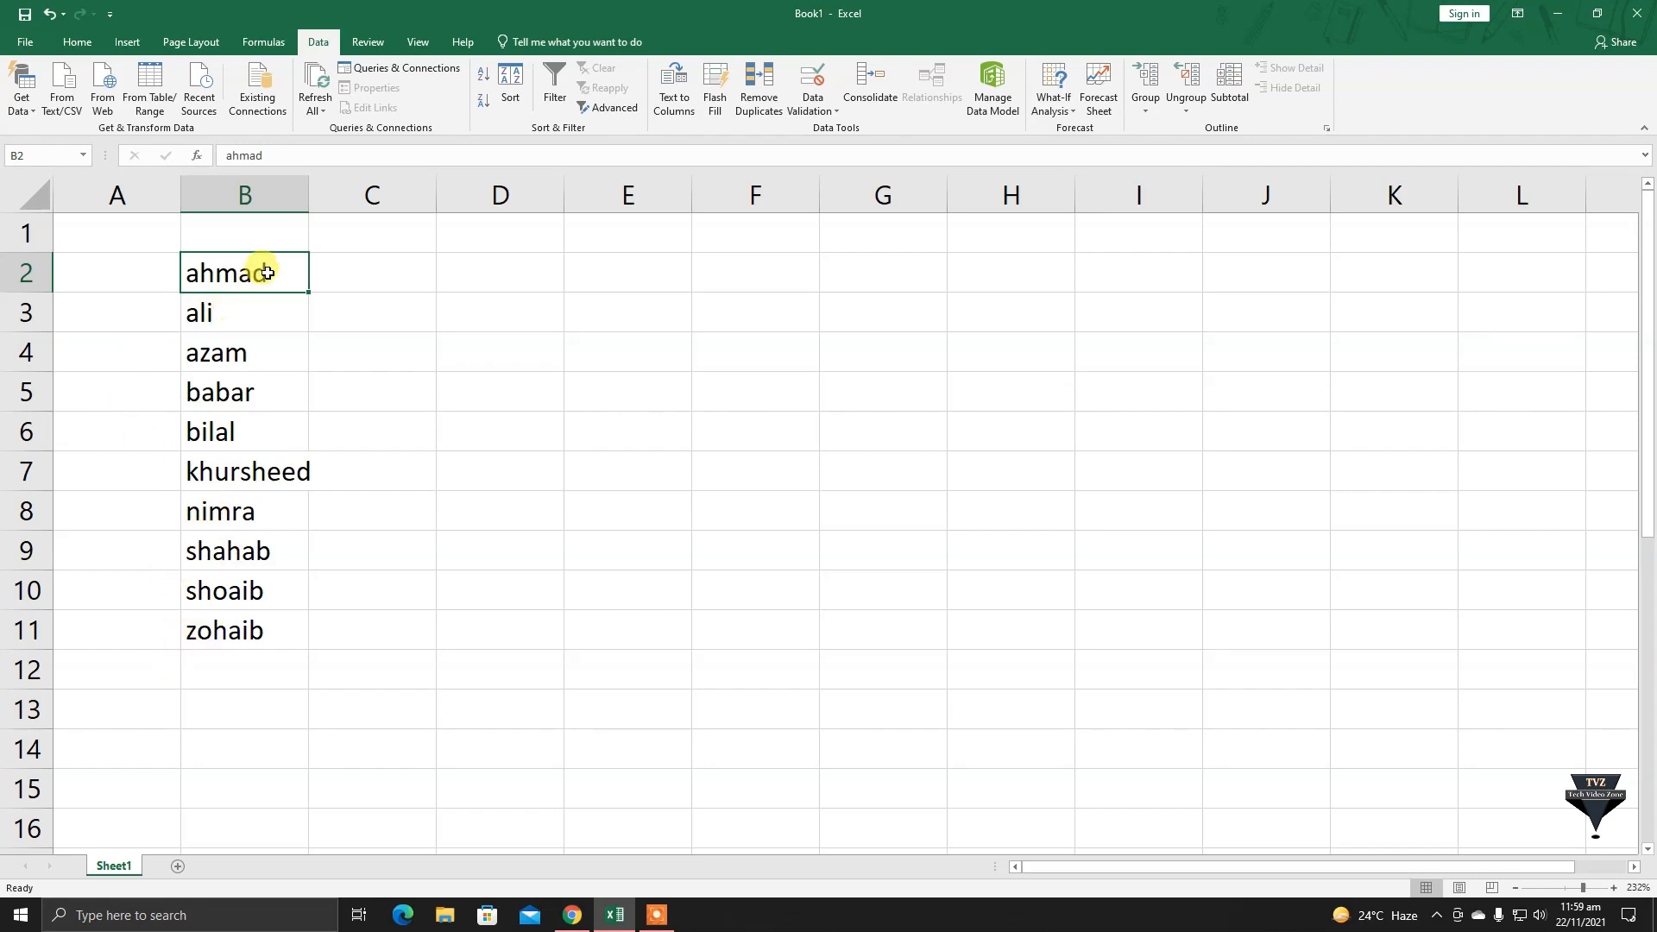
Sort the names in B2 to B11 by cell values in Z to A order.
left_click_drag(286, 264, 288, 623)
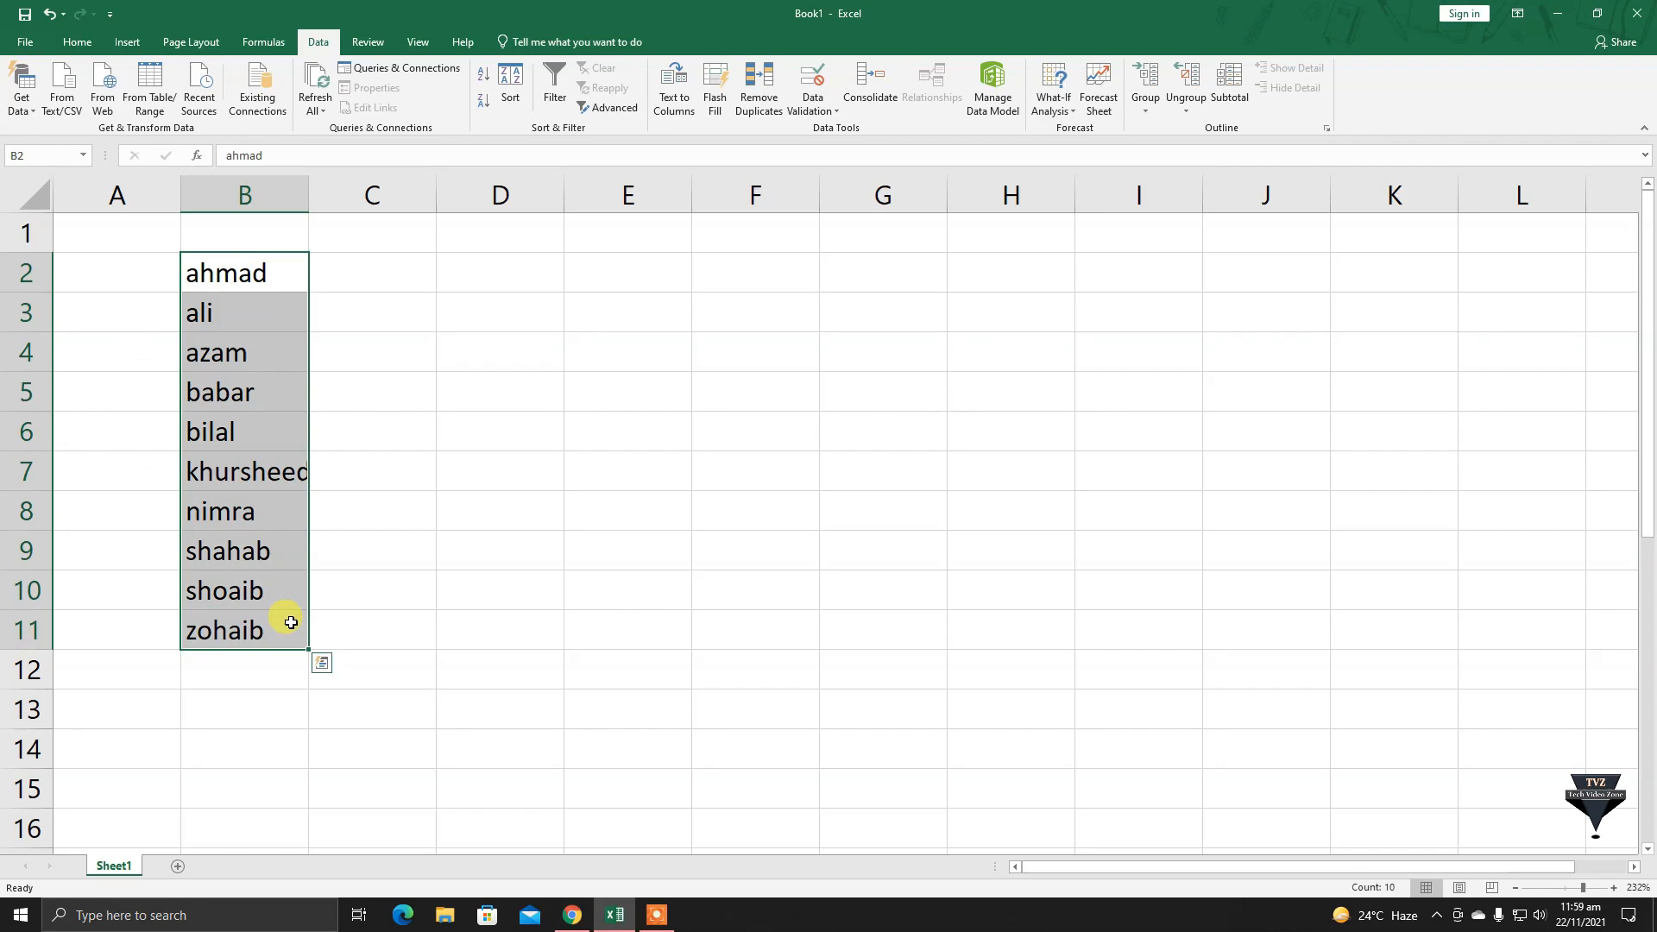
left_click(510, 93)
left_click(1123, 412)
left_click(1110, 437)
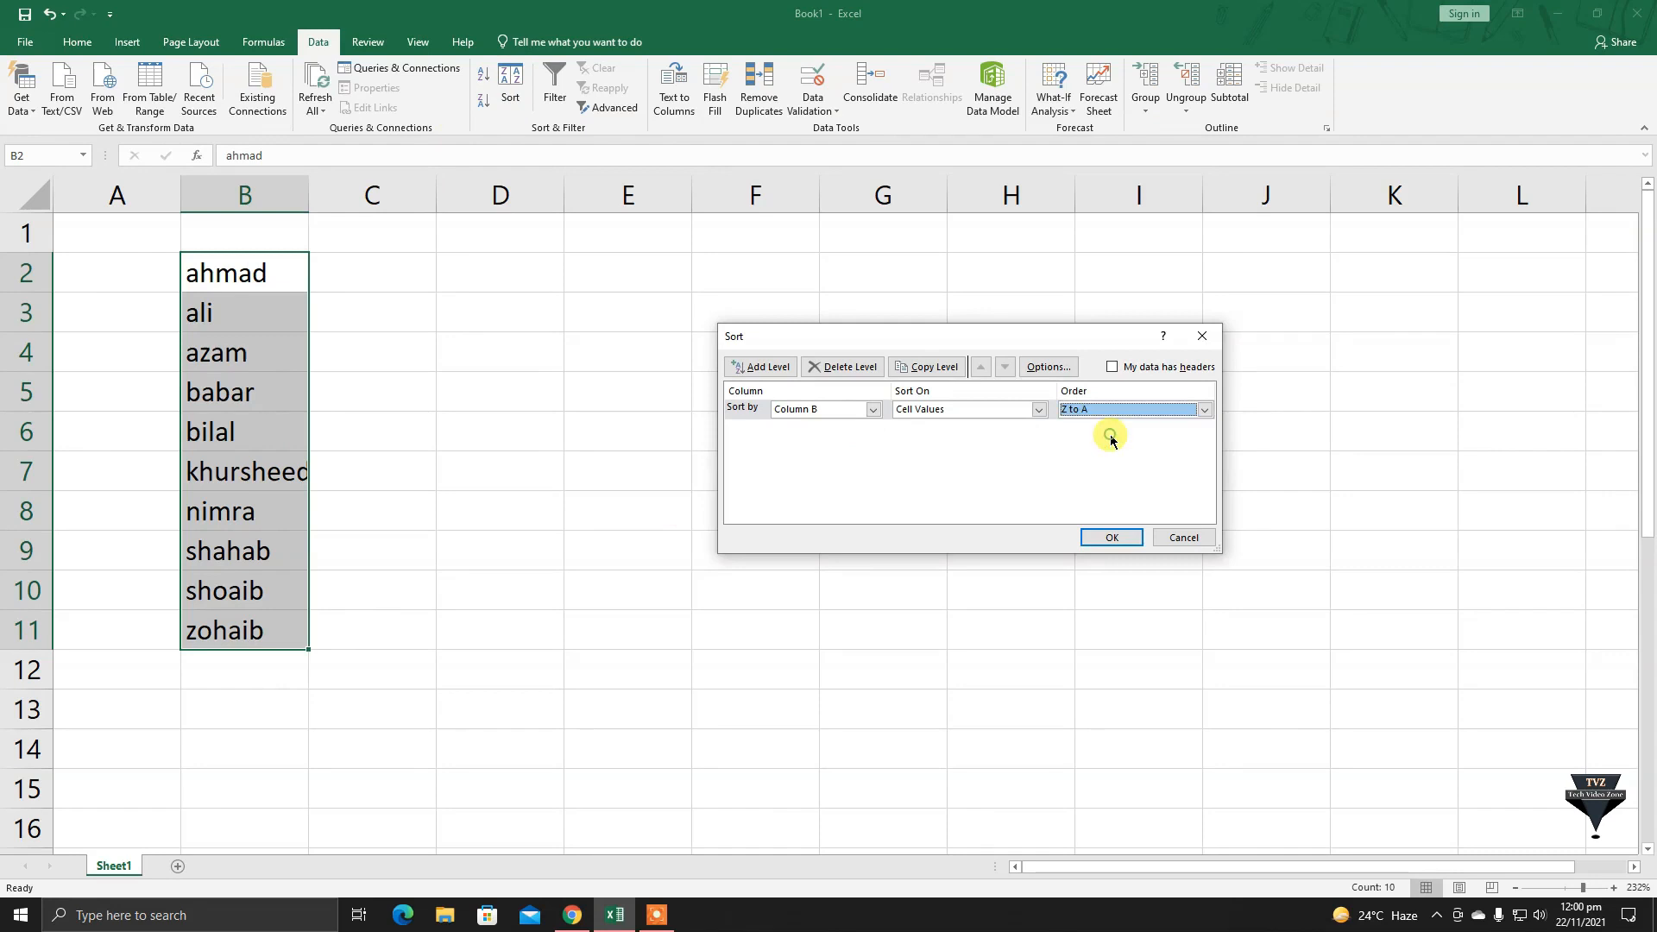
left_click(1111, 537)
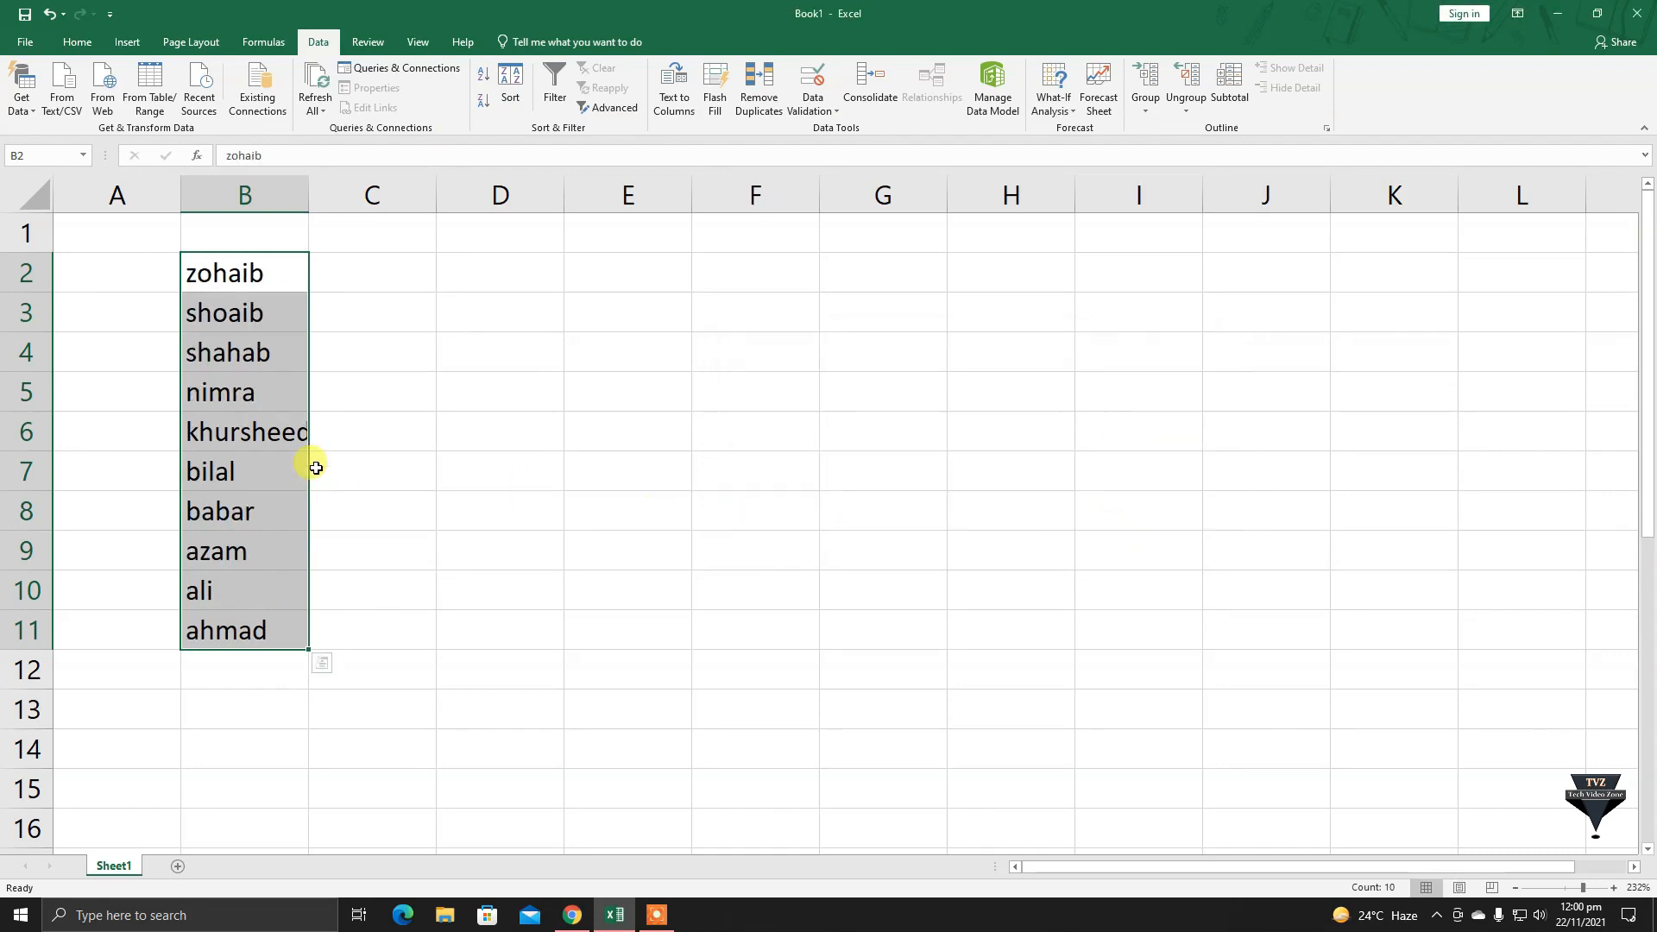
left_click(341, 379)
left_click(202, 274)
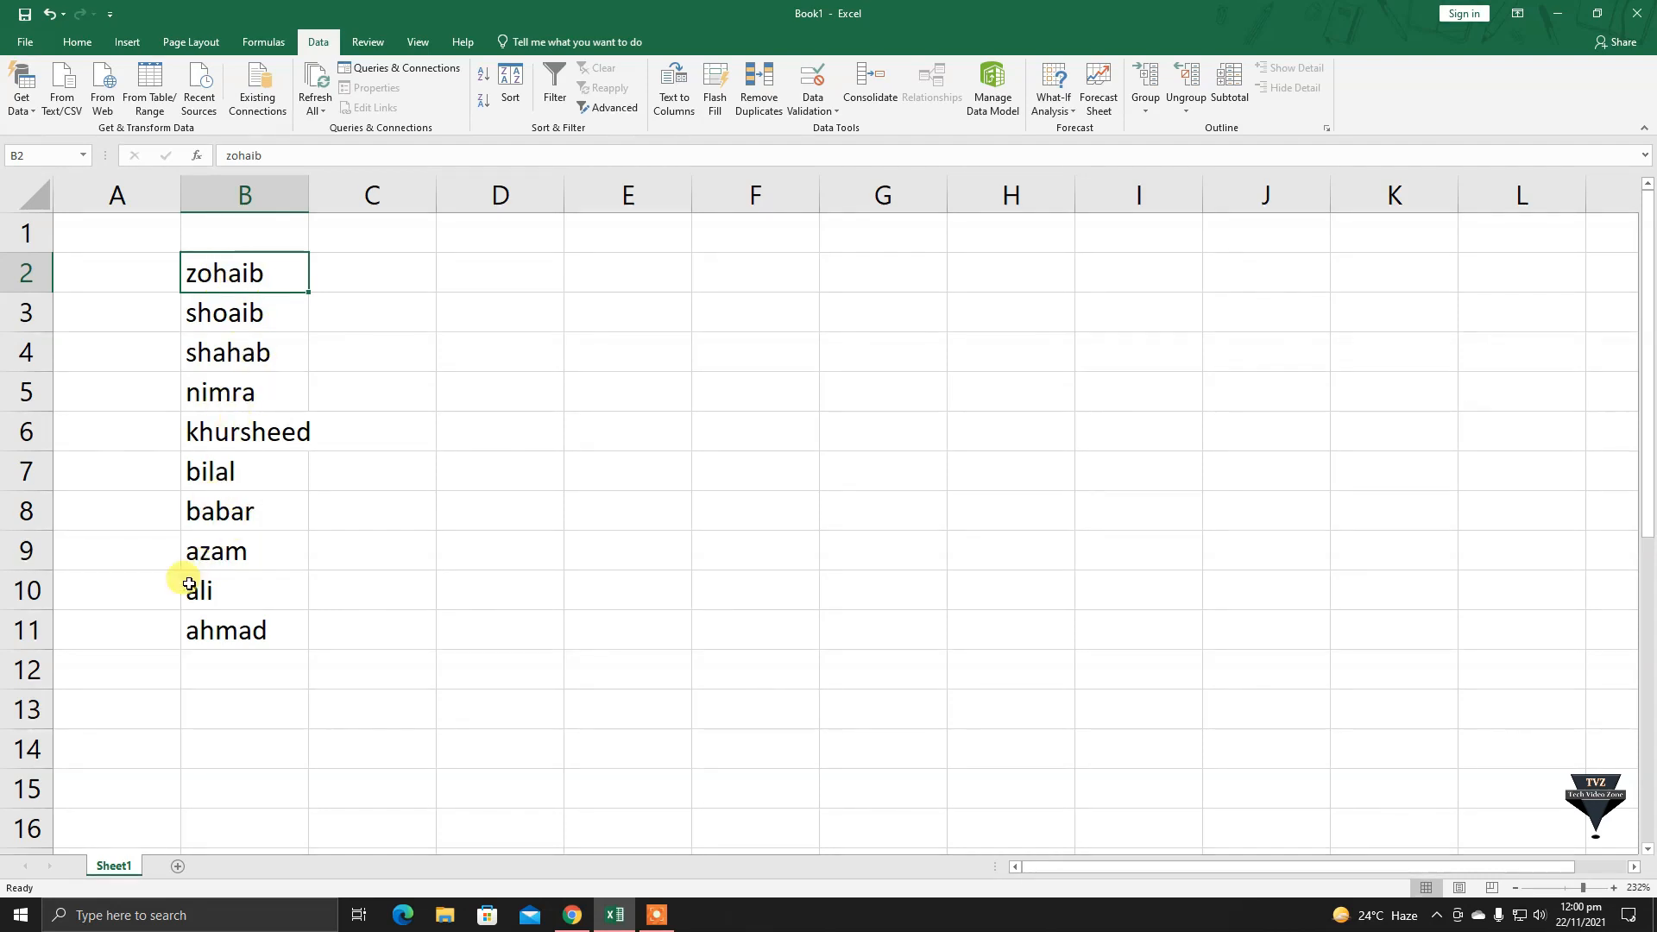
left_click_drag(156, 670, 229, 629)
left_click(216, 601)
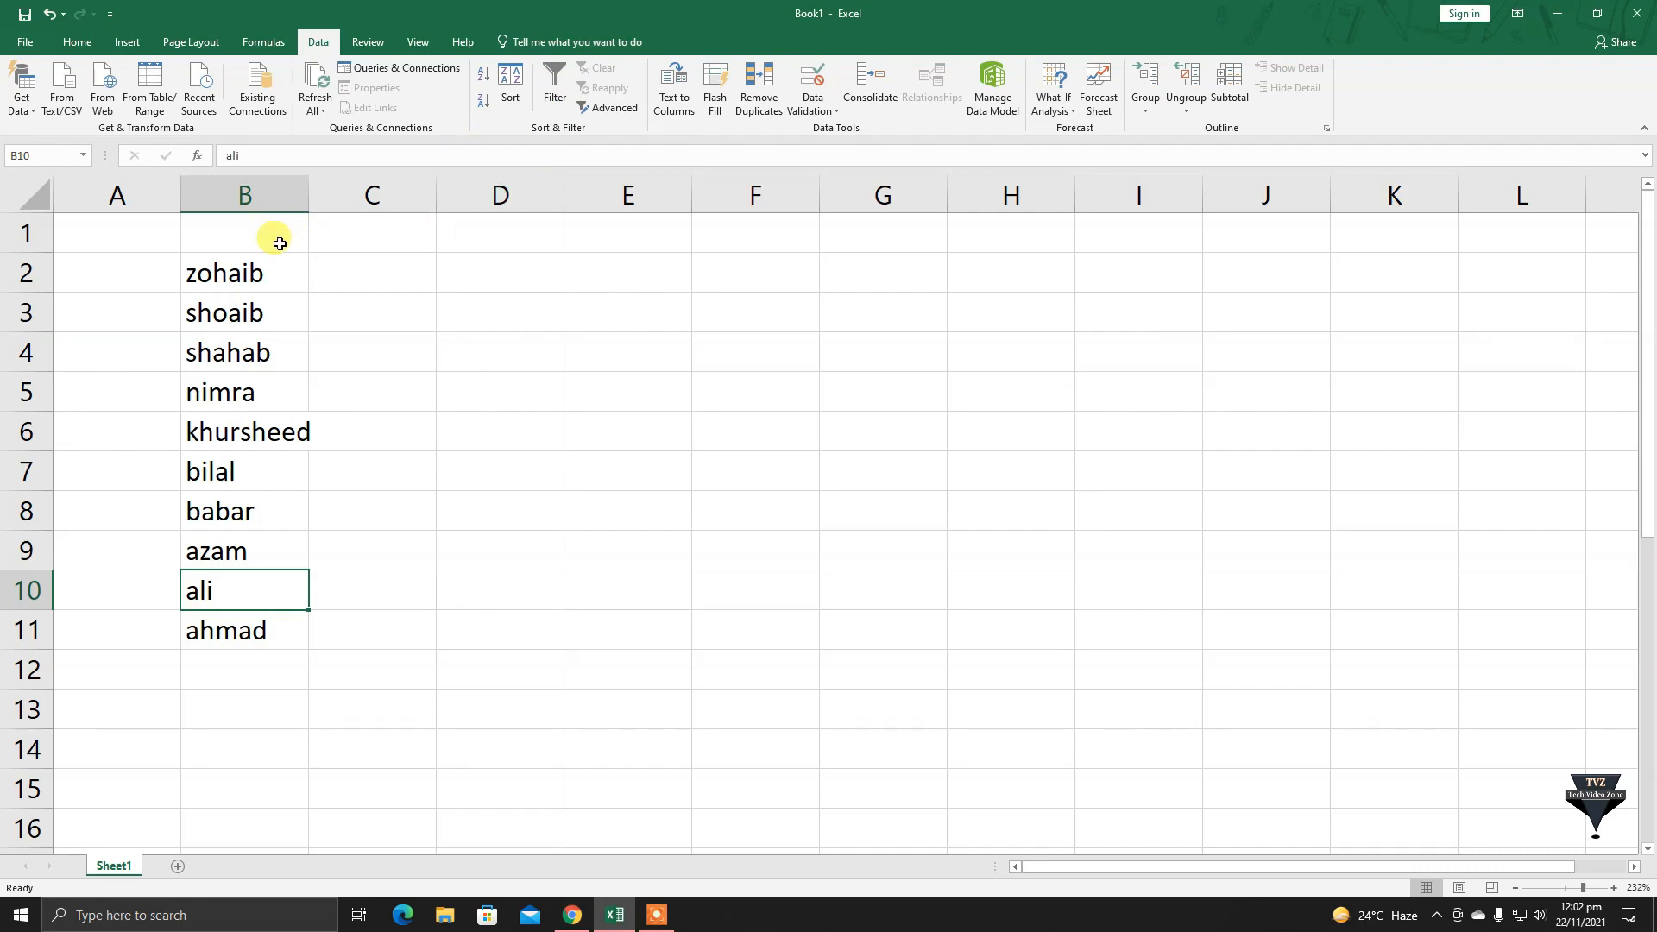
Add the column headers Name, City and Amount in cells B1, C1 and D1.
left_click(223, 237)
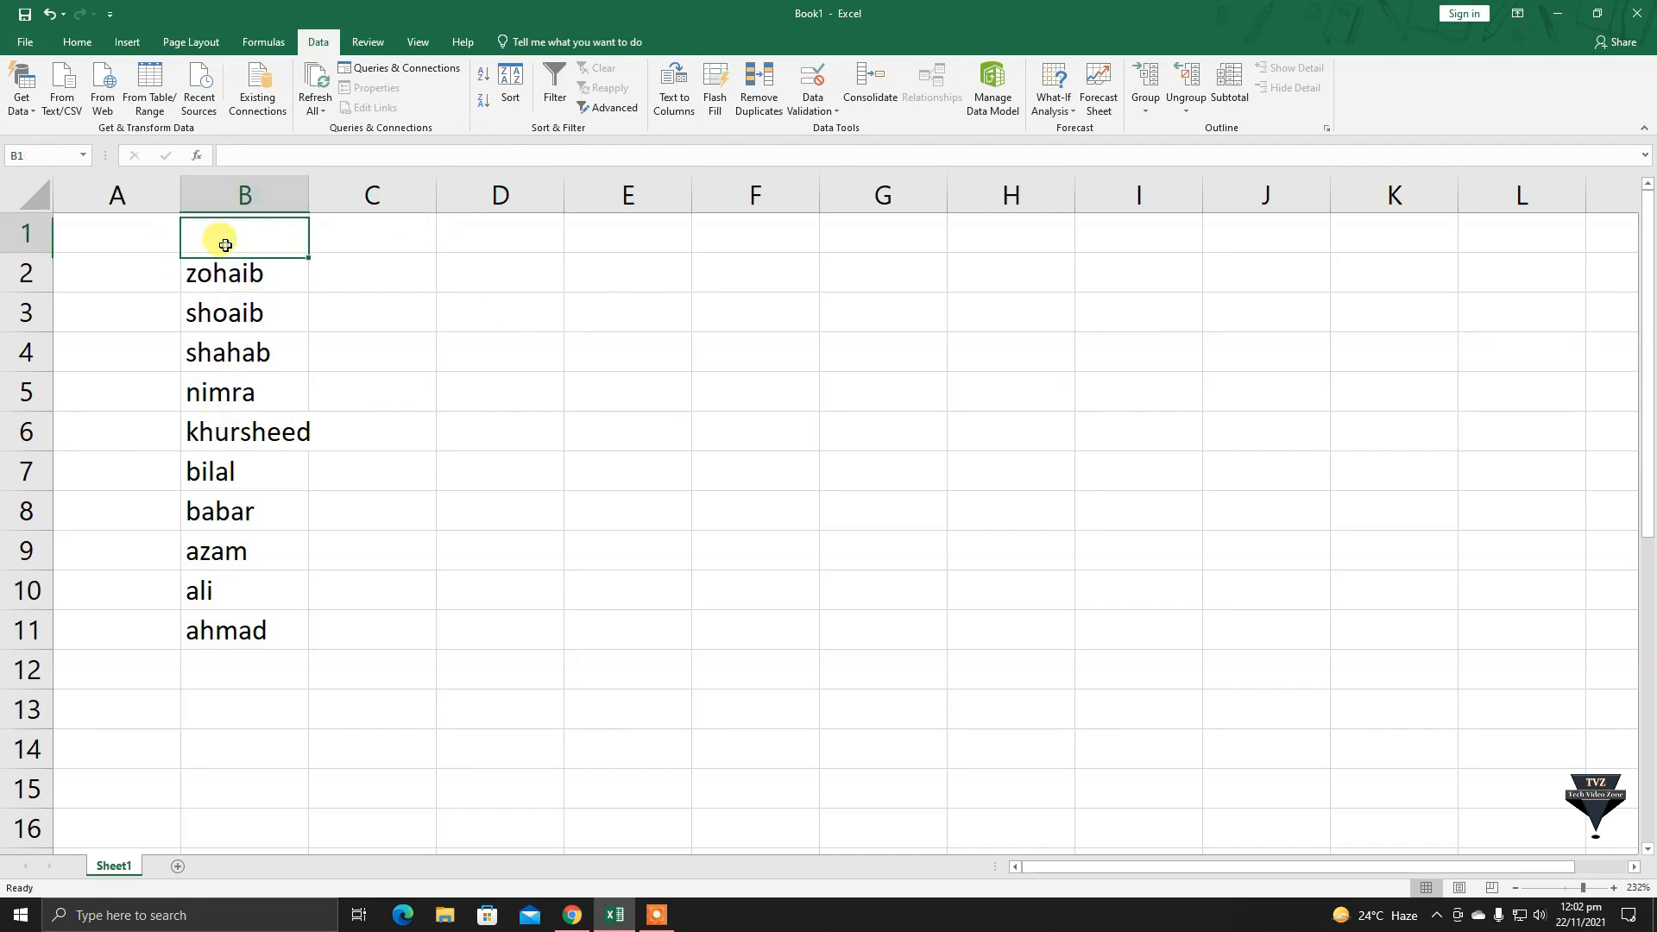
type("Name")
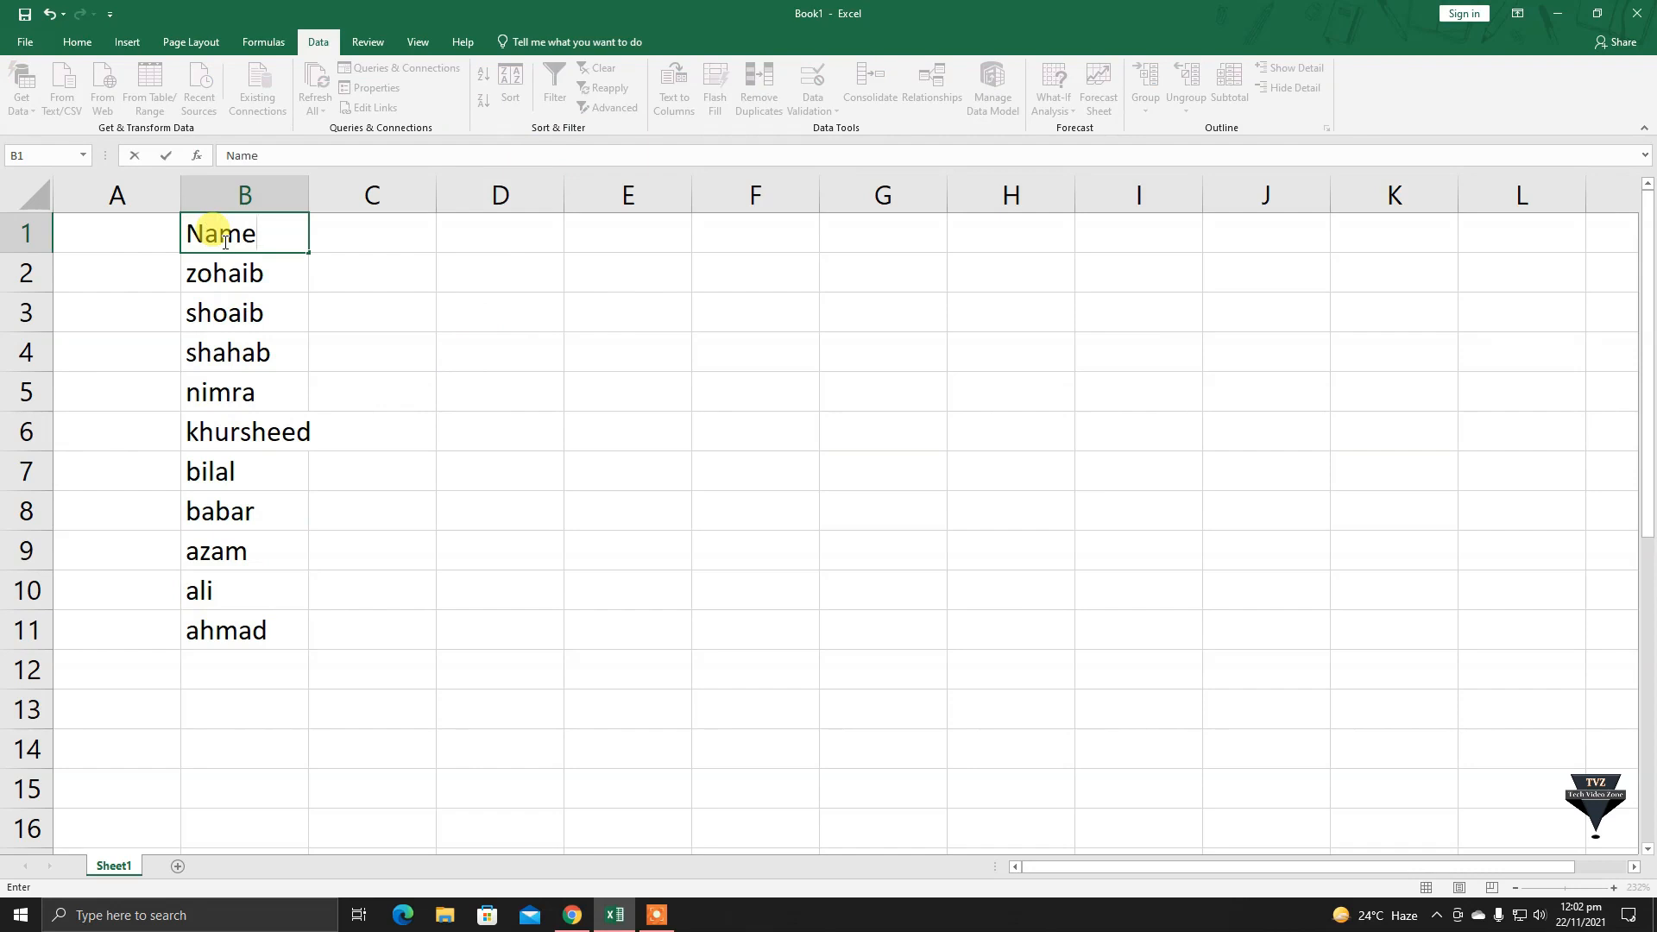
key("Tab")
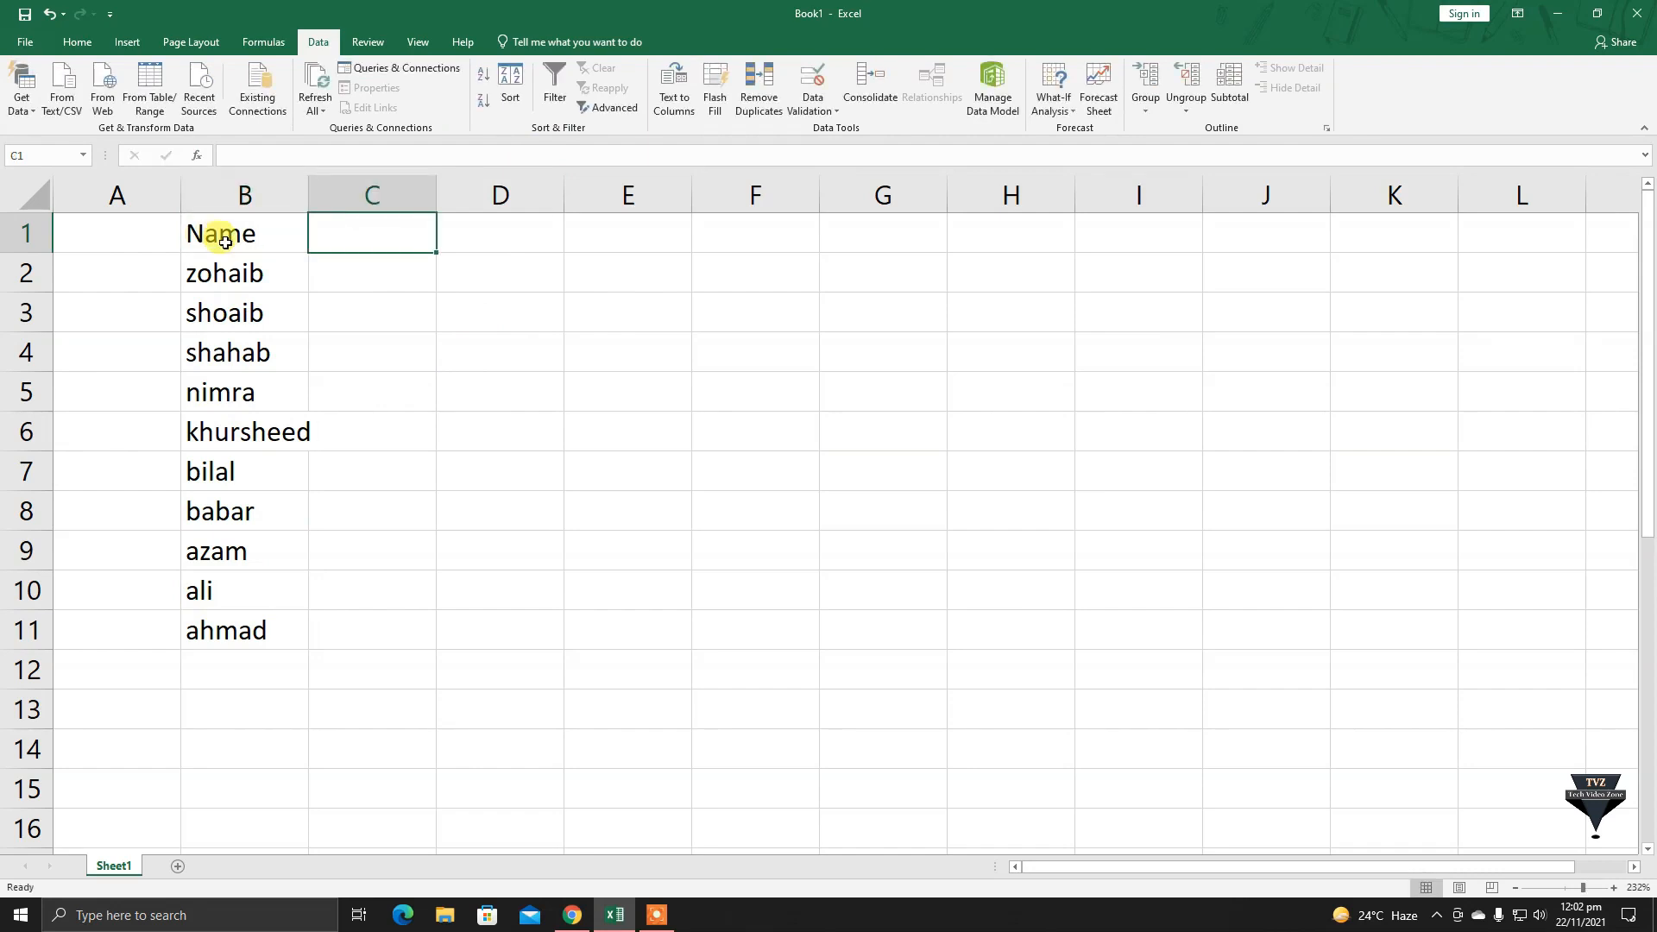
type("City")
key("Tab")
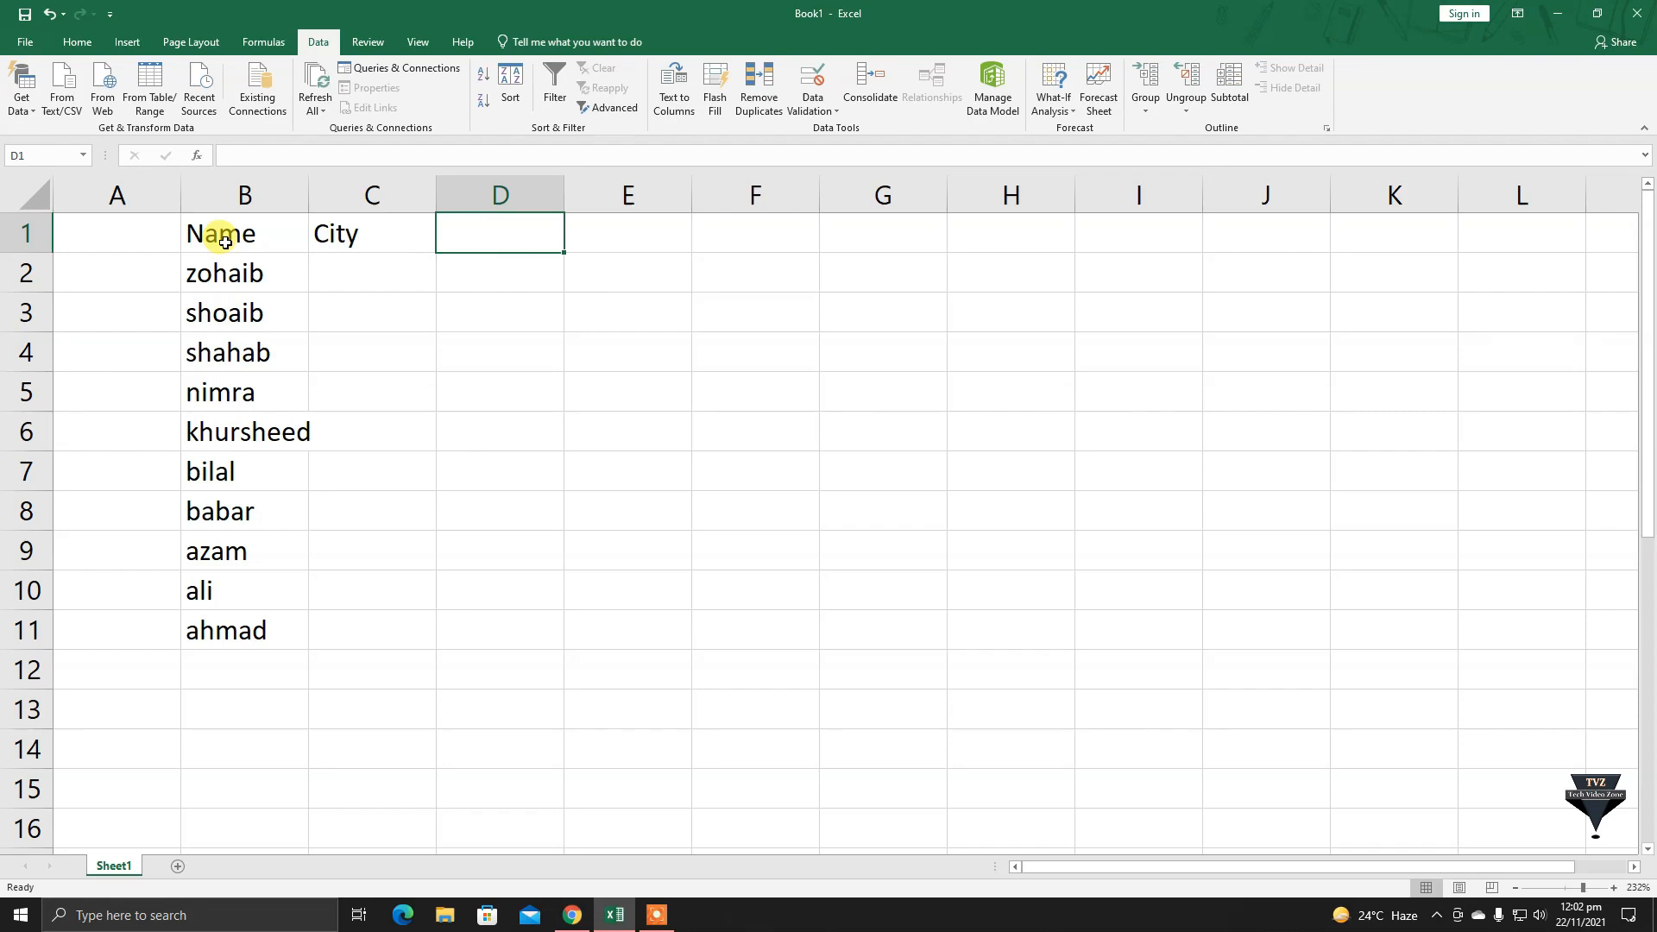
type("Amount")
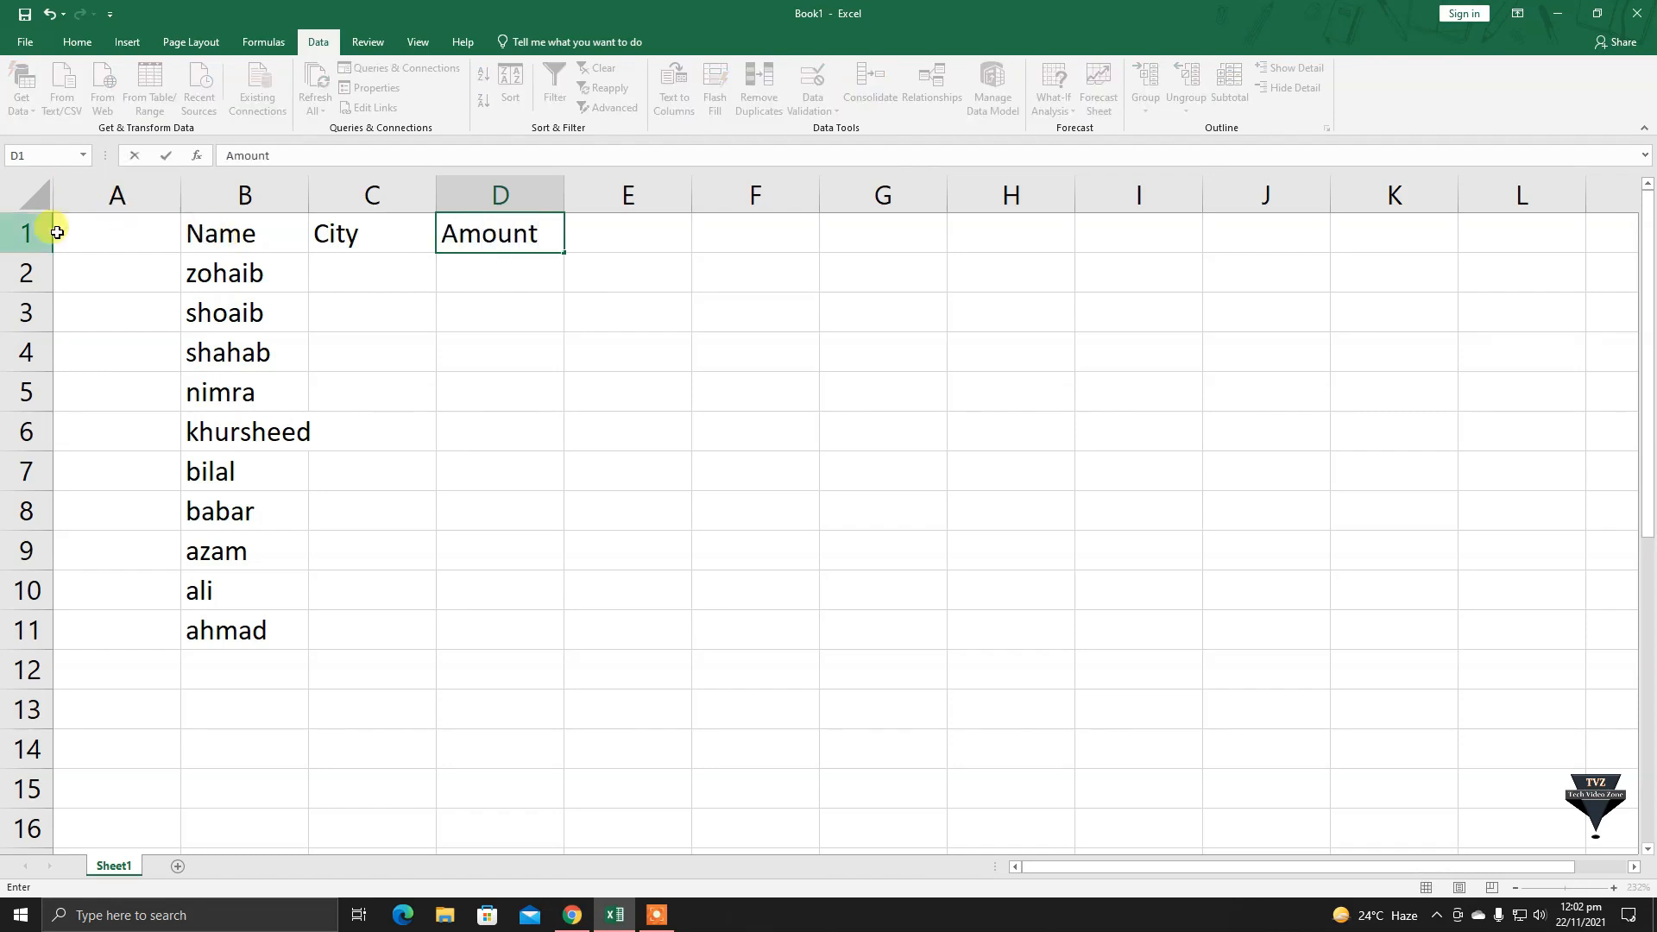
Enter the cities lahor, fsd, shahkot, lahore and jhang in cells C2 to C6 under the City header.
left_click(377, 270)
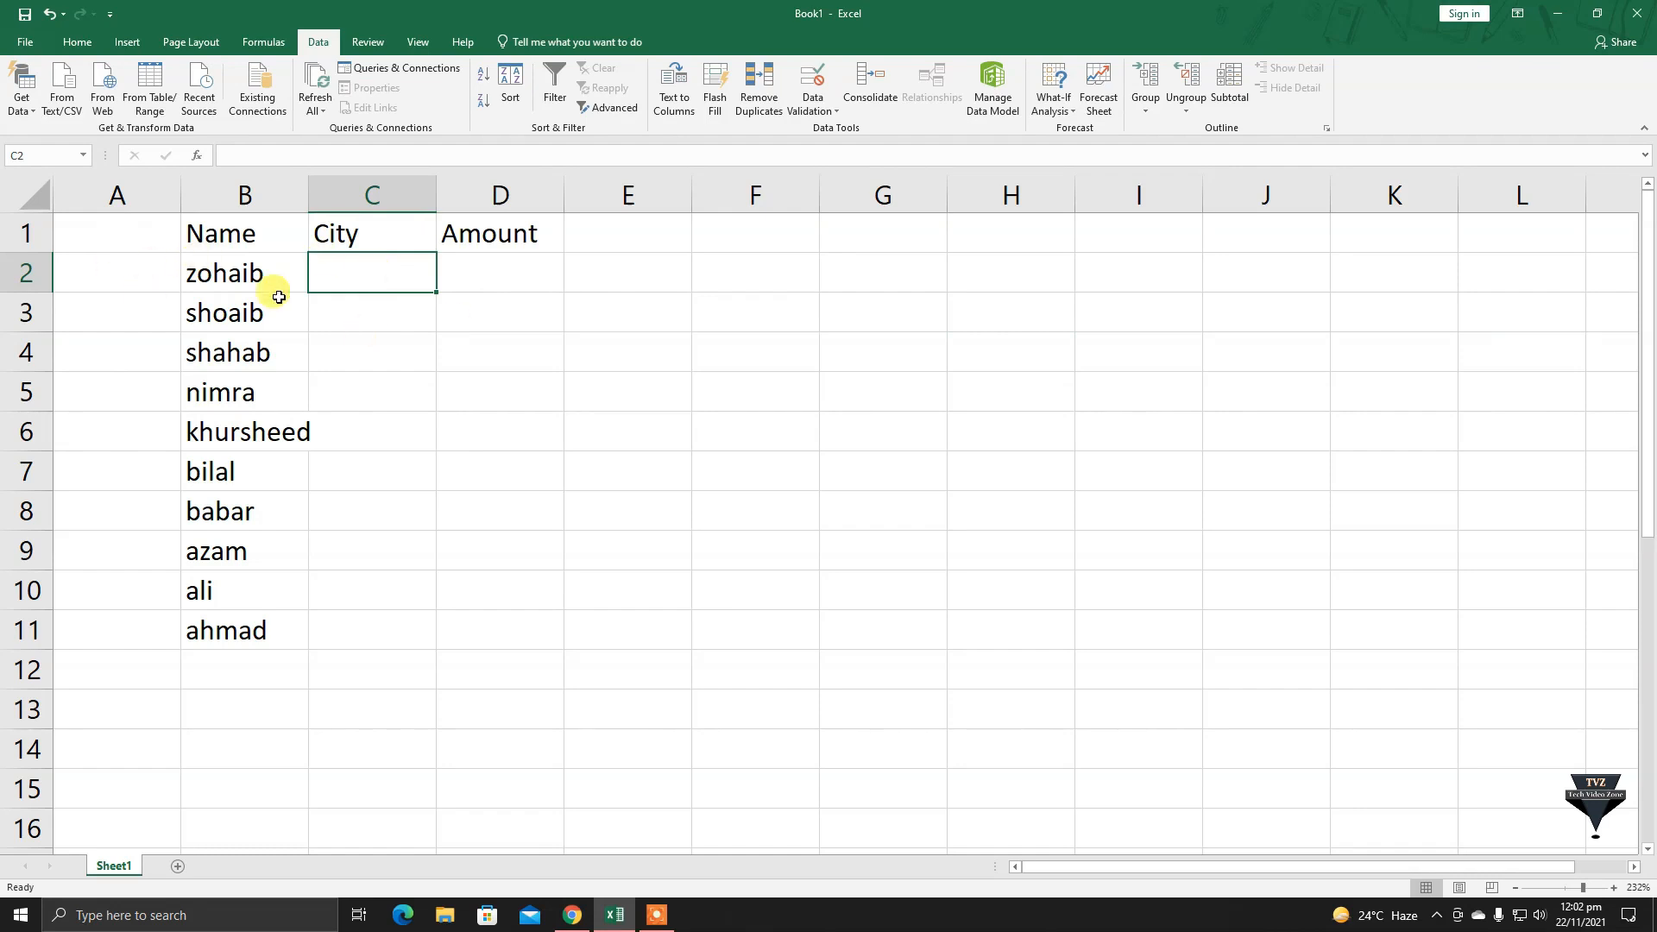
type("lahor")
key("Return")
type("fsd")
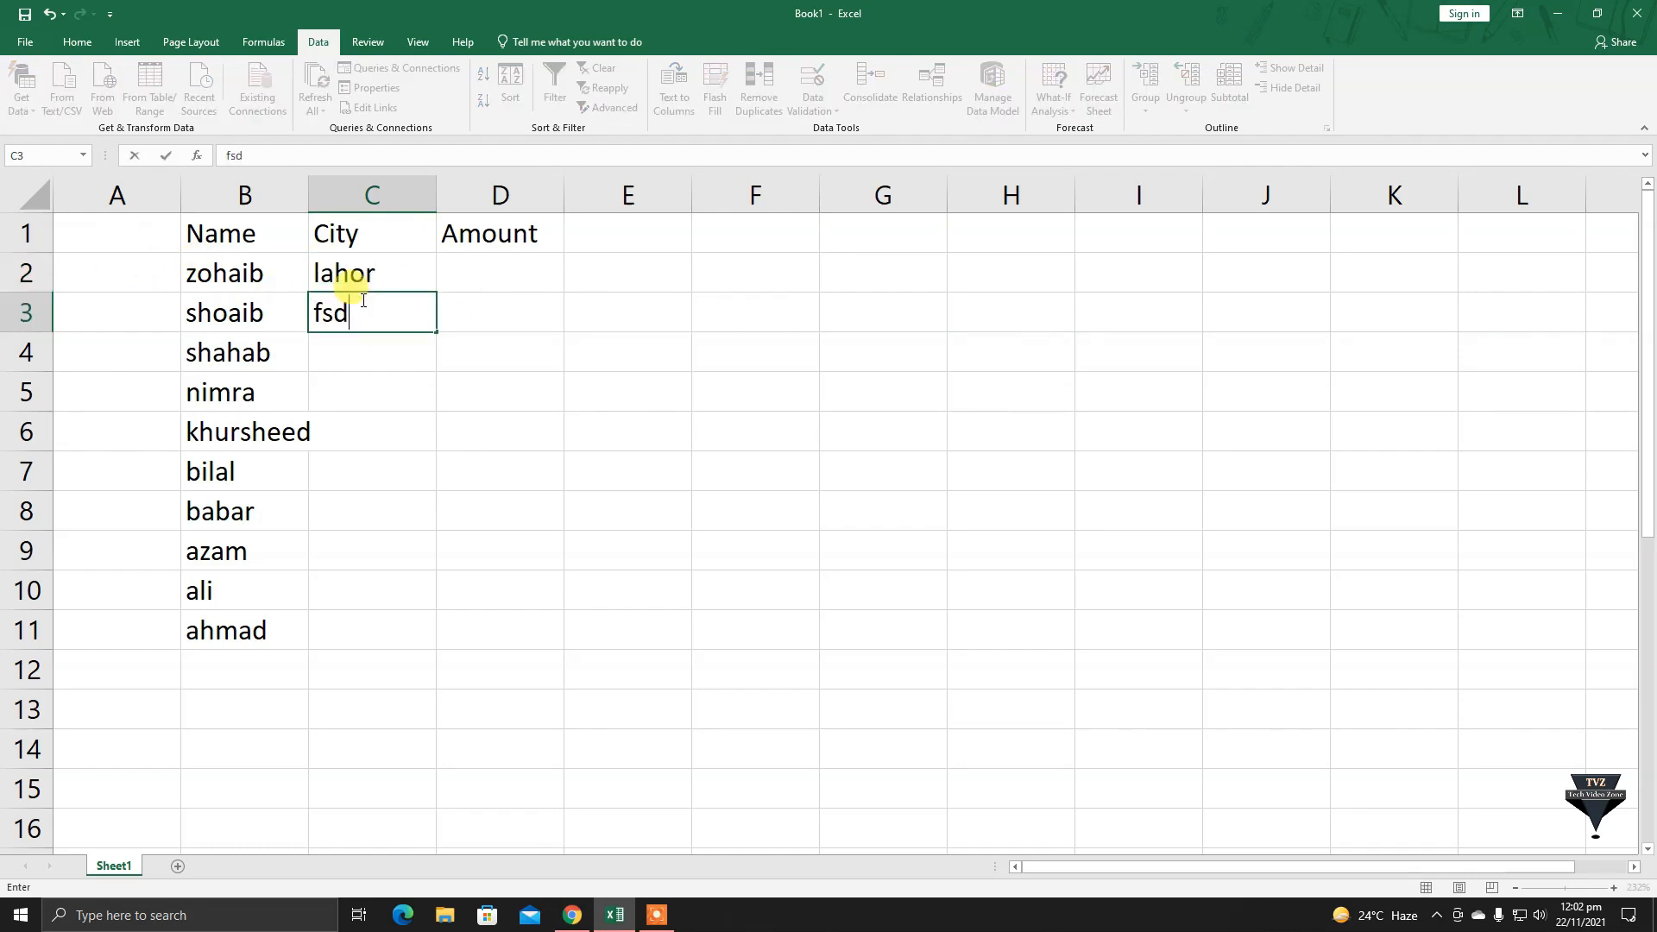
key("Return")
type("shahkot")
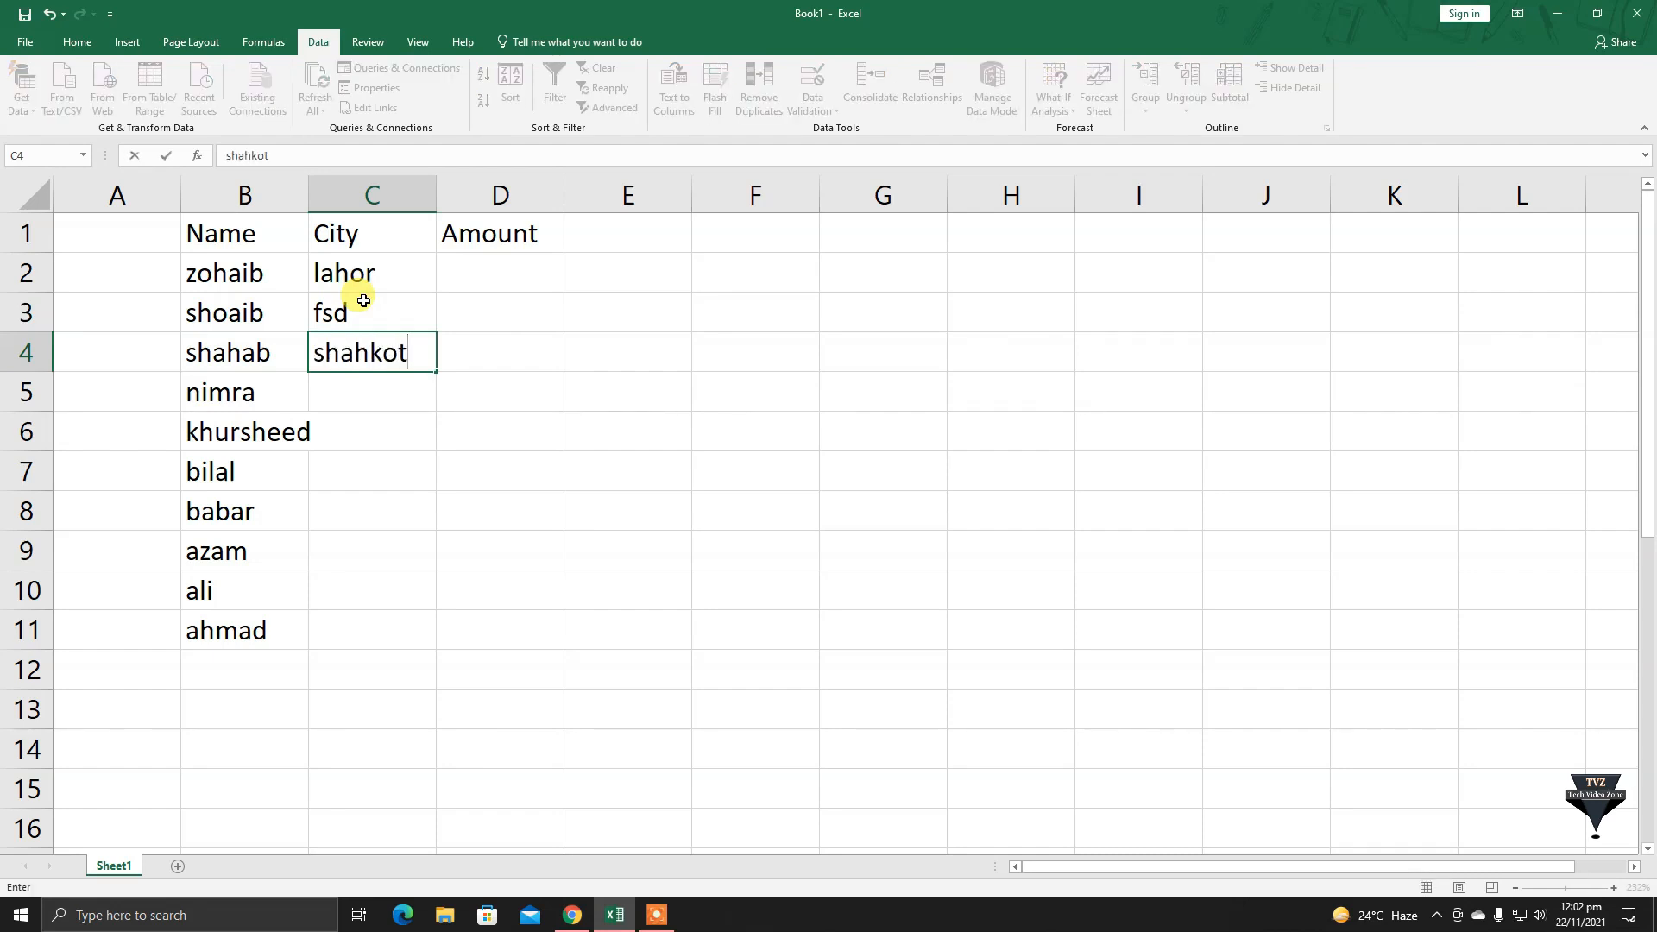
key("Return")
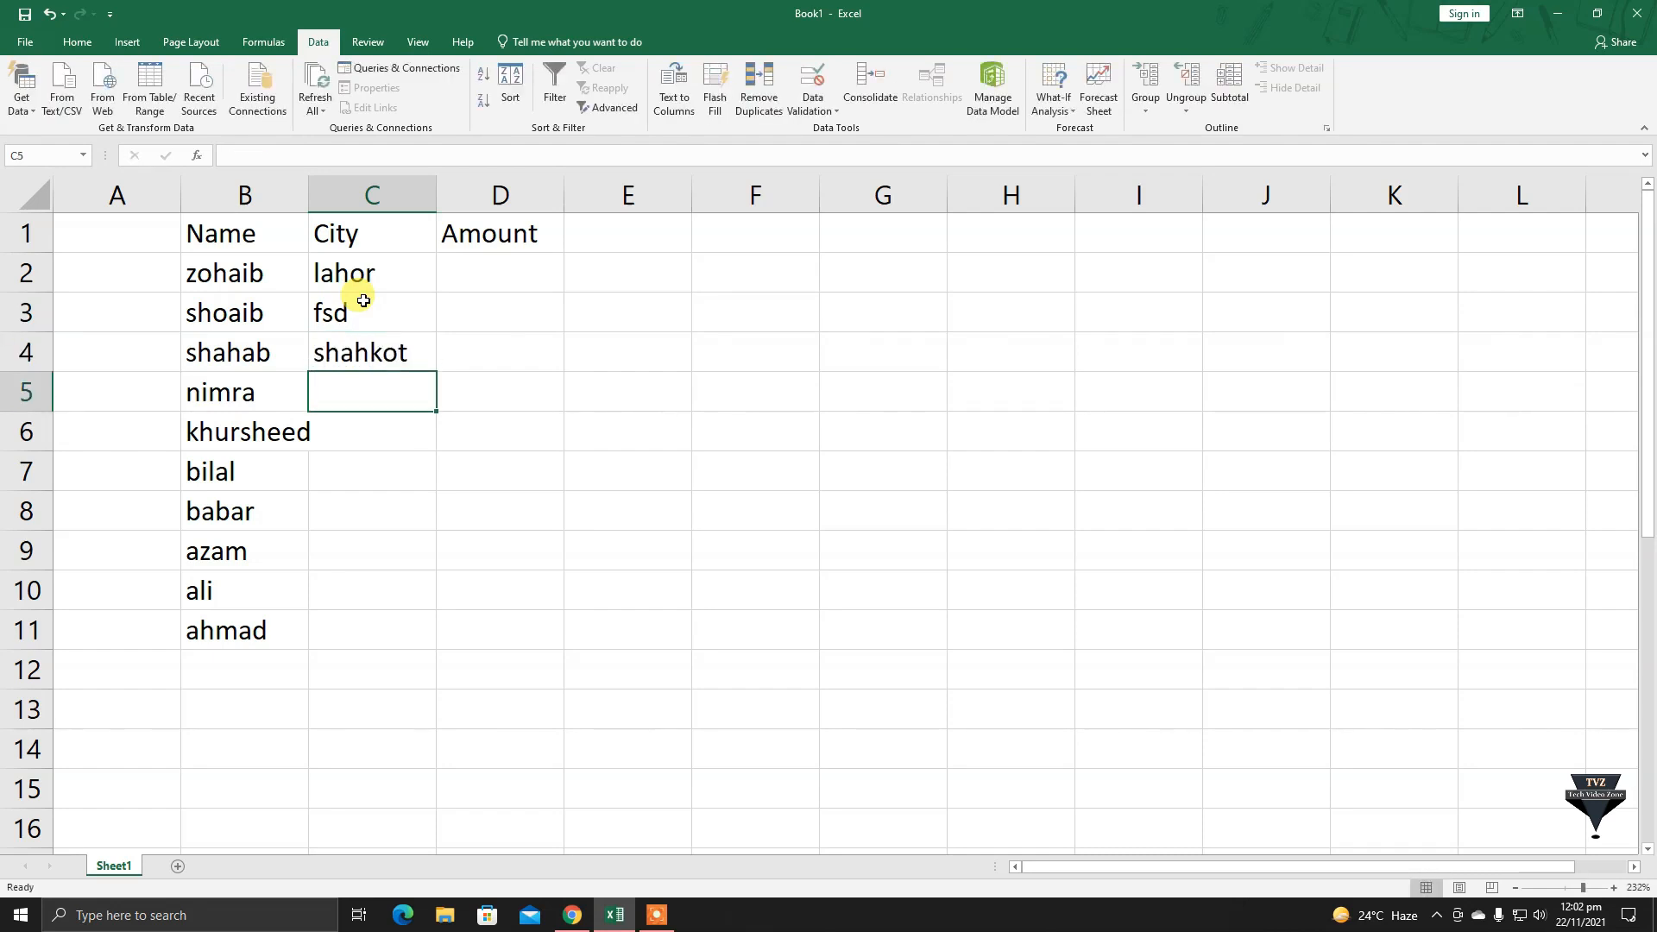
type("lahore")
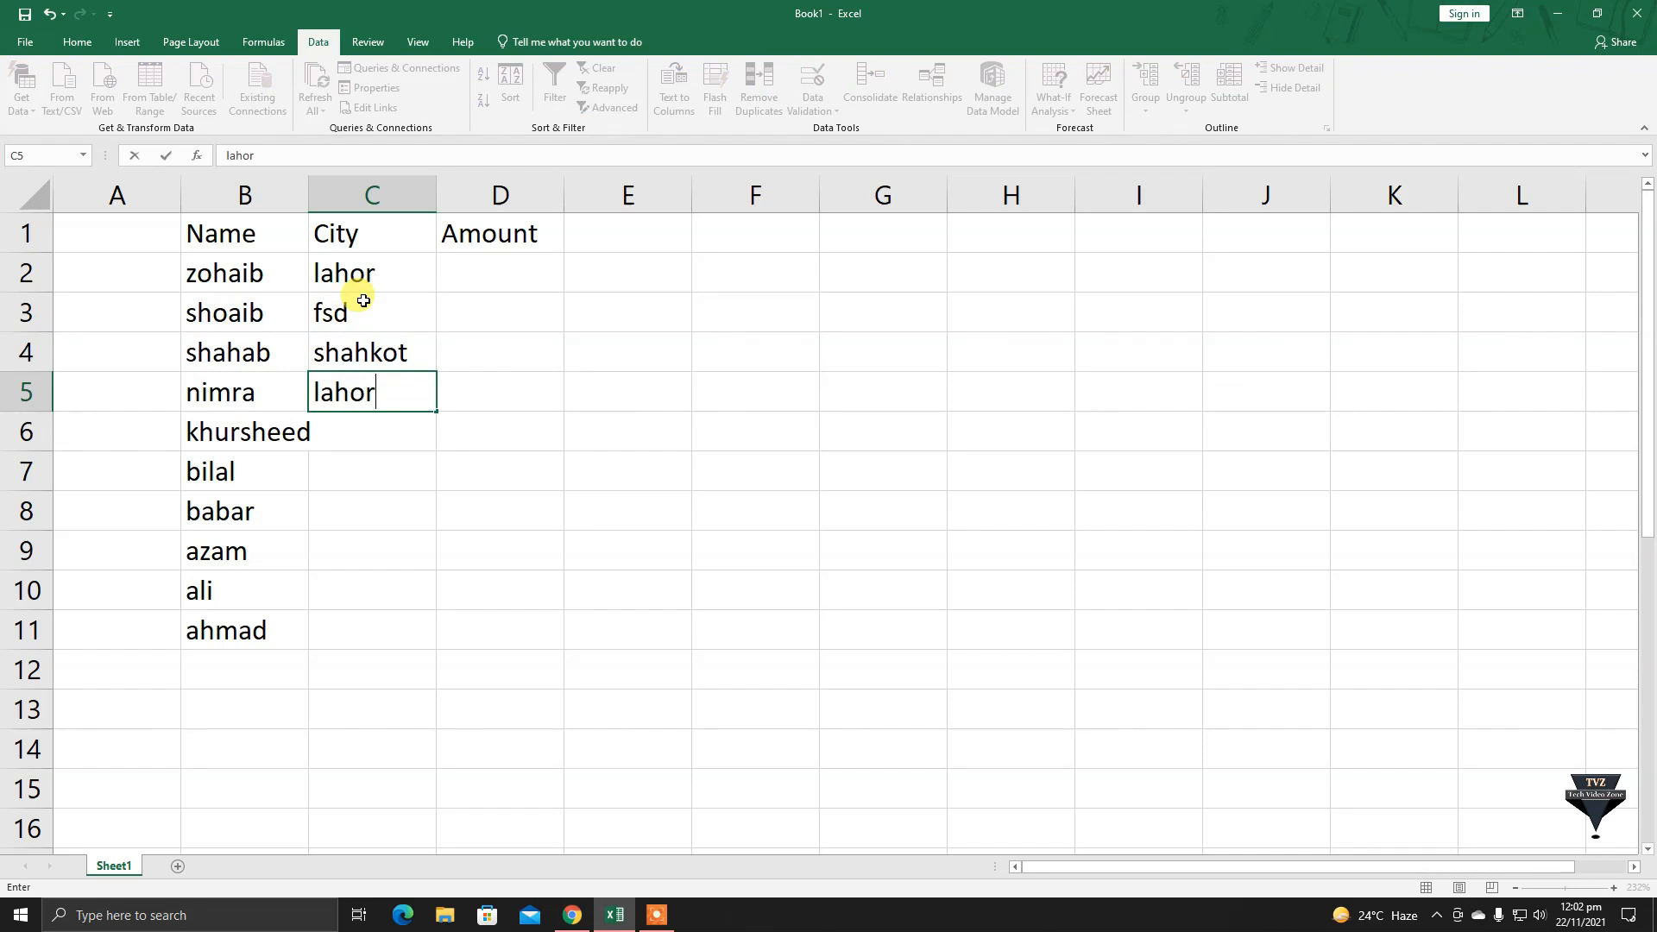
key("Return")
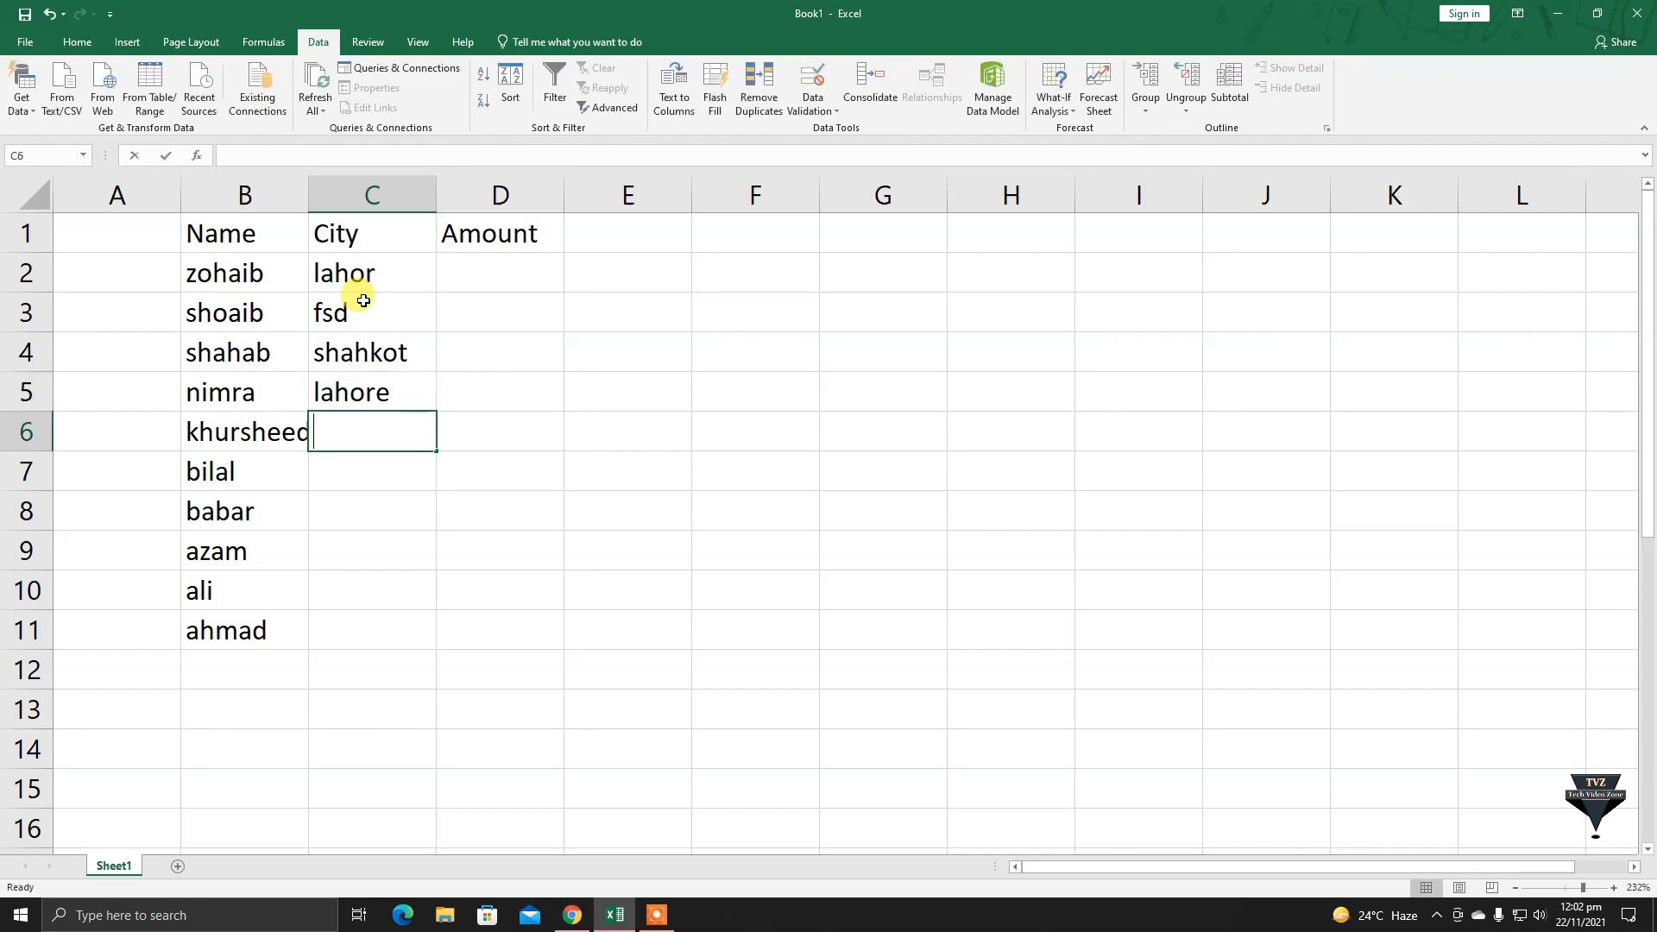
type("jhang")
key("Return")
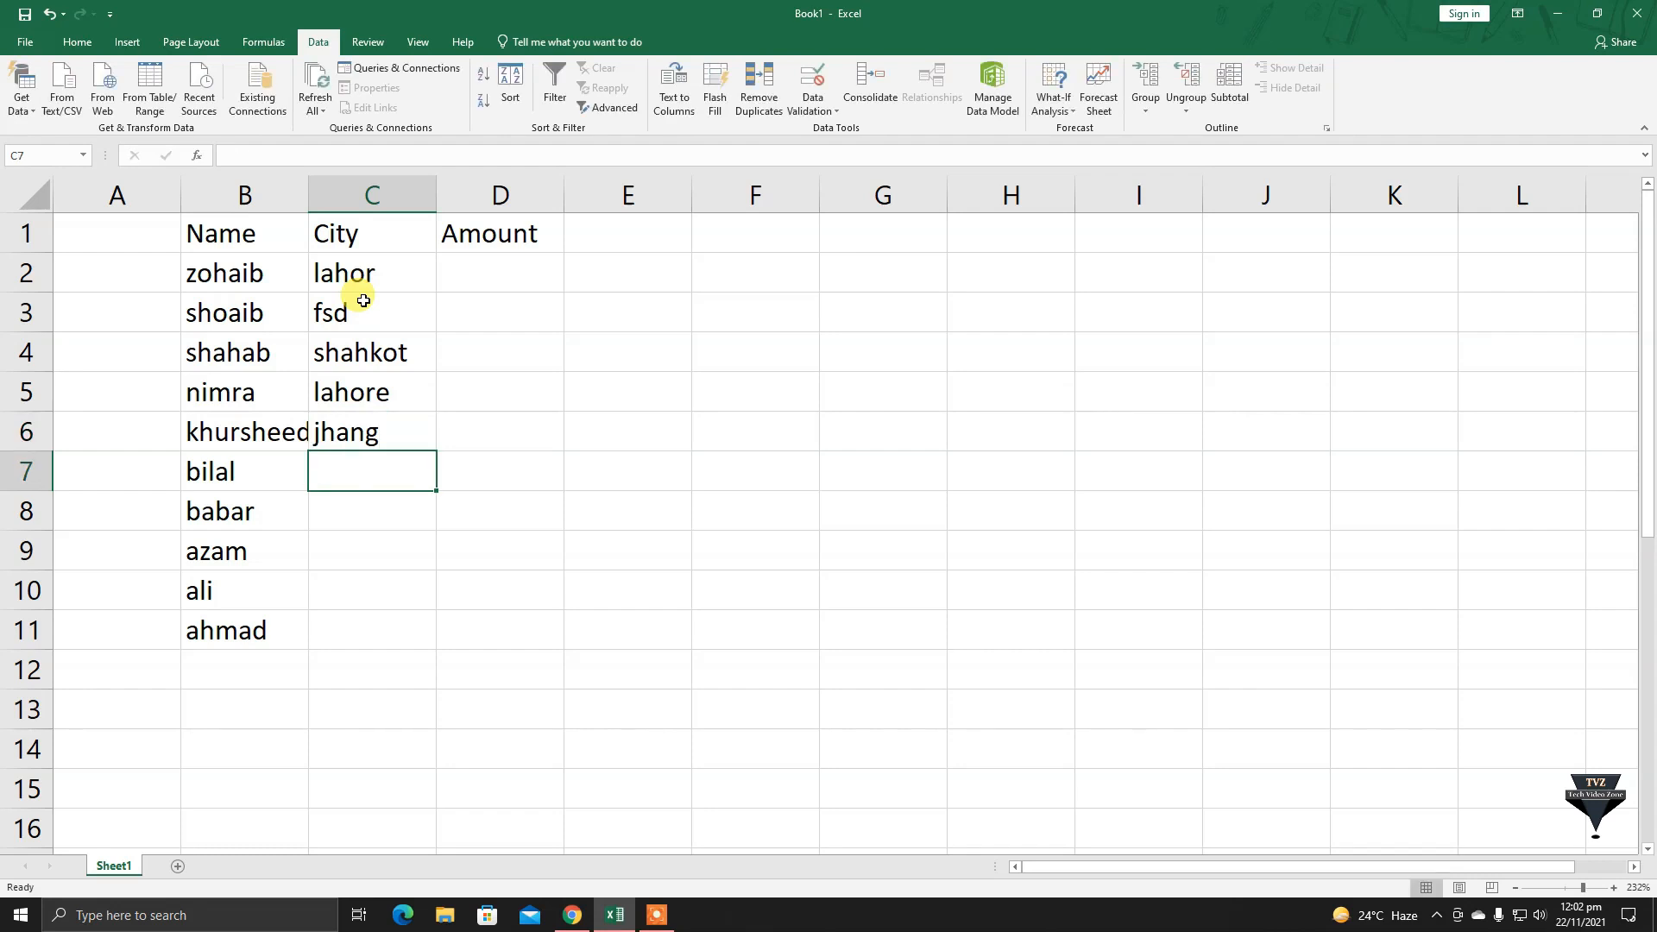
Complete the City column by entering fsd, shahkot, jhang, fsd and lahore in cells C7 to C11.
type("fsd")
key("Return")
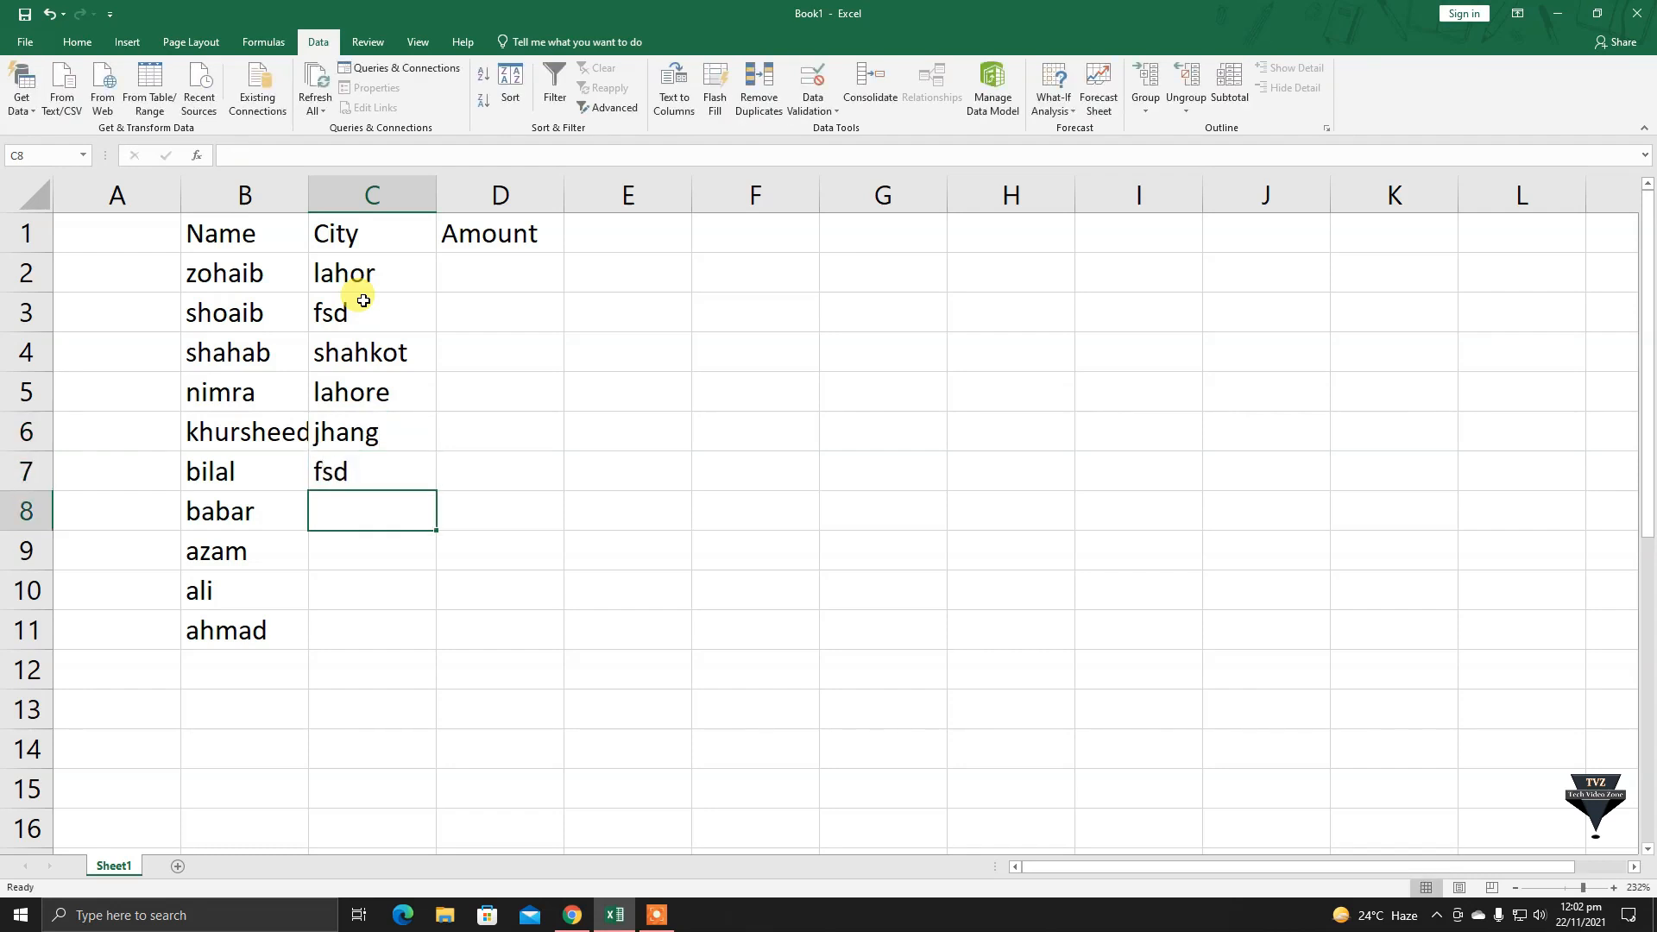
type("shahko")
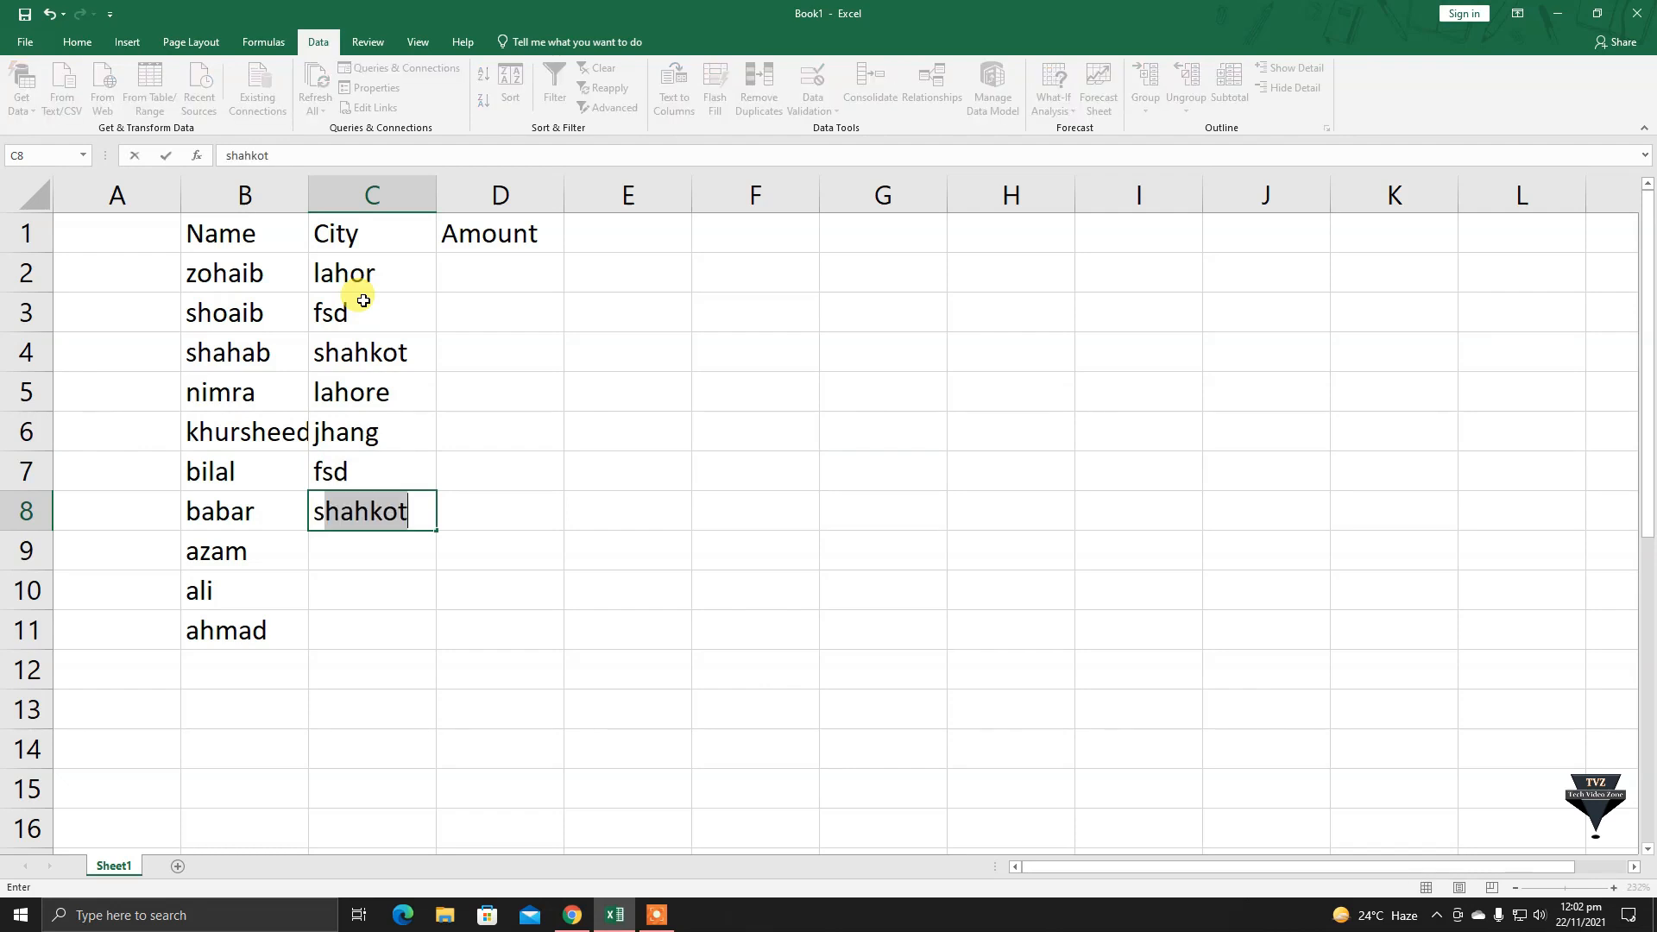
type("t")
key("Return")
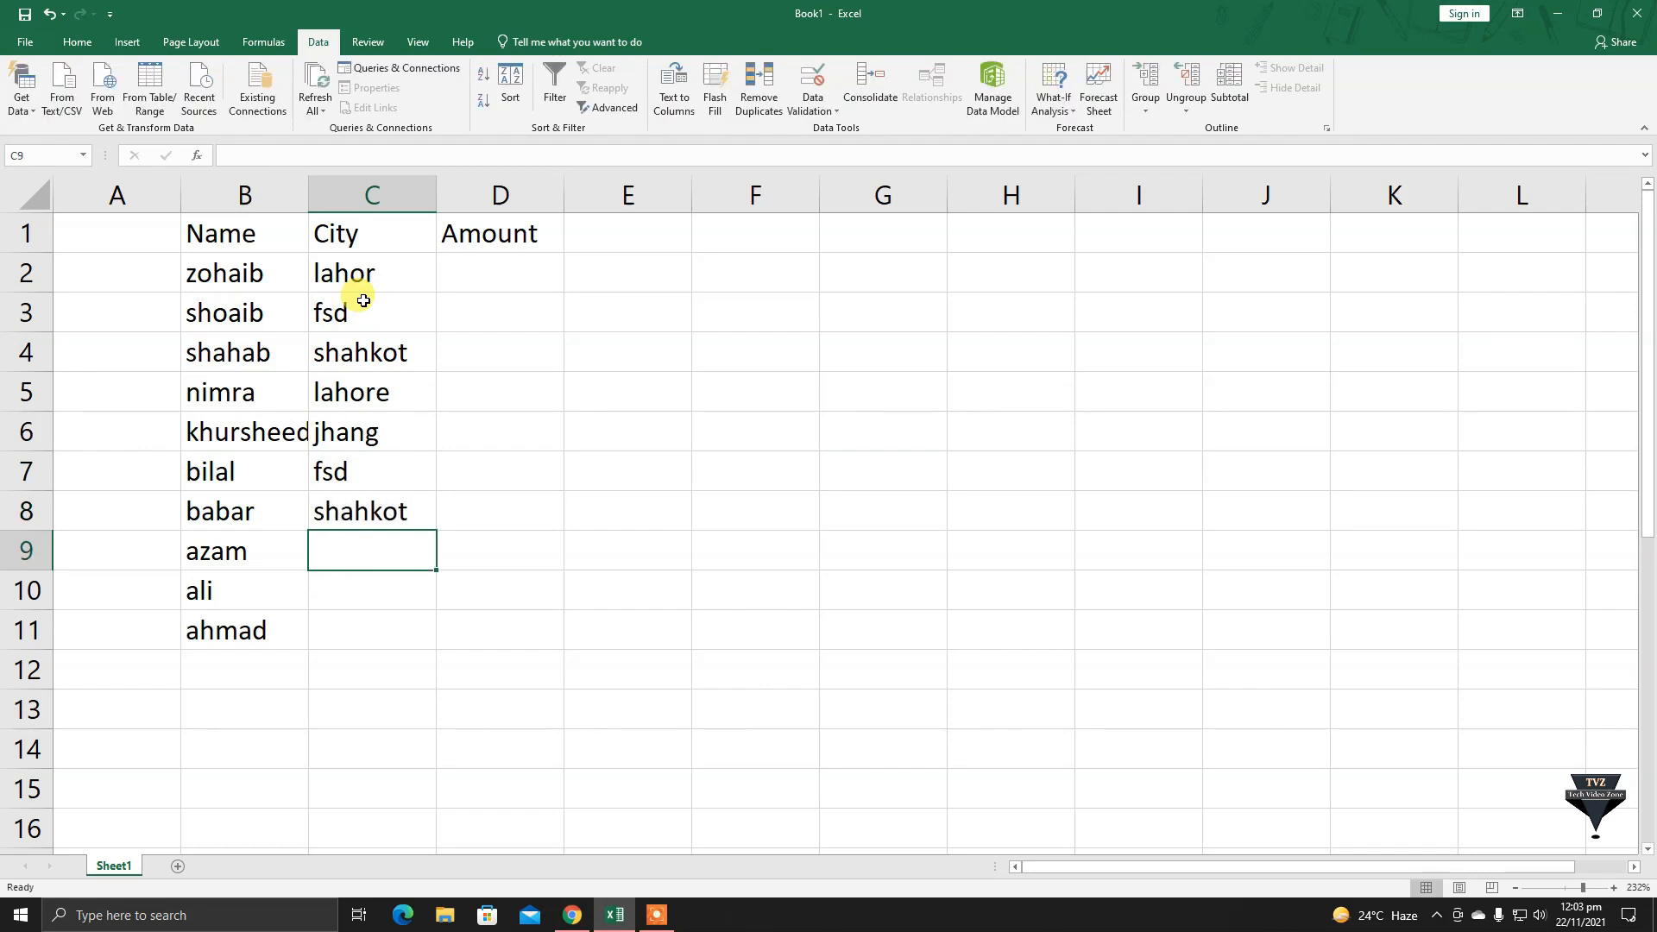
type("jhang")
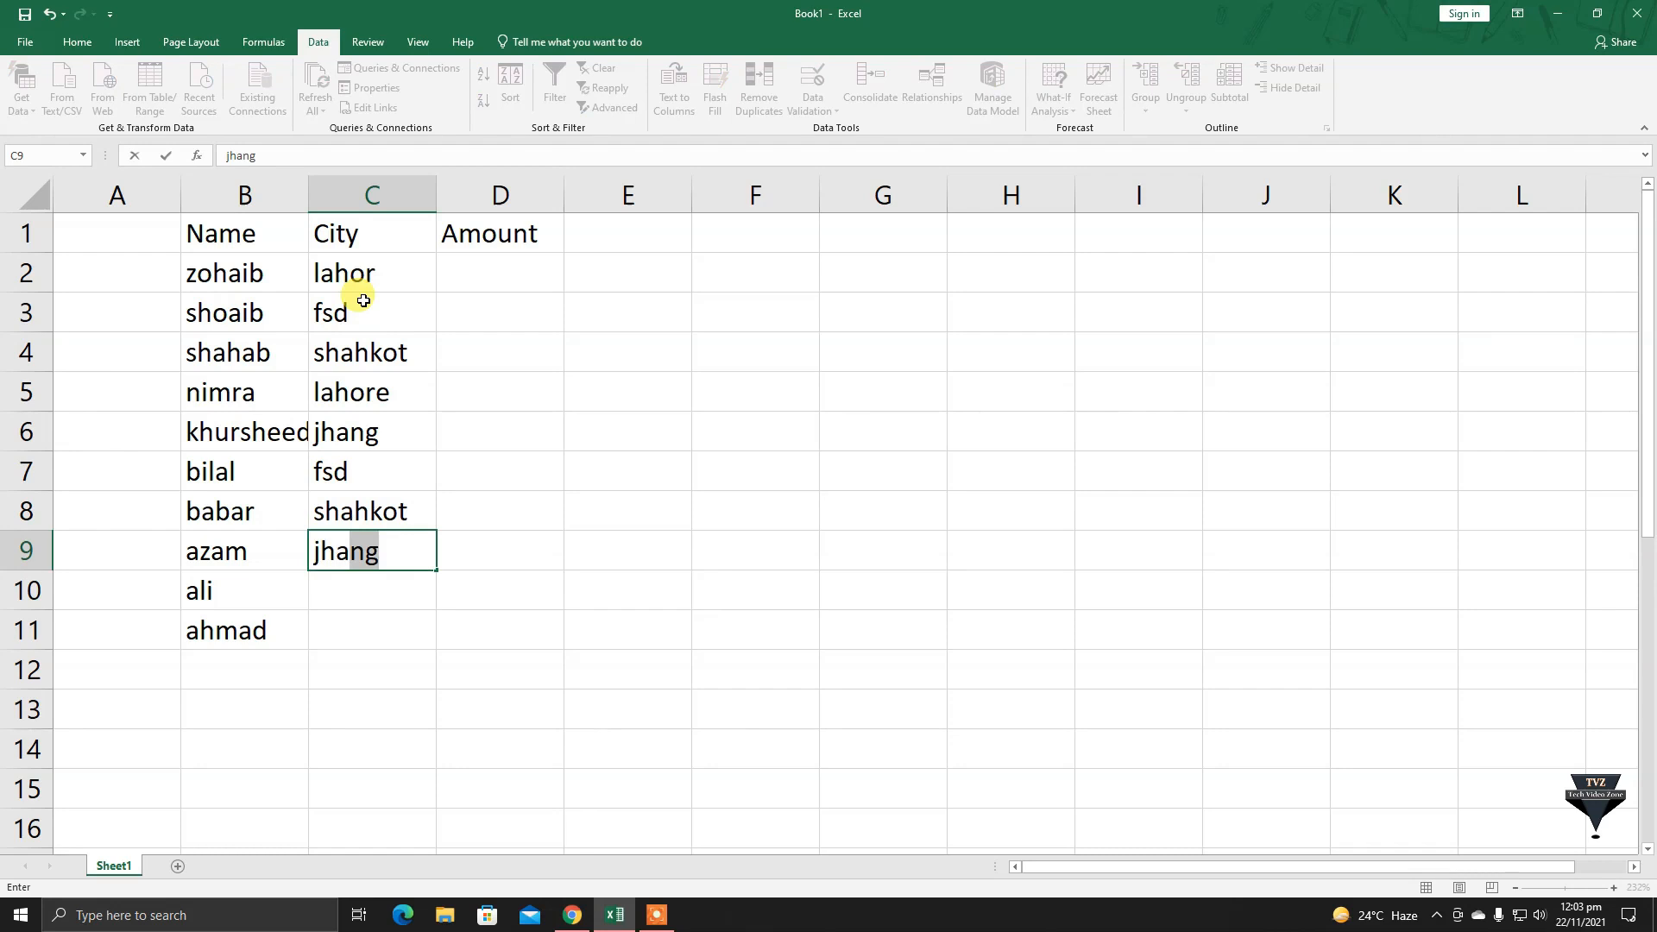
key("Return")
type("fsd")
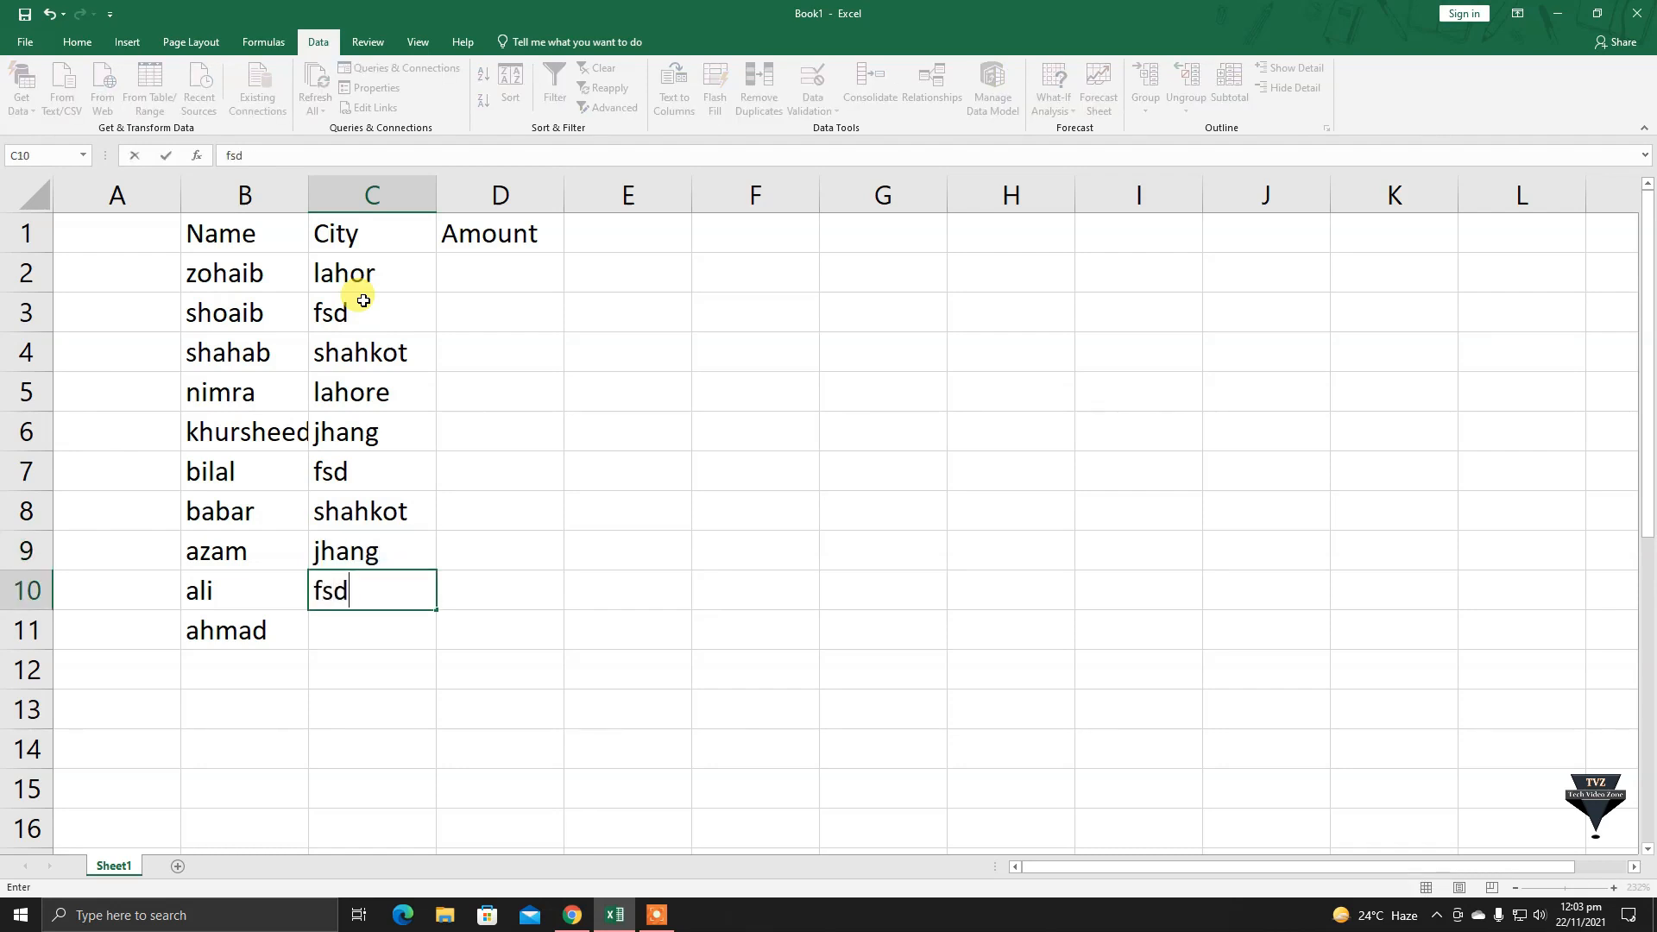
key("Return")
type("lah")
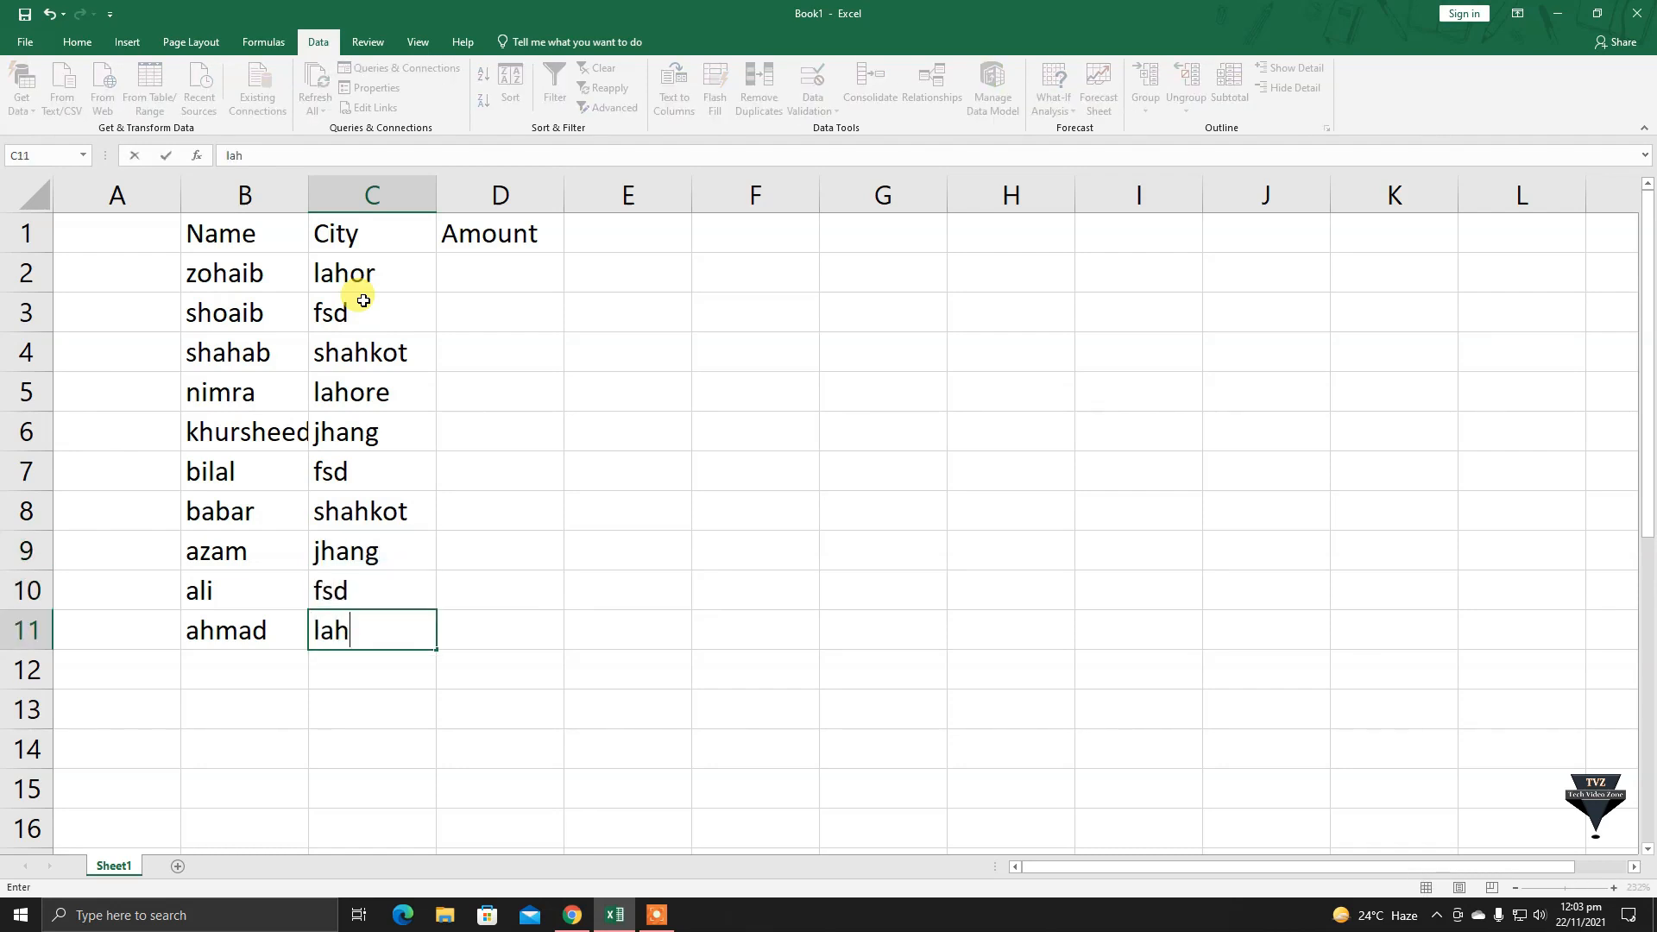
type("ore")
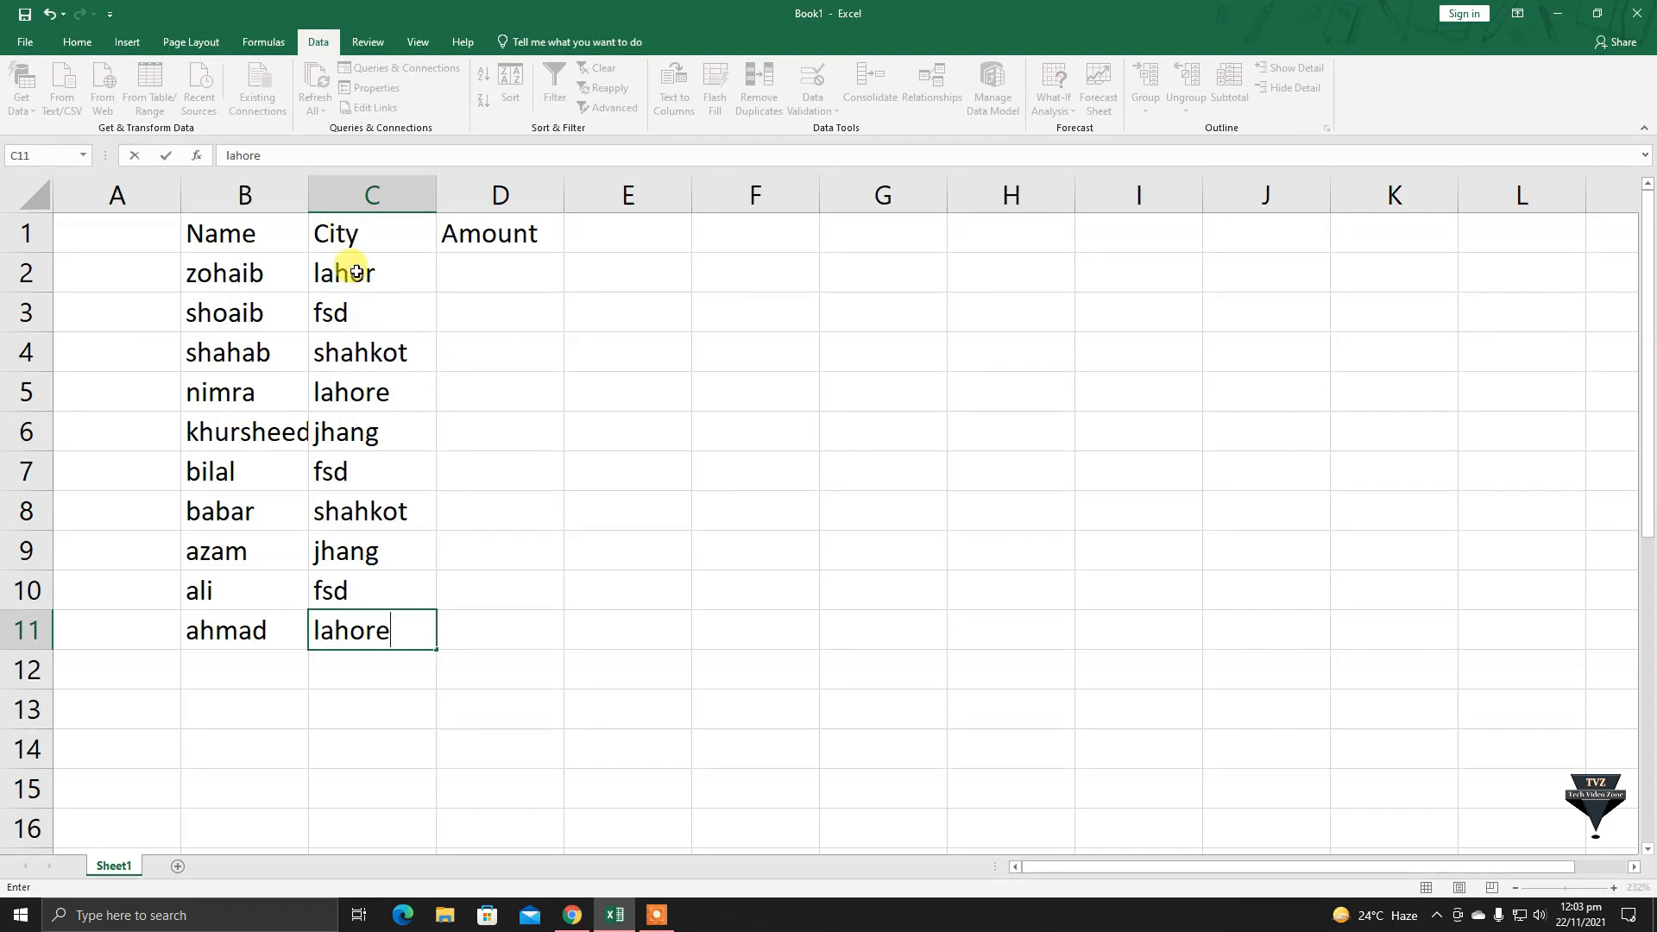
Correct the city in cell C2 to lahore.
left_click(391, 282)
type("e")
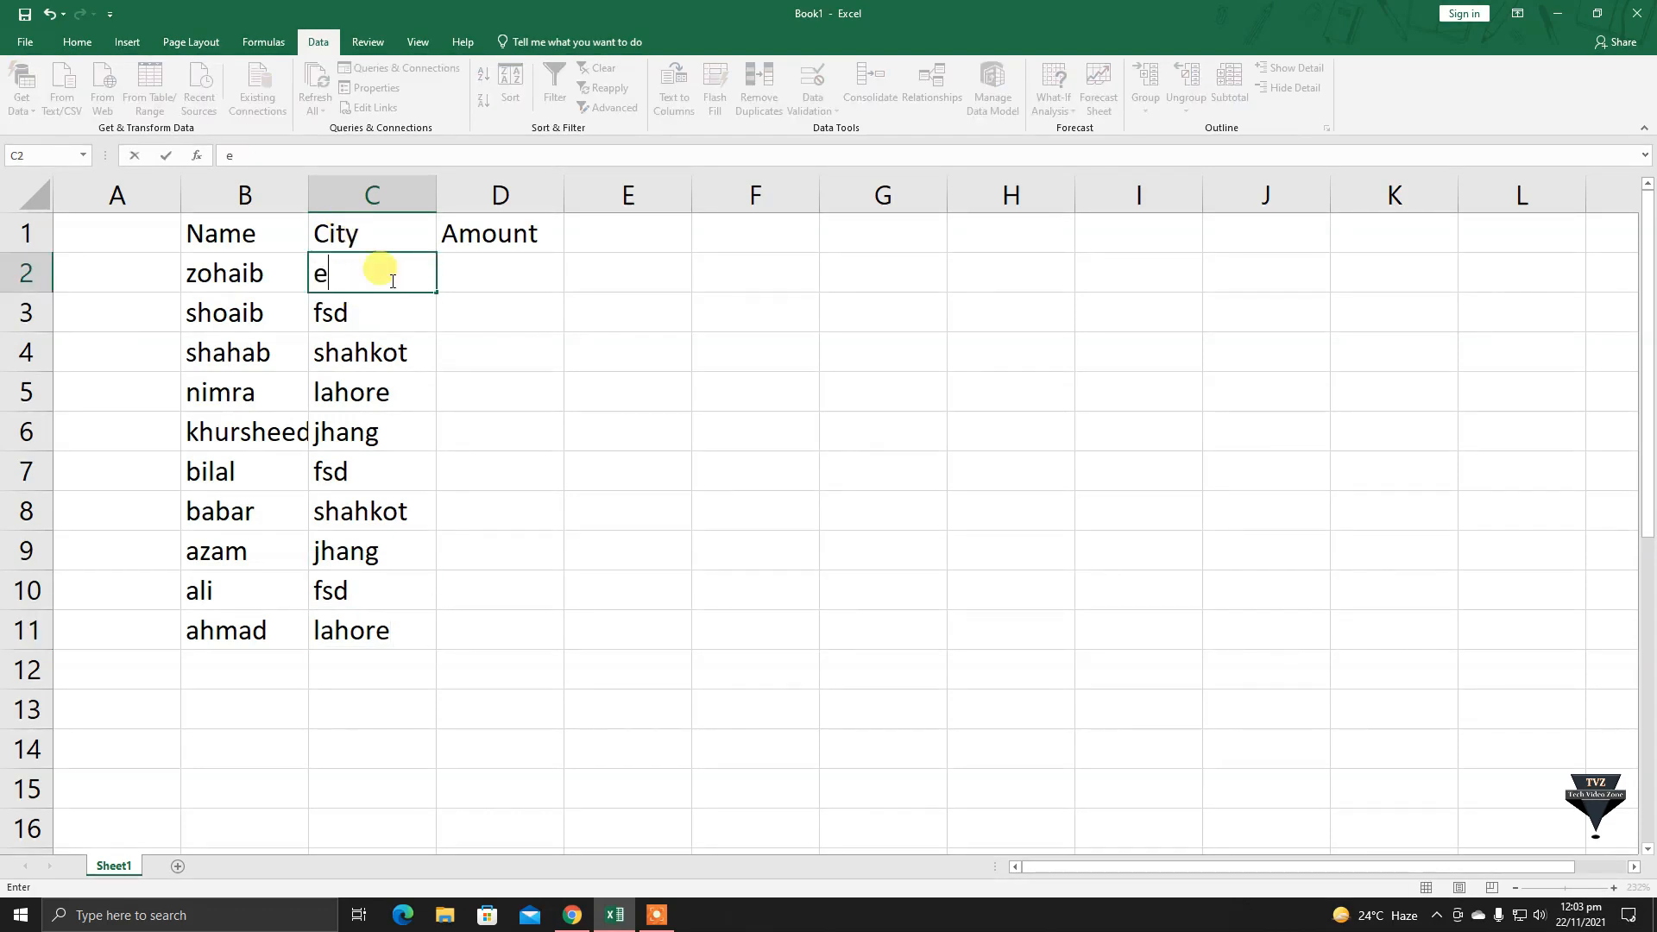
type("lahor")
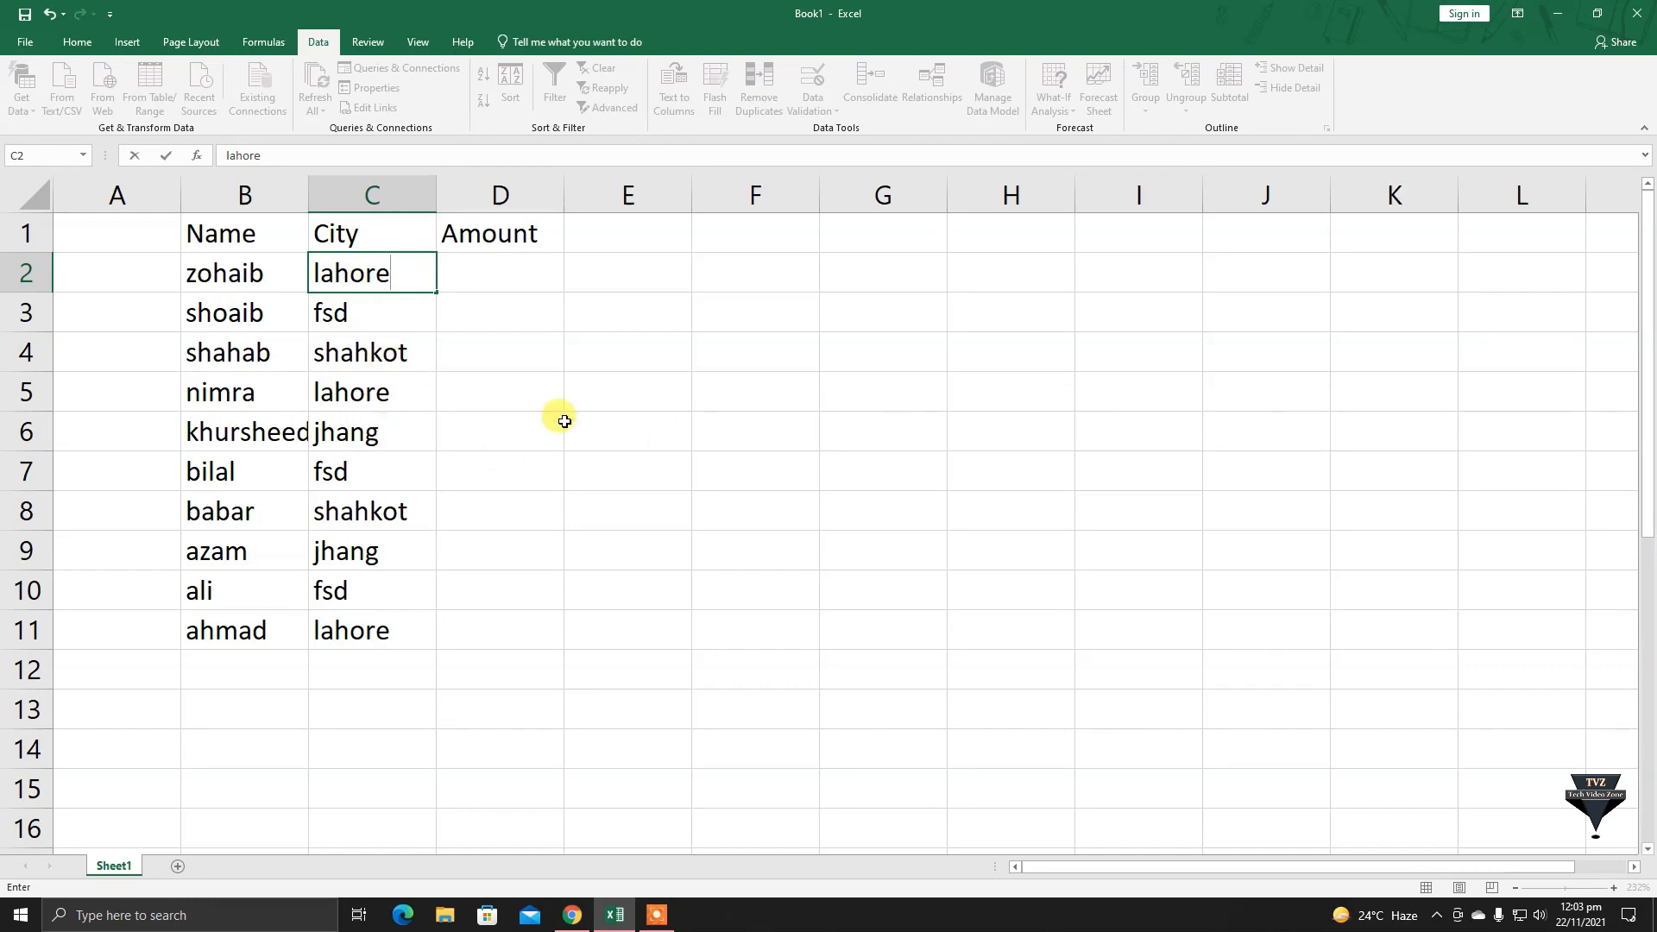
Enter the amounts 455445, 545, 5445, 5445 and 4545546 in cells D2 to D6 under the Amount header.
left_click(485, 276)
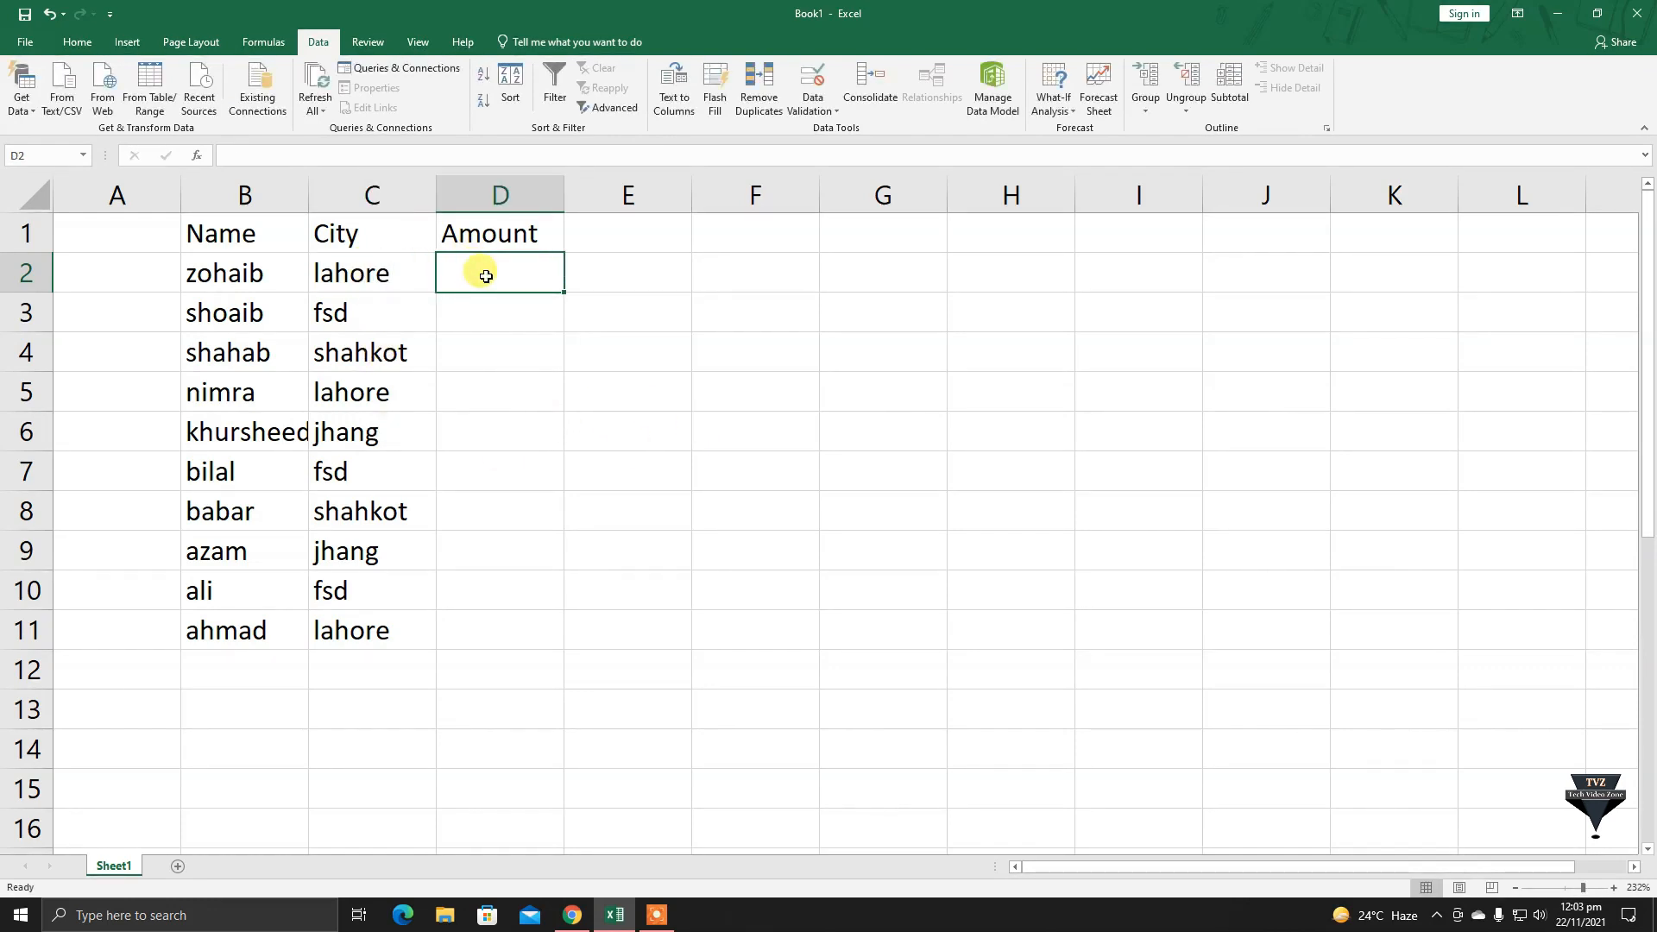
type("455445")
key("Return")
type("5")
key("Return")
type("5445")
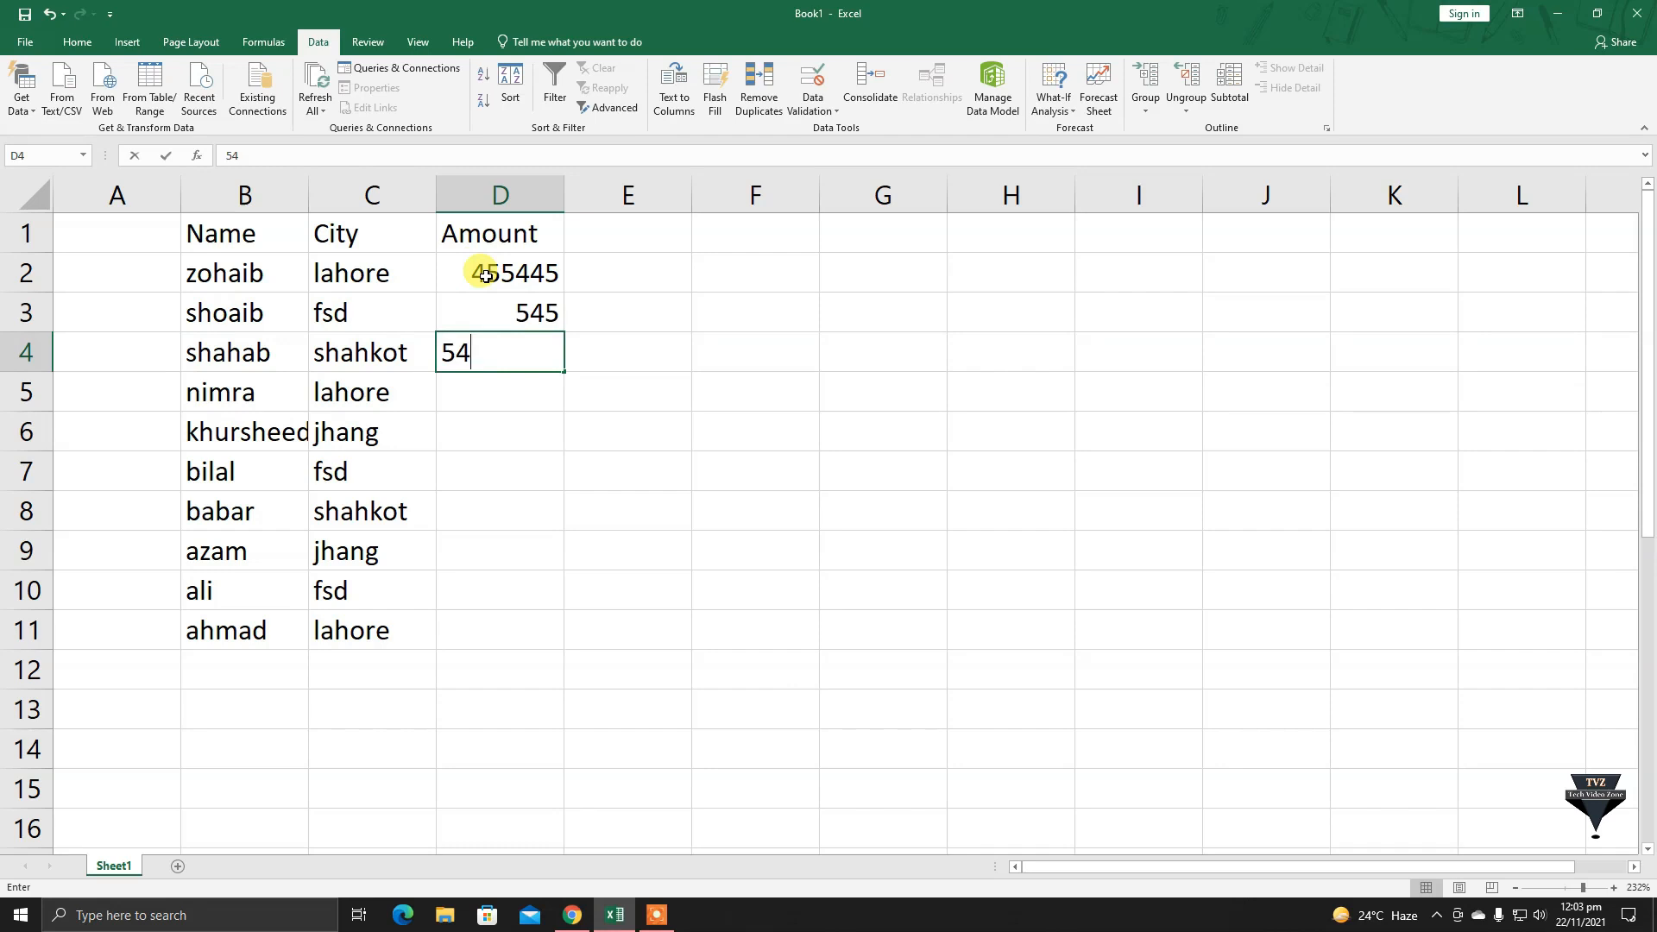
key("Return")
type("5445")
key("Return")
type("4545")
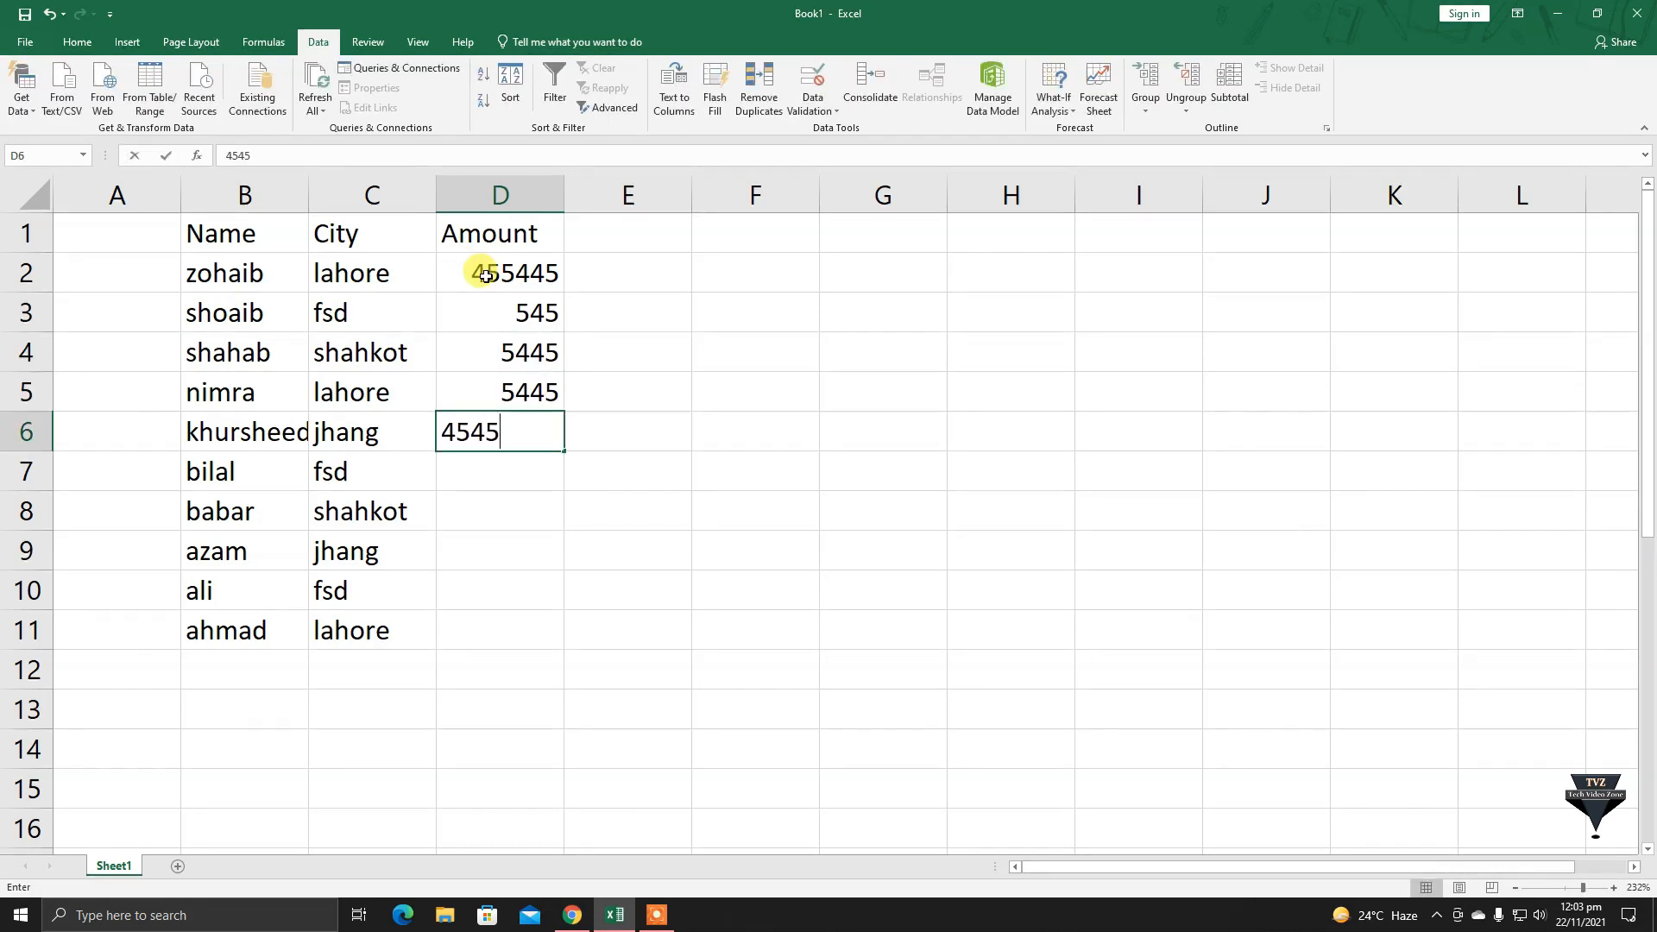
type("546")
key("Return")
Complete the Amount column by entering 215, 34548, 4548, 4848 and 48848 in cells D7 to D11.
type("215")
key("Return")
type("3454")
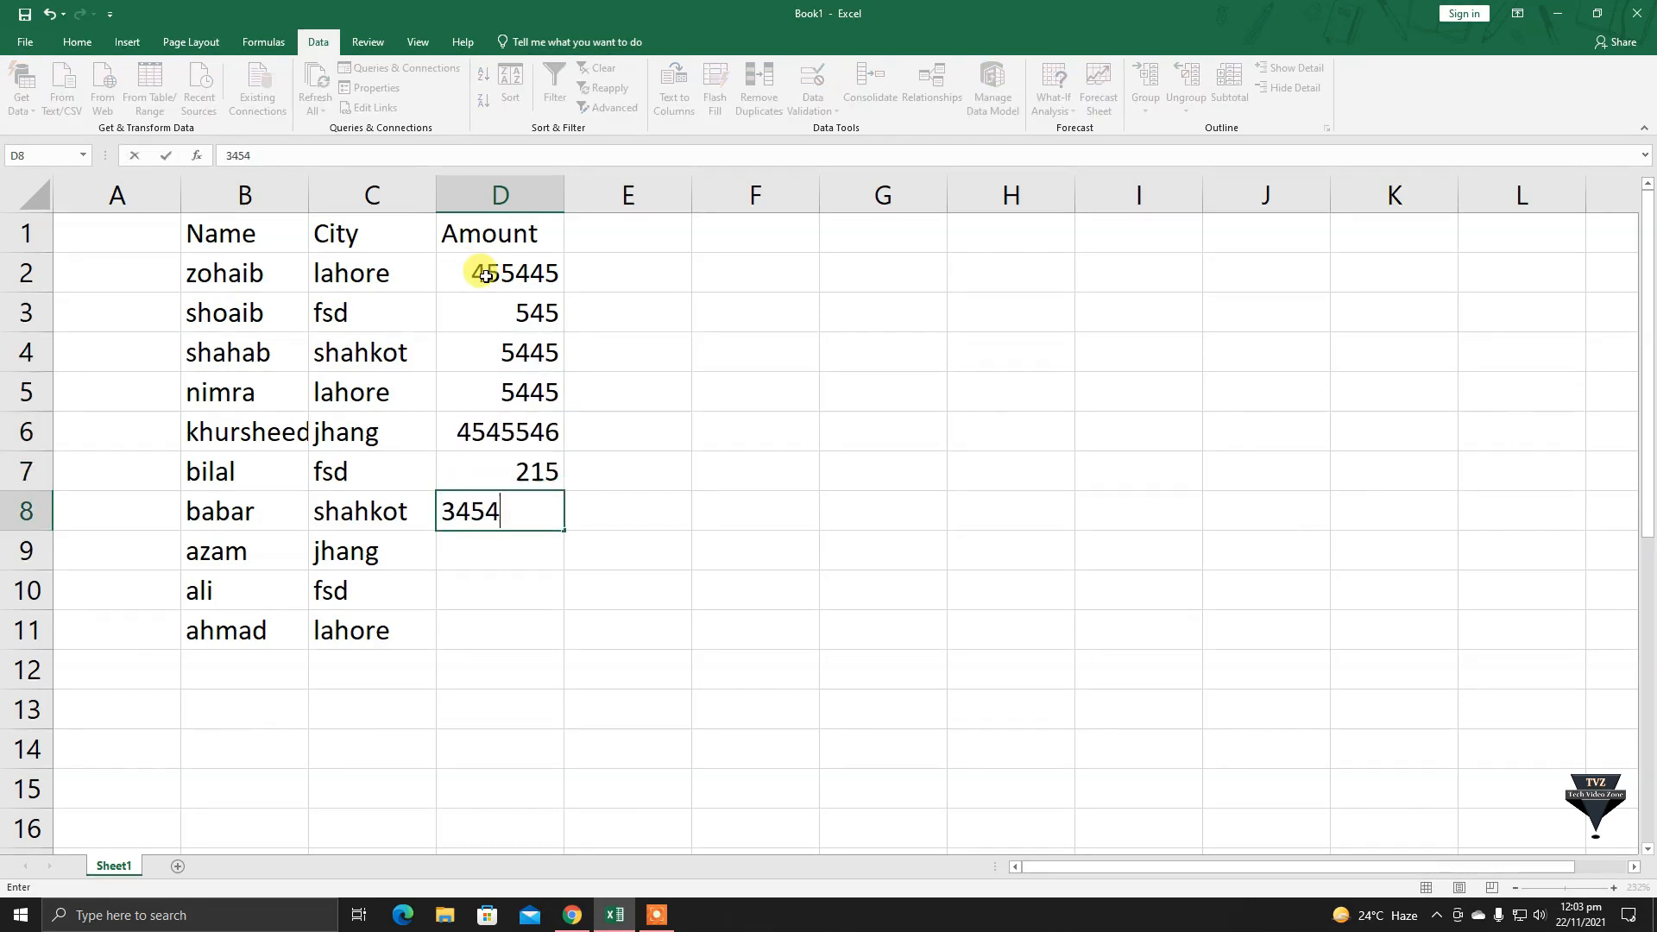
type("8")
key("Return")
type("4548")
key("Return")
type("4848")
key("Return")
type("48848")
key("Return")
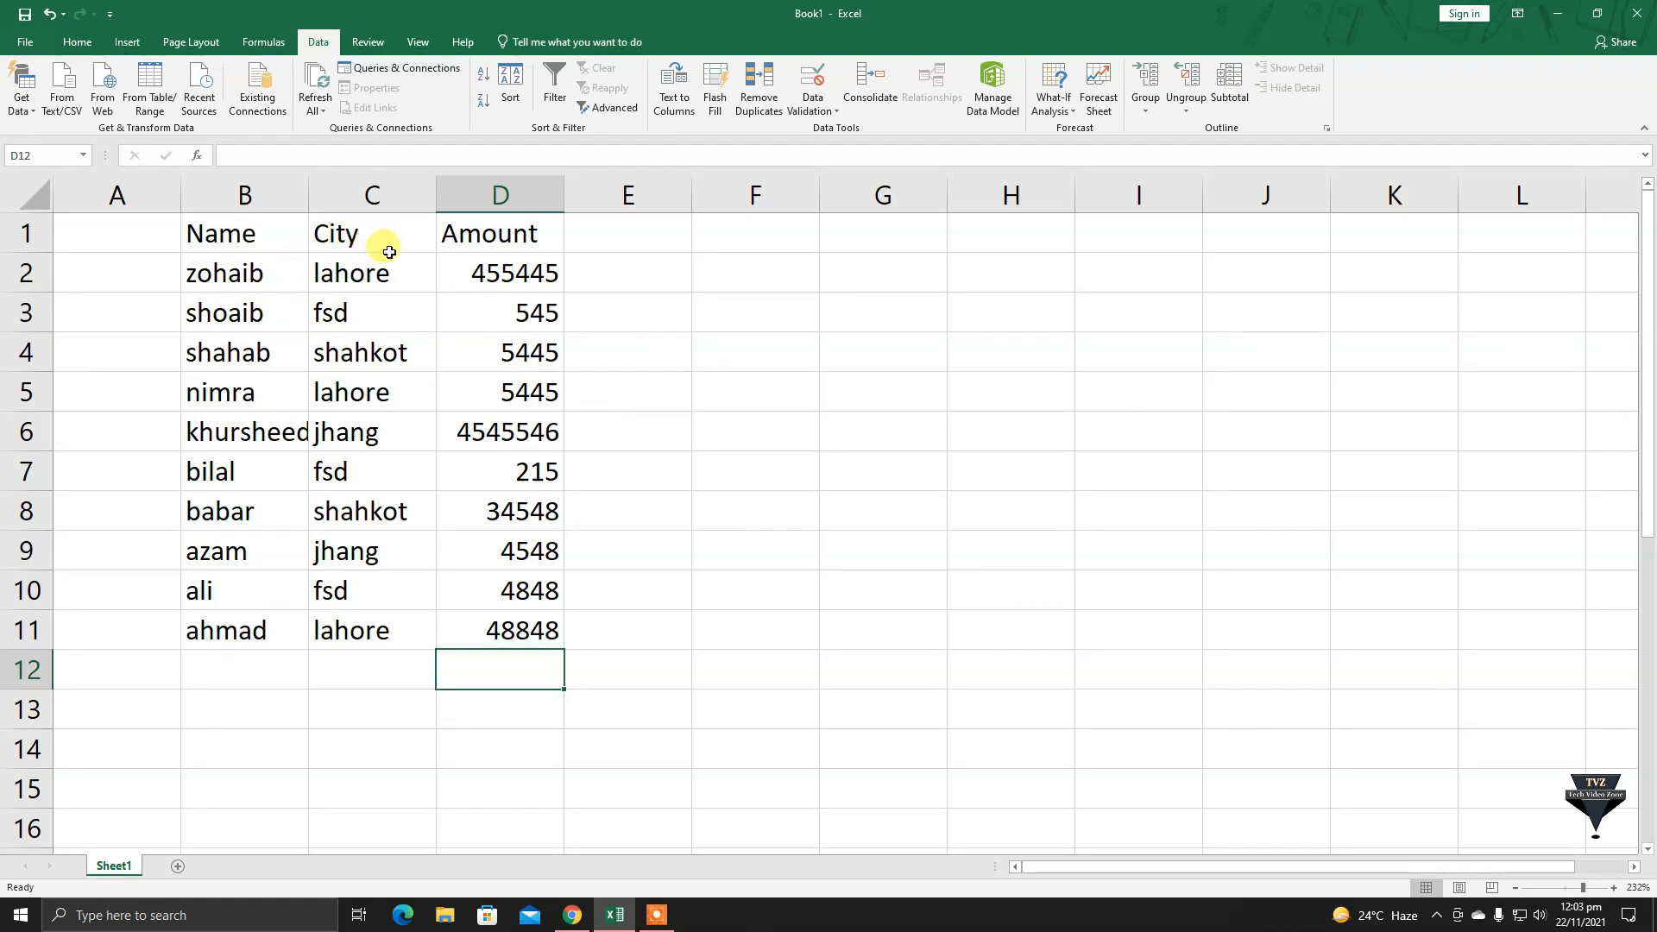
Switch filtering on for the Name, City and Amount table and switch it off again.
left_click(515, 235)
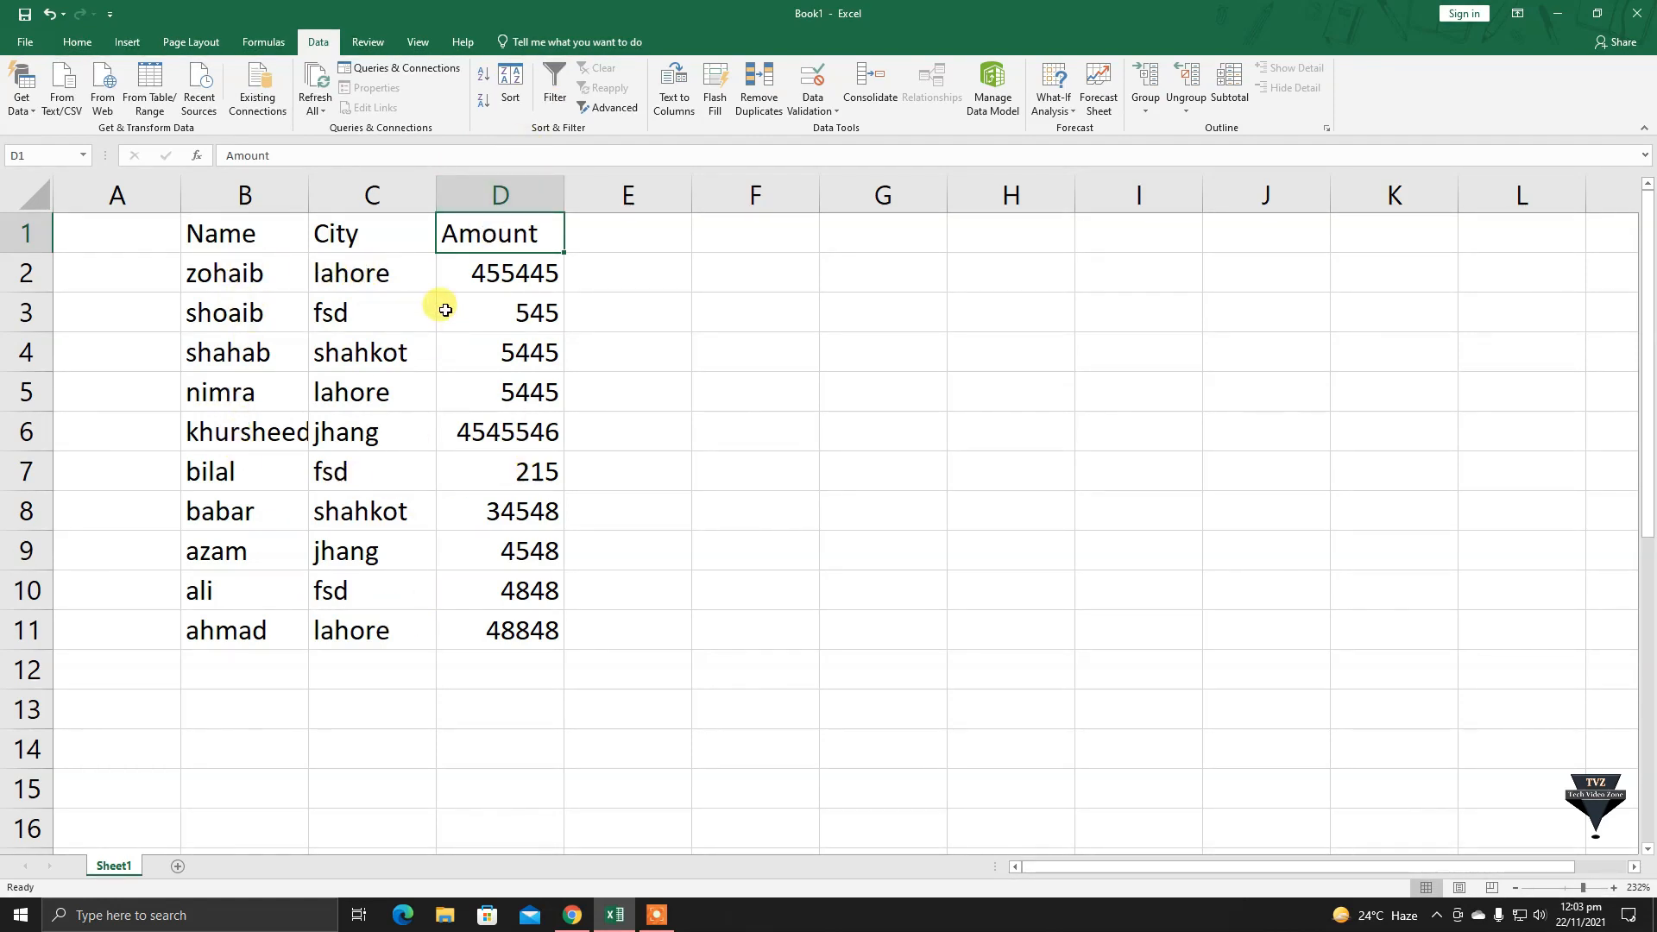
left_click(531, 272)
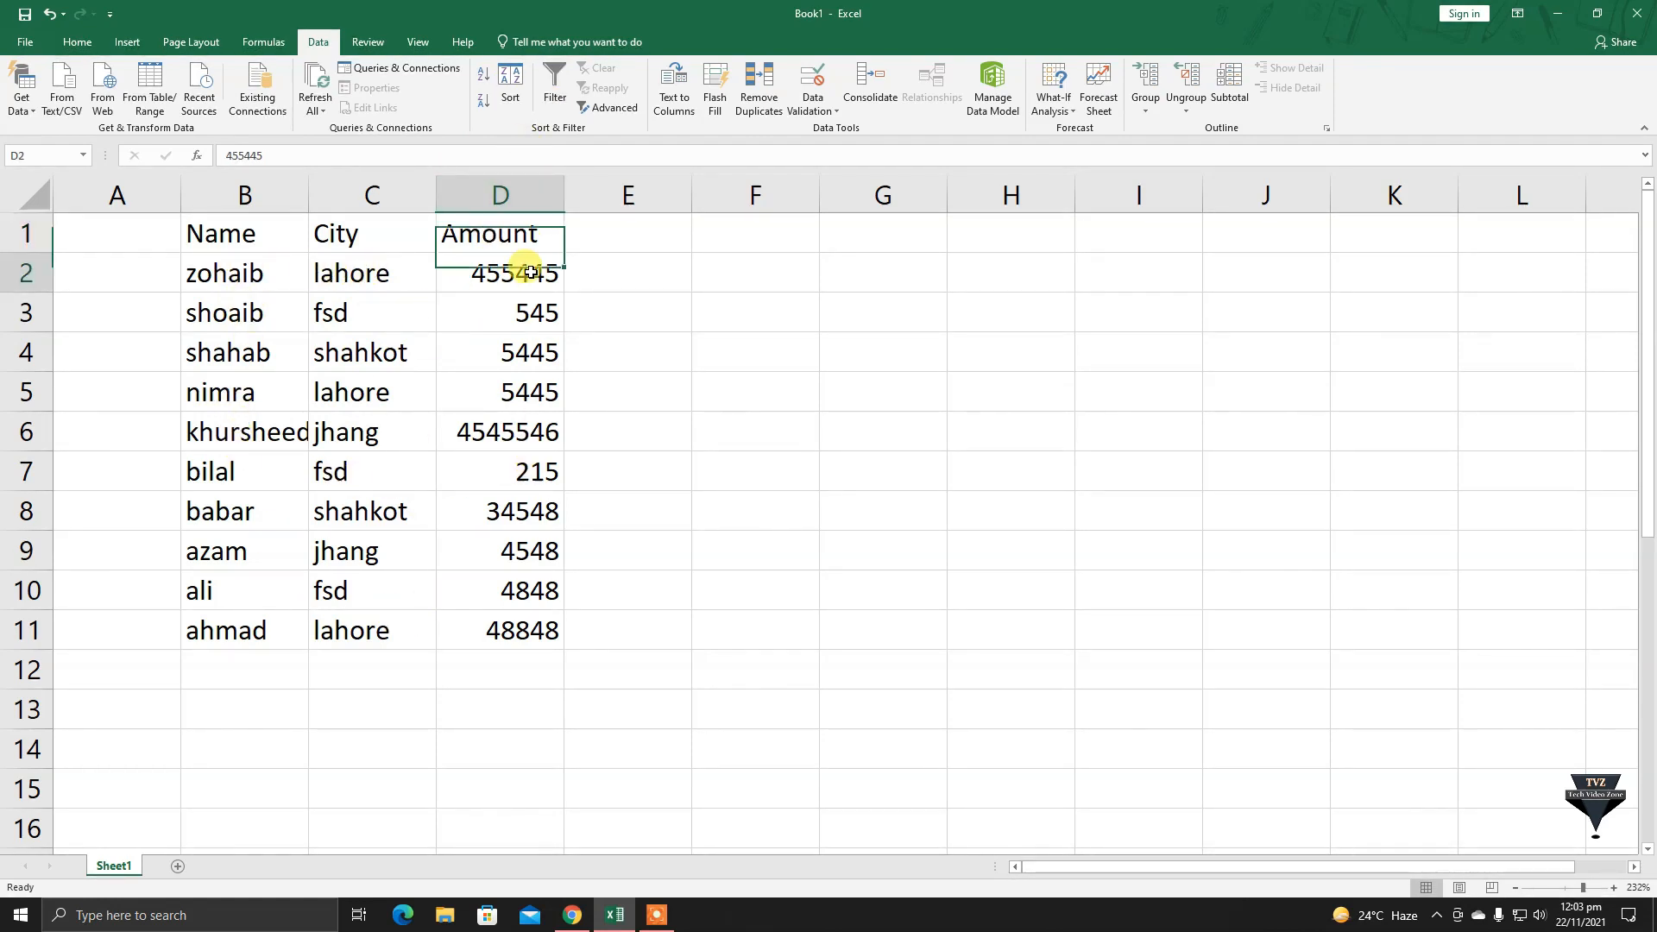
left_click(536, 328)
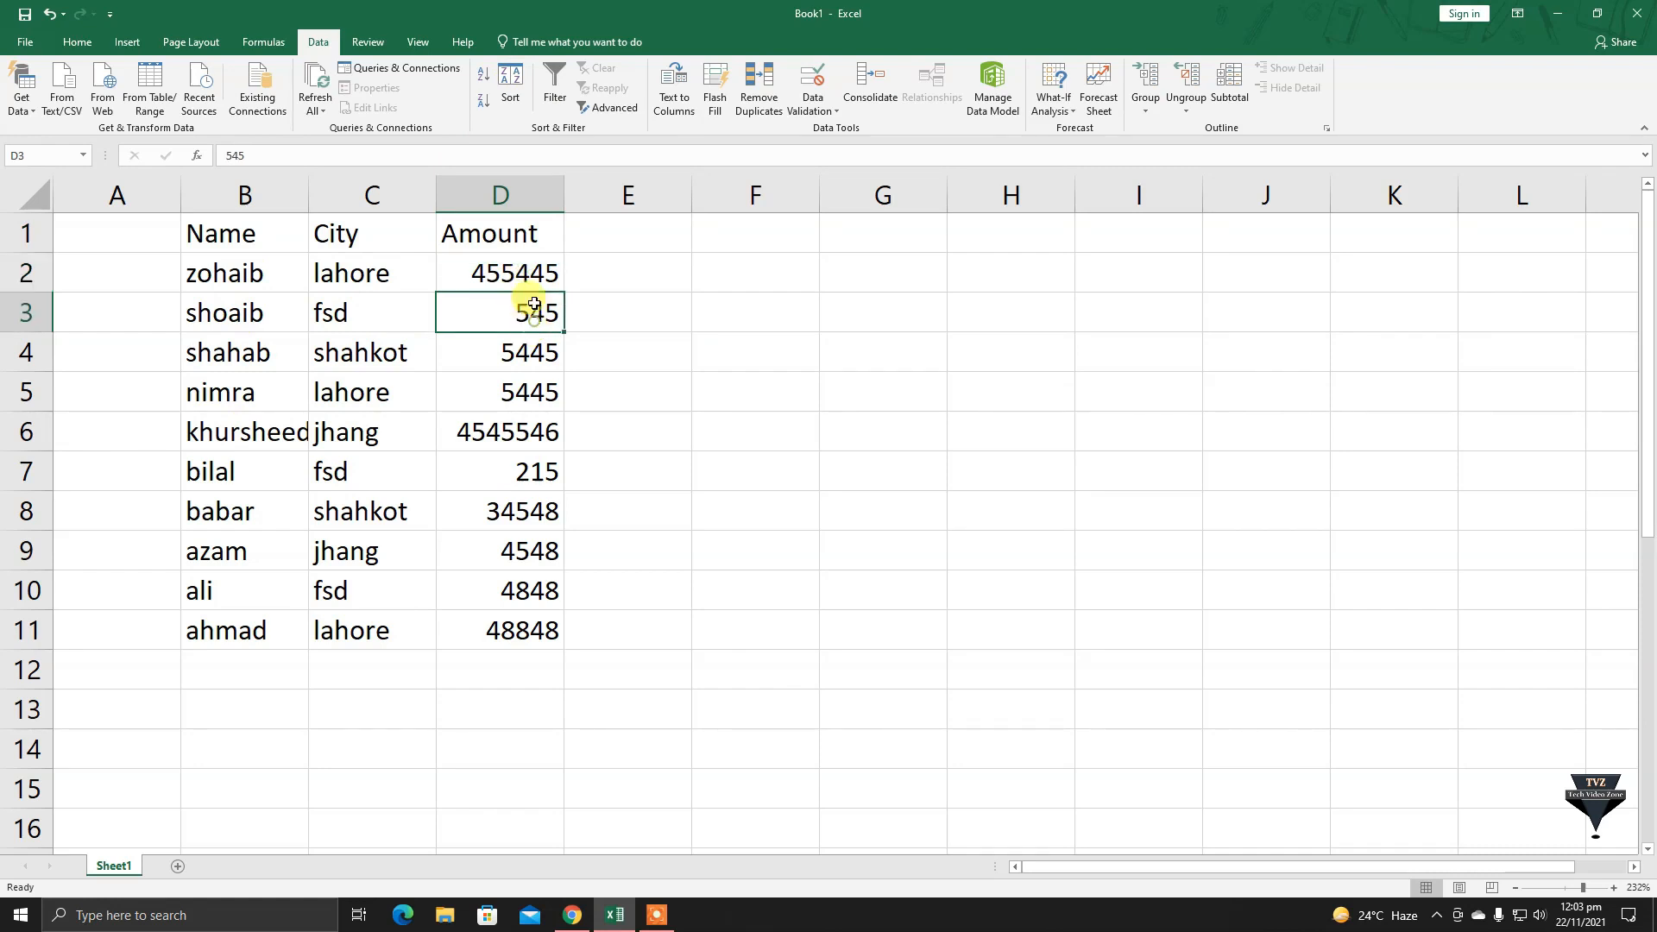
left_click(557, 104)
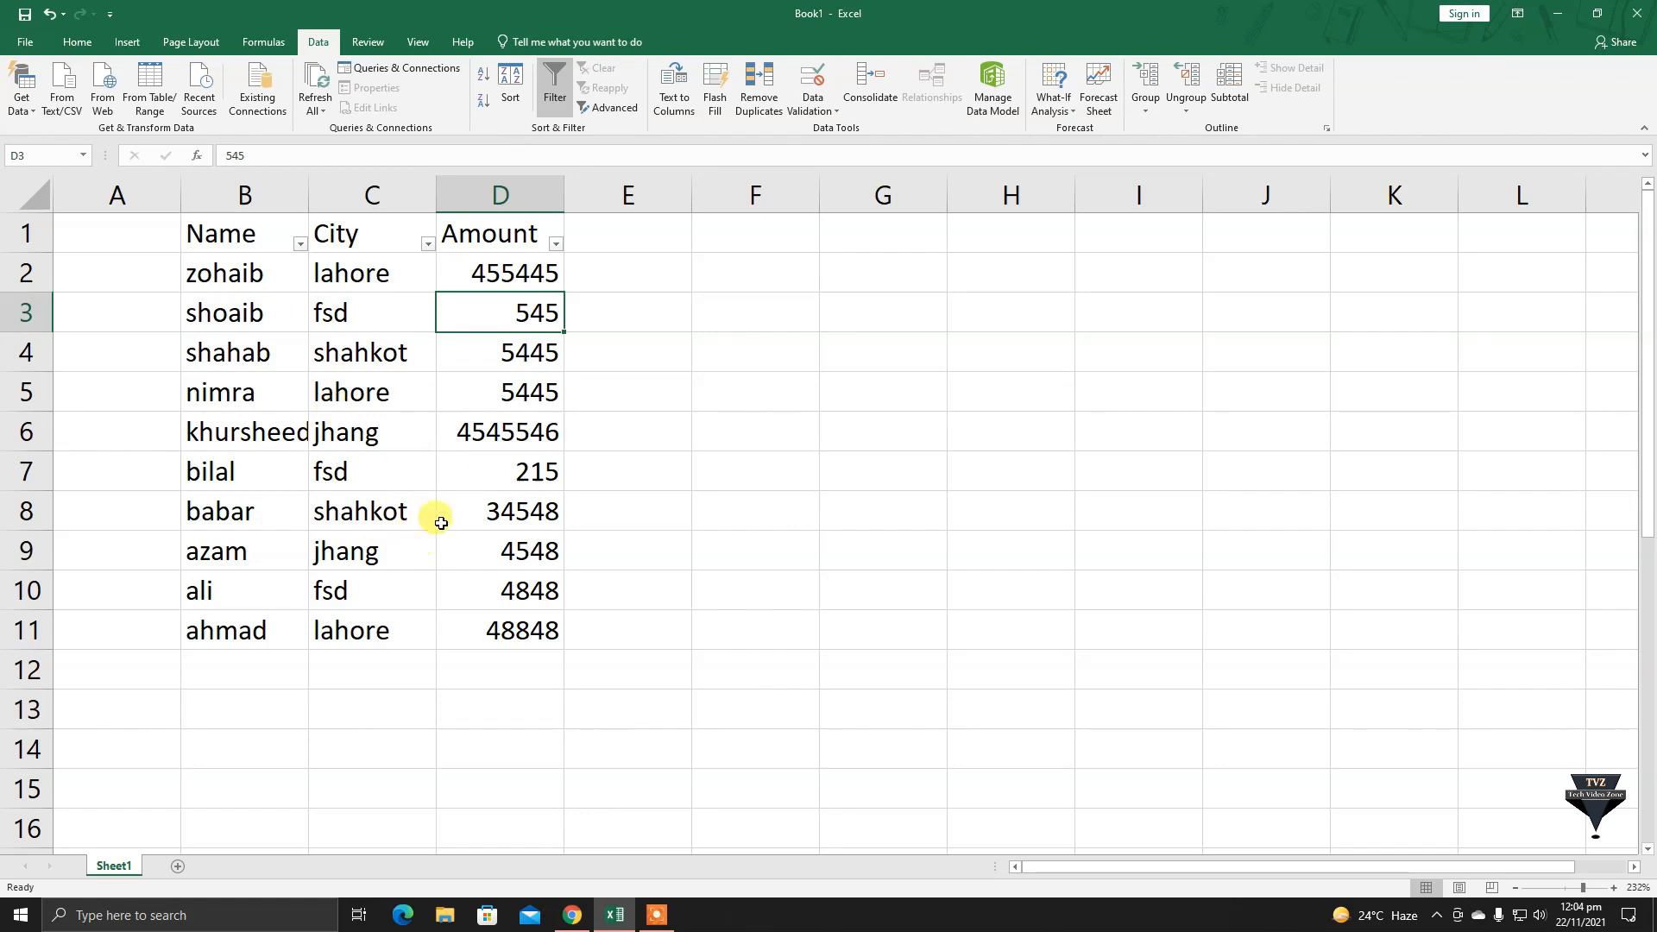
left_click(454, 399)
left_click(481, 436)
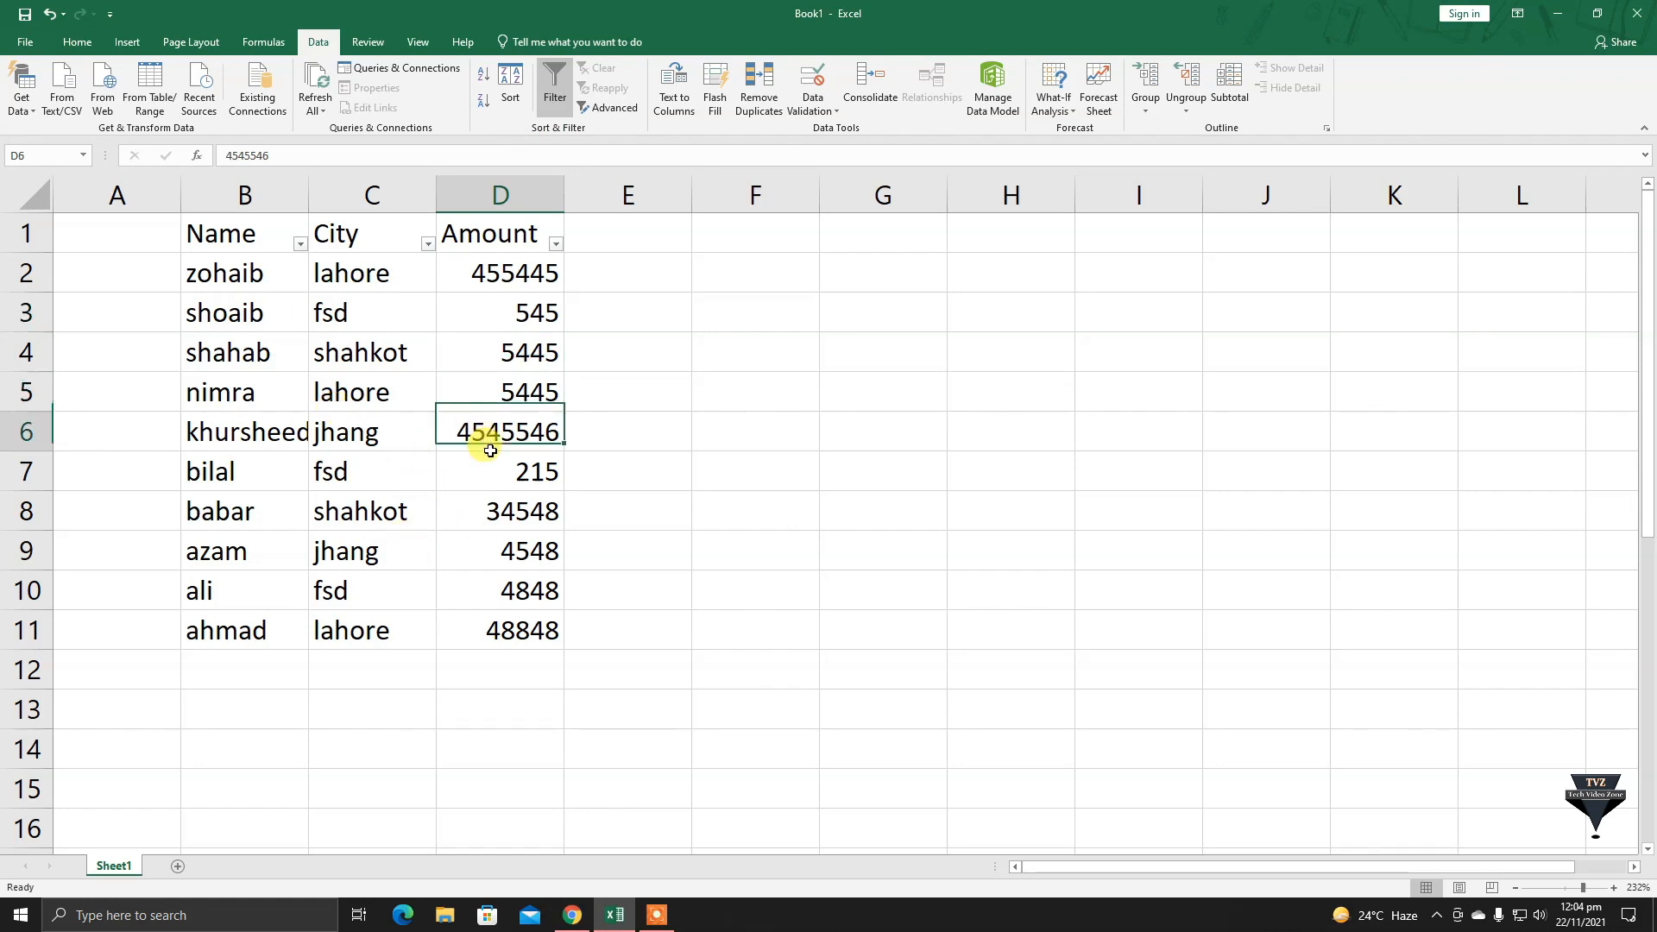
left_click(507, 269)
left_click(554, 90)
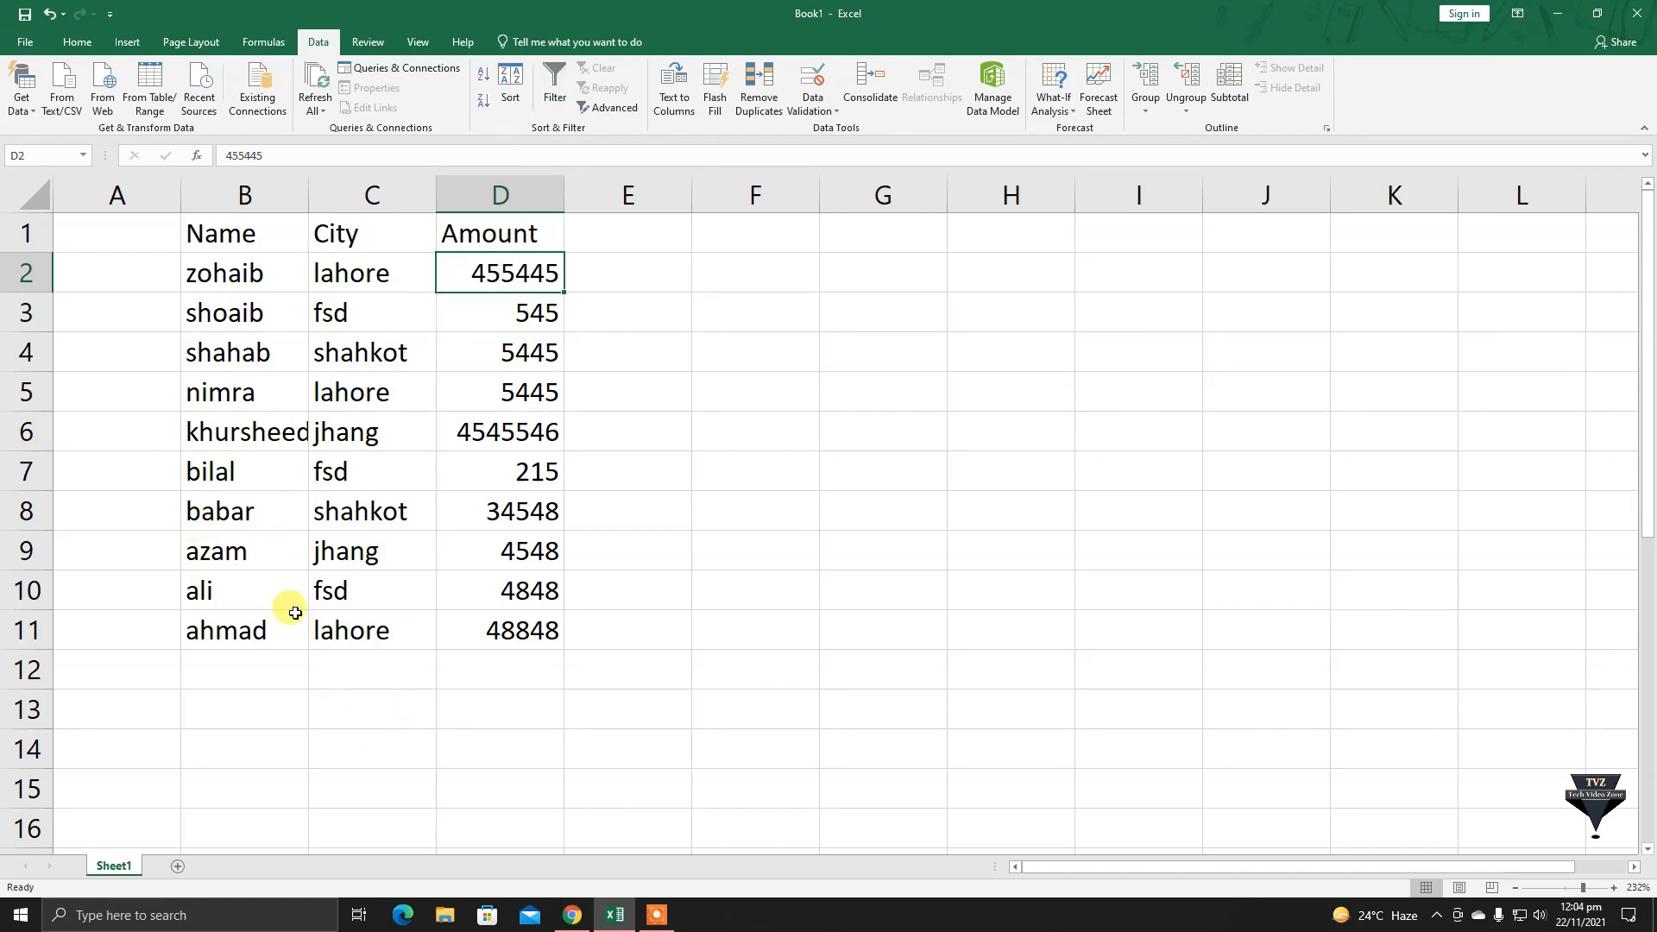
Apply a filter to the table's header row in B1 to D1.
left_click(553, 638)
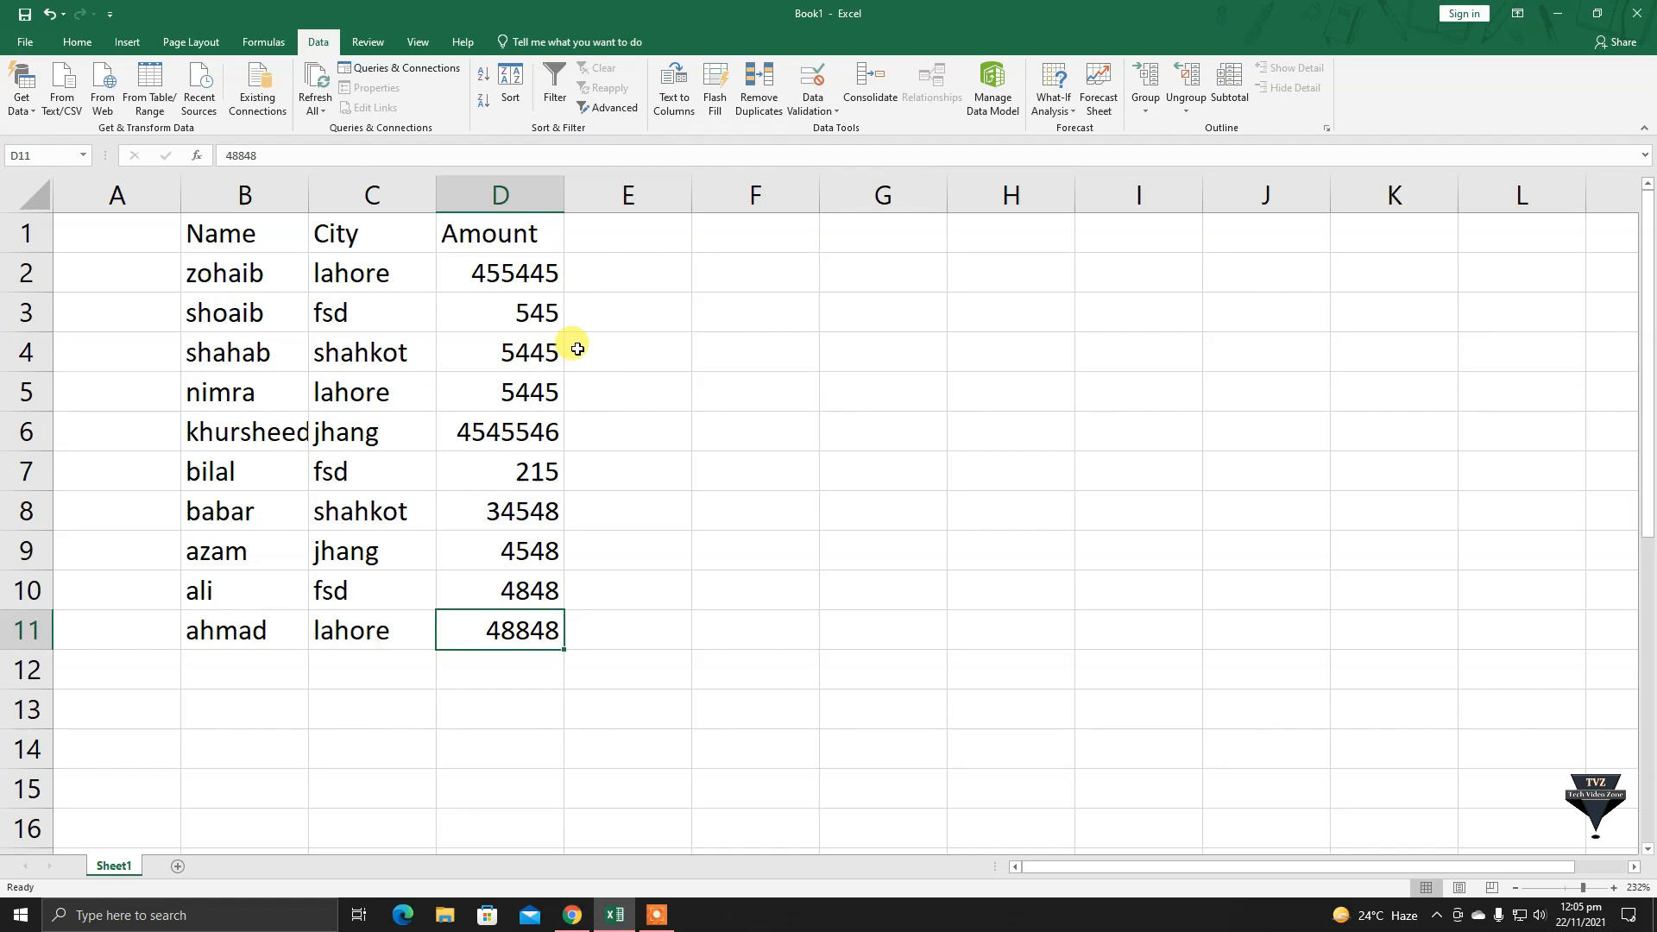
left_click(555, 88)
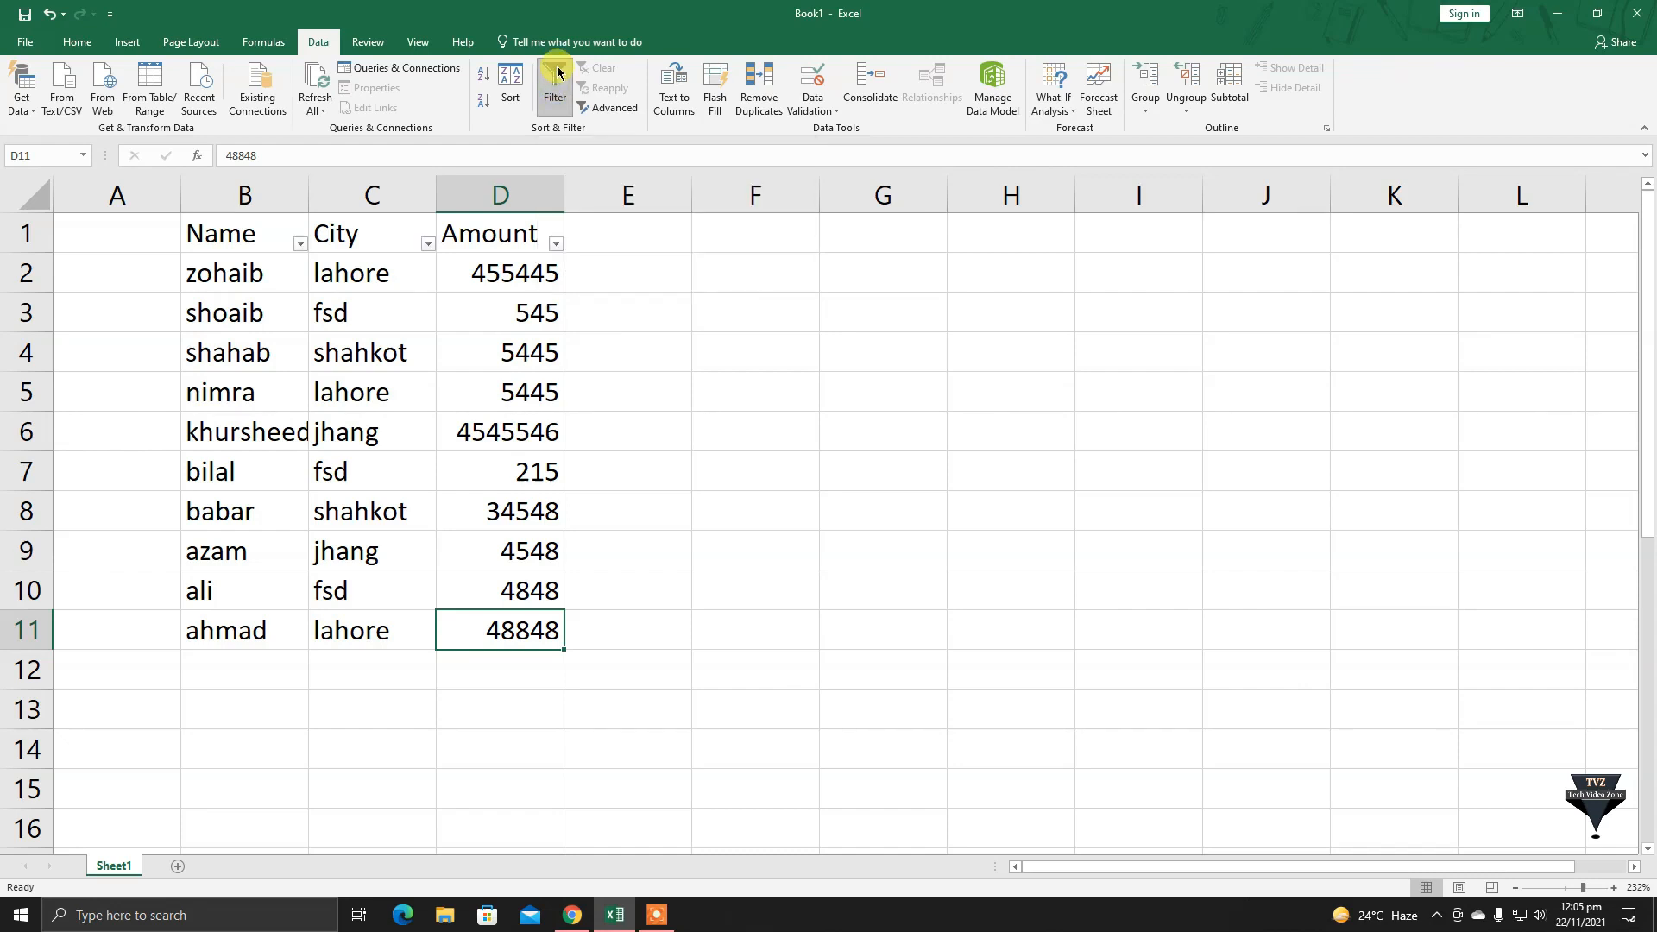
left_click_drag(1586, 893, 1589, 893)
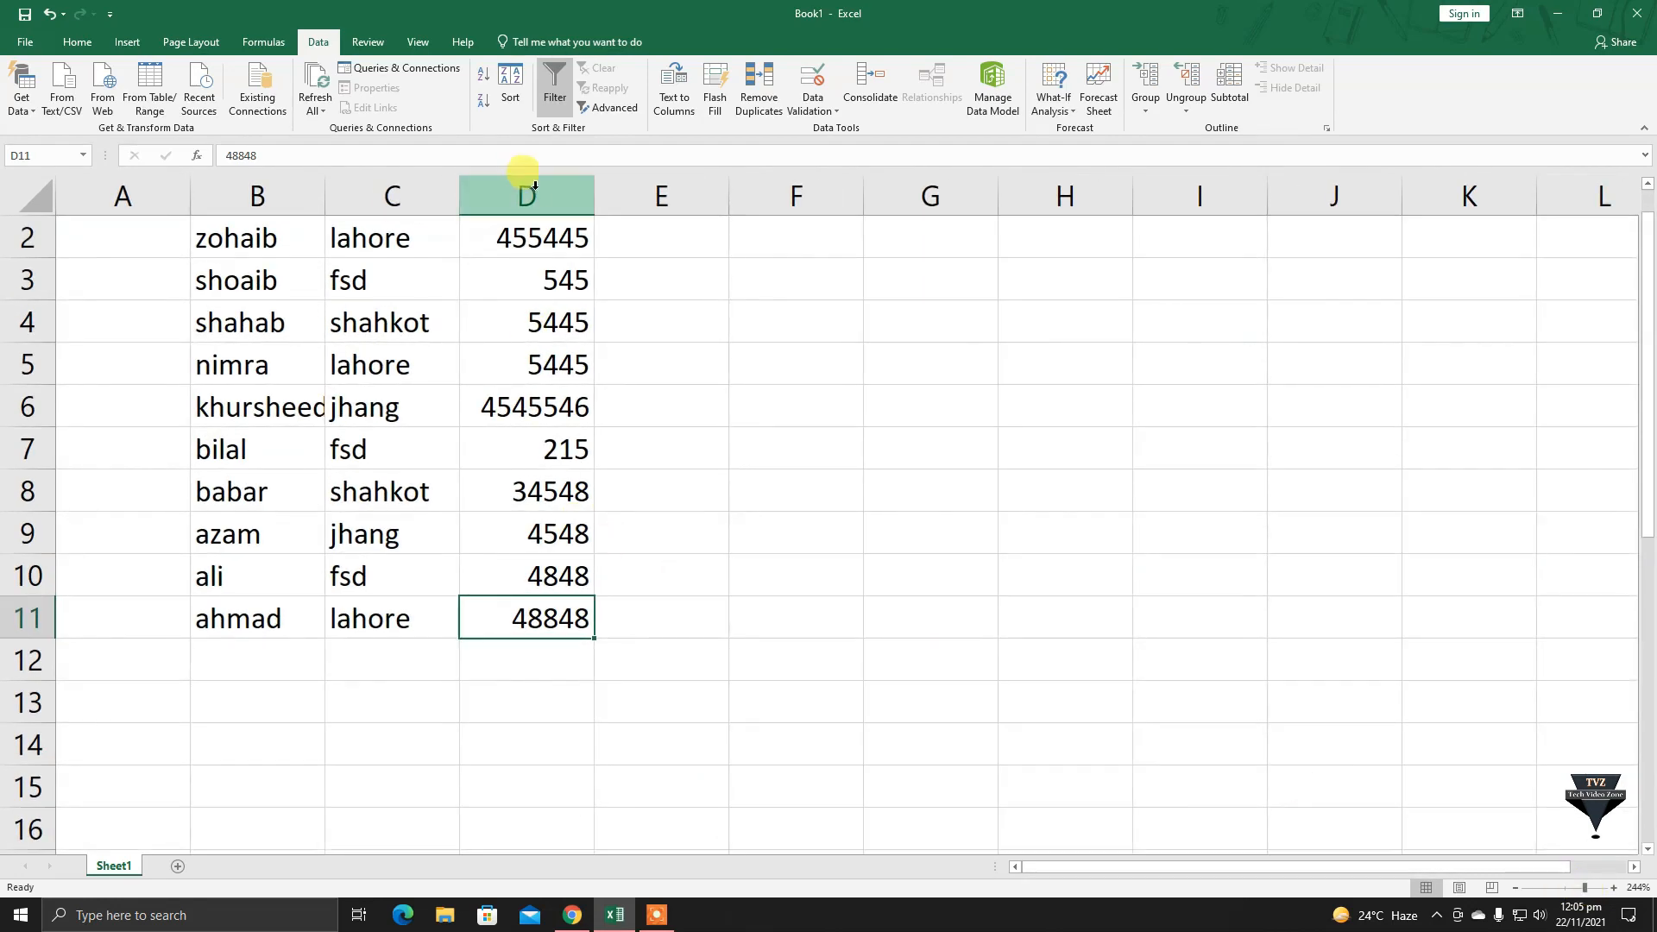
scroll(518, 276, "down", 2)
left_click_drag(1646, 458, 1645, 333)
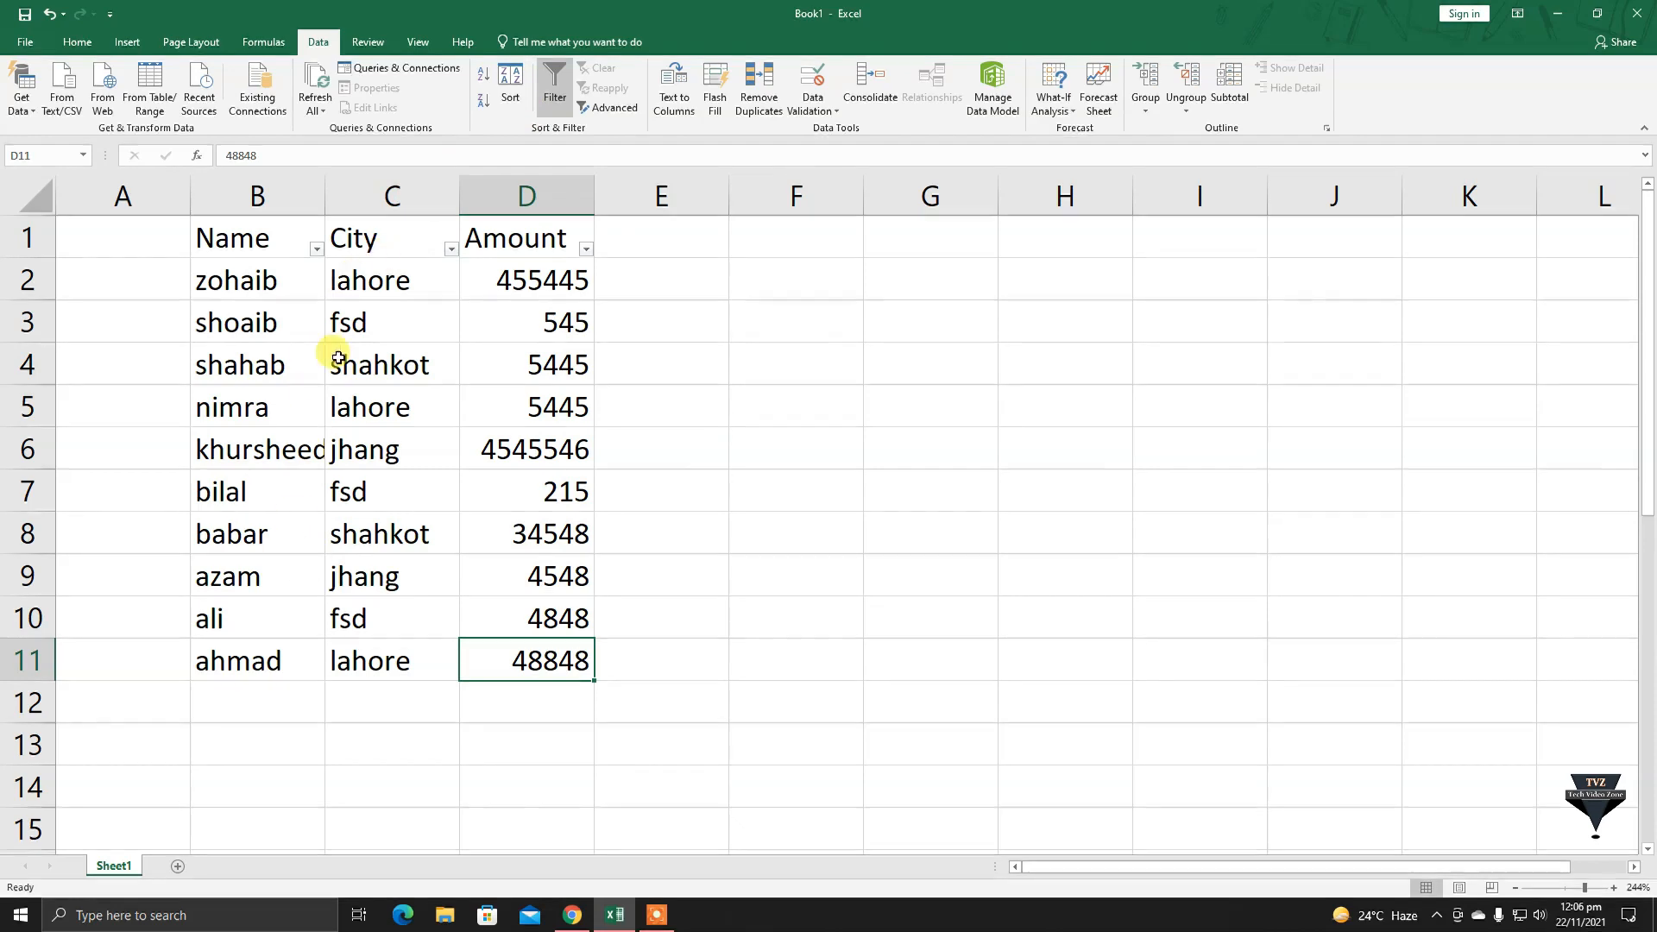
Filter the City column to show only the rows for lahore and select the filtered city cells.
left_click(448, 249)
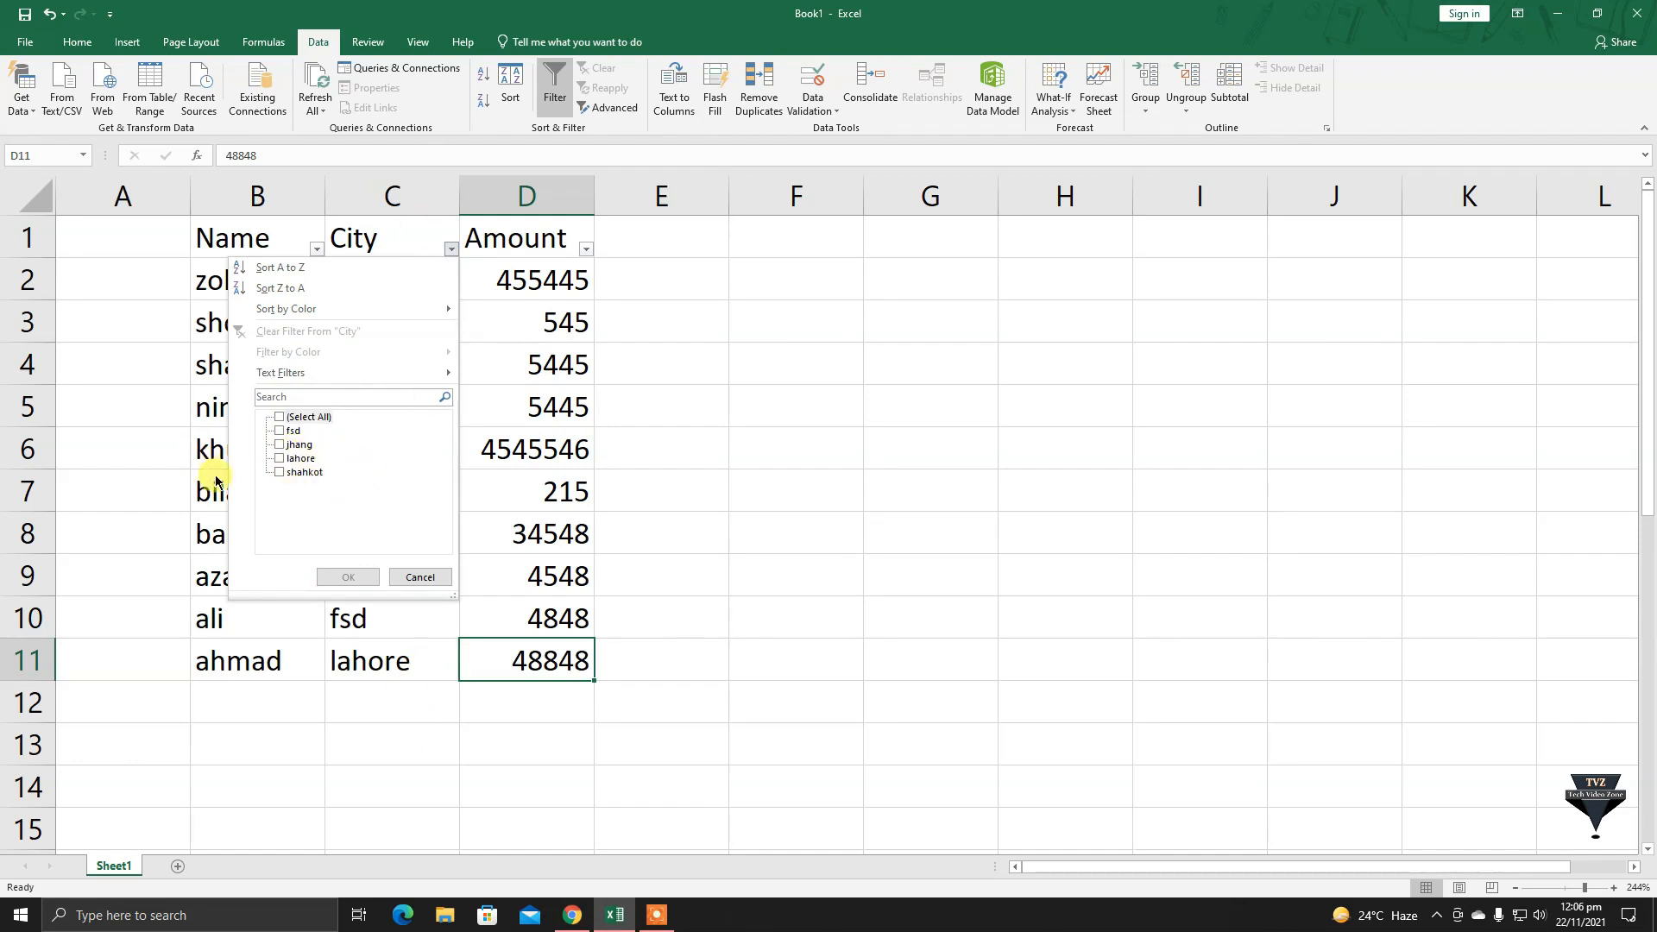
left_click(296, 458)
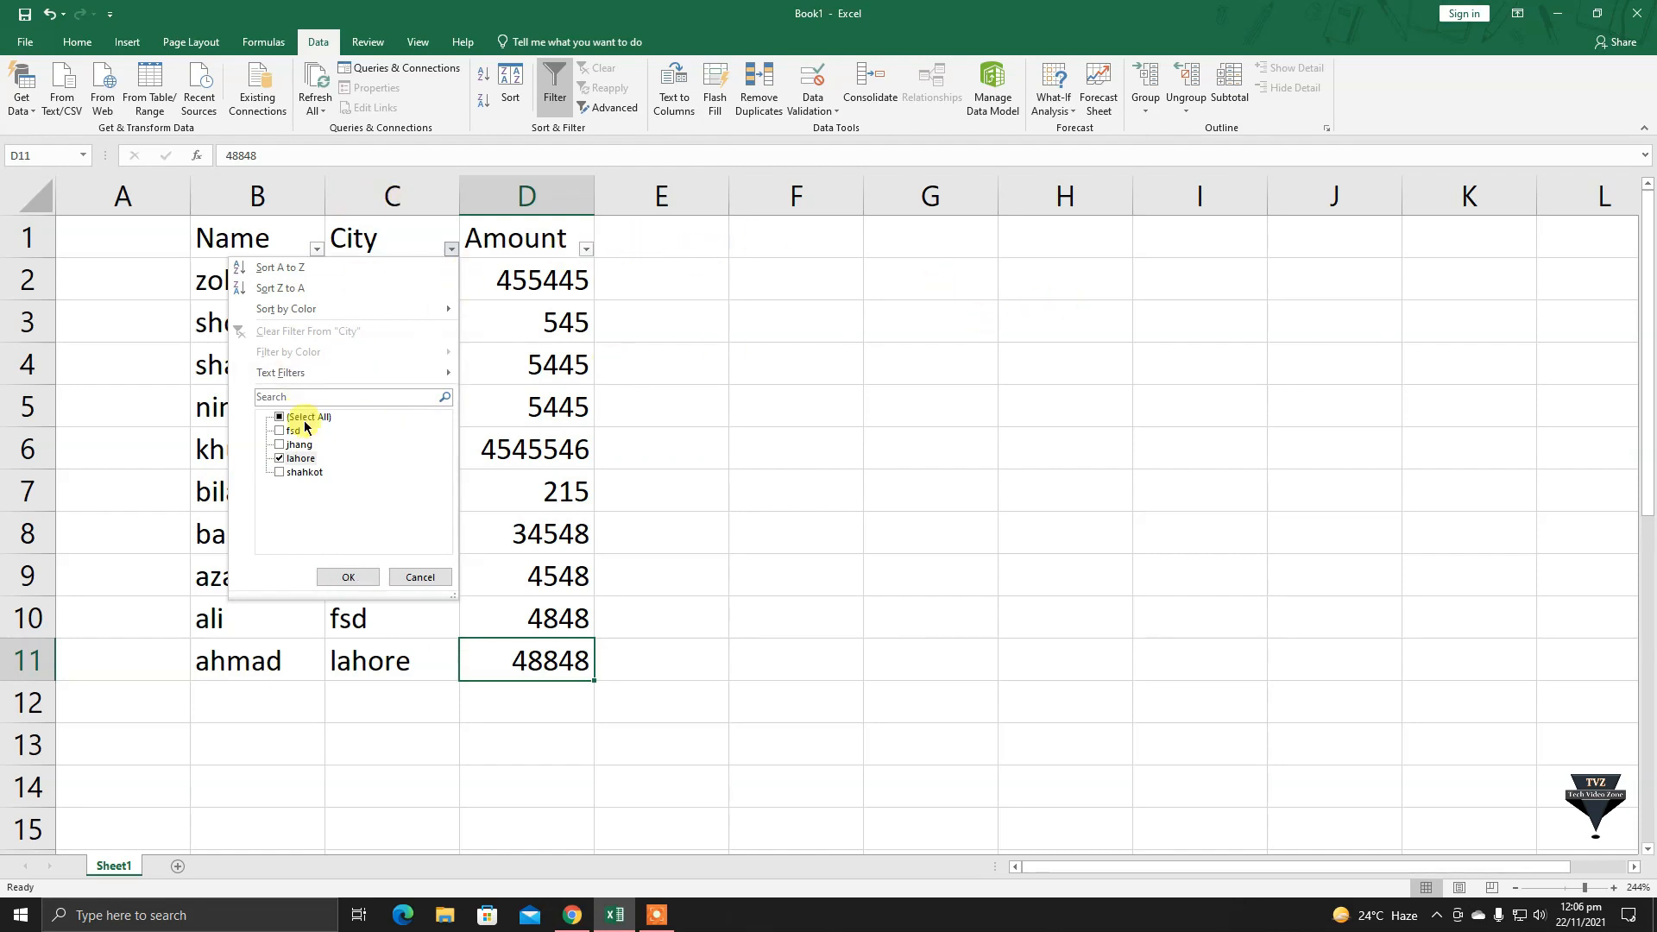
left_click(342, 573)
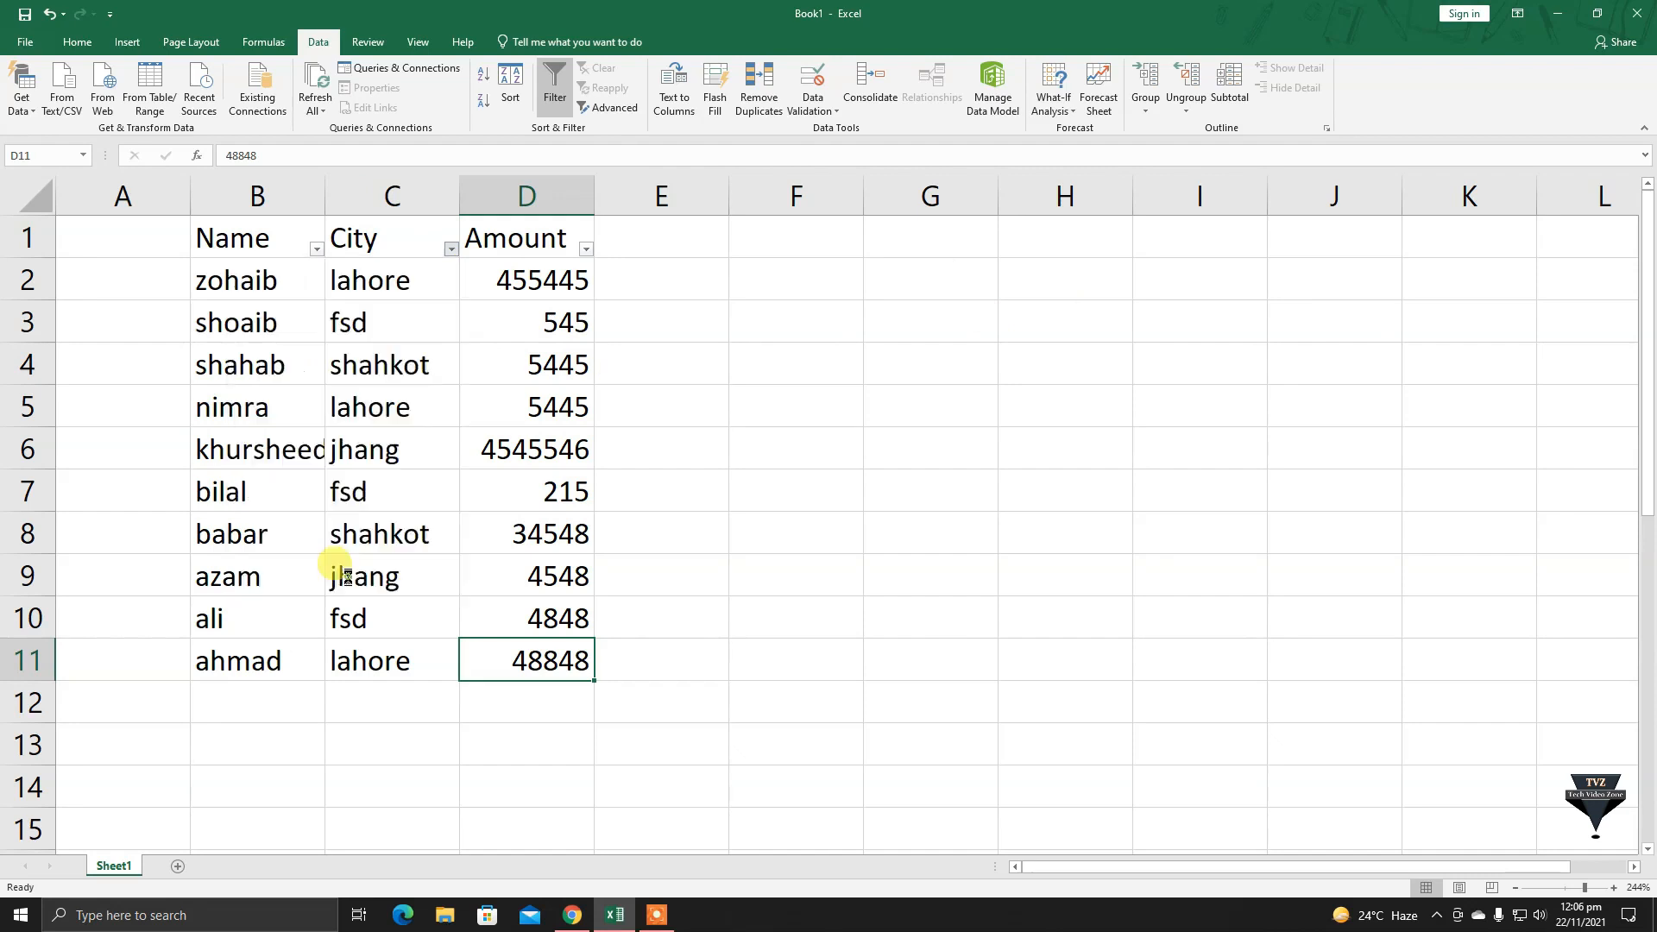
left_click_drag(388, 396, 380, 308)
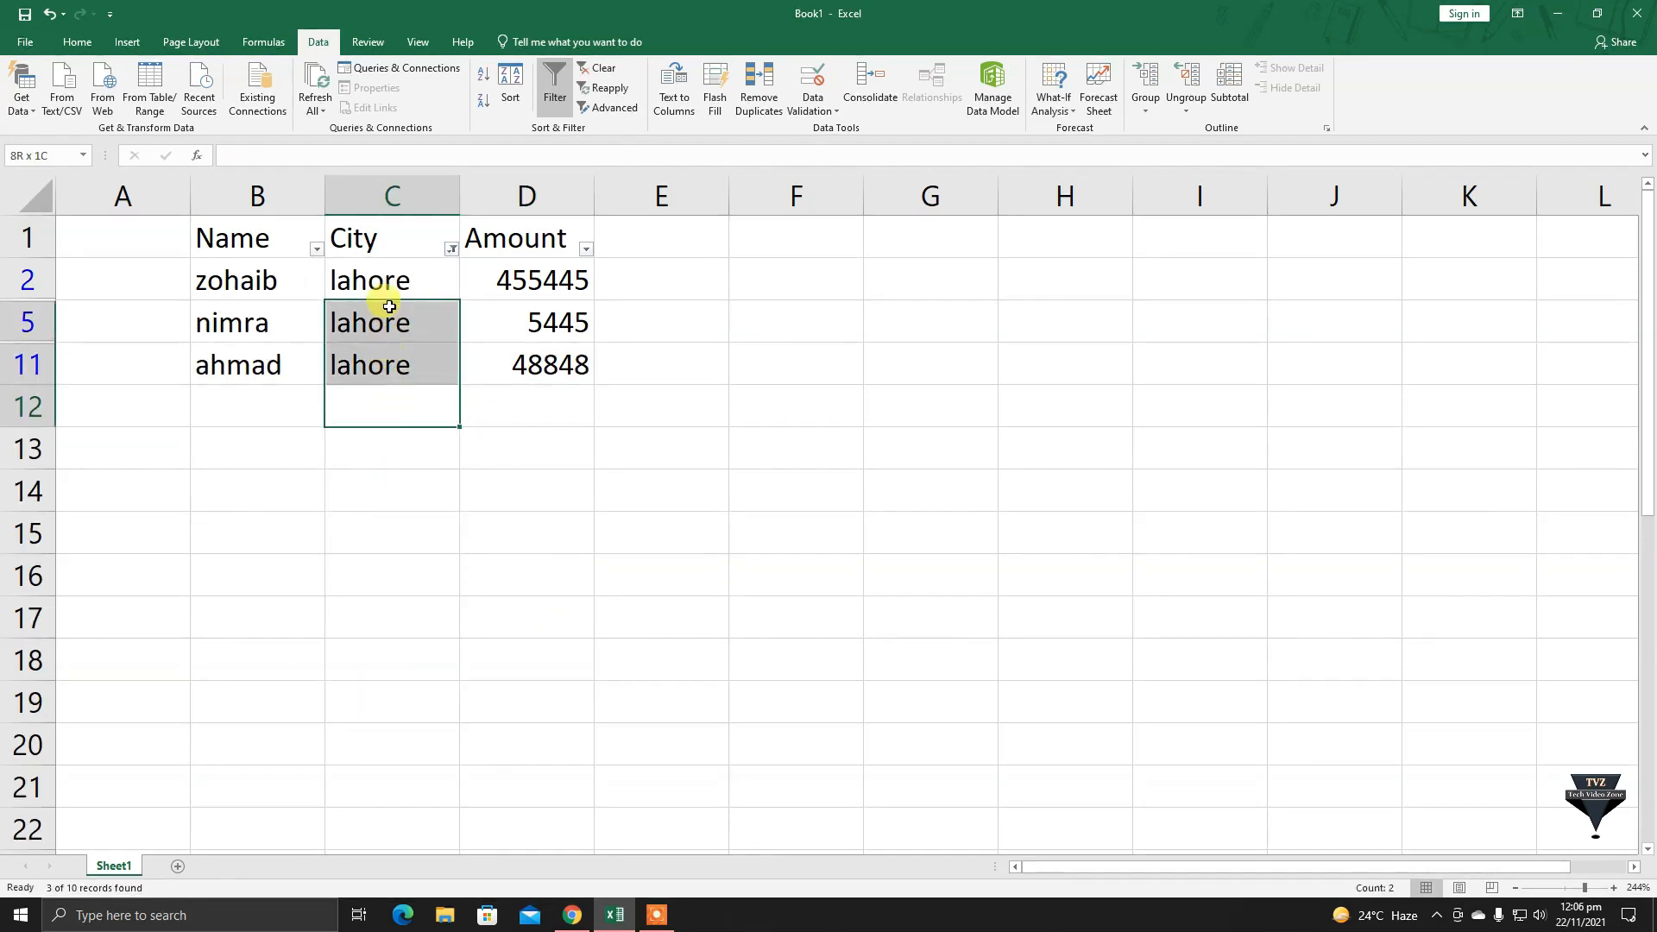
Examine the names, cities and amounts in the rows filtered for lahore.
left_click(439, 456)
left_click(416, 397)
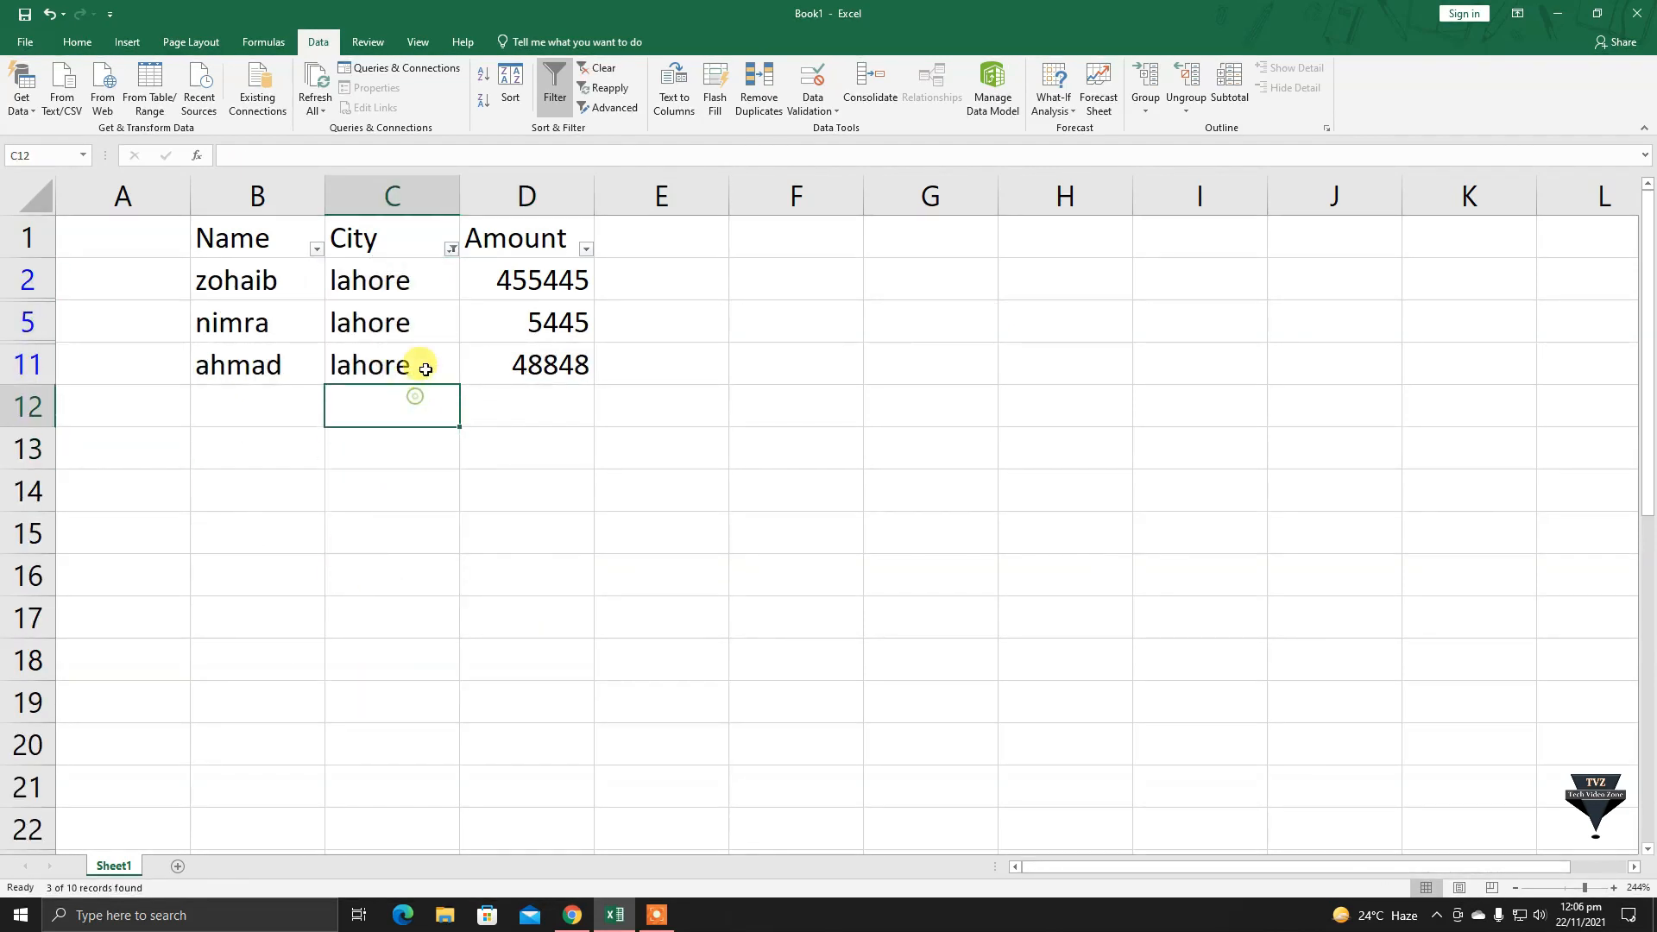
left_click(427, 363)
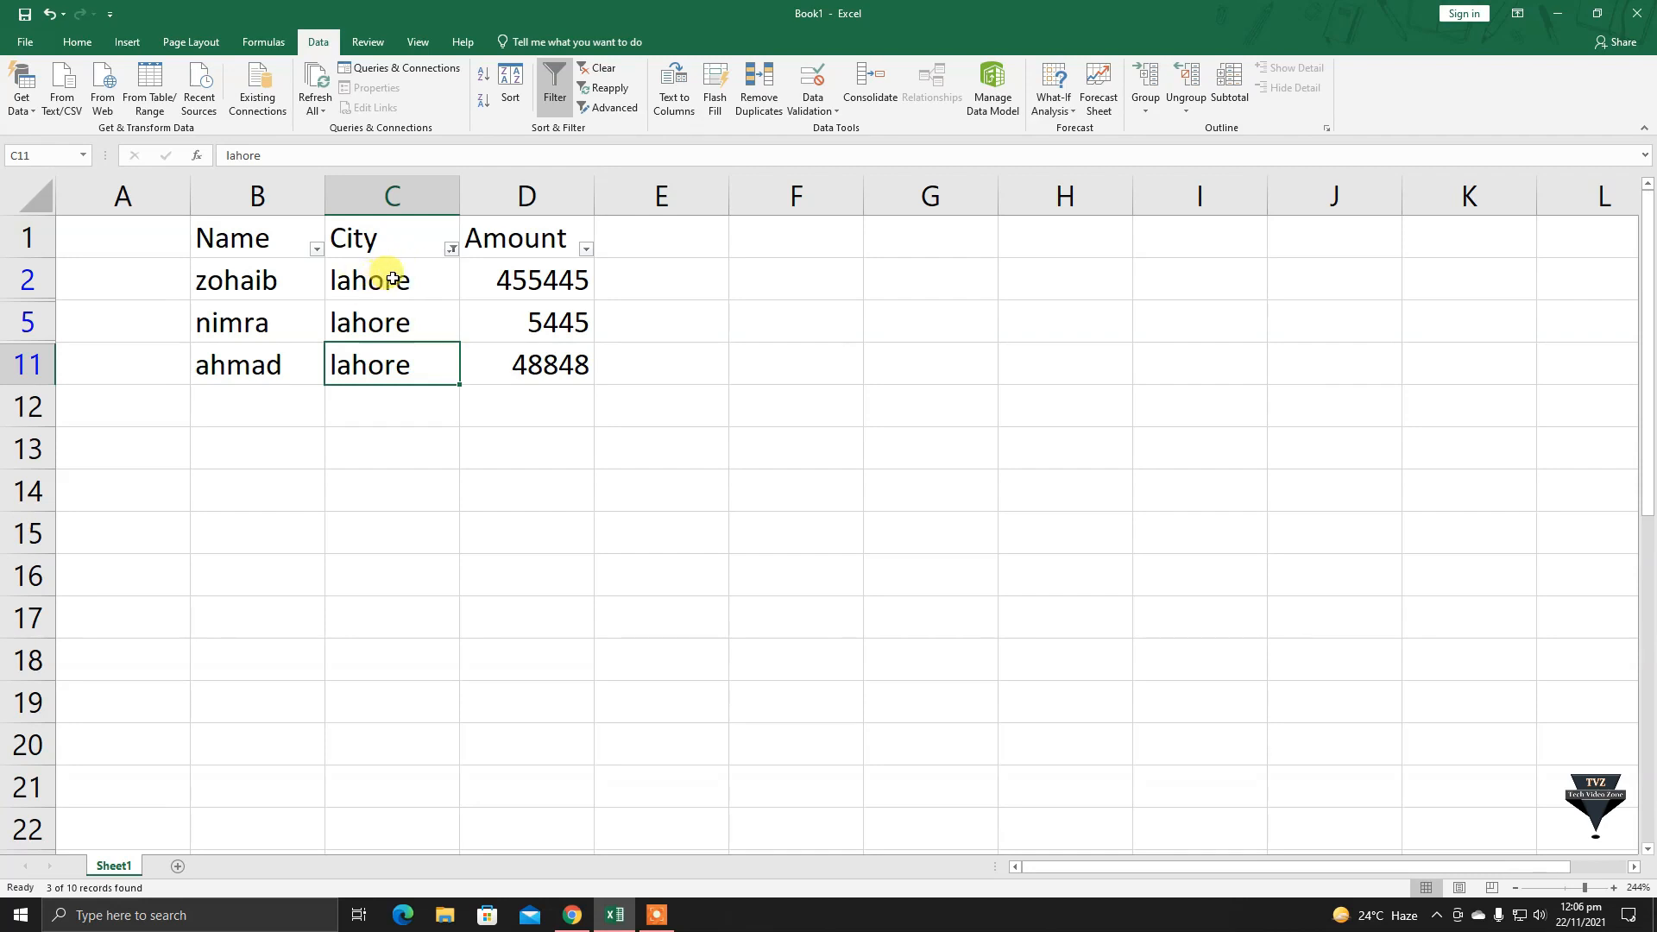
left_click_drag(272, 270, 278, 352)
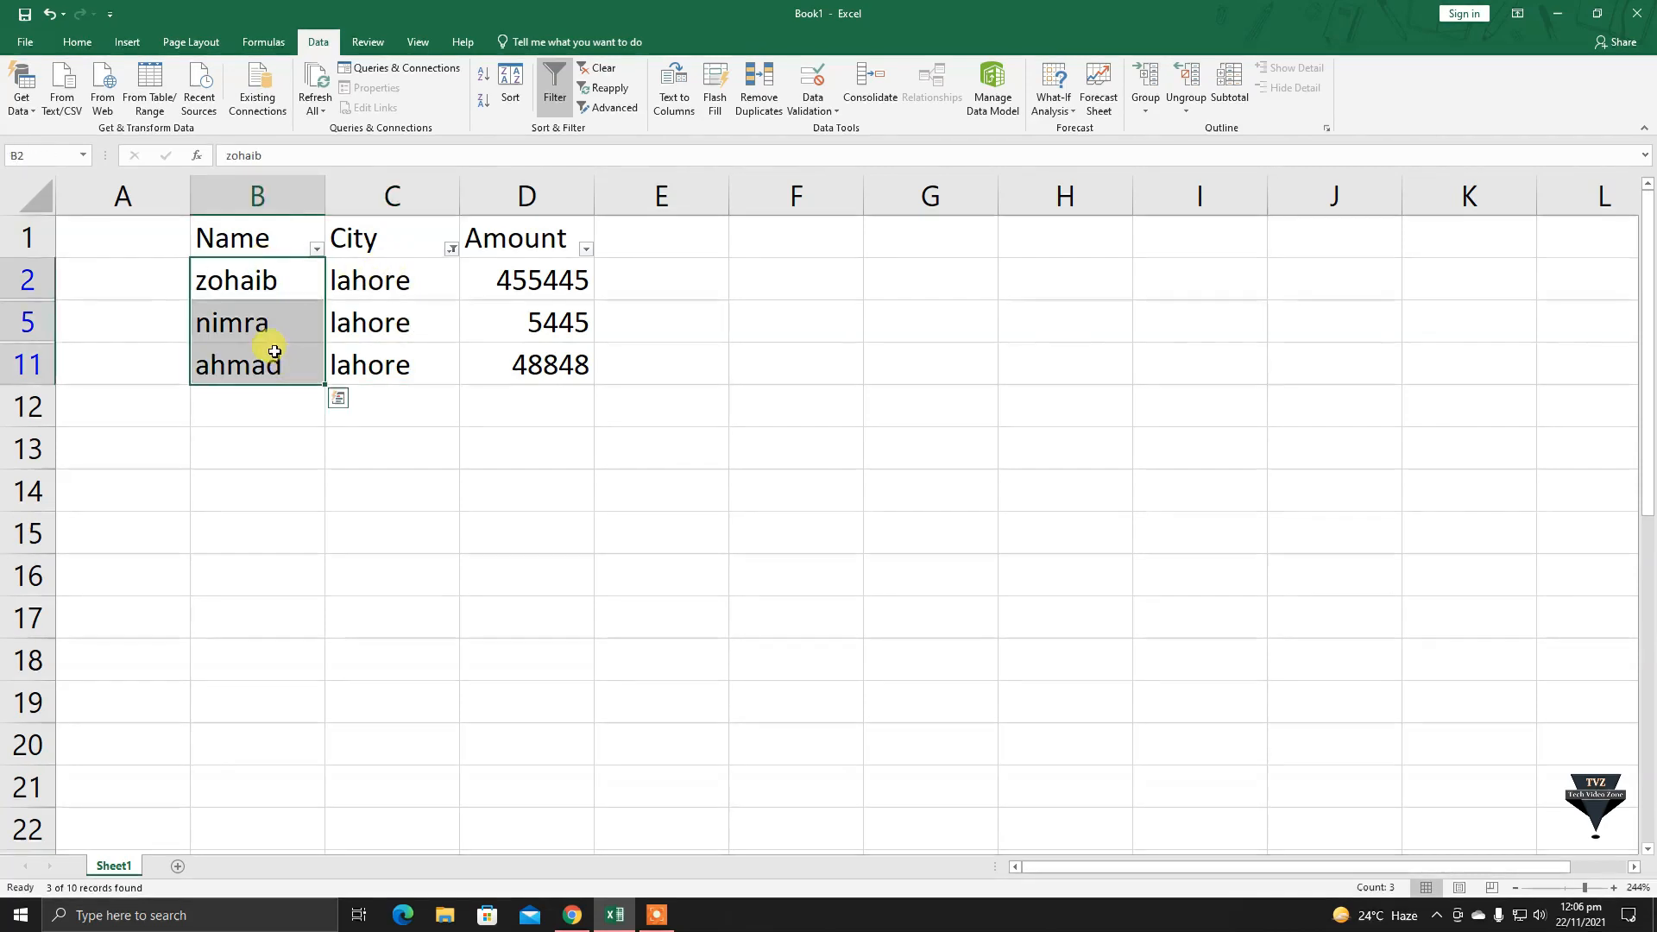
left_click(211, 402)
left_click(484, 362)
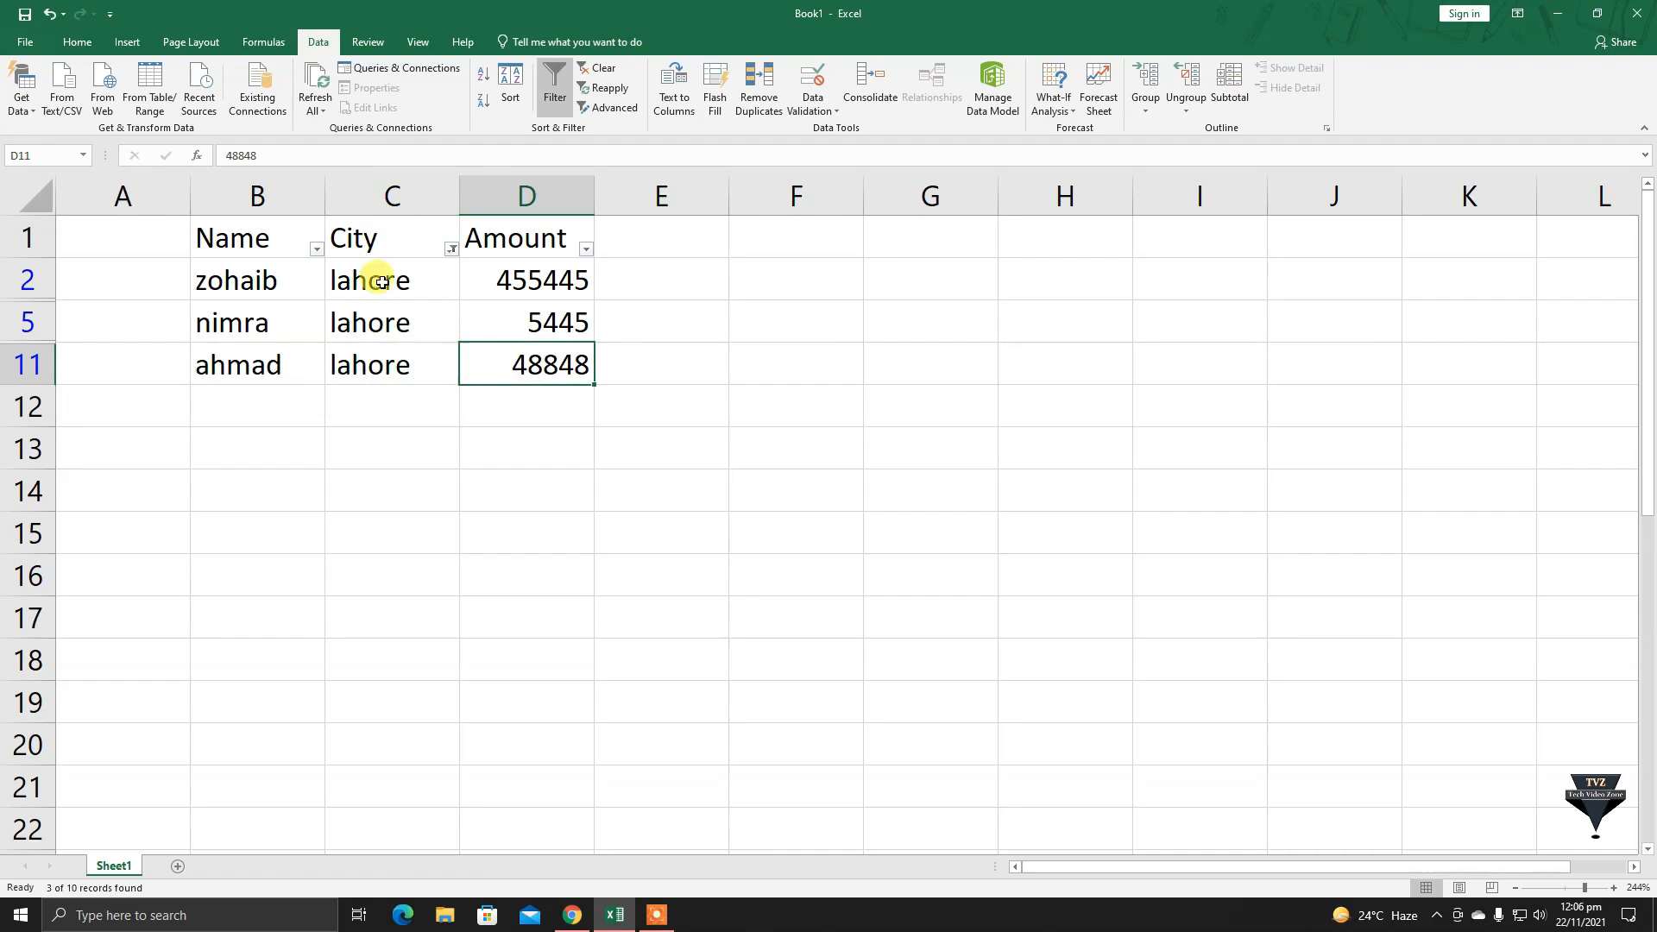
left_click_drag(386, 274, 397, 344)
mouse_move(518, 267)
left_mouse_down()
mouse_move(545, 328)
mouse_move(536, 363)
mouse_move(514, 282)
left_mouse_up()
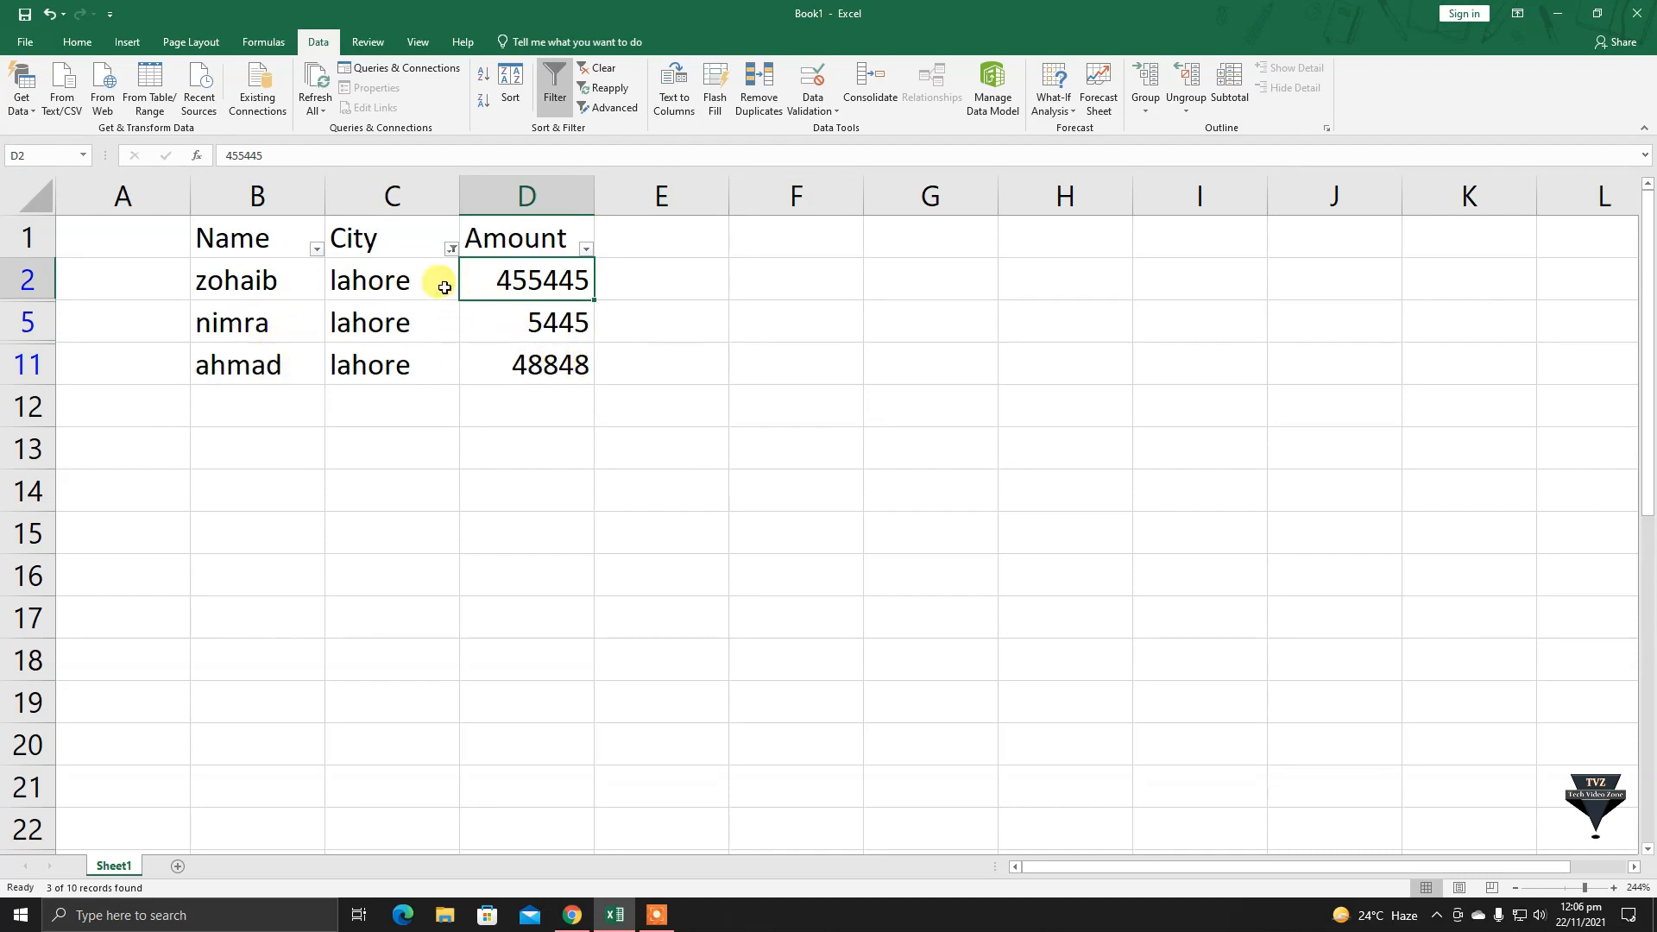
Reselect all cities in the City column's filter to show every row.
left_click(450, 249)
left_click(304, 417)
left_click(348, 577)
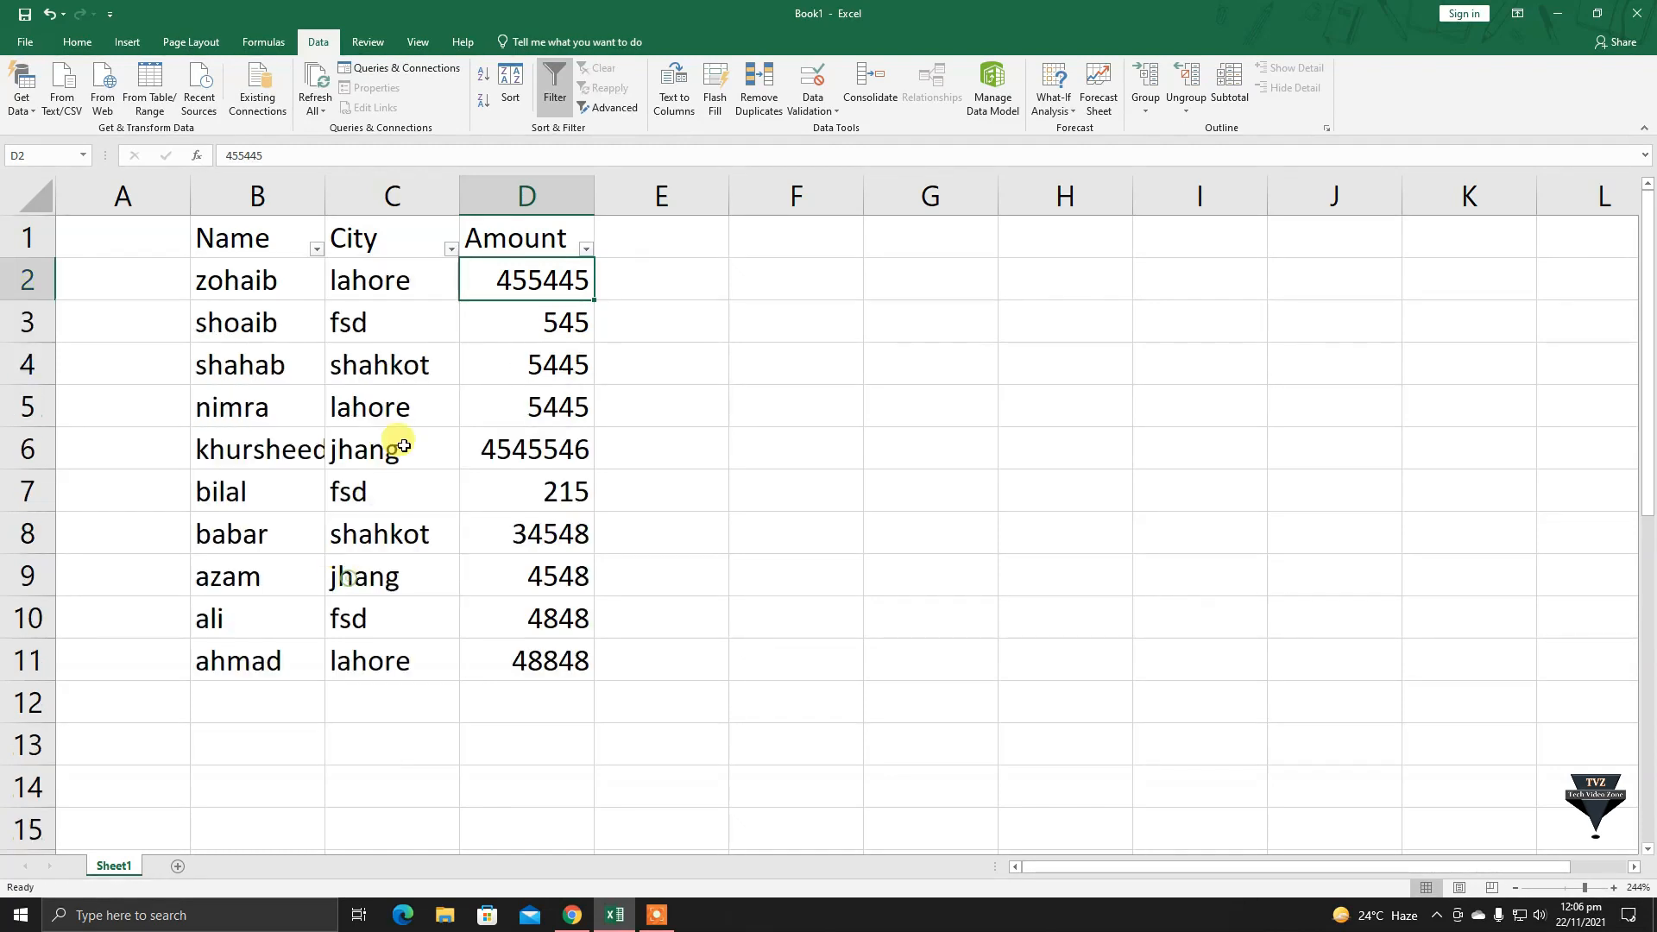
Filter the City column to show only the rows for fsd and select the filtered city cells.
left_click(449, 248)
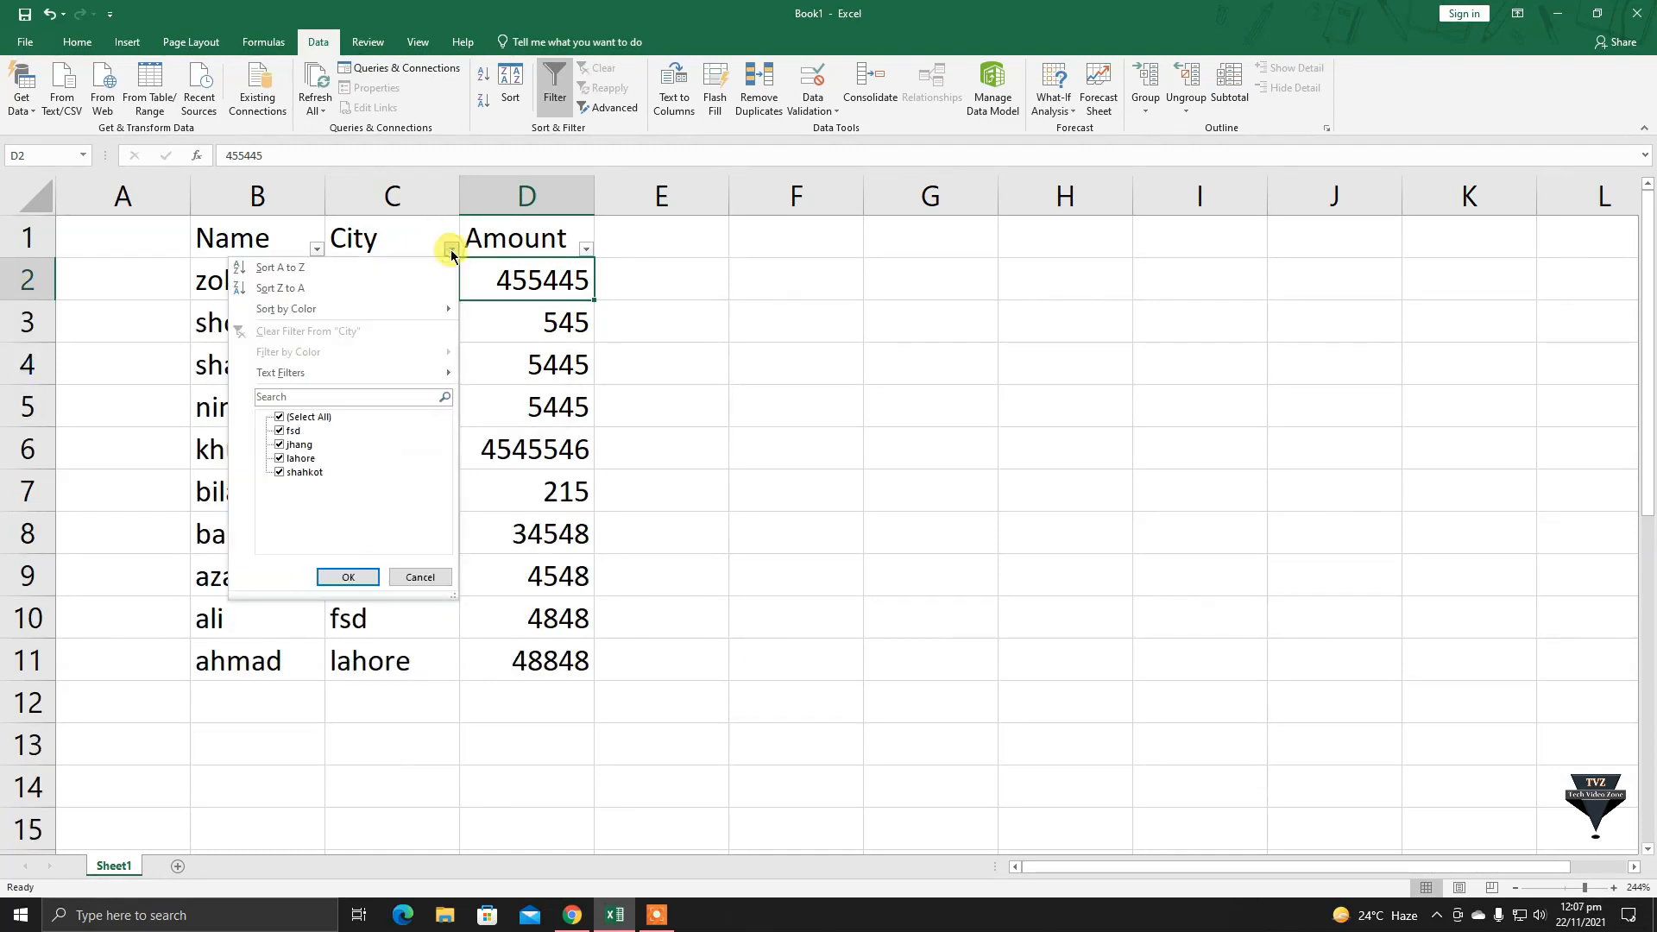
left_click(297, 432)
left_click(348, 577)
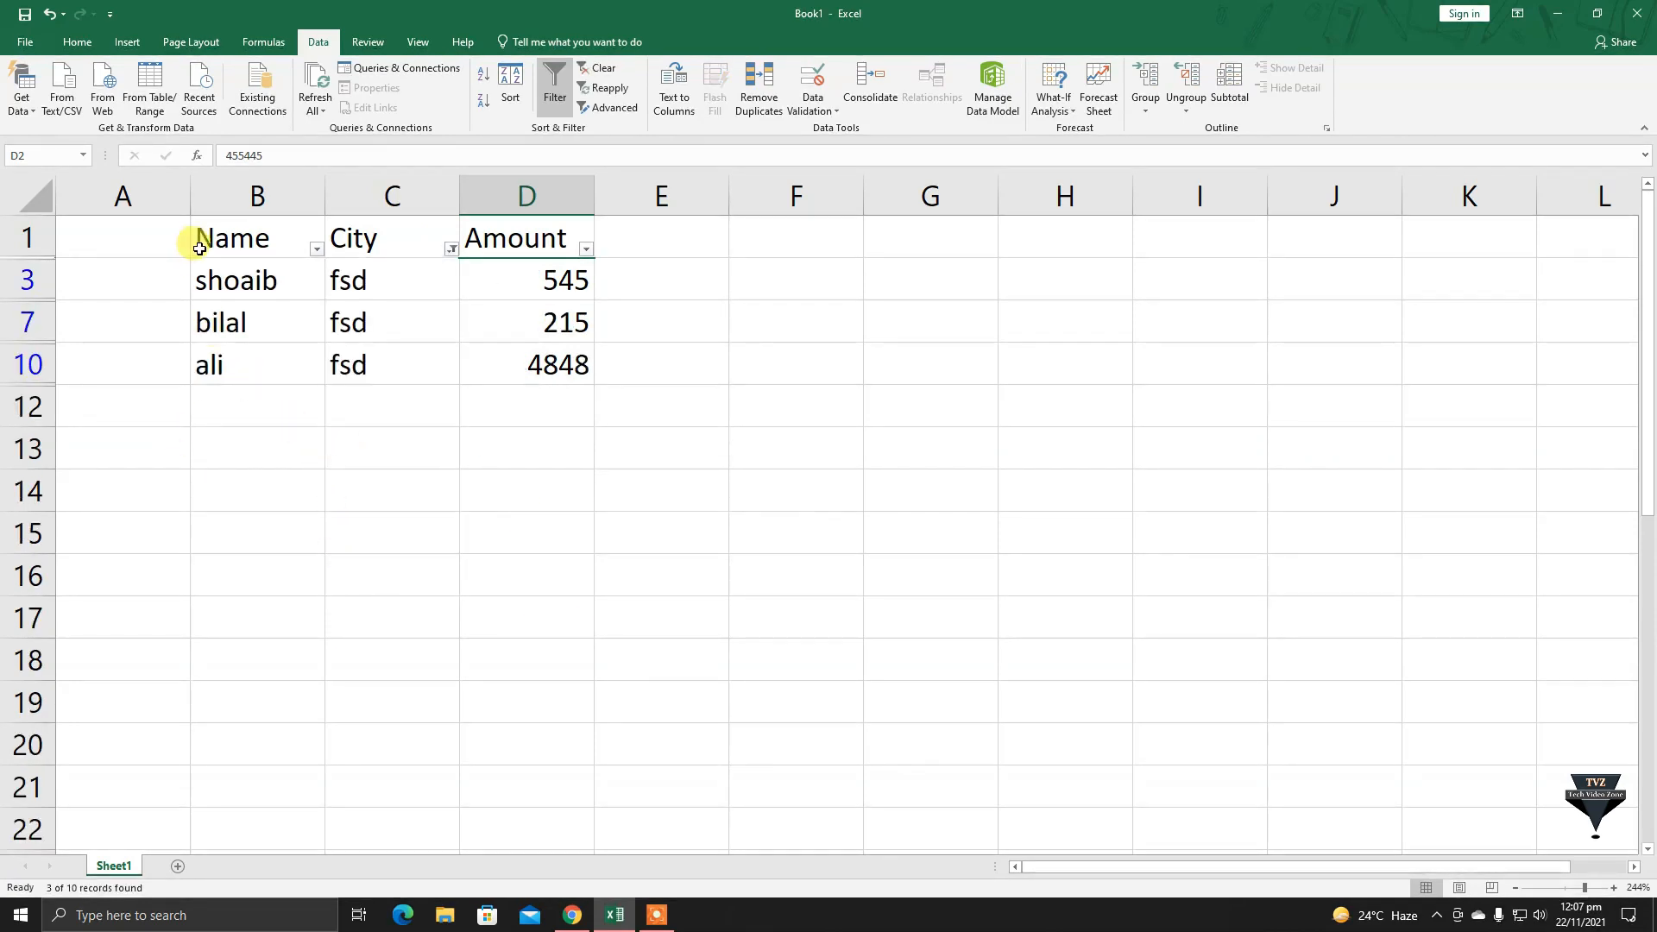
left_click_drag(352, 286, 426, 359)
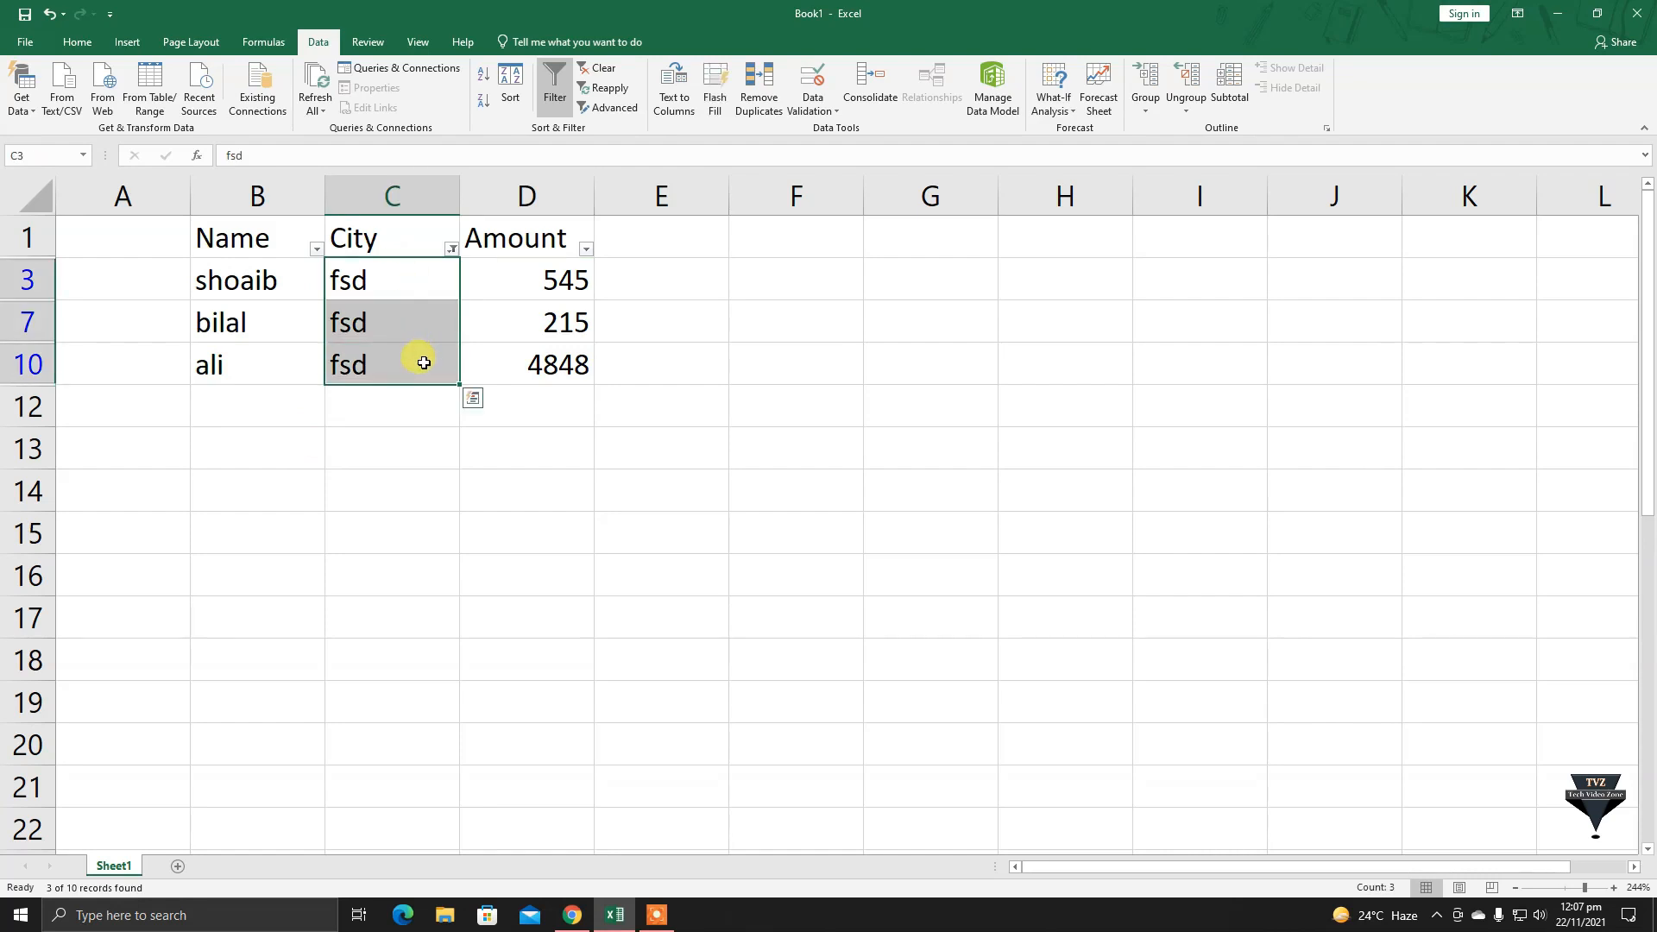
Examine the names, cities and amounts in the rows filtered for fsd.
left_click(470, 434)
left_click(194, 275)
left_click(212, 319)
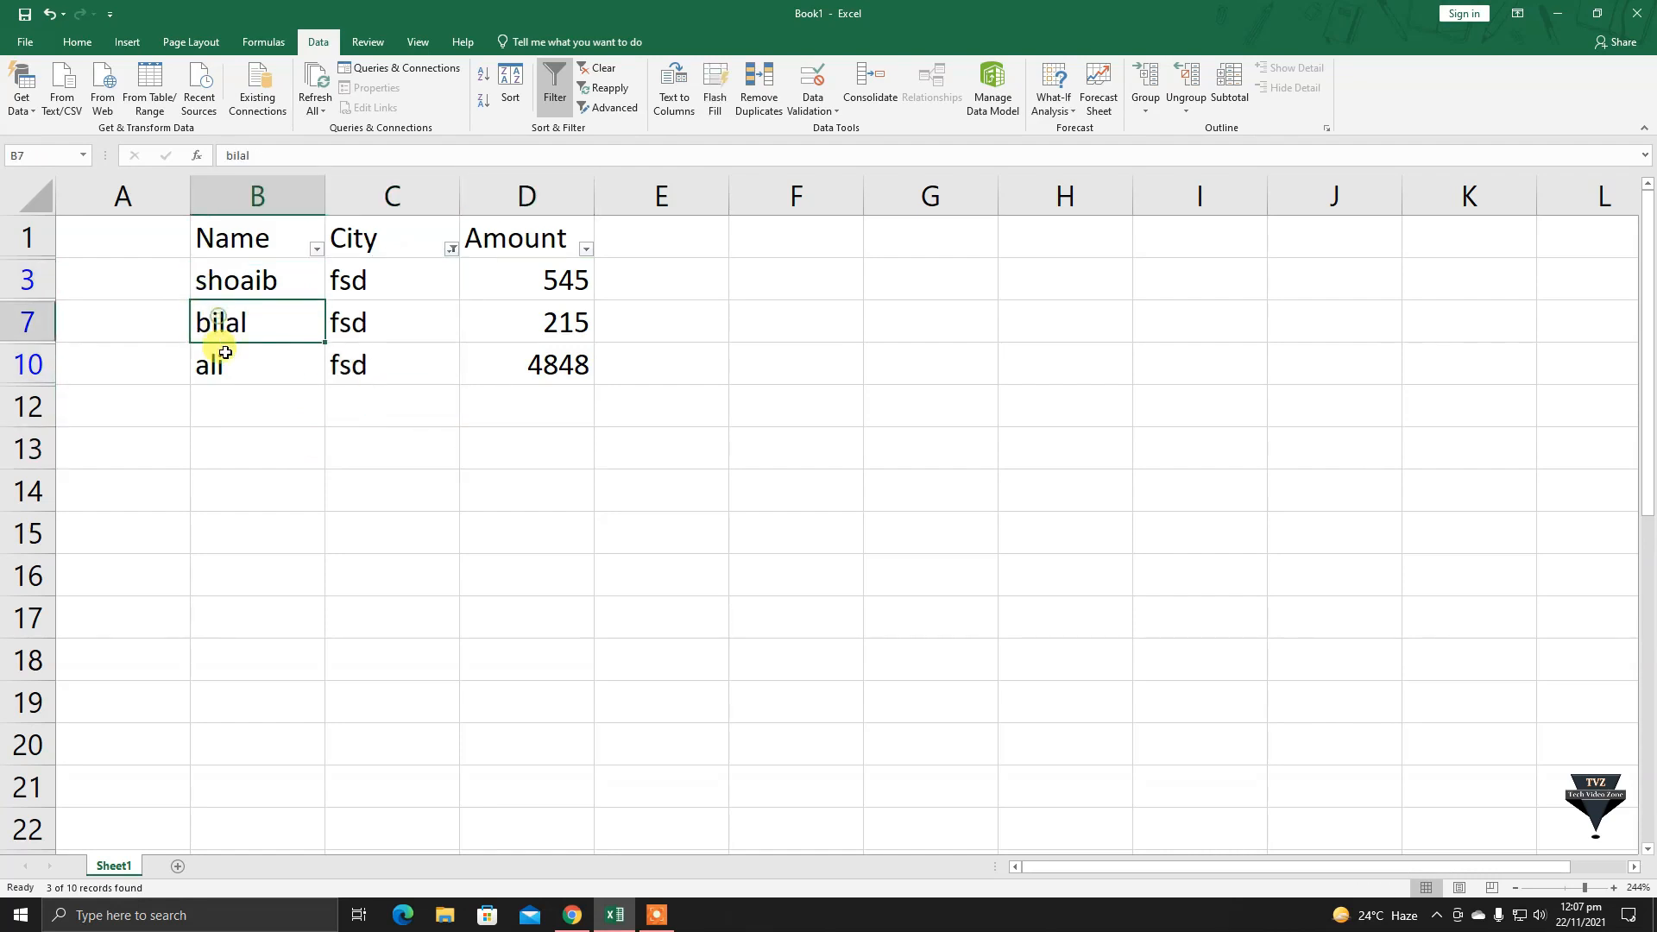
left_click(226, 357)
left_click(539, 278)
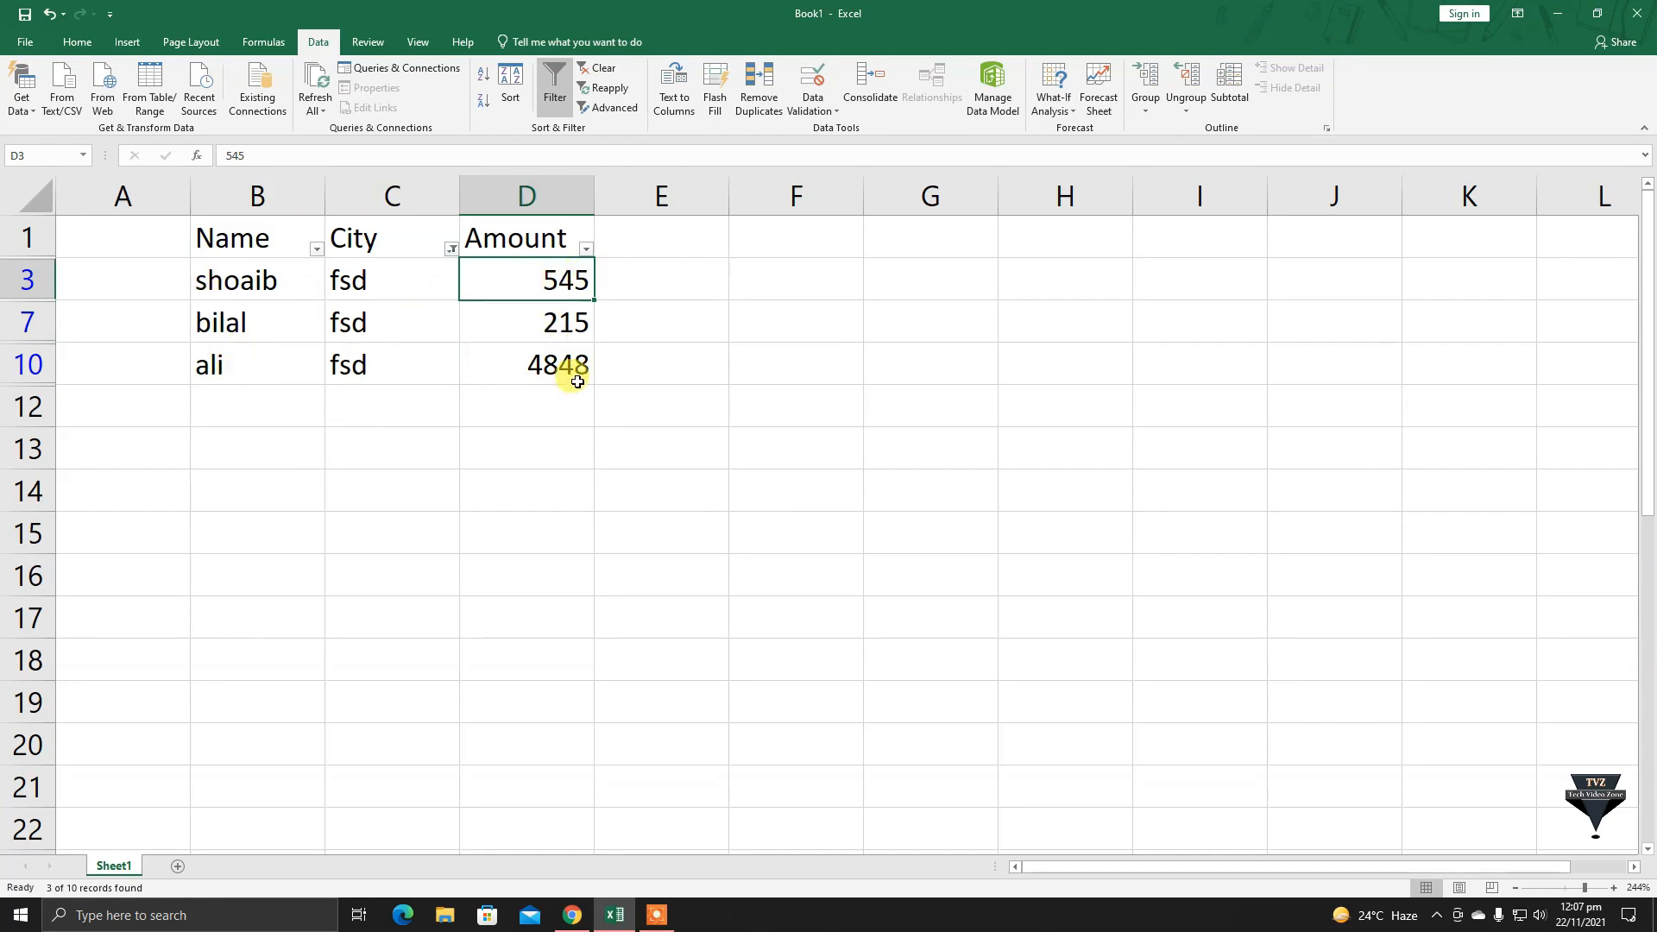
left_click_drag(404, 278, 412, 345)
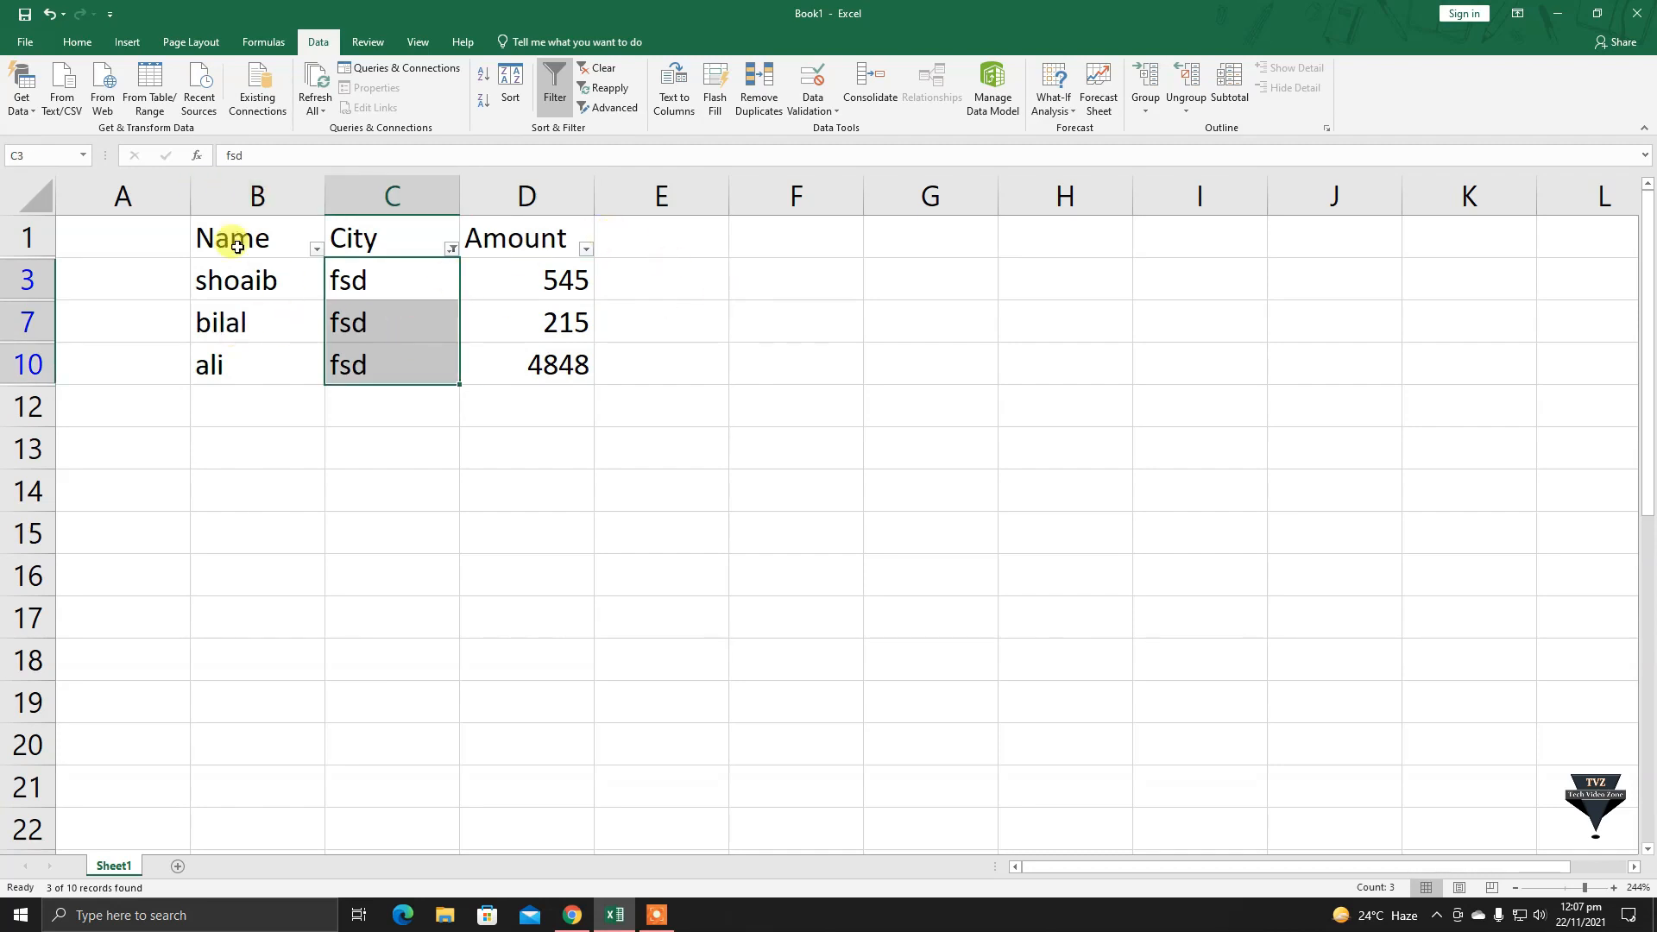
left_click(610, 322)
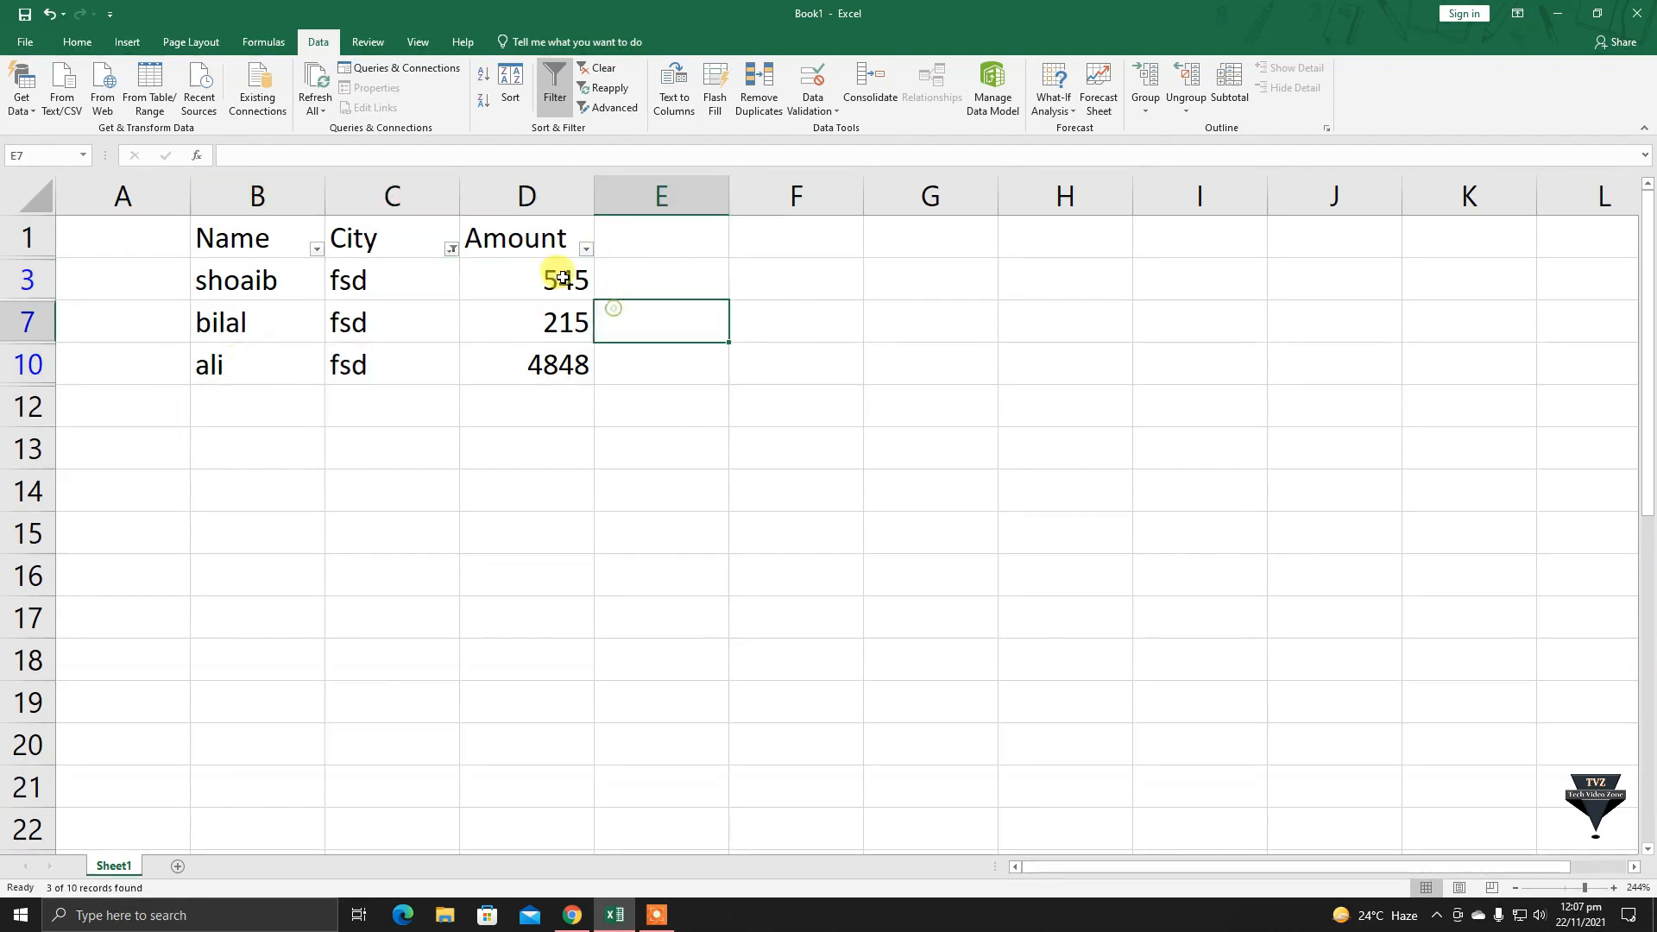
left_click_drag(547, 277, 566, 359)
Filter the City column to show only the rows for jhang and select the filtered city cells.
left_click(451, 248)
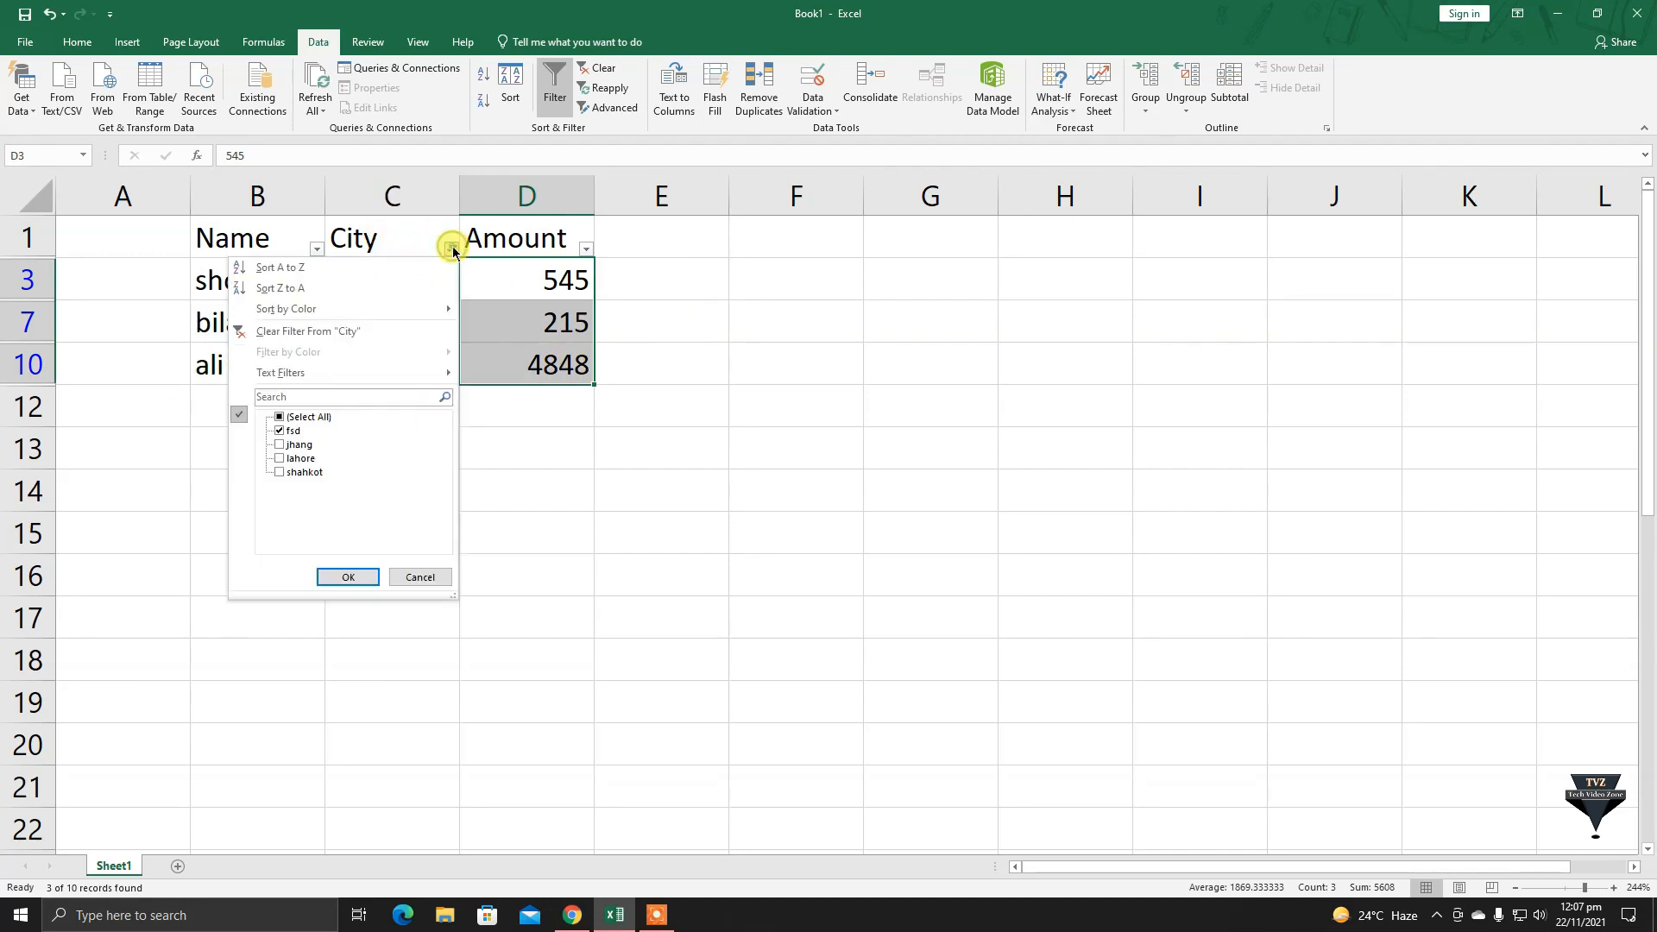
left_click(315, 419)
left_click(302, 446)
left_click(347, 574)
left_click_drag(413, 302, 414, 332)
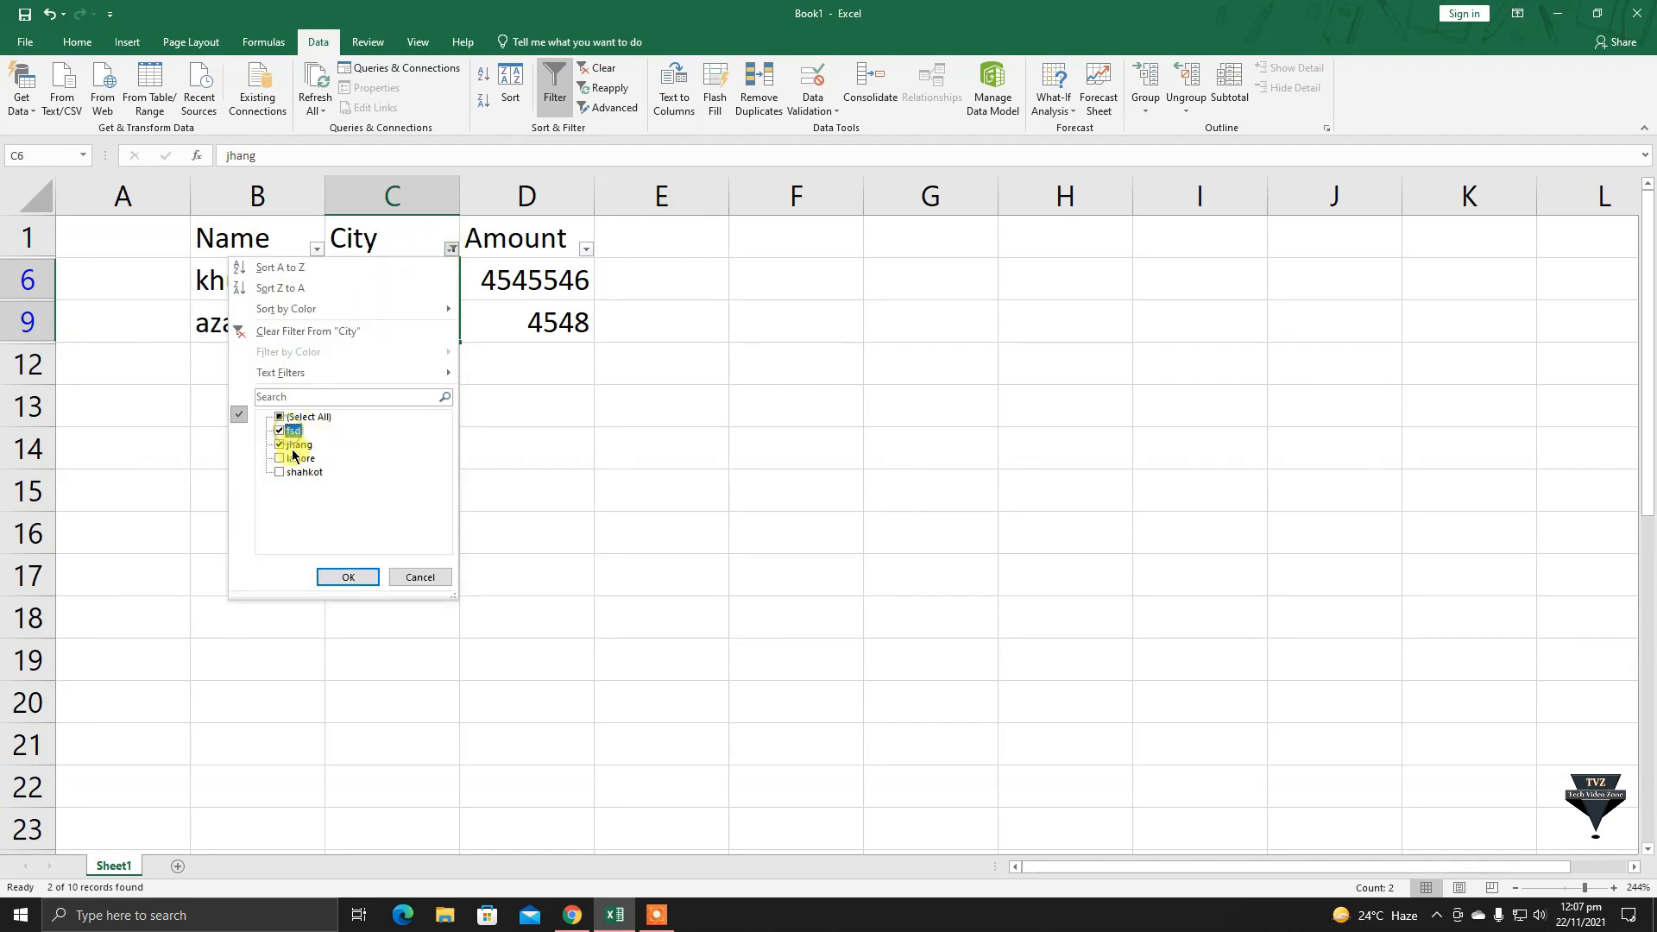
Include all cities in the City filter again so that every row of the table is shown.
left_click(298, 415)
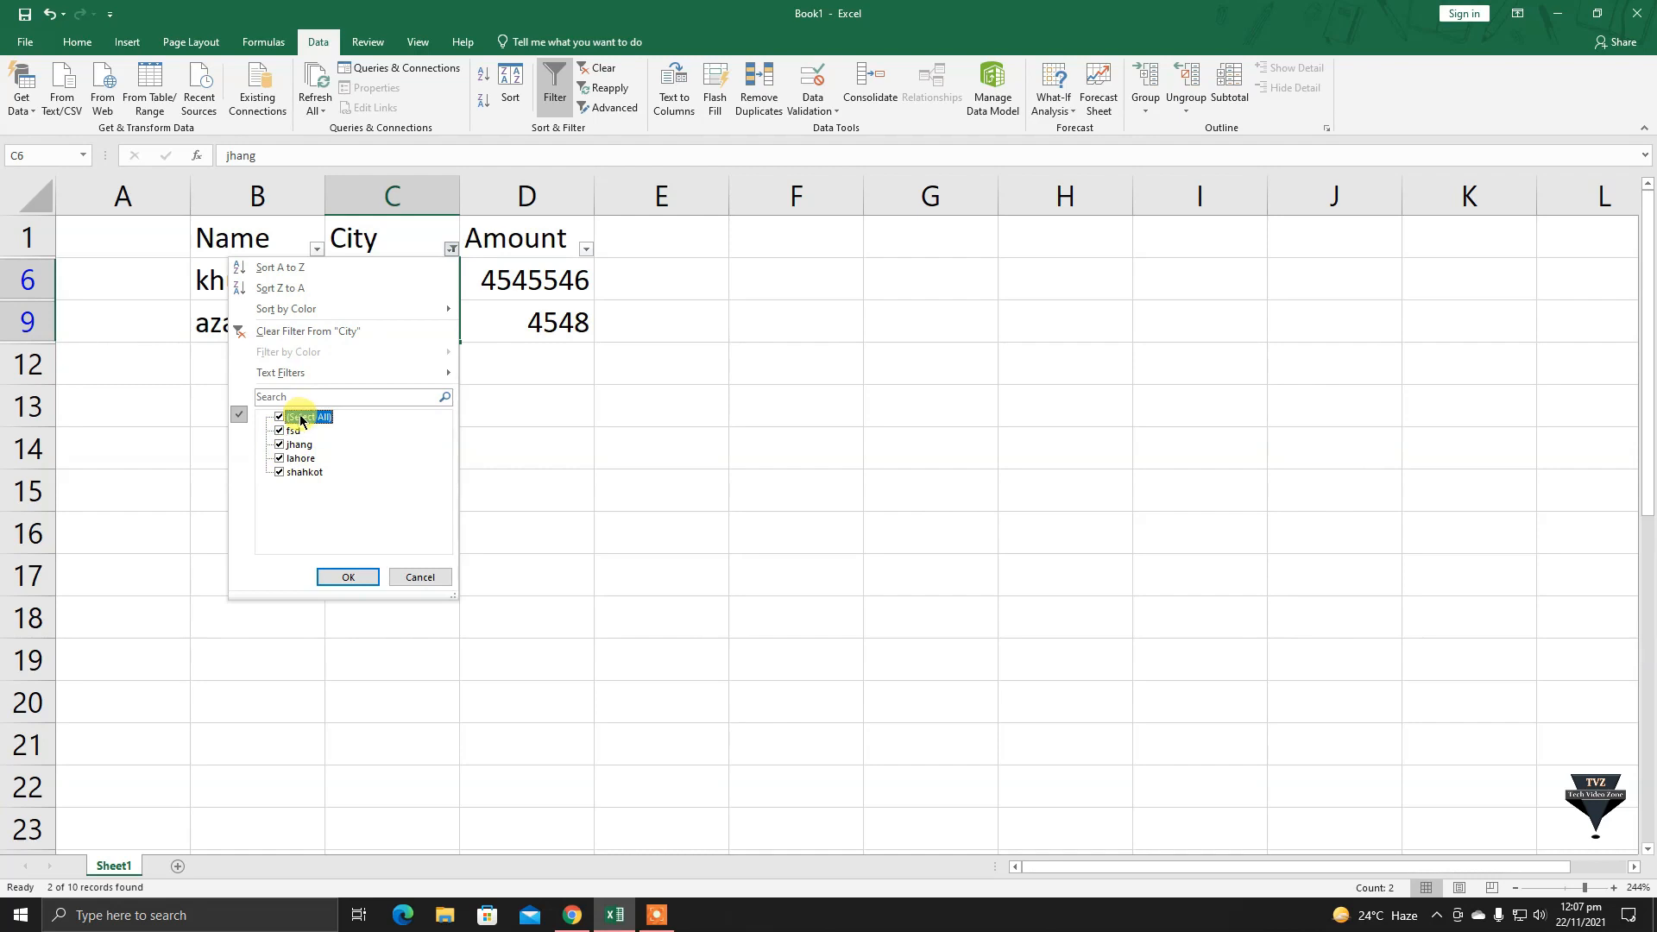
left_click(346, 576)
left_click(807, 315)
left_click(613, 455)
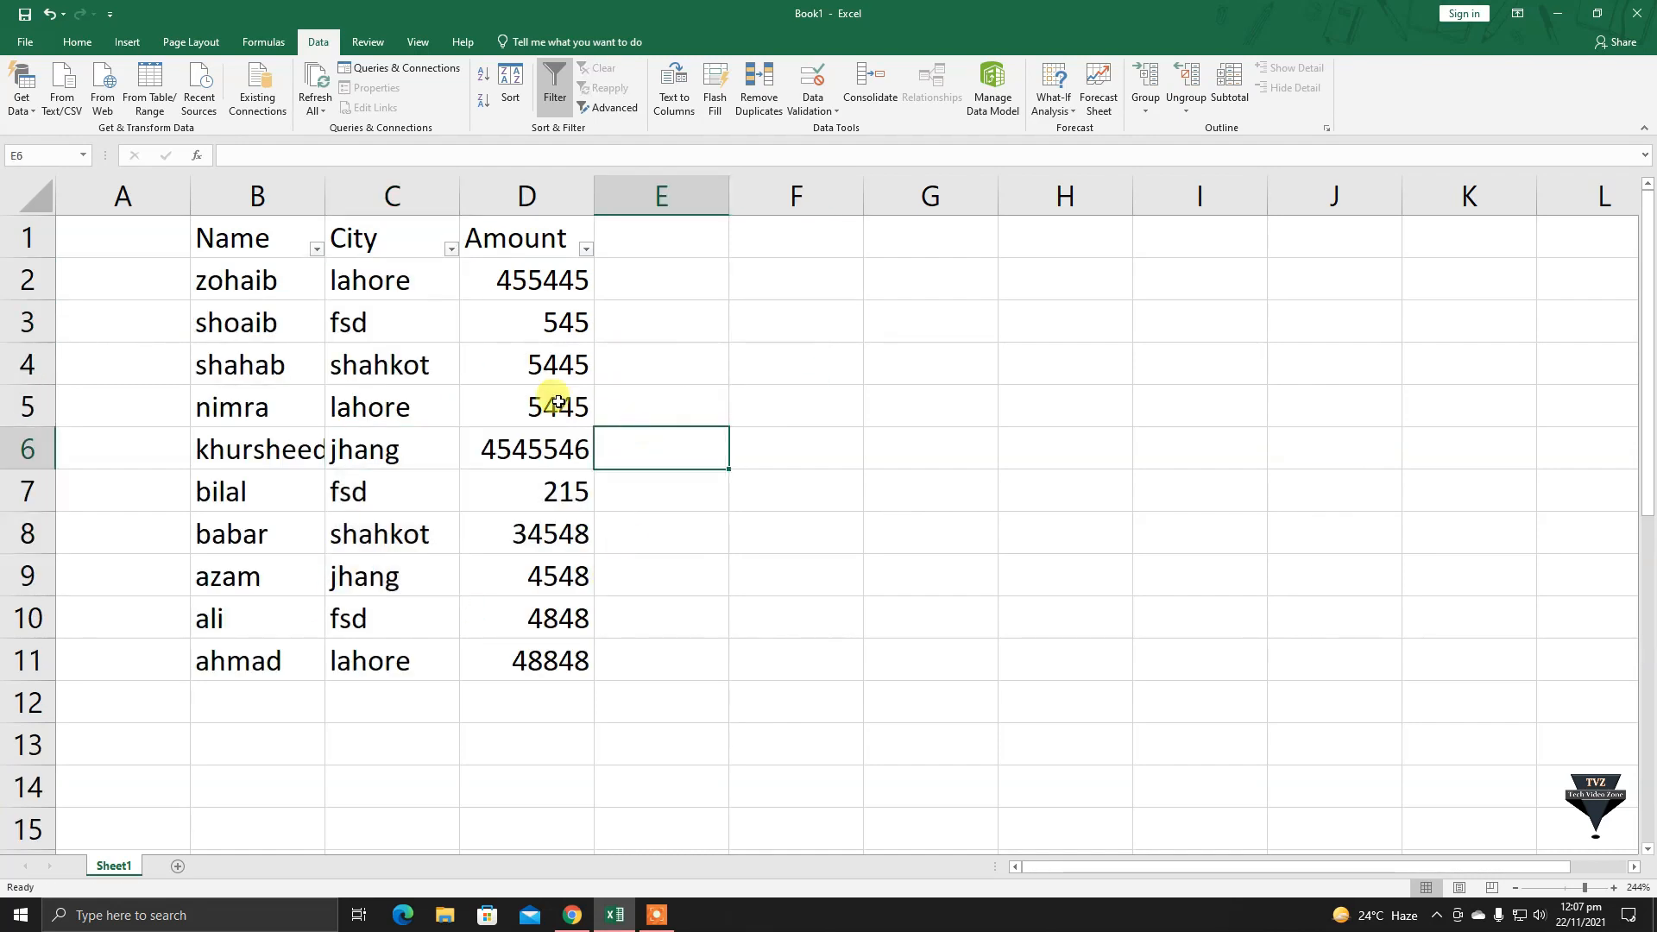
left_click(370, 649)
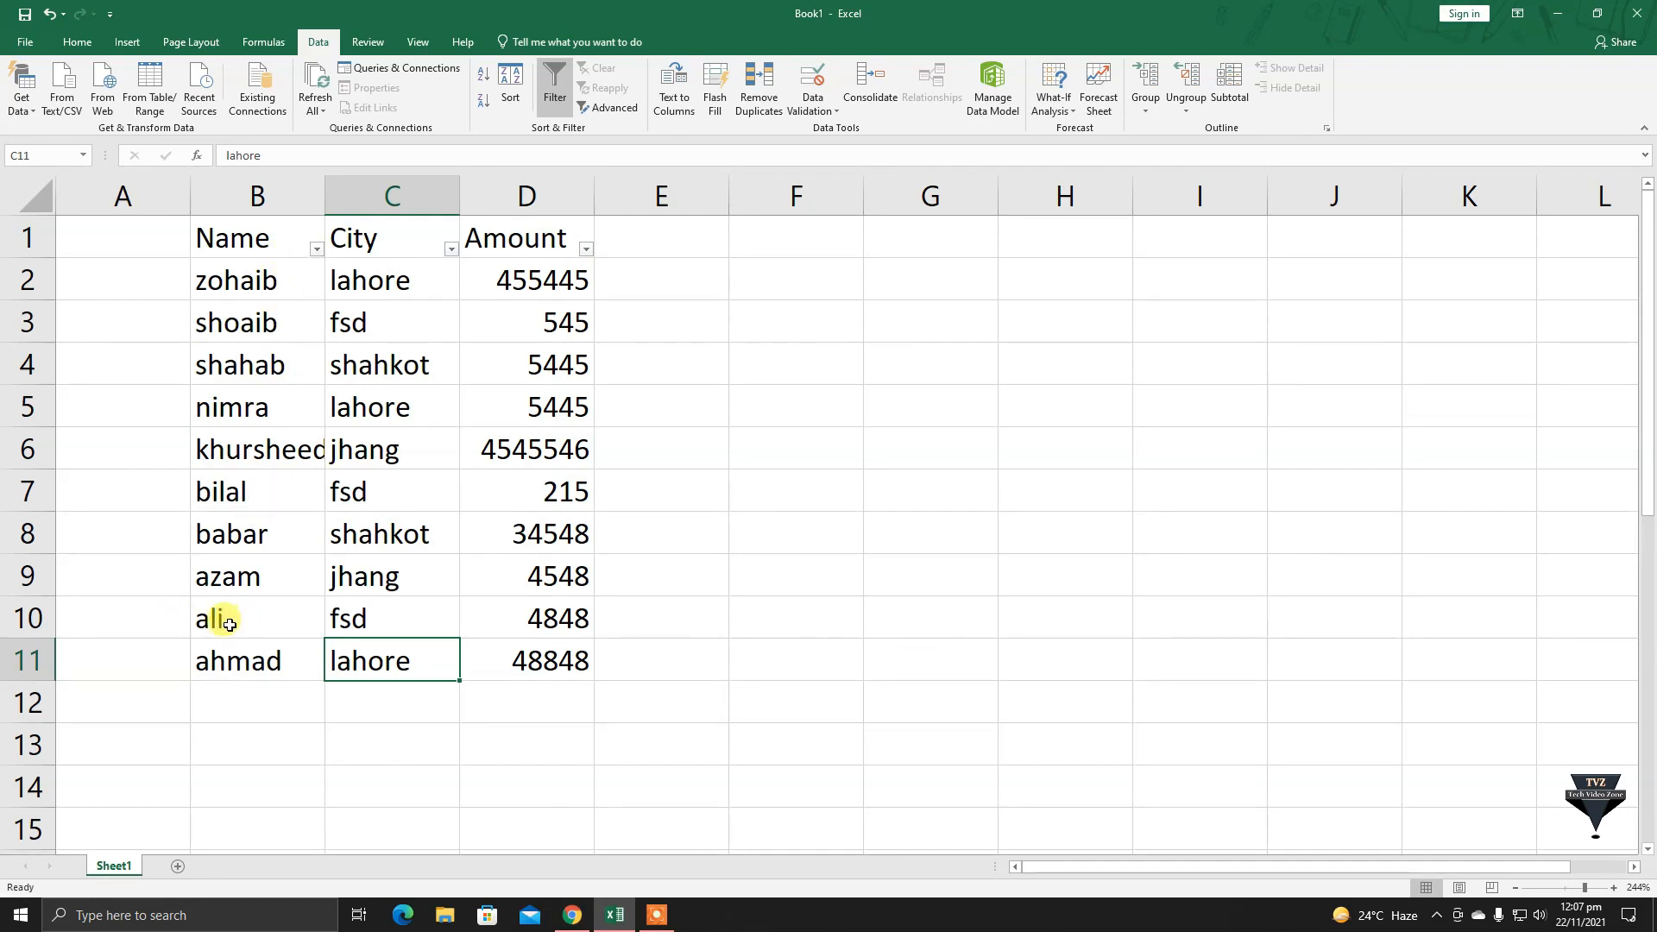
Filter the Name column to show only the name entered in cell B10.
left_click(229, 267)
left_click(317, 249)
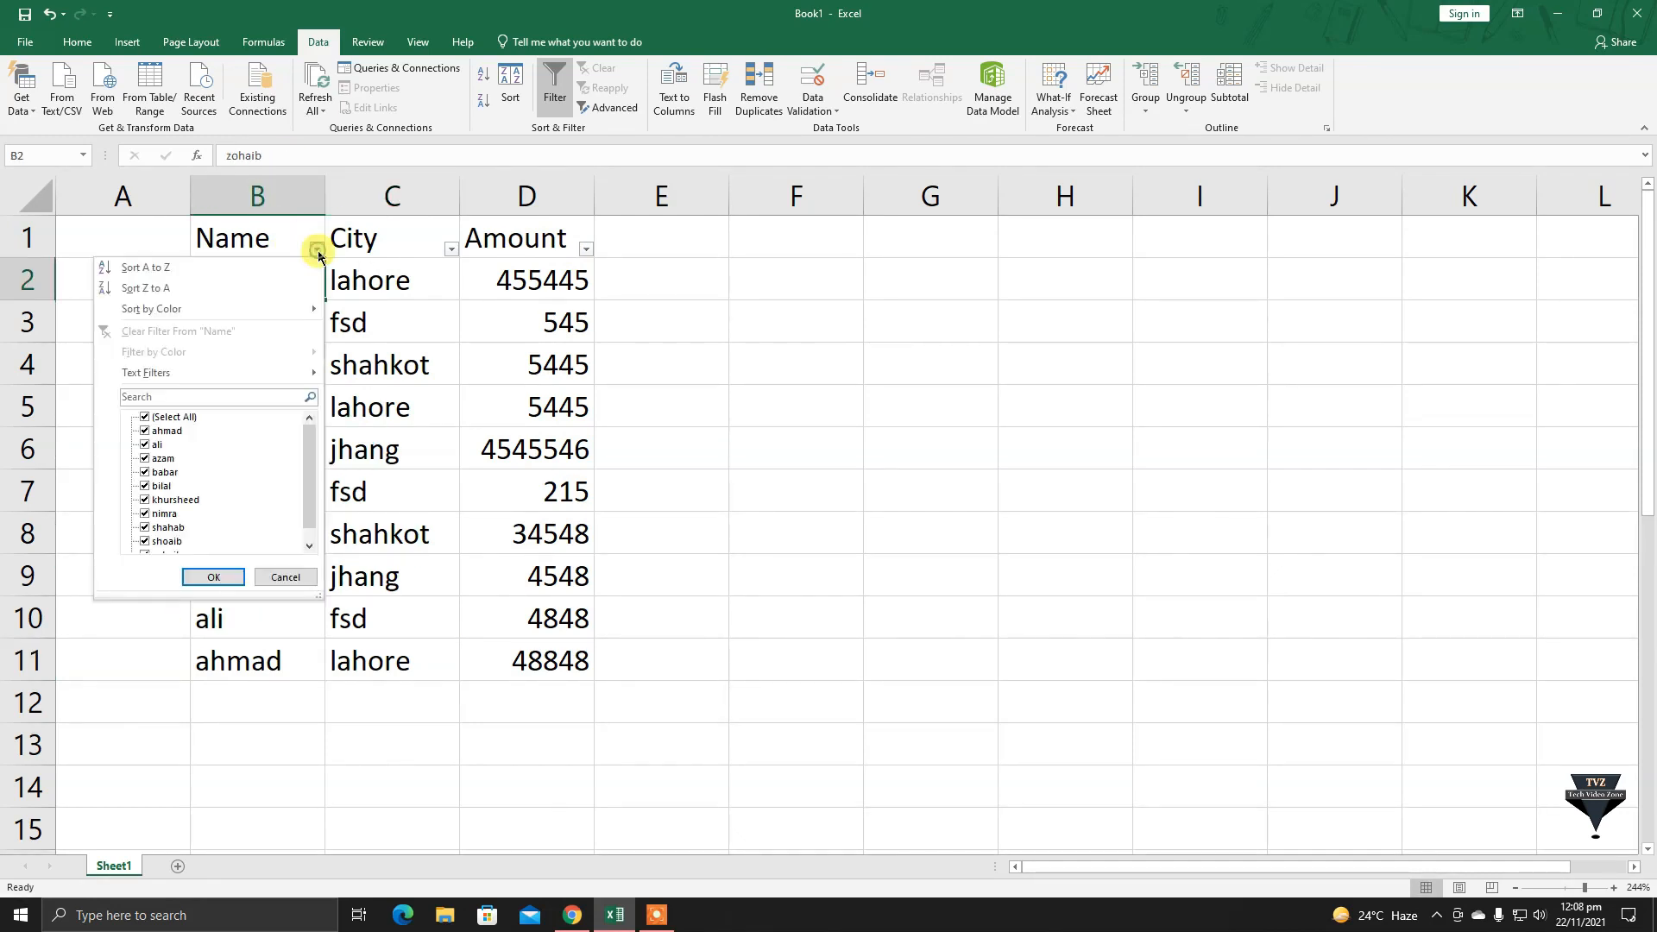
left_click_drag(307, 461, 254, 442)
left_click(172, 416)
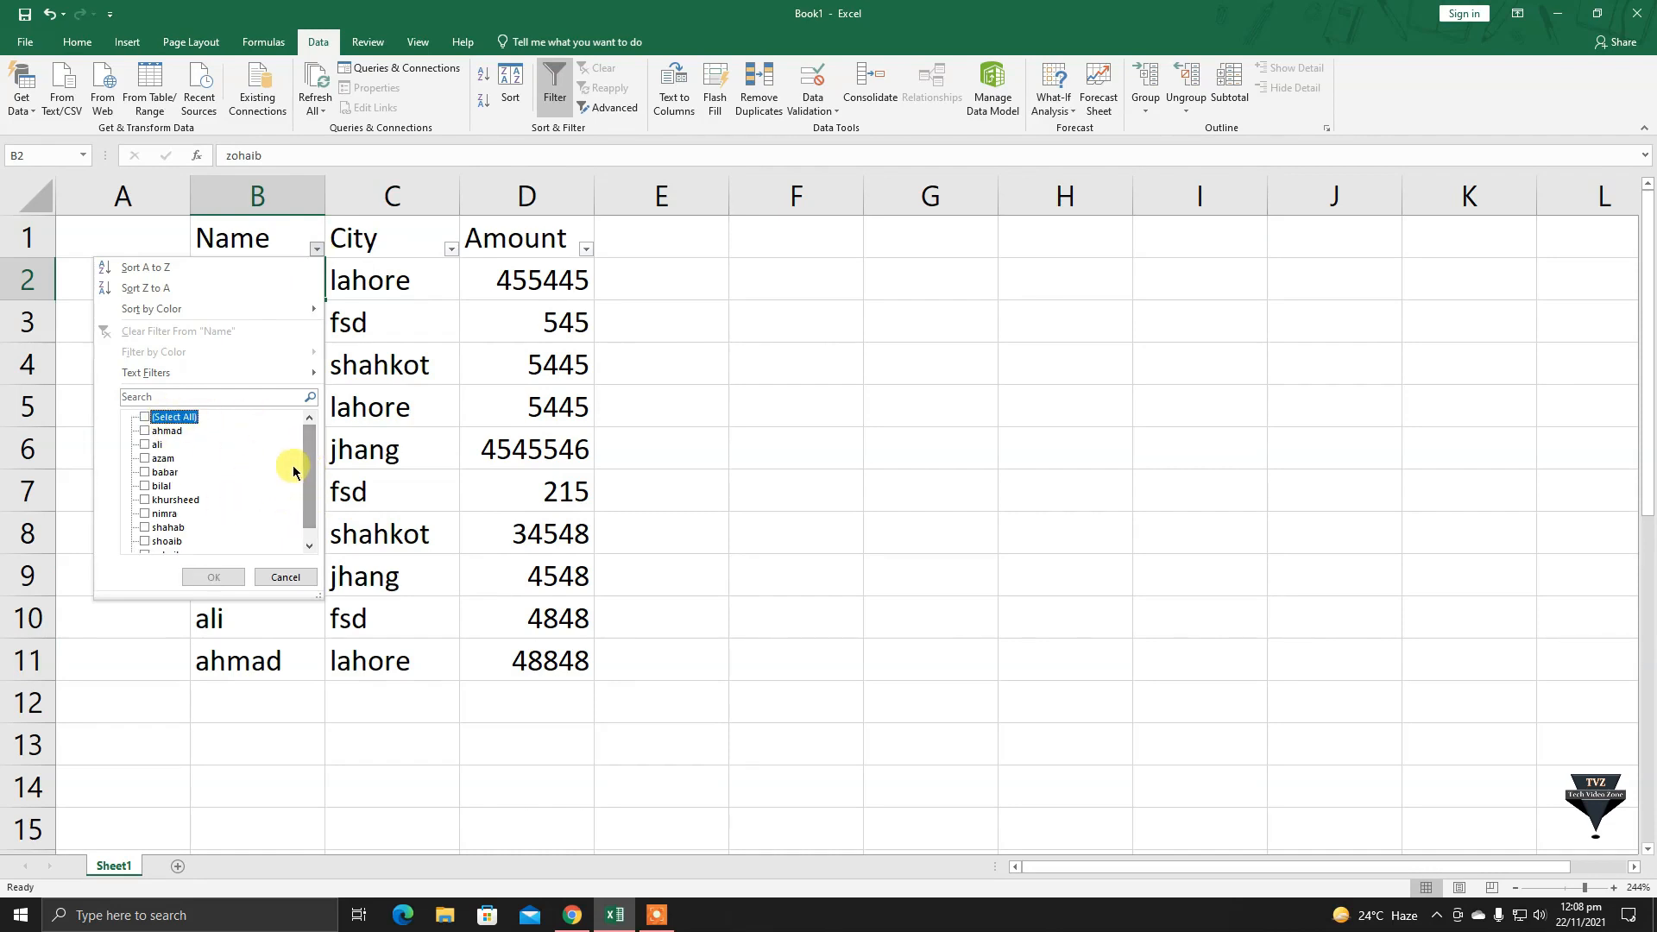
scroll(294, 471, "down", 1)
left_click(155, 433)
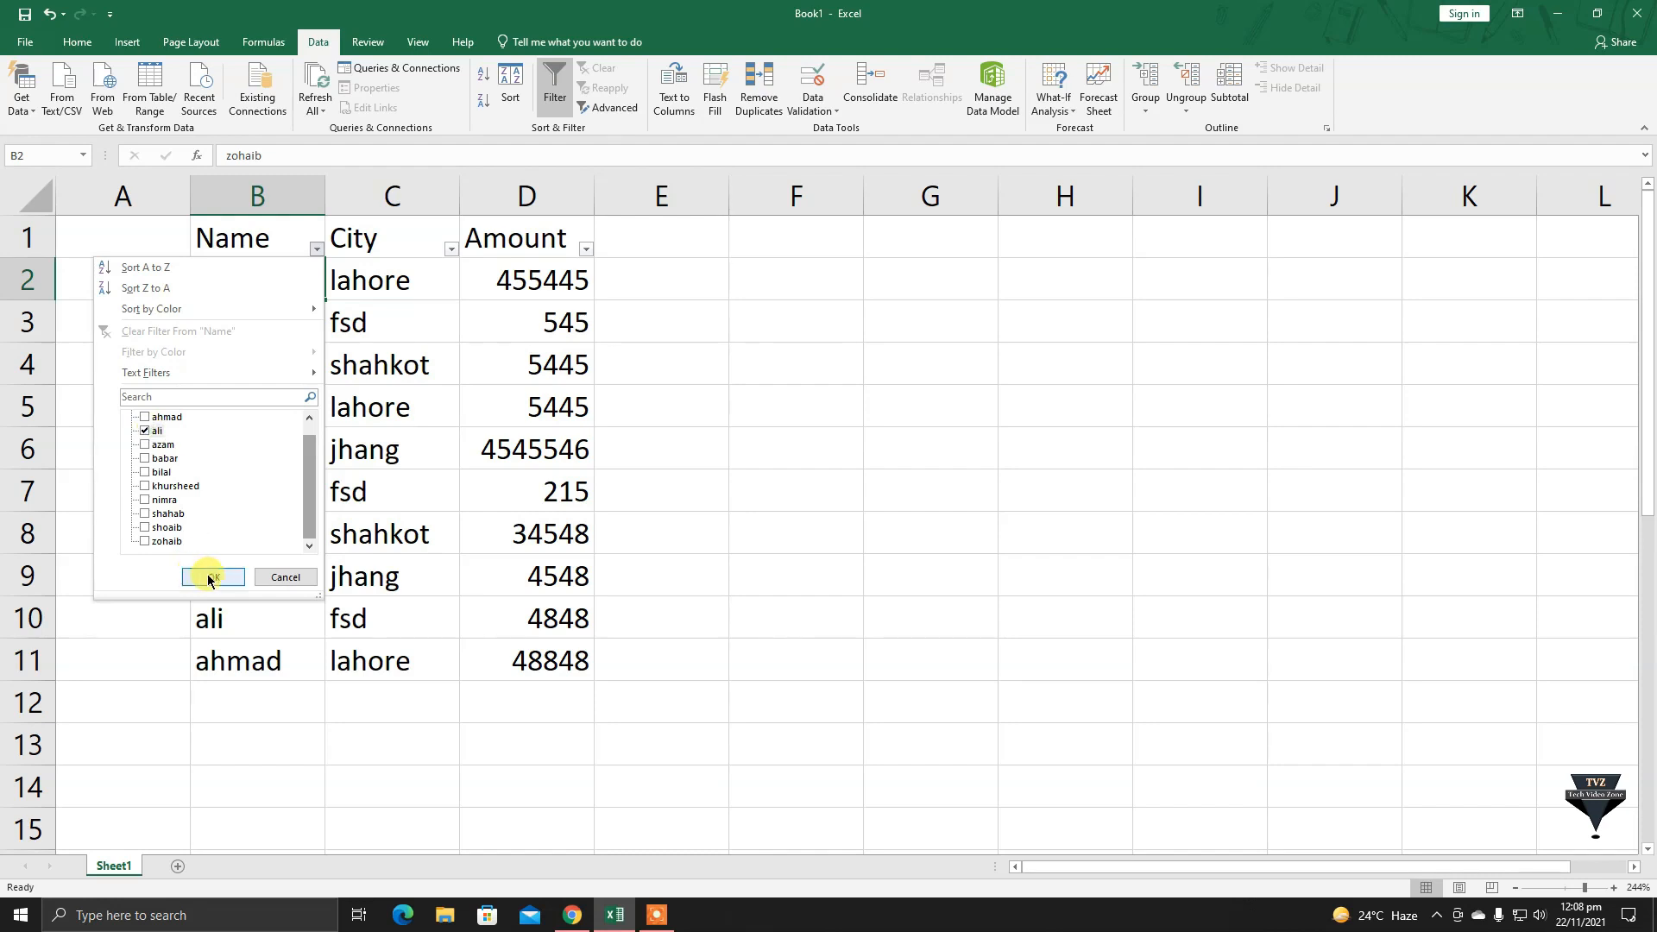
left_click(213, 576)
left_click_drag(169, 288, 259, 304)
left_click(296, 434)
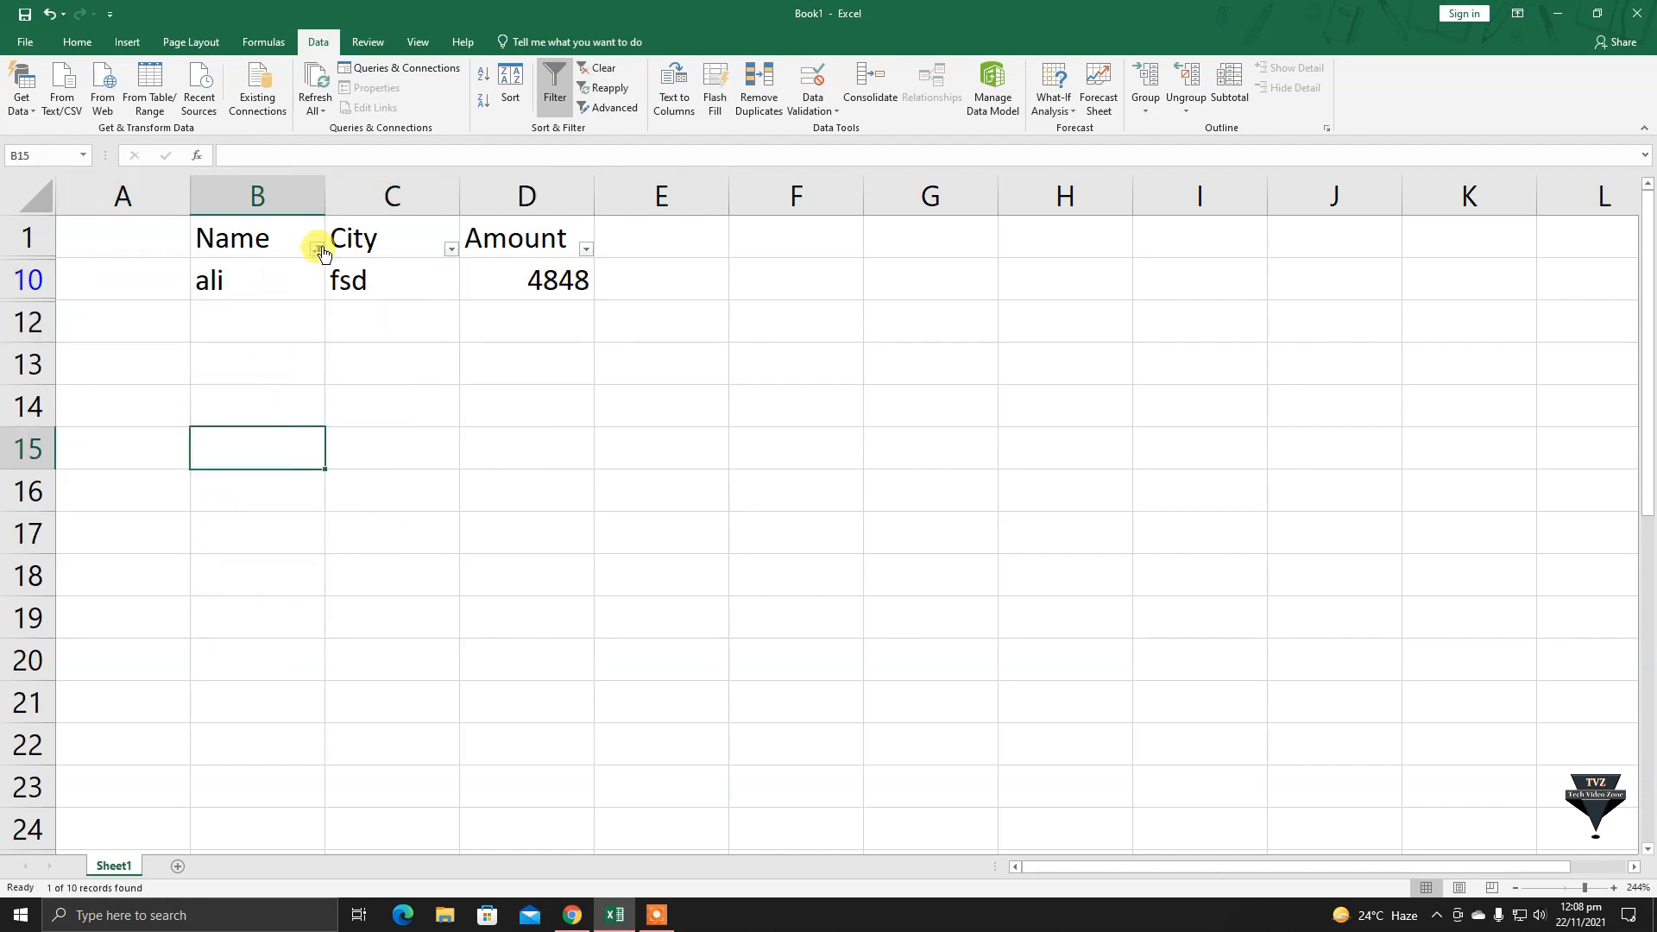
Reselect all names in the Name column's filter to show every row.
left_click(317, 248)
left_click(164, 417)
left_click(196, 576)
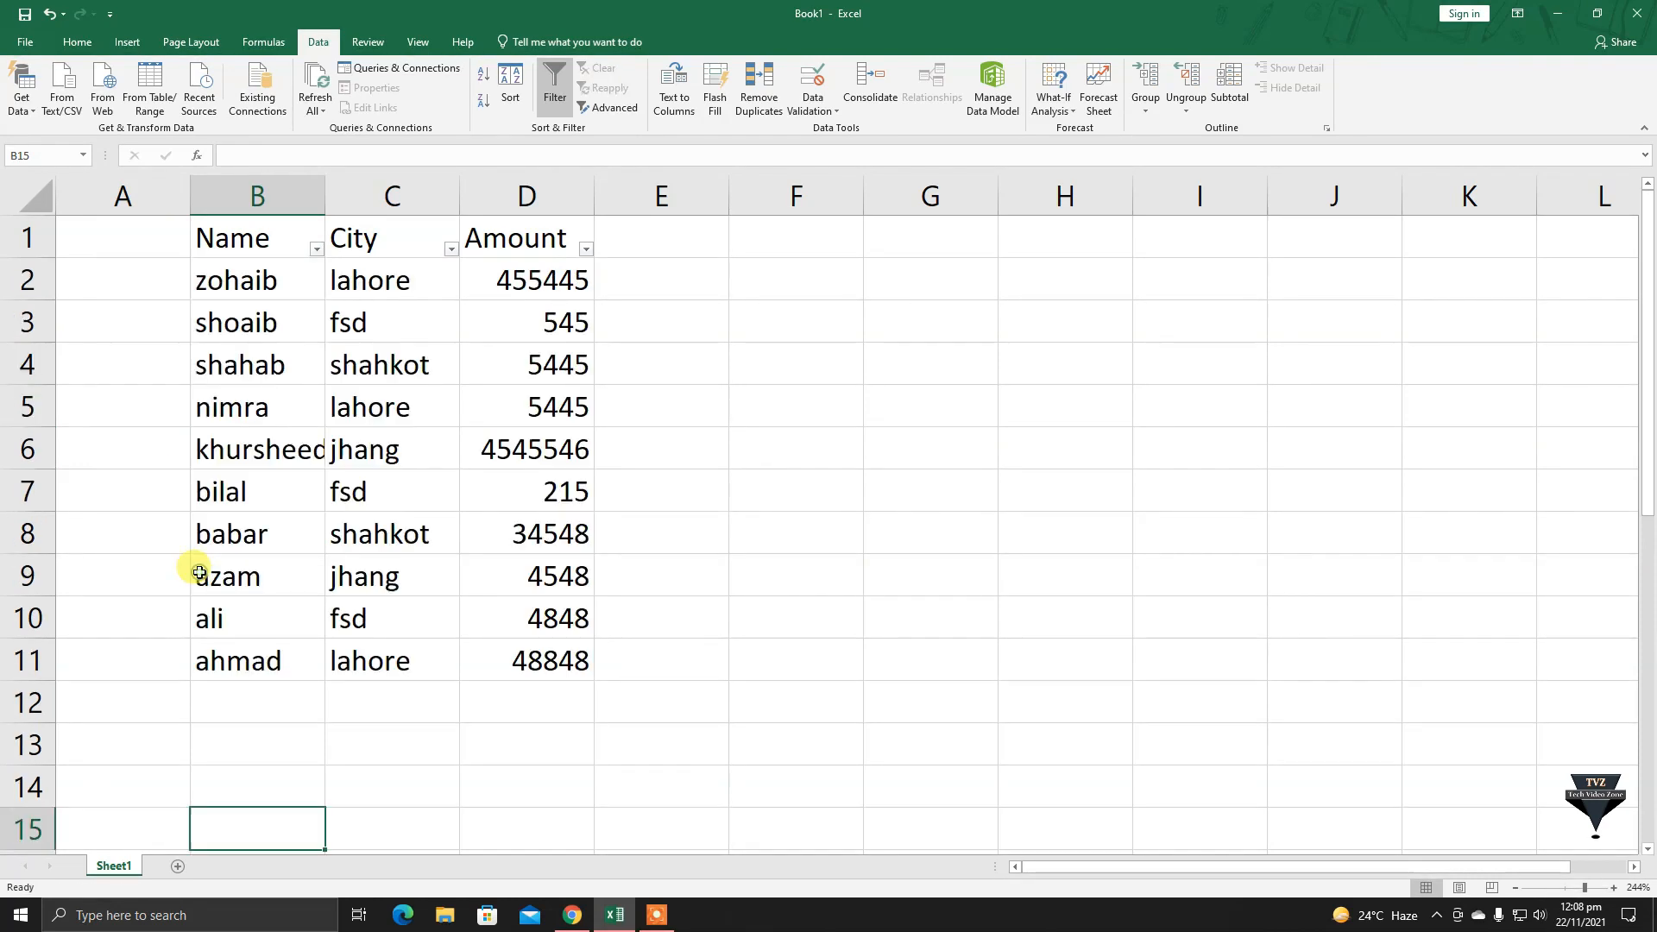
Add a record in row 12 with the same name as B10, the city lahore and the amount 20.
left_click(240, 700)
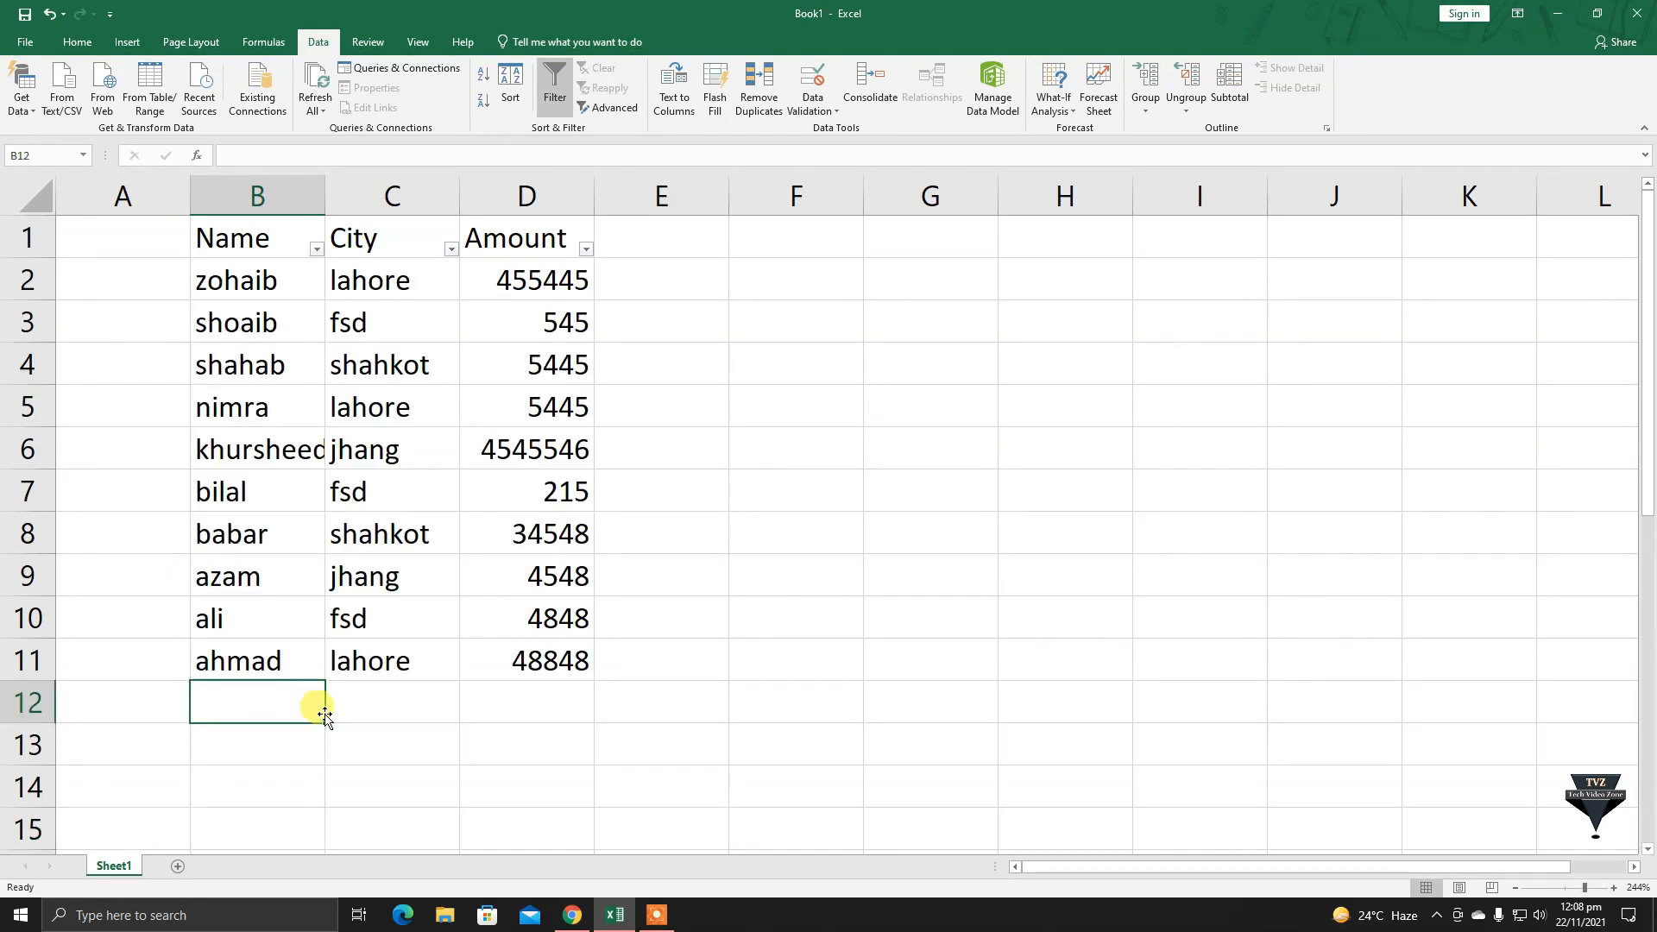
type("ali")
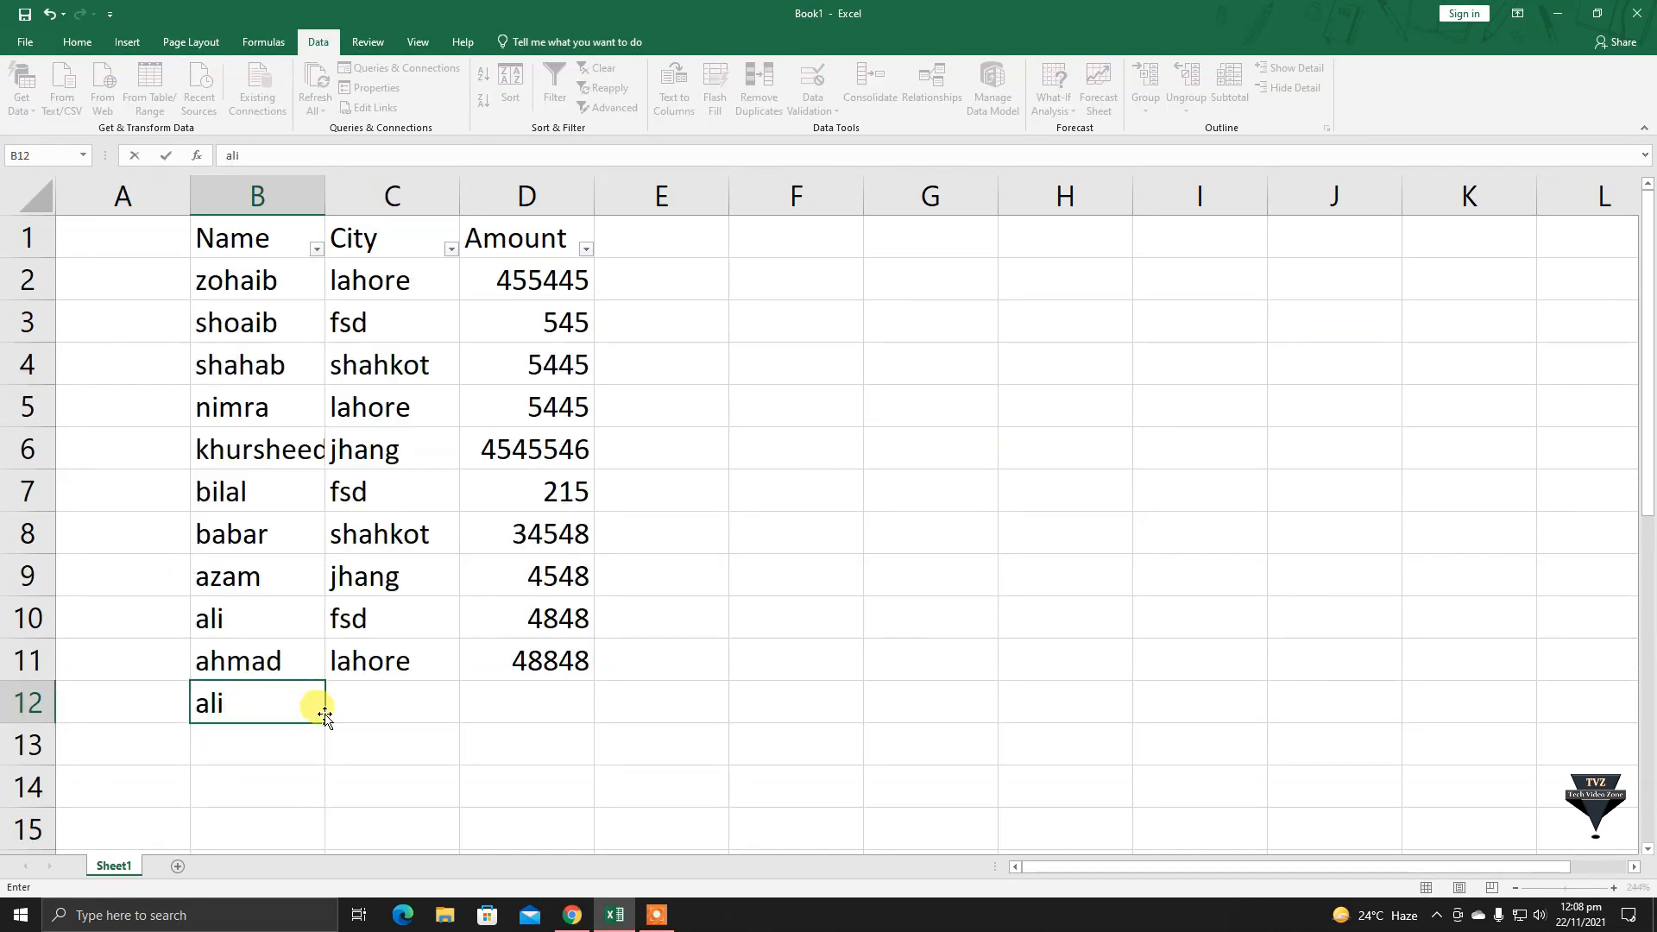
key("Tab")
type("fsd")
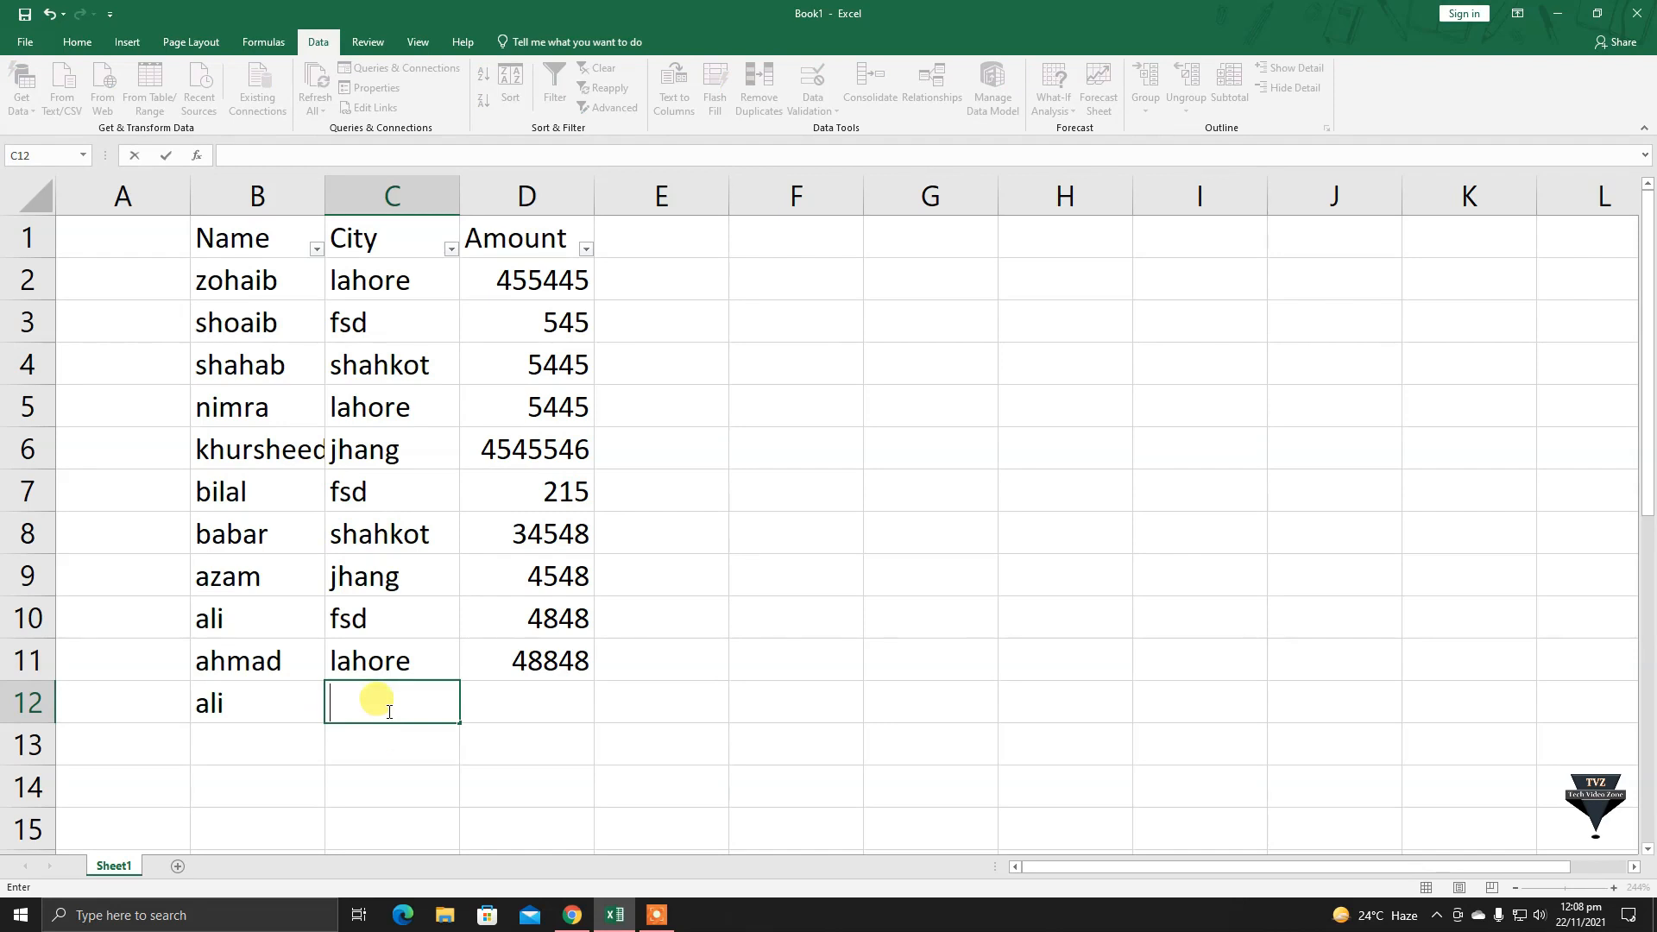
type("lahore")
left_click(510, 685)
type("20")
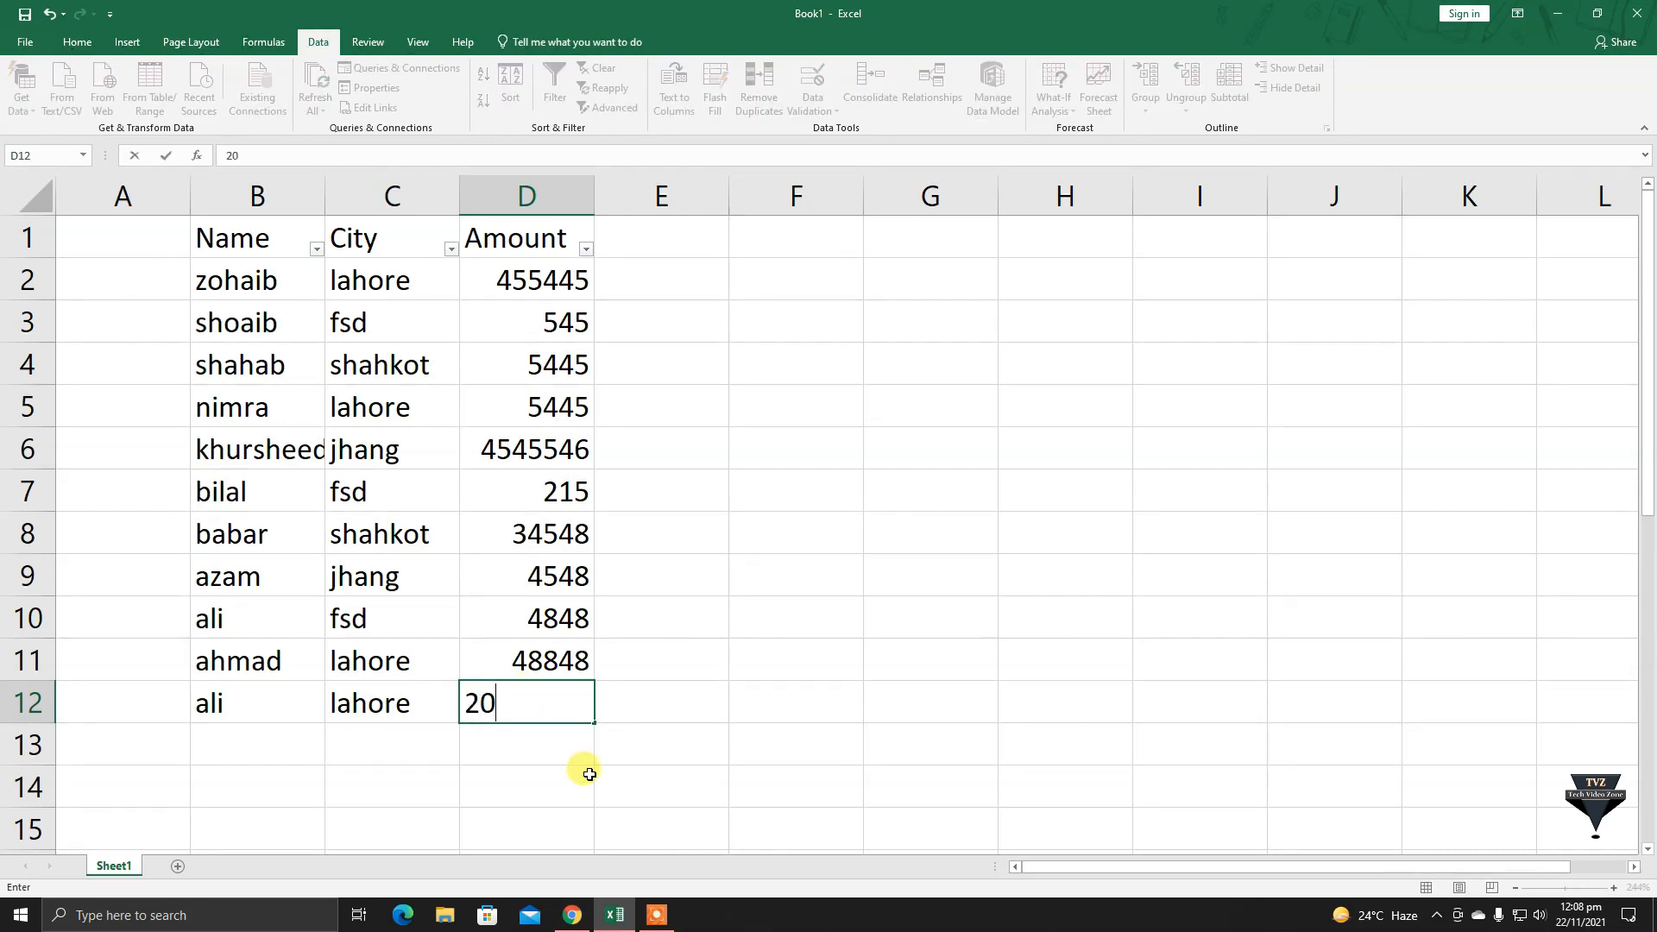
key("Return")
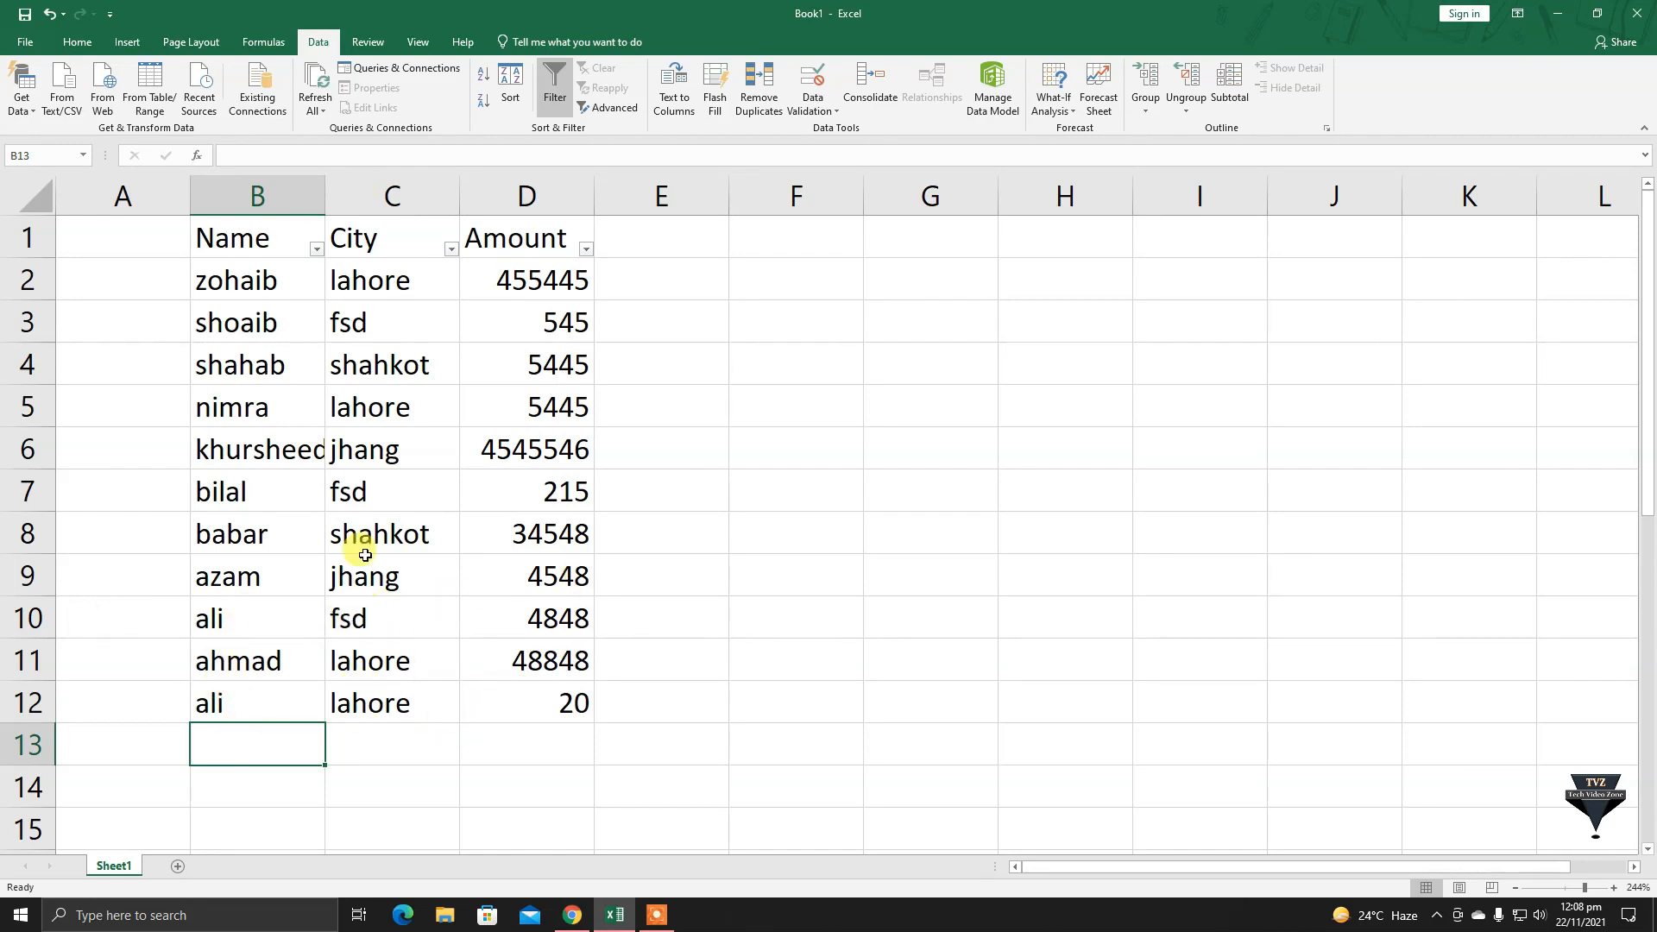
Filter the Name column to the name shared by rows 10 and 12 and check the matching cities and amounts.
left_click(316, 248)
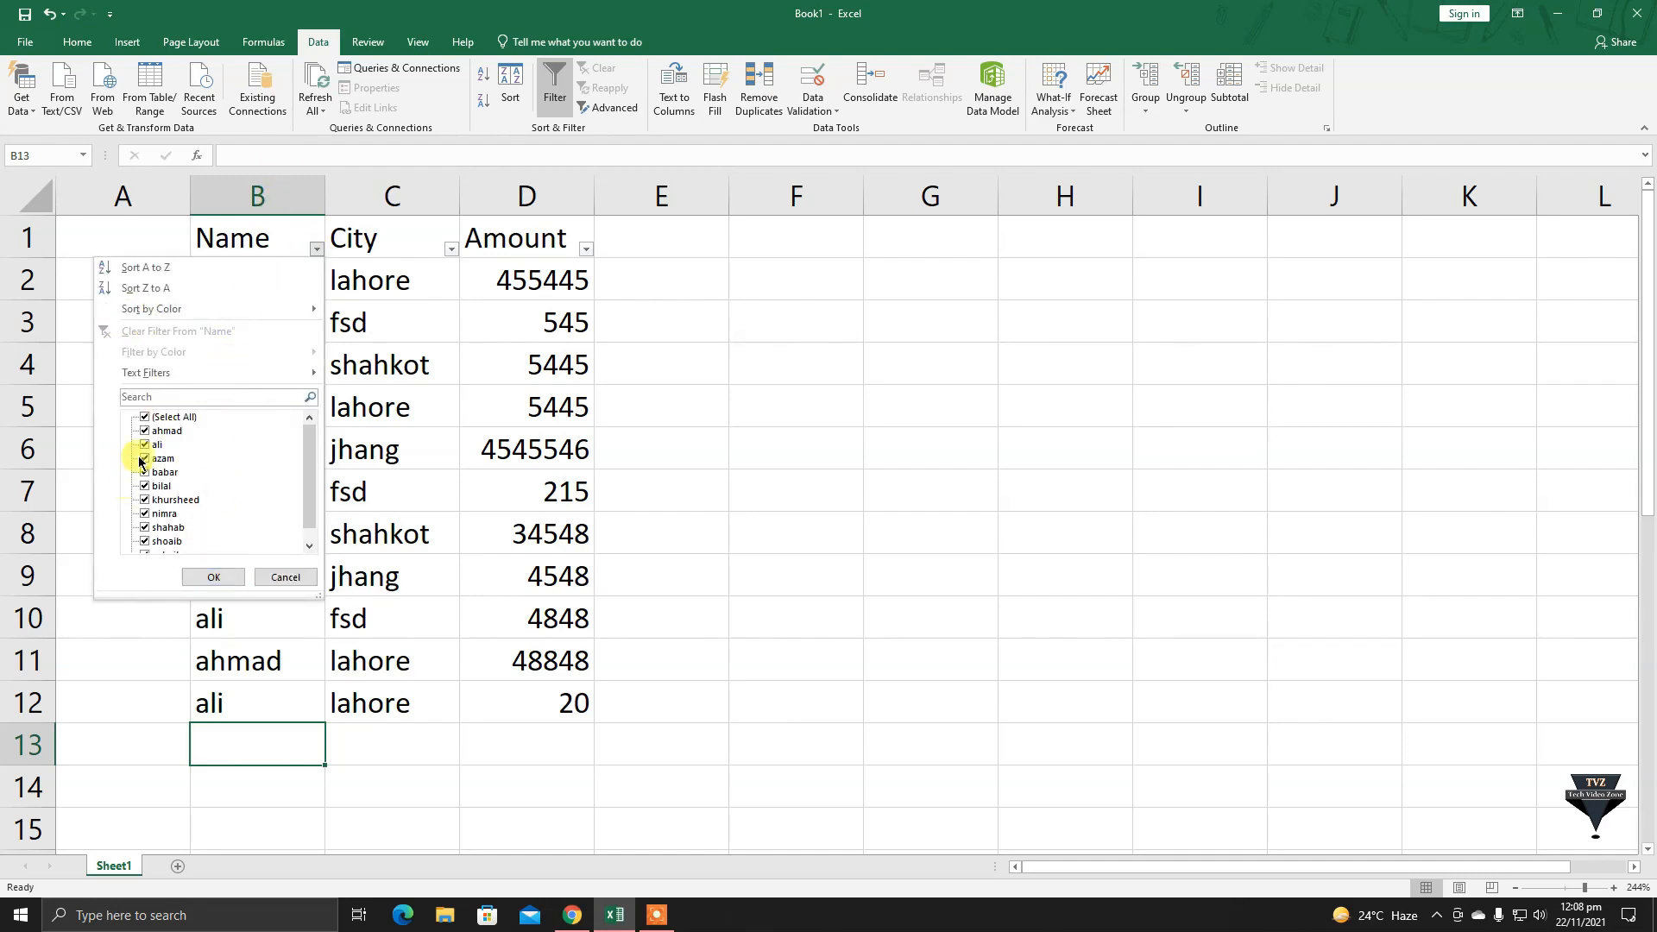
left_click(145, 416)
left_click(156, 446)
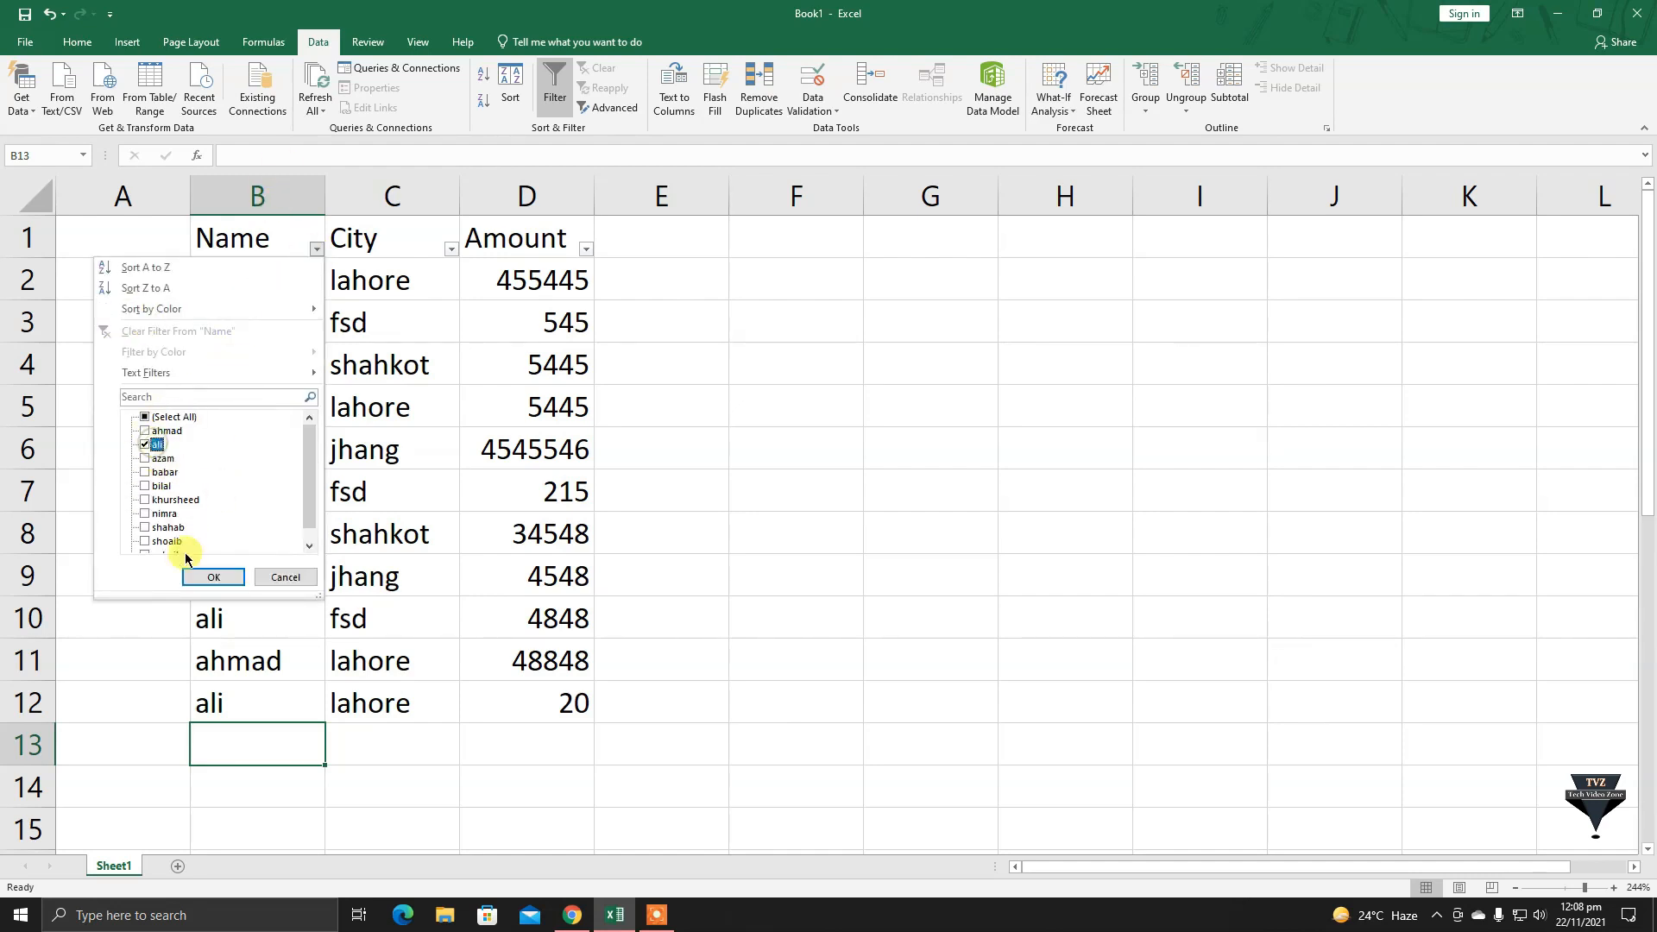
left_click(209, 575)
left_click_drag(176, 349, 185, 288)
left_click(306, 277)
left_click(370, 273)
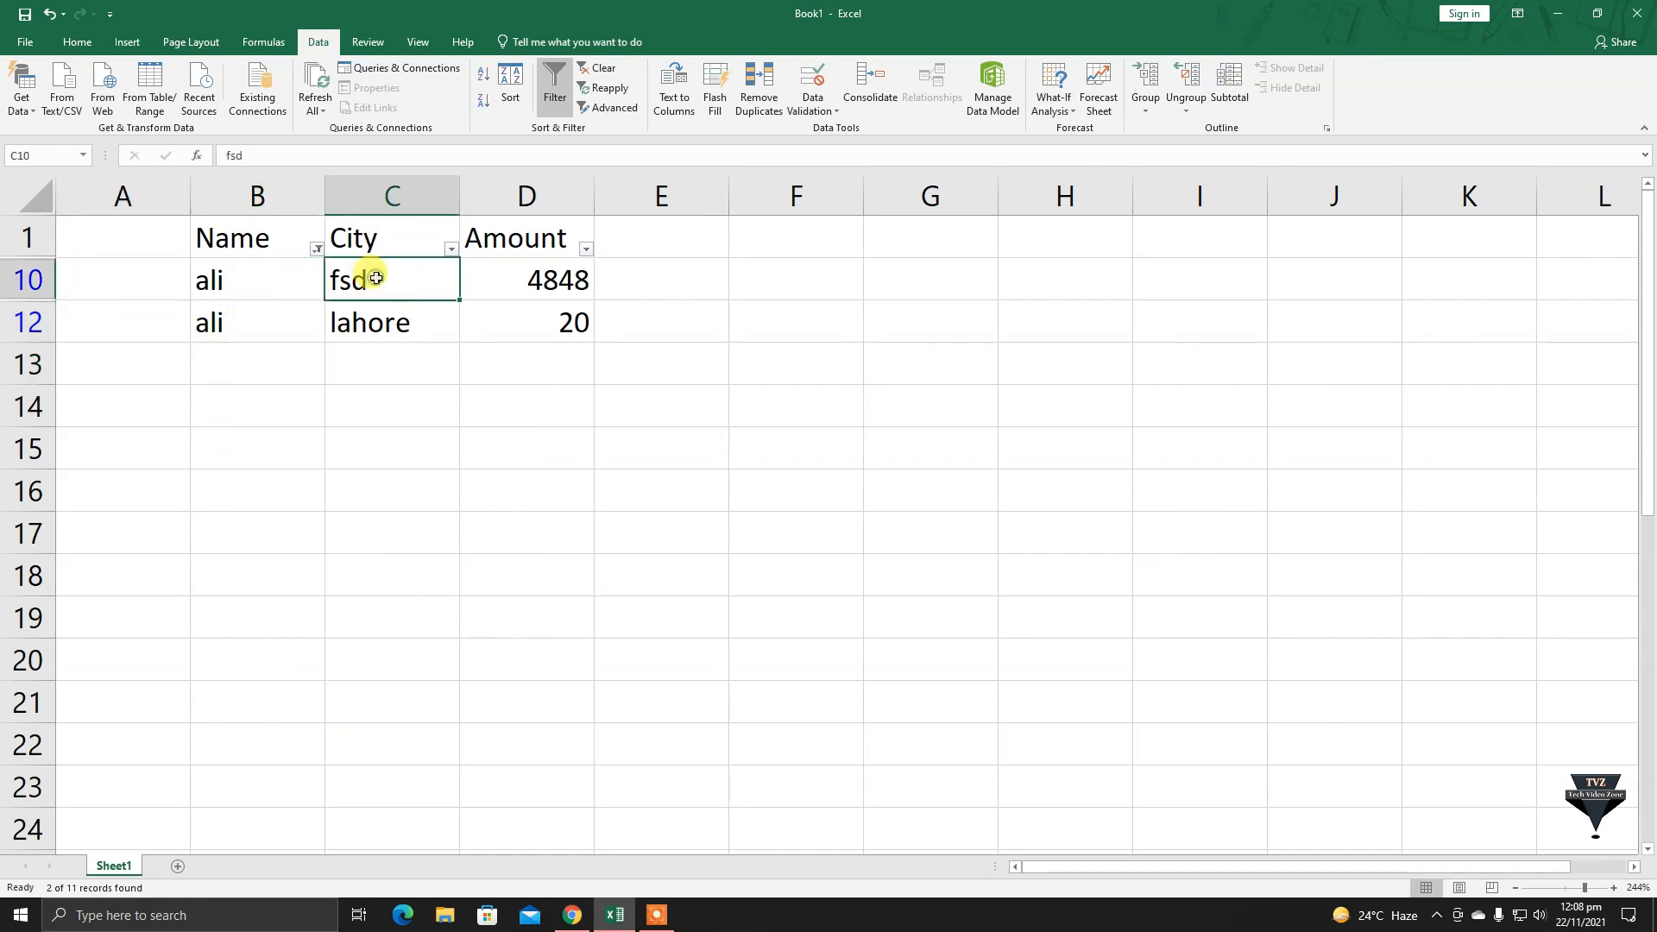
left_click(359, 324)
left_click(522, 283)
left_click(496, 330)
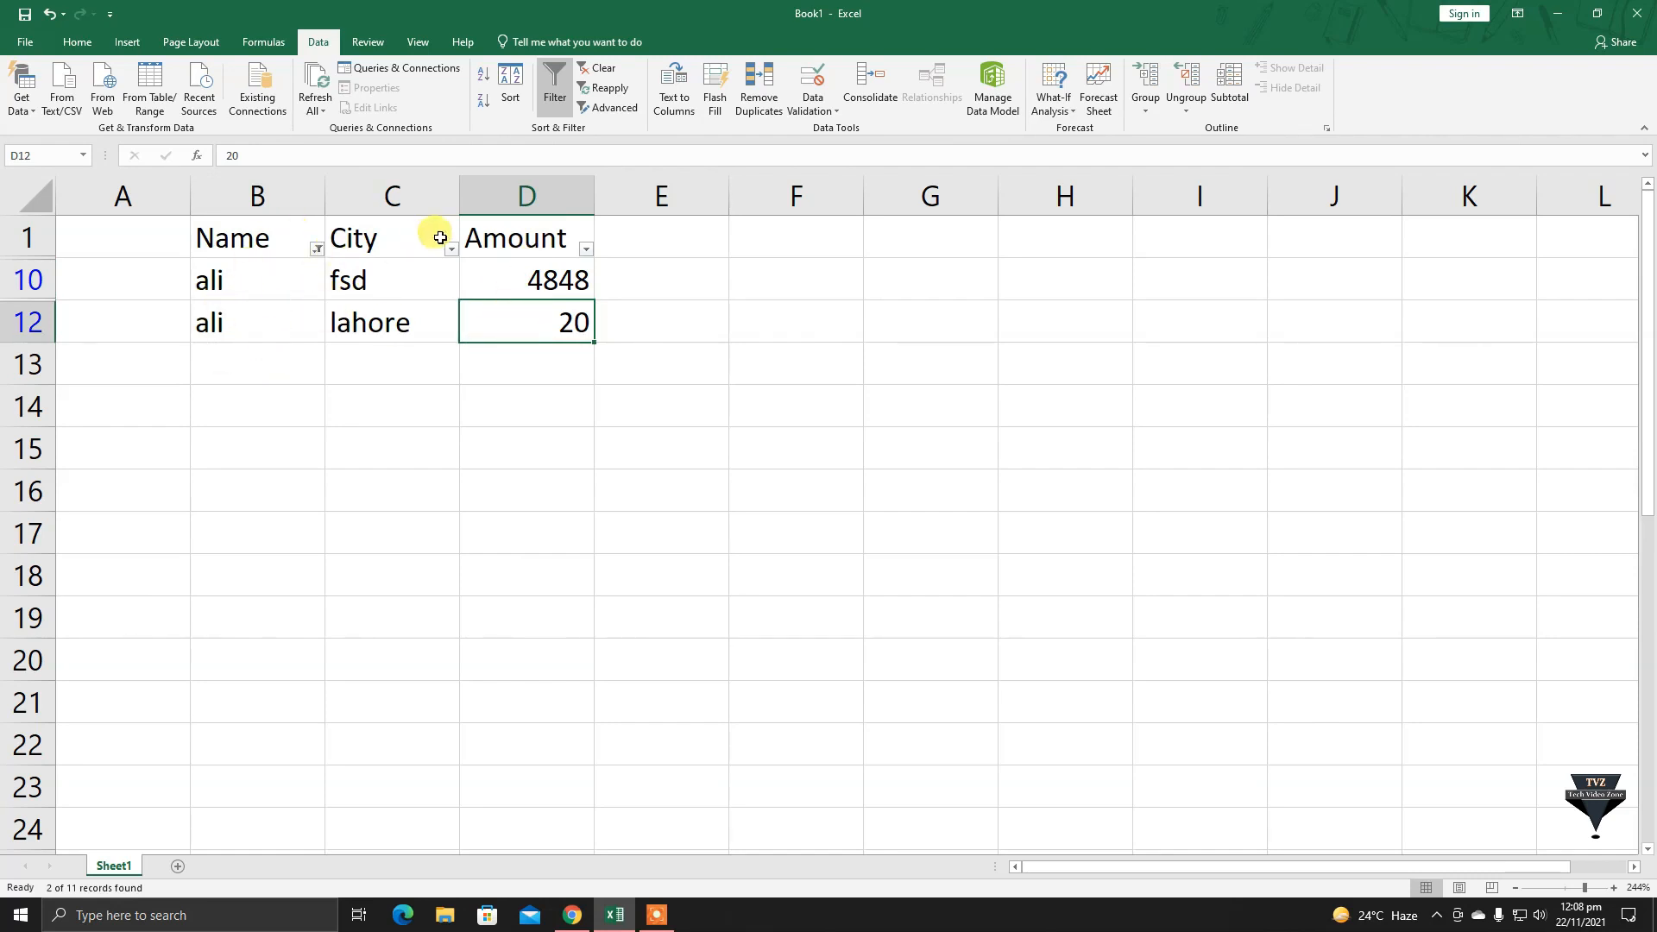
Include all names in the Name filter again so that the whole table is shown.
left_click(309, 248)
left_click(318, 250)
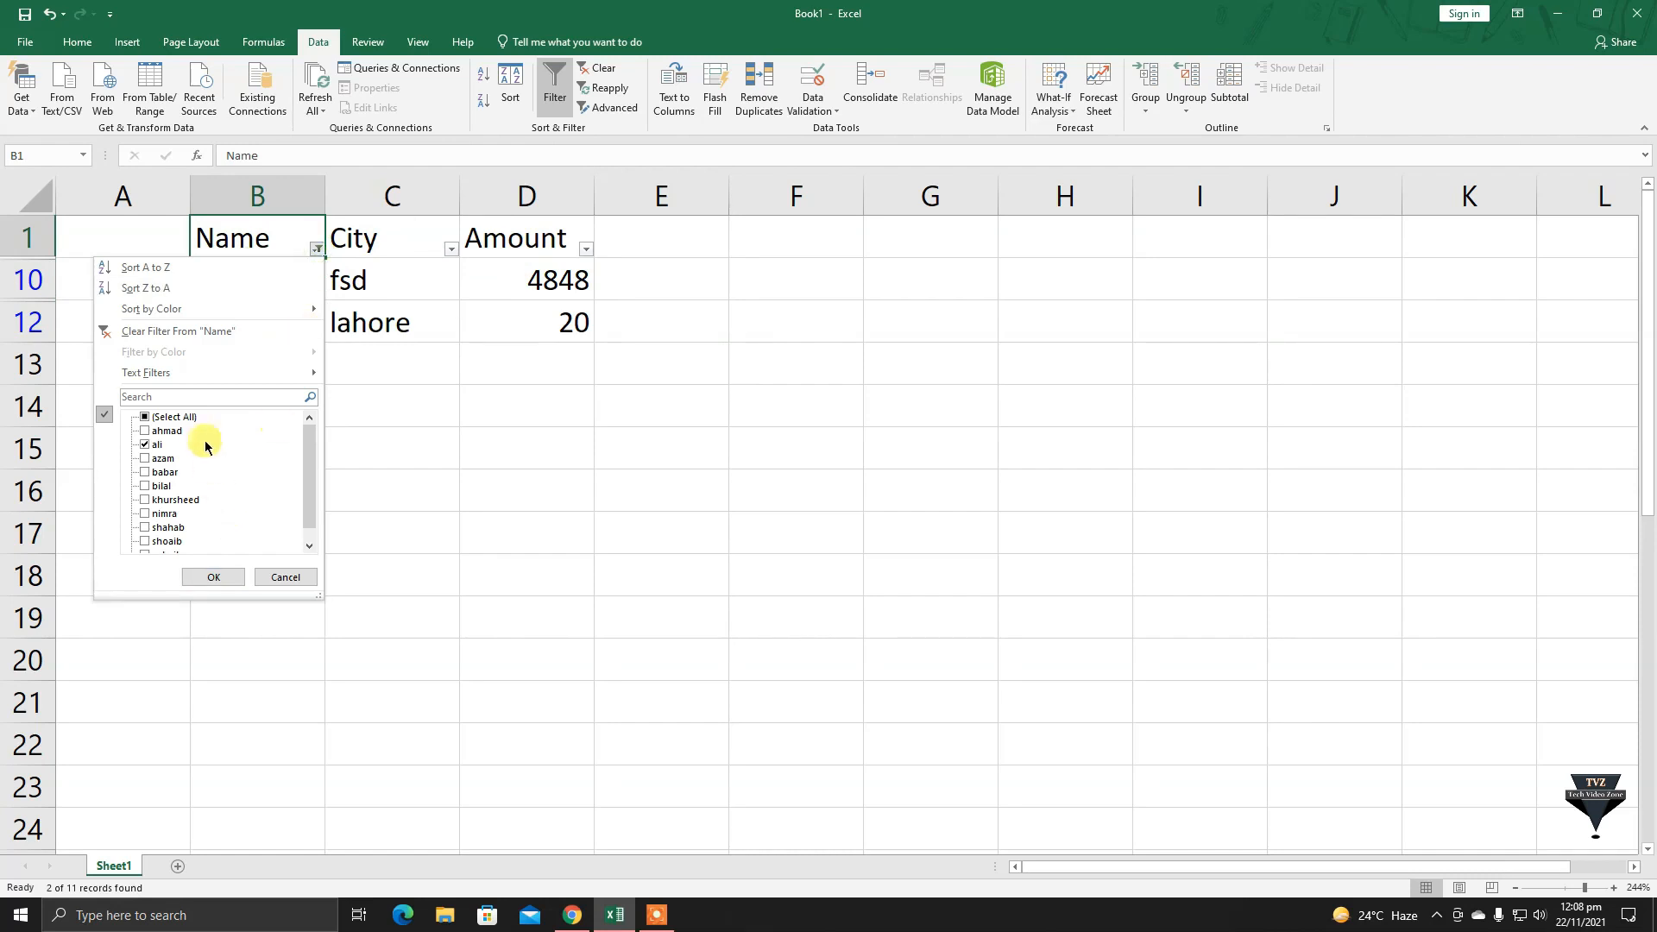
left_click(173, 416)
left_click(213, 577)
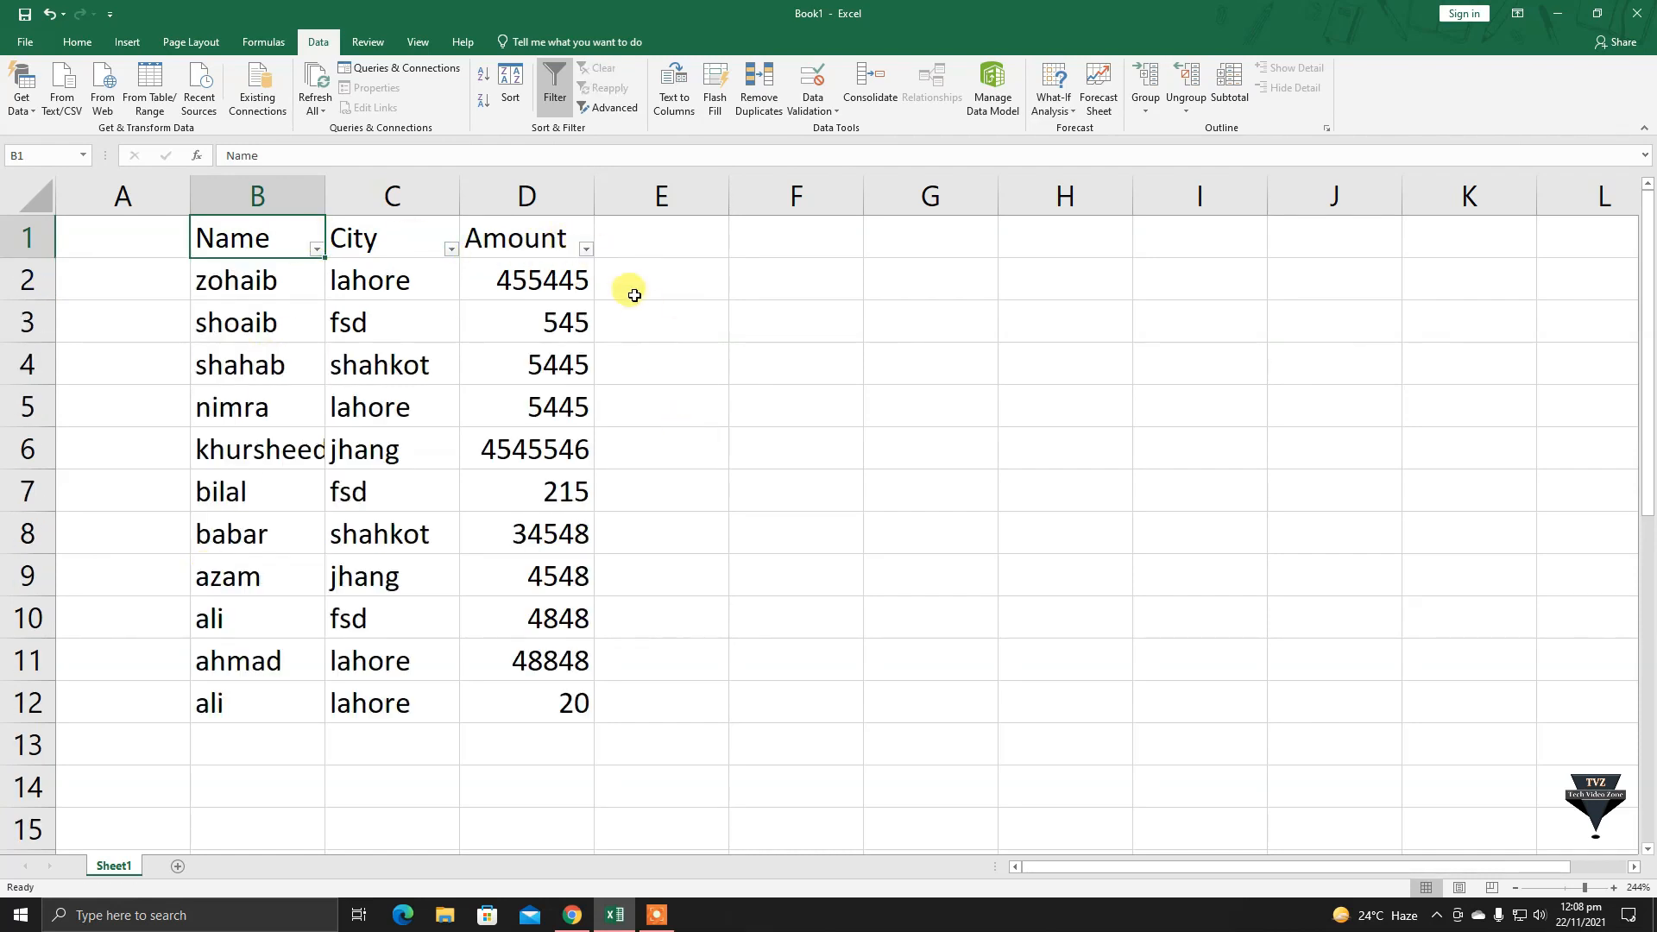
left_click(547, 490)
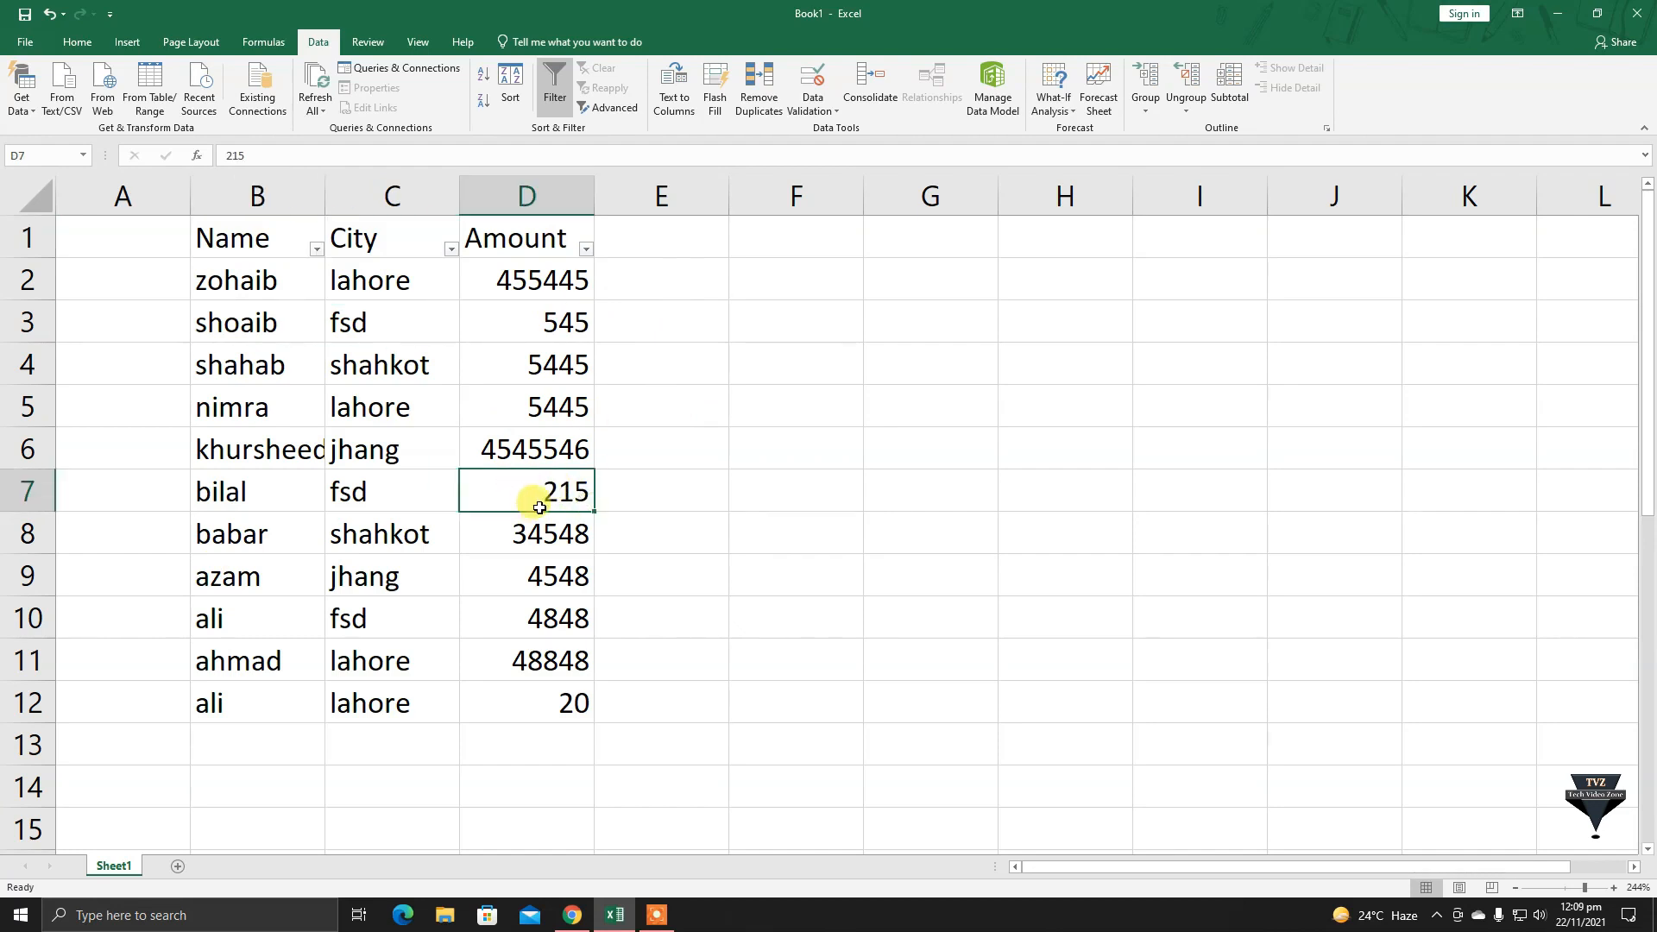
Set the amount in D7 to 20, the same amount as in D12.
type("20")
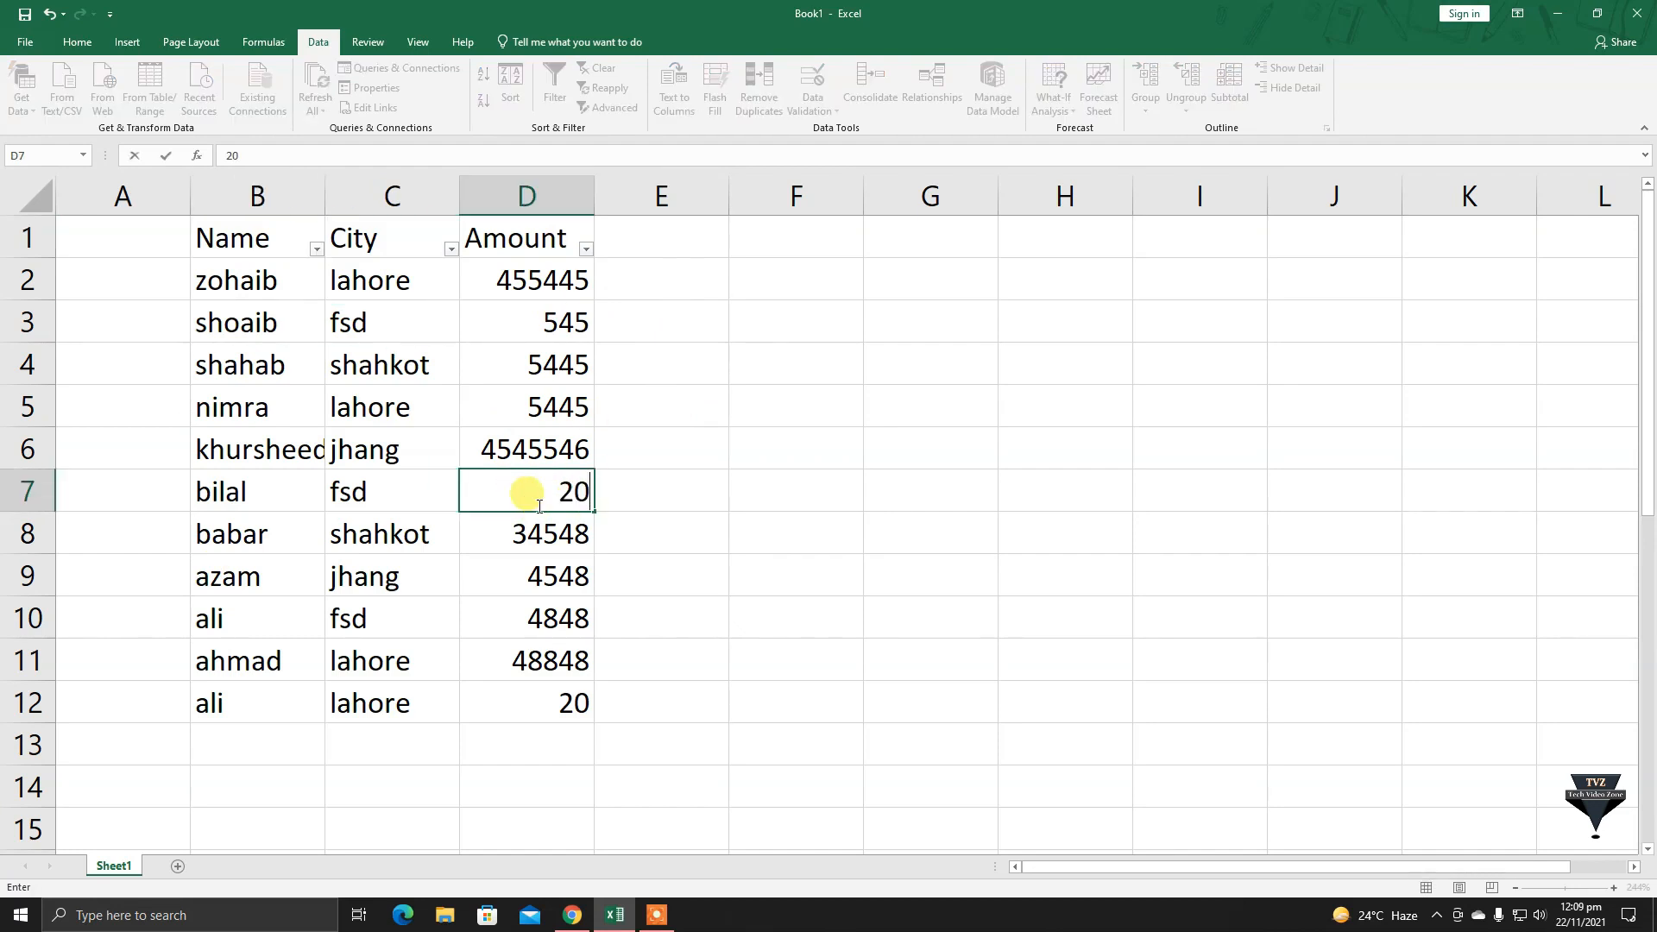
left_click(541, 699)
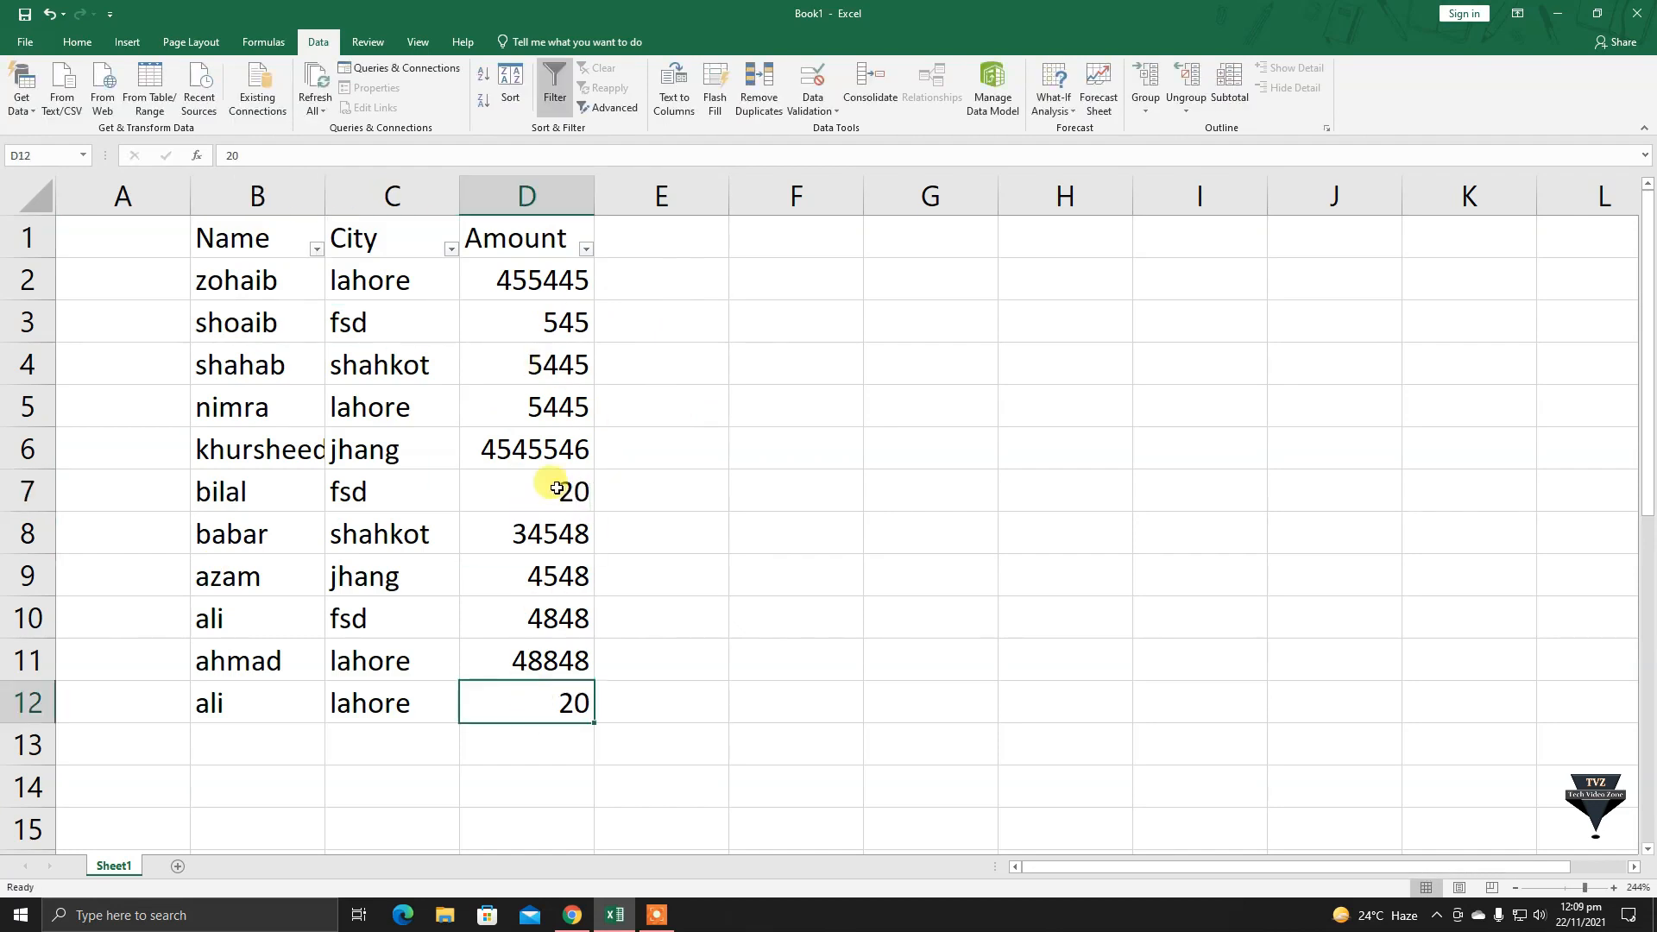
left_click(547, 489)
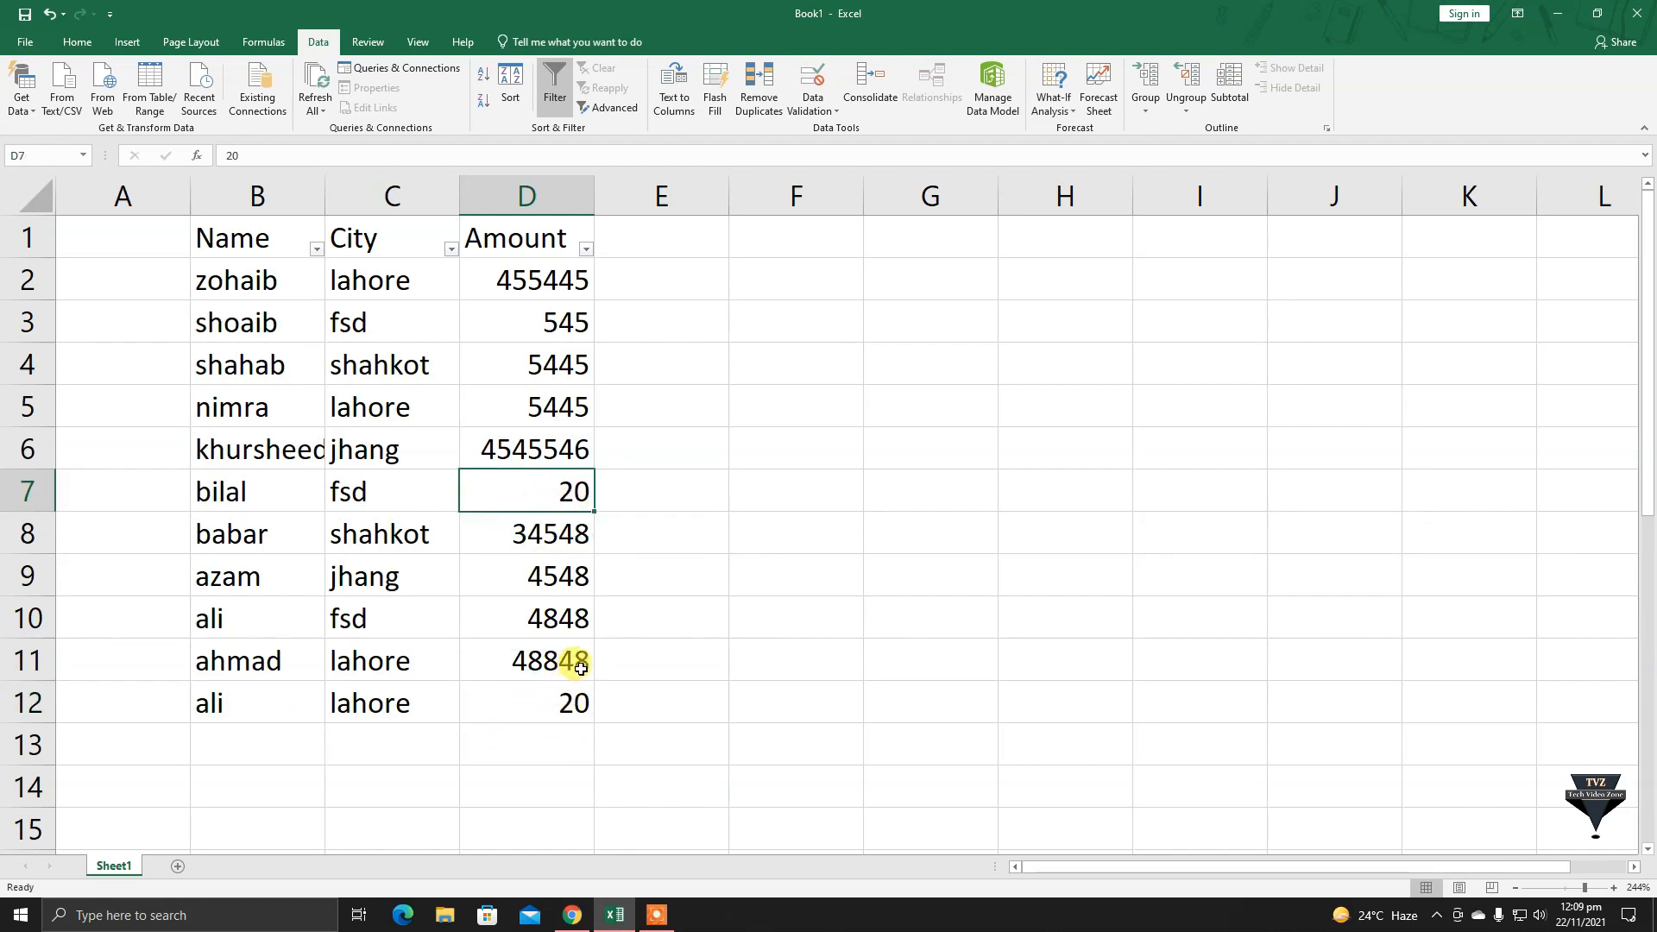
Filter the Amount column to 20 only and check the matching names and cities.
left_click(586, 249)
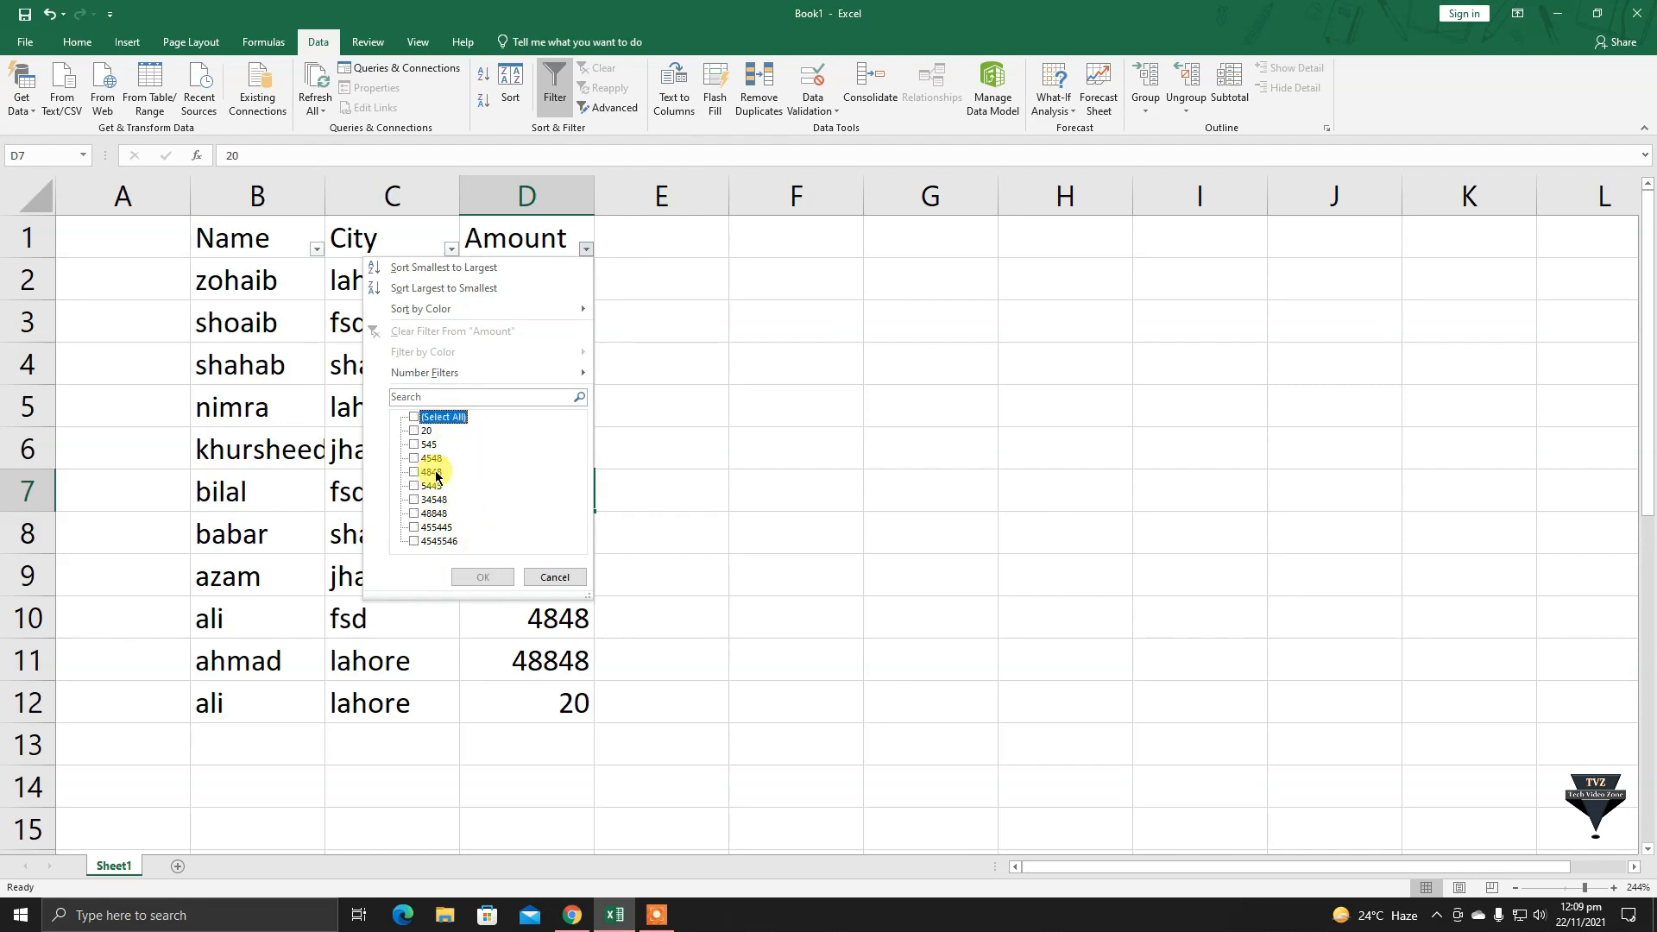
left_click(425, 431)
left_click(479, 577)
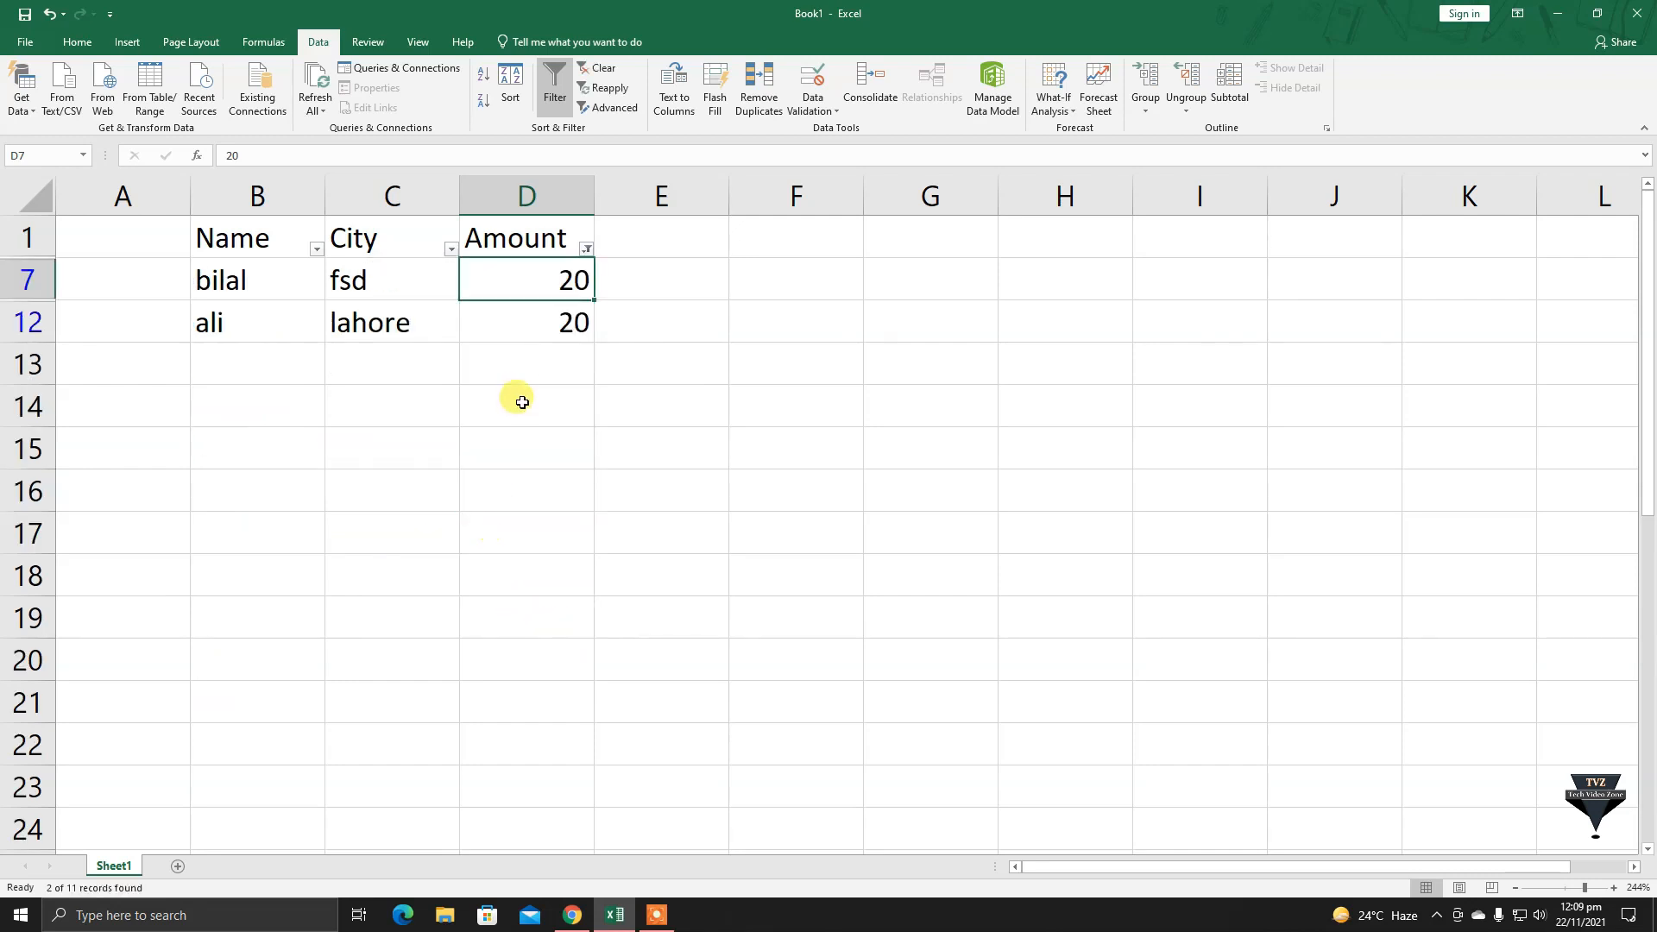
left_click_drag(492, 355, 477, 314)
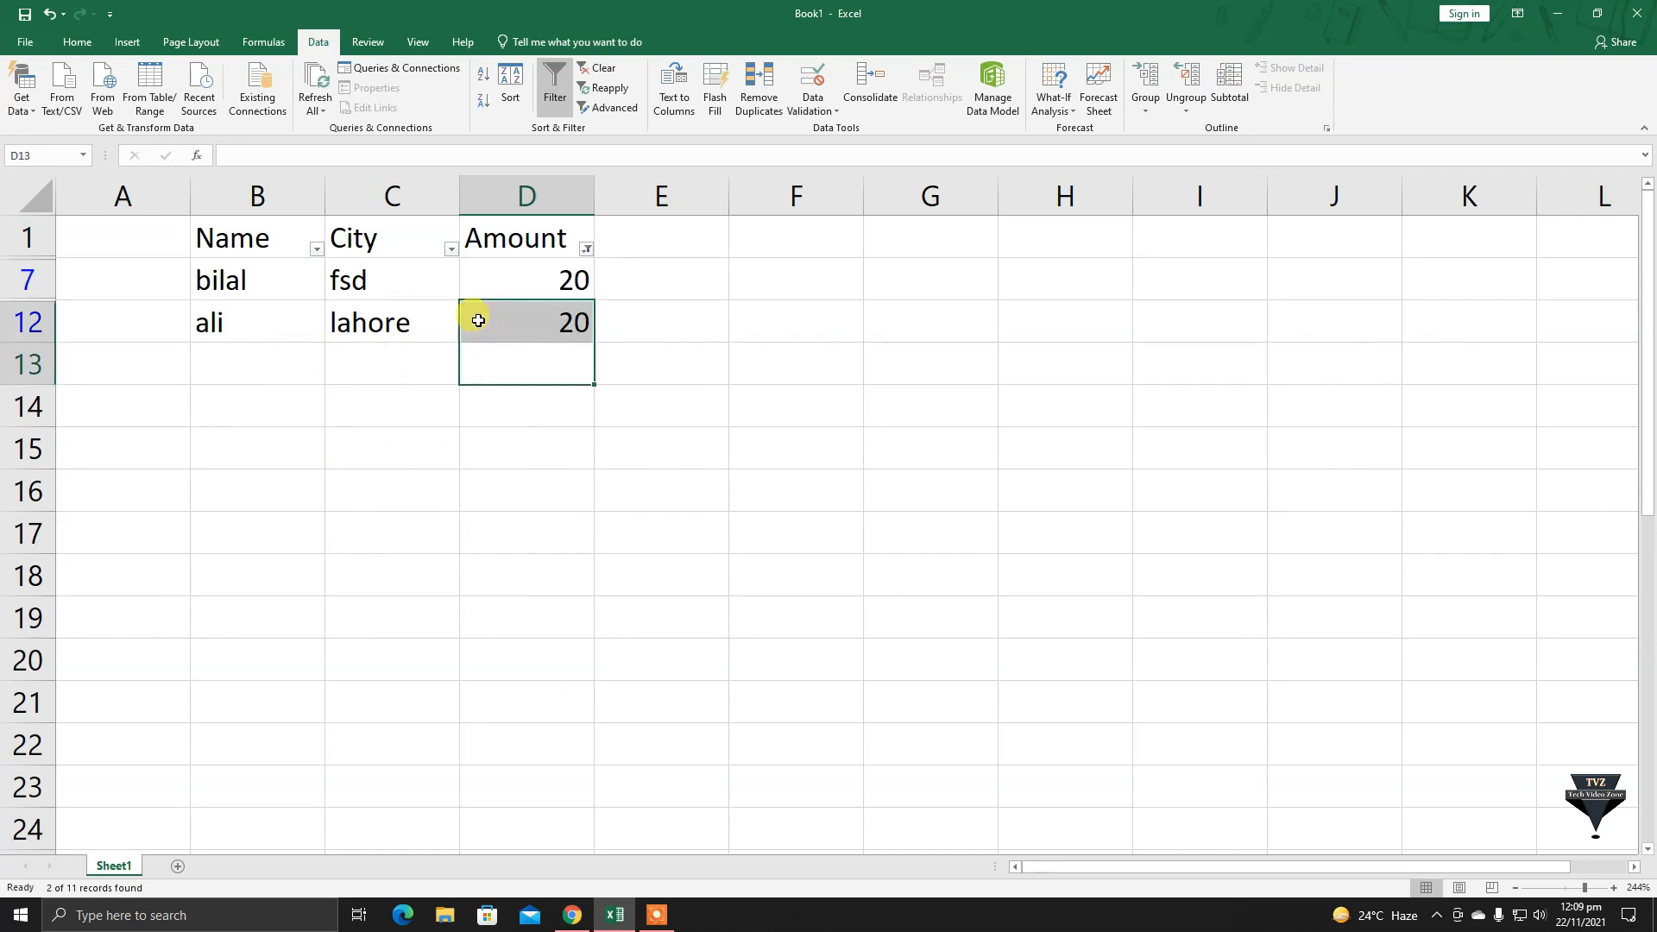
left_click_drag(203, 331, 196, 270)
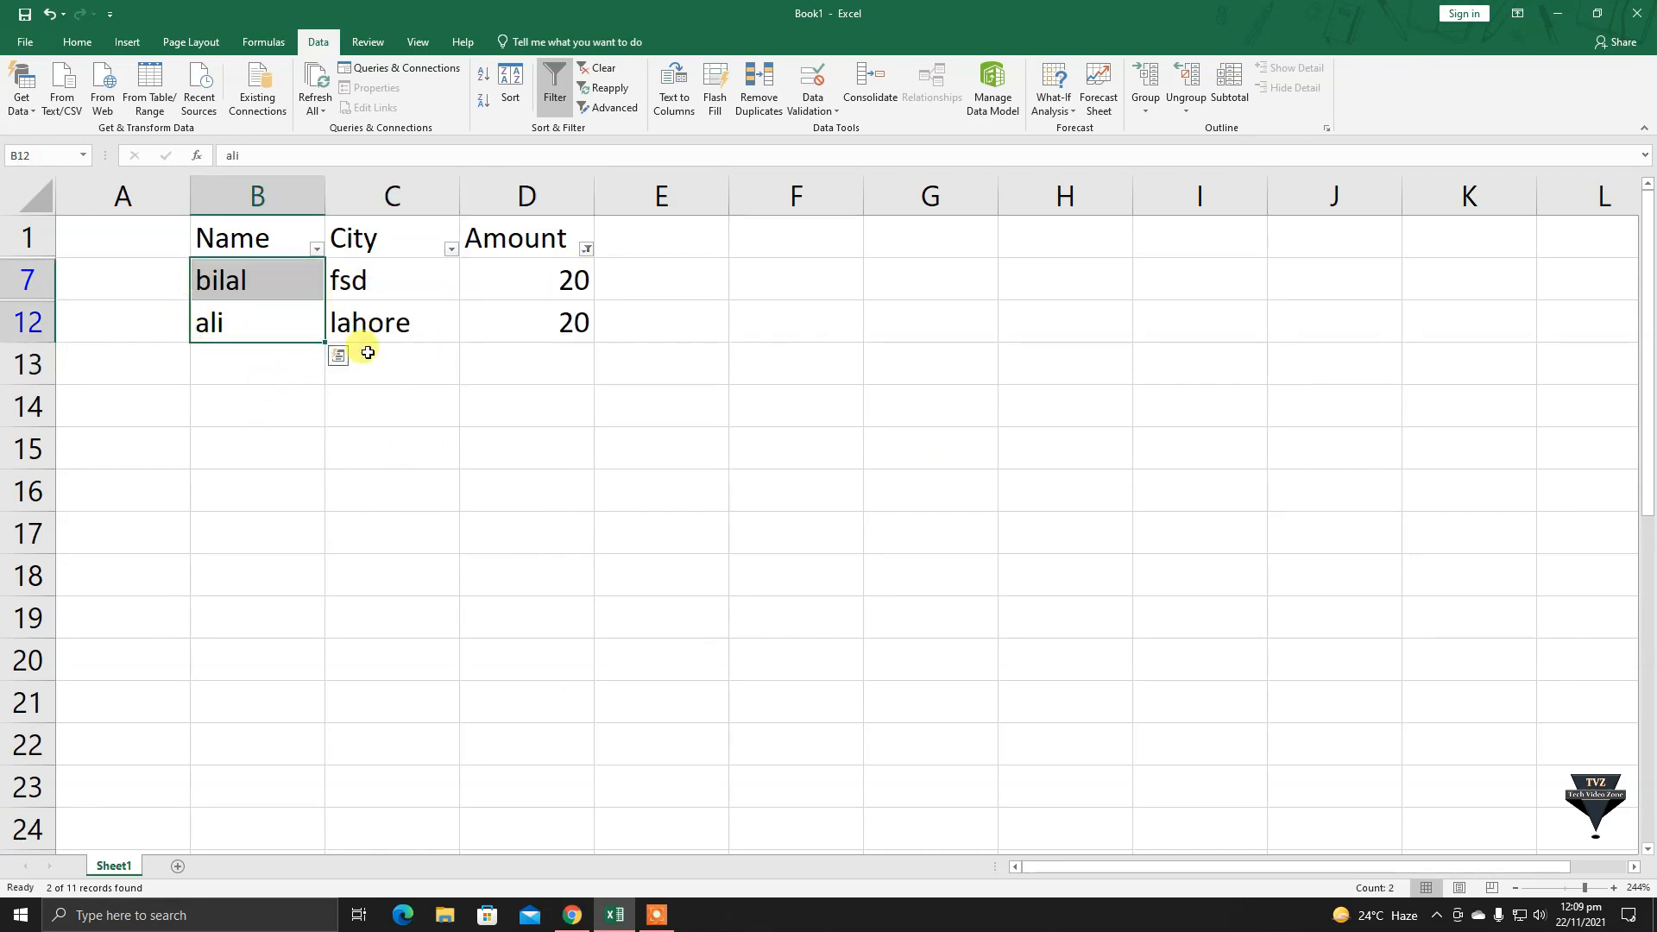
left_click_drag(376, 343, 380, 262)
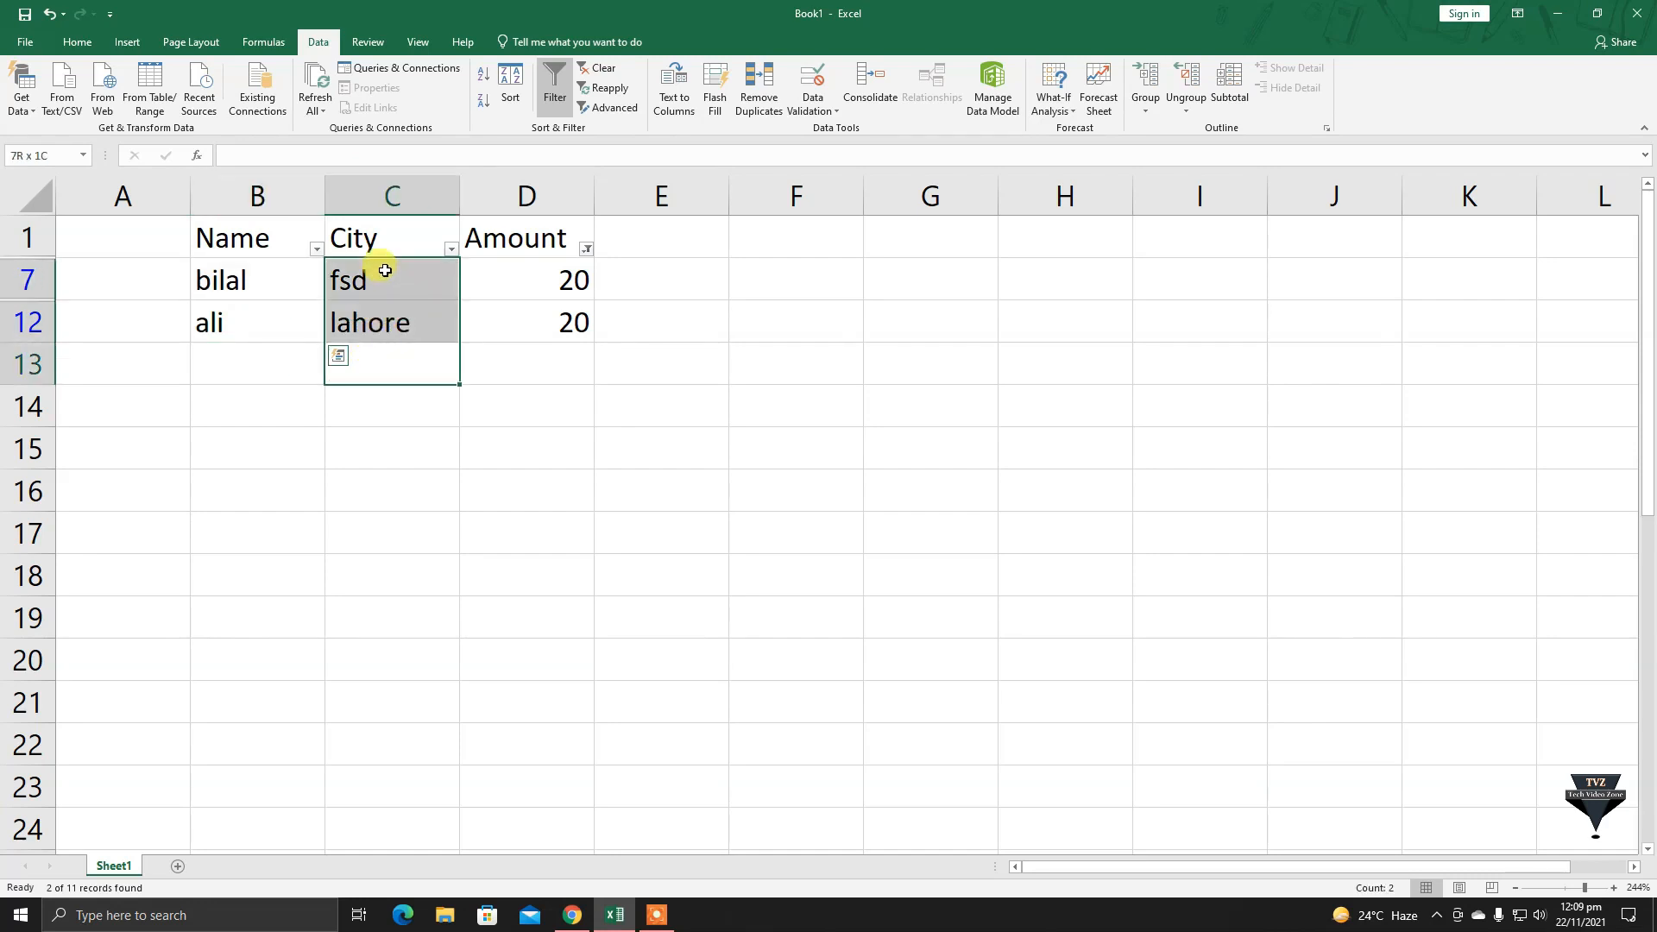
left_click(587, 392)
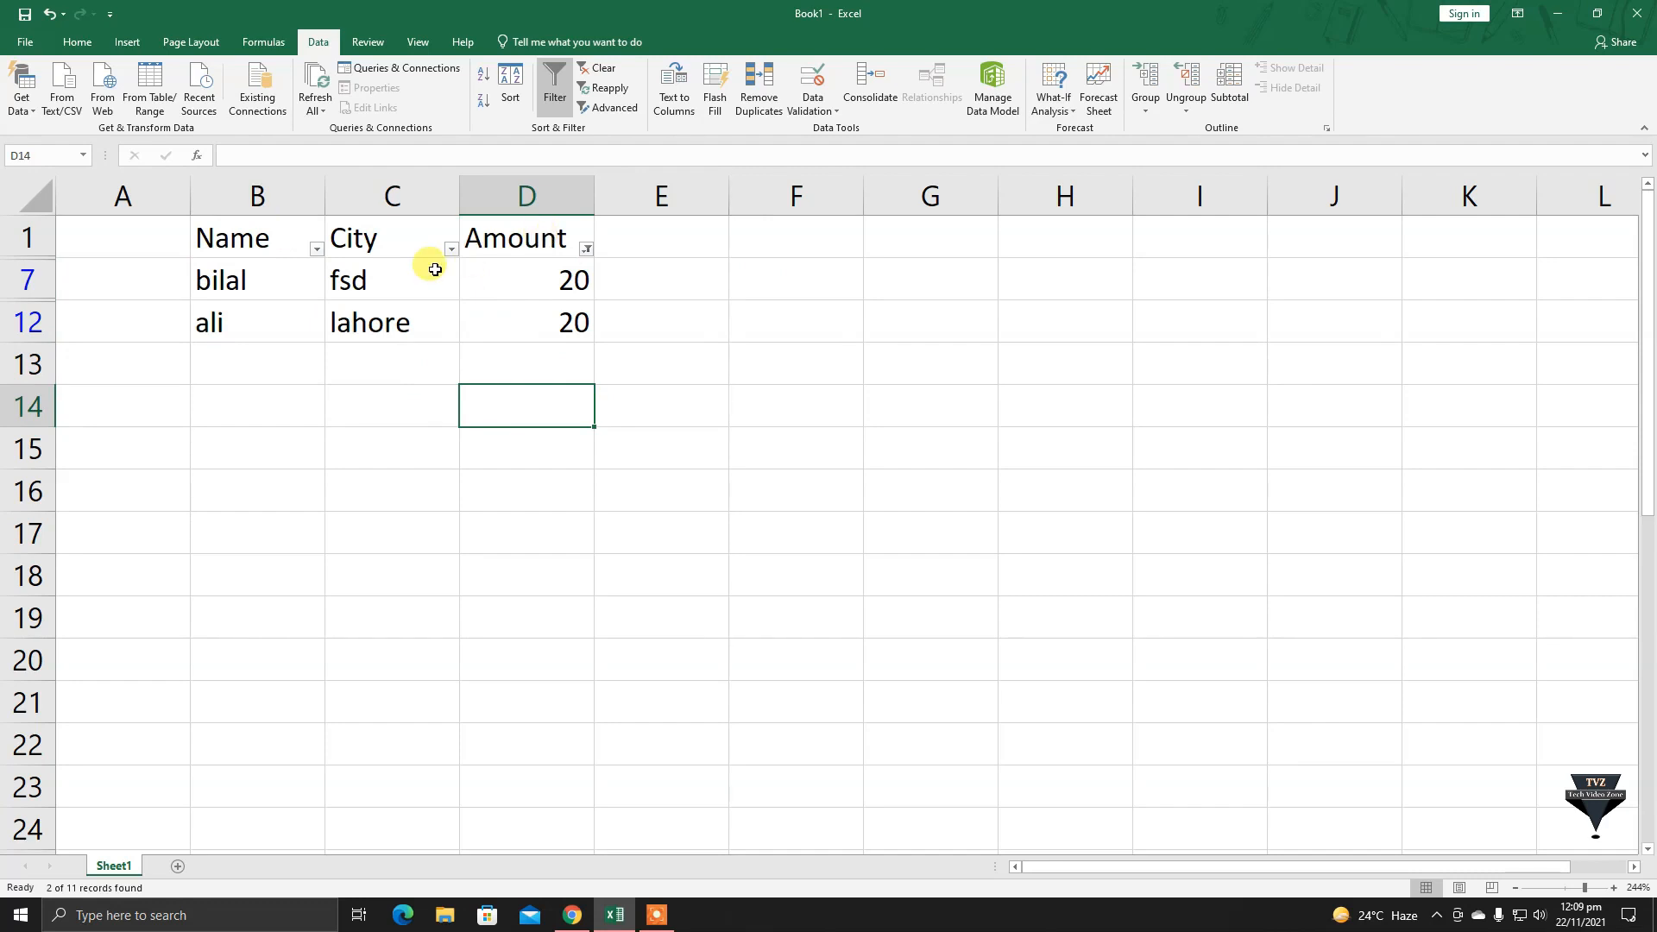
Reselect all amounts in the Amount column's filter so that every row is shown.
left_click(585, 250)
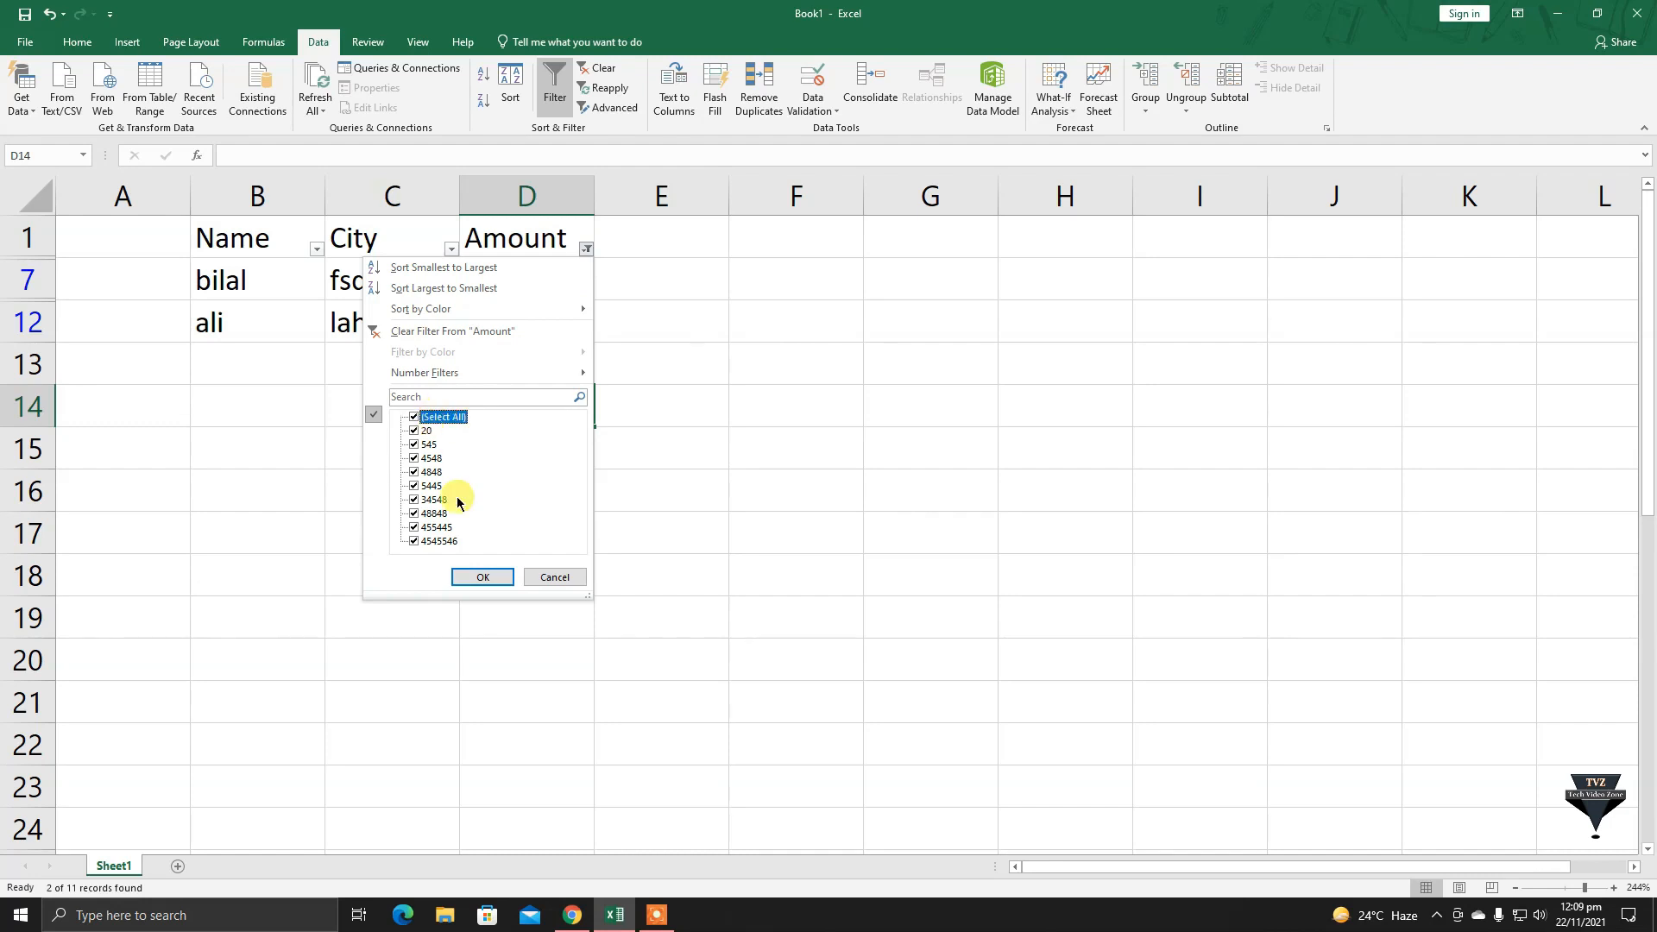
left_click(482, 576)
left_click(697, 351)
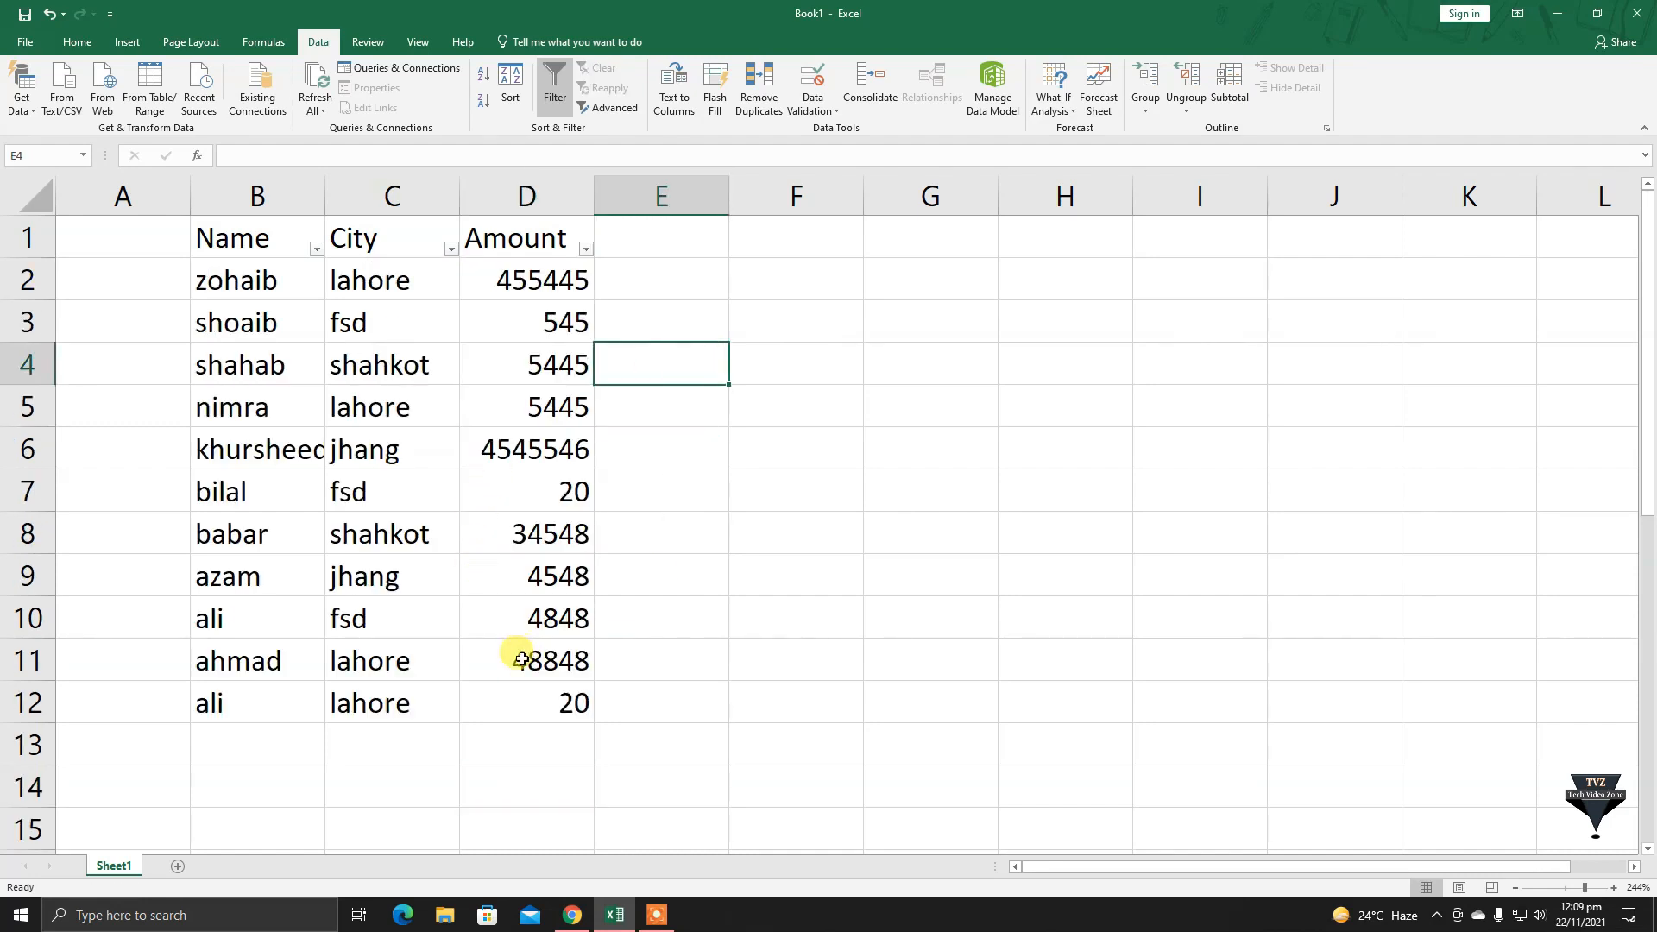
left_click(522, 690)
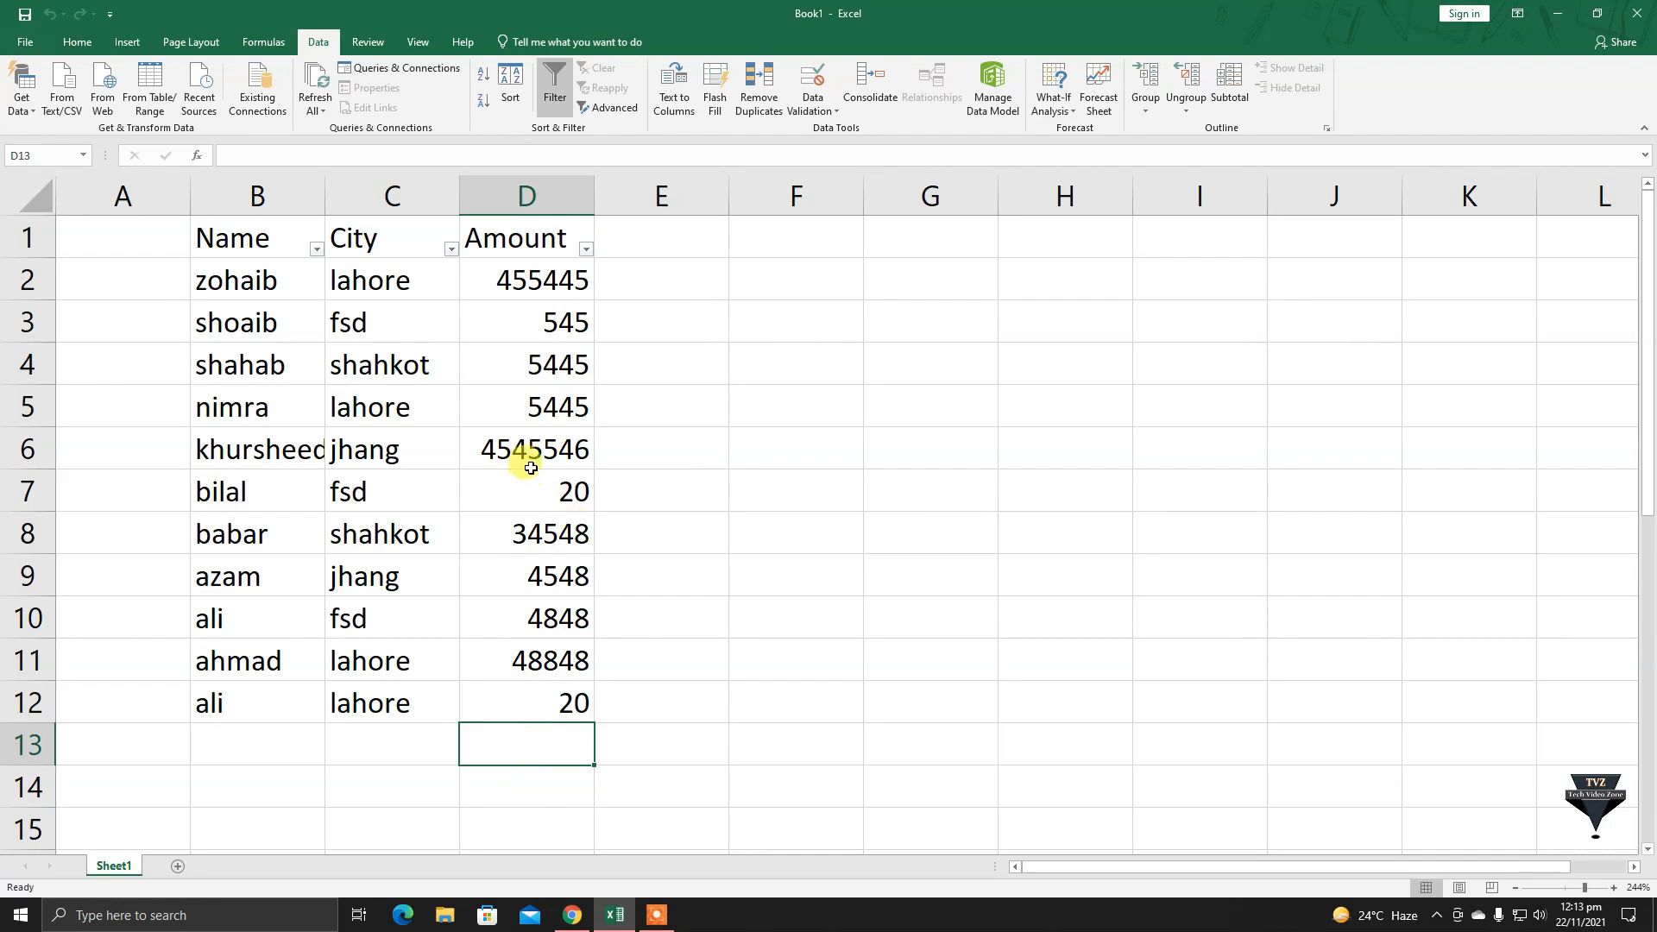
left_click(1222, 90)
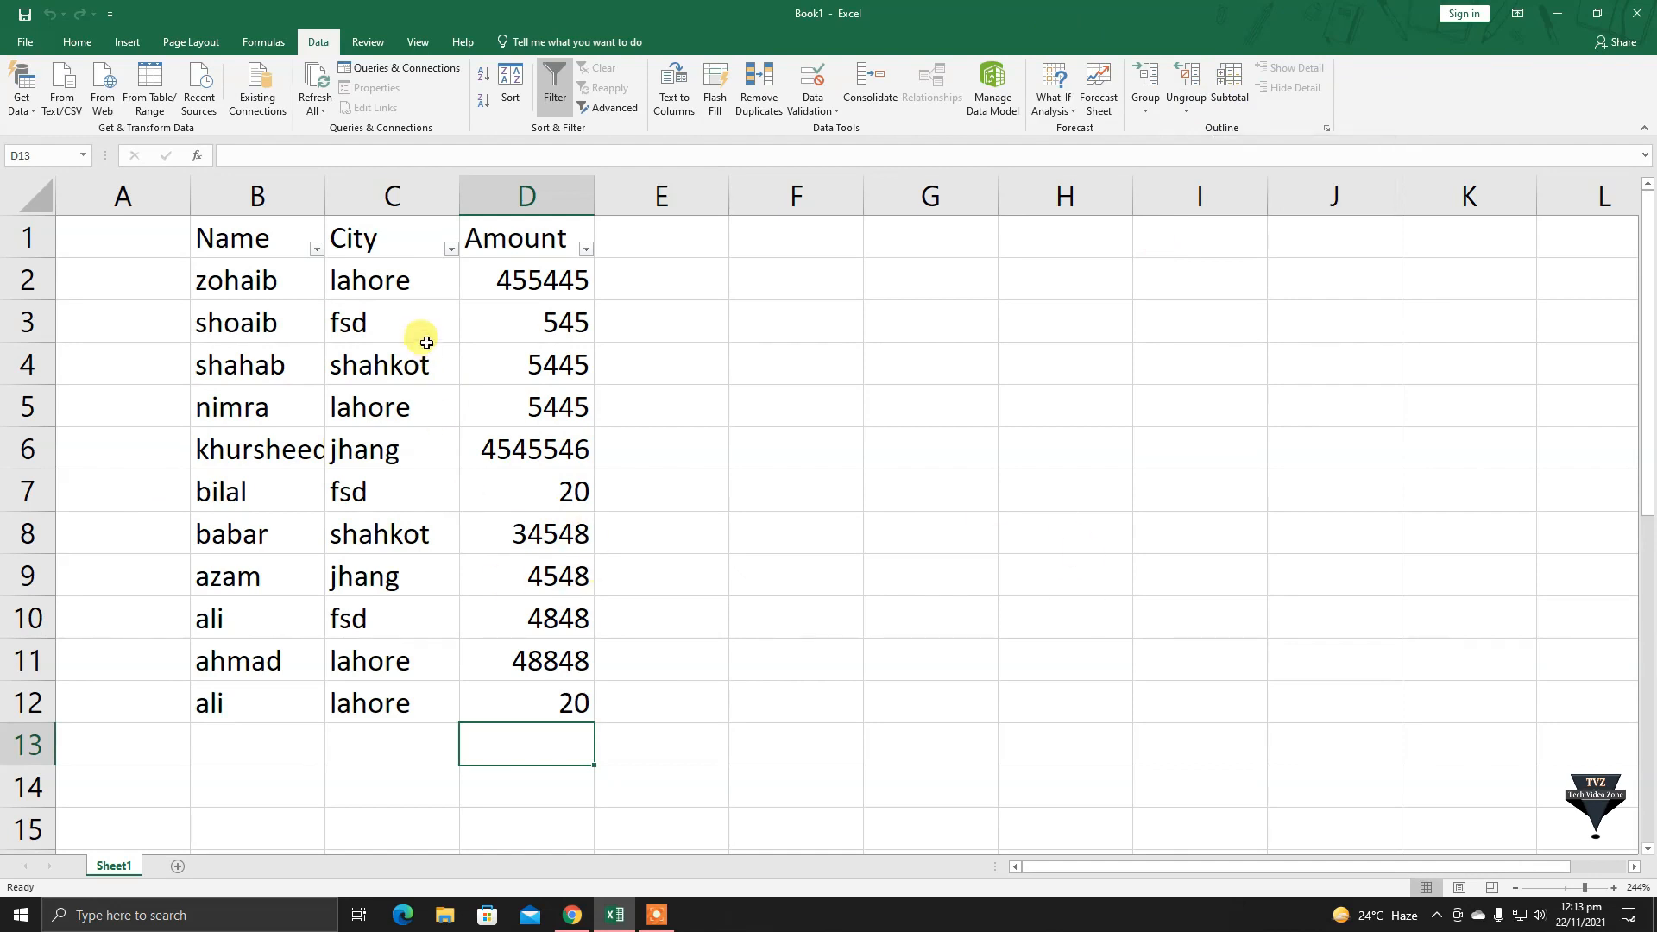
Filter the City column to fsd only and go through the amounts of the matching rows.
left_click(449, 249)
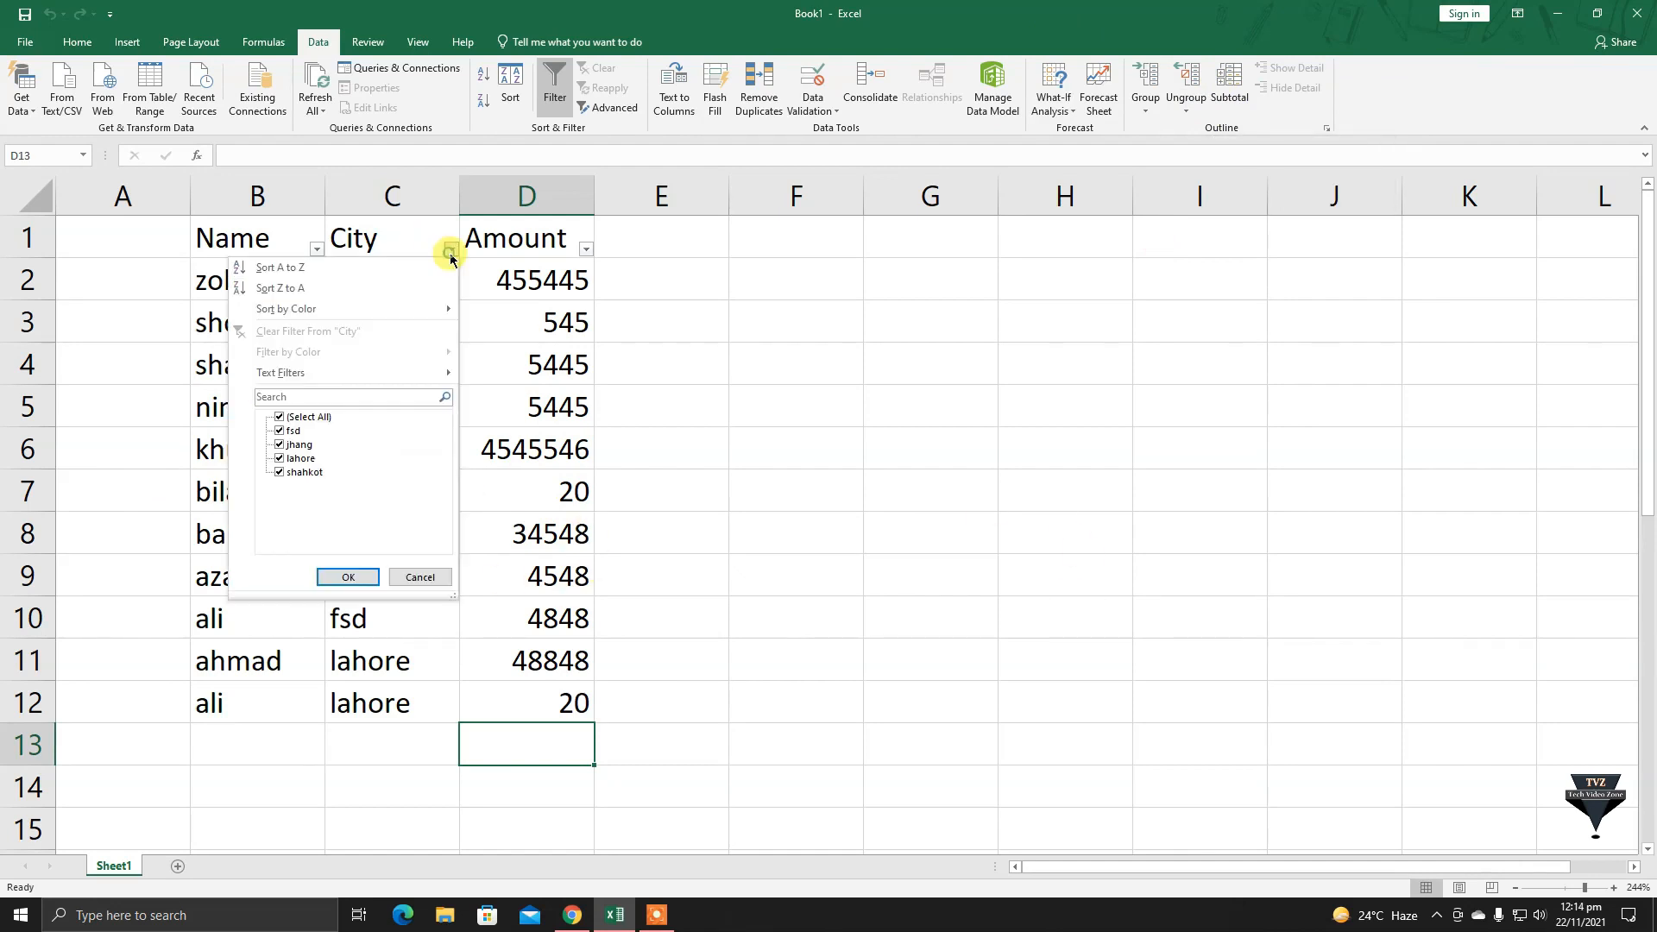
left_click(295, 430)
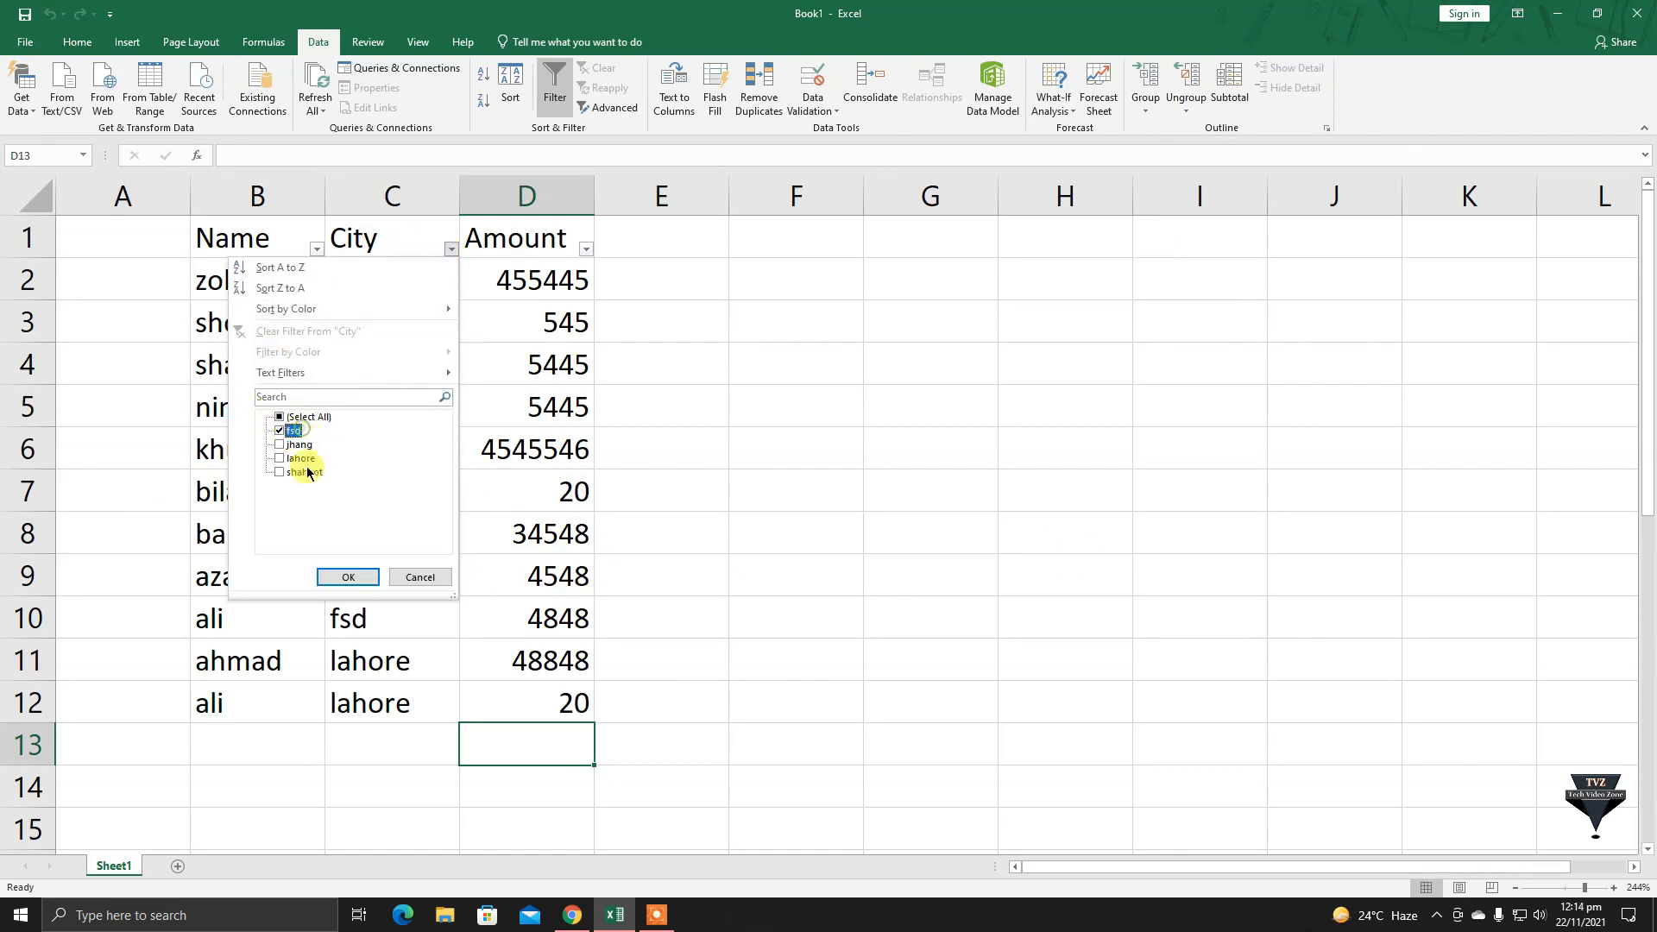
left_click(348, 577)
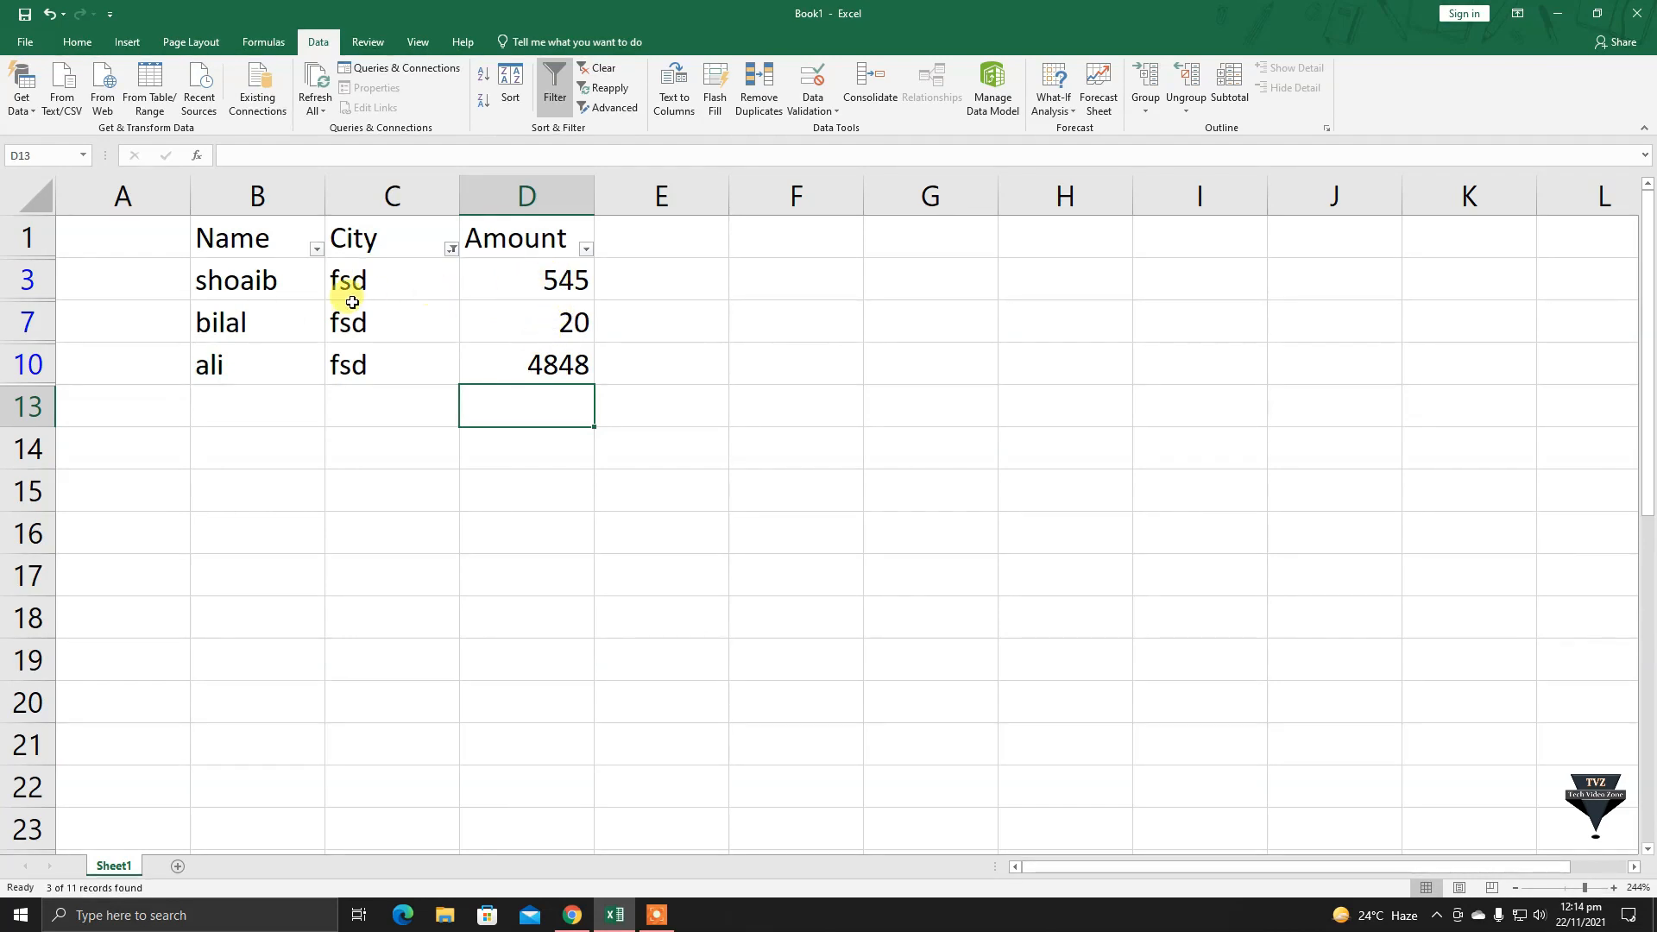
left_click(557, 292)
left_click(566, 362)
left_click(562, 285)
left_click(567, 307)
left_click(564, 358)
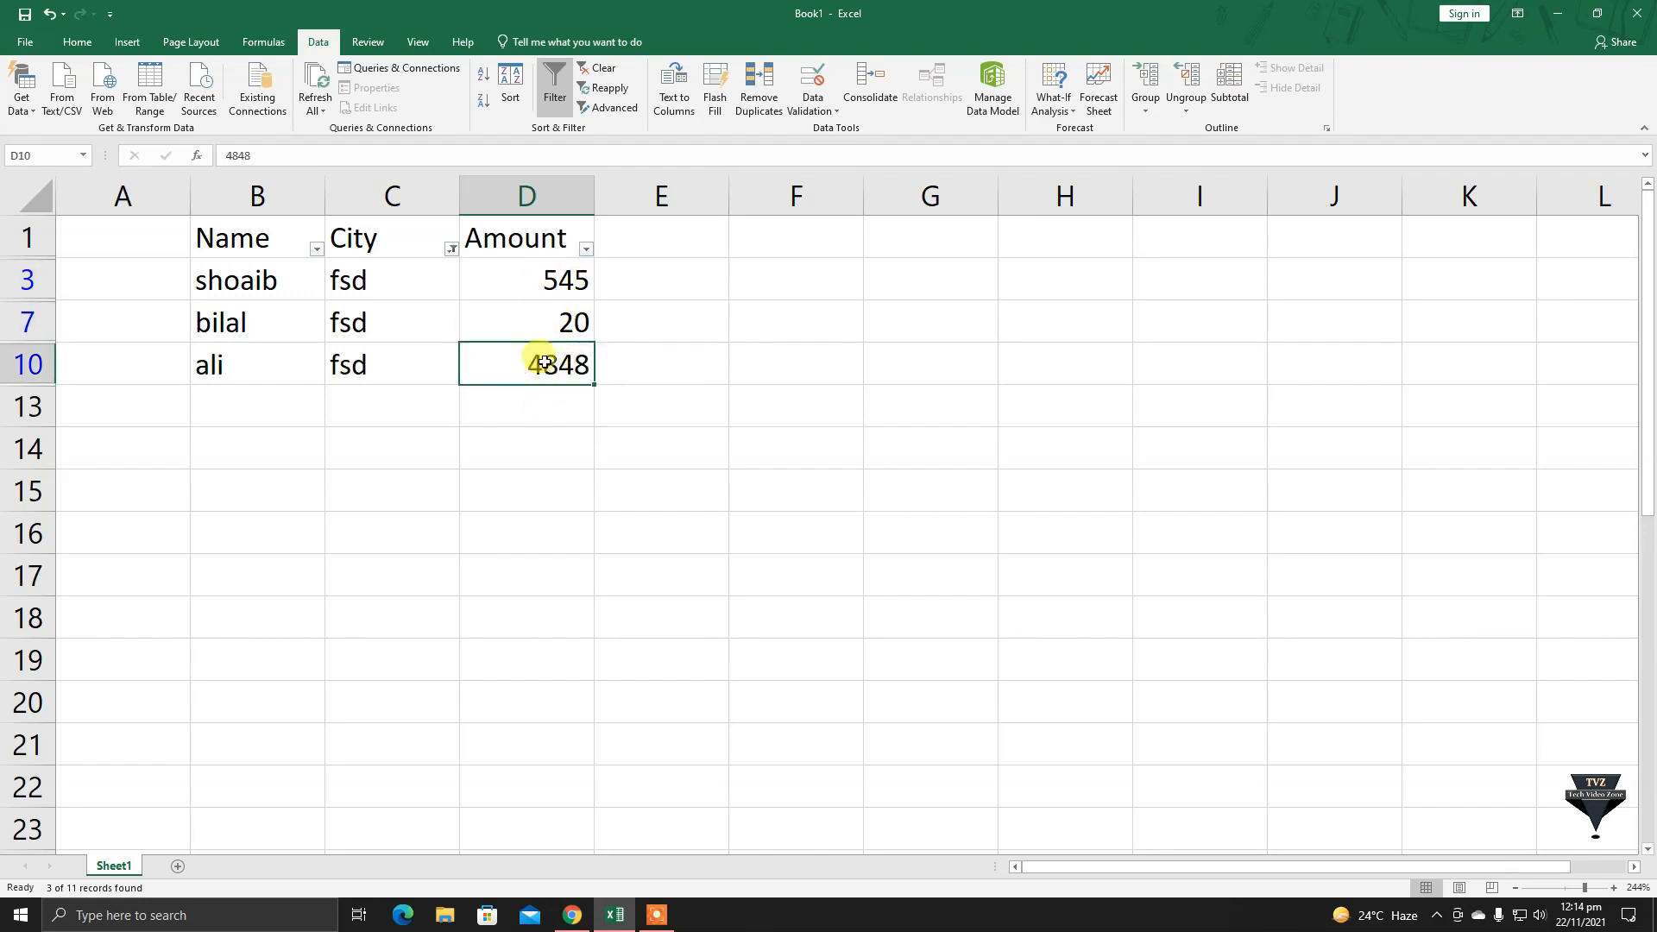
left_click(525, 407)
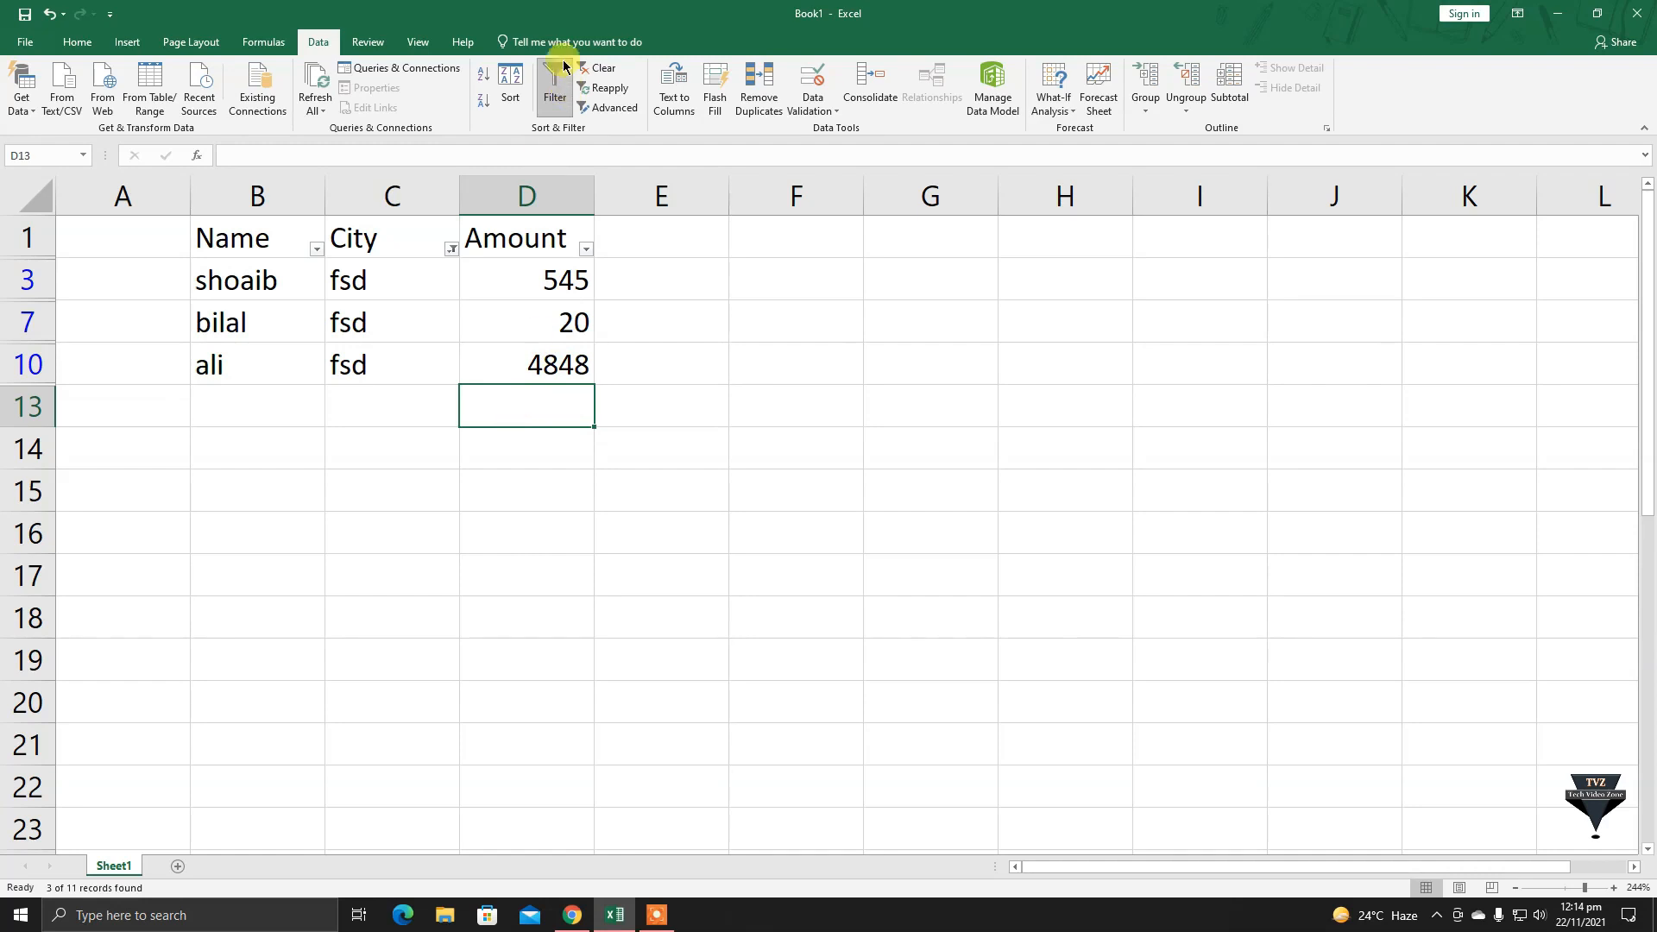
Add subtotals to the filtered table at each change in Amount, using Sum and adding the subtotal to Amount.
left_click(1245, 91)
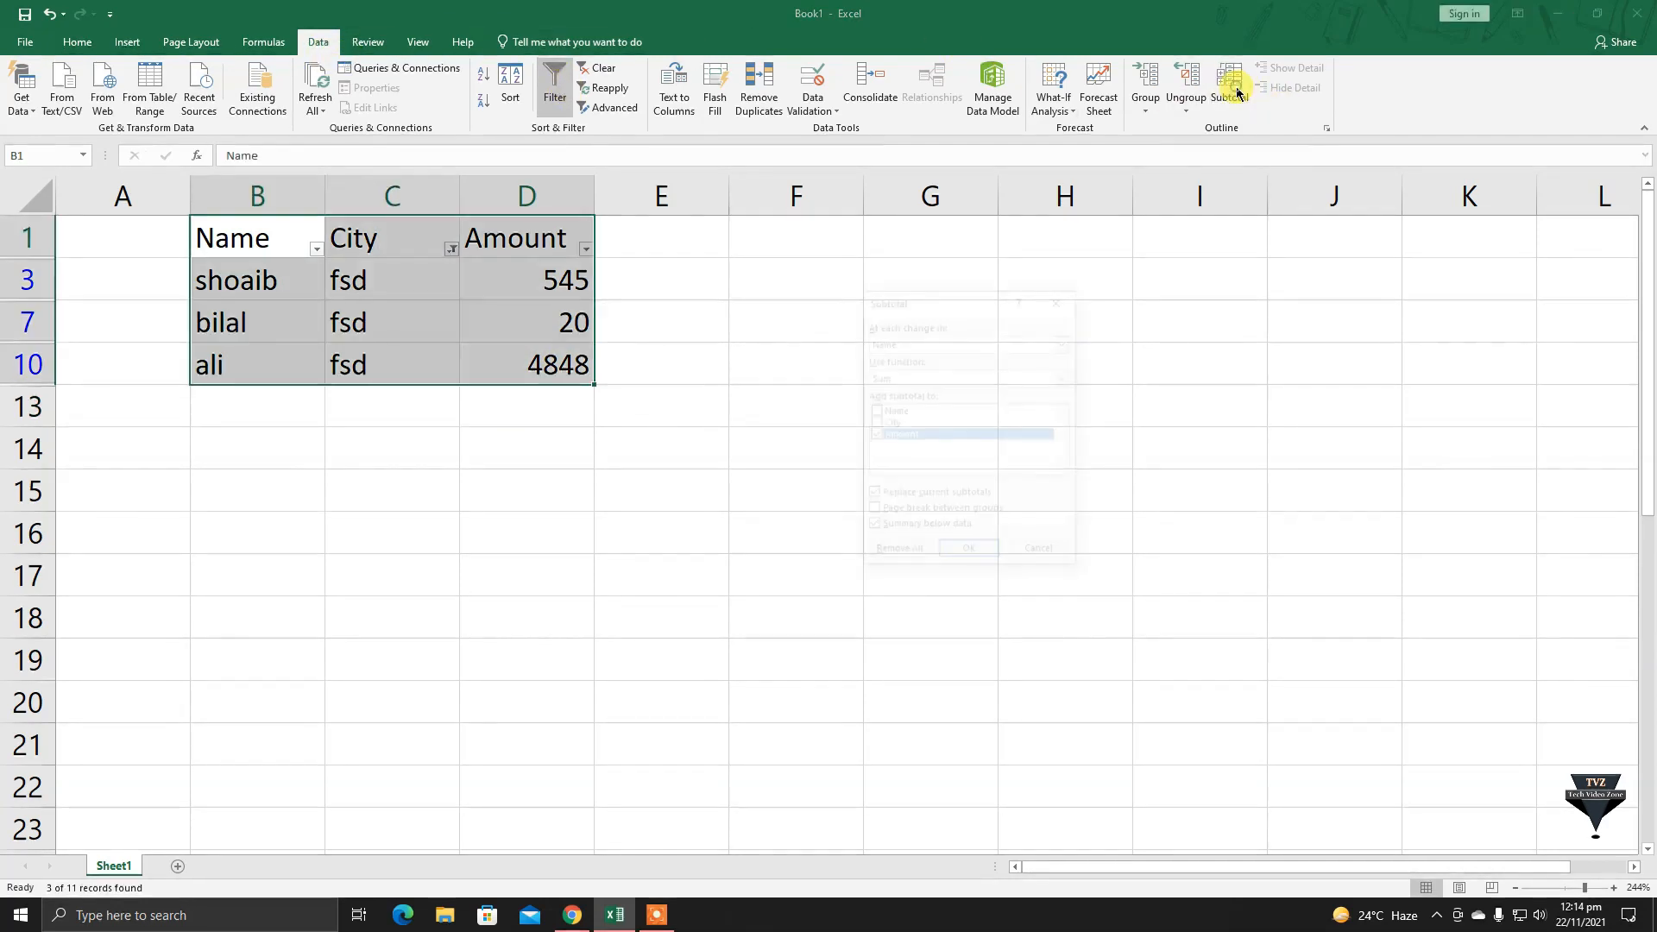
left_click_drag(947, 304, 724, 297)
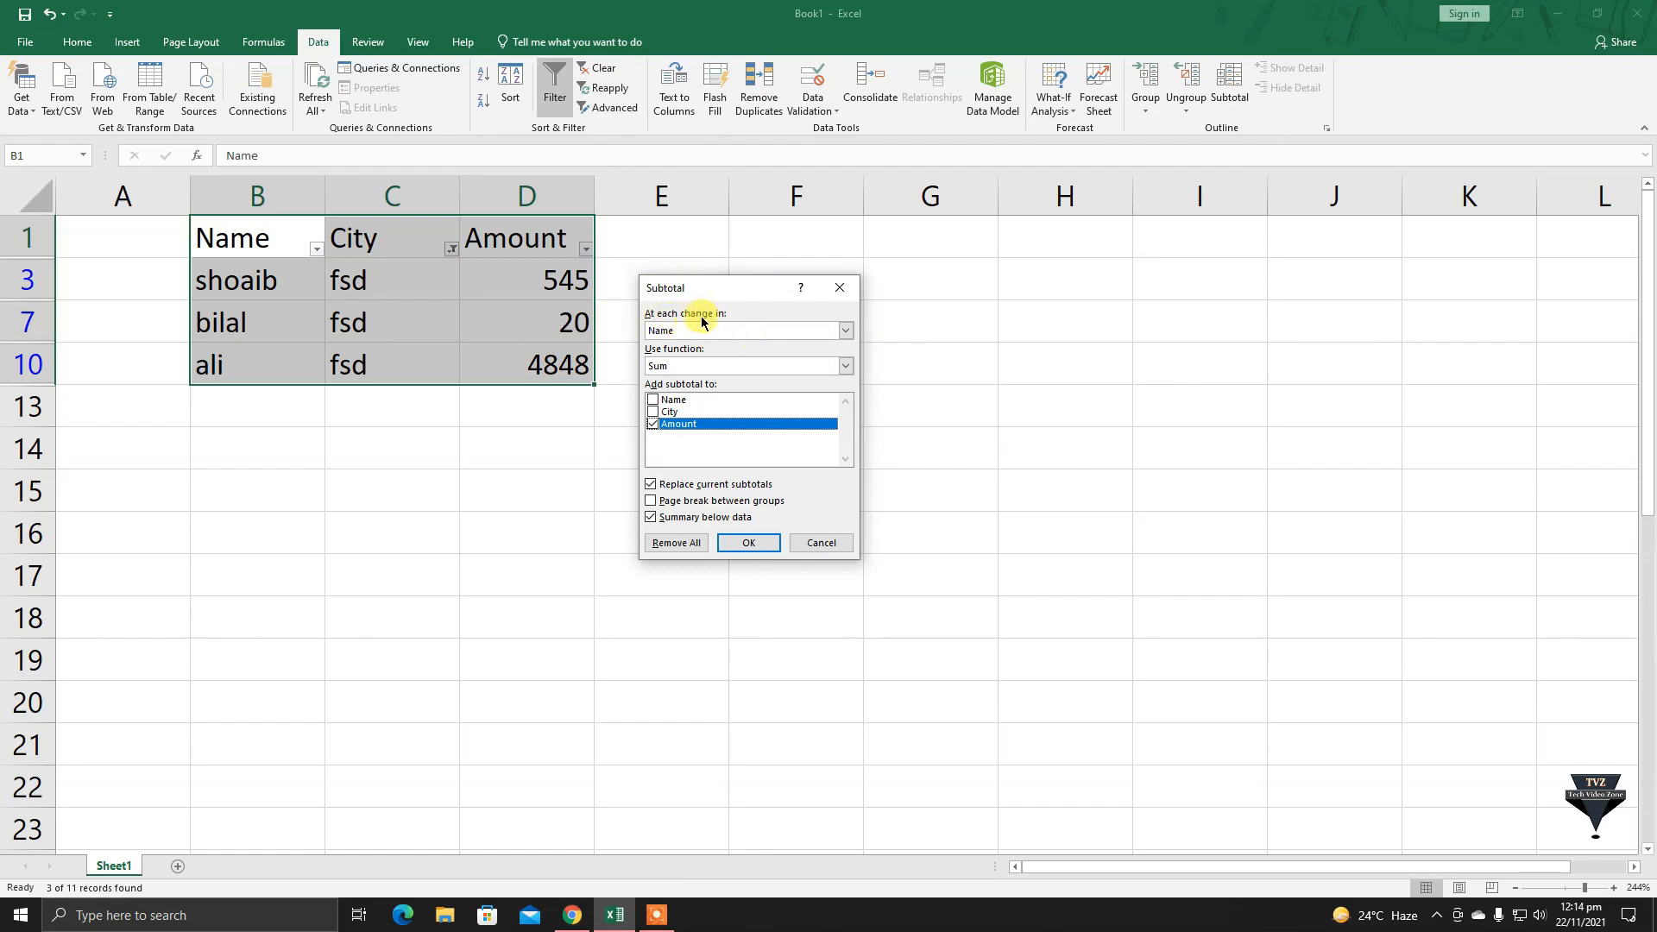
left_click(844, 330)
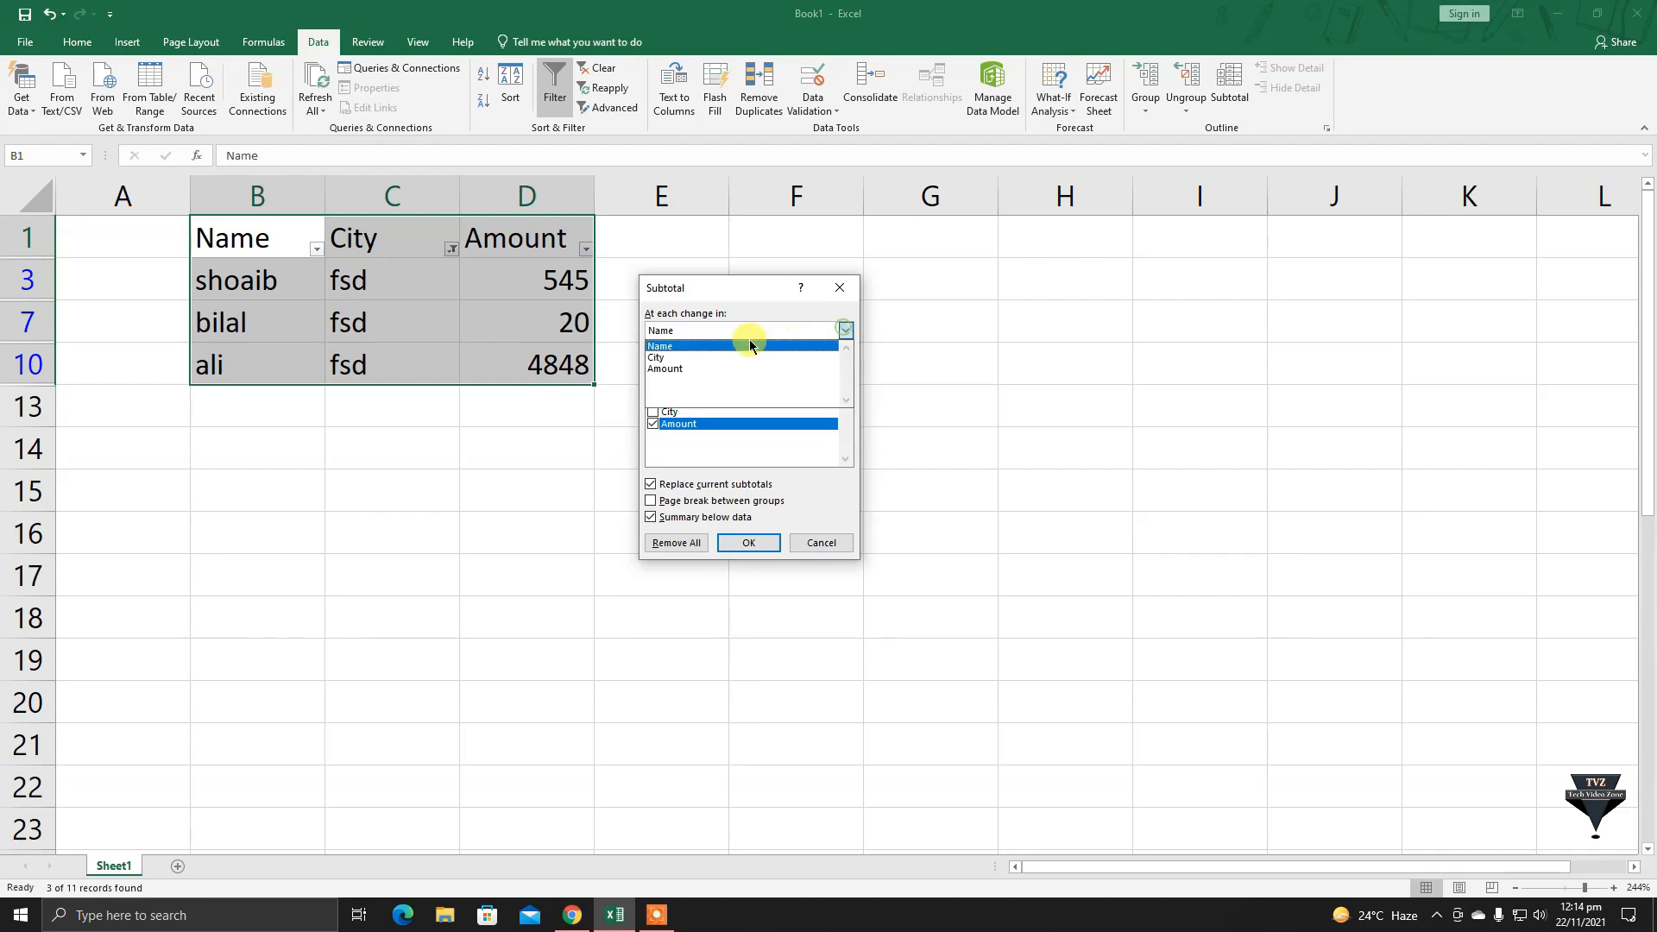
left_click(667, 369)
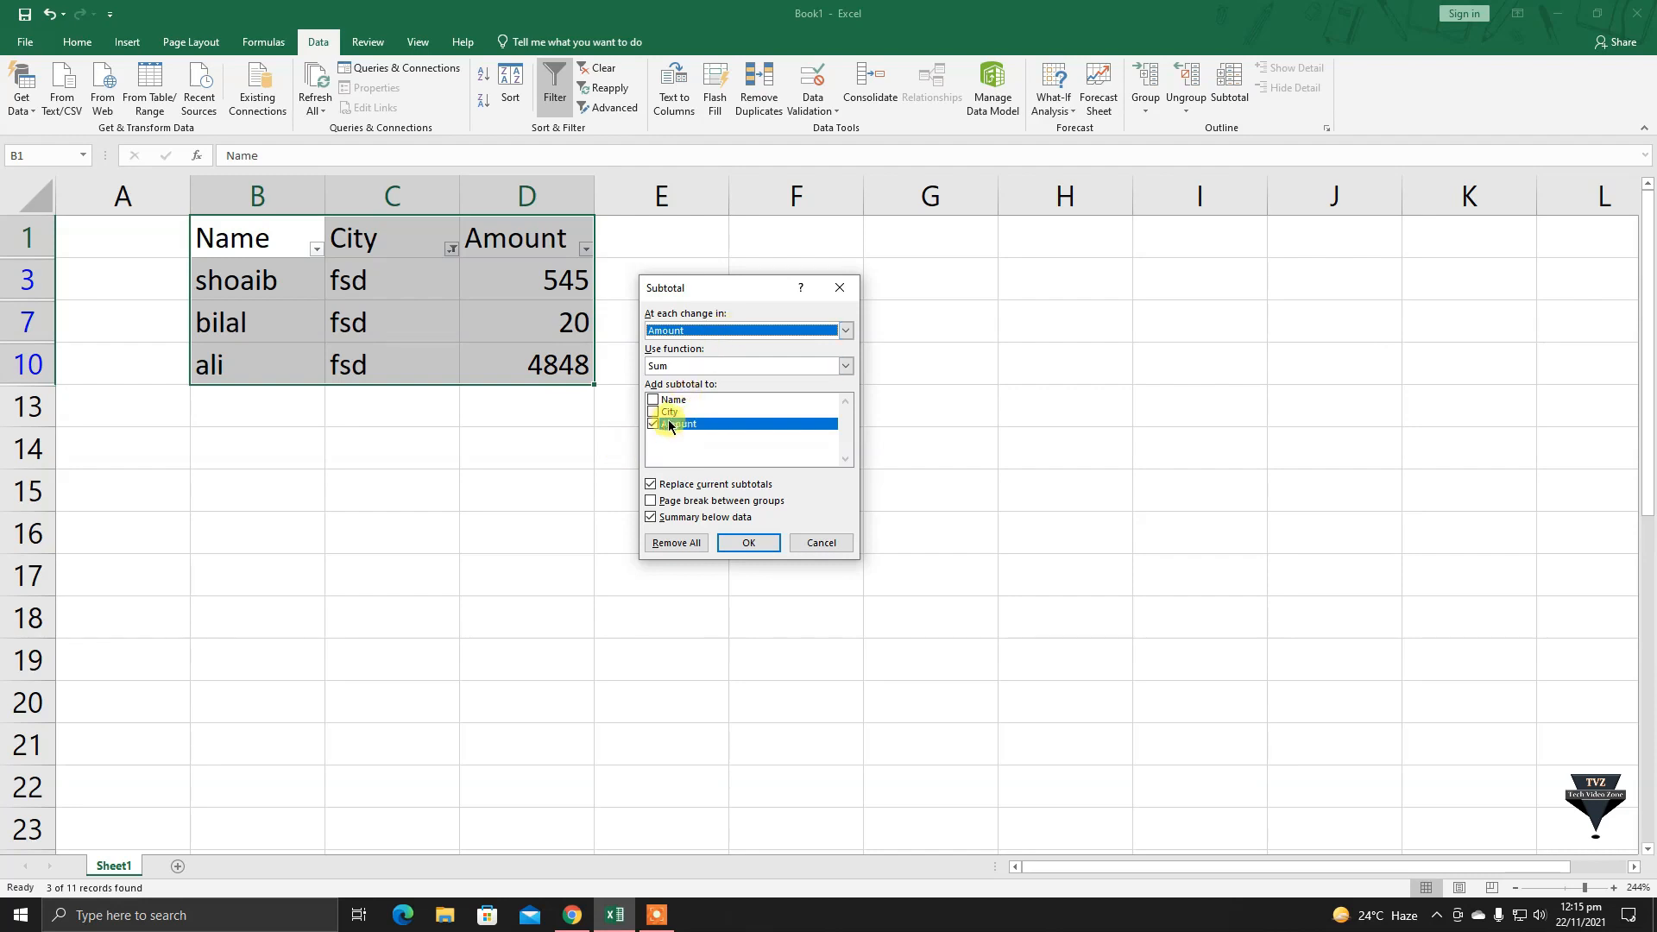
left_click(845, 366)
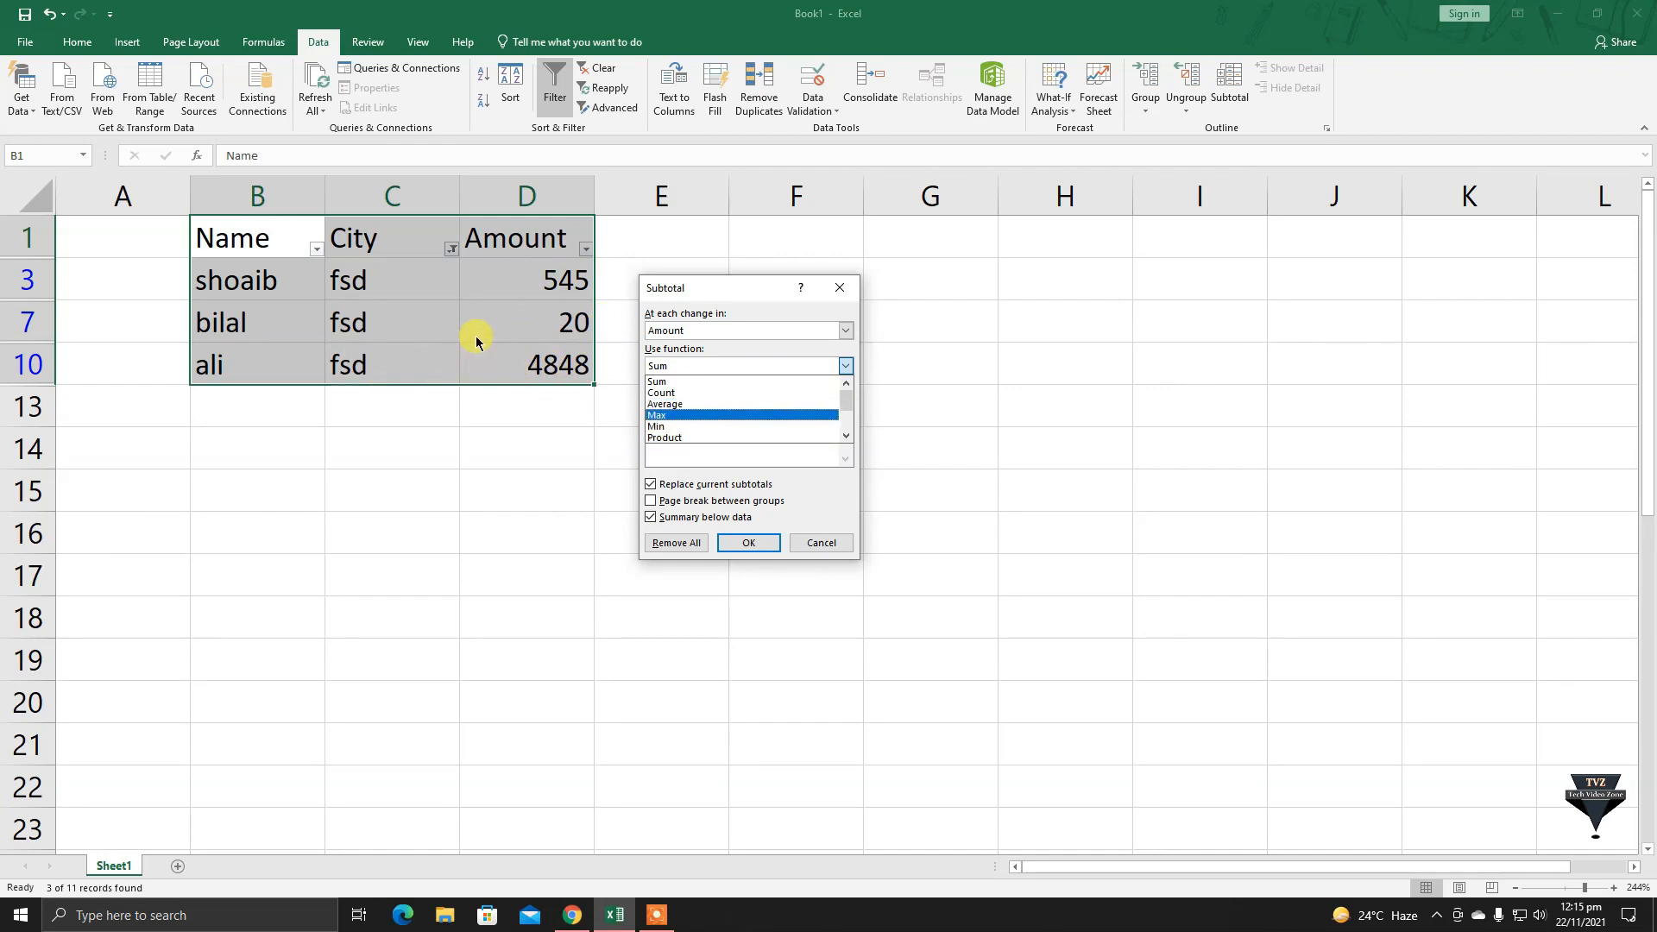
left_click(660, 383)
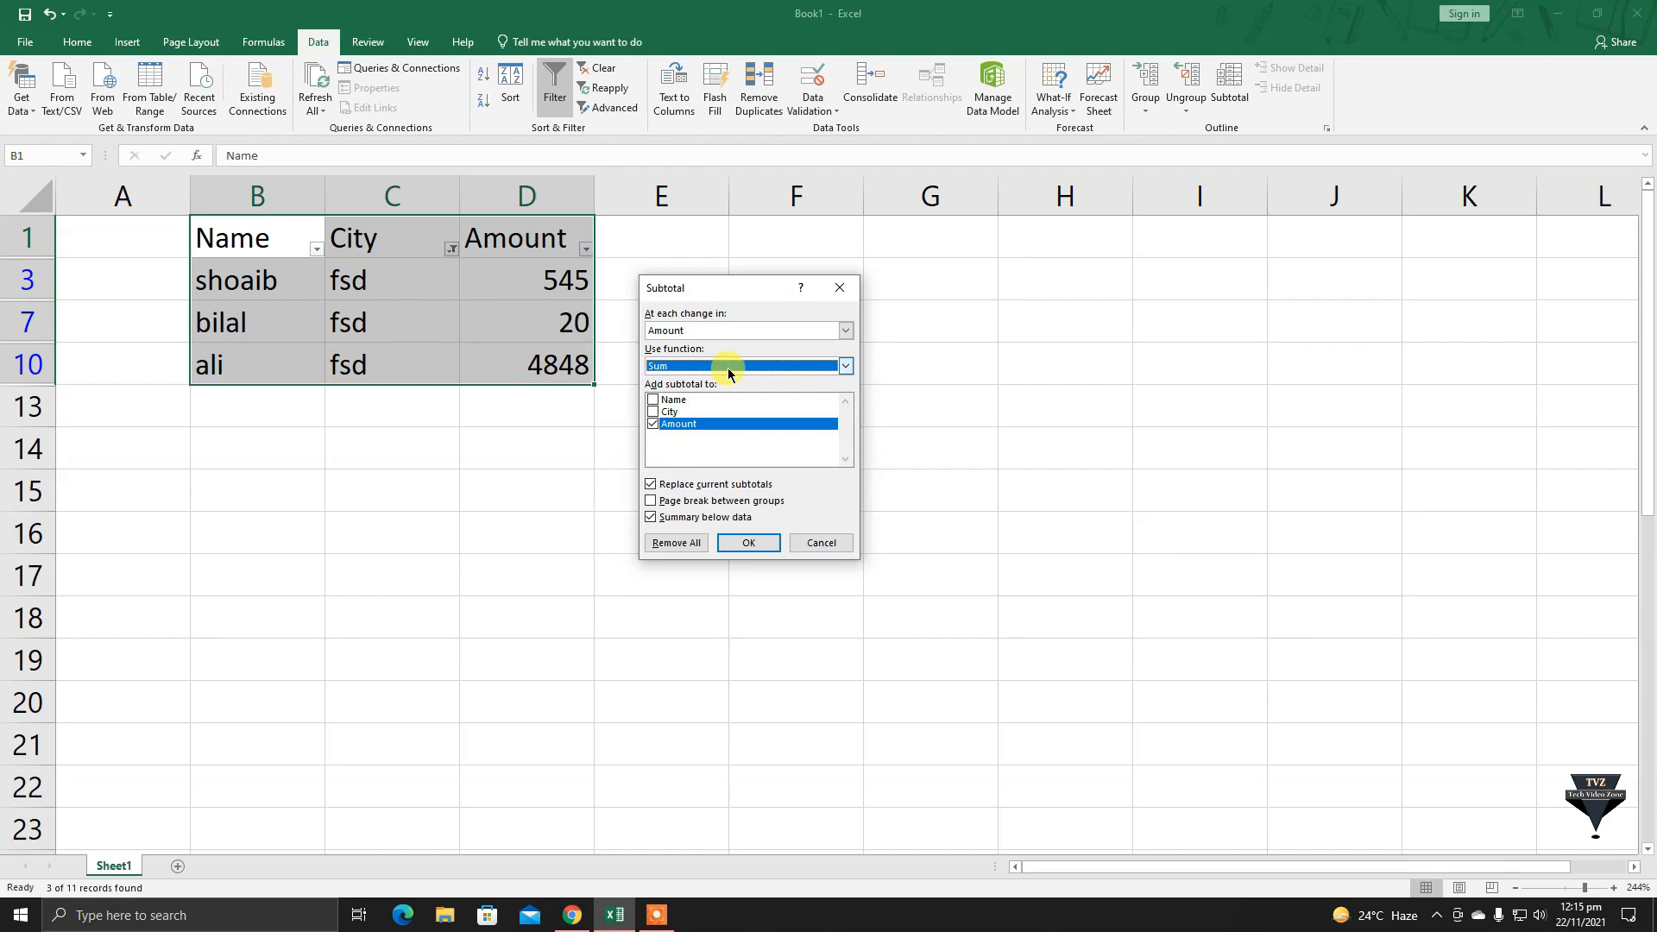
left_click(762, 542)
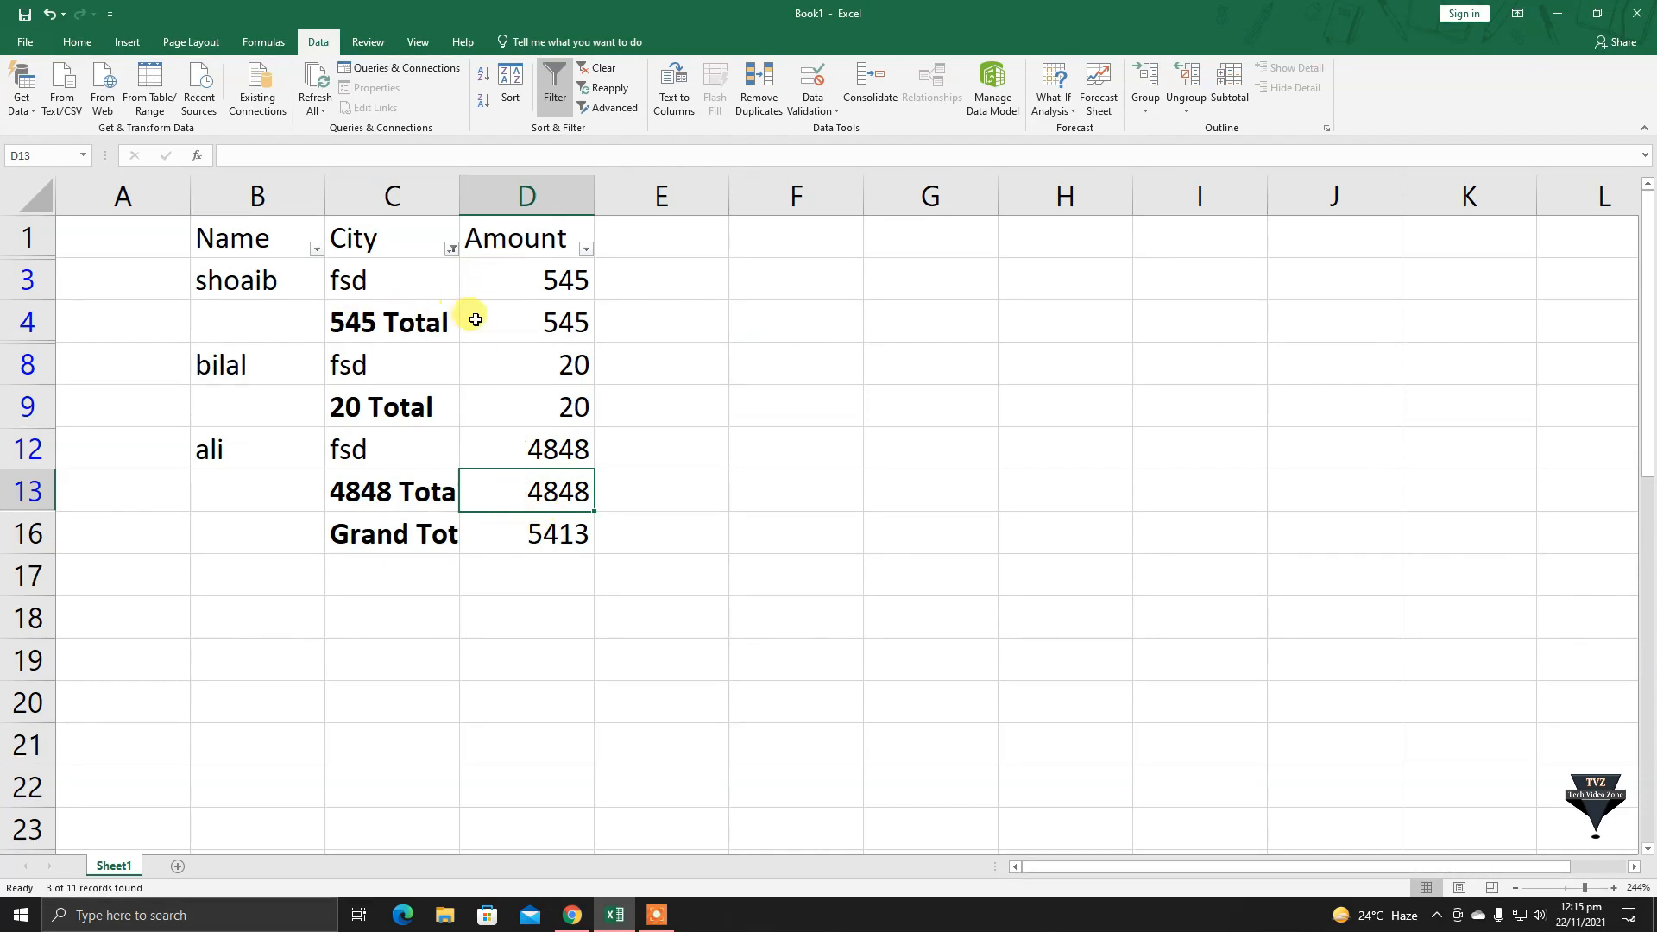
Check the grand total in the Amount column, then remove all subtotals from the table.
left_click(449, 250)
left_click(450, 251)
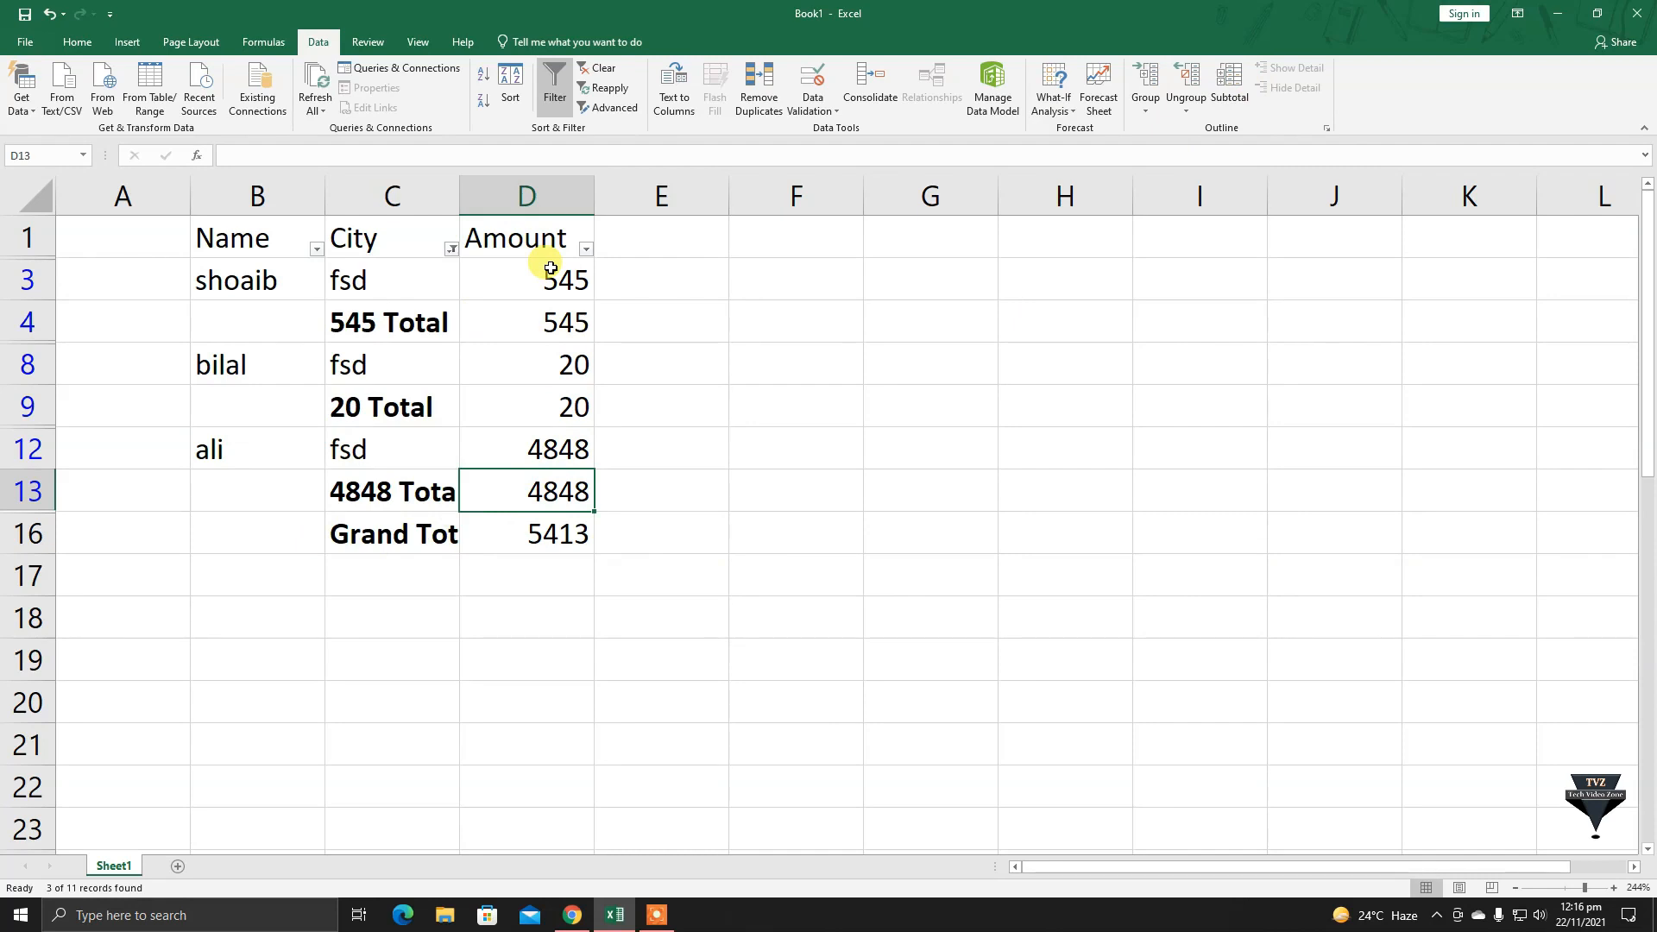
left_click(543, 536)
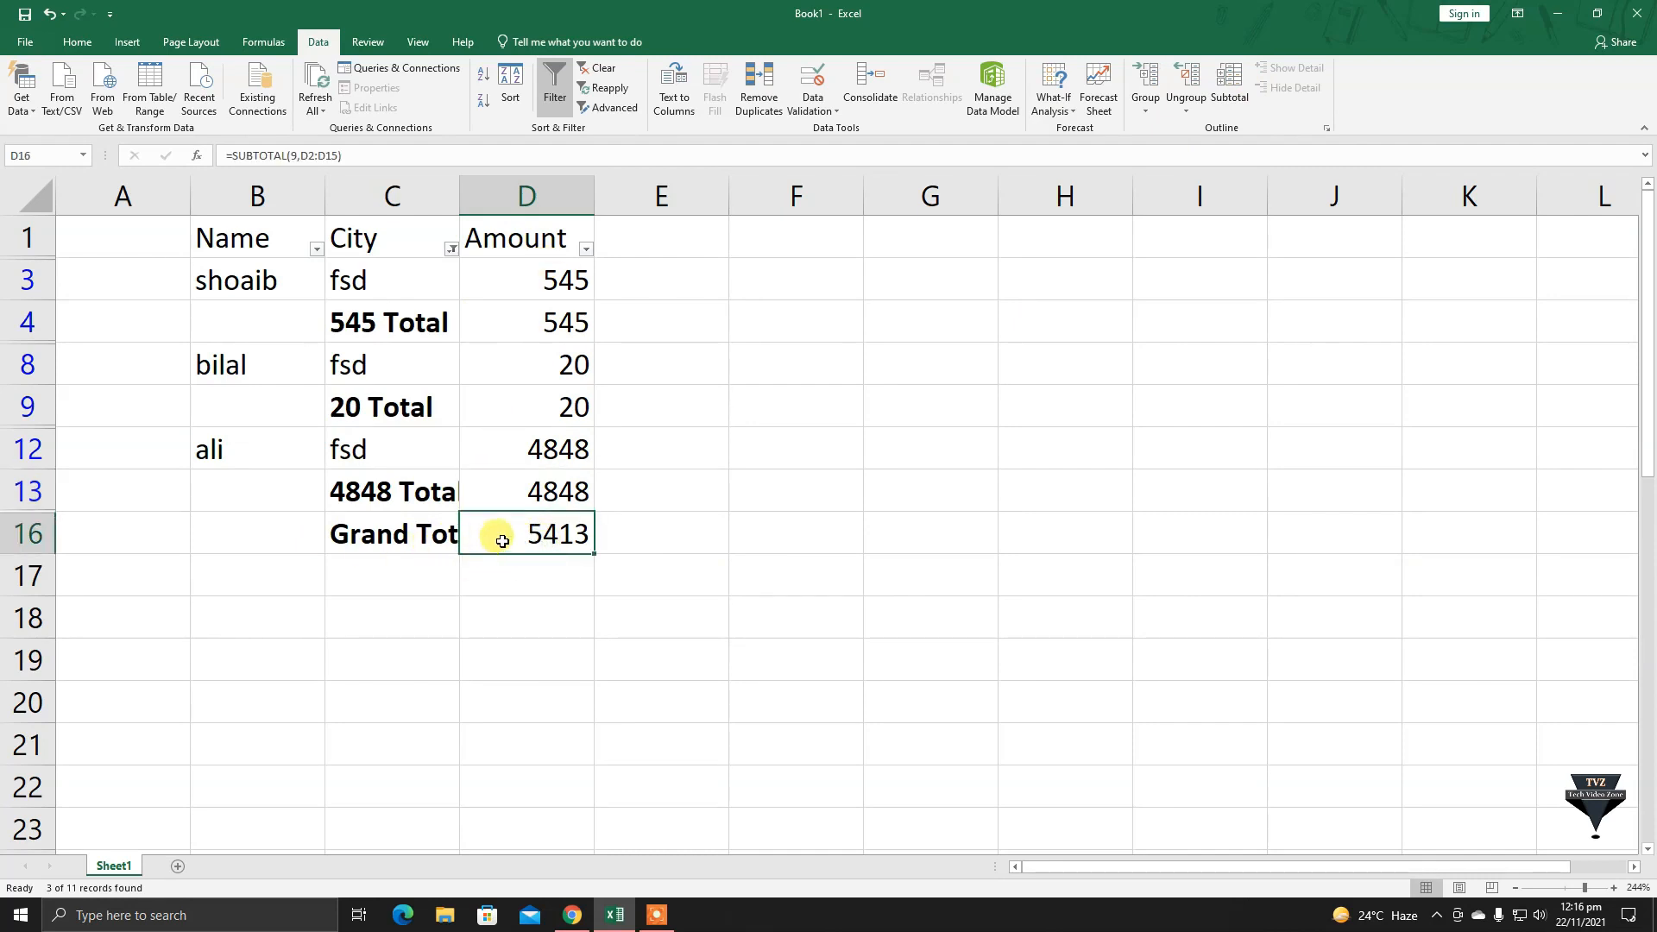
left_click(1227, 82)
left_click(678, 542)
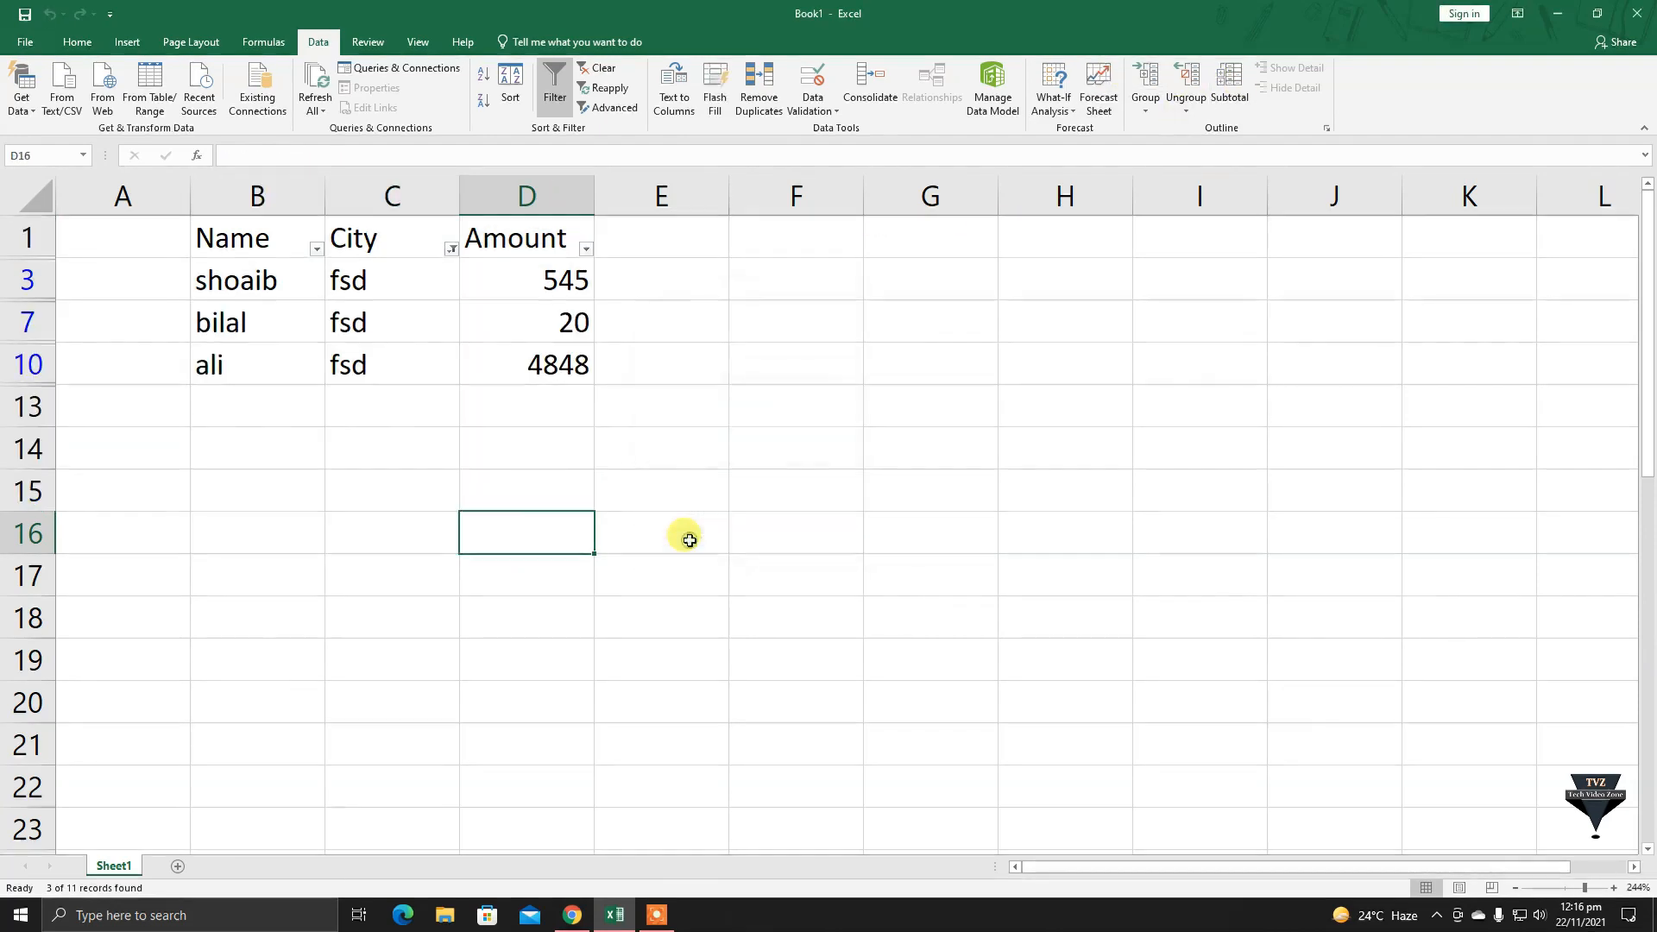
left_click(516, 356)
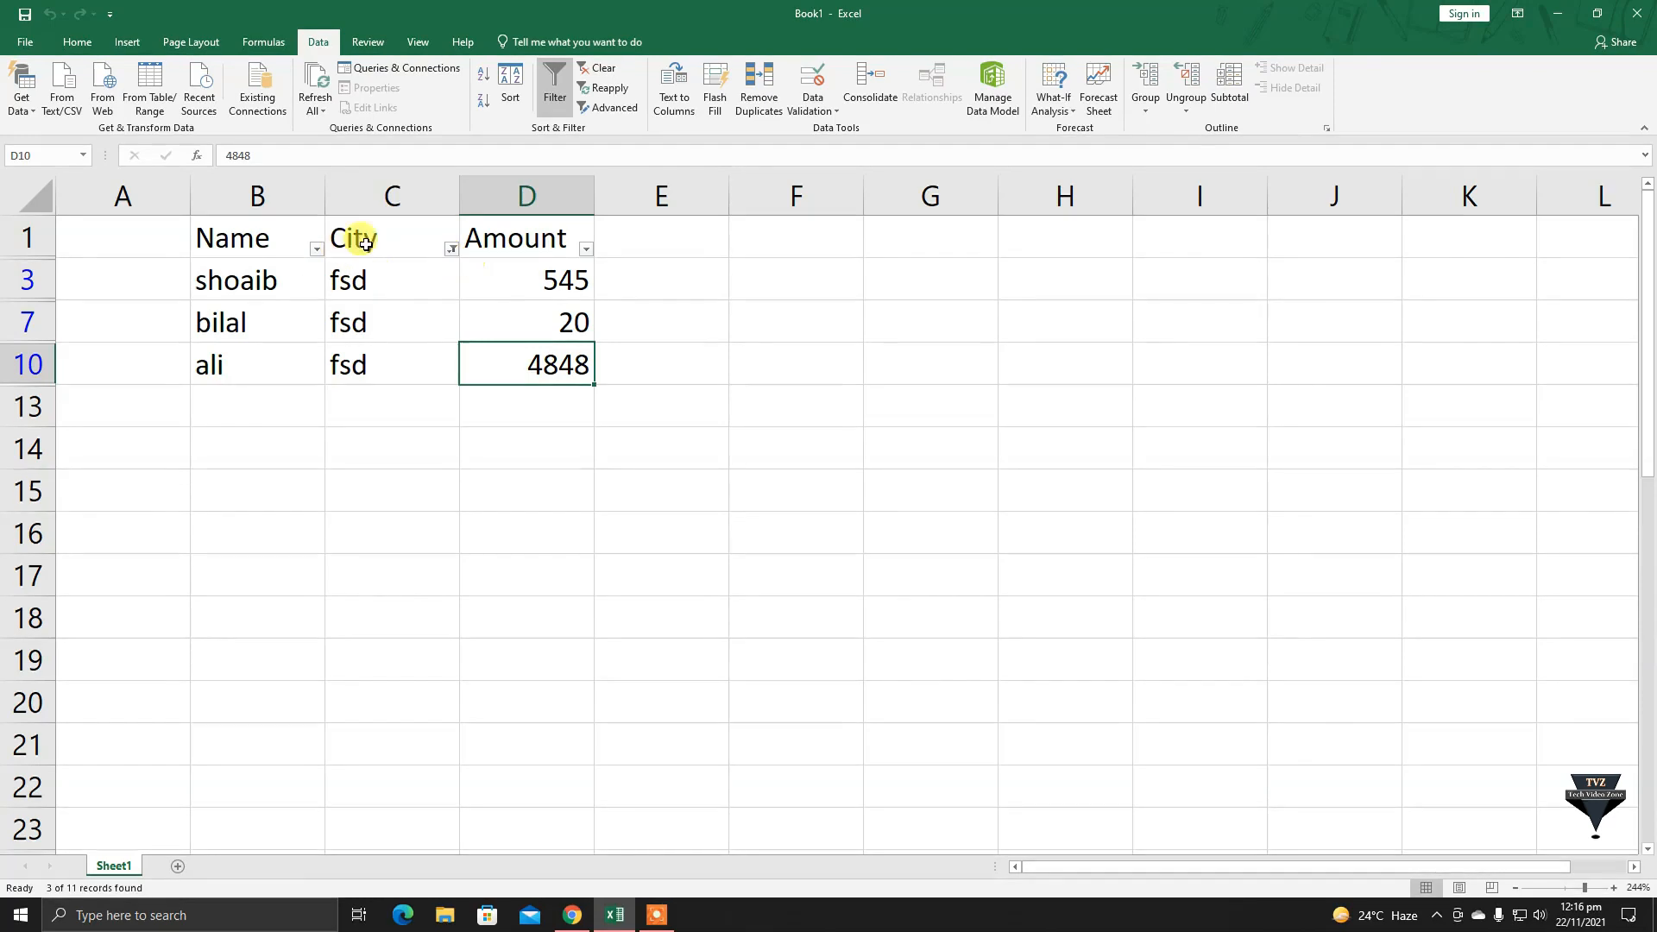
left_click(451, 249)
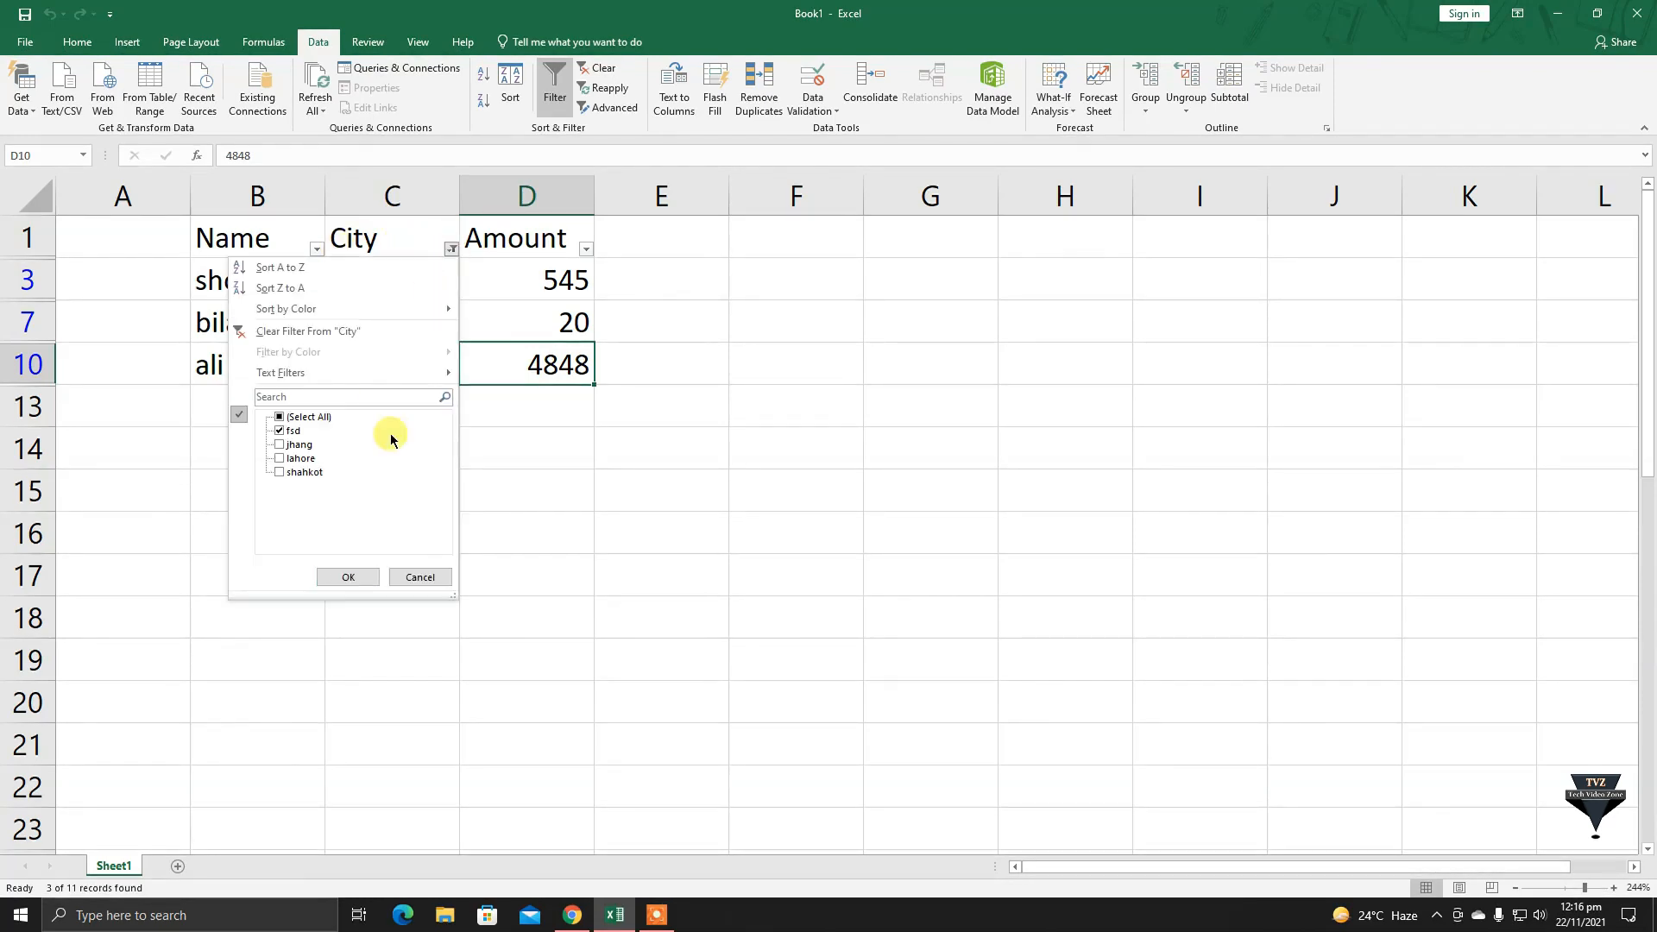
left_click(417, 572)
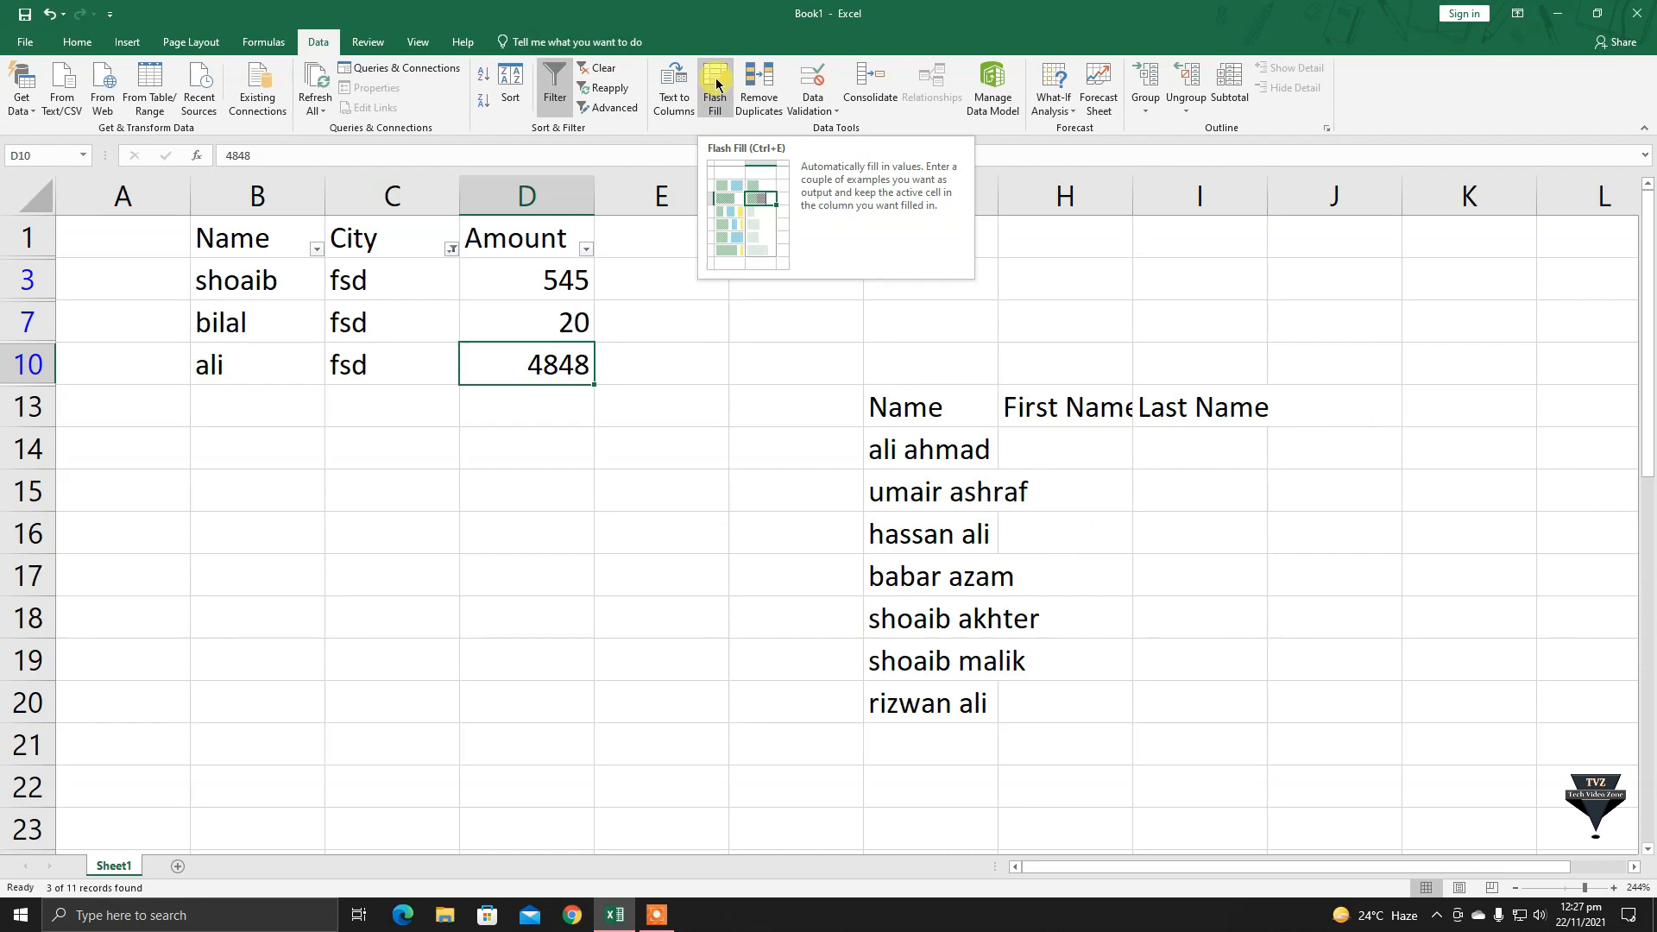
Examine the Name, First Name and Last Name headers of the full-name list in row 13.
mouse_move(954, 417)
left_mouse_down()
mouse_move(926, 696)
mouse_move(952, 399)
left_mouse_up()
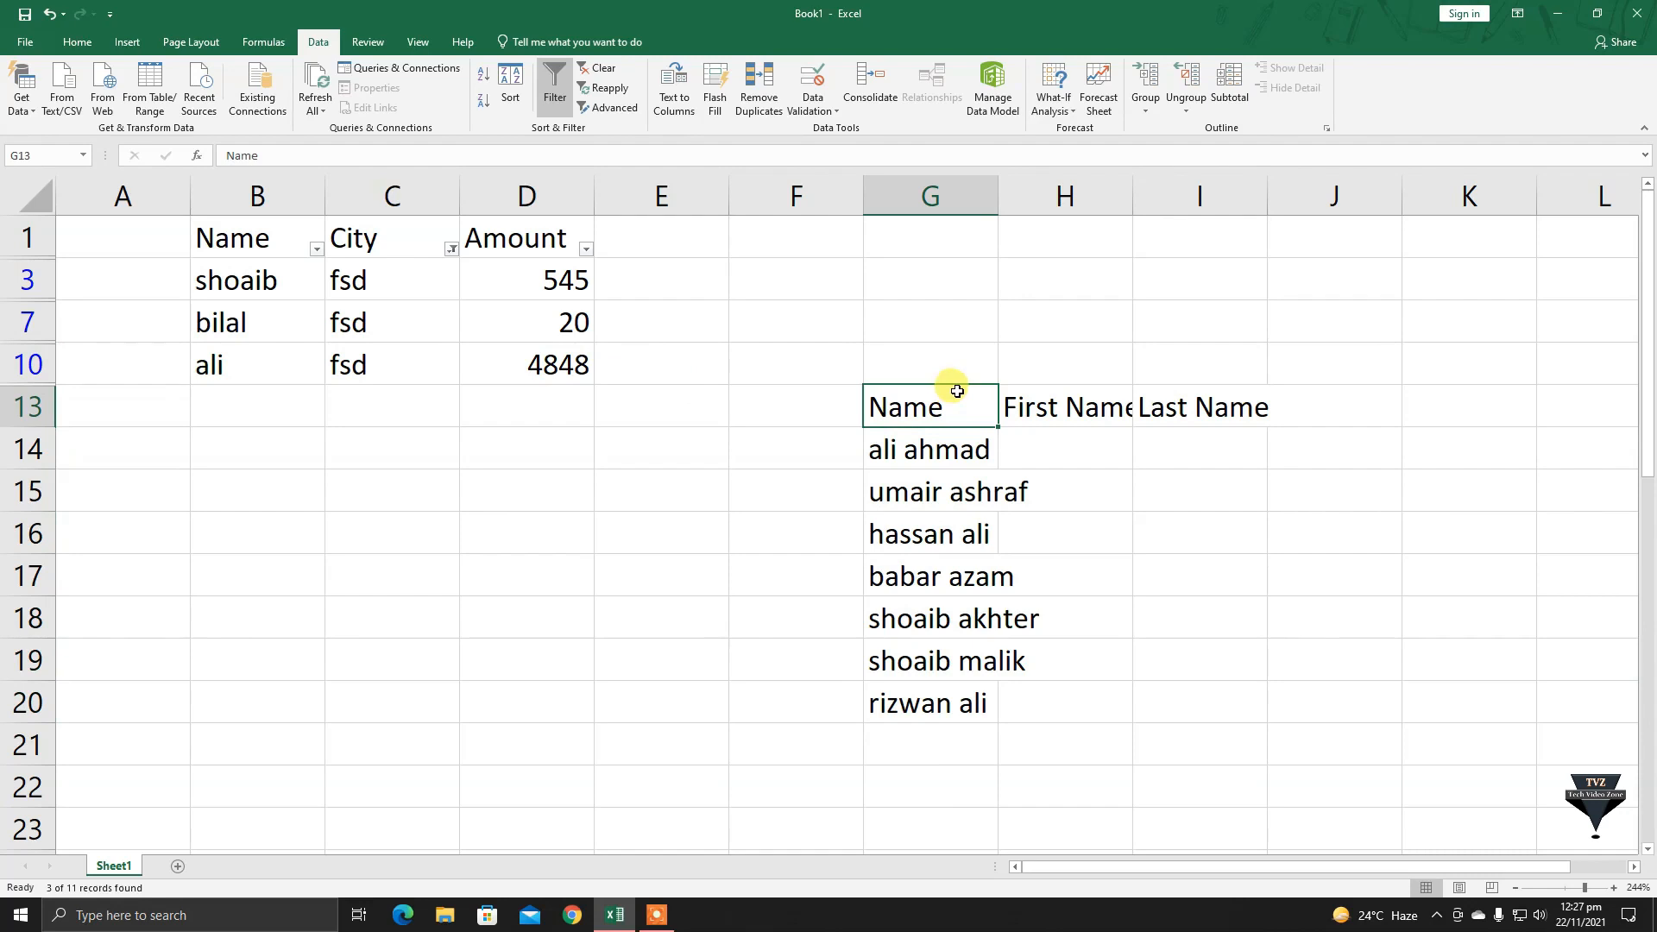
left_click(1067, 409)
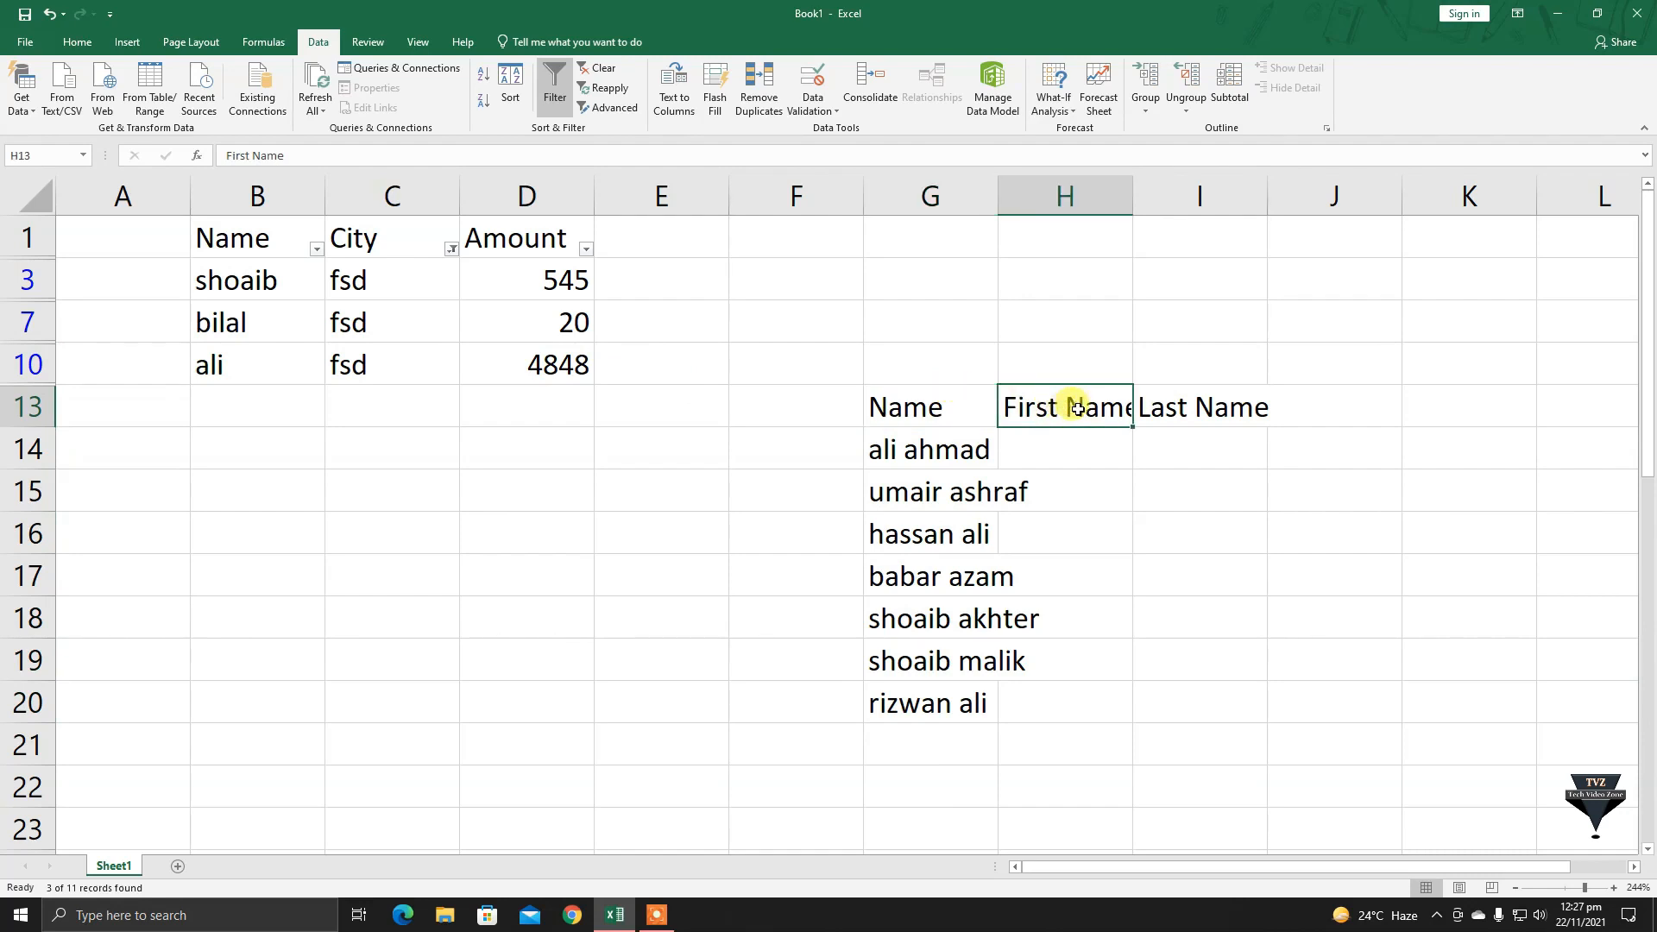
left_click(1229, 408)
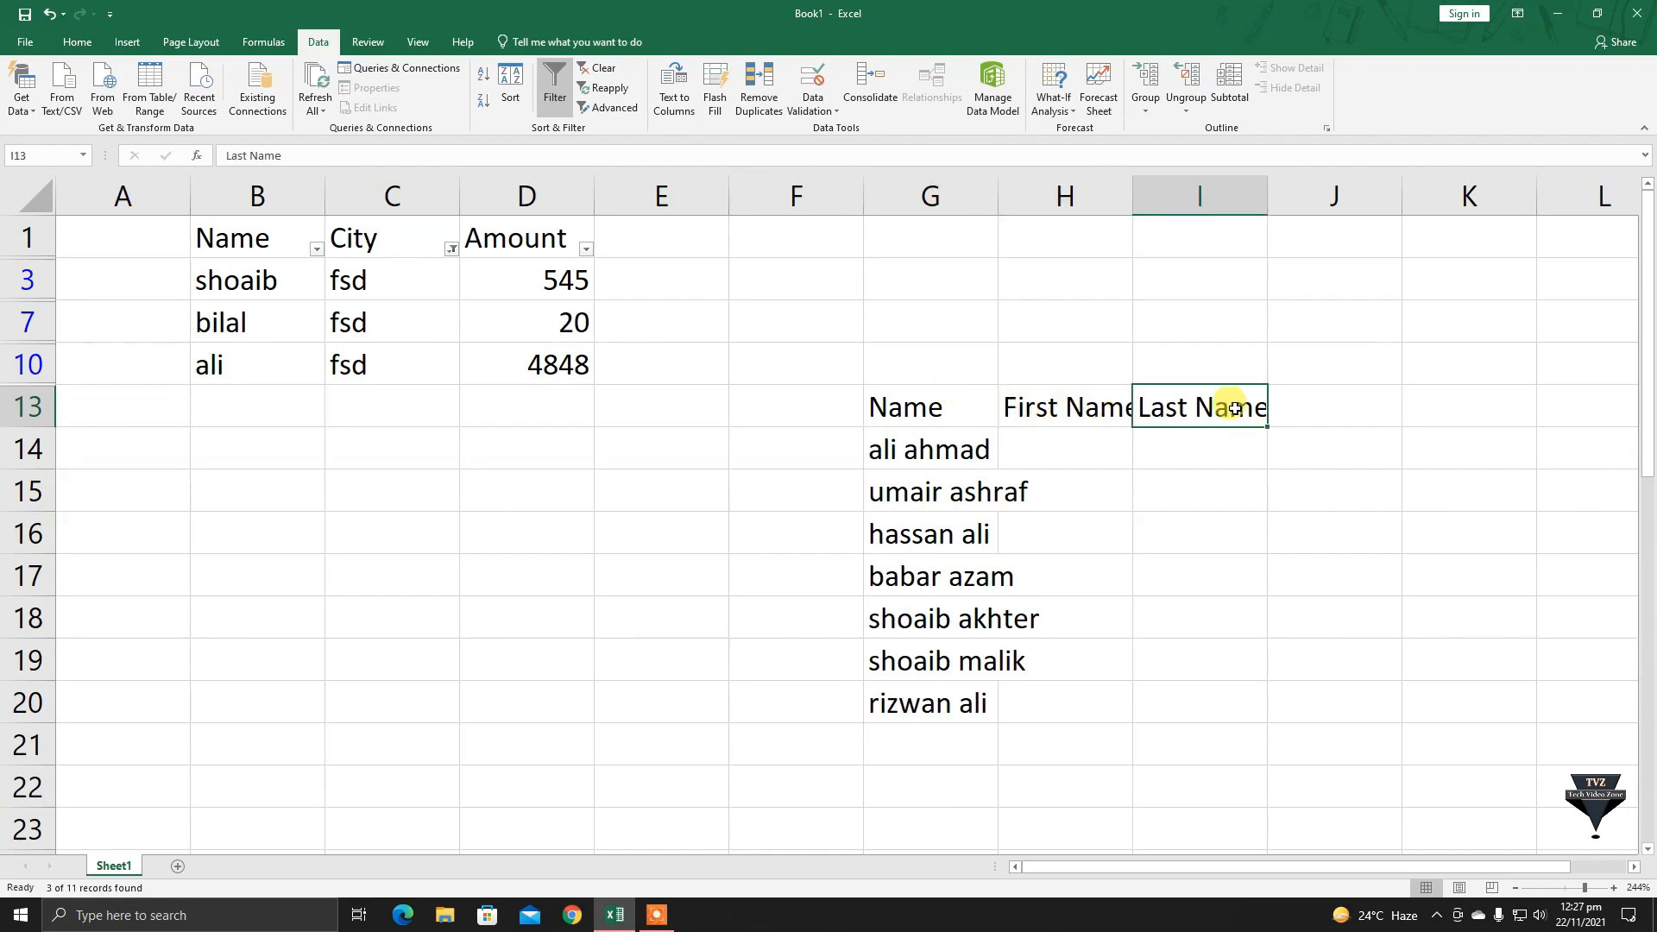
left_click(1090, 416)
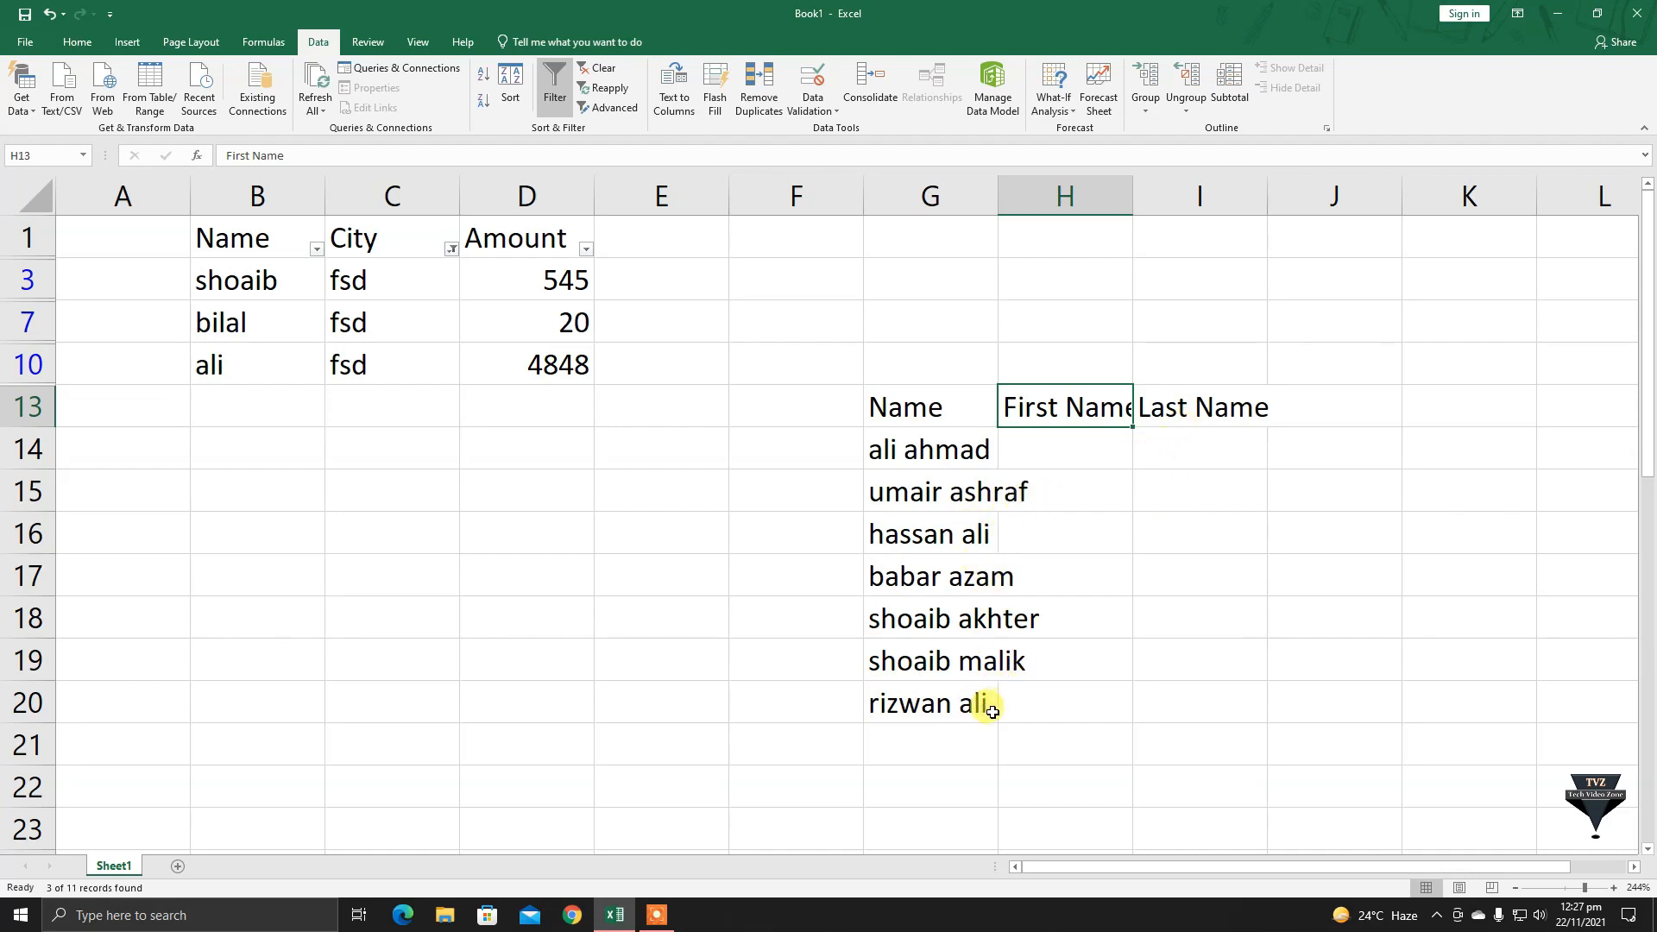
Enter the first name from G14 in H14 and use Flash Fill to complete the First Name column through row 20.
left_click_drag(1646, 437, 1648, 531)
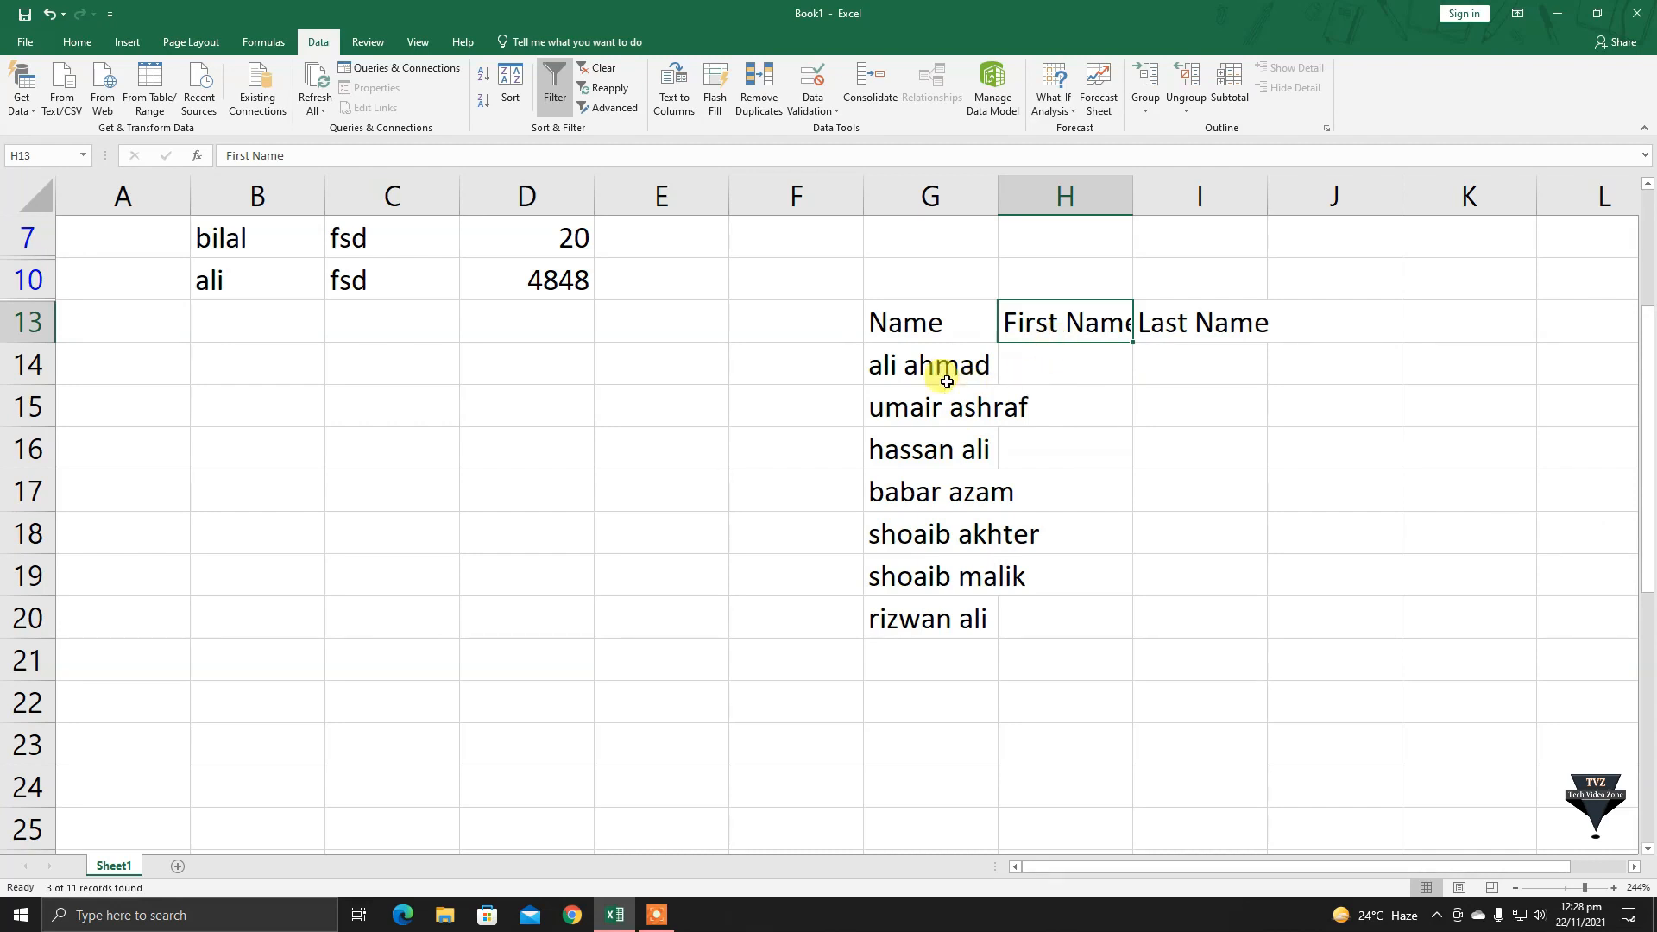
left_click(1036, 372)
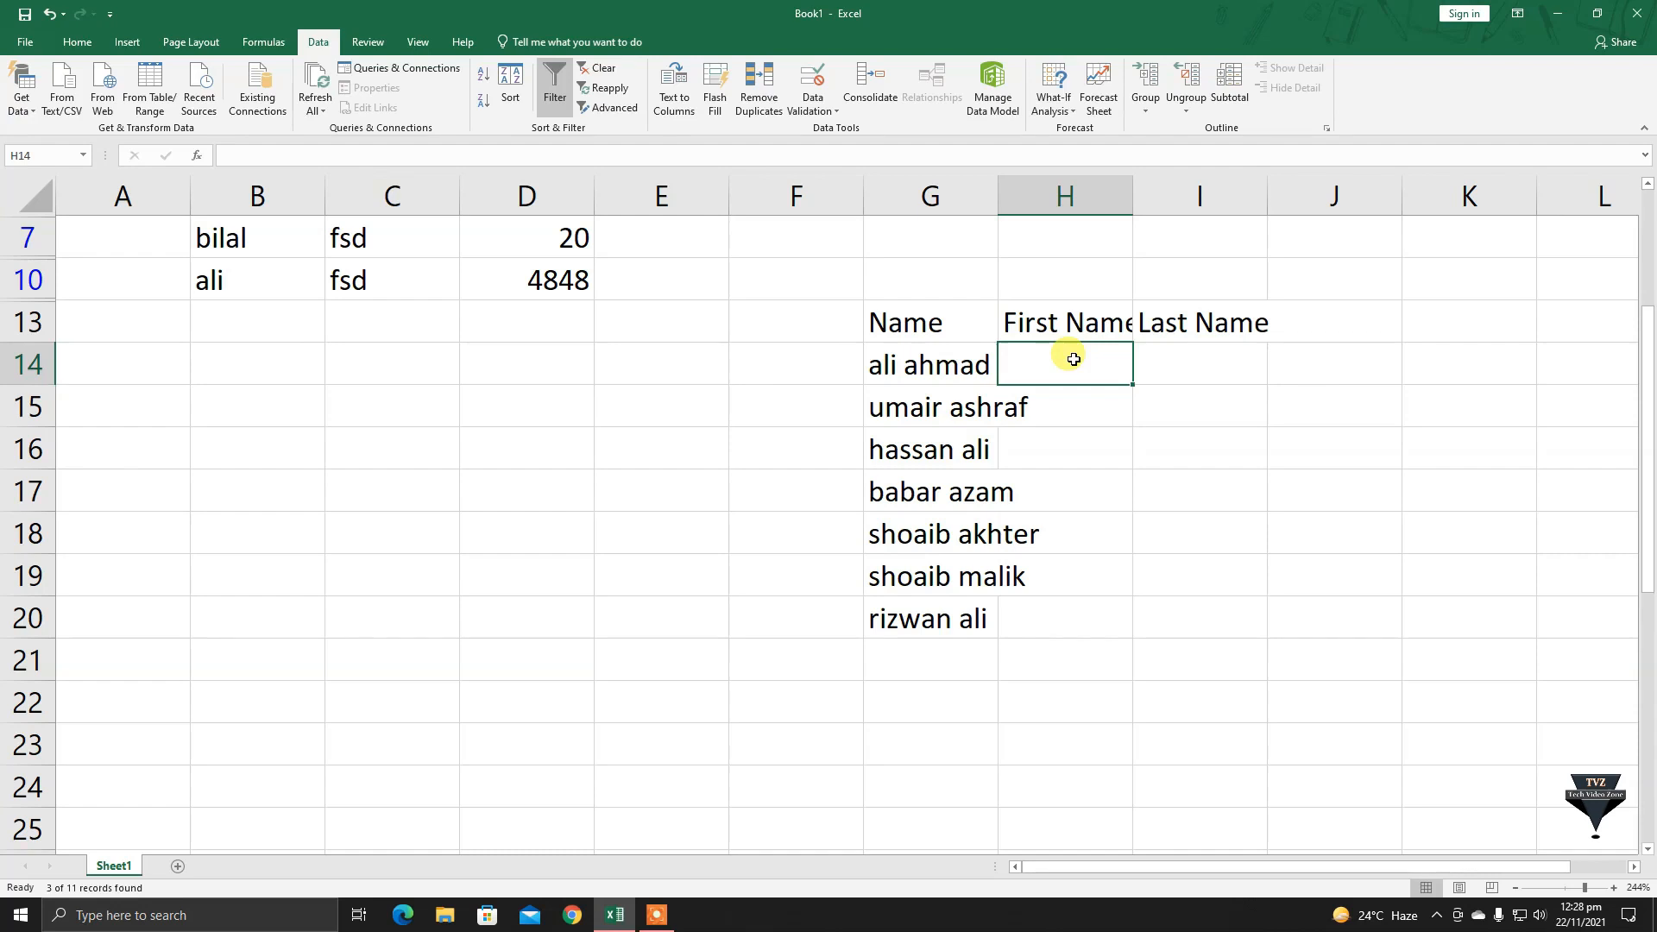
type("al")
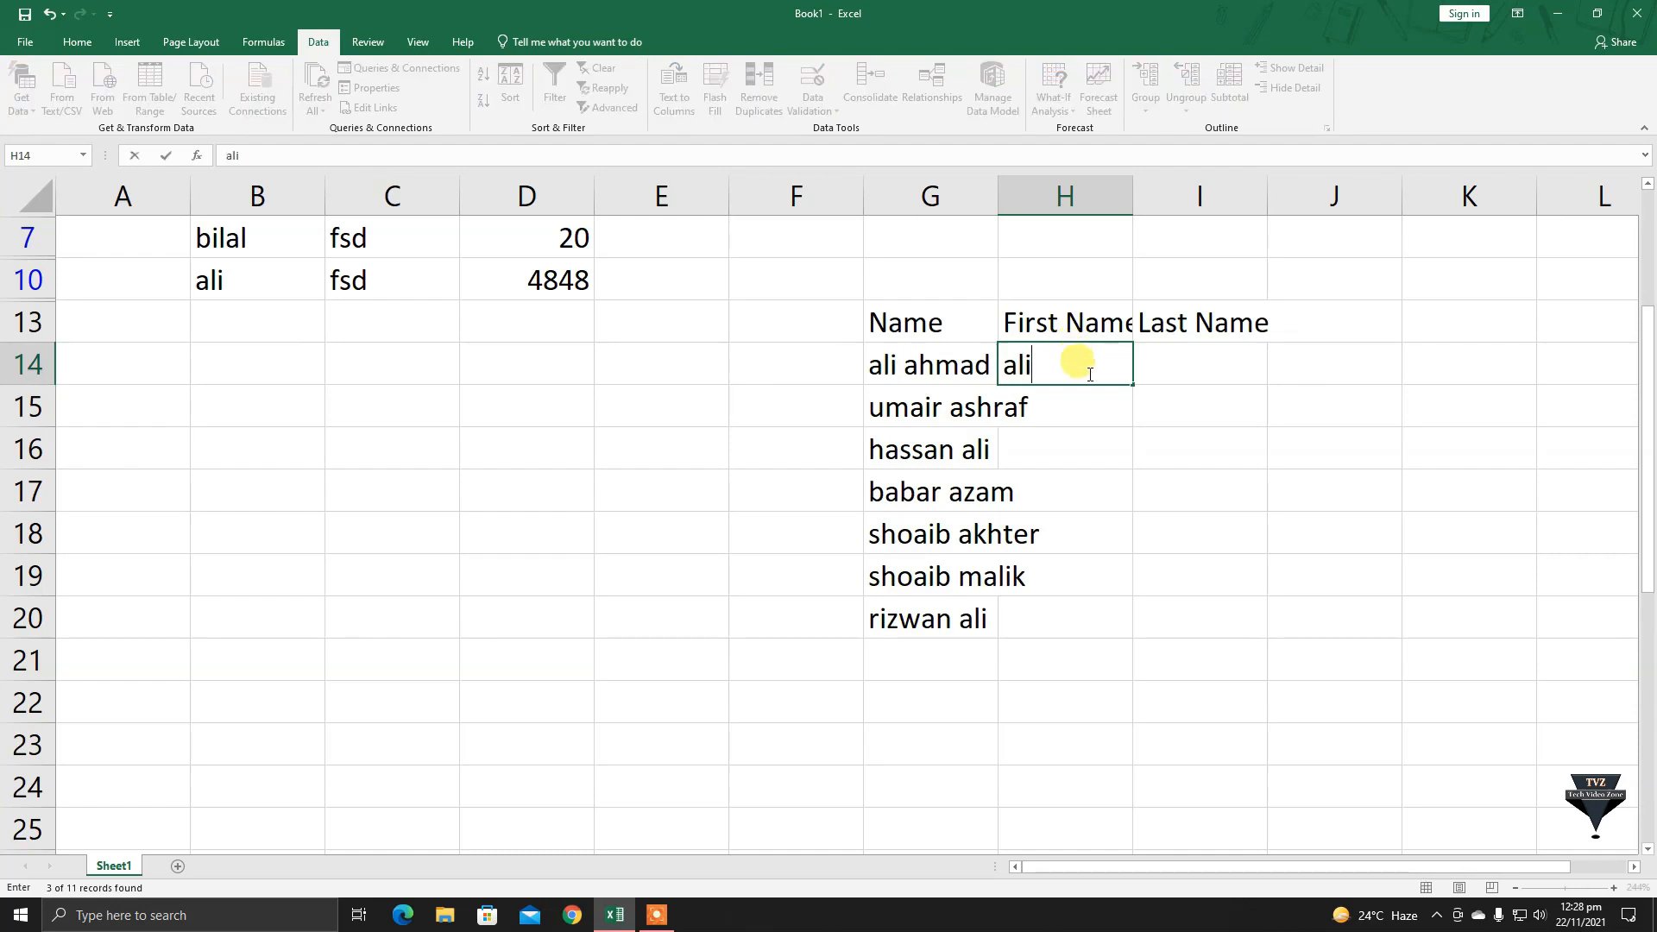
type("i")
key("Return")
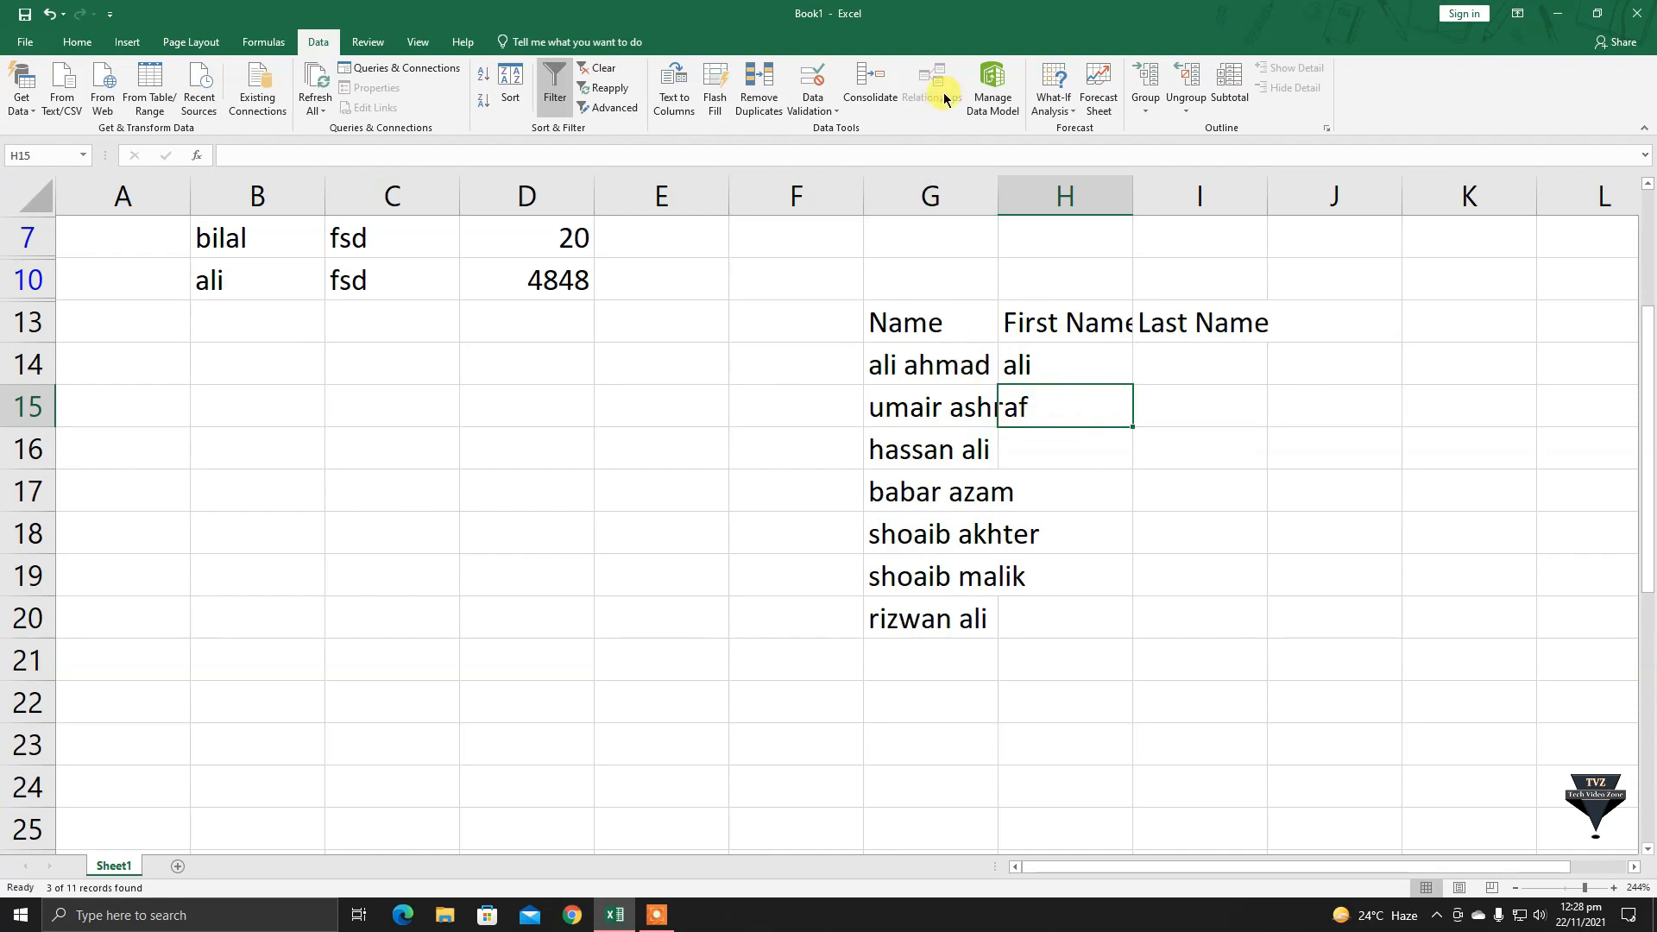
left_click(718, 86)
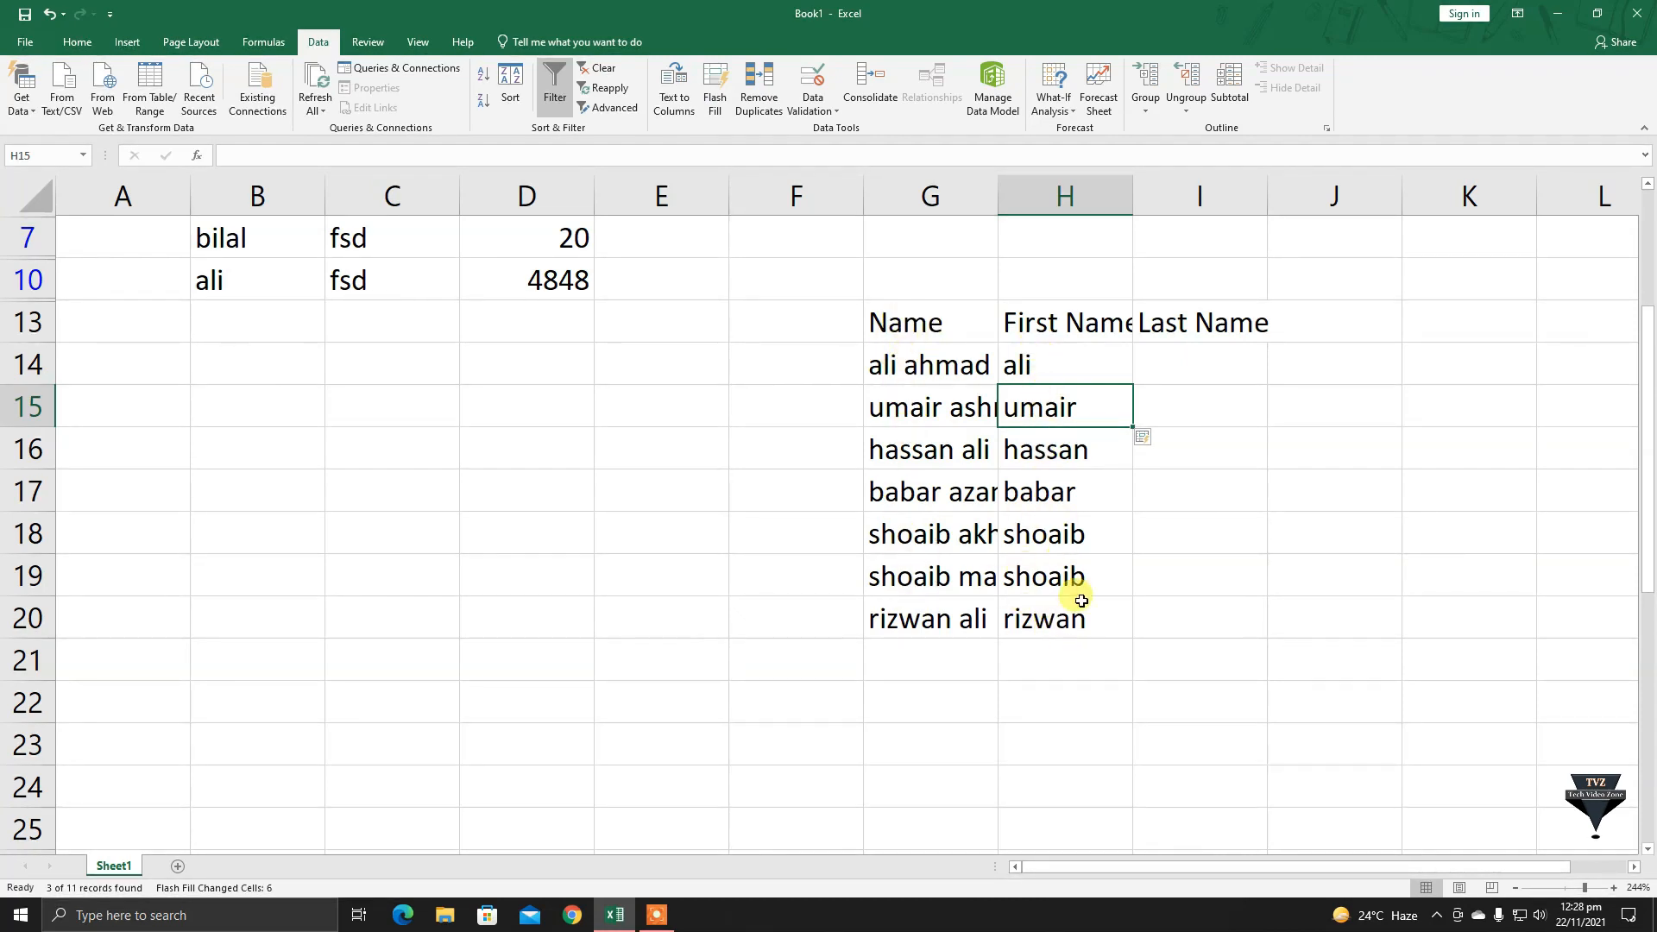
Enter the last name from G14 in I14 and use Flash Fill to complete the Last Name column through row 20.
left_click(1176, 357)
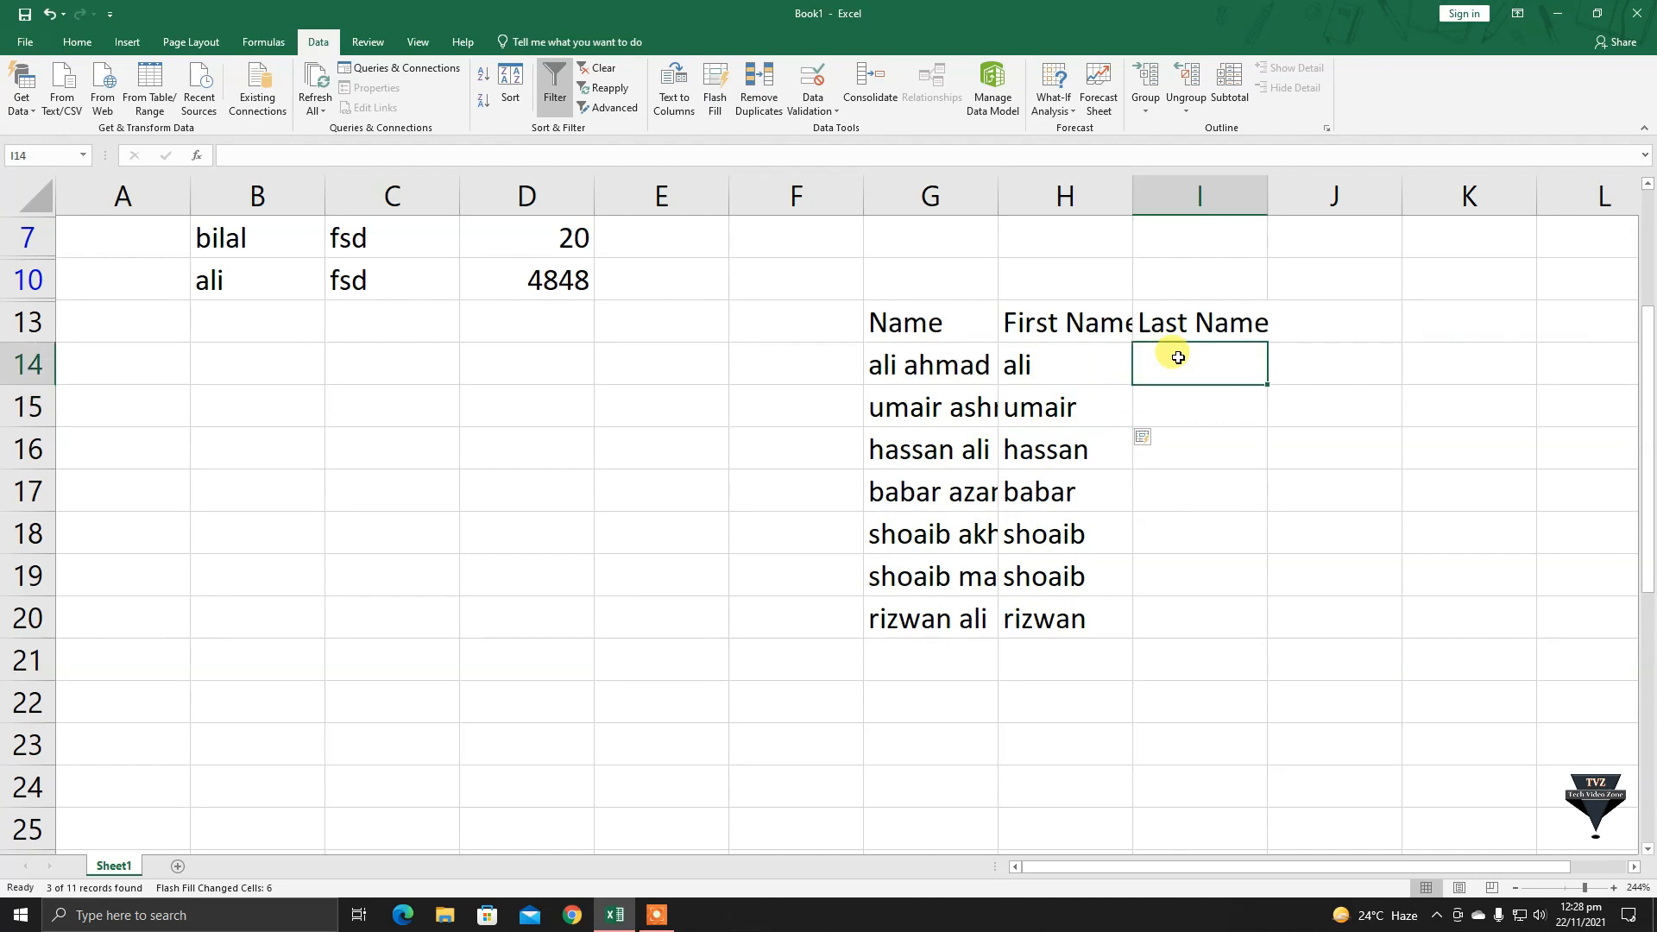
type("ahmad")
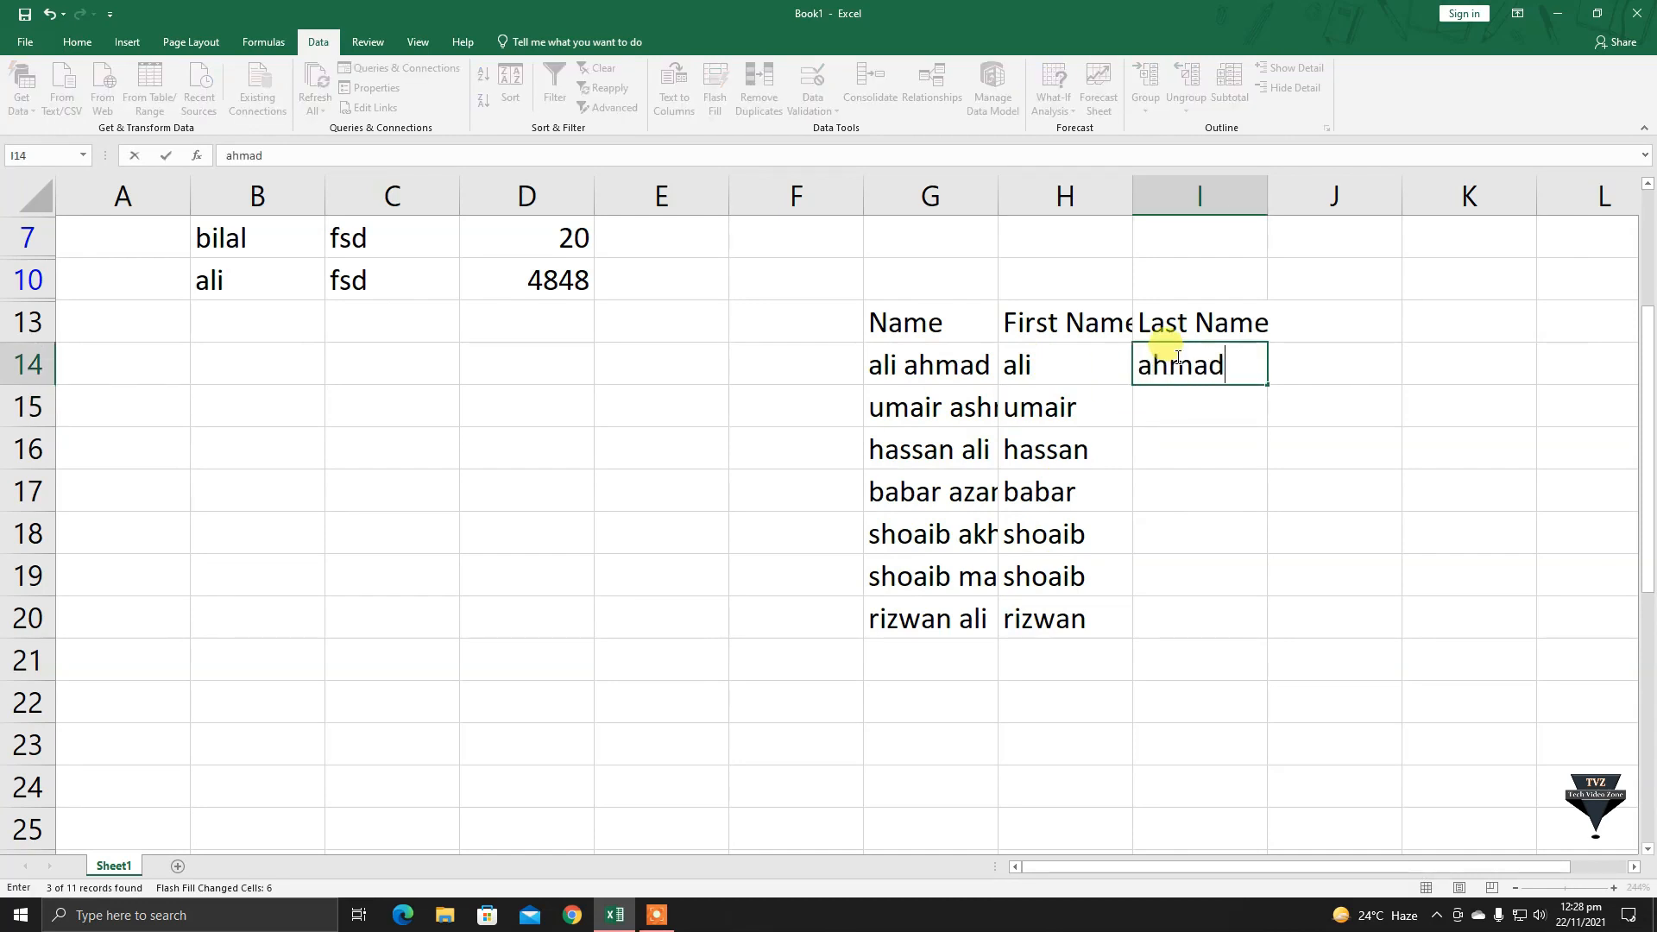
left_click(1189, 407)
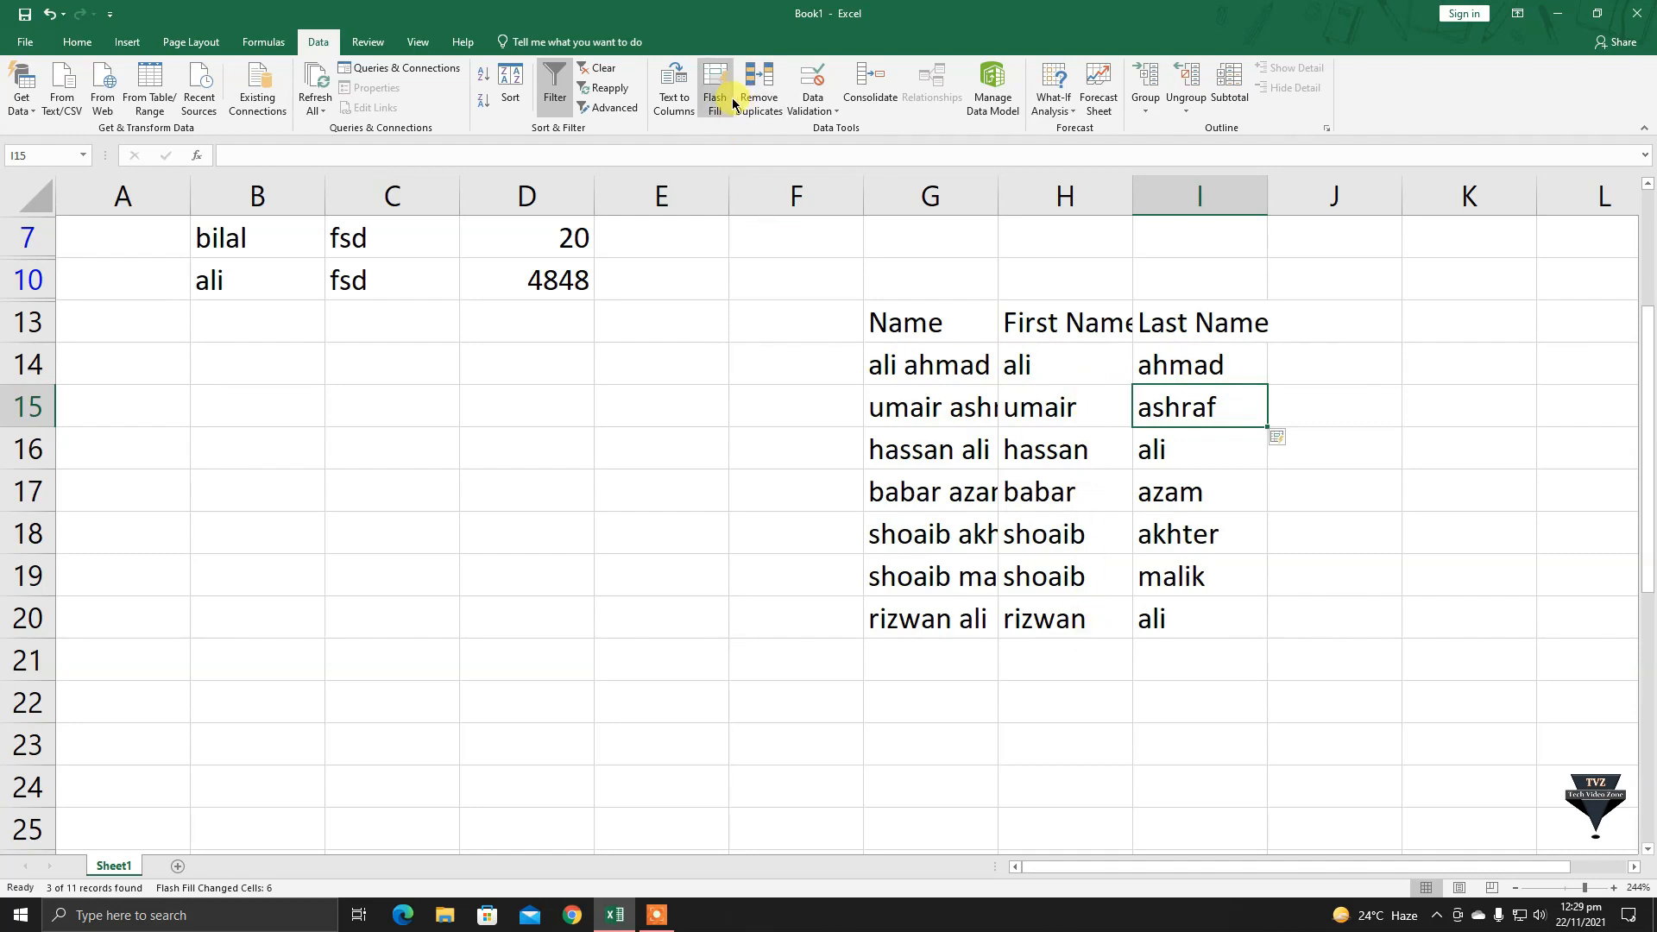
left_click(1180, 604)
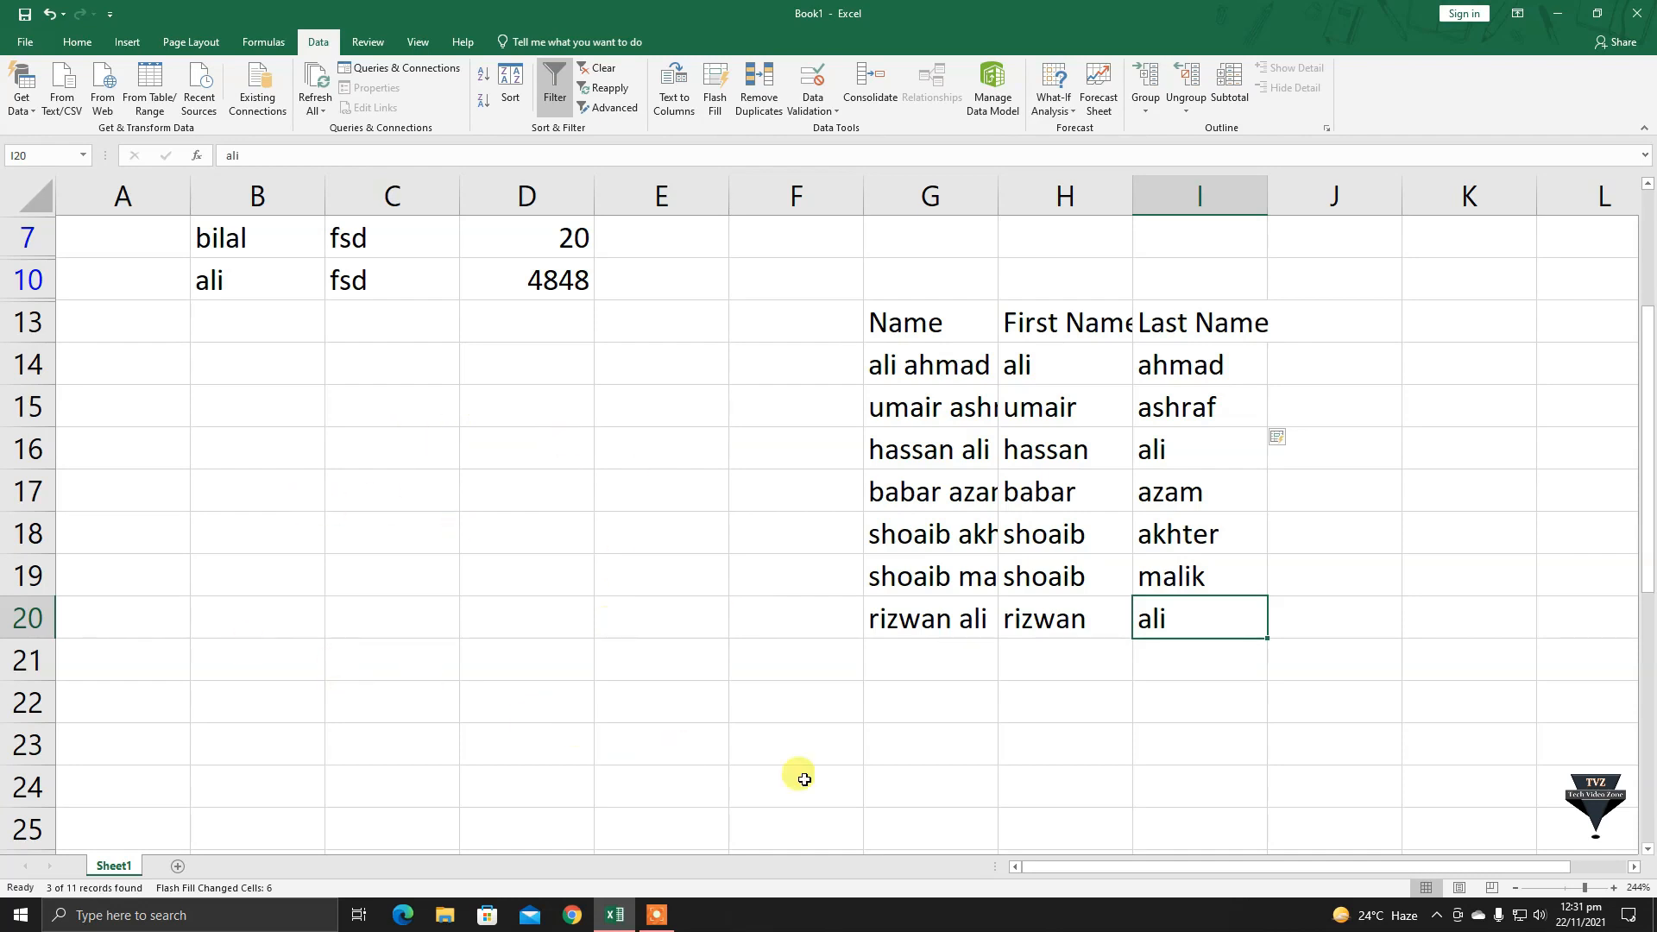
Start a new list with the header Name in C16 and enter three different sample first names in C17:C19.
left_click(411, 471)
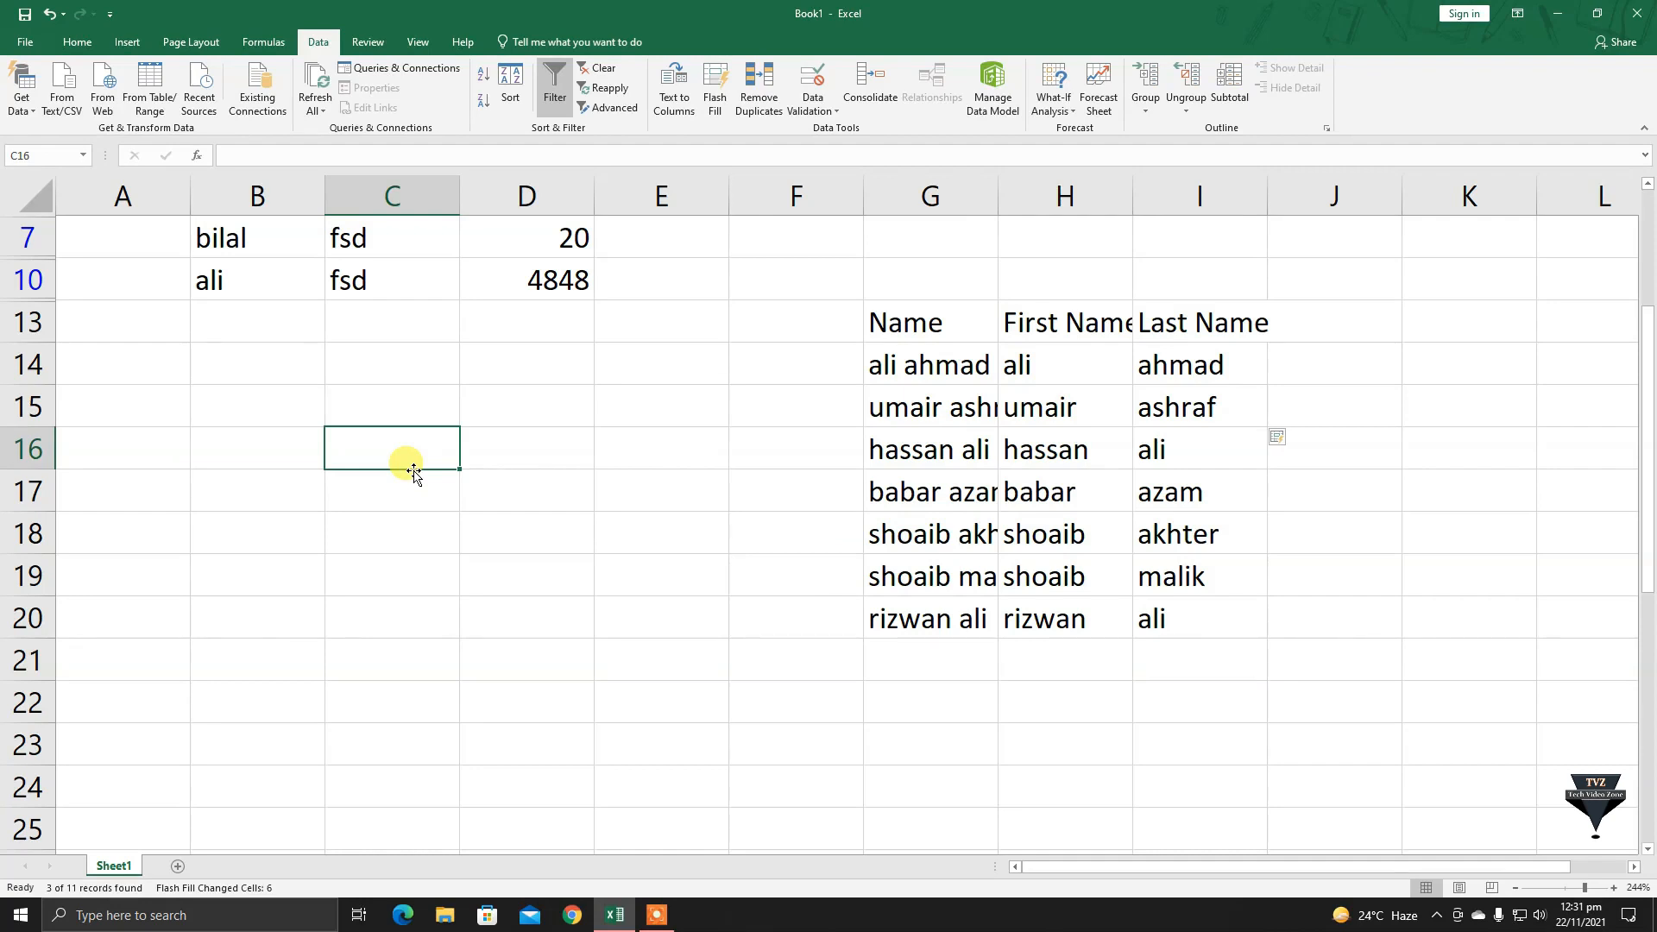
type("Name")
key("Return")
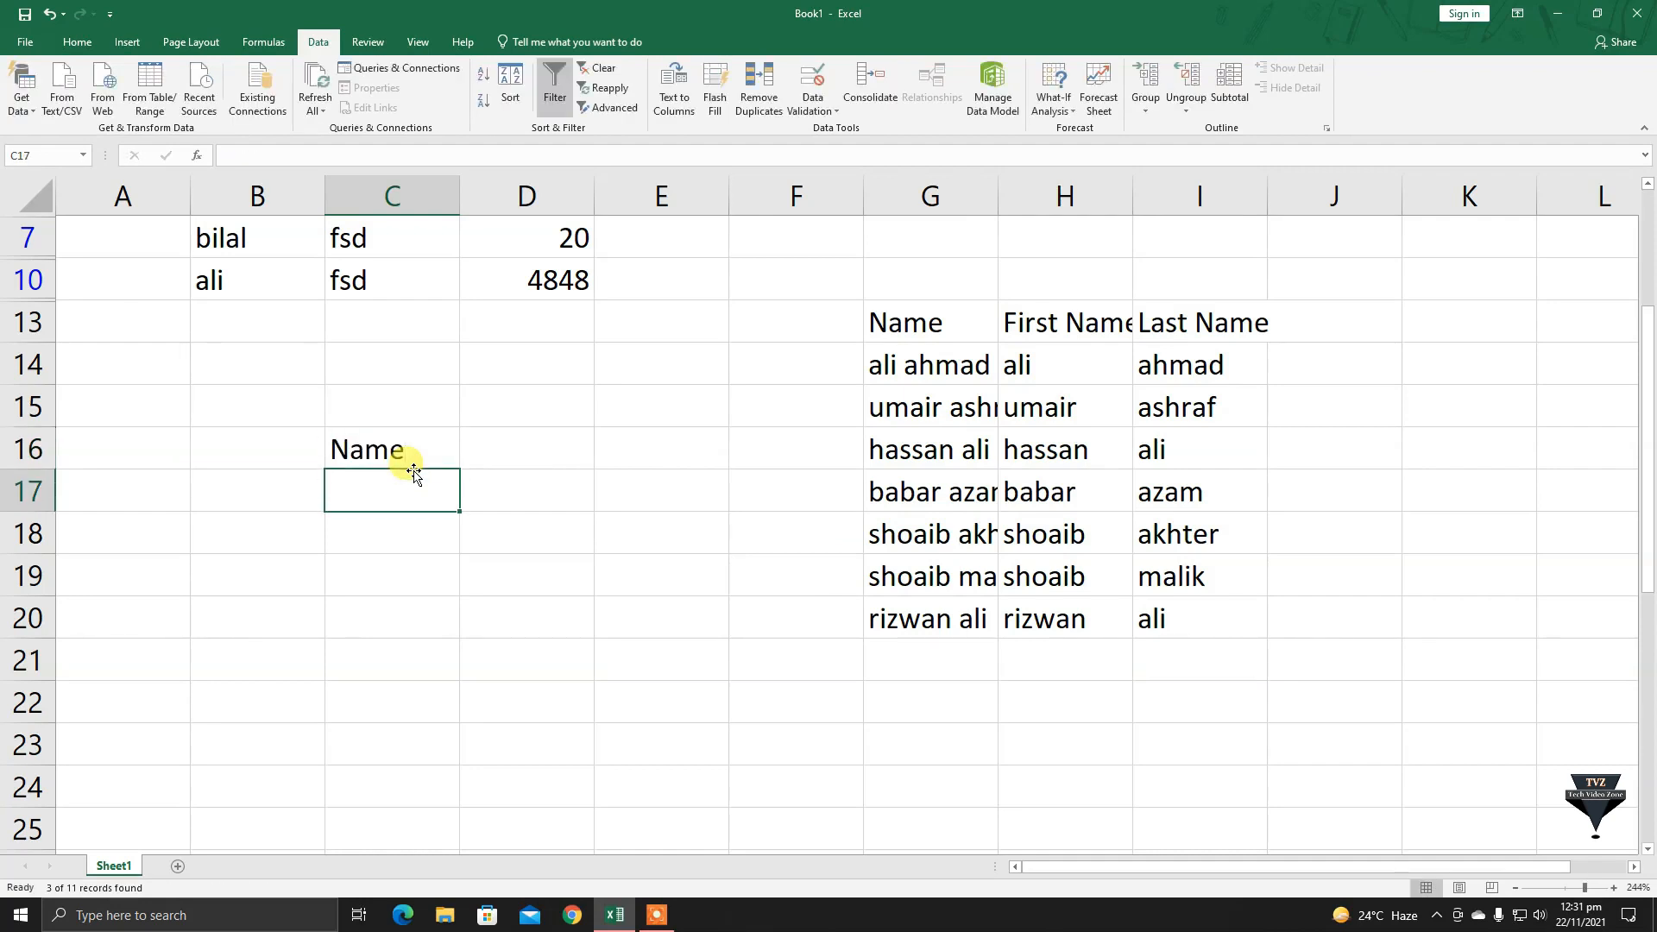
type("ali")
key("Return")
type("b")
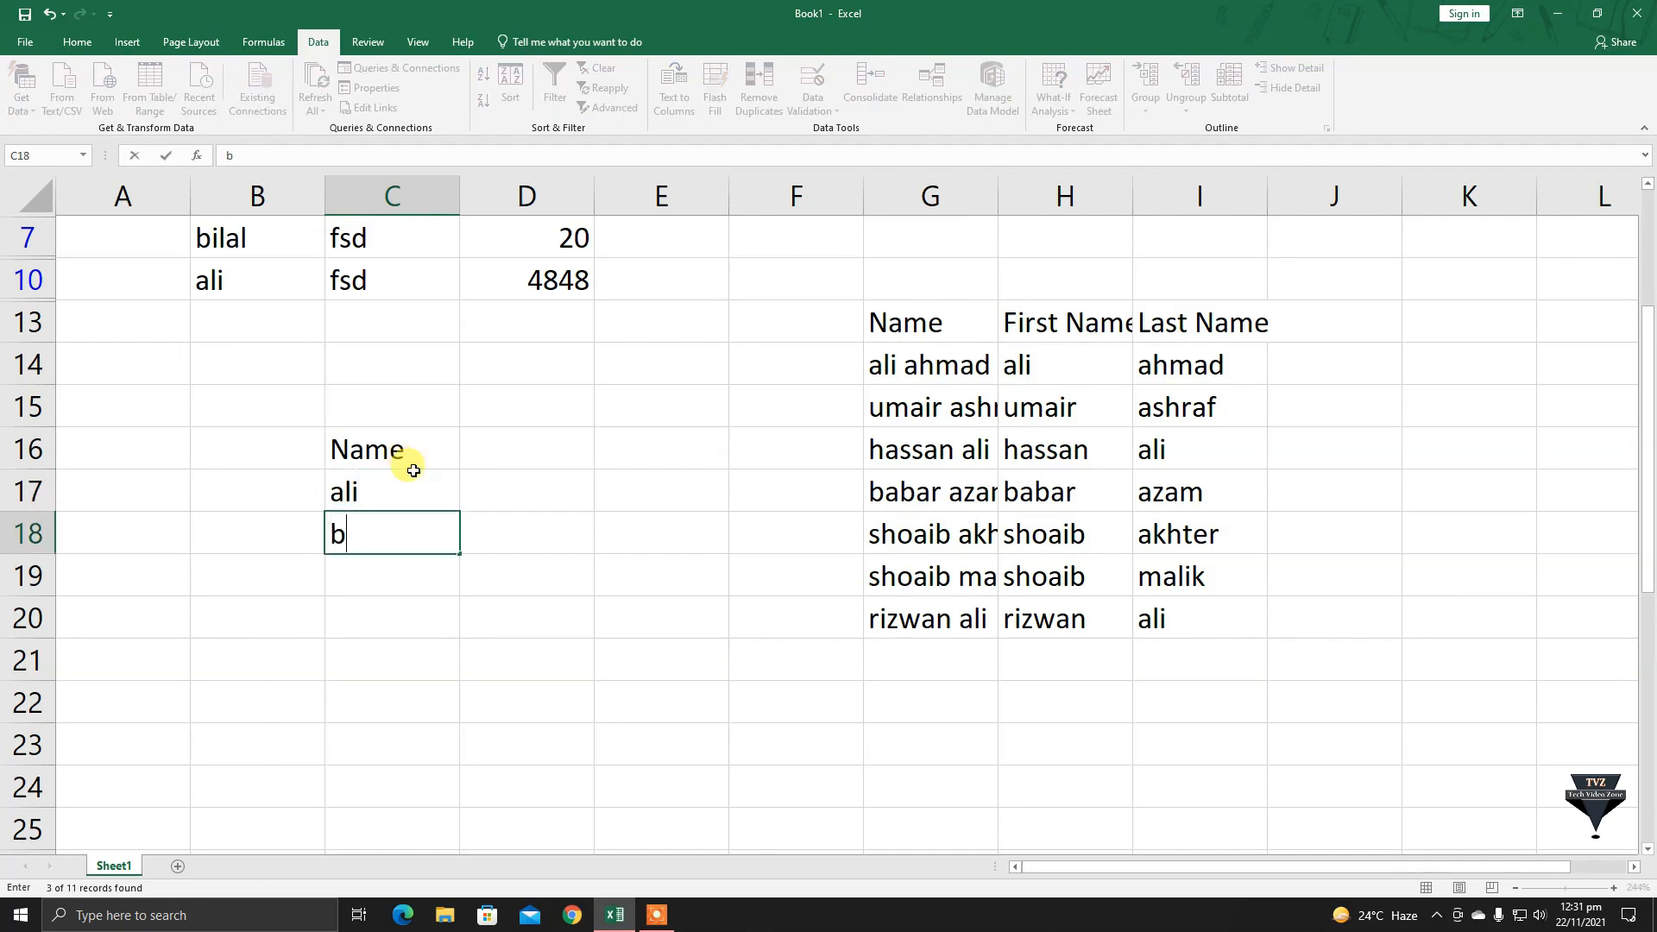
type("ilal")
key("Return")
type("shah")
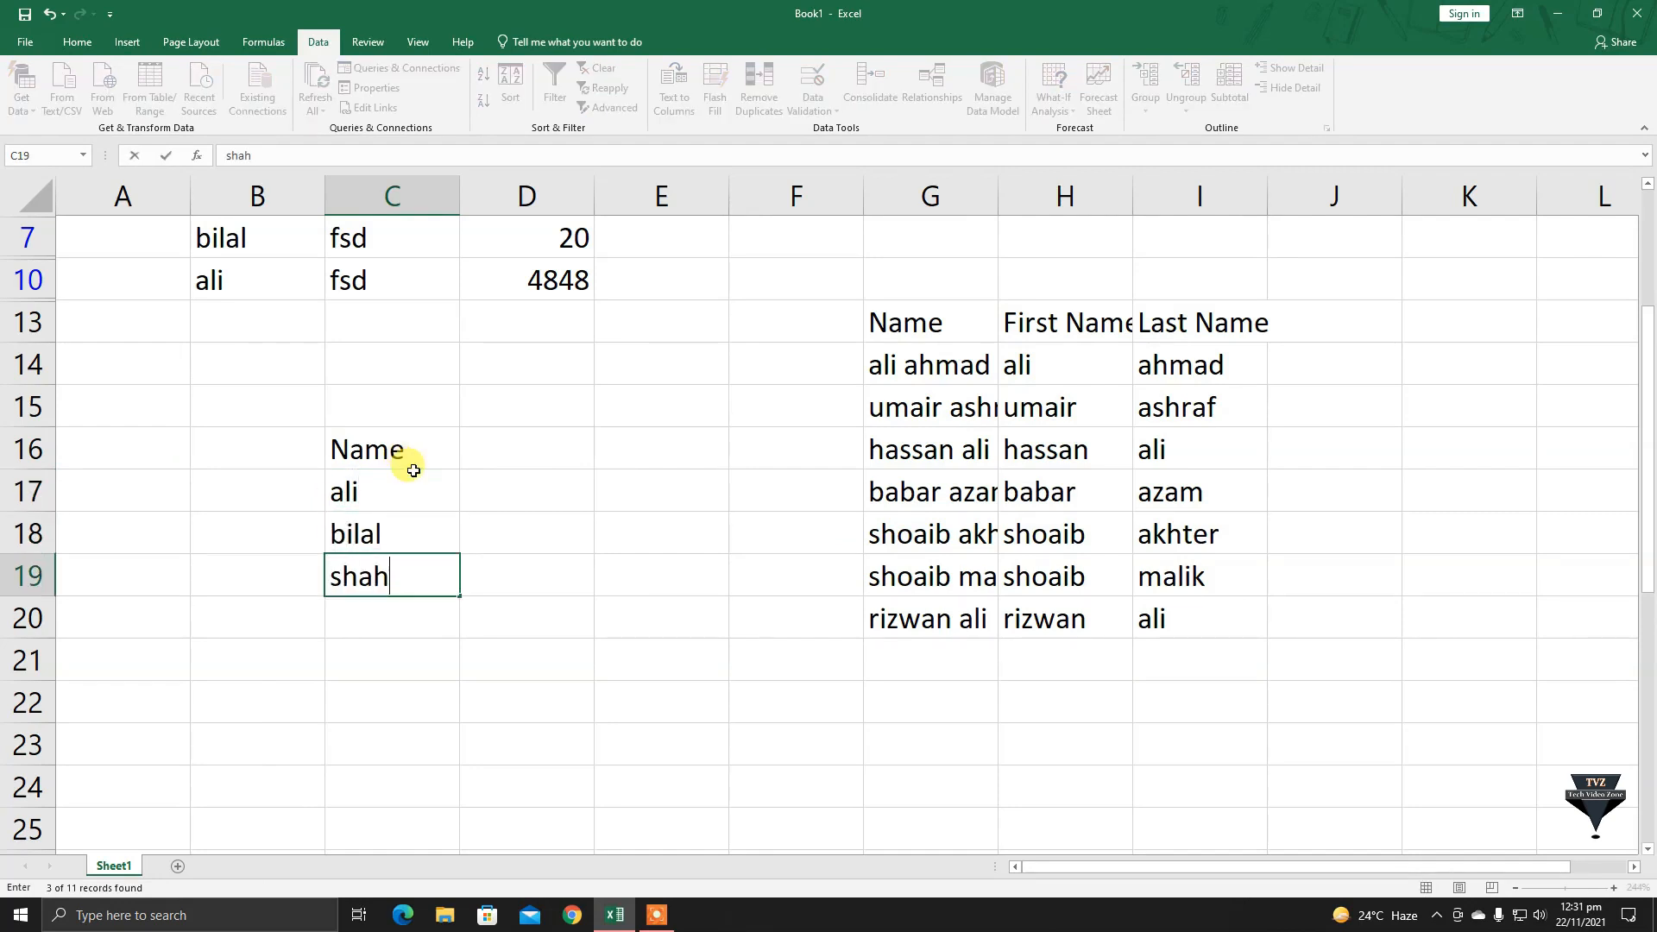
type("zaib")
key("Return")
Enter four more sample names in C20:C23, repeating the name from C17 in C20 and C23.
type("a")
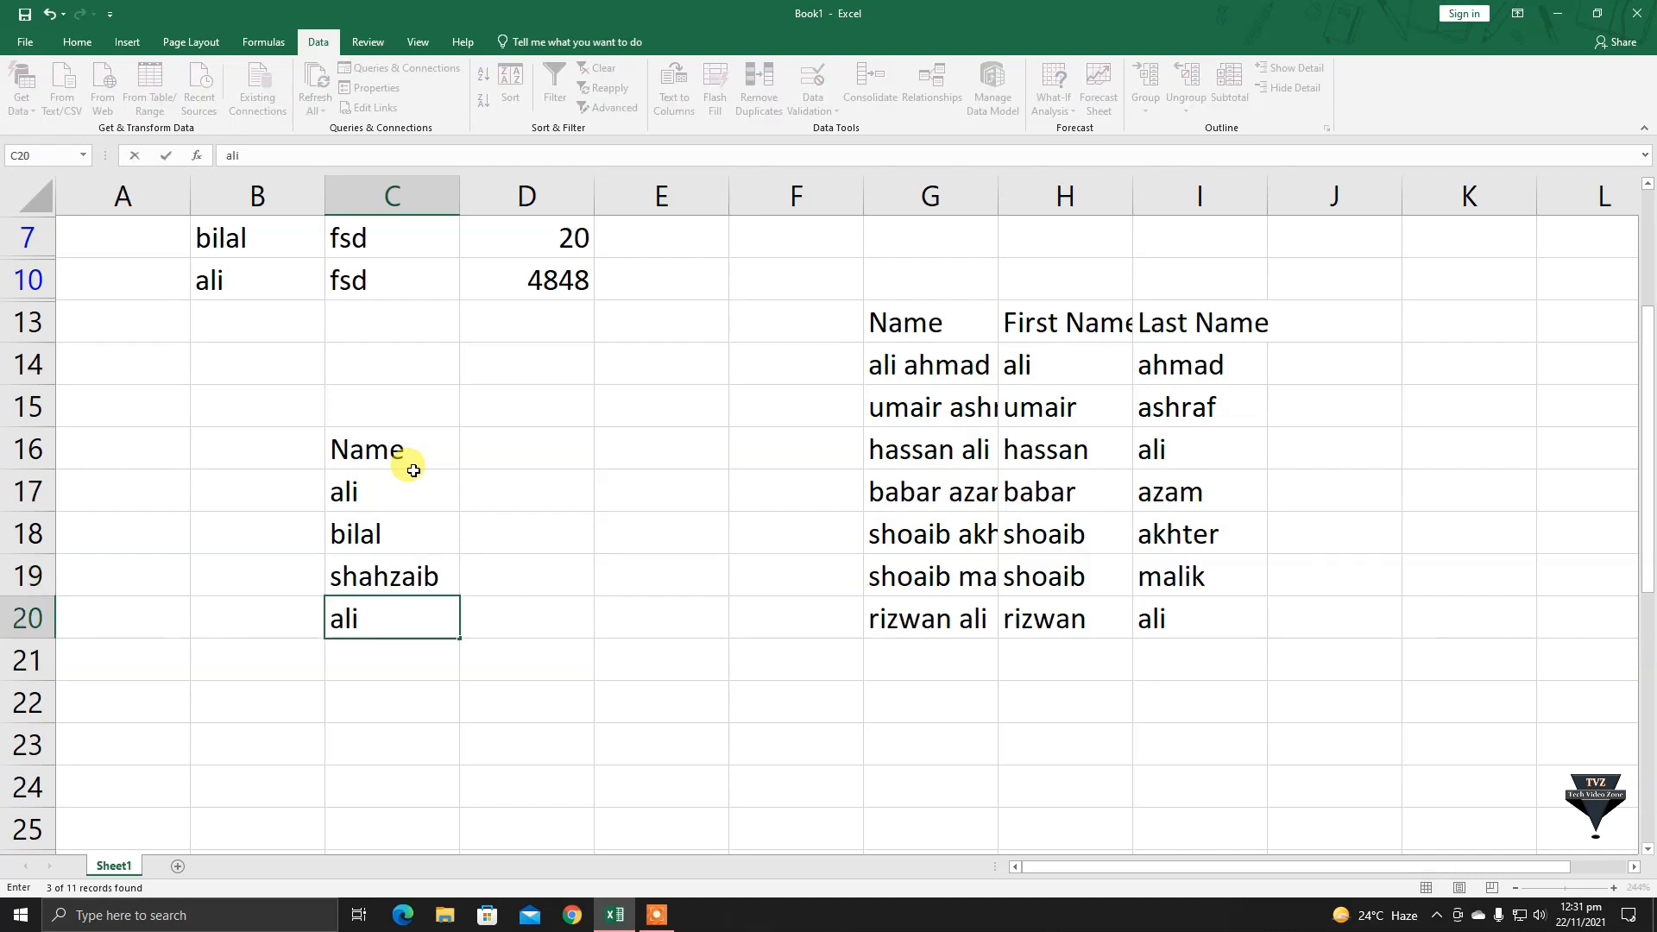
type("li")
key("Return")
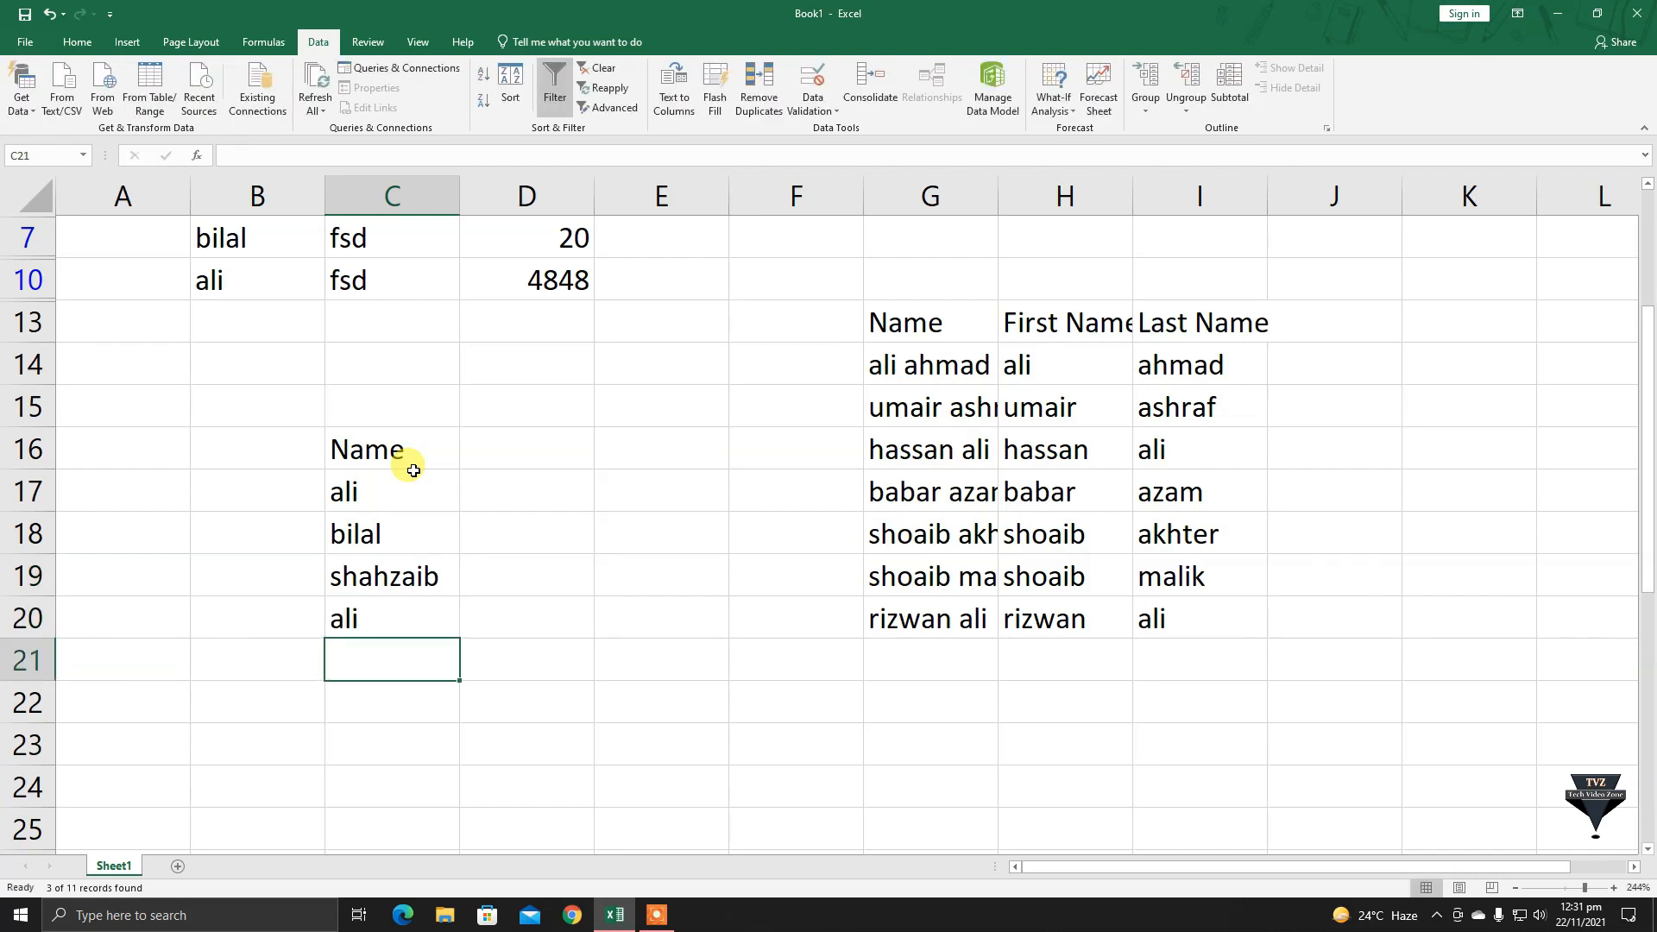
type("umer")
key("Return")
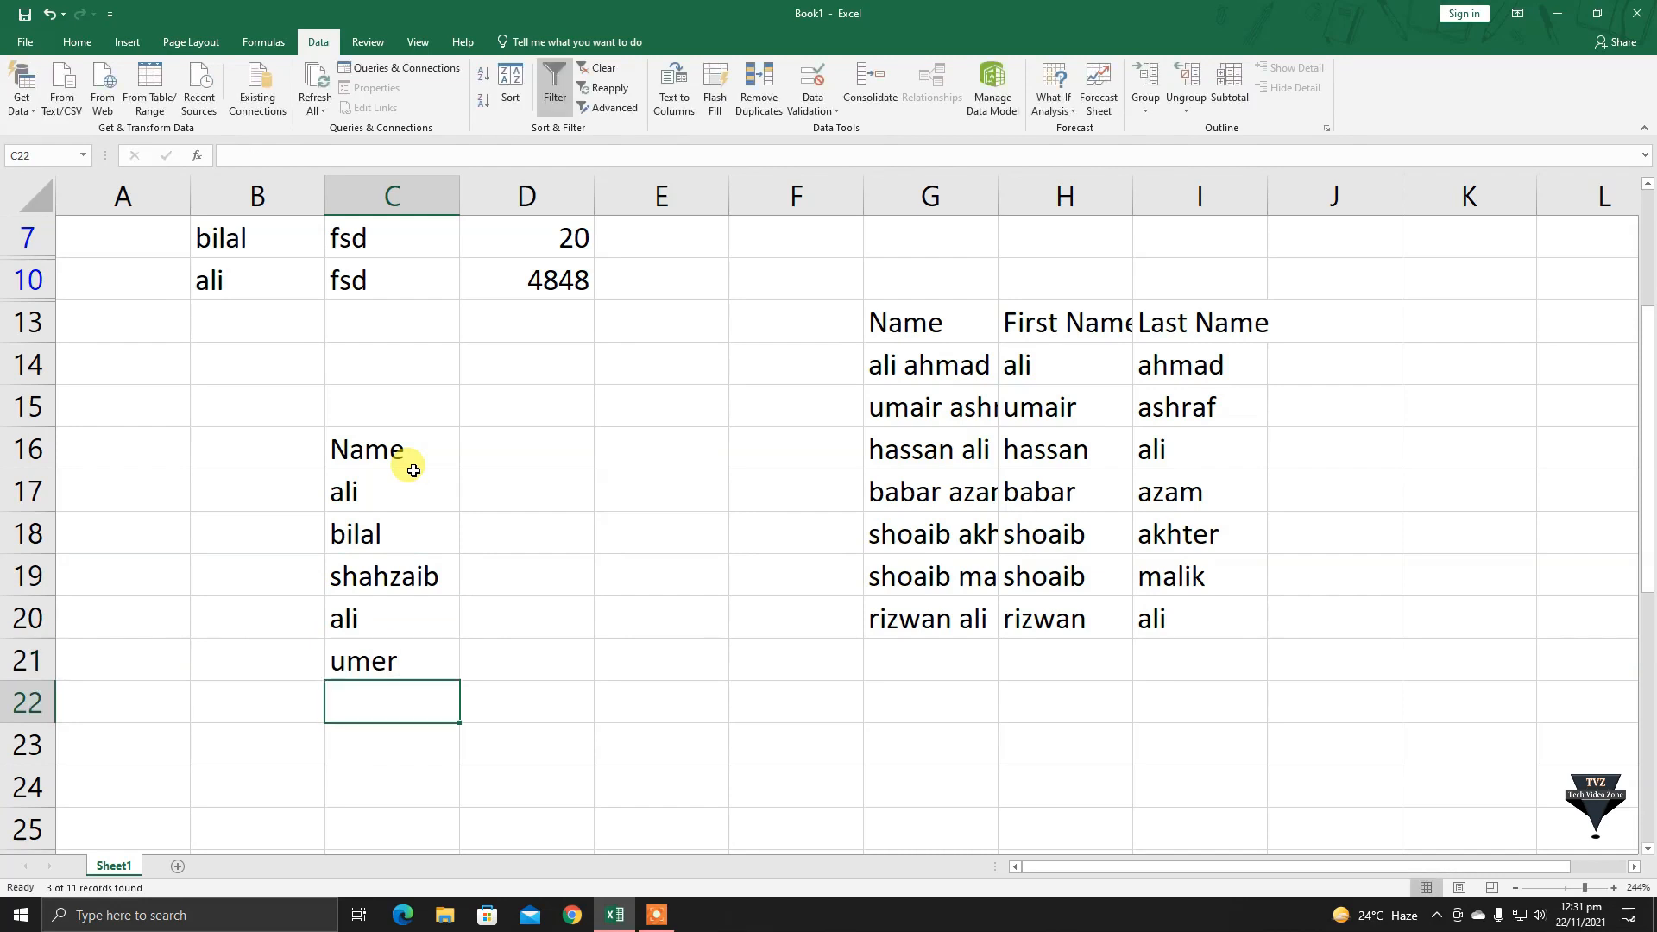
type("usman")
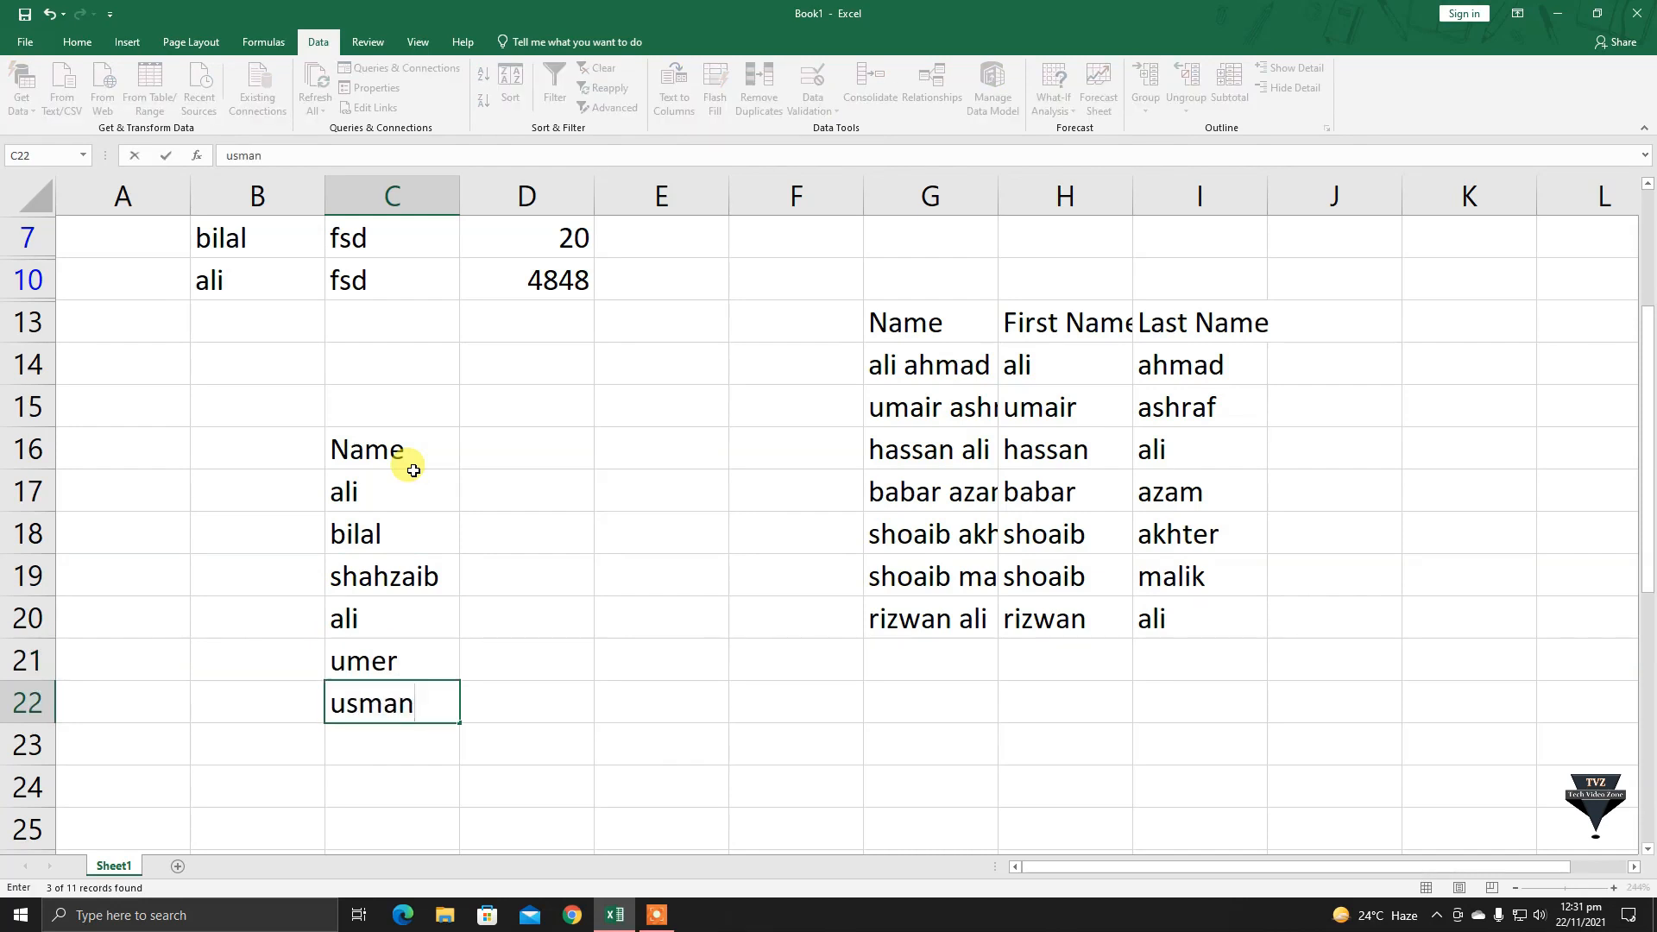
key("Return")
type("ali")
Add the header Amount in D16 and enter 200, 44 and 151 in D17:D19.
left_click(475, 449)
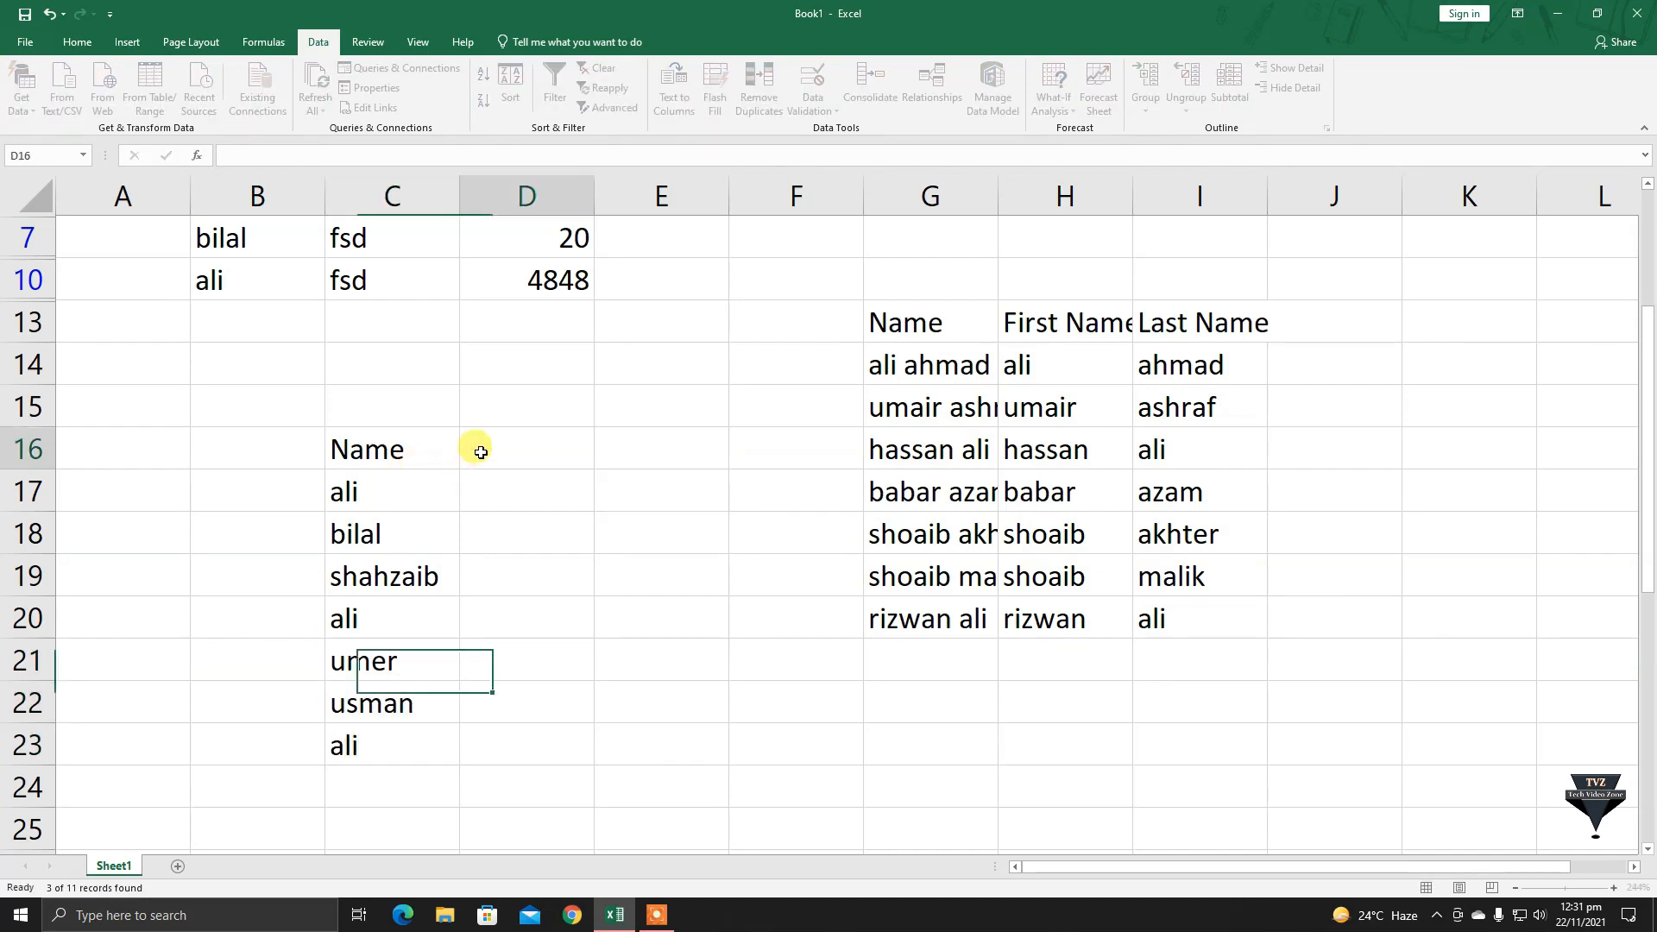
type("Amo")
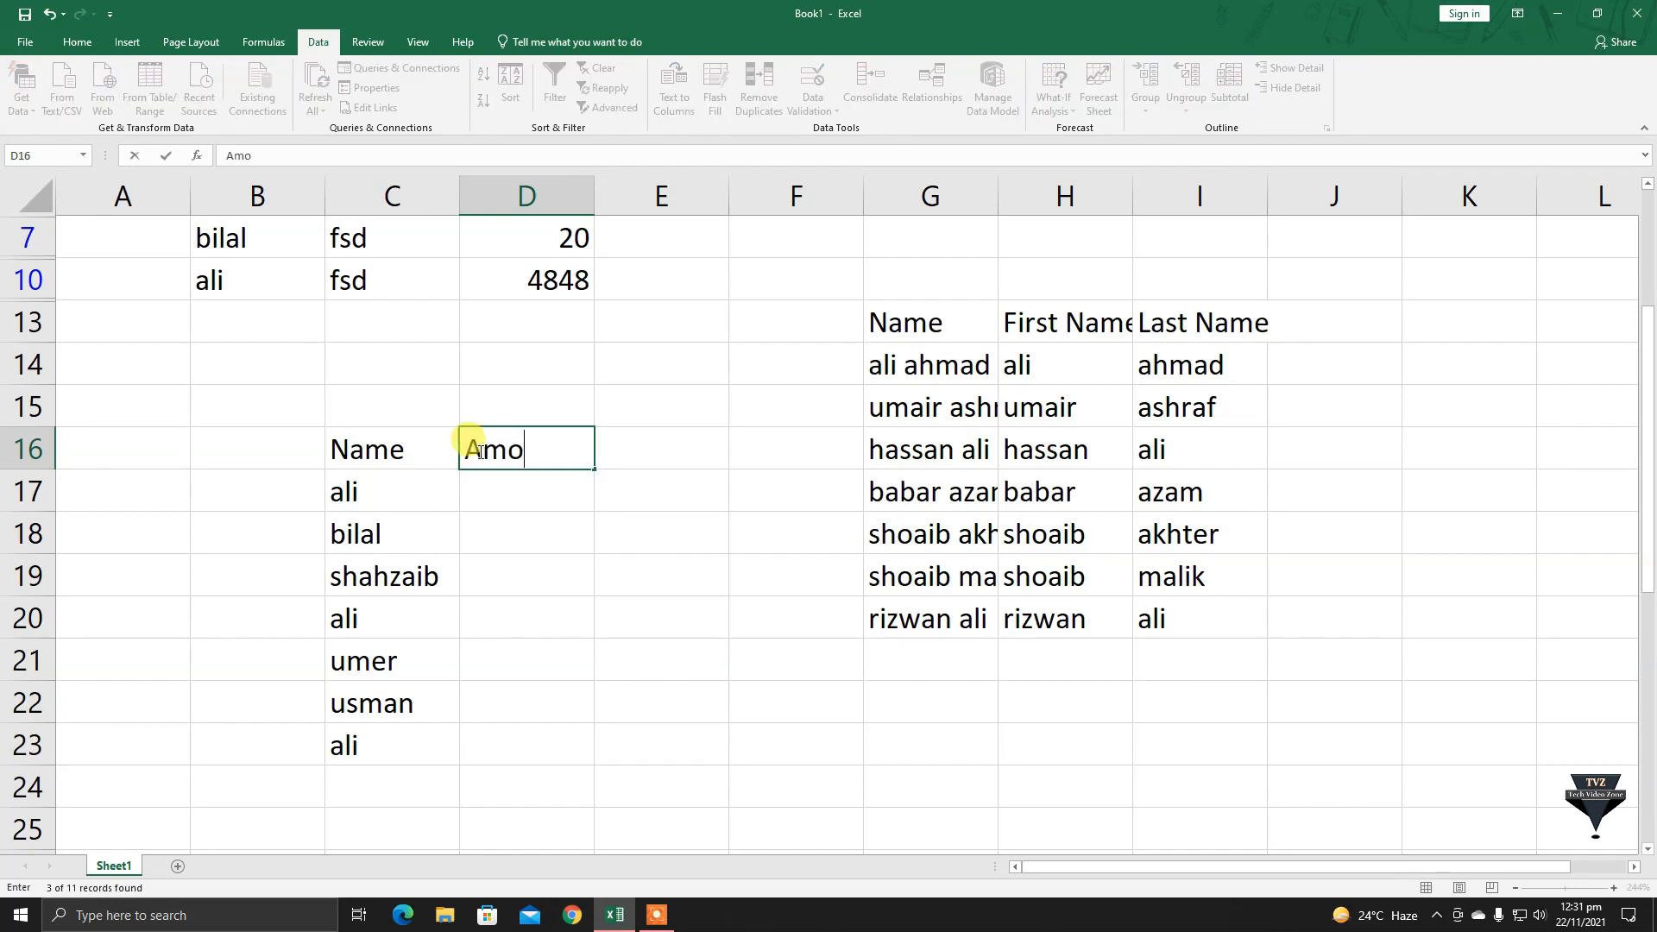
type("unt")
left_click(510, 499)
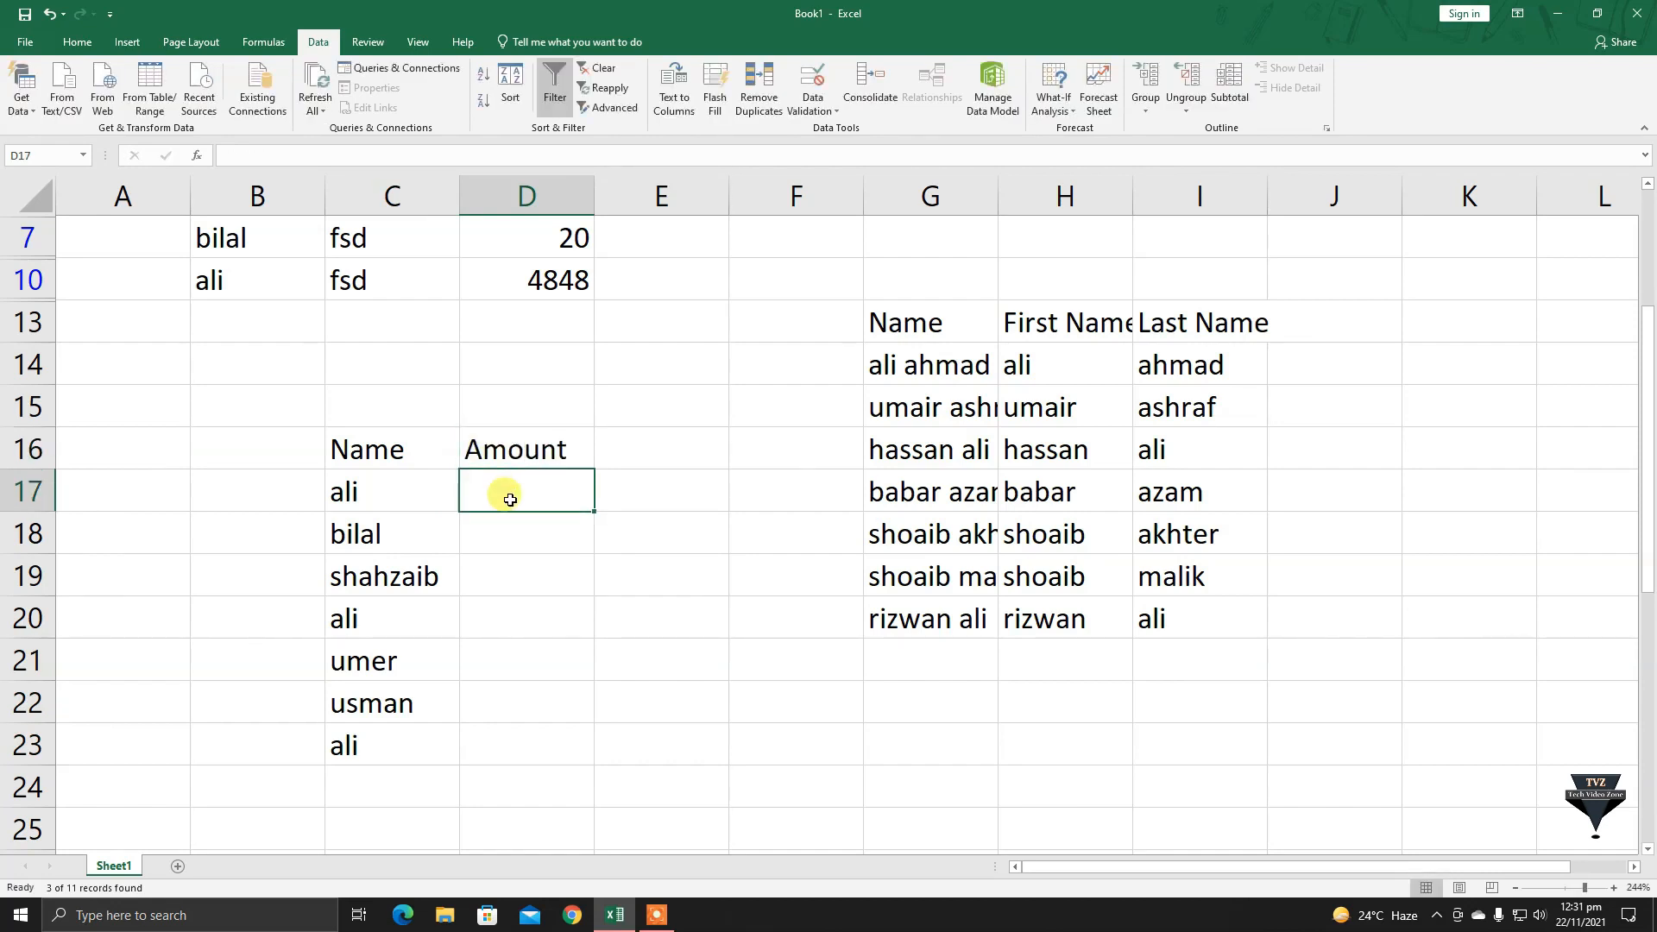
type("200")
key("Return")
type("44")
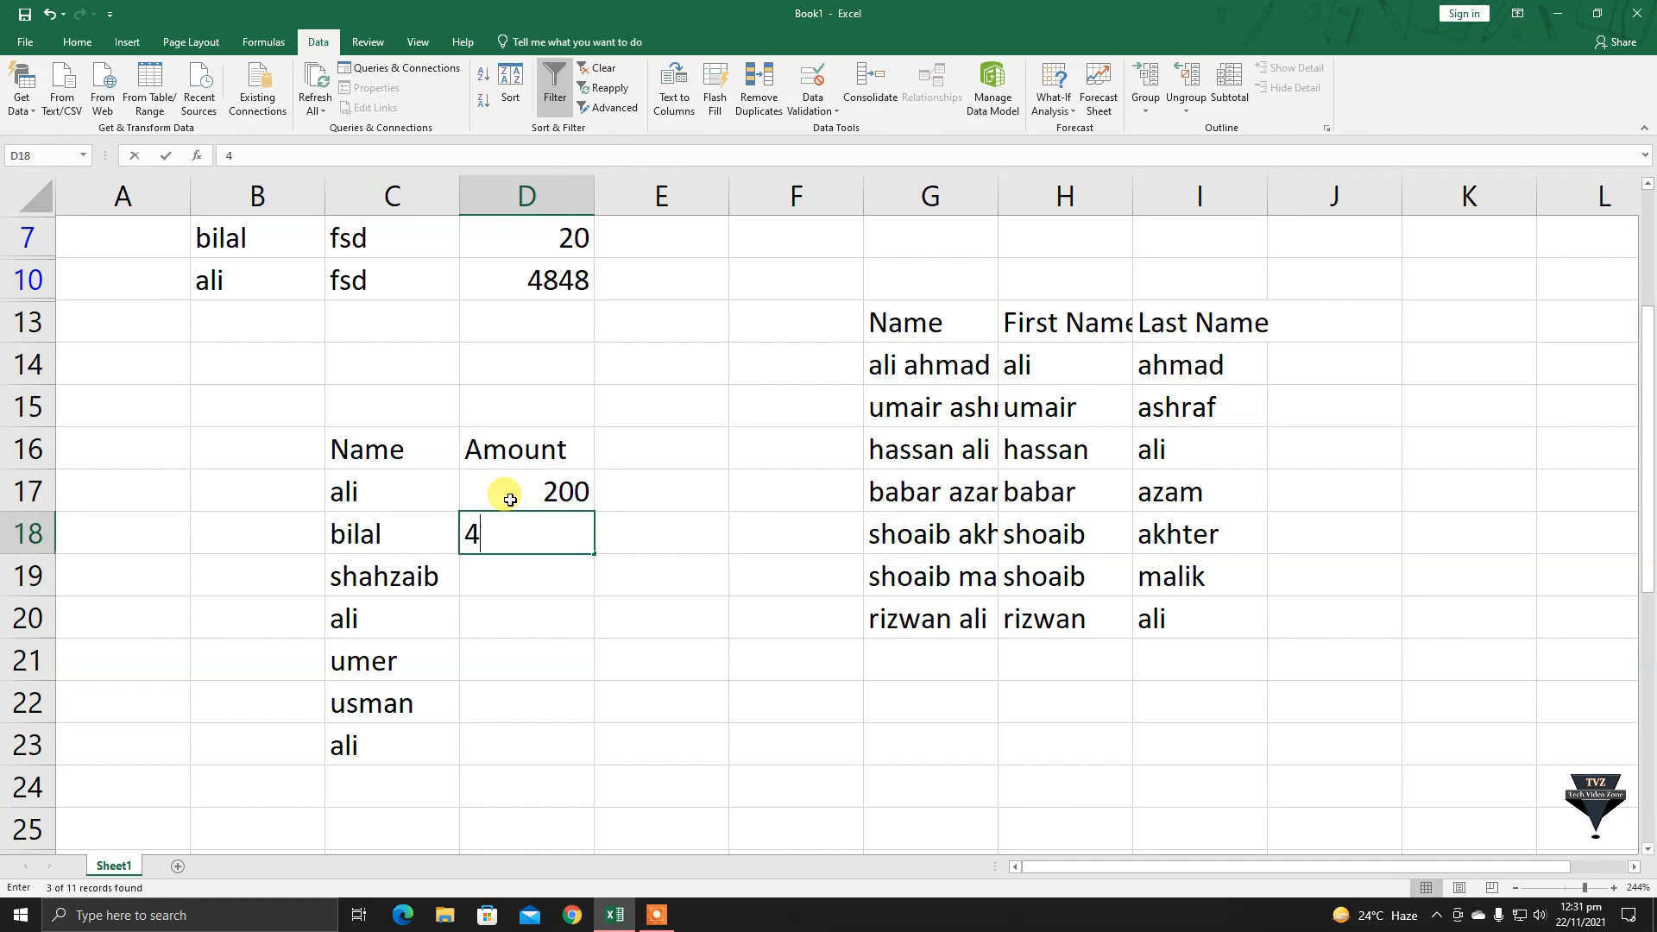
key("Return")
type("151")
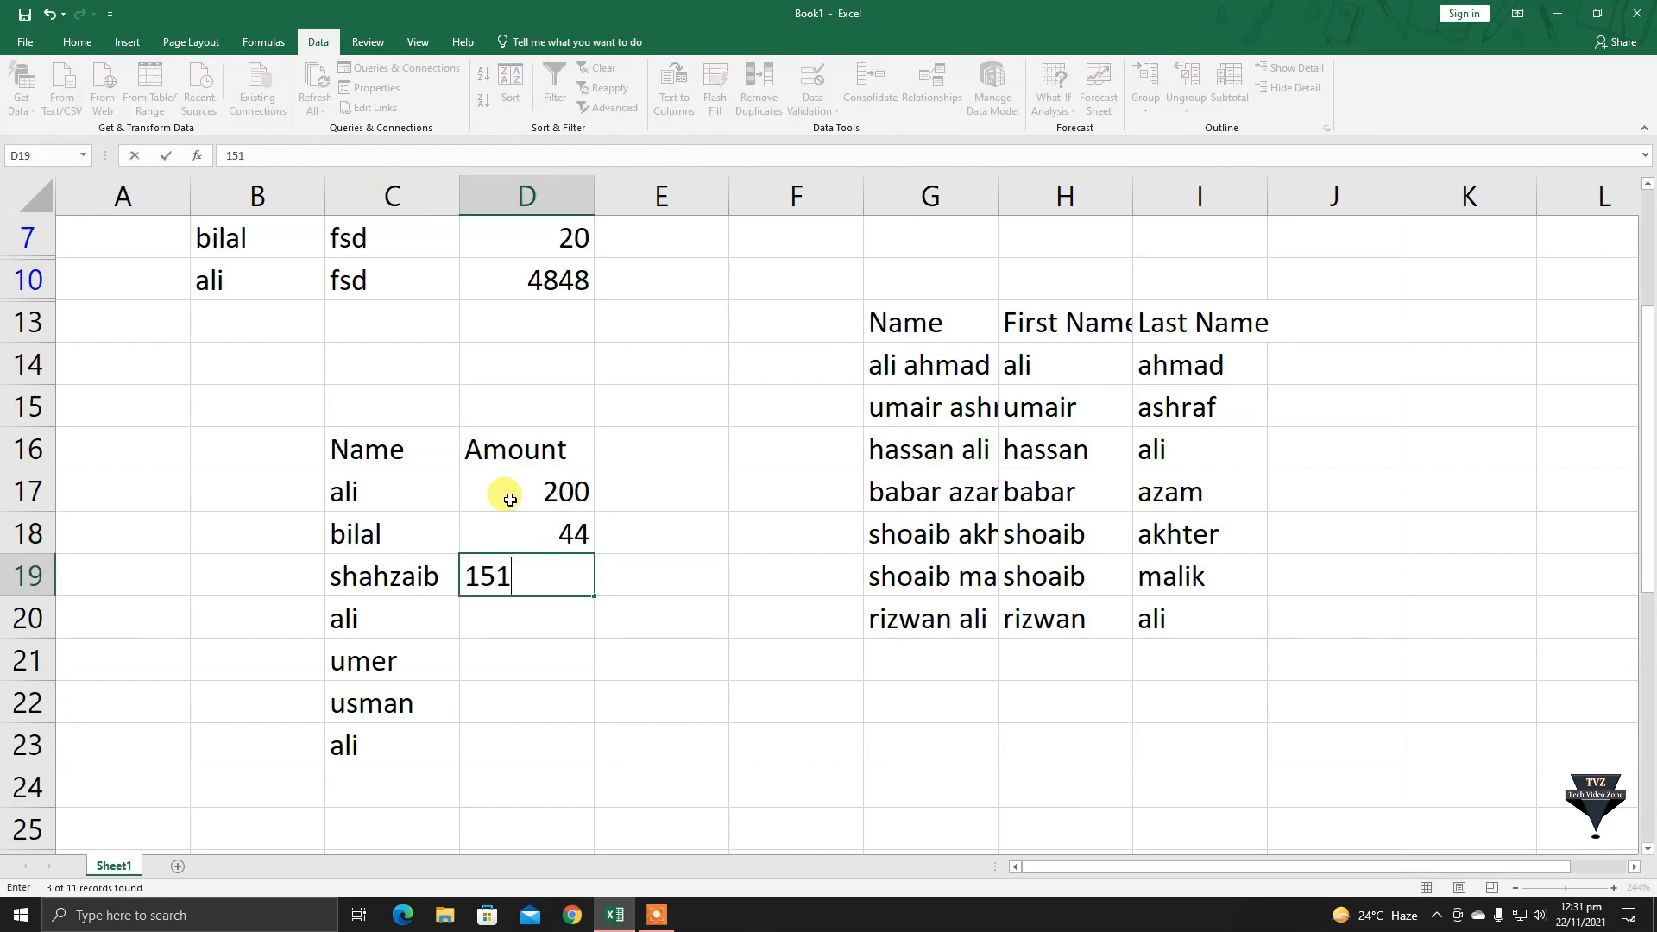
key("Return")
Enter the amounts 200, 47, 2255 and 200 in D20:D23.
type("200")
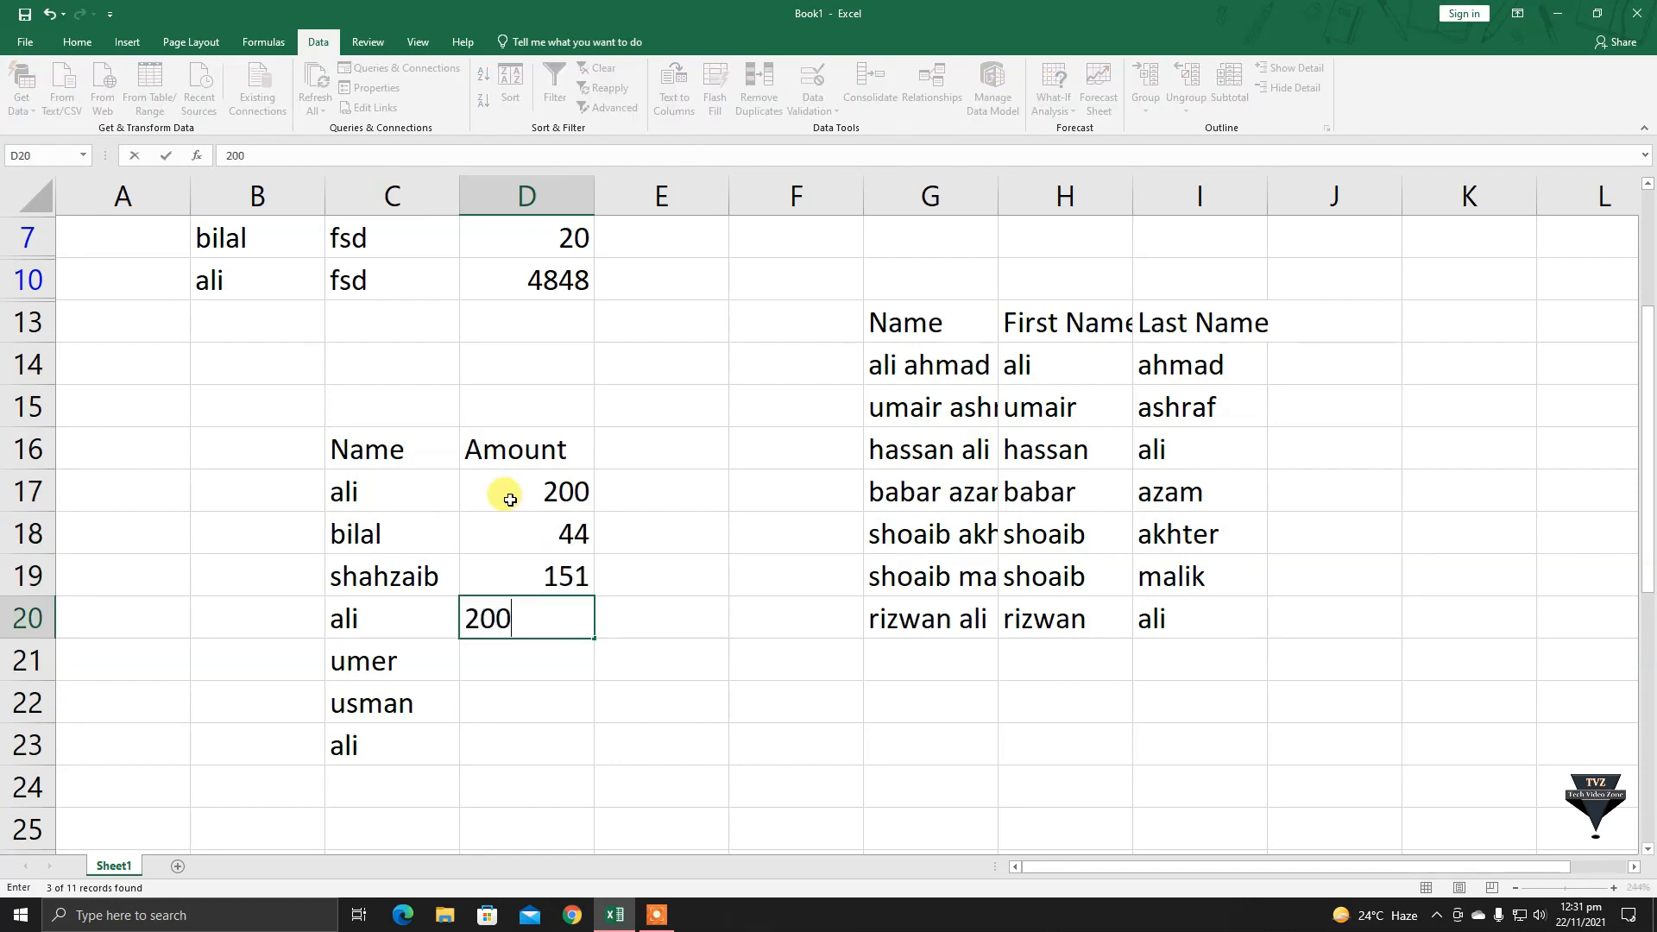
key("Return")
type("47")
key("Return")
type("225")
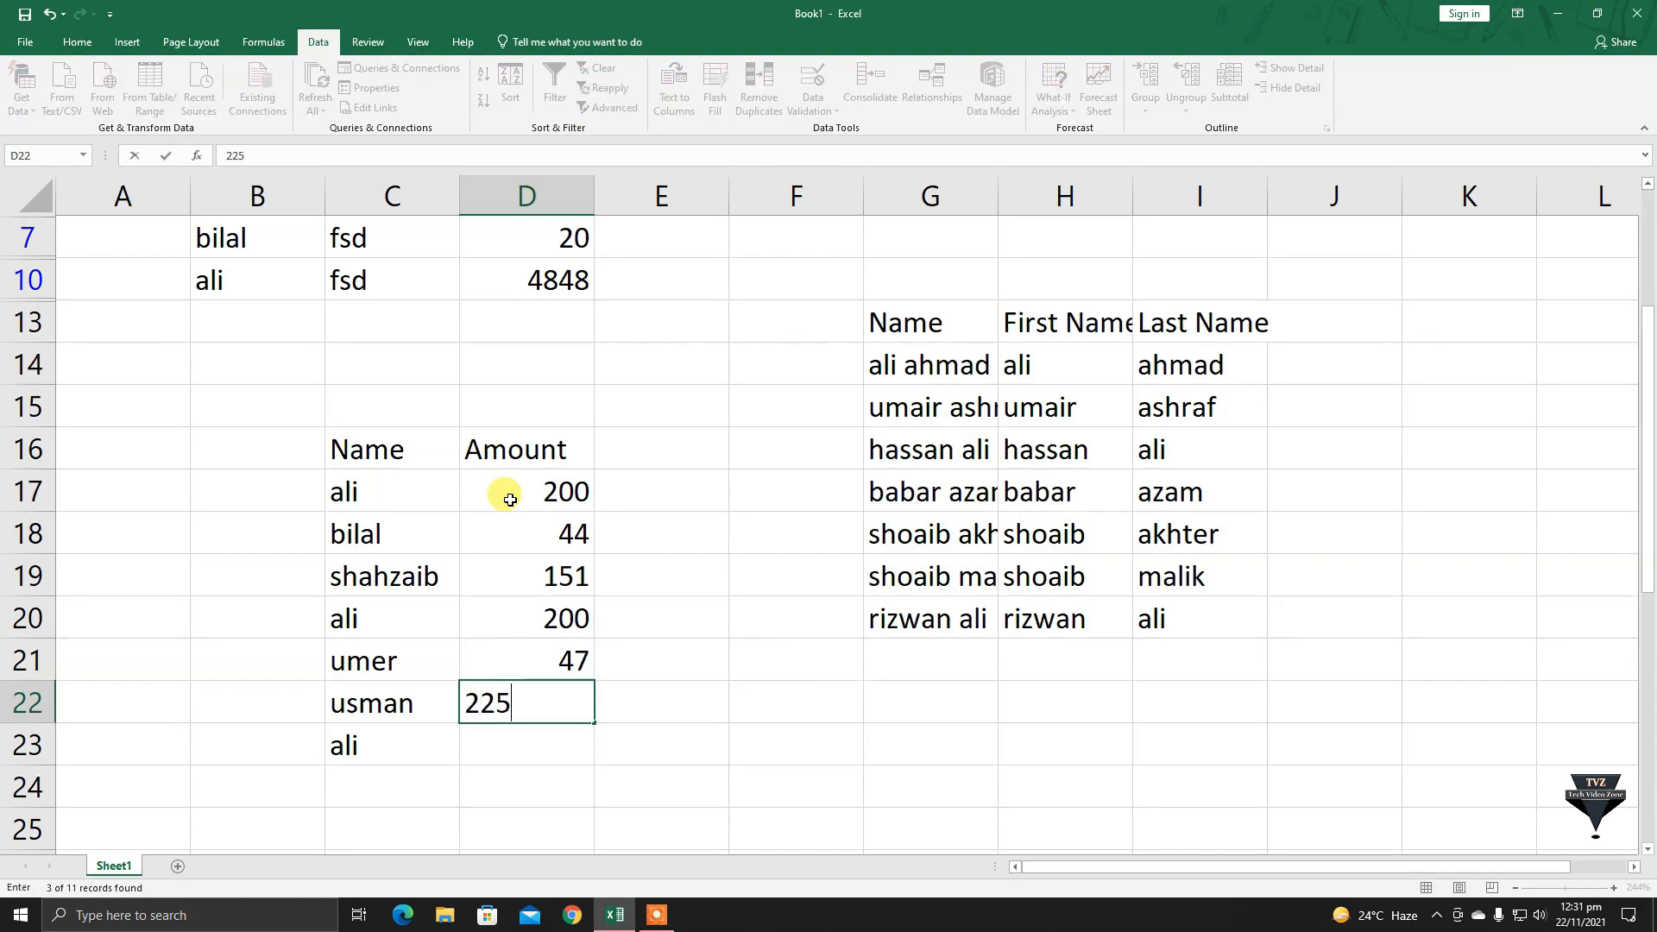
type("5")
key("Return")
type("20")
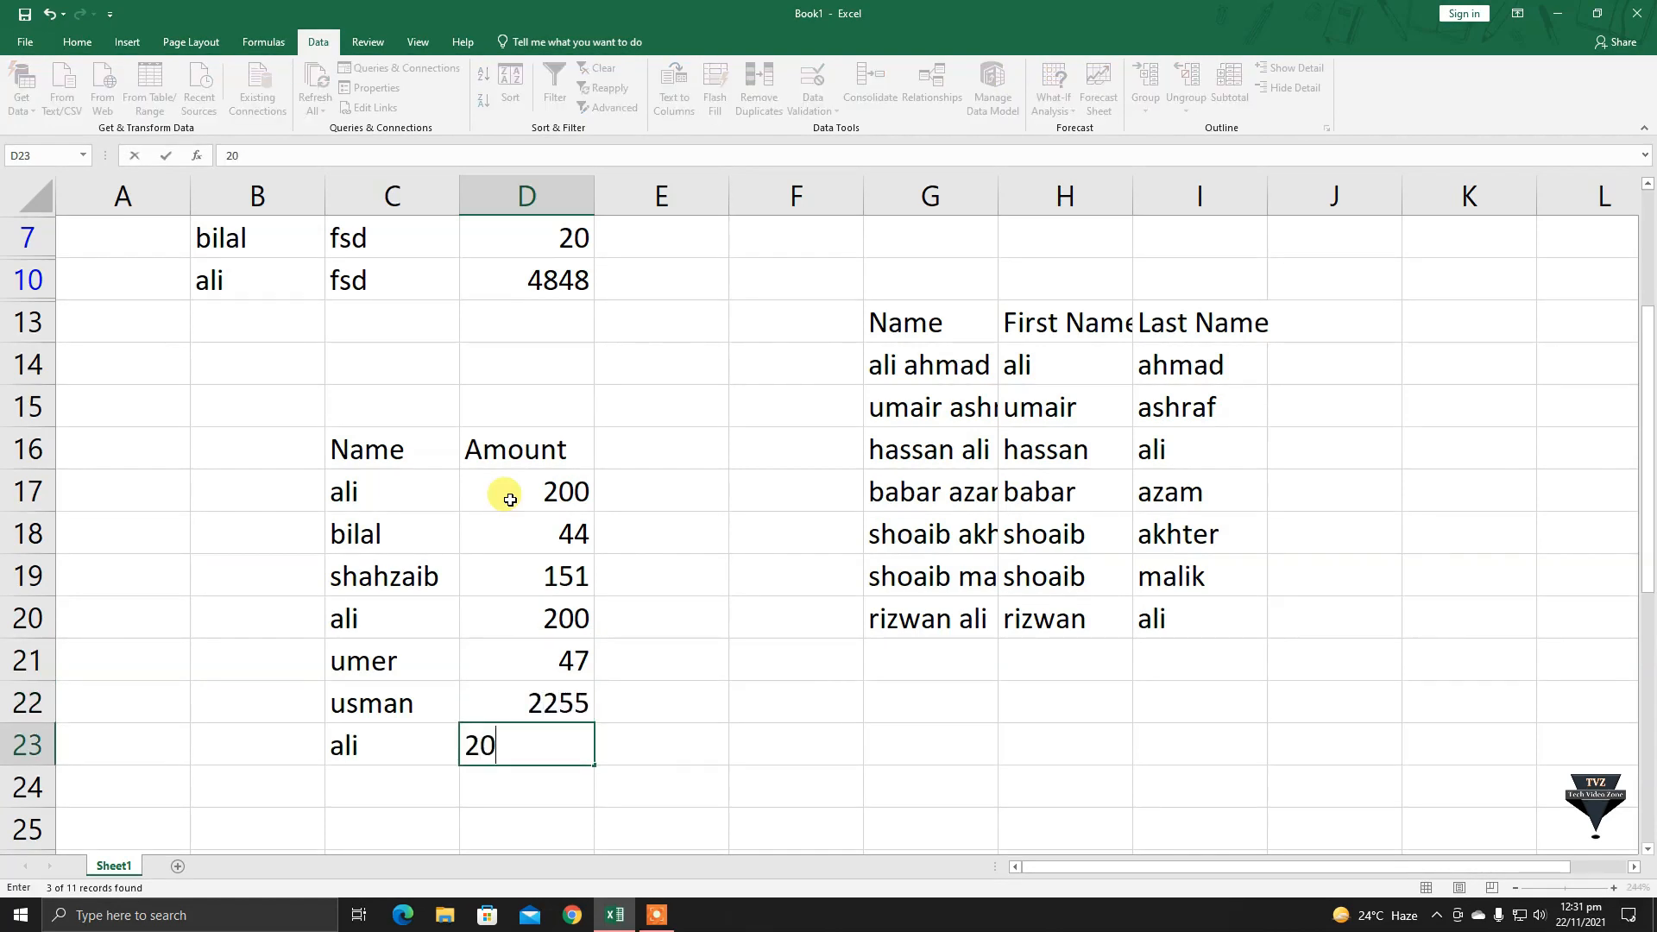
type("0")
left_click(747, 762)
left_click(712, 749)
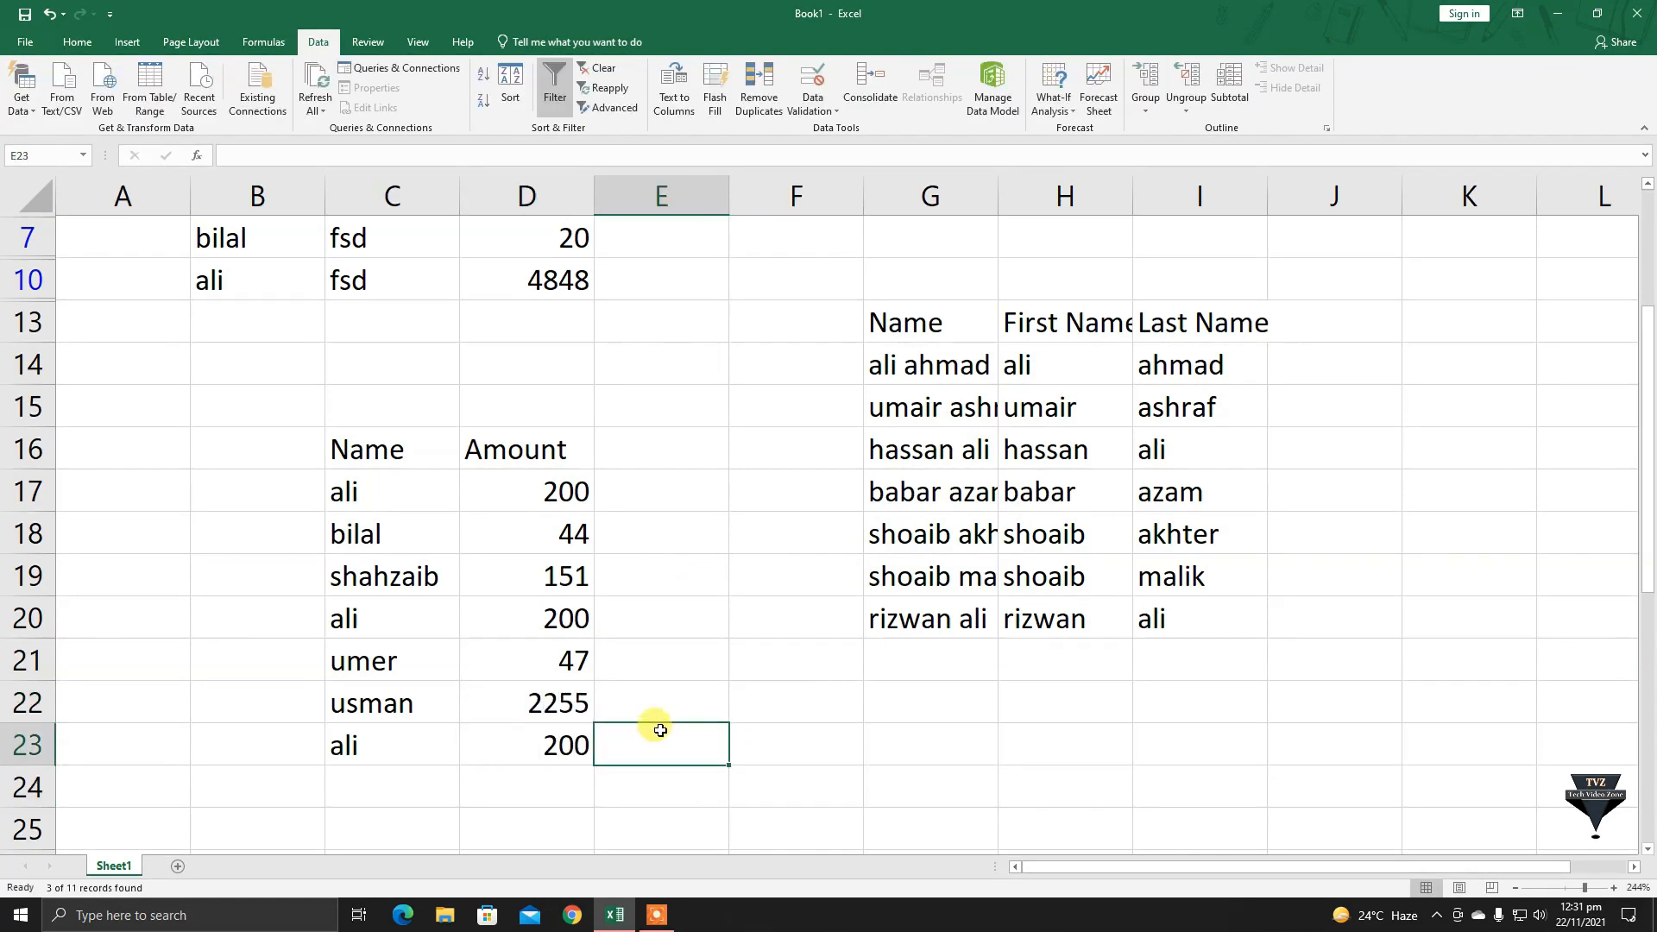
Remove duplicate rows from C17:D23 based on both the Name and Amount columns, and check the entry kept in C17:D17.
left_click_drag(1645, 501, 1644, 557)
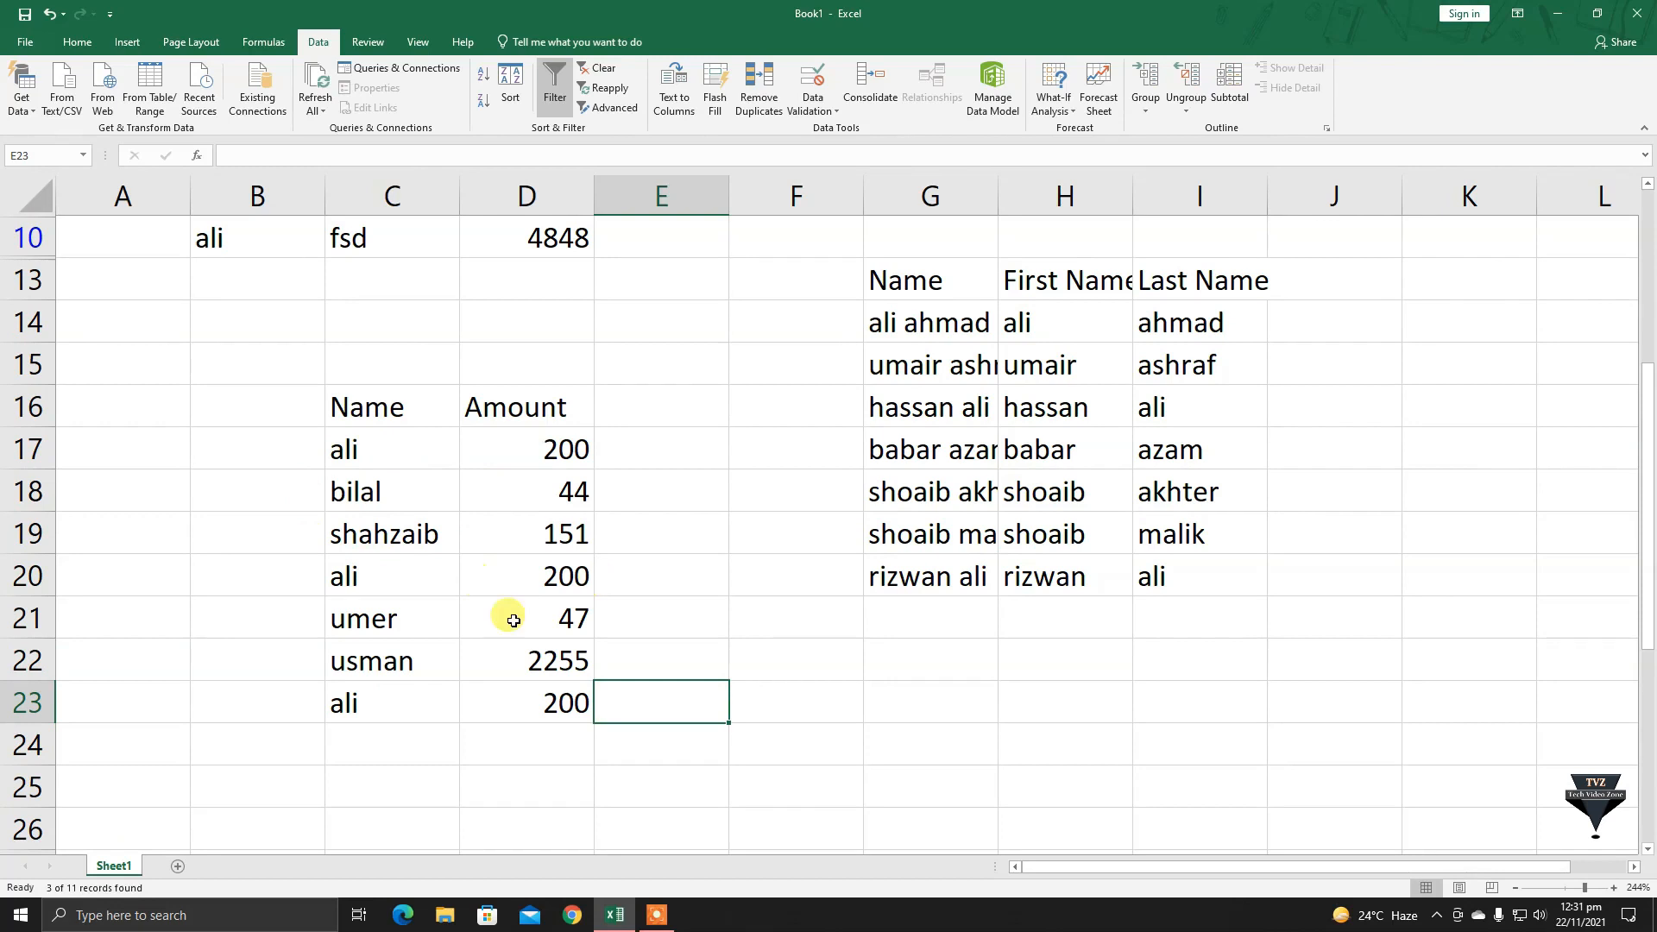
left_click(548, 712)
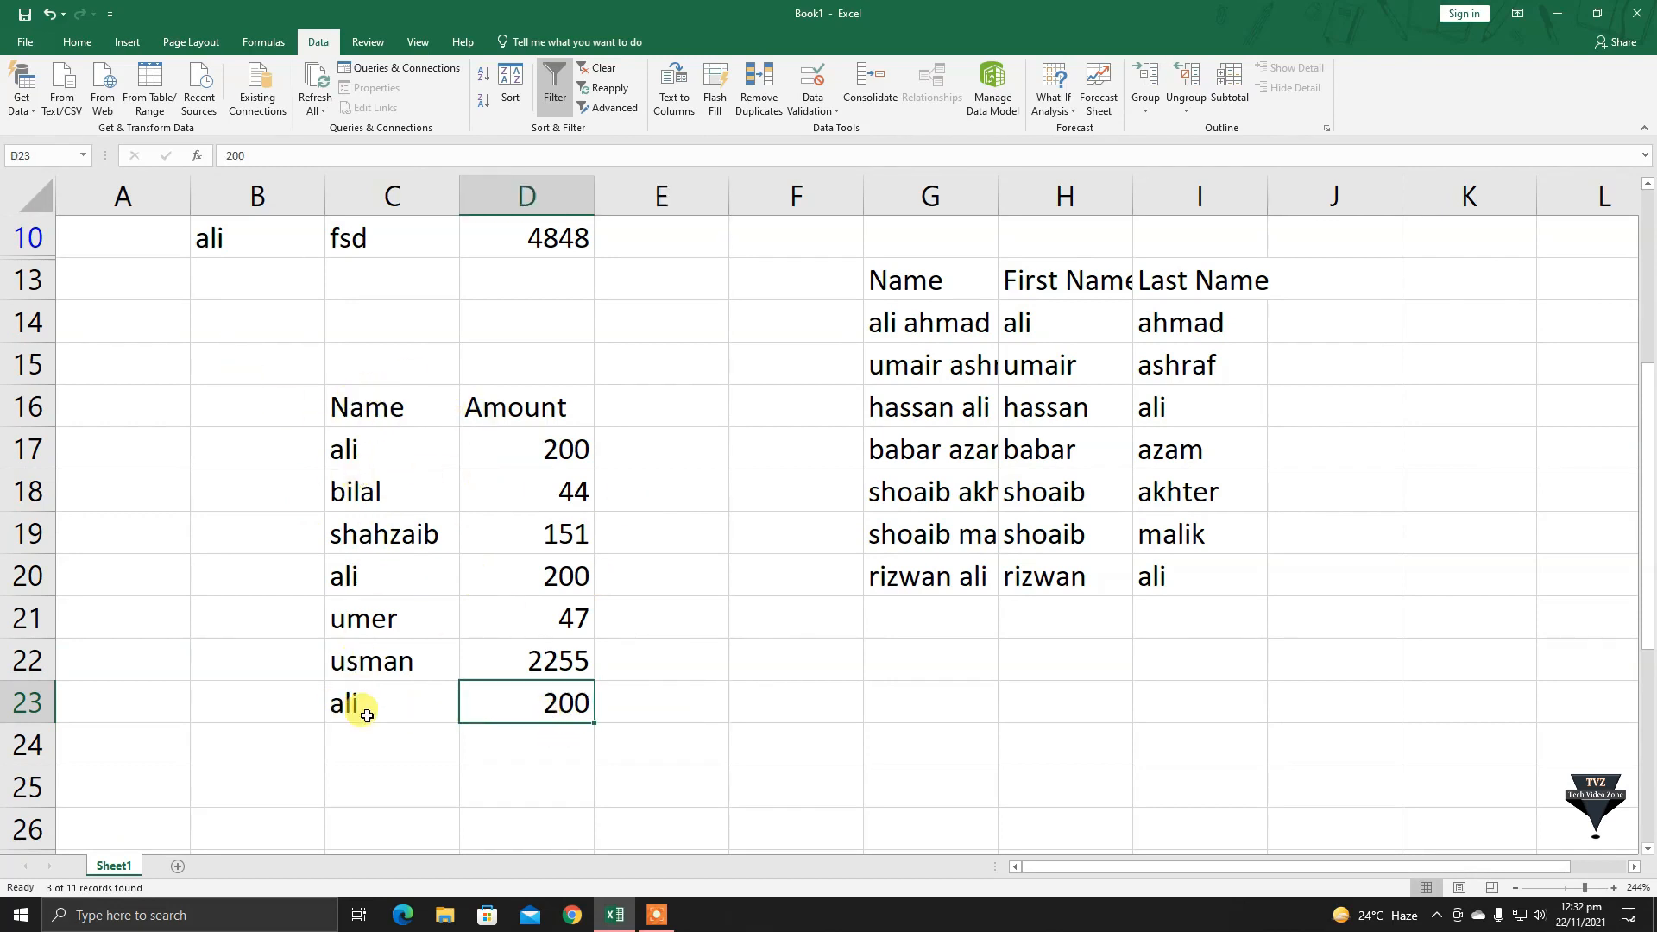
left_click_drag(378, 716, 534, 414)
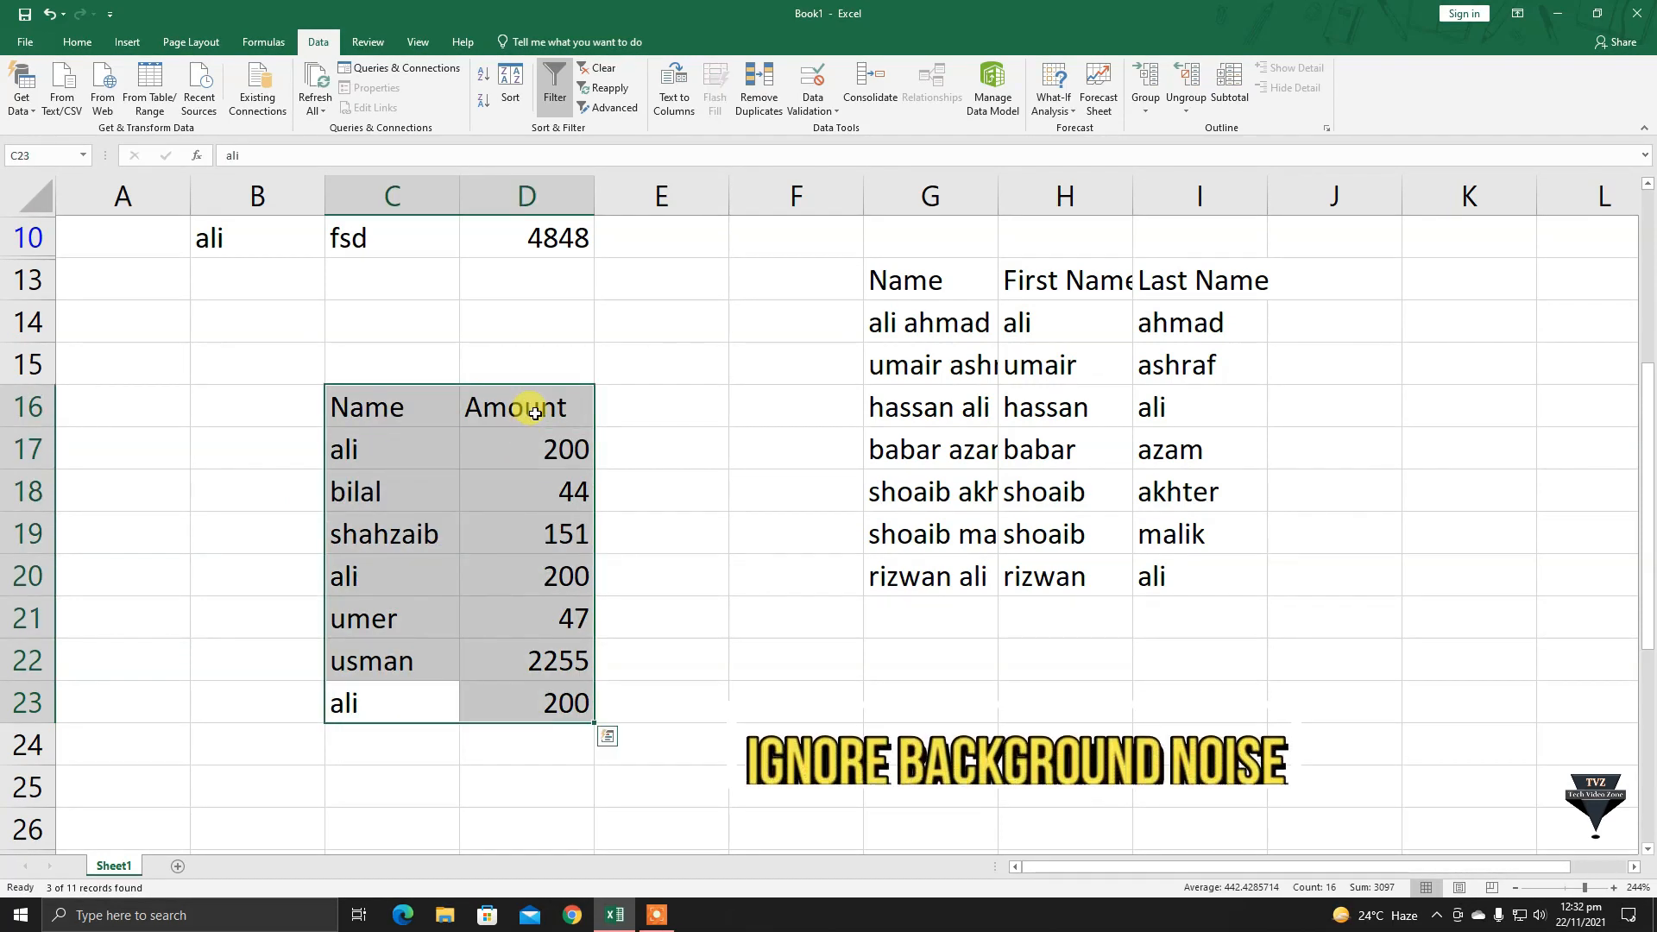
left_click_drag(393, 448, 536, 669)
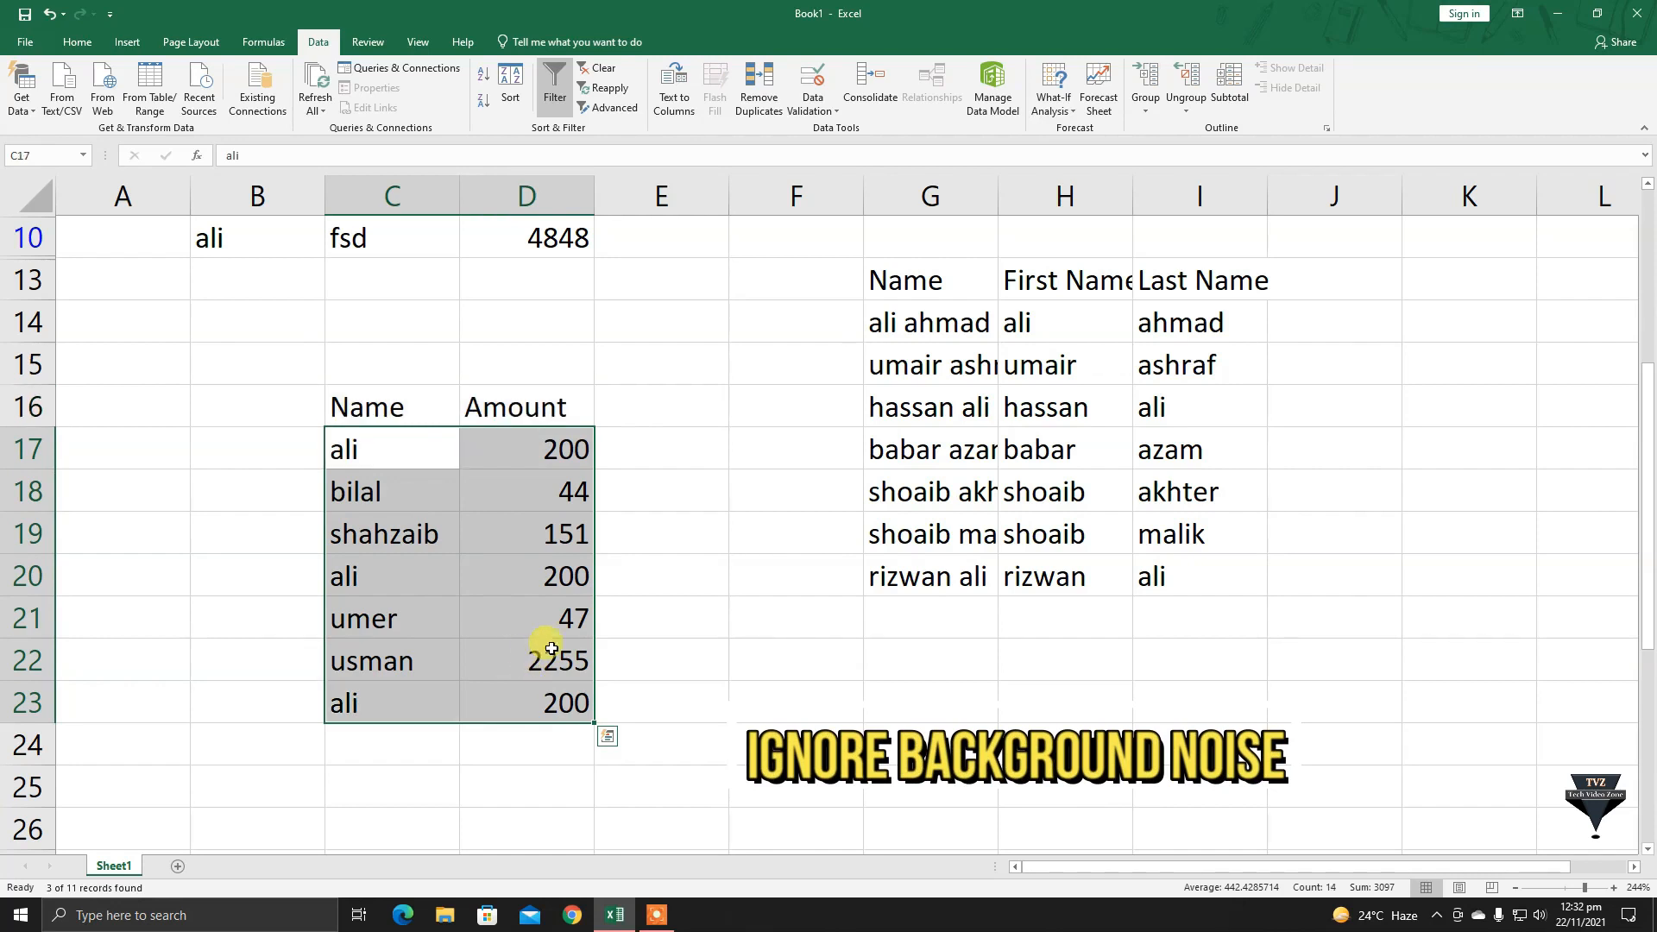
left_click(756, 95)
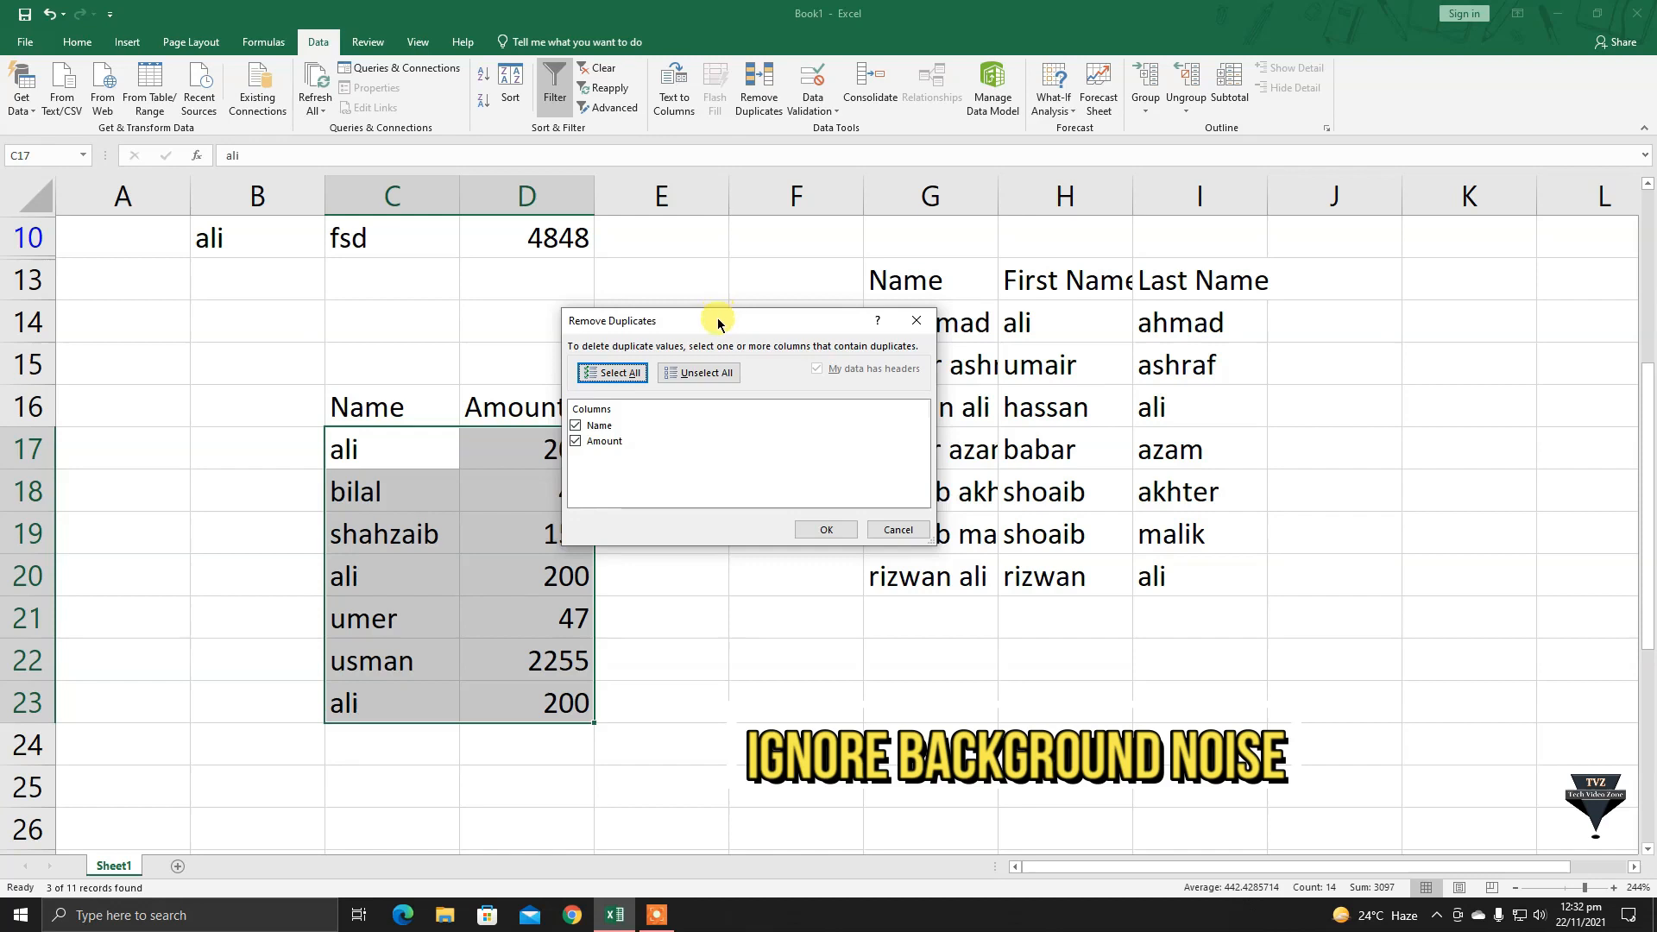
left_click_drag(713, 322, 767, 323)
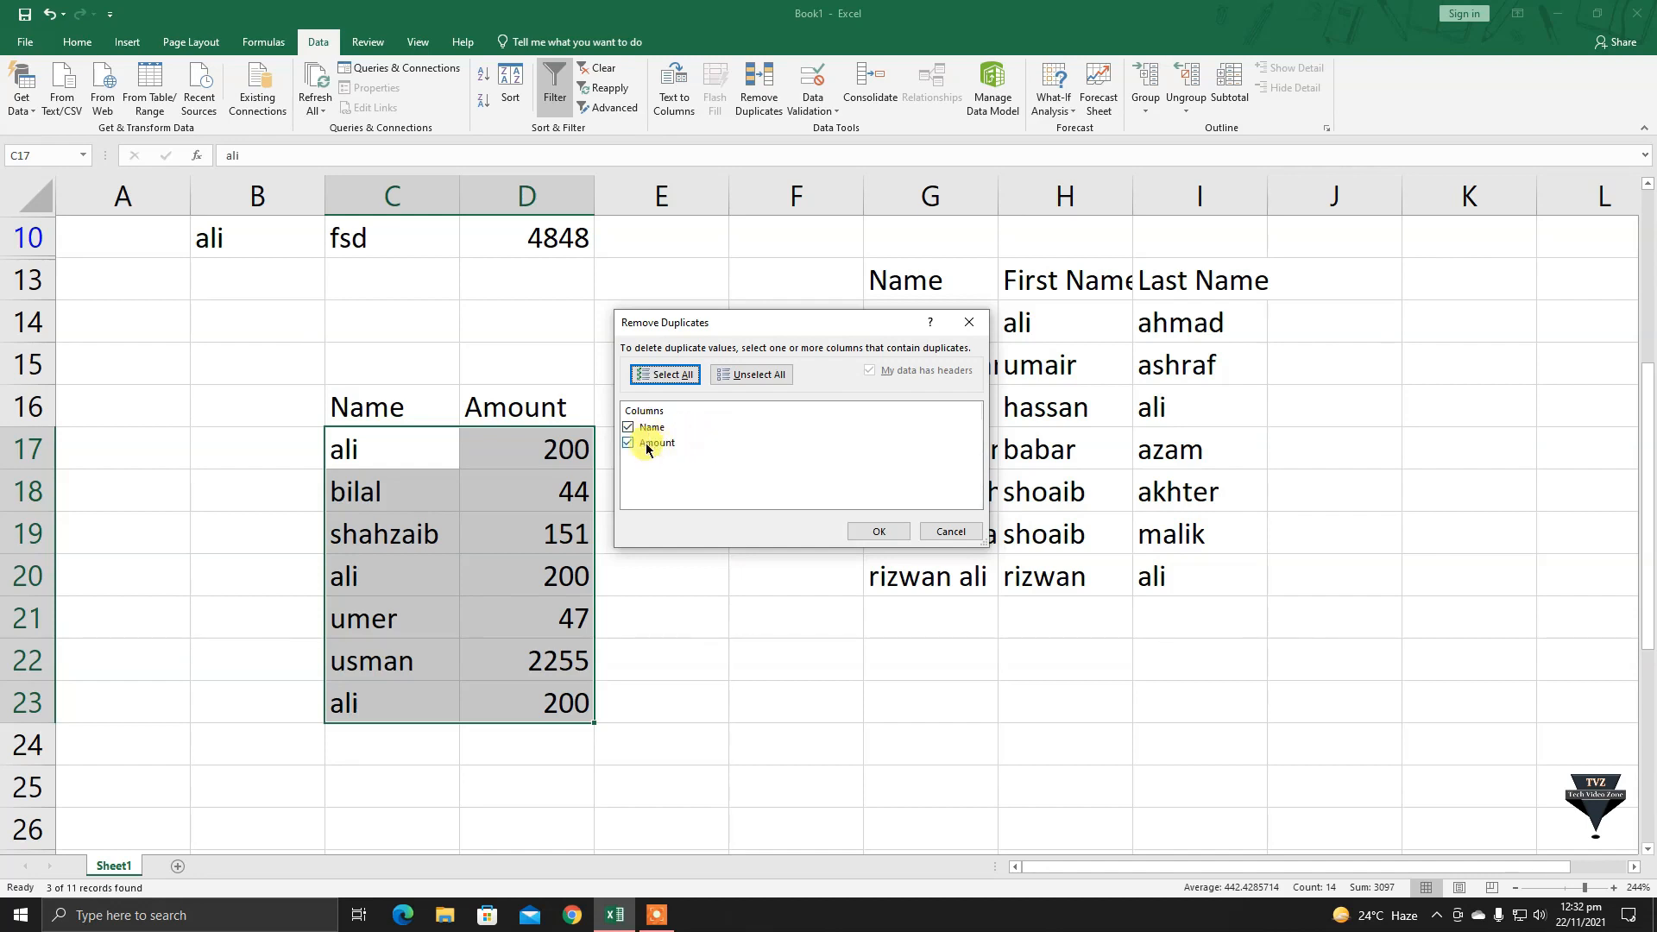
left_click(887, 530)
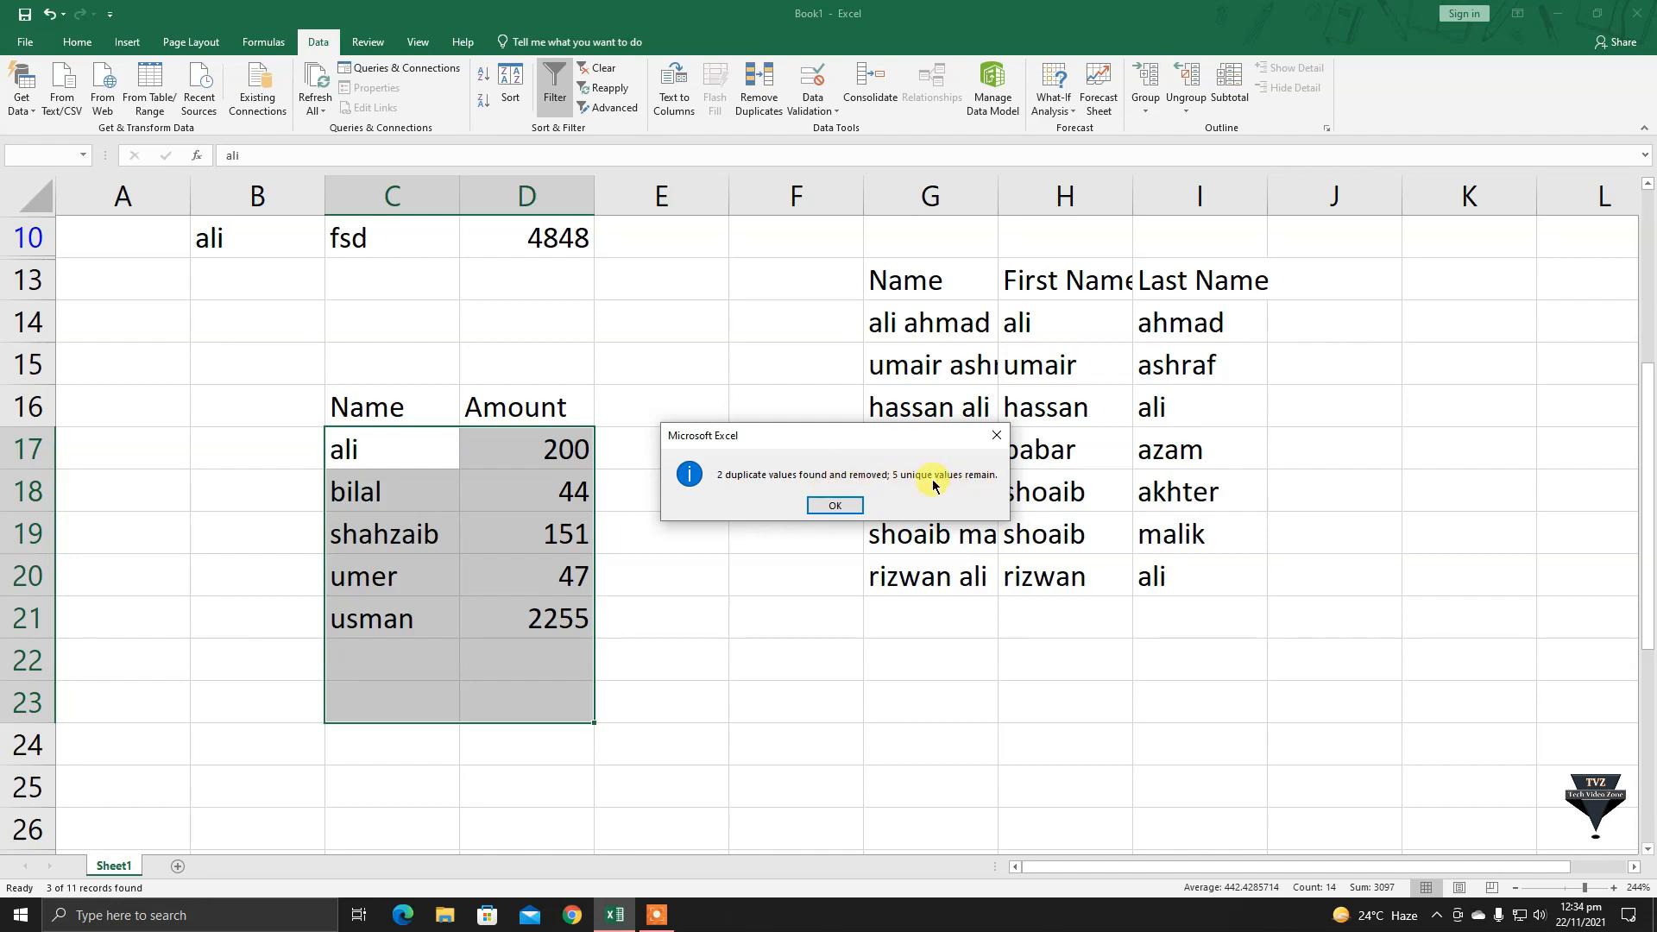
left_click(837, 500)
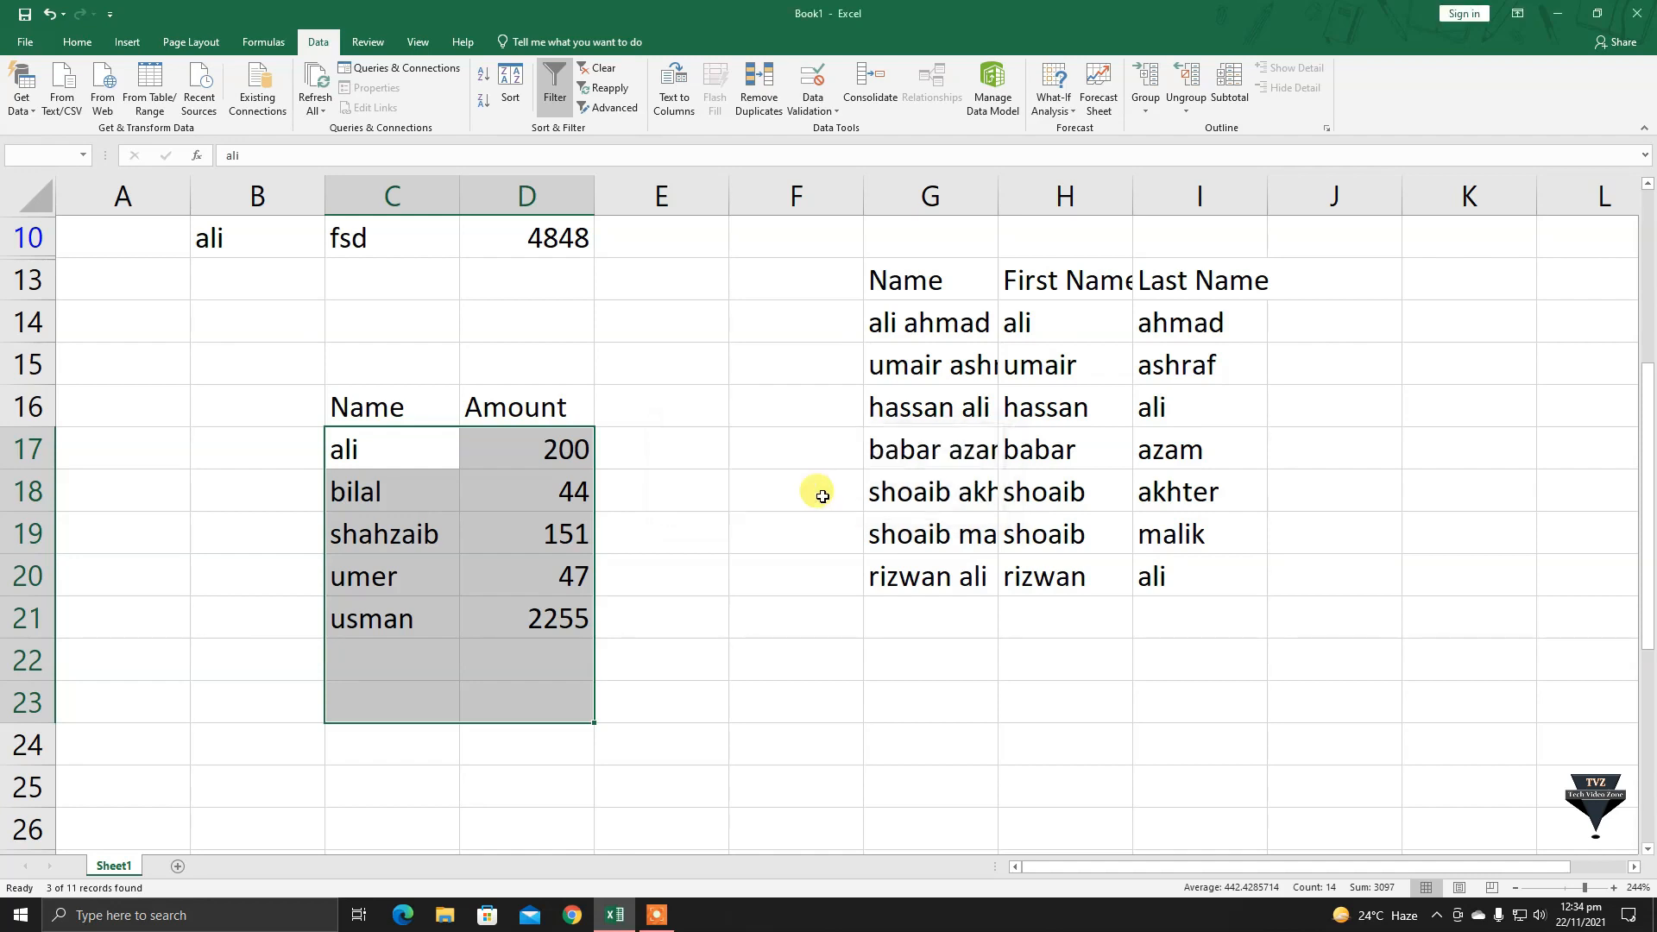
left_click(497, 662)
left_click_drag(357, 447, 584, 451)
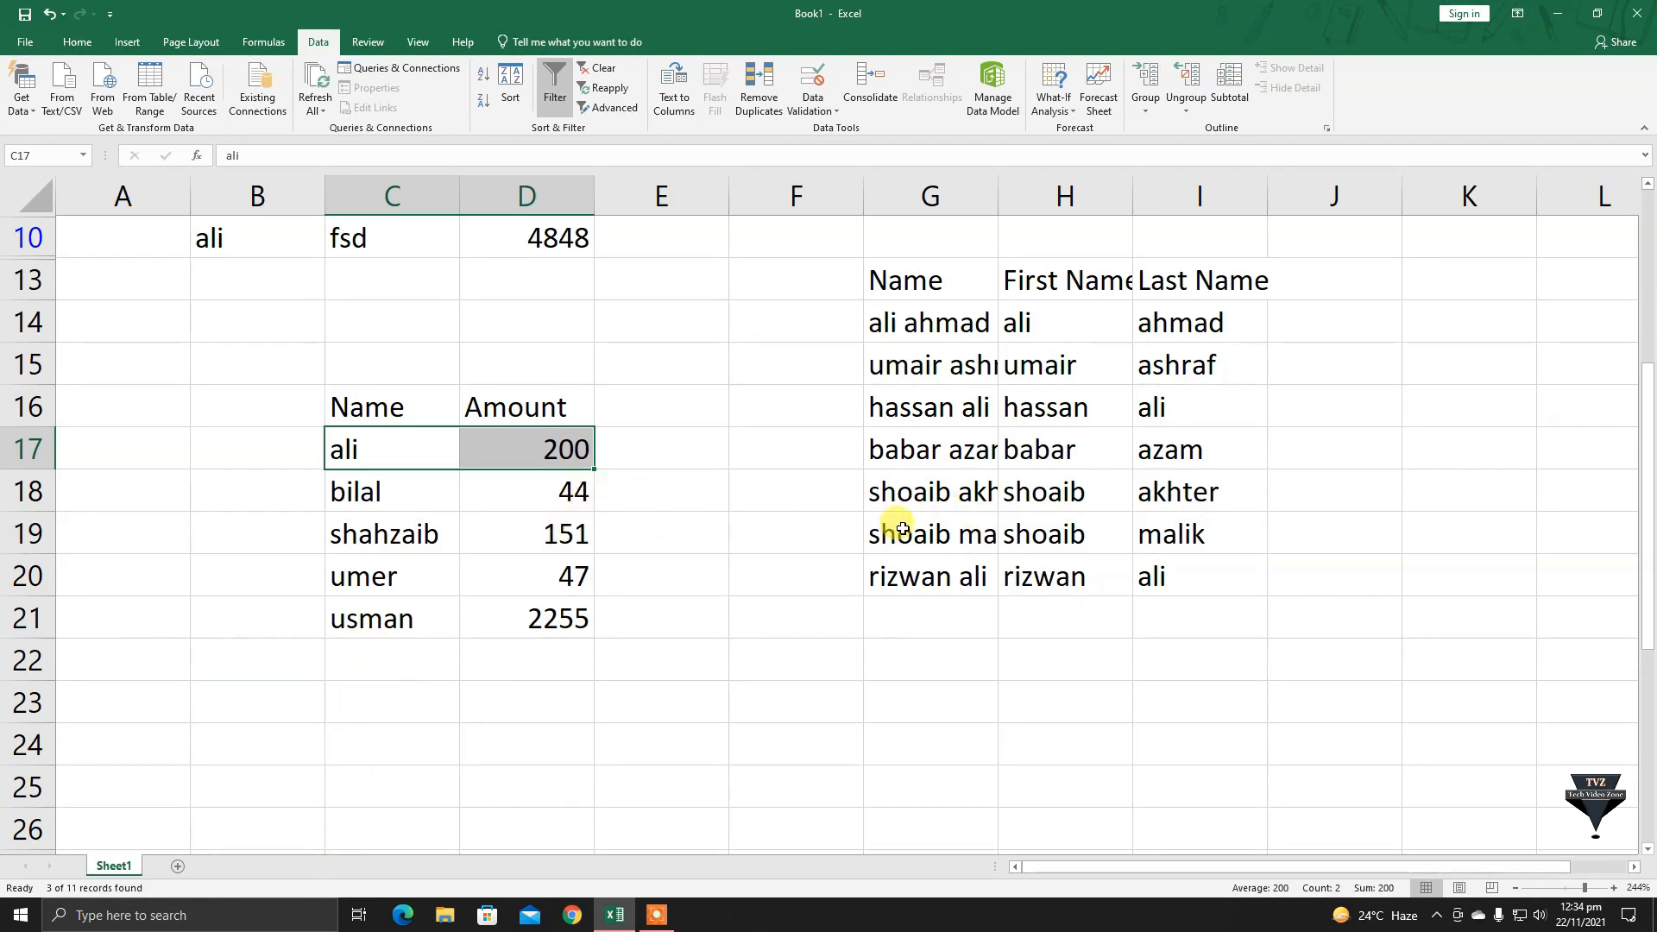
Examine the names and amounts remaining in C17:D21 for any leftover duplicates.
left_click(441, 623)
left_click(425, 663)
left_click(422, 456)
left_click_drag(424, 457, 543, 610)
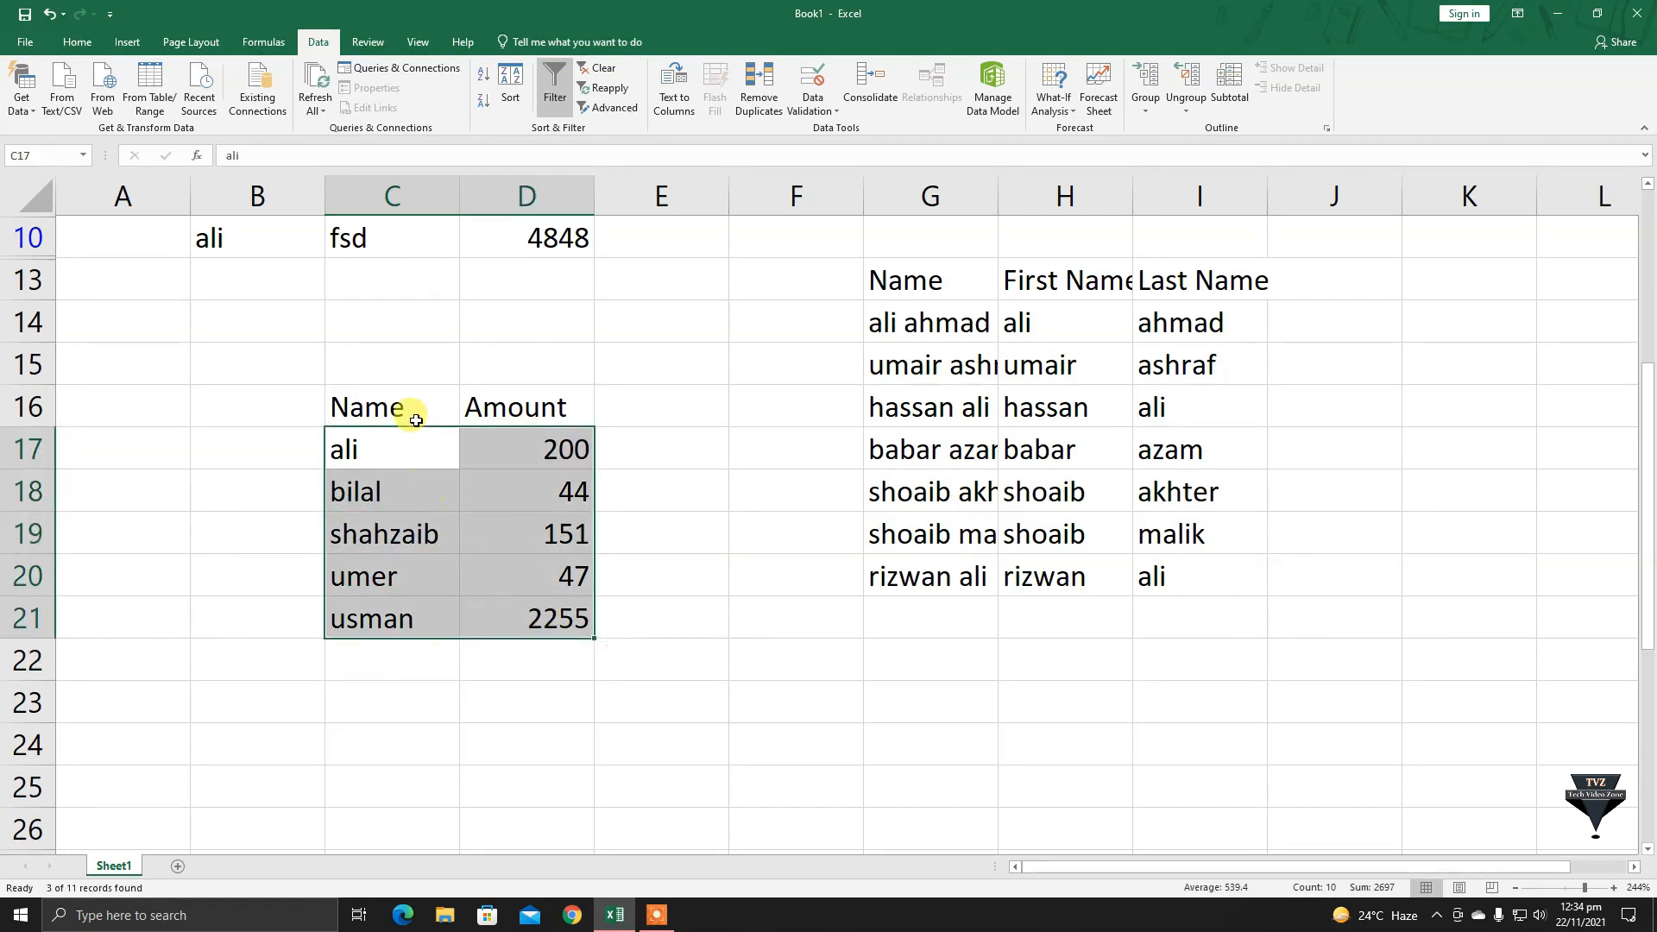
left_click(285, 629)
left_click_drag(360, 637, 377, 450)
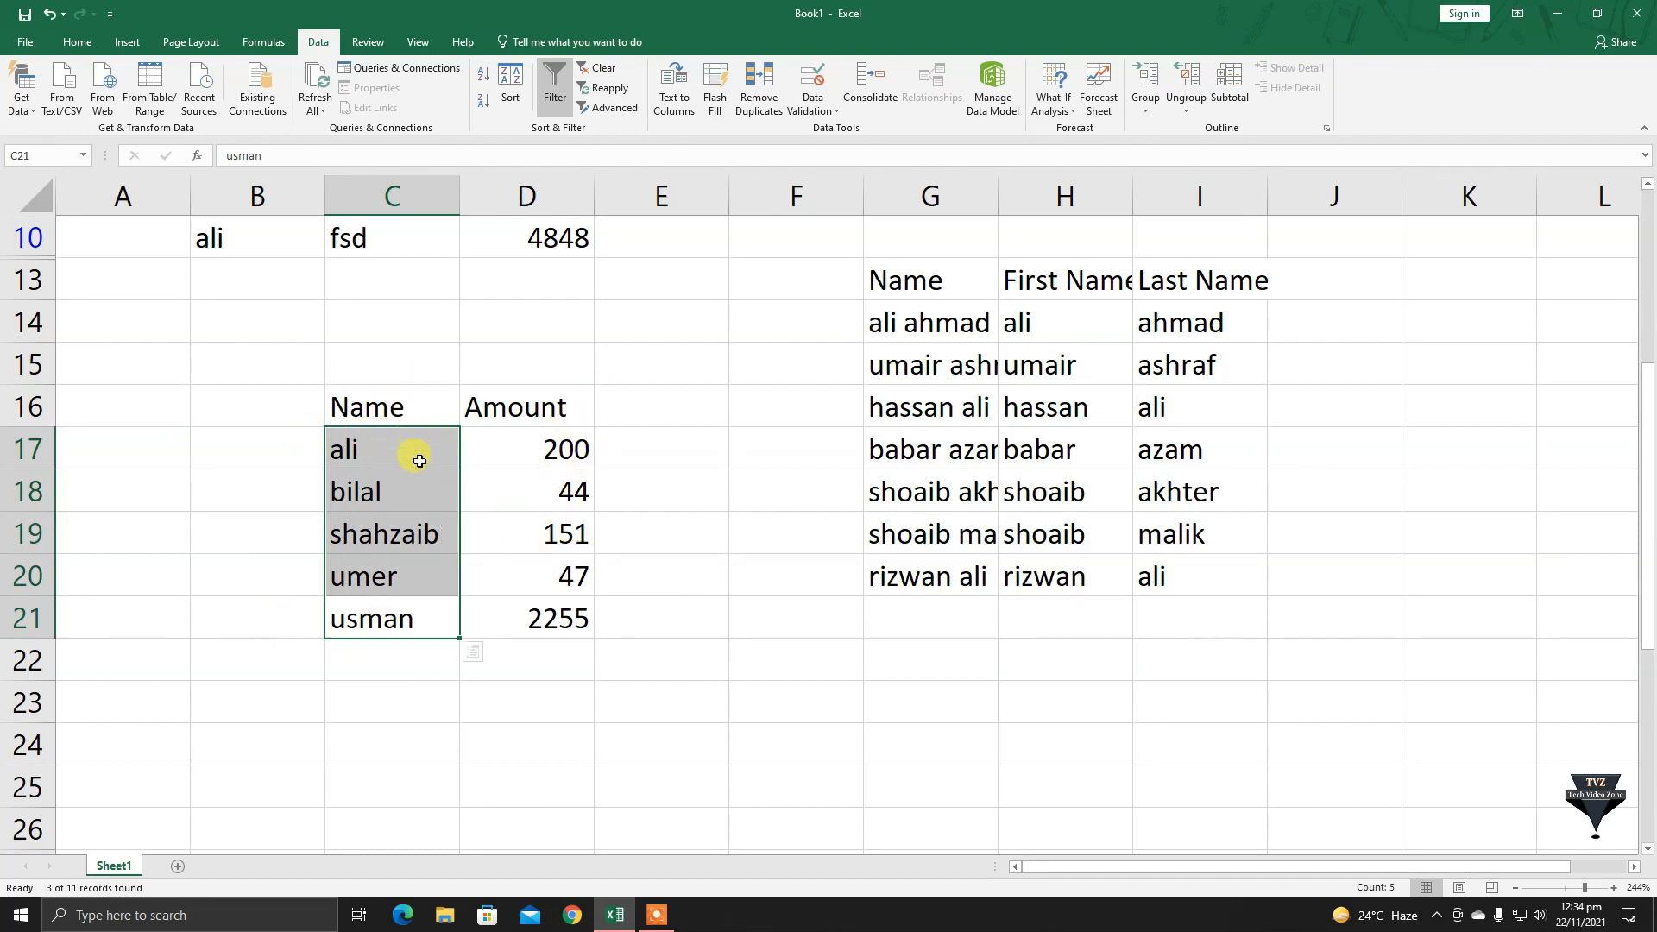
left_click(547, 449)
left_click(436, 449)
left_click_drag(419, 453, 510, 602)
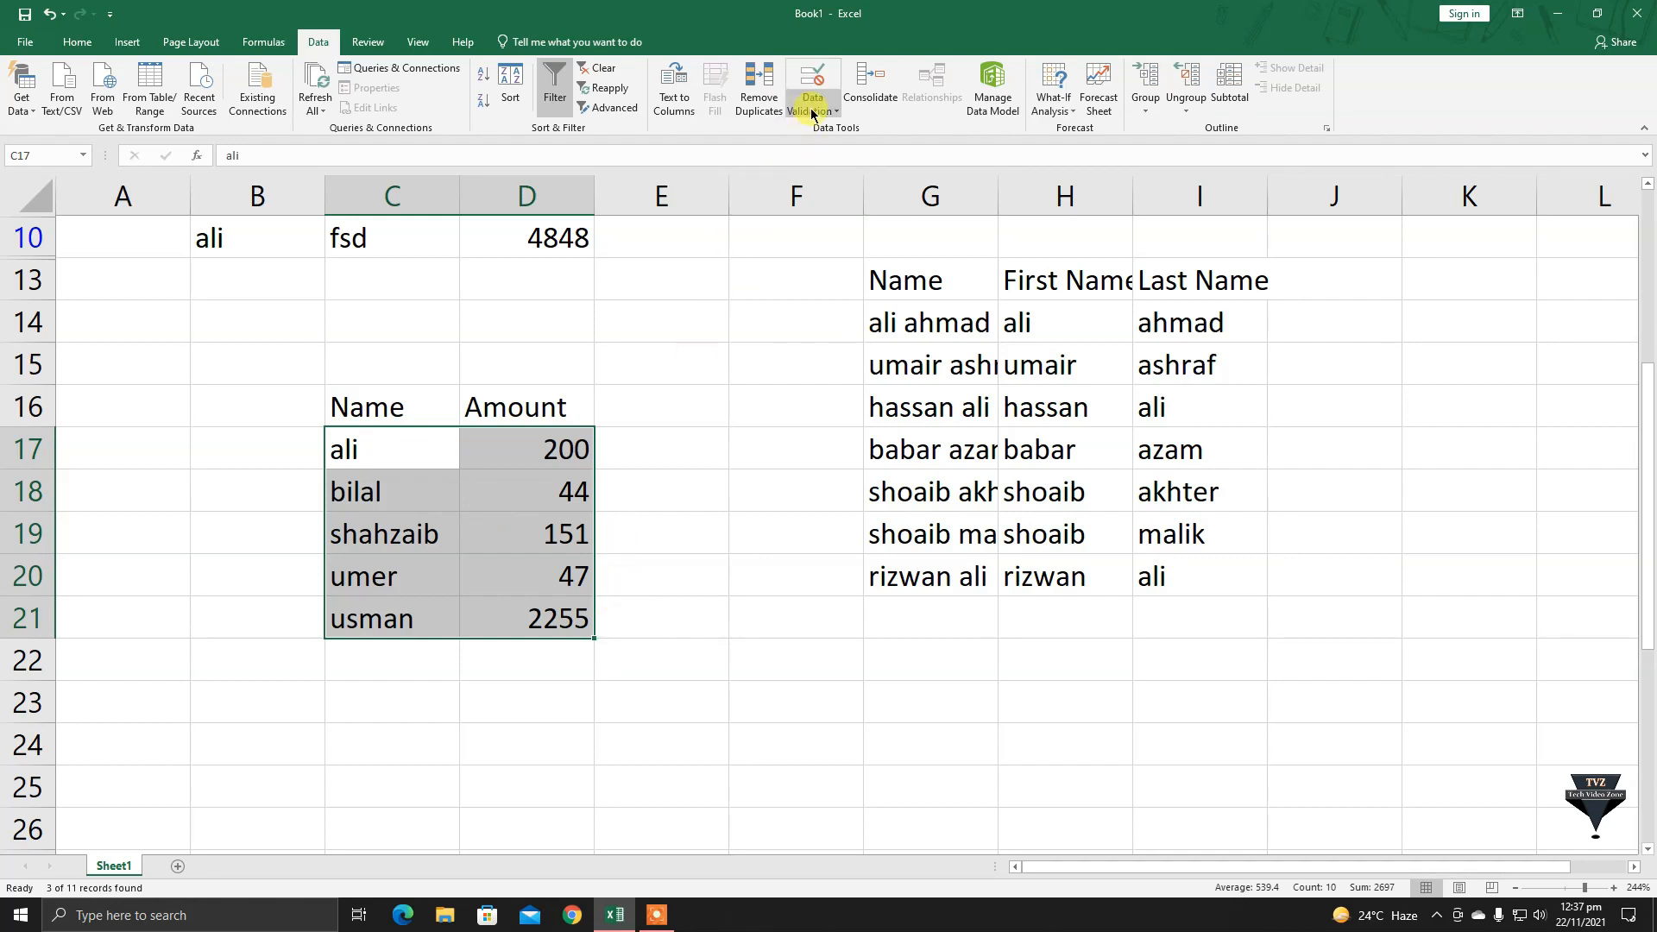
Enter the headers Product Name in F23 and Price in G23, and widen column F to fit its header.
left_click(696, 503)
scroll(1649, 479, "down", 1)
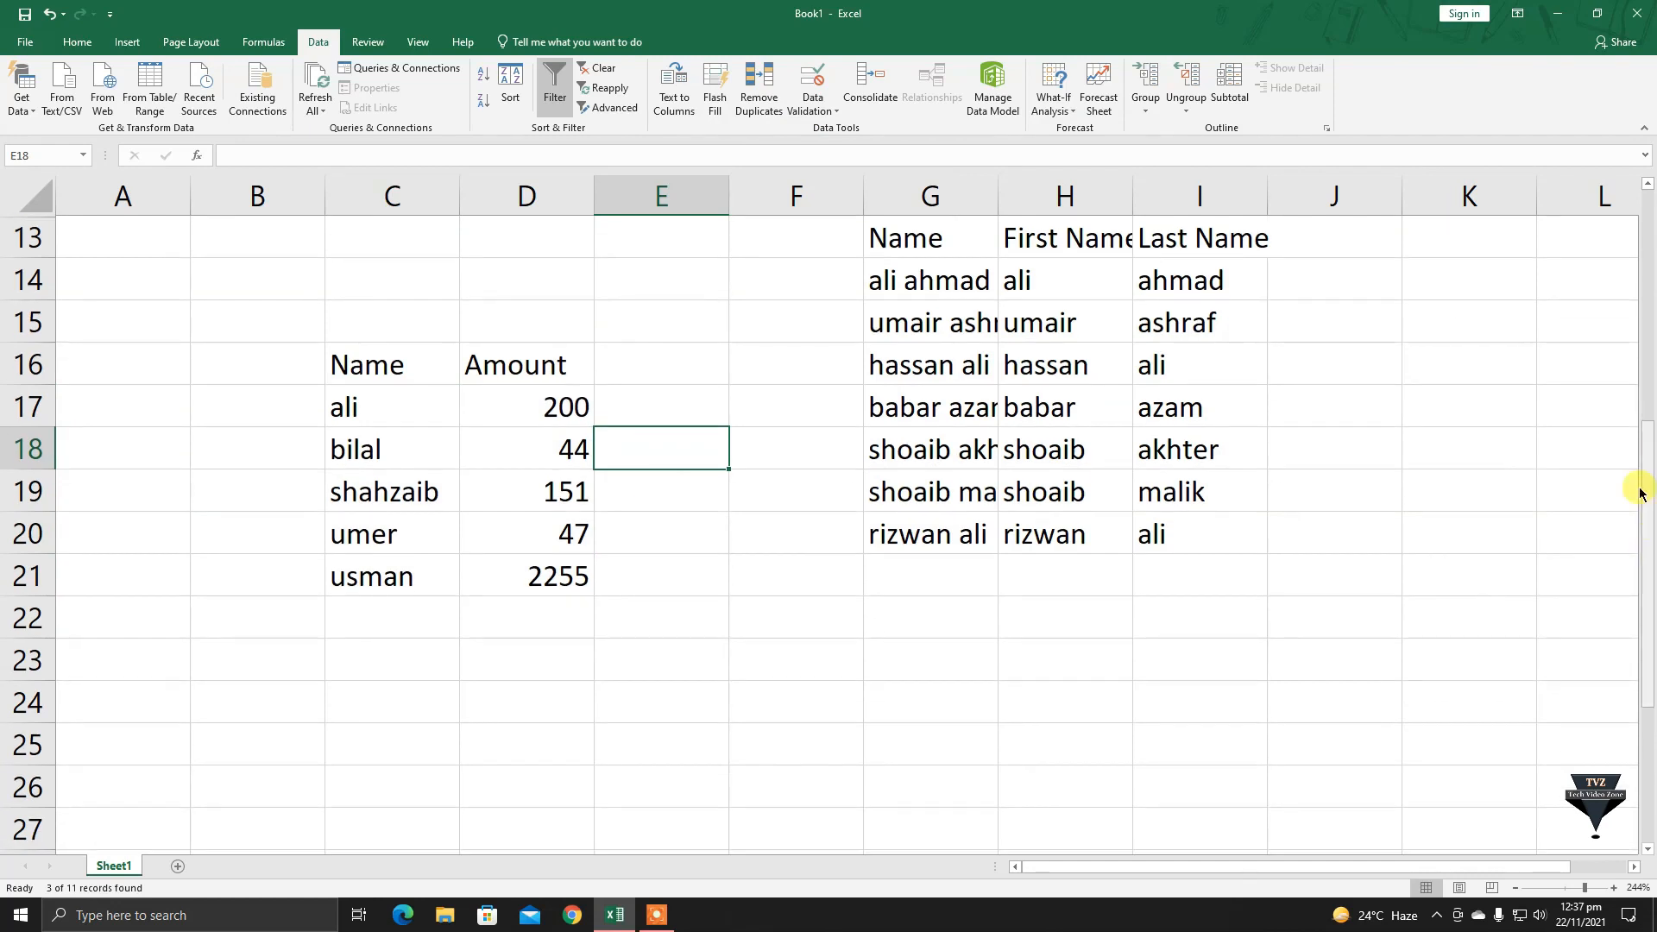
left_click_drag(1648, 483, 1648, 561)
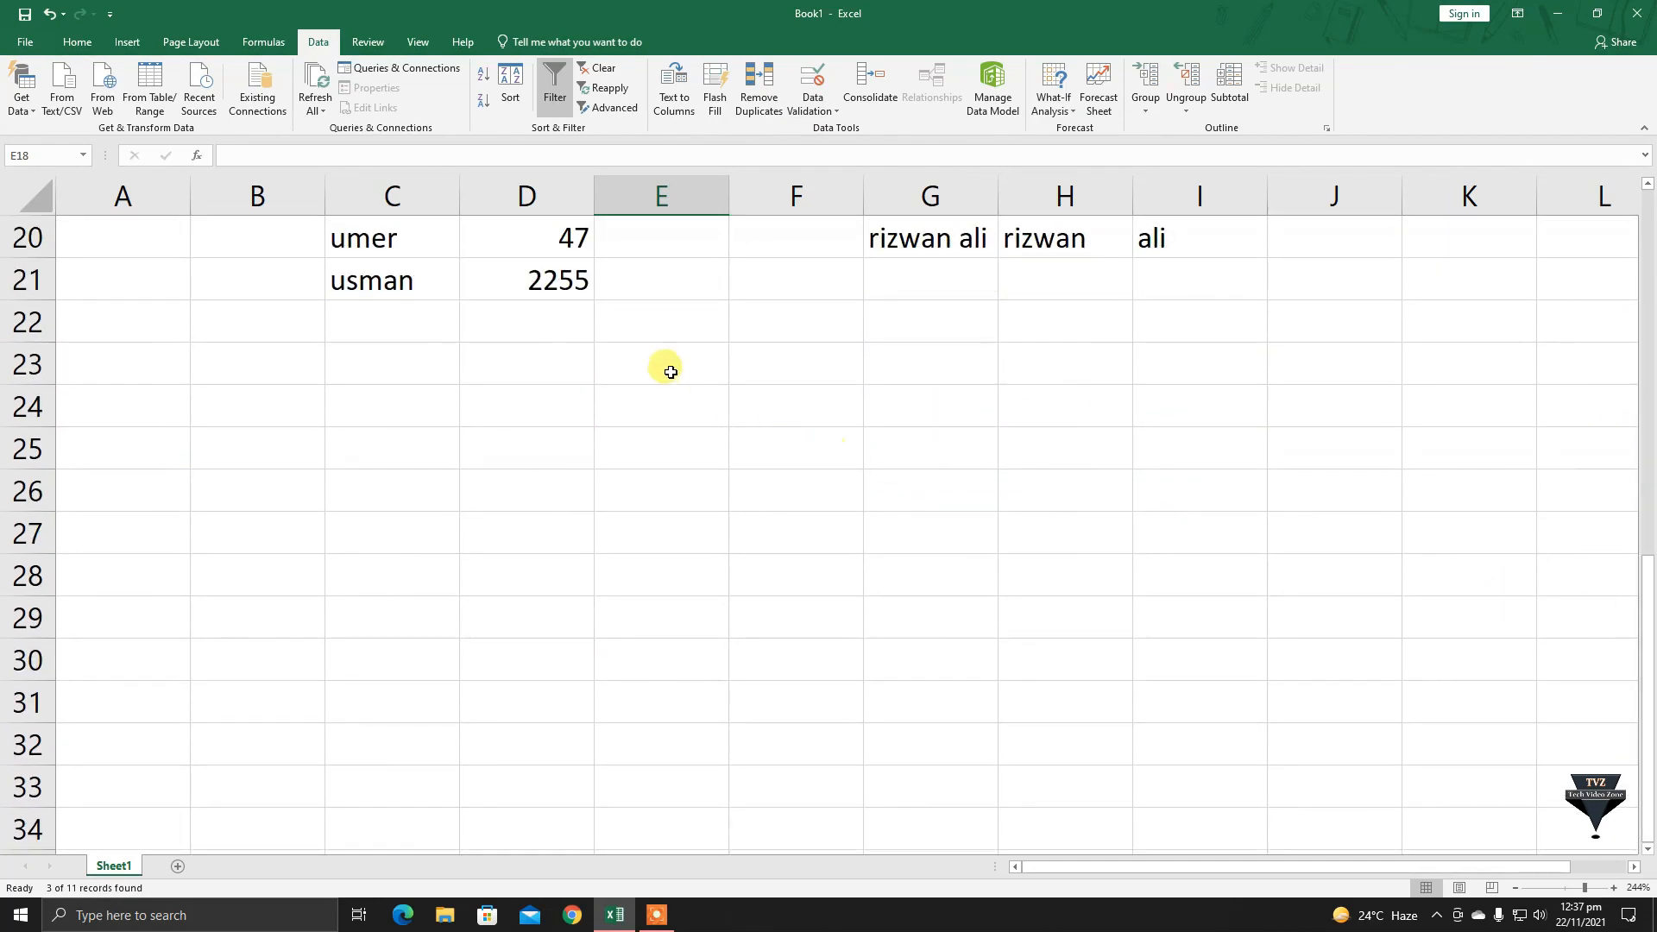
left_click(746, 361)
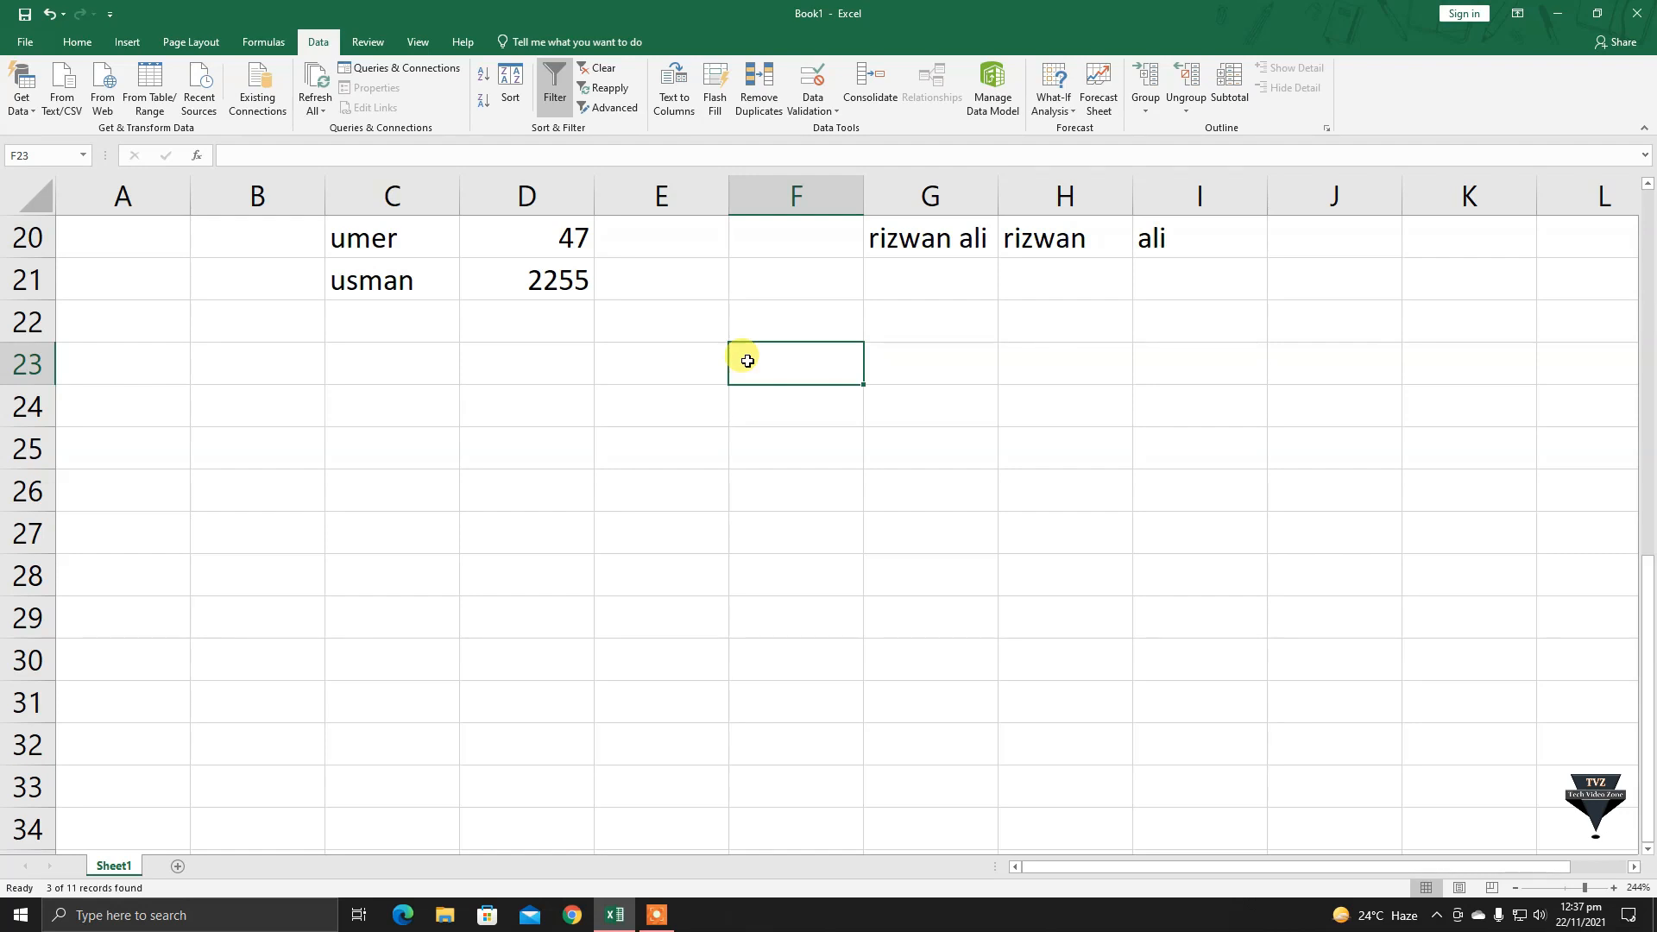
type("Pro")
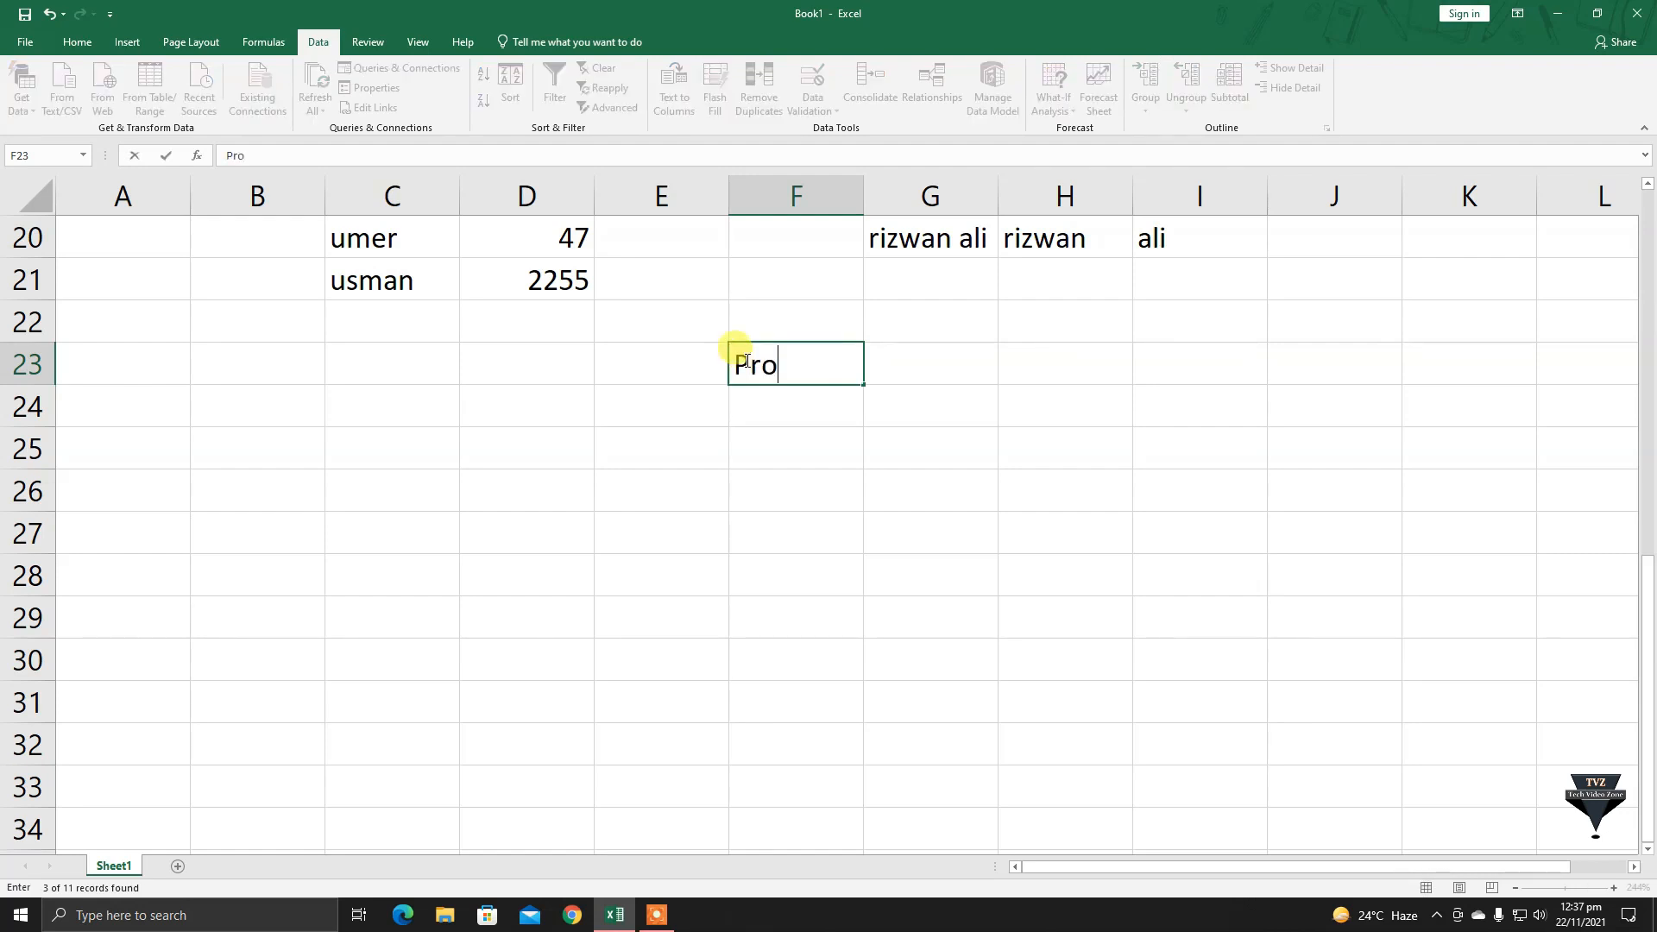
type("duct Name")
key("Tab")
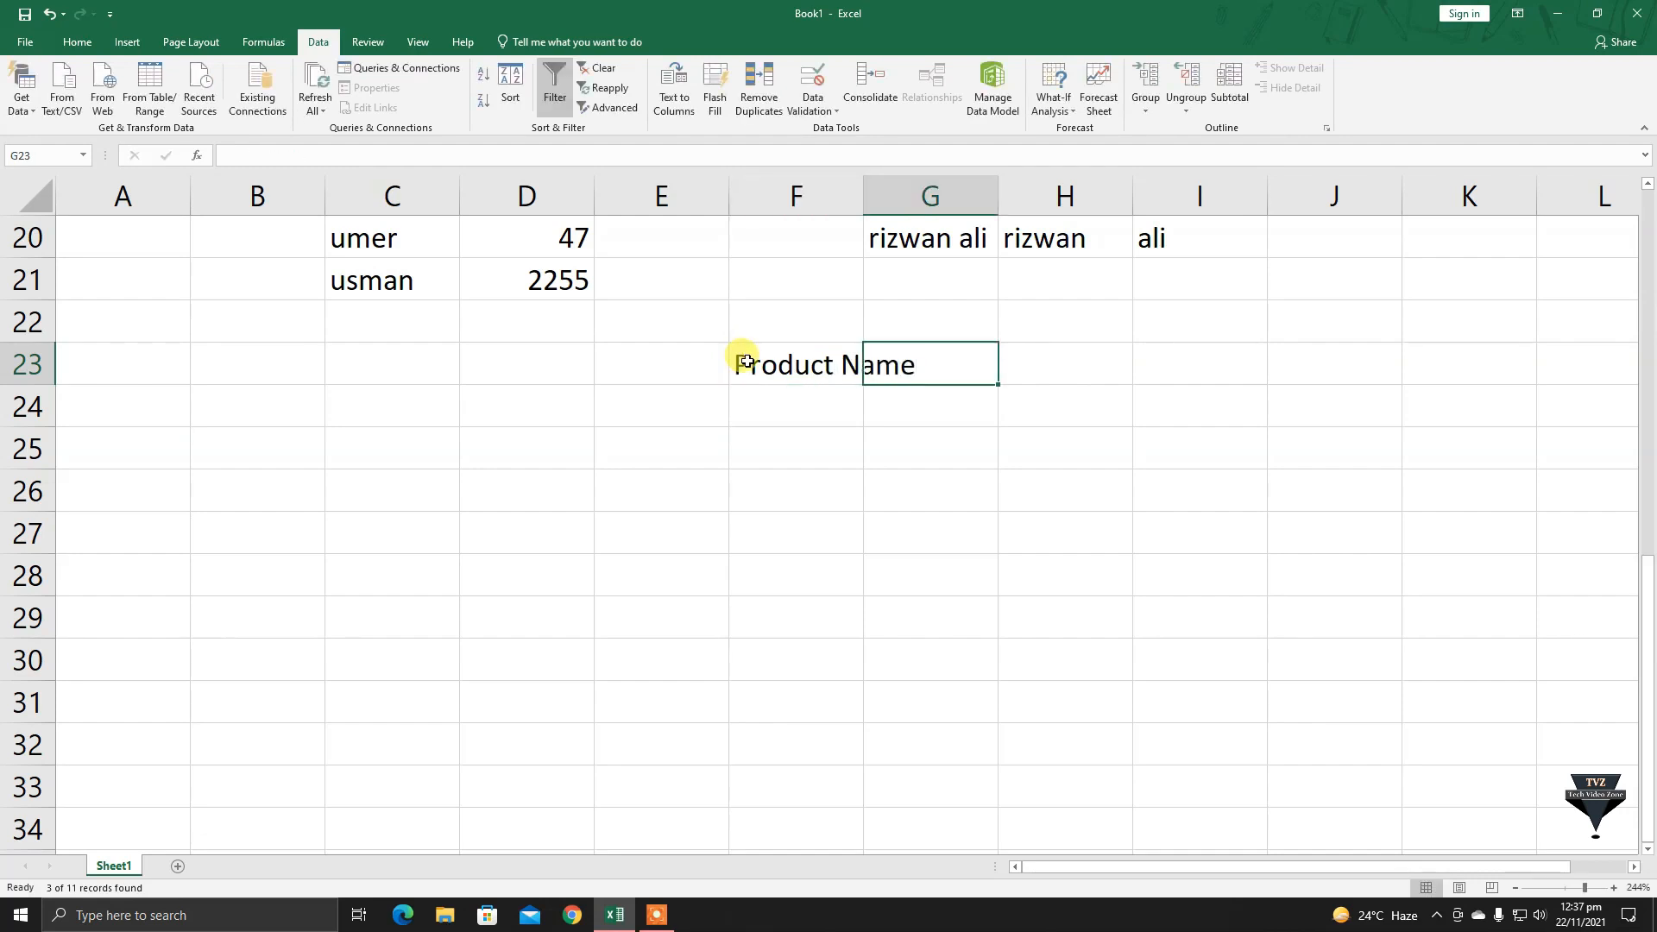
type("Price")
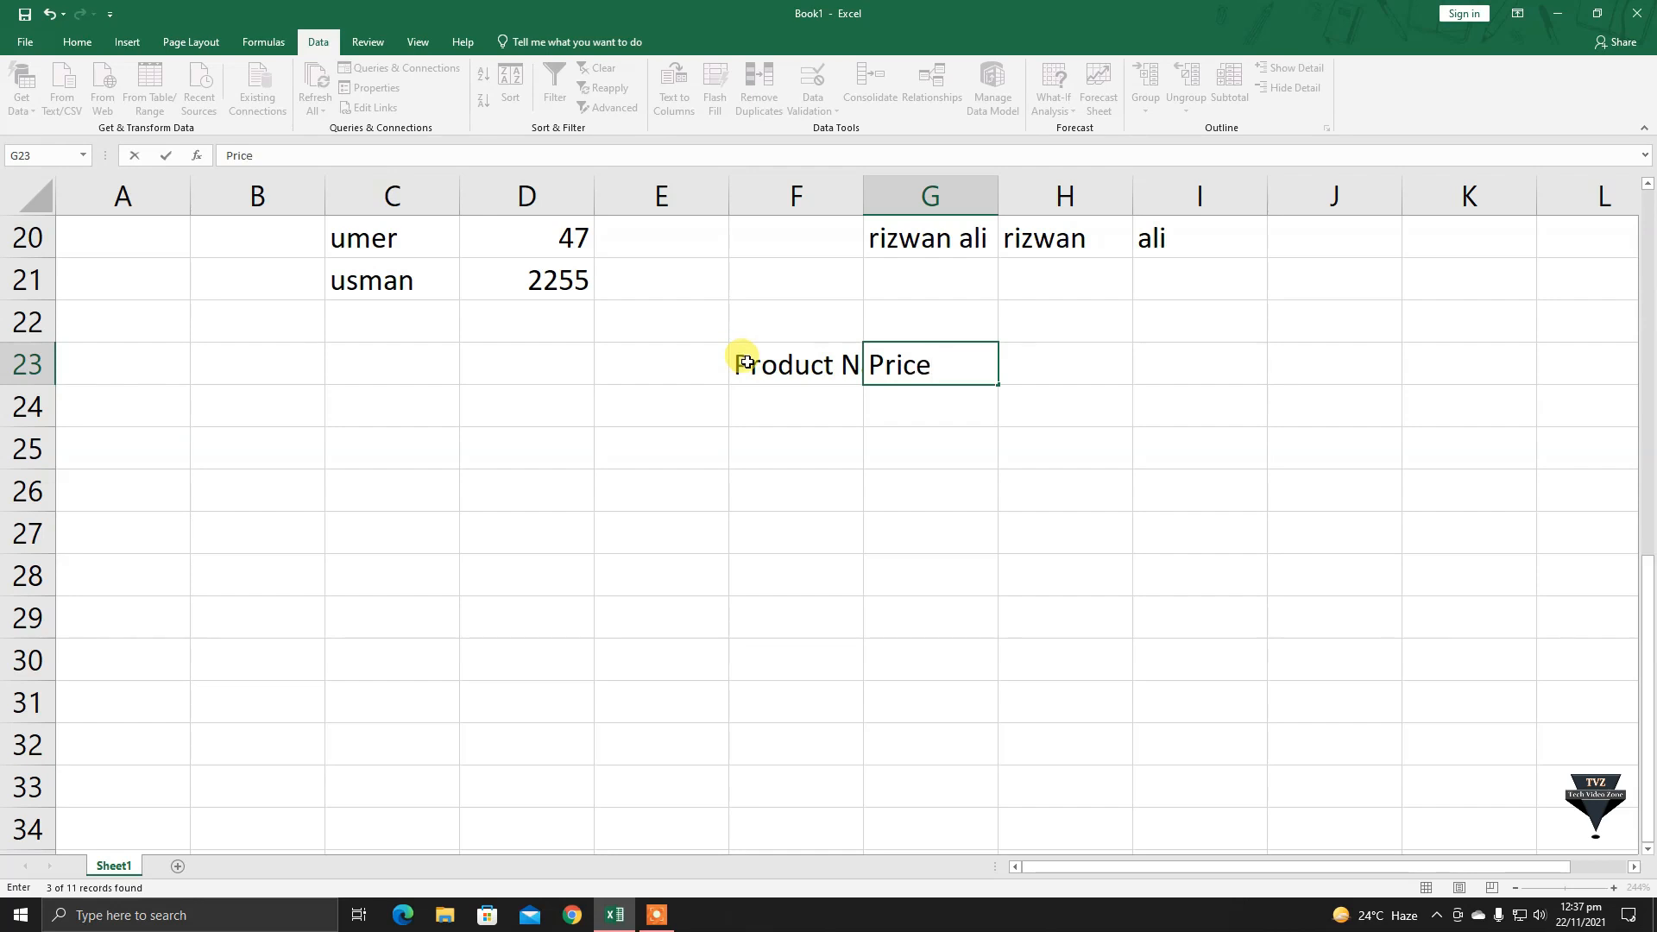
left_click(803, 392)
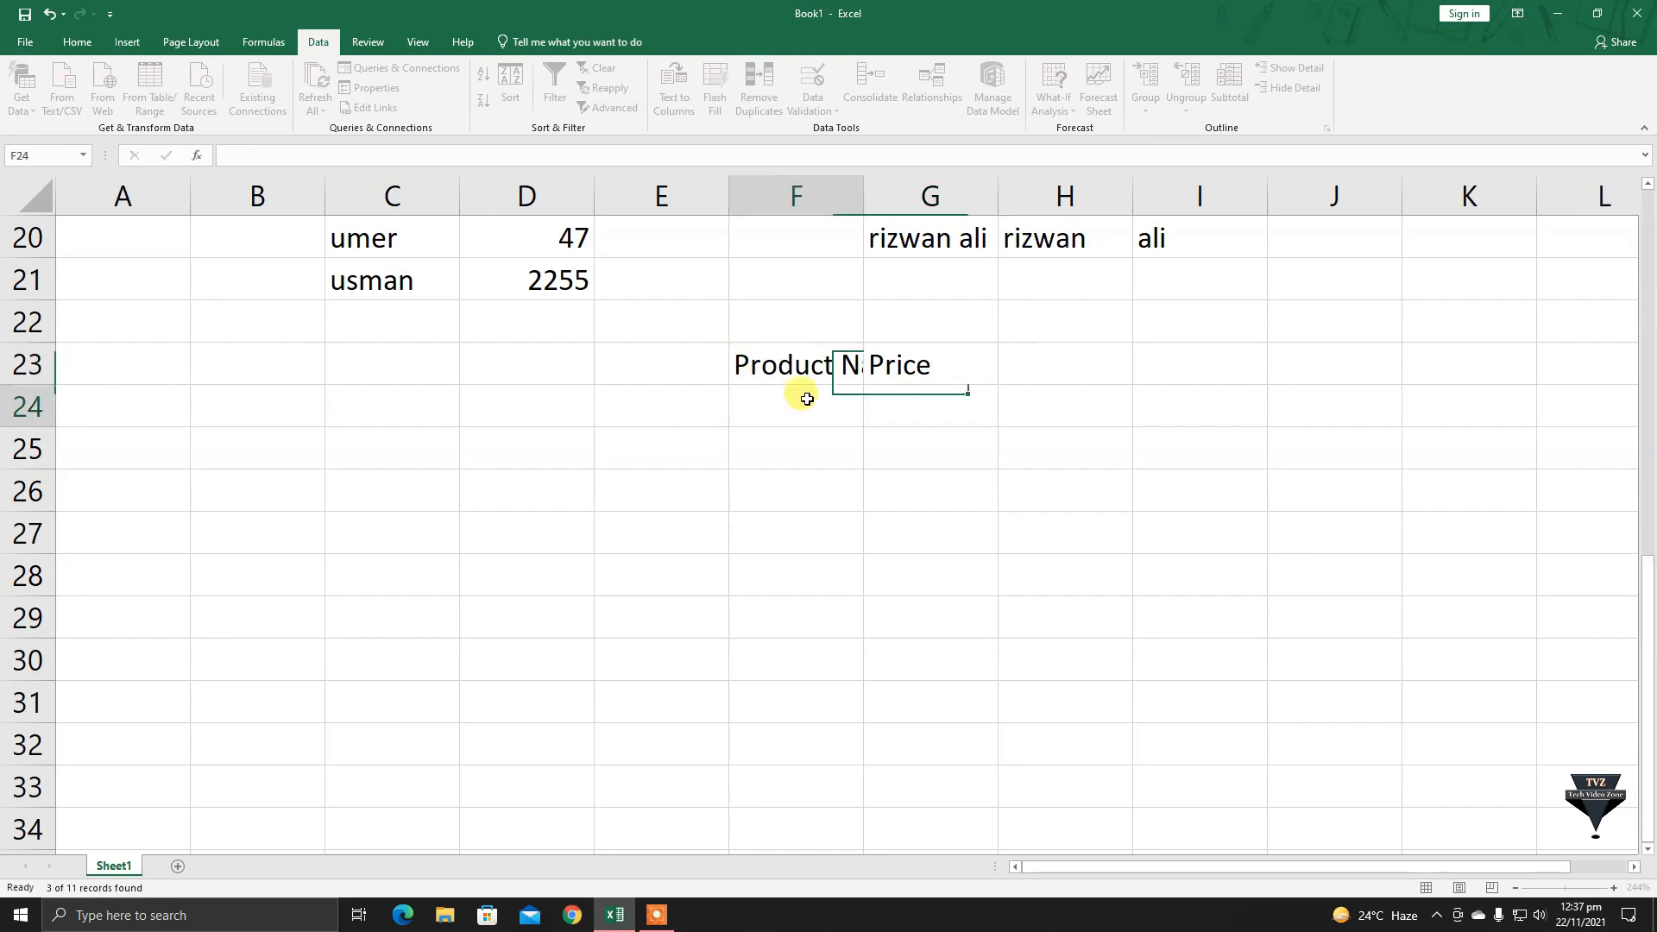
left_click(852, 190)
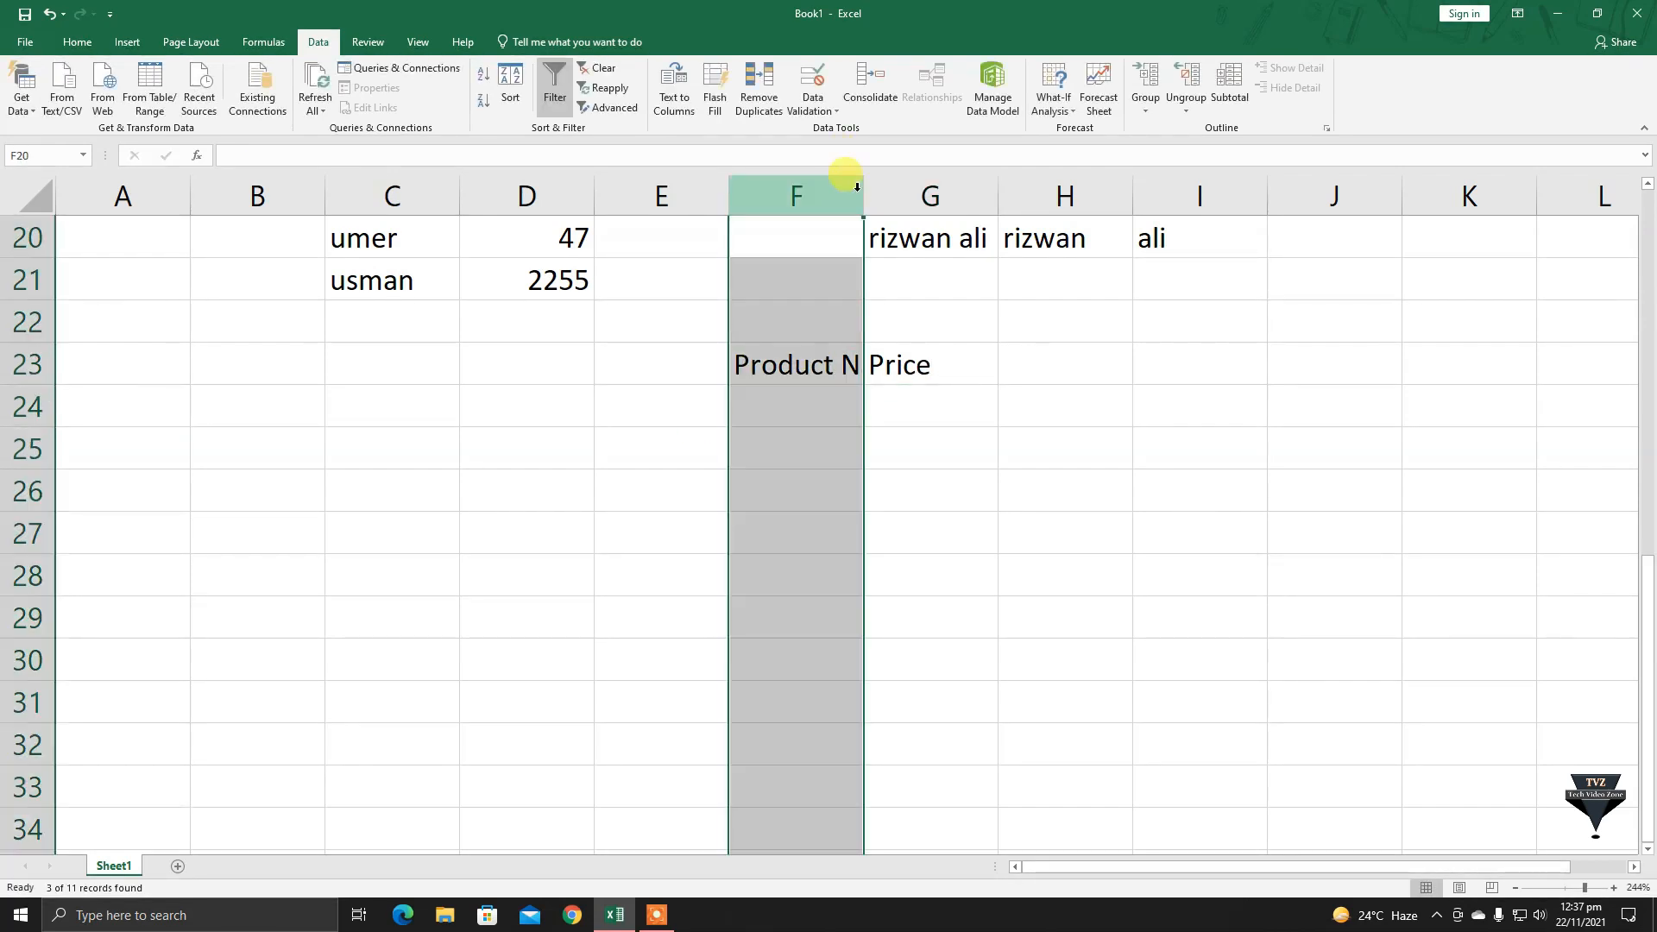
left_click_drag(863, 207, 927, 209)
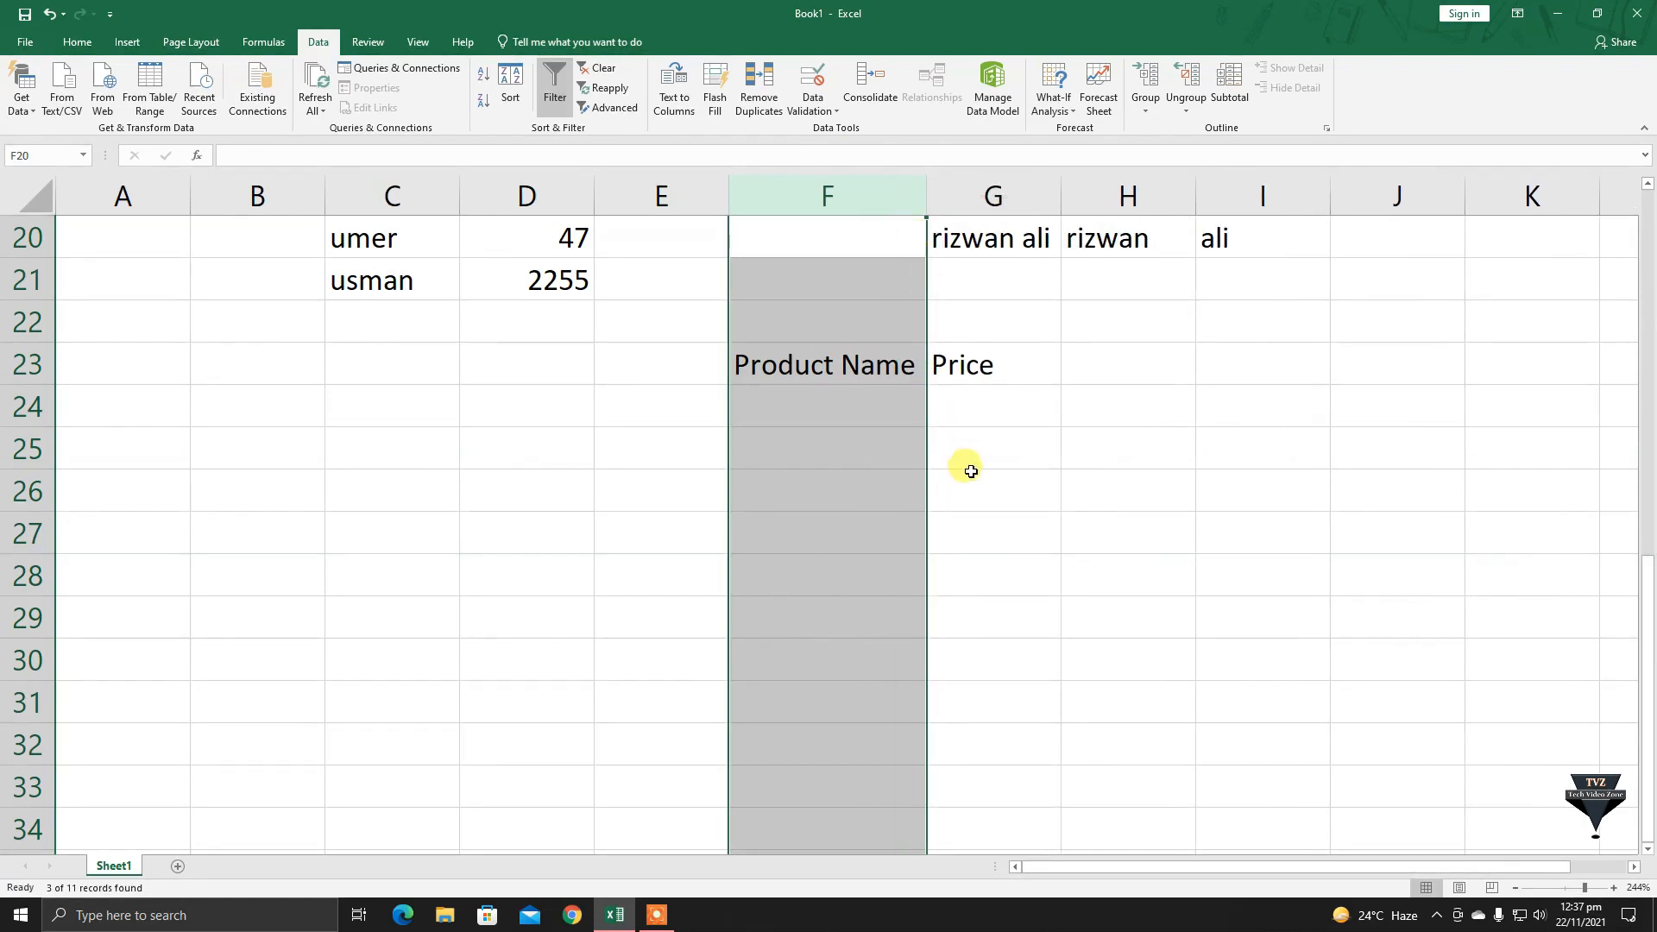
left_click(954, 445)
left_click(862, 407)
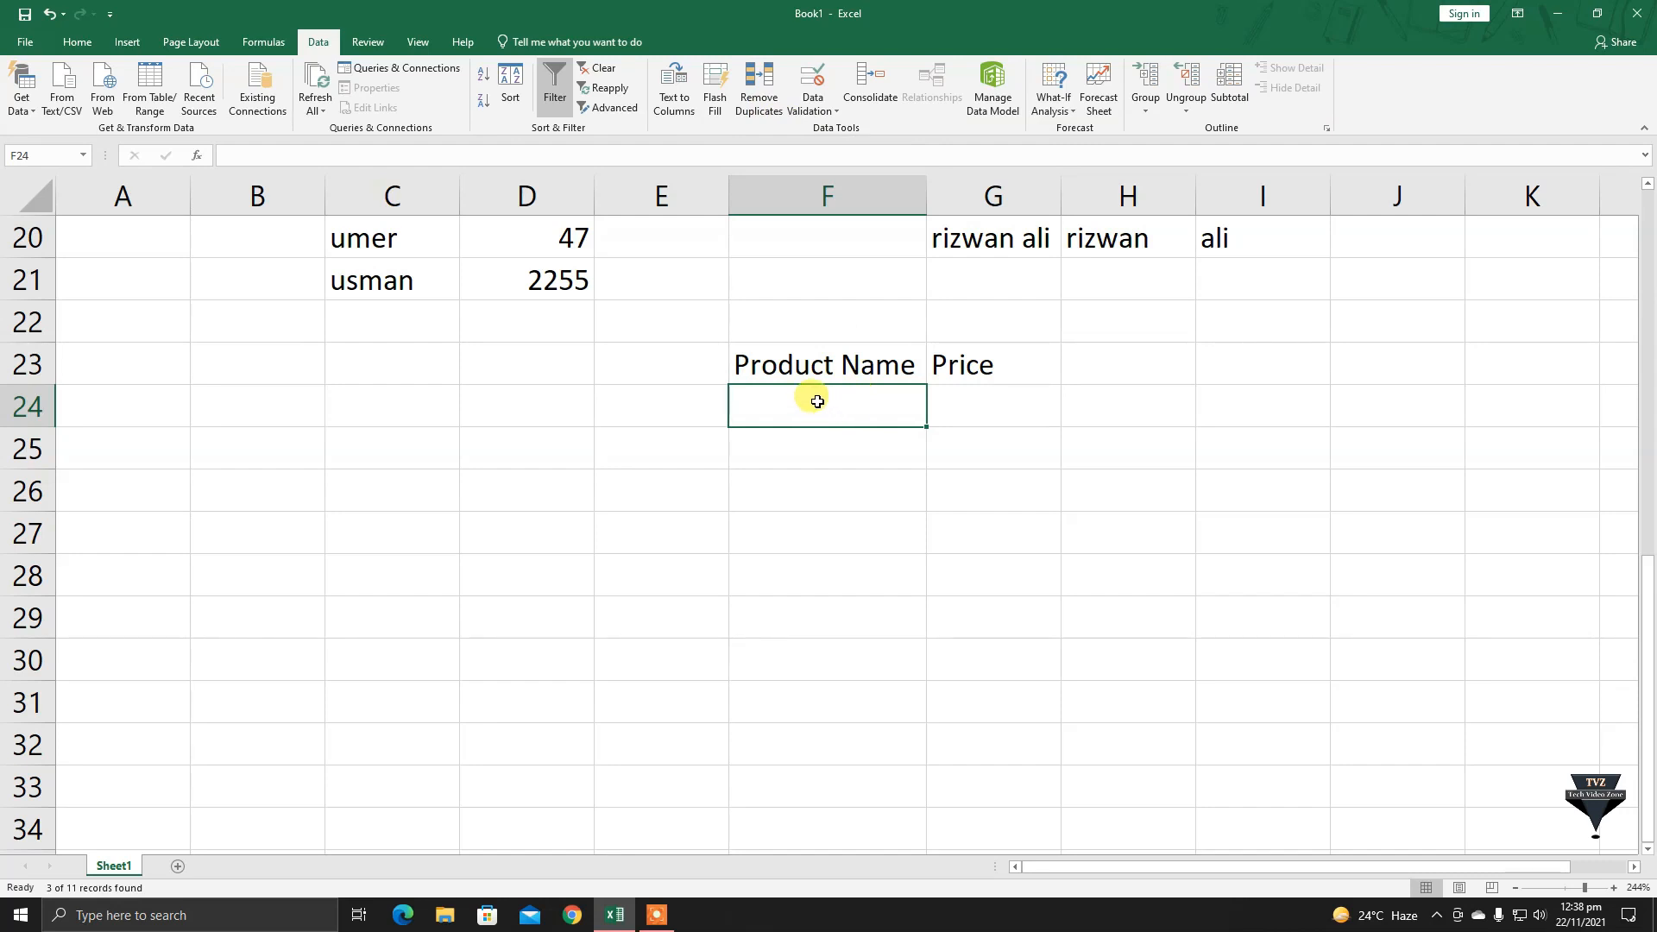
left_click(843, 451)
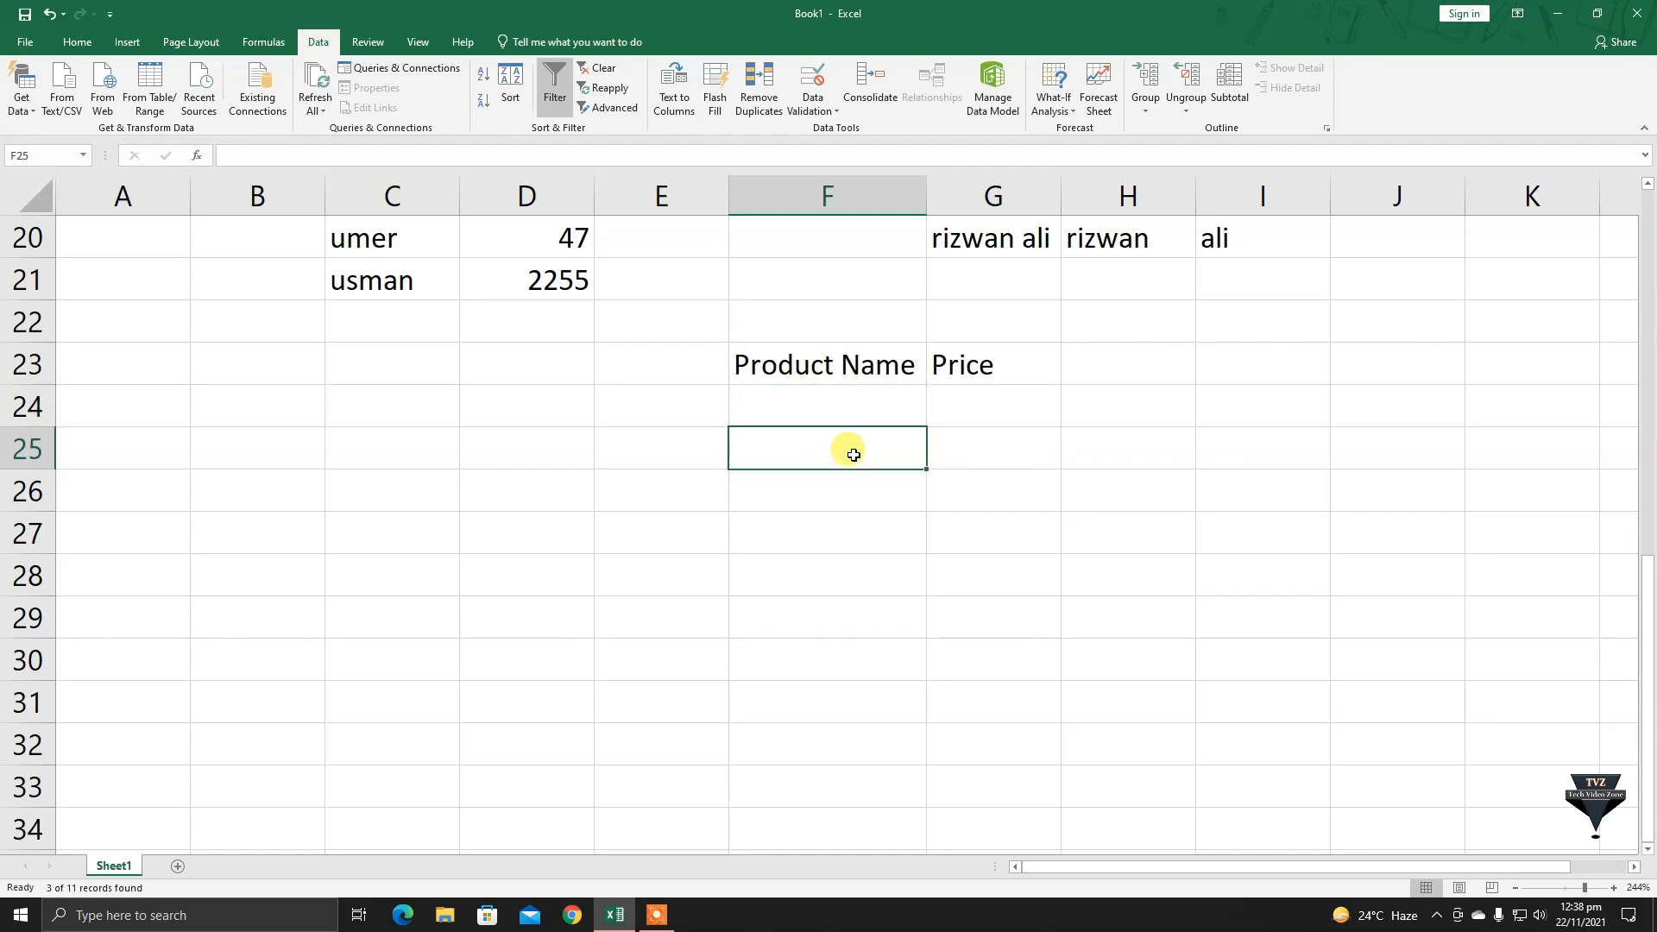
left_click(952, 409)
mouse_move(951, 409)
left_mouse_down()
mouse_move(955, 484)
mouse_move(950, 410)
left_mouse_up()
left_click(859, 423)
mouse_move(847, 418)
left_mouse_down()
mouse_move(854, 536)
mouse_move(845, 402)
left_mouse_up()
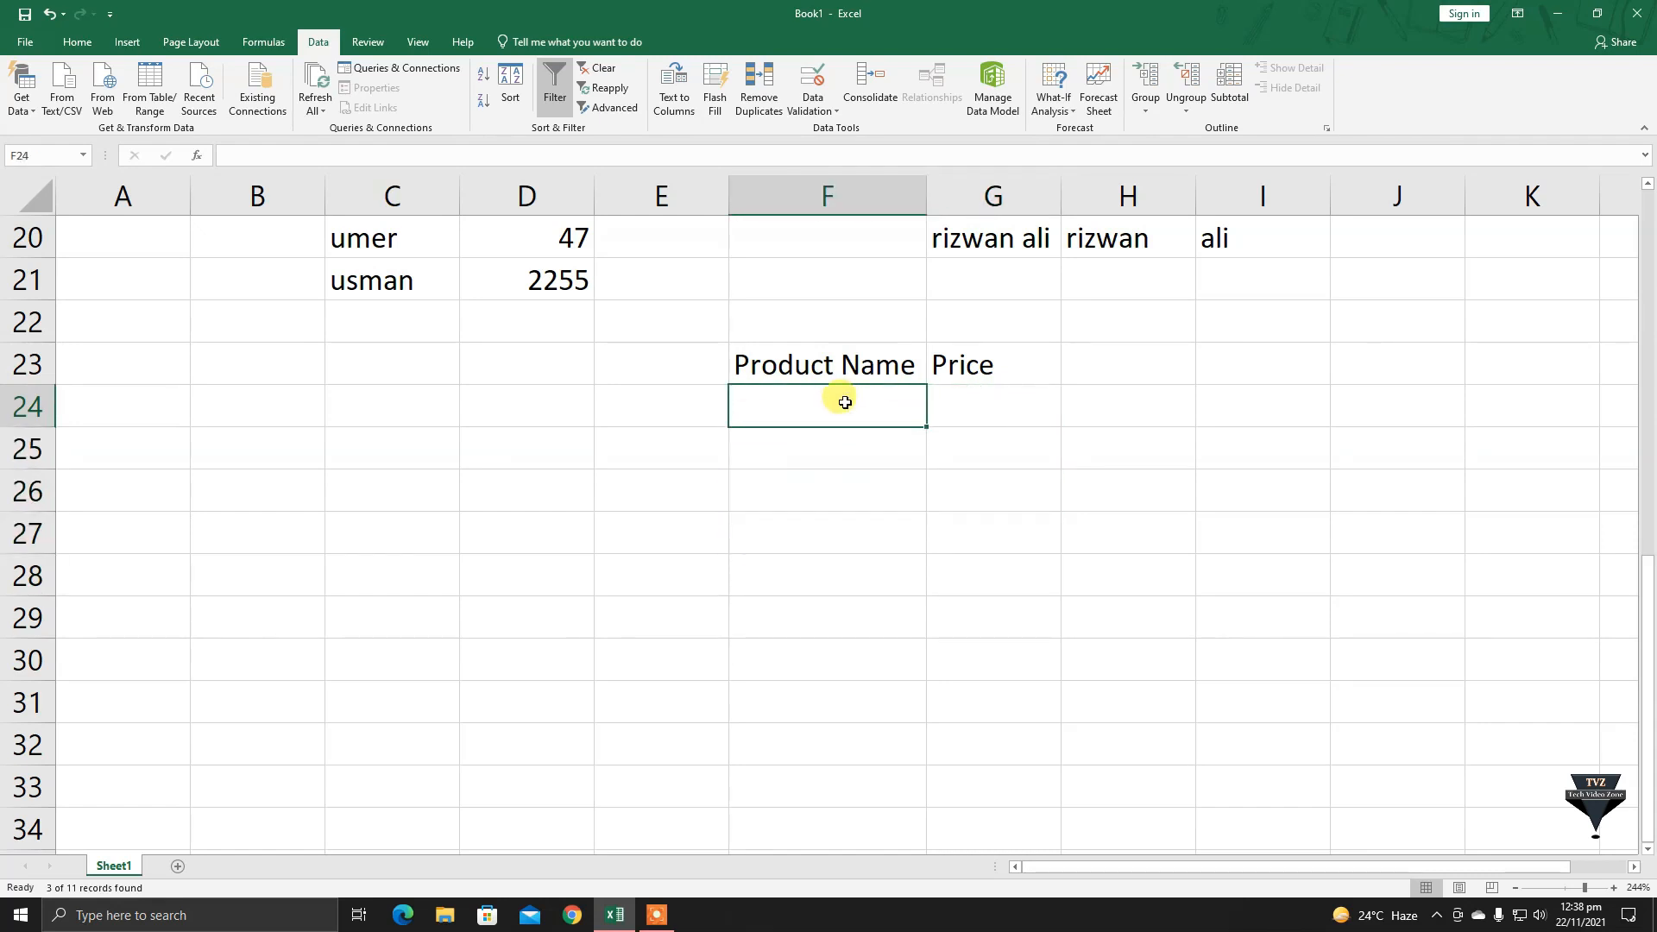
left_click(969, 407)
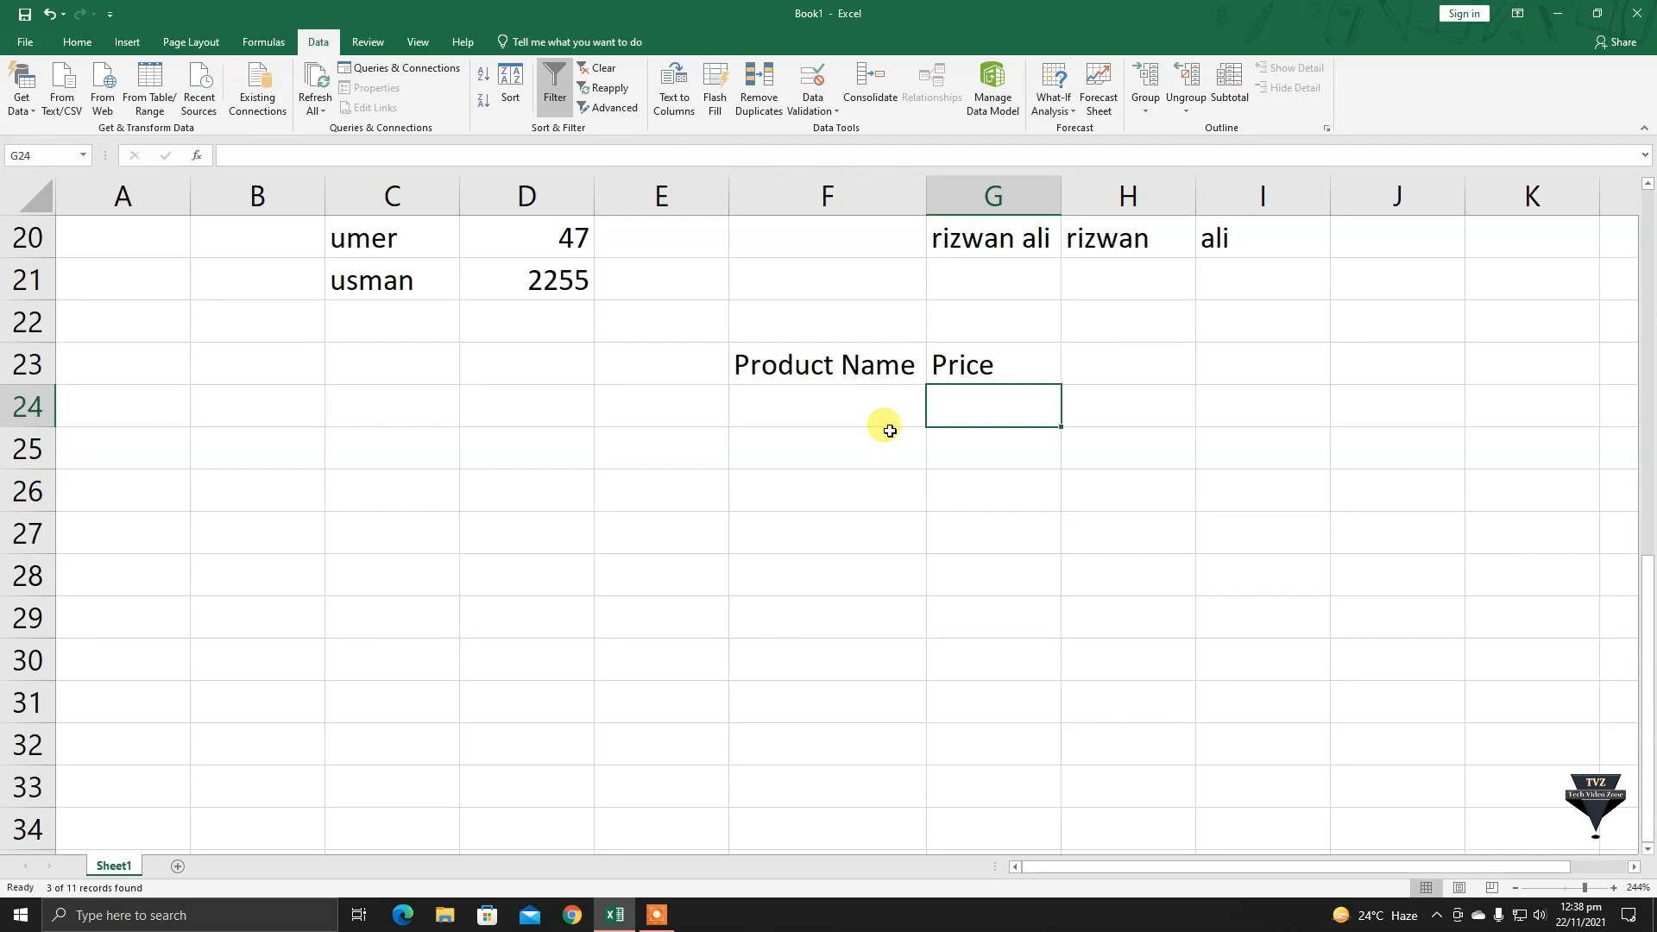
left_click_drag(1647, 570, 1650, 570)
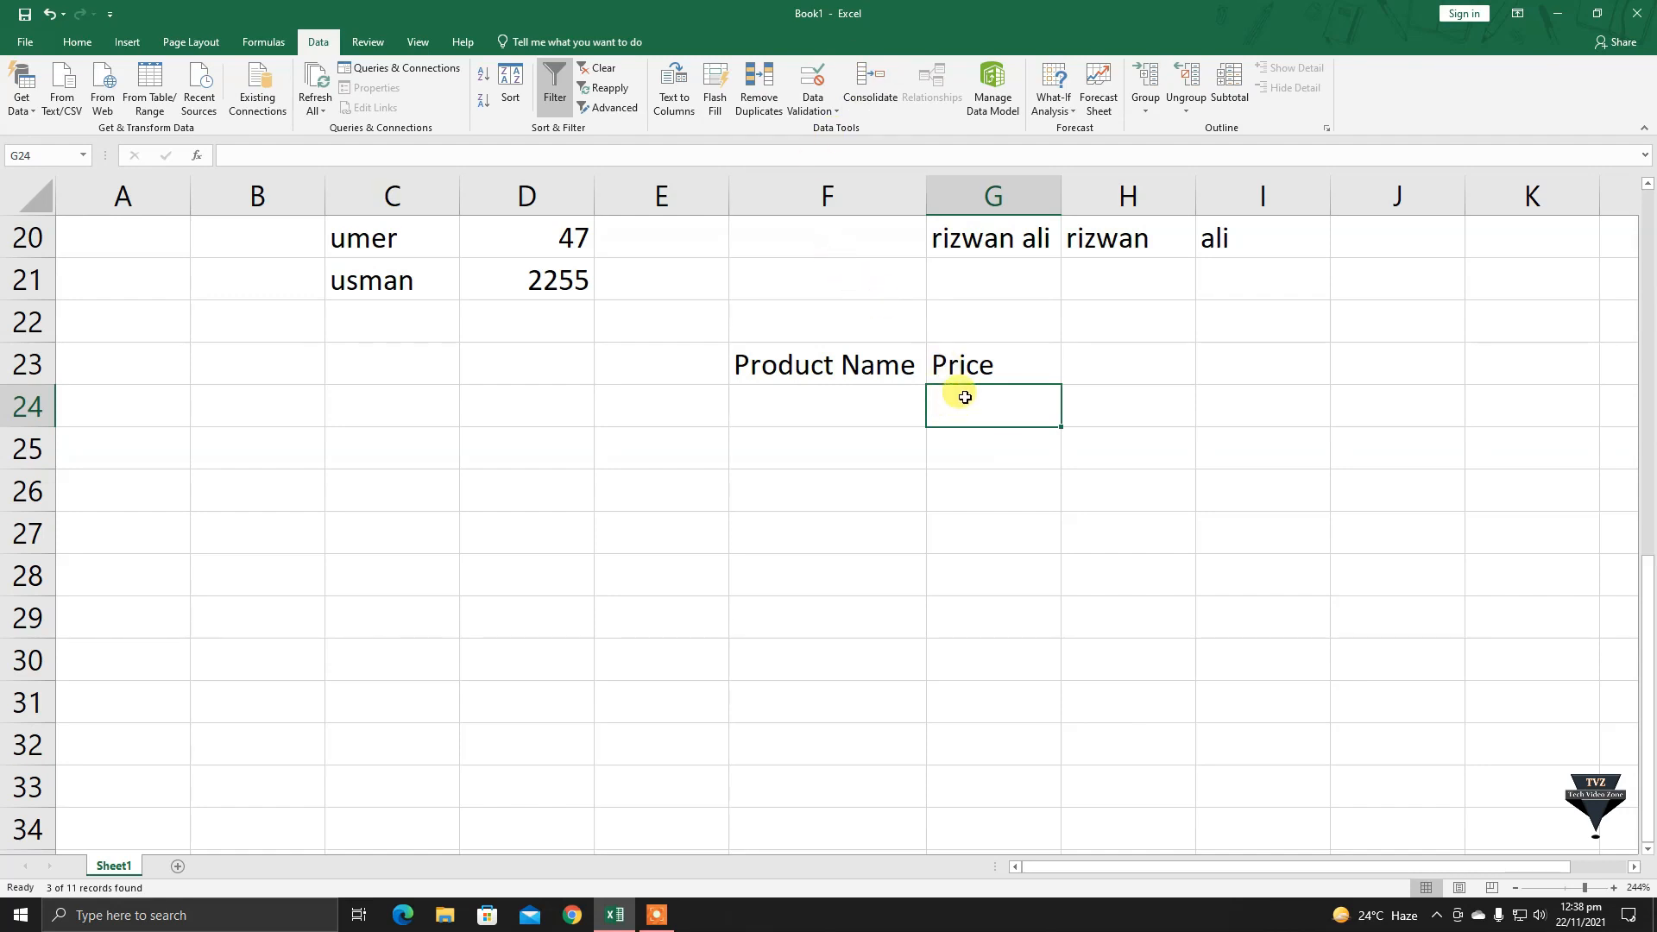
left_click_drag(993, 404, 983, 769)
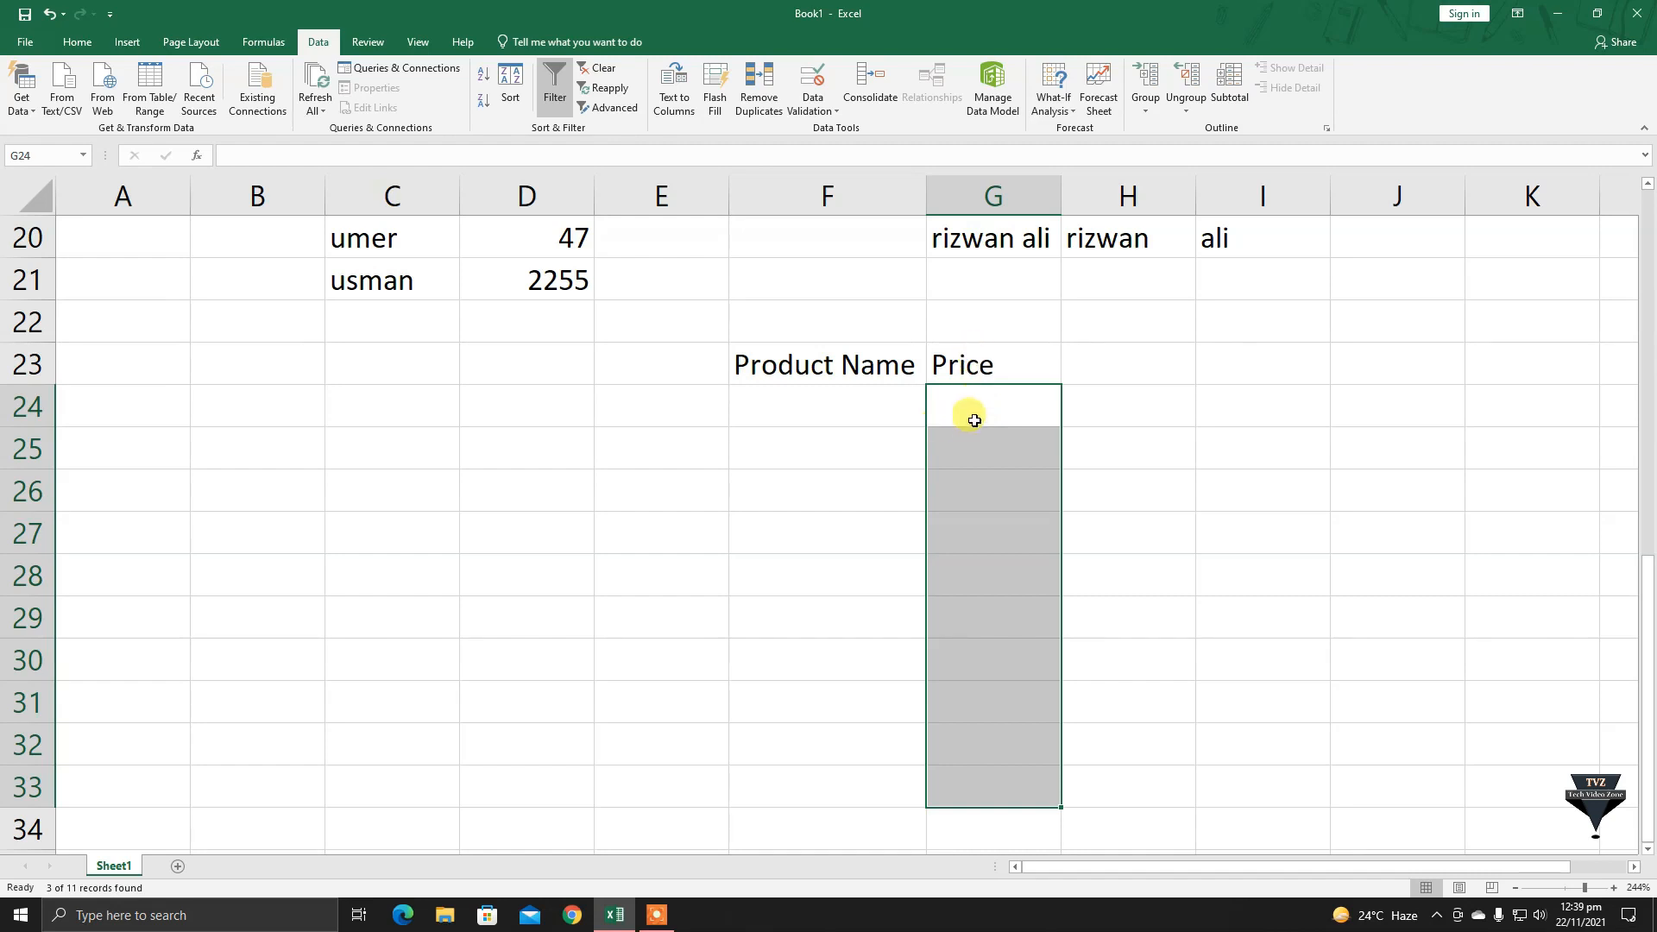
left_click(975, 417)
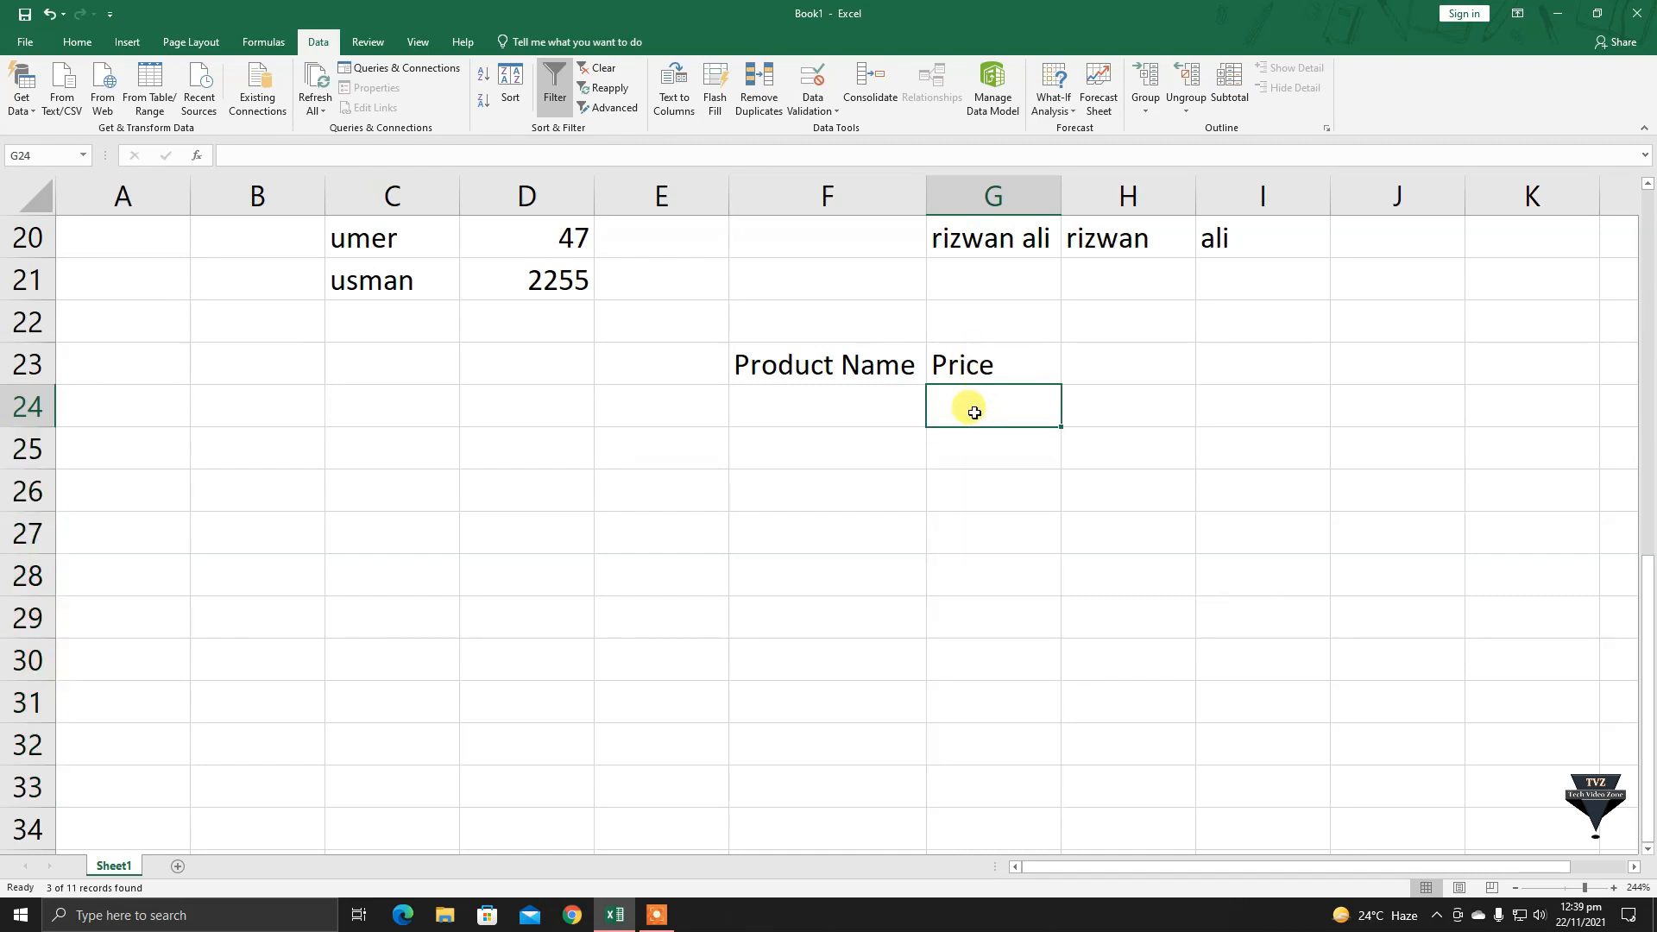
left_click_drag(969, 407, 978, 812)
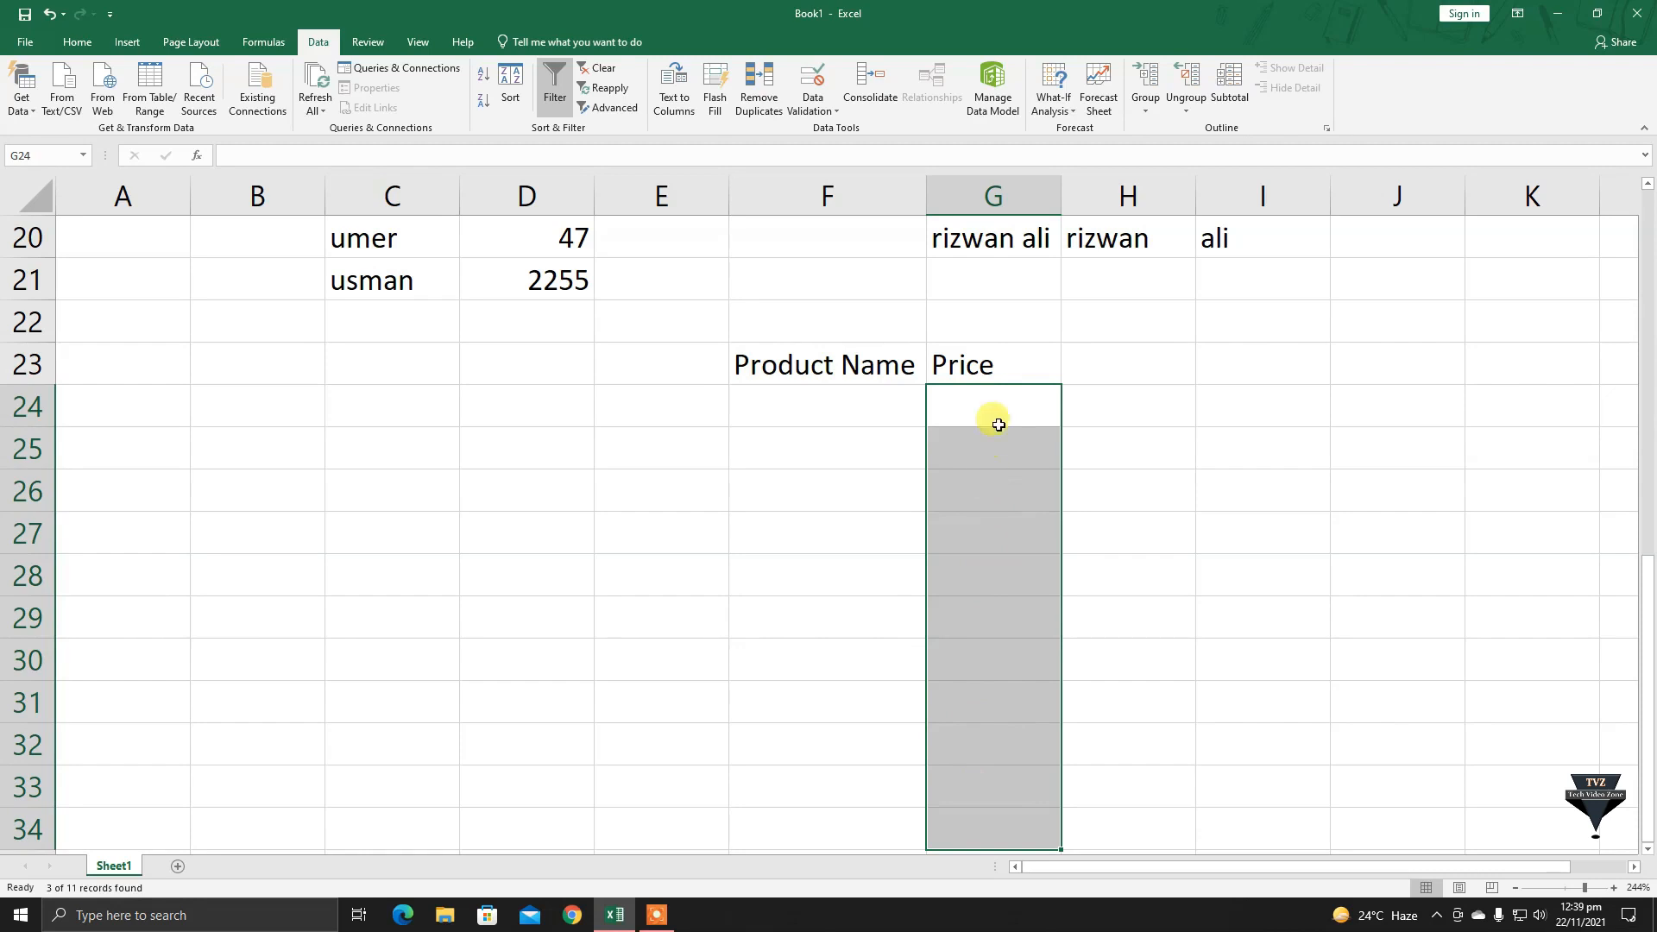
Open the Data Validation settings for the price cells G24:G33 and look through the Input Message and Error Alert options.
left_click_drag(1010, 407, 1001, 780)
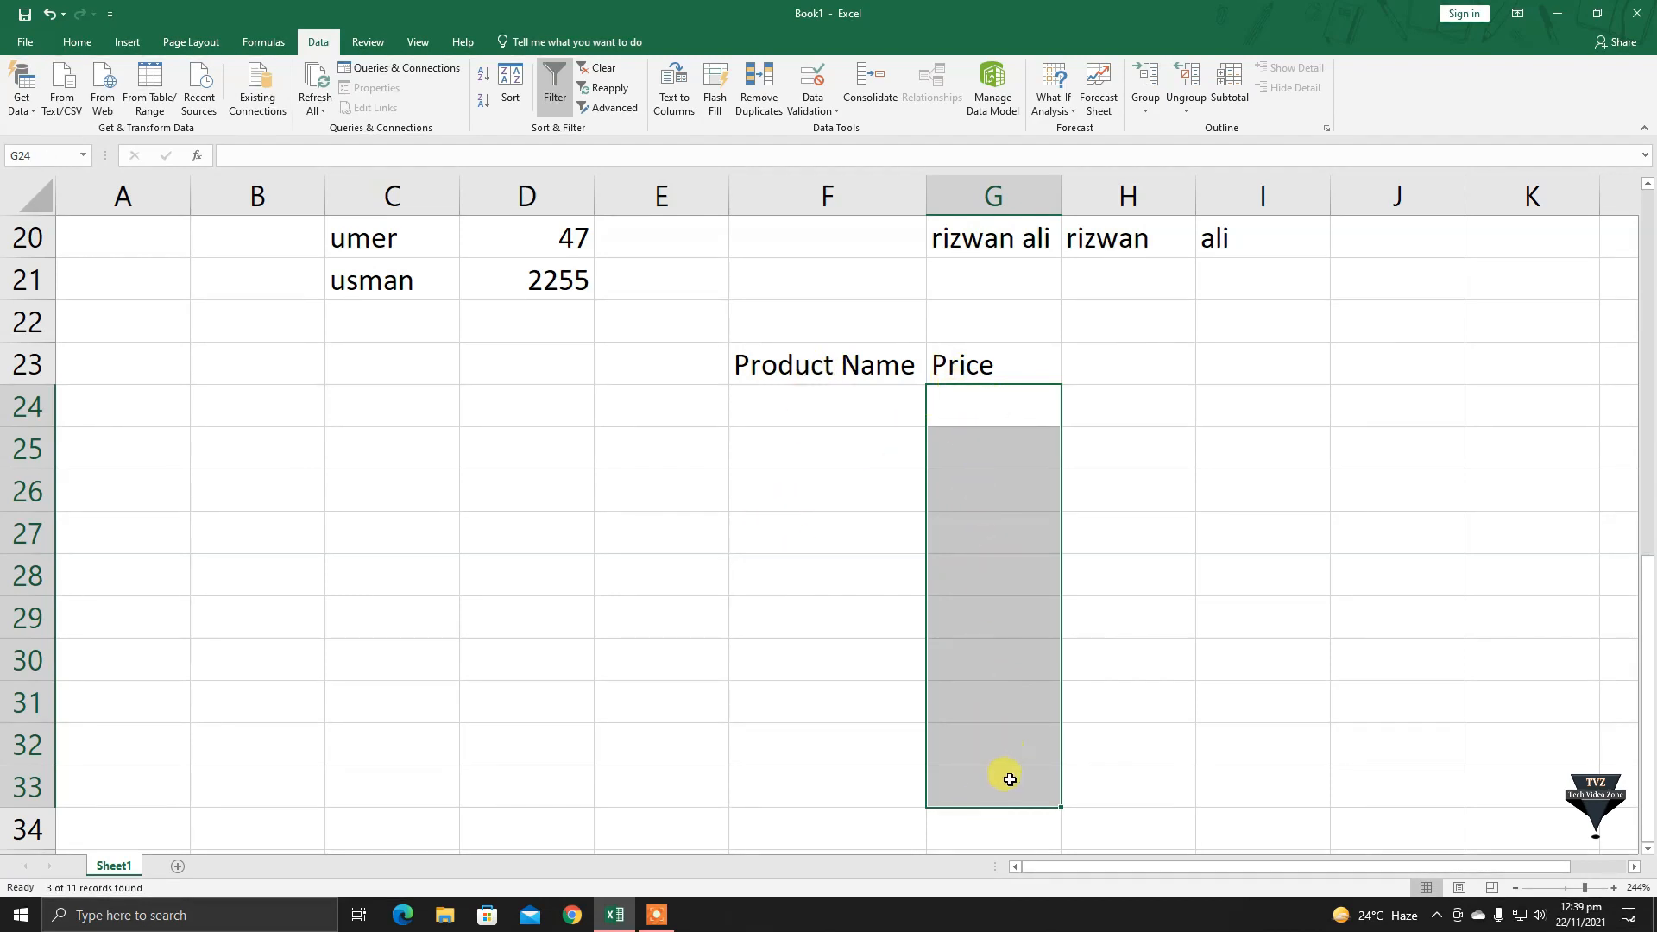
left_click(815, 111)
left_click(829, 138)
left_click_drag(808, 304, 750, 420)
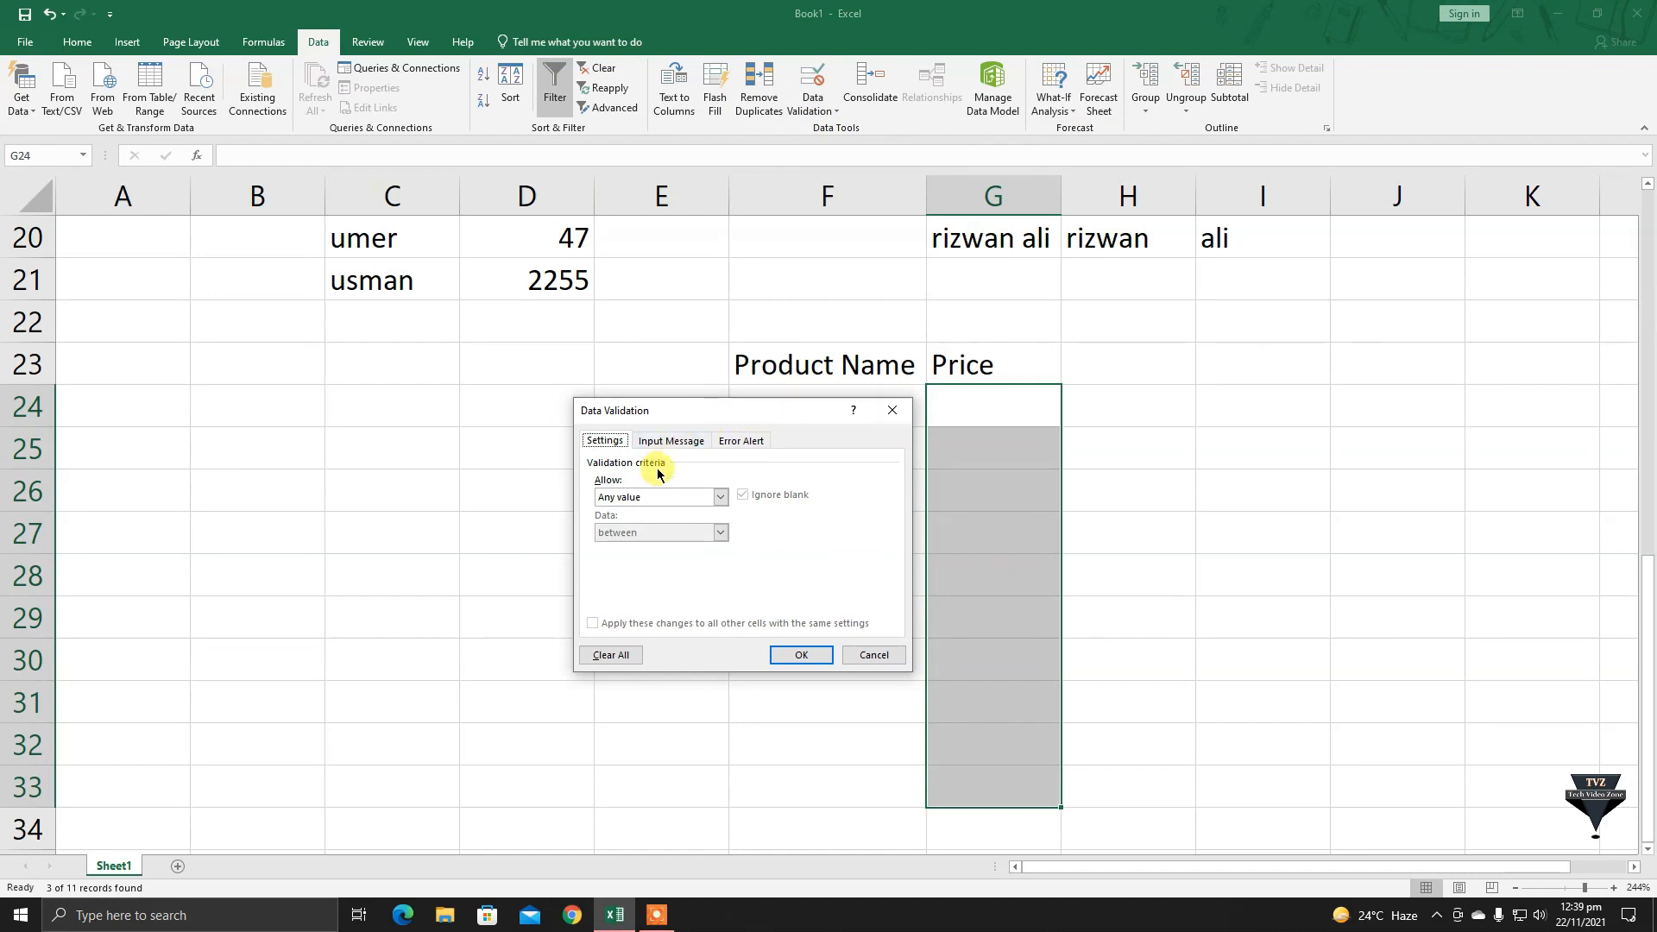
left_click(670, 441)
left_click(726, 441)
left_click(672, 441)
left_click(605, 442)
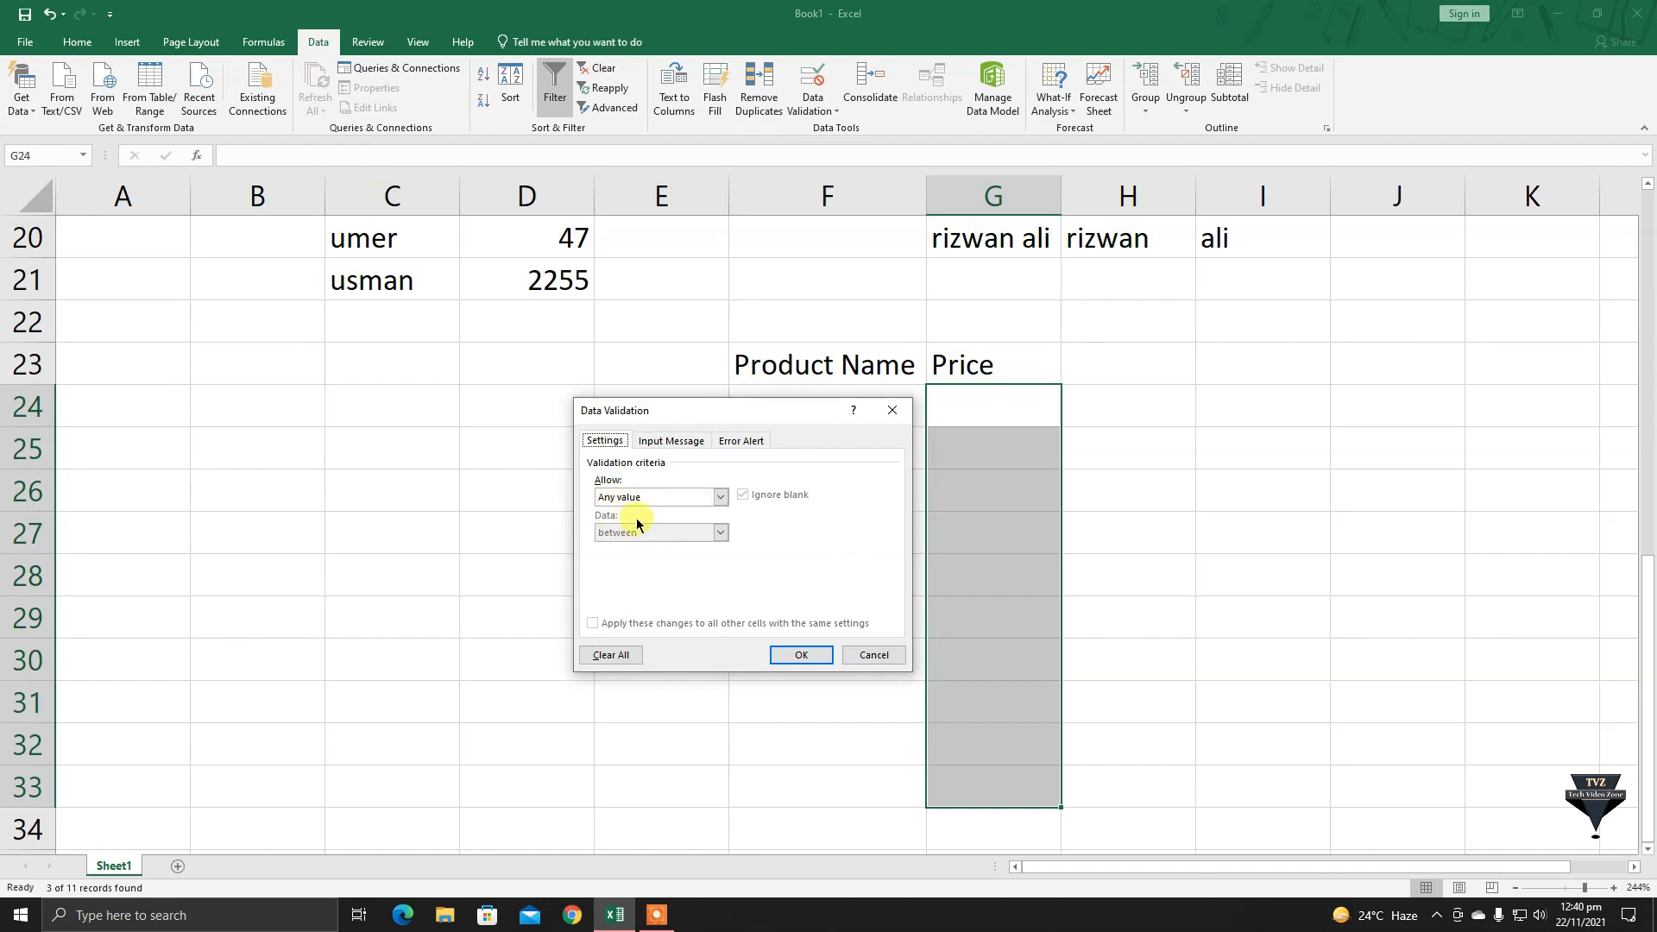
Set the validation criteria for G24:G33 to allow whole numbers, with the between condition.
left_click(727, 496)
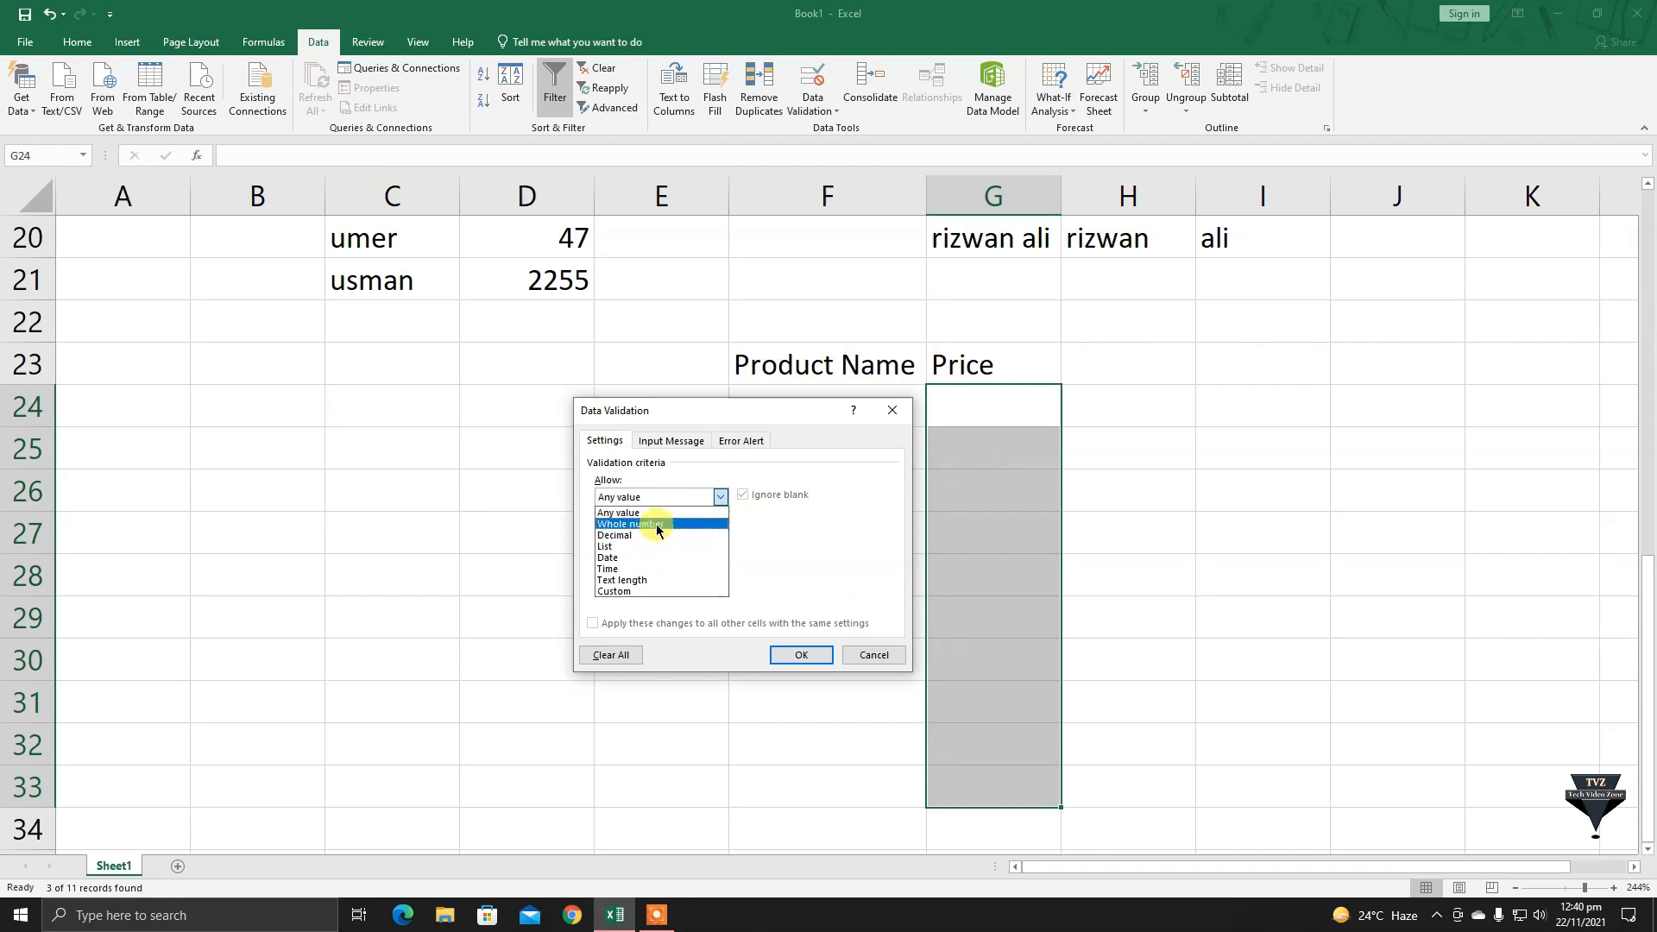
left_click(656, 523)
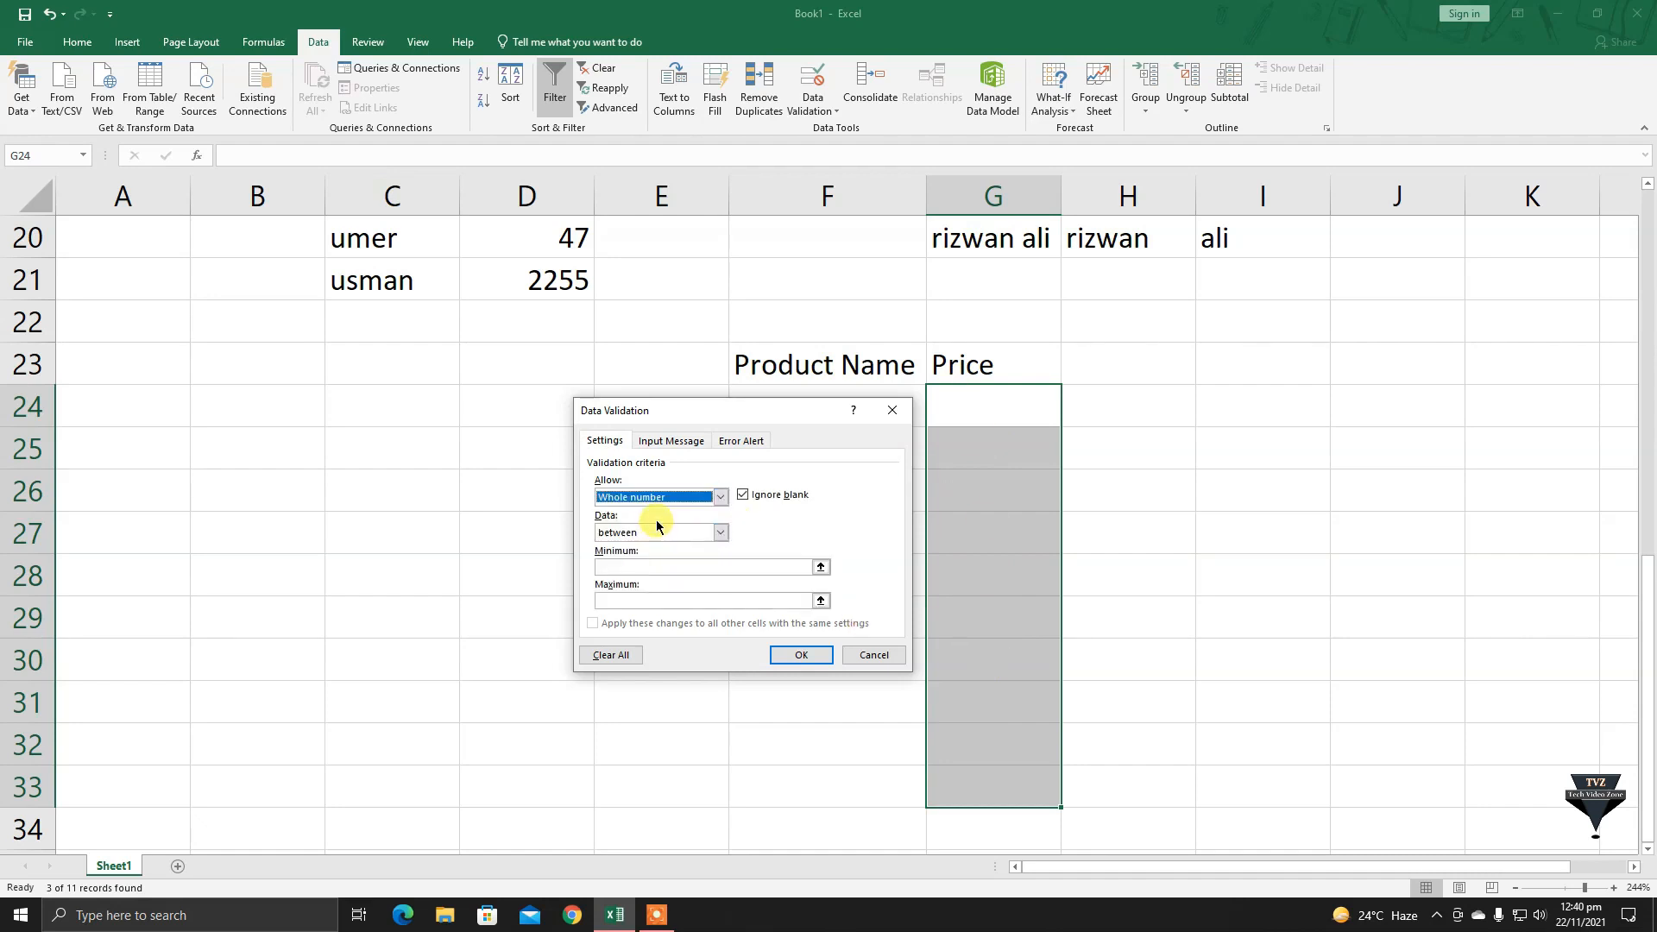
left_click(721, 533)
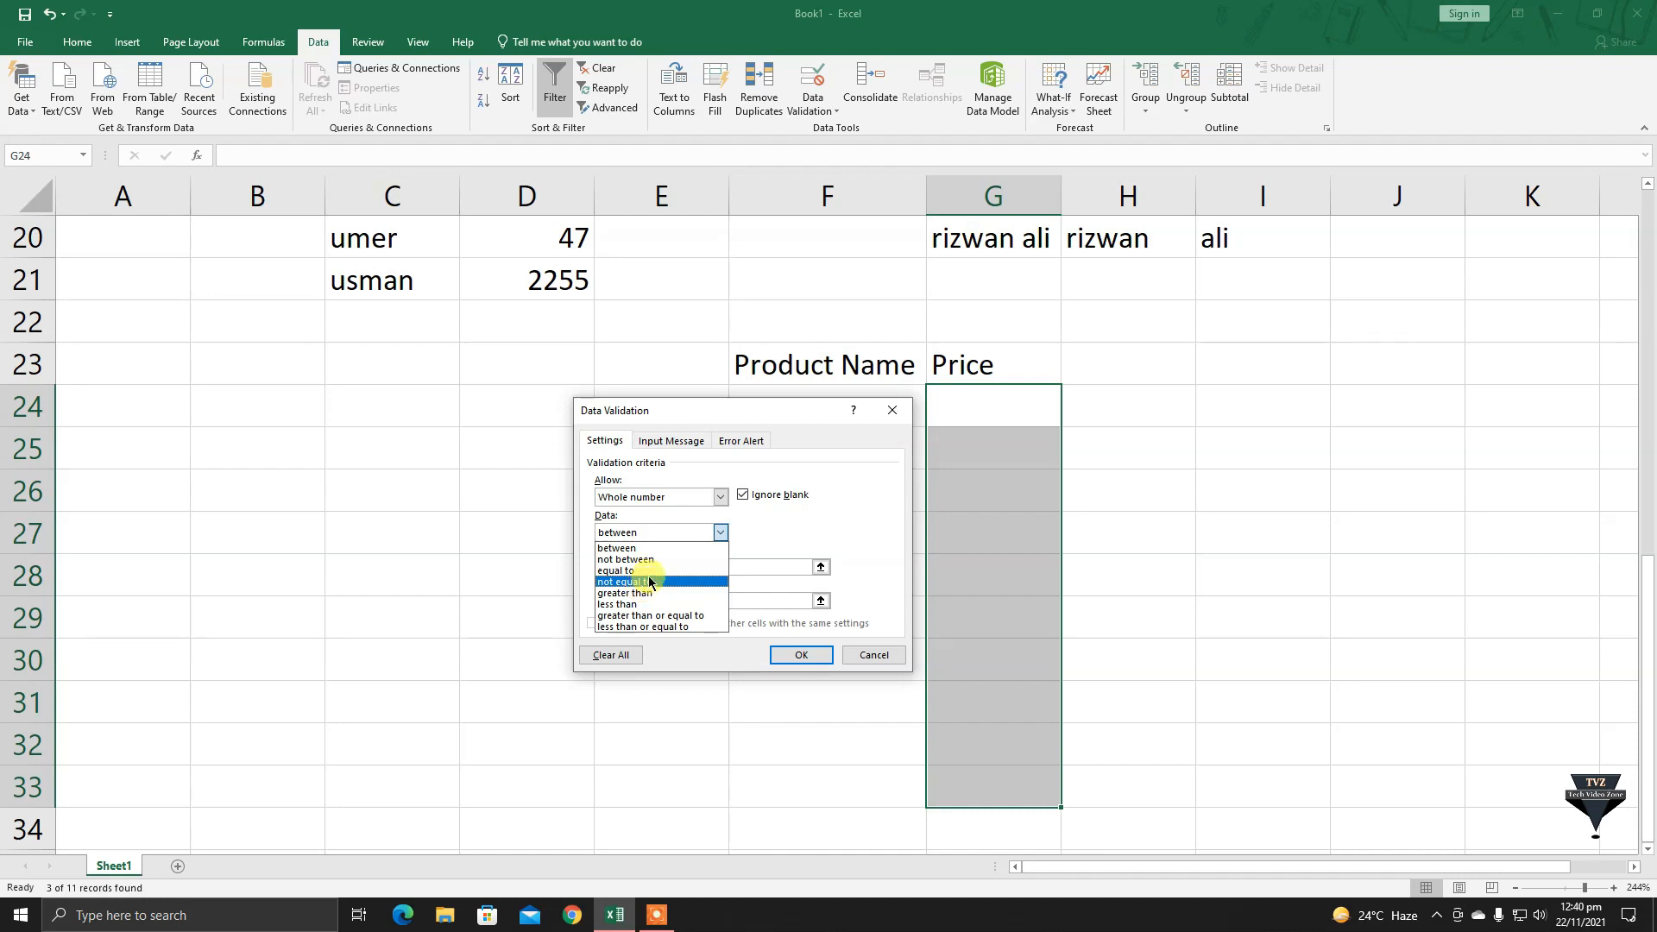
left_click(648, 550)
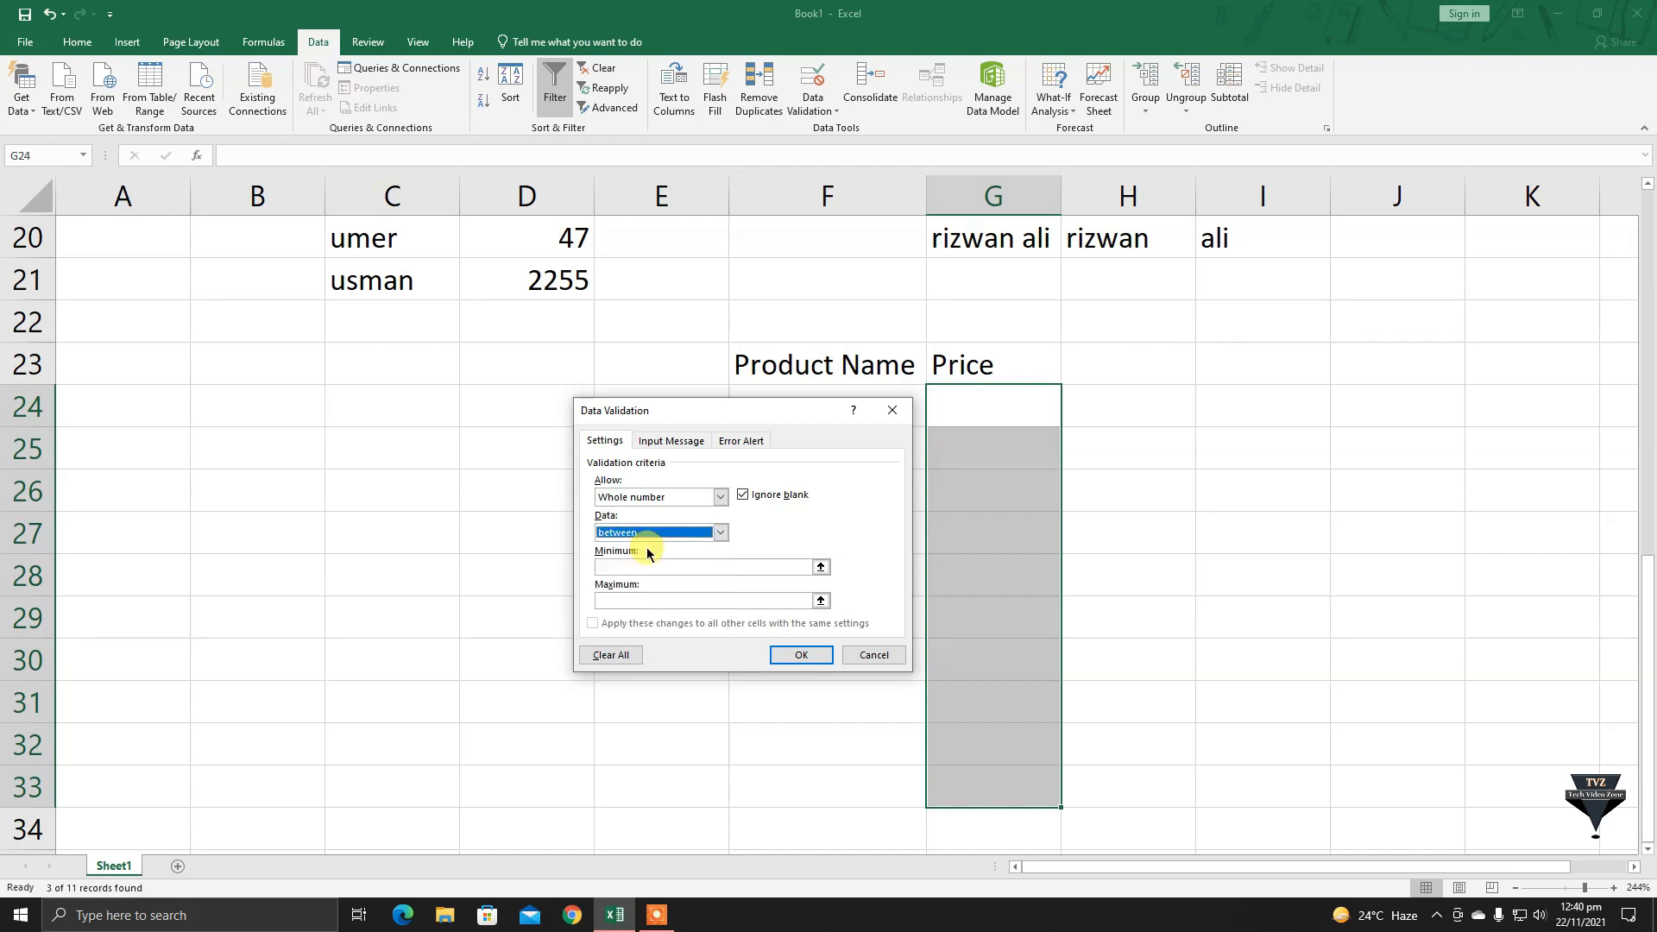
left_click(720, 533)
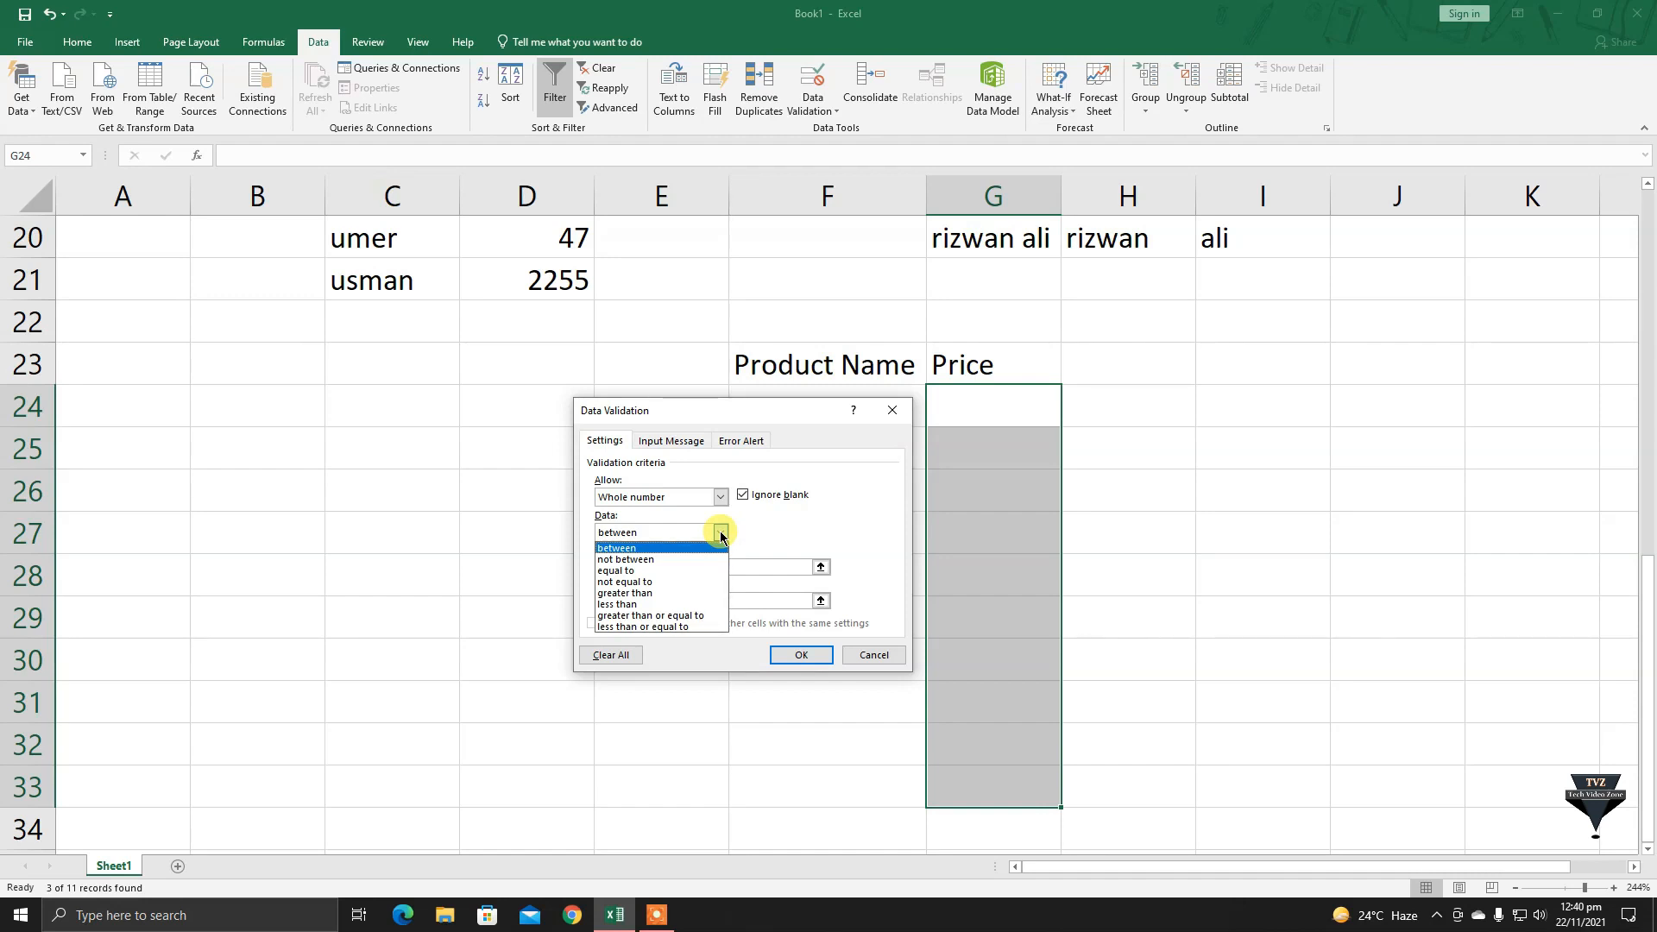
left_click(655, 549)
Set the validation minimum to 500 and the maximum to 10000, and apply the rule to G24:G33.
left_click(656, 567)
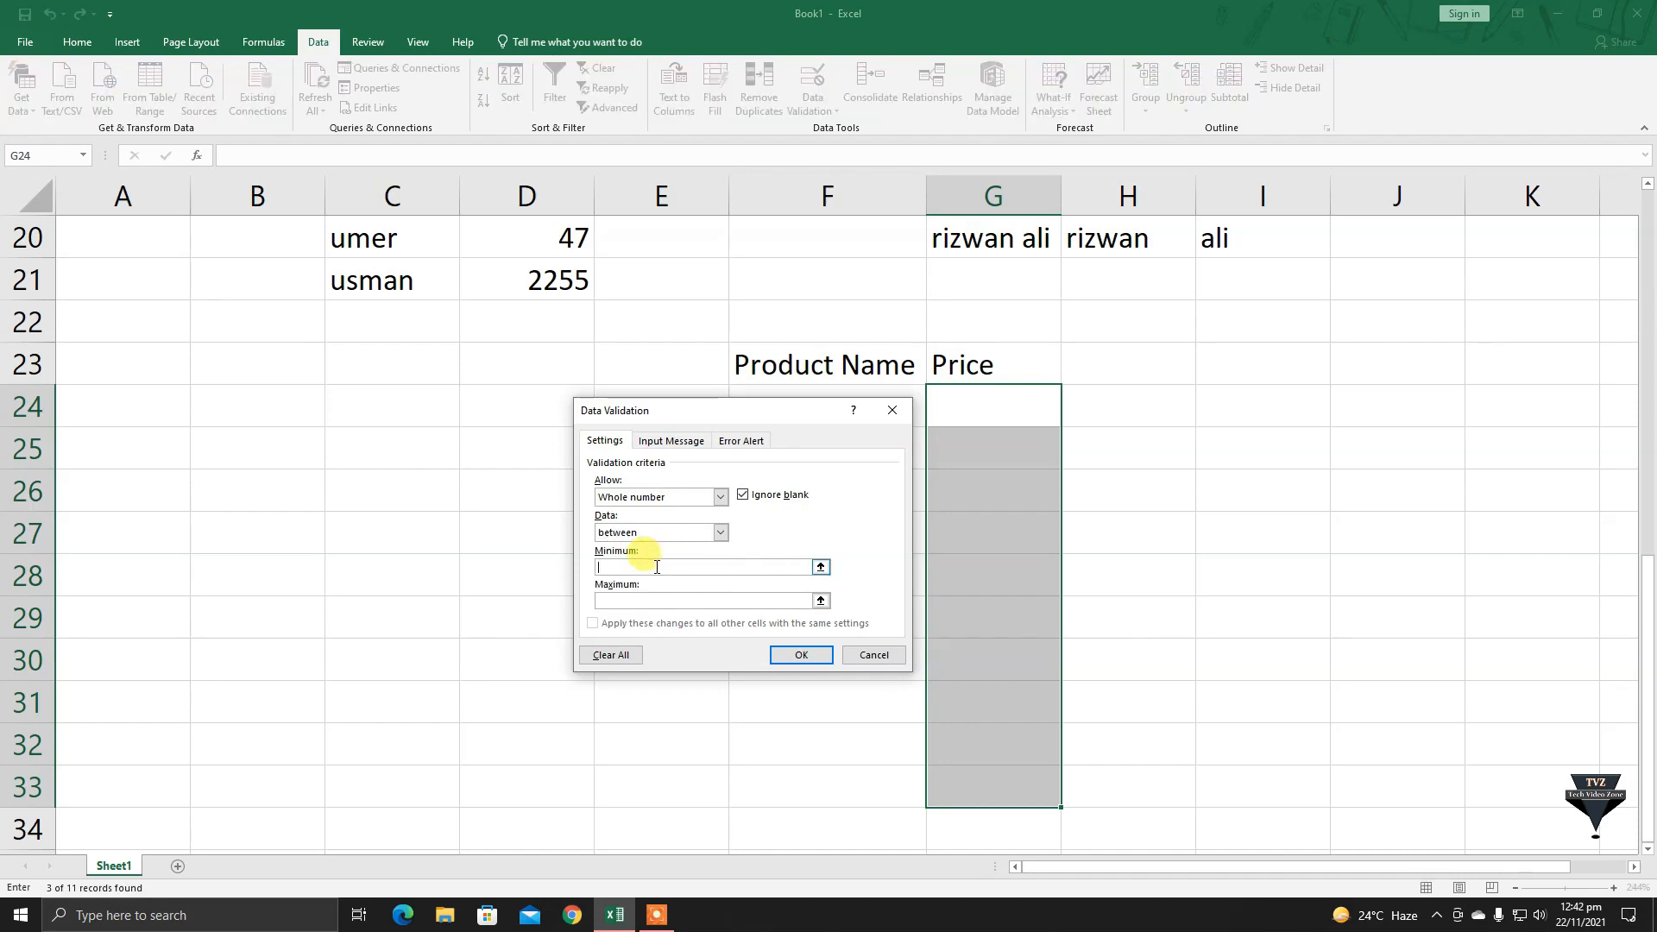
type("500")
left_click(658, 599)
type("11")
key("BackSpace")
type("0000")
left_click(793, 655)
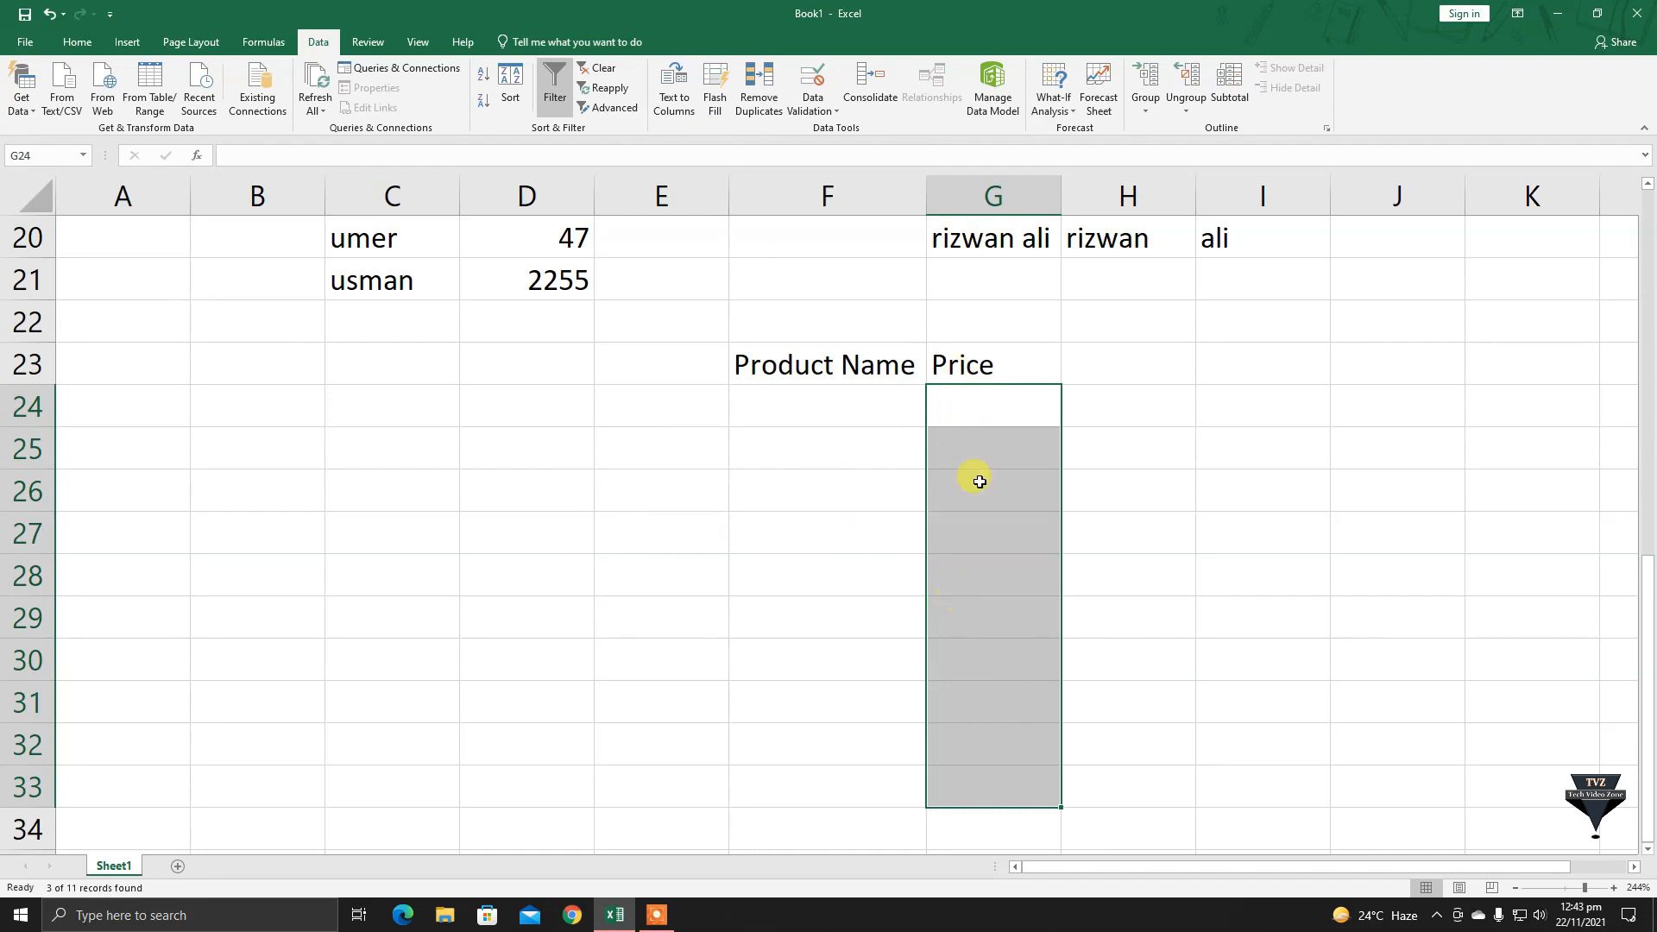
Enter the prices 600, 650 and 800 in G24:G26 to test the validation rule.
left_click(1003, 411)
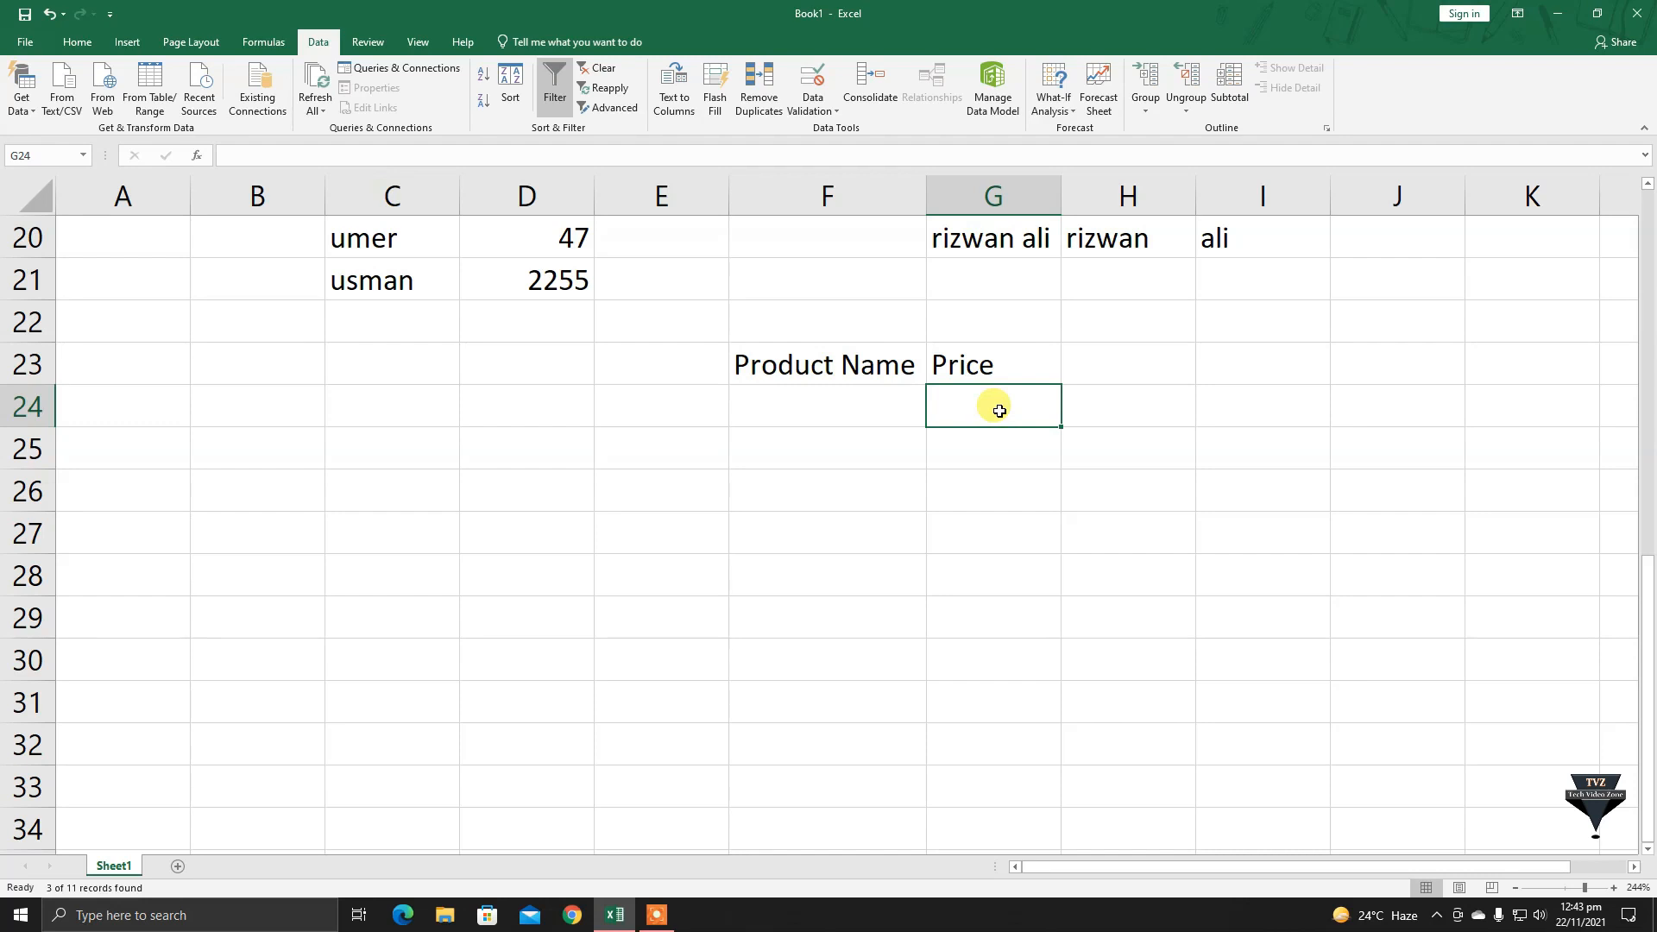
type("600")
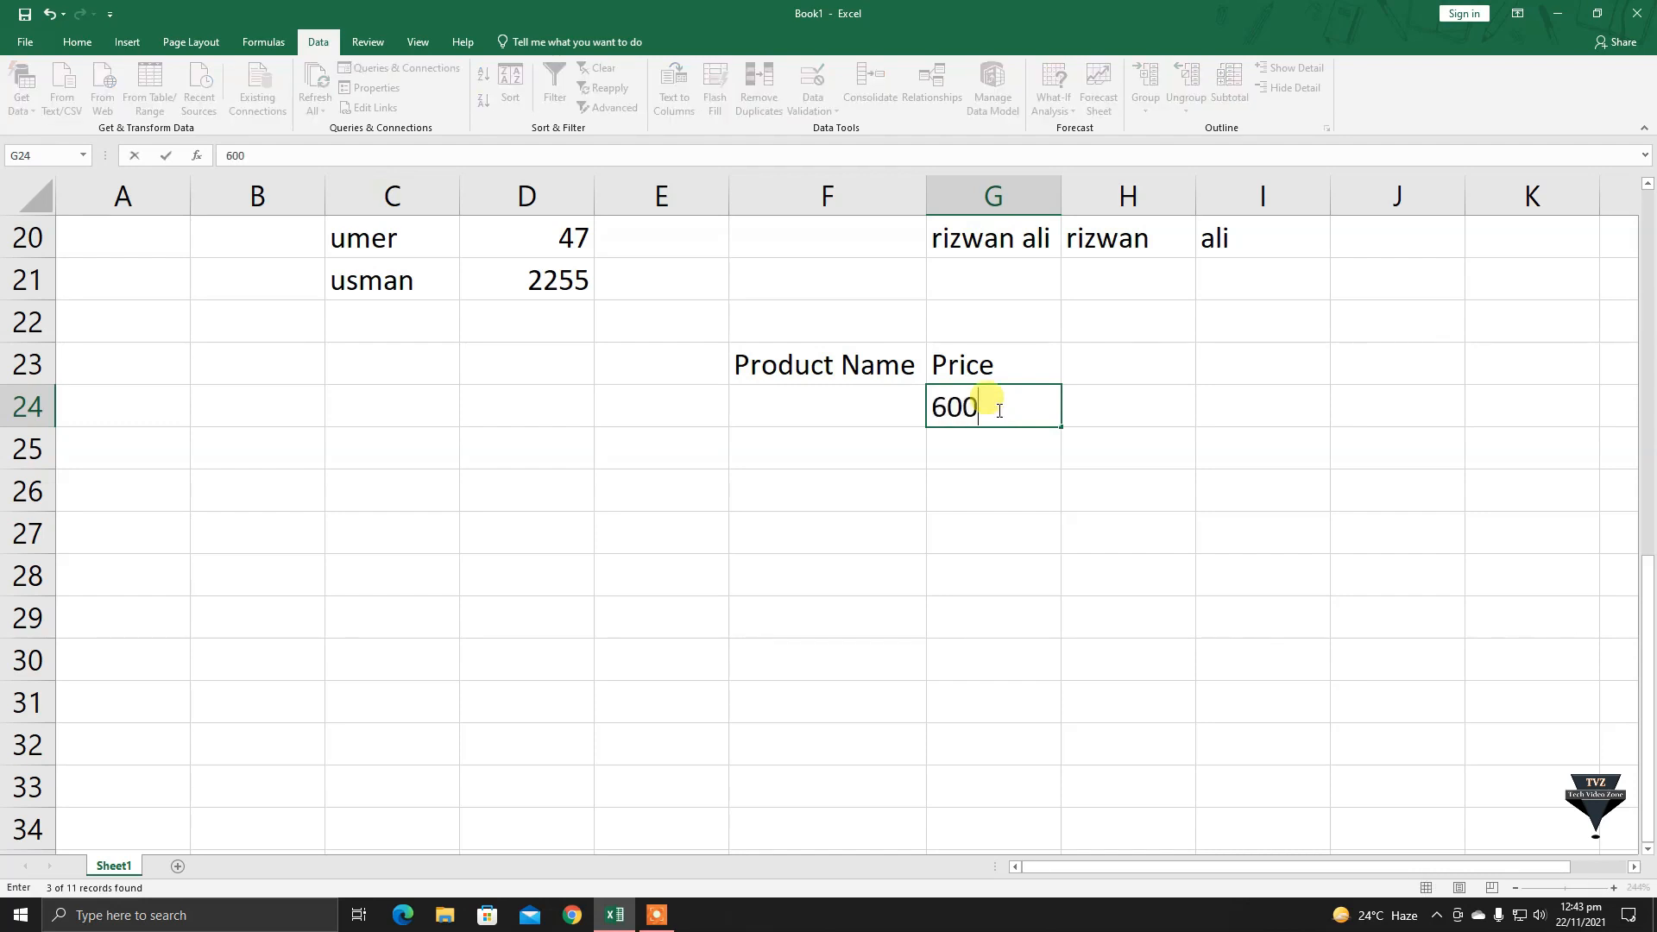
key("Return")
type("650")
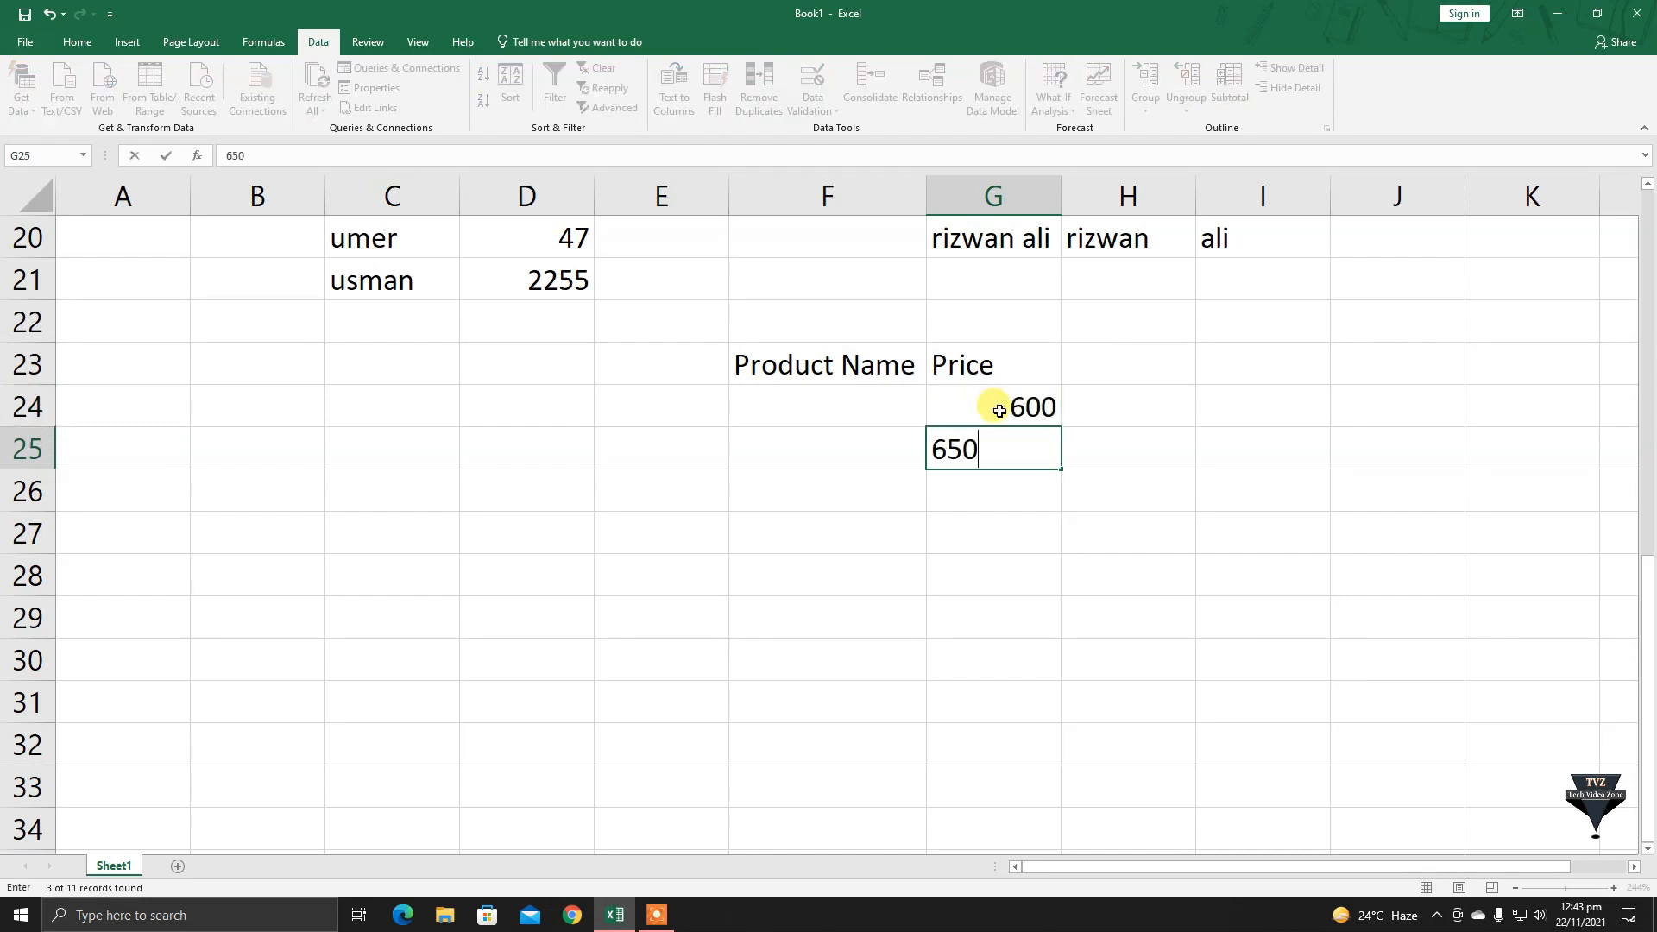
key("Return")
type("800")
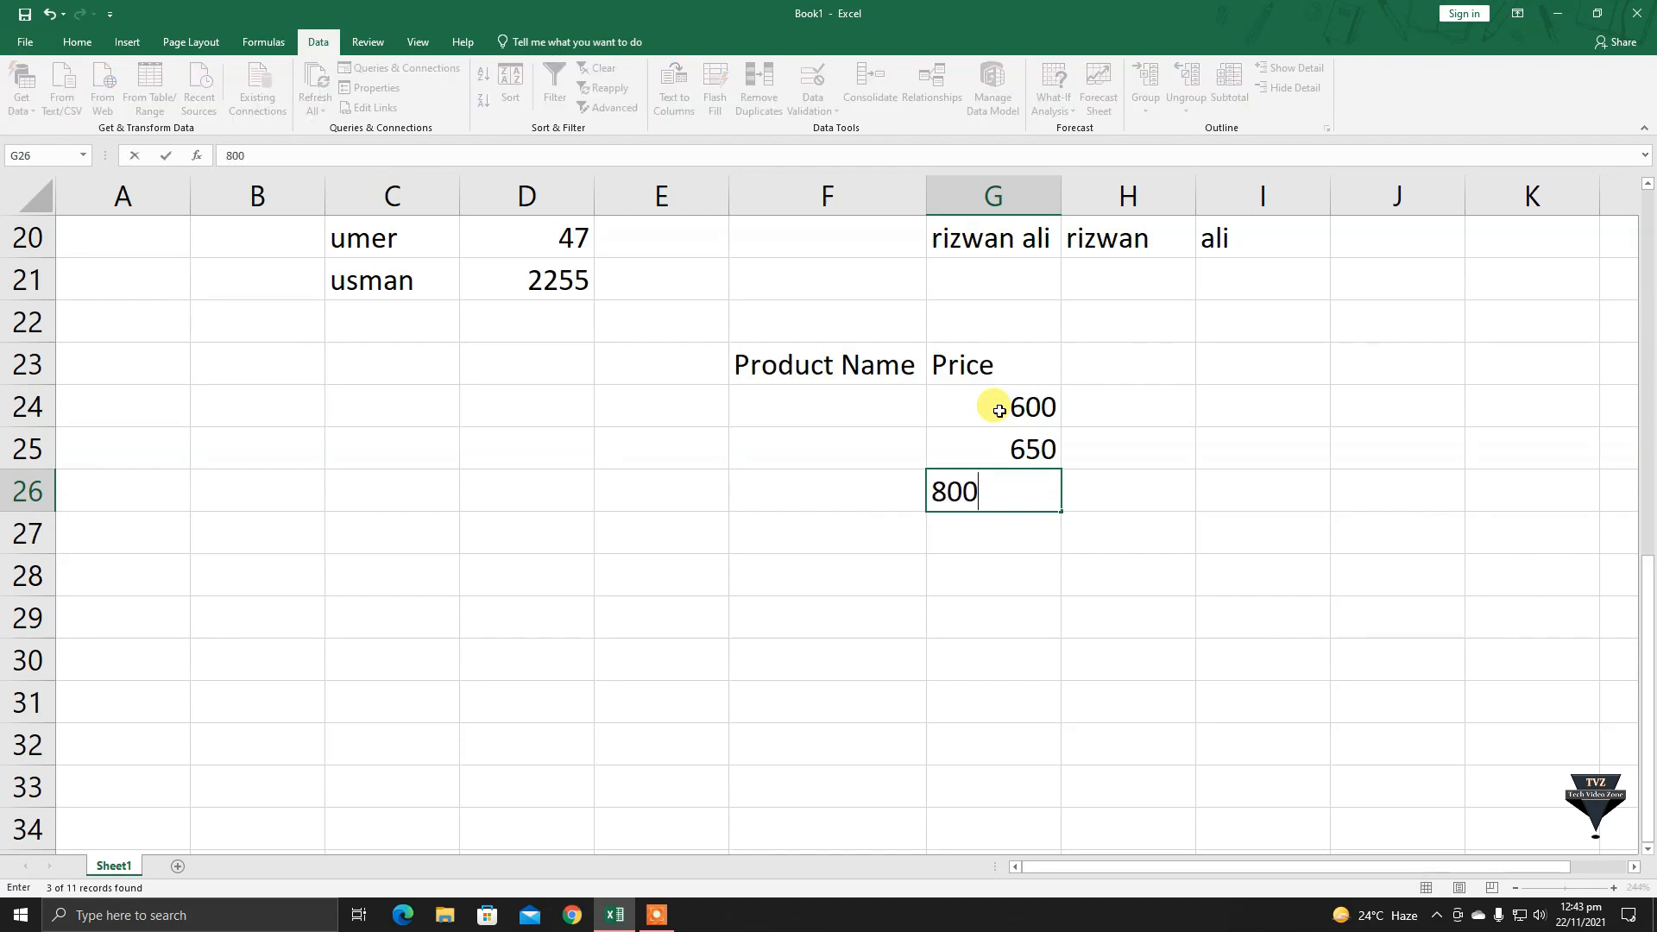
key("Return")
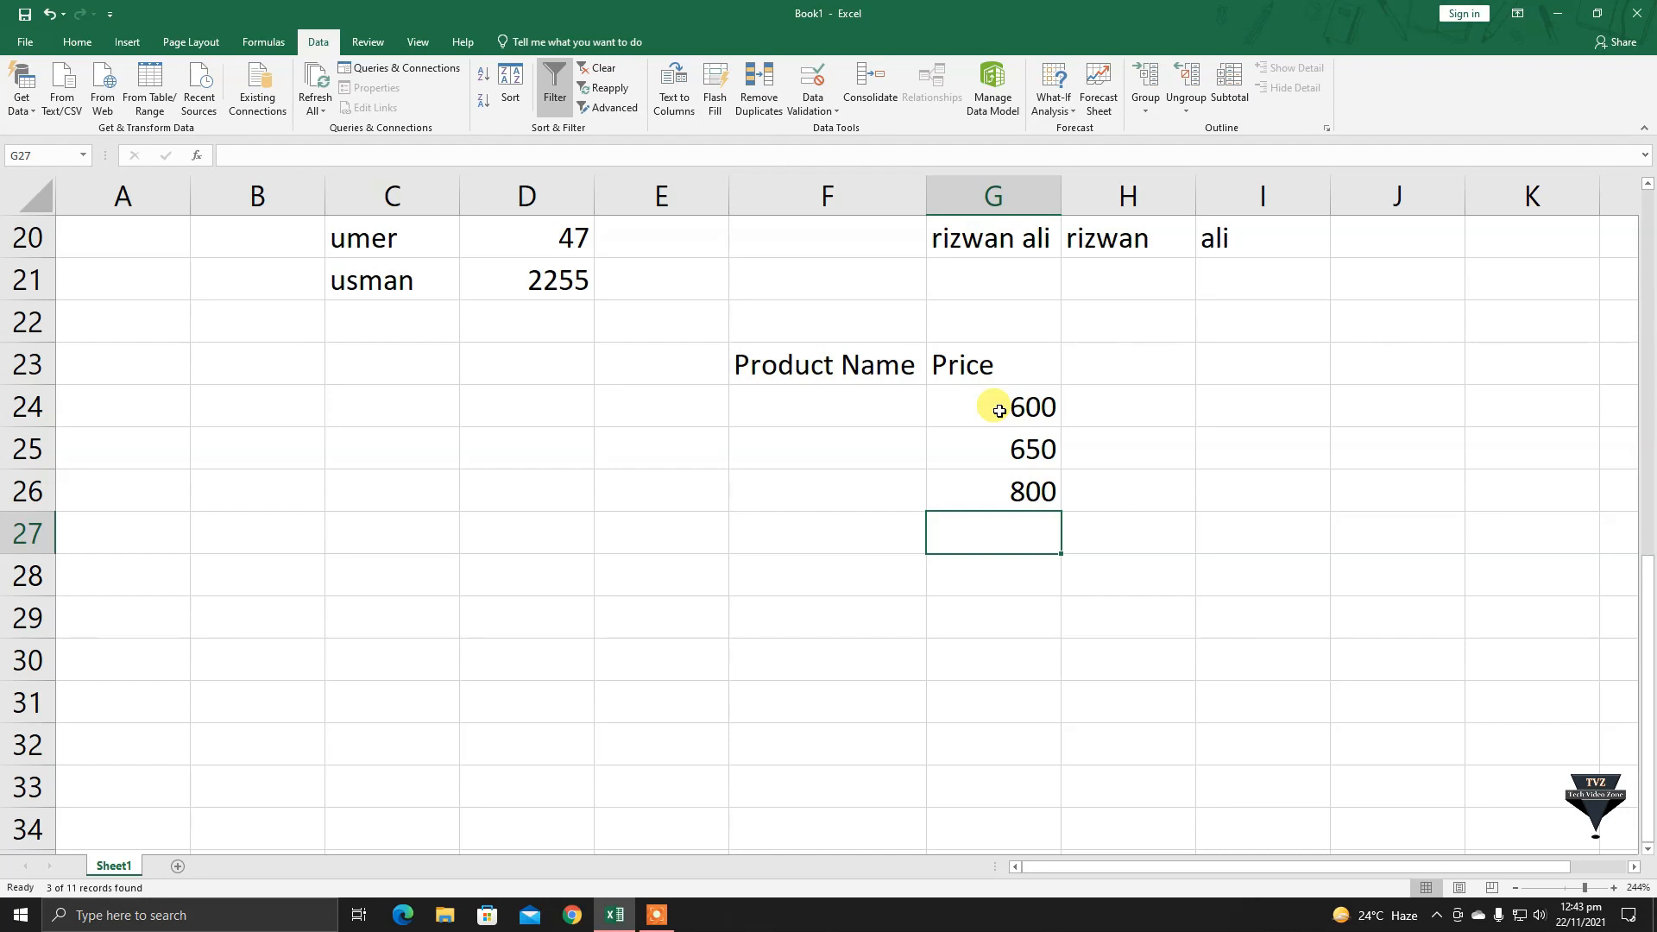
Try to enter 499 in G27 to test the lower validation limit, and dismiss the alert.
type("499")
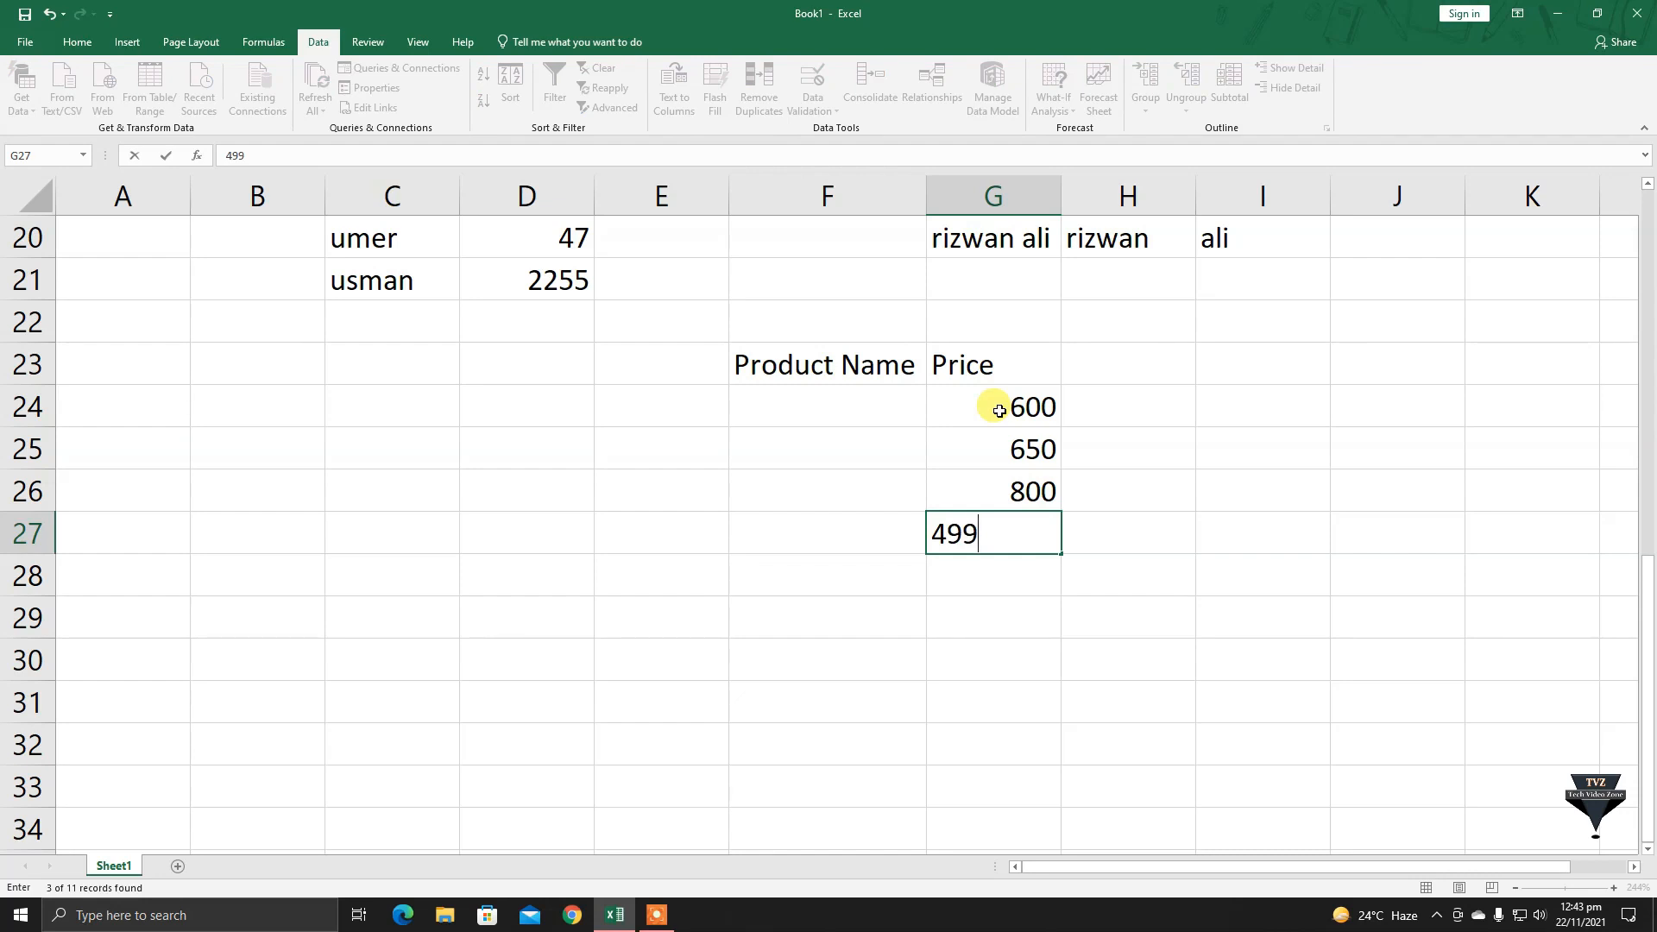
key("Return")
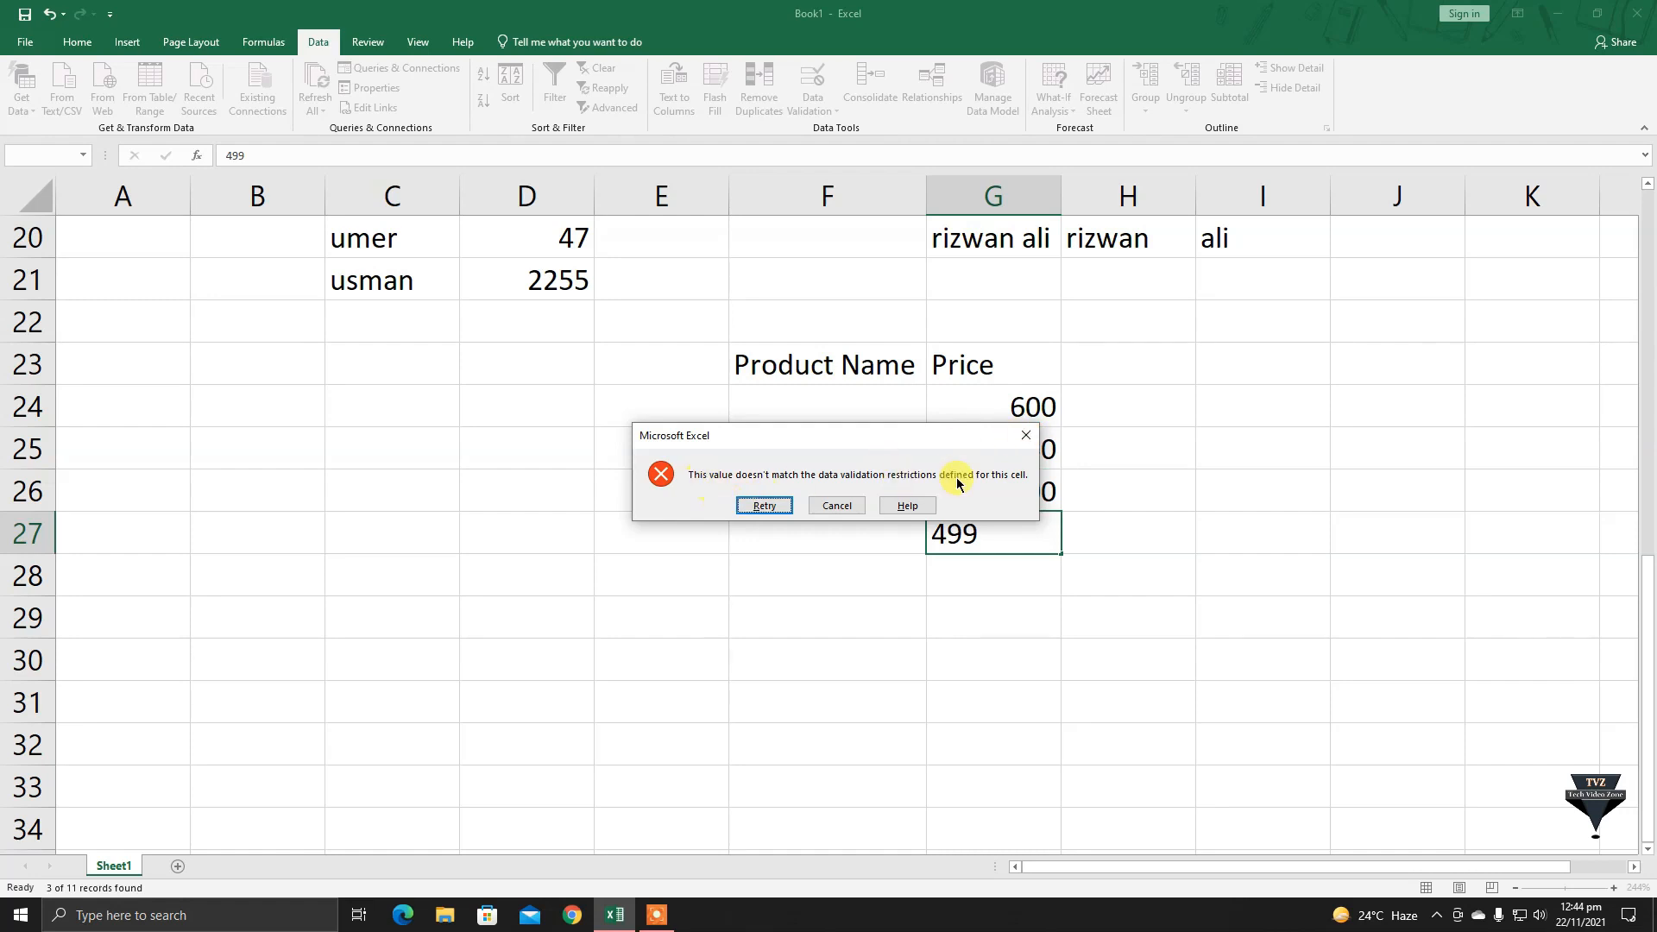
left_click(1027, 436)
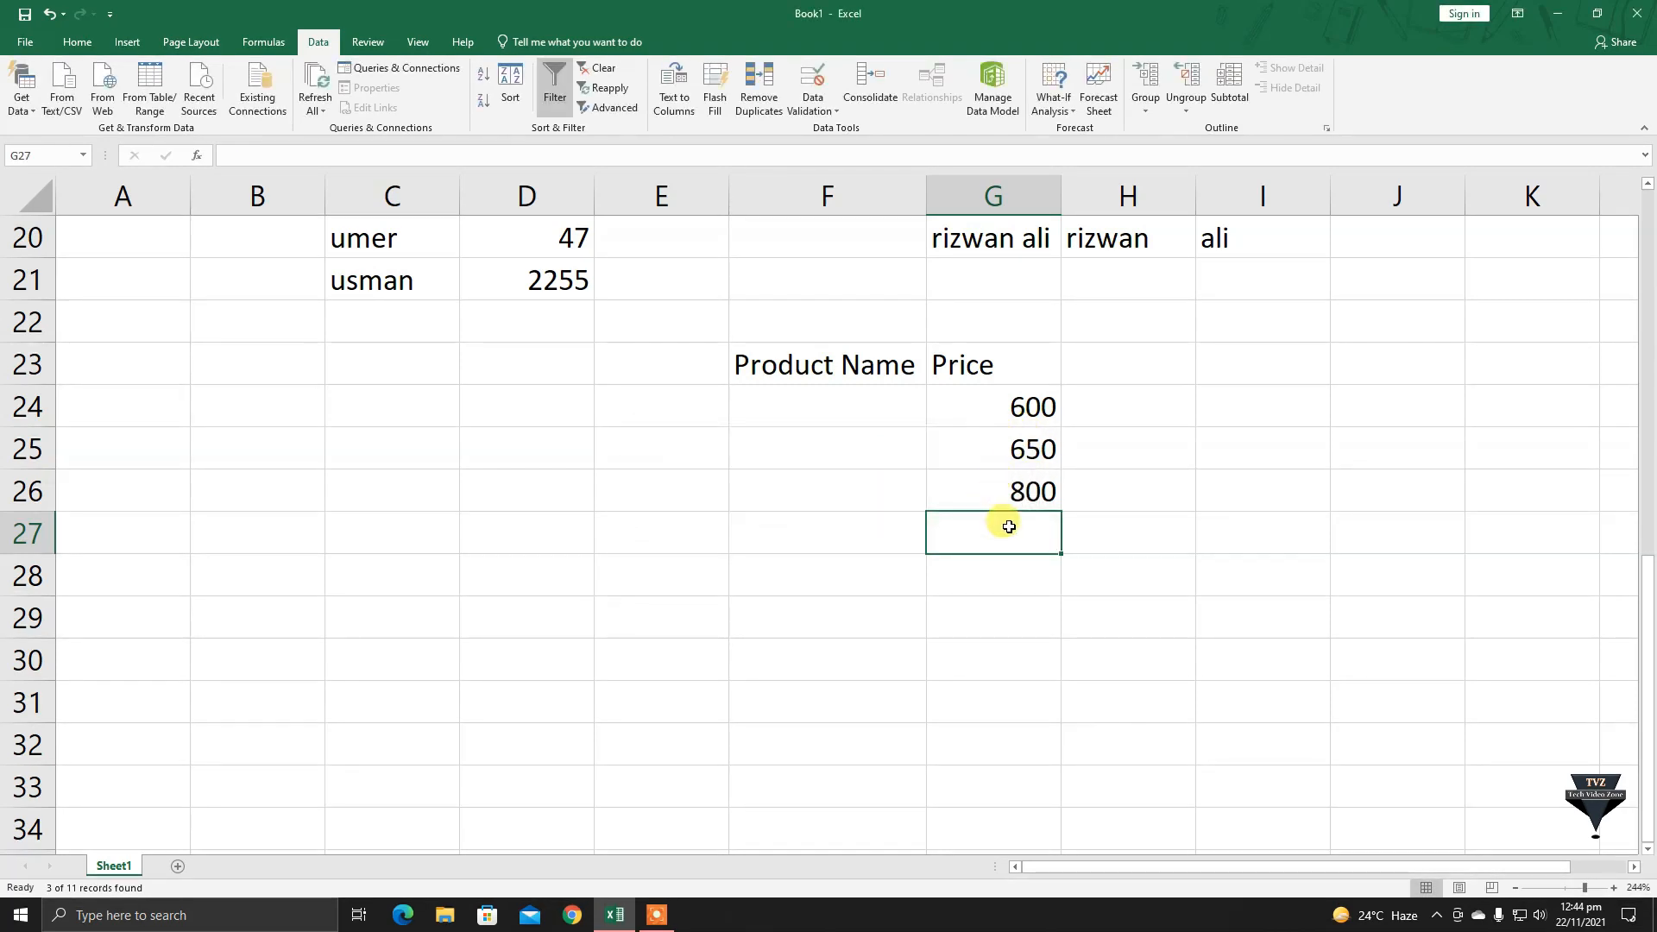
Enter the prices 700 in G27 and 900 in G28.
type("700")
key("Return")
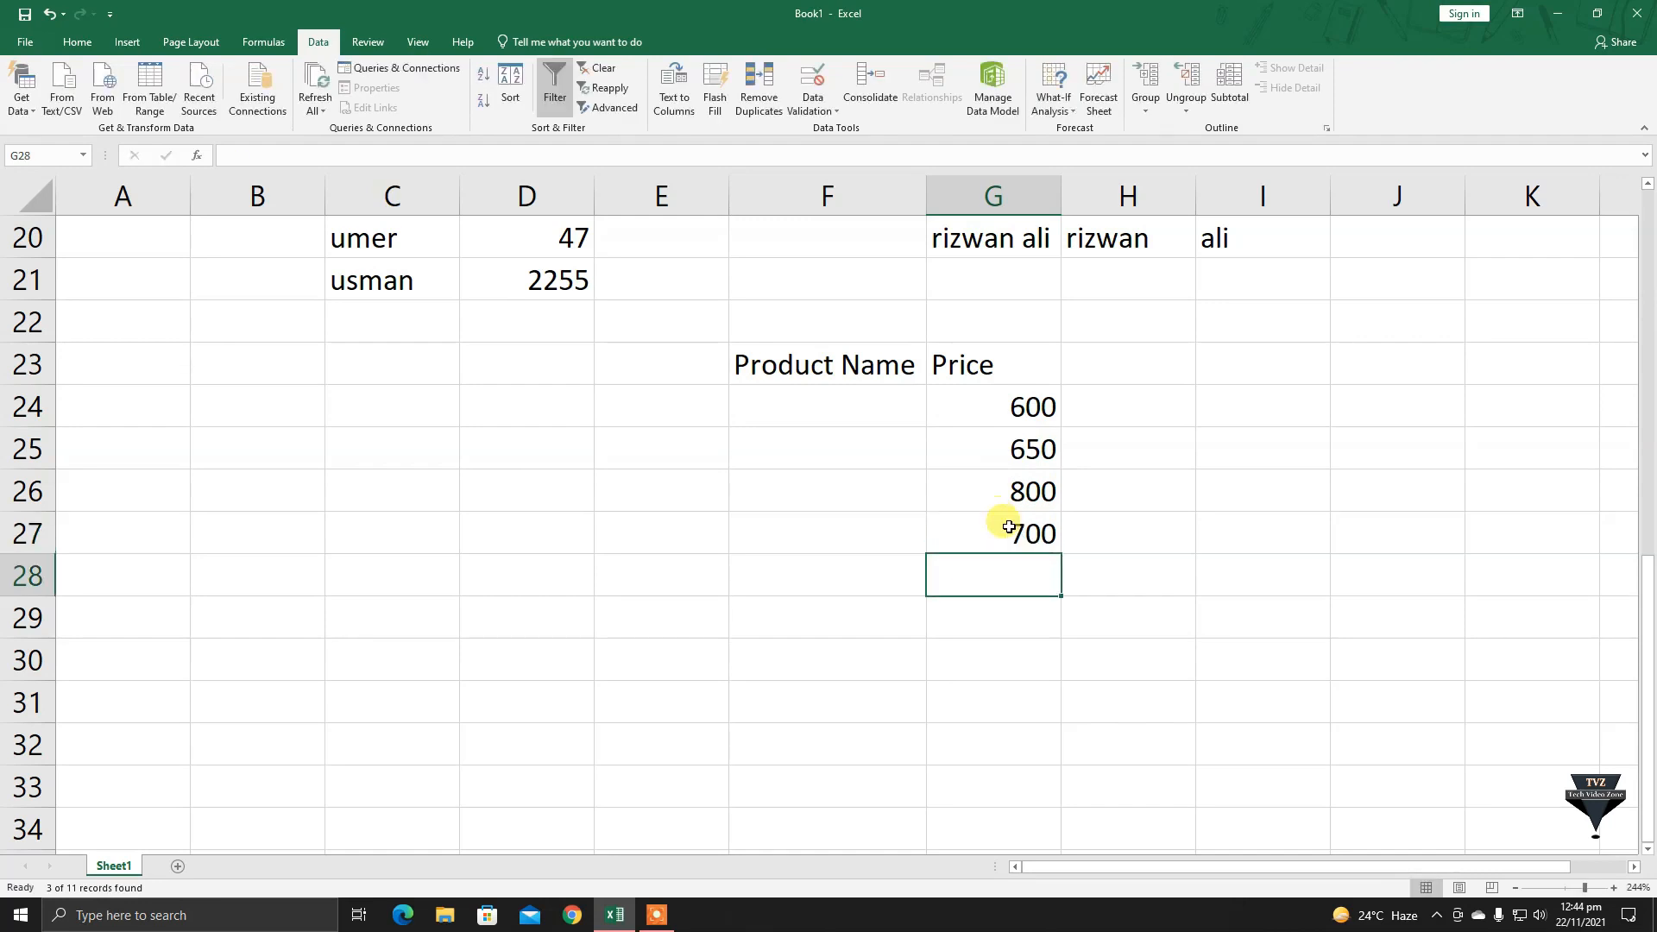
type("900")
key("Return")
Try to enter 1001 in G29 to test the upper validation limit, and dismiss the alert.
type("1")
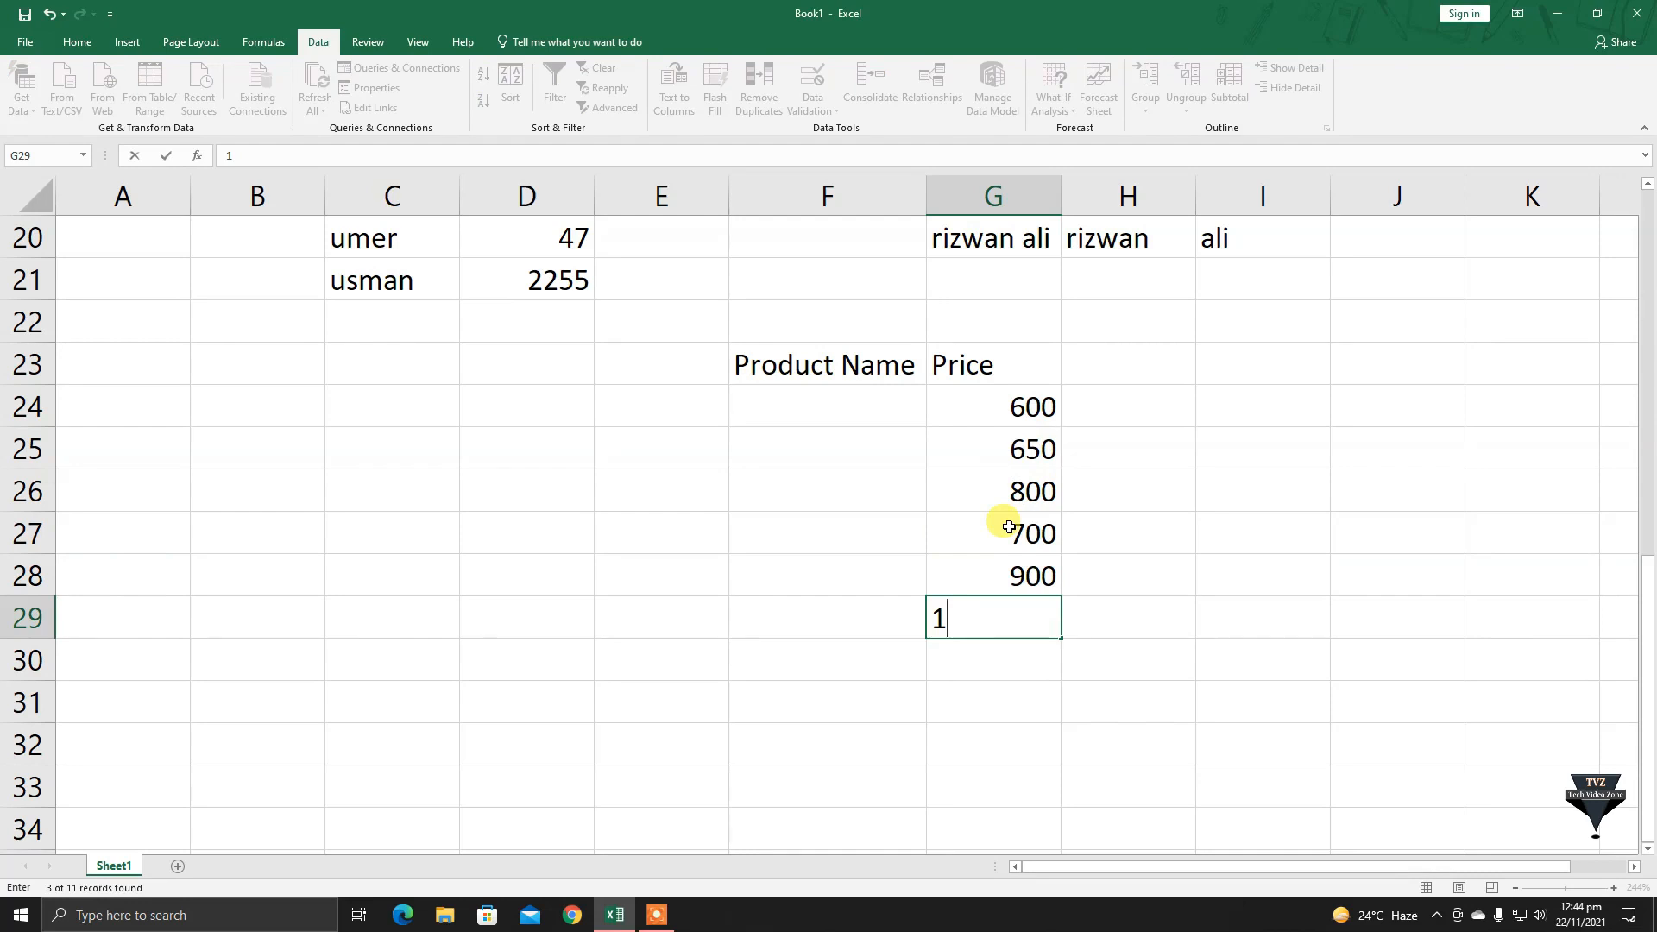
type("001")
key("Return")
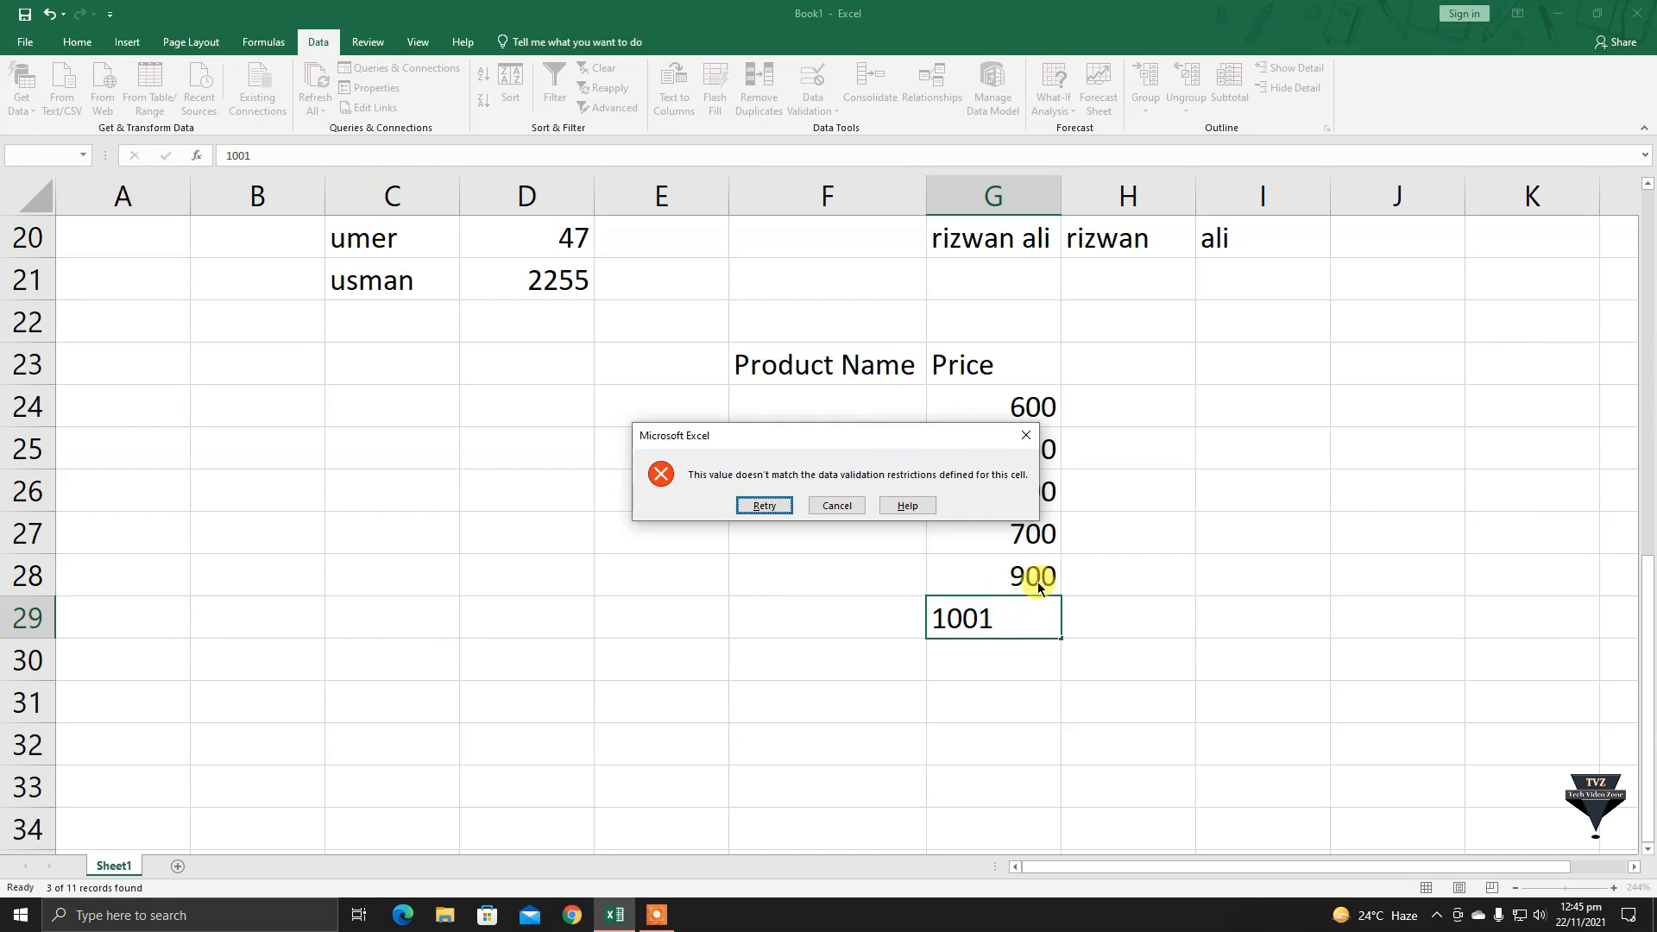
left_click_drag(961, 440, 854, 386)
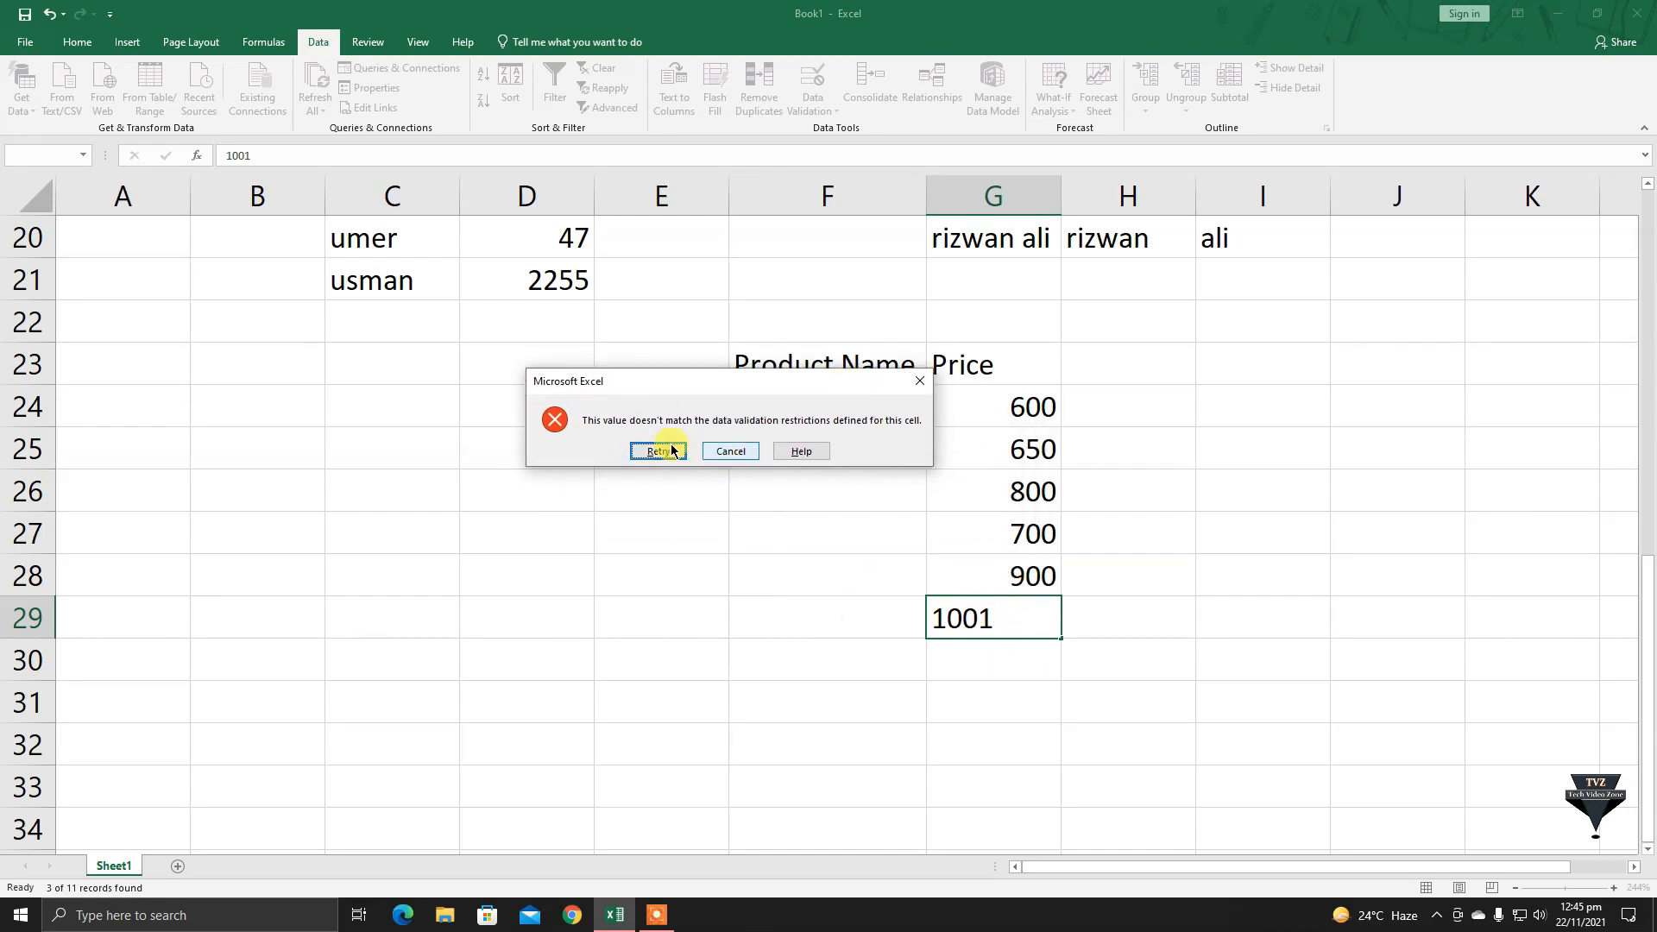
left_click(919, 380)
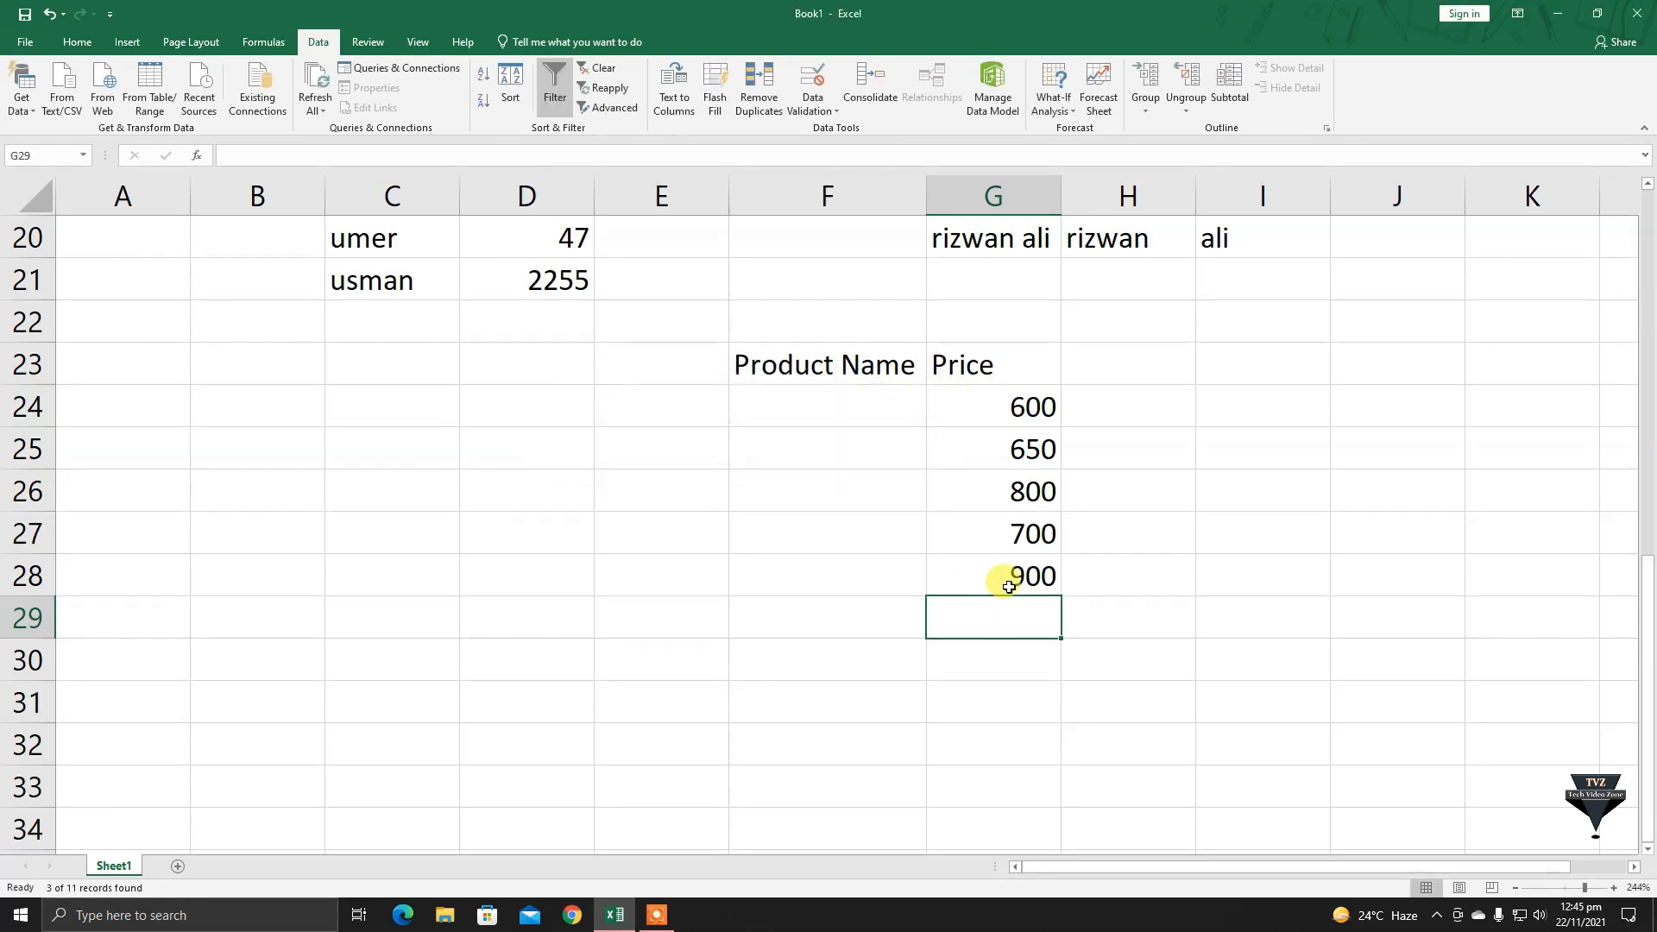
Enter the prices 1000 in G29 and 999 in G30.
type("1000")
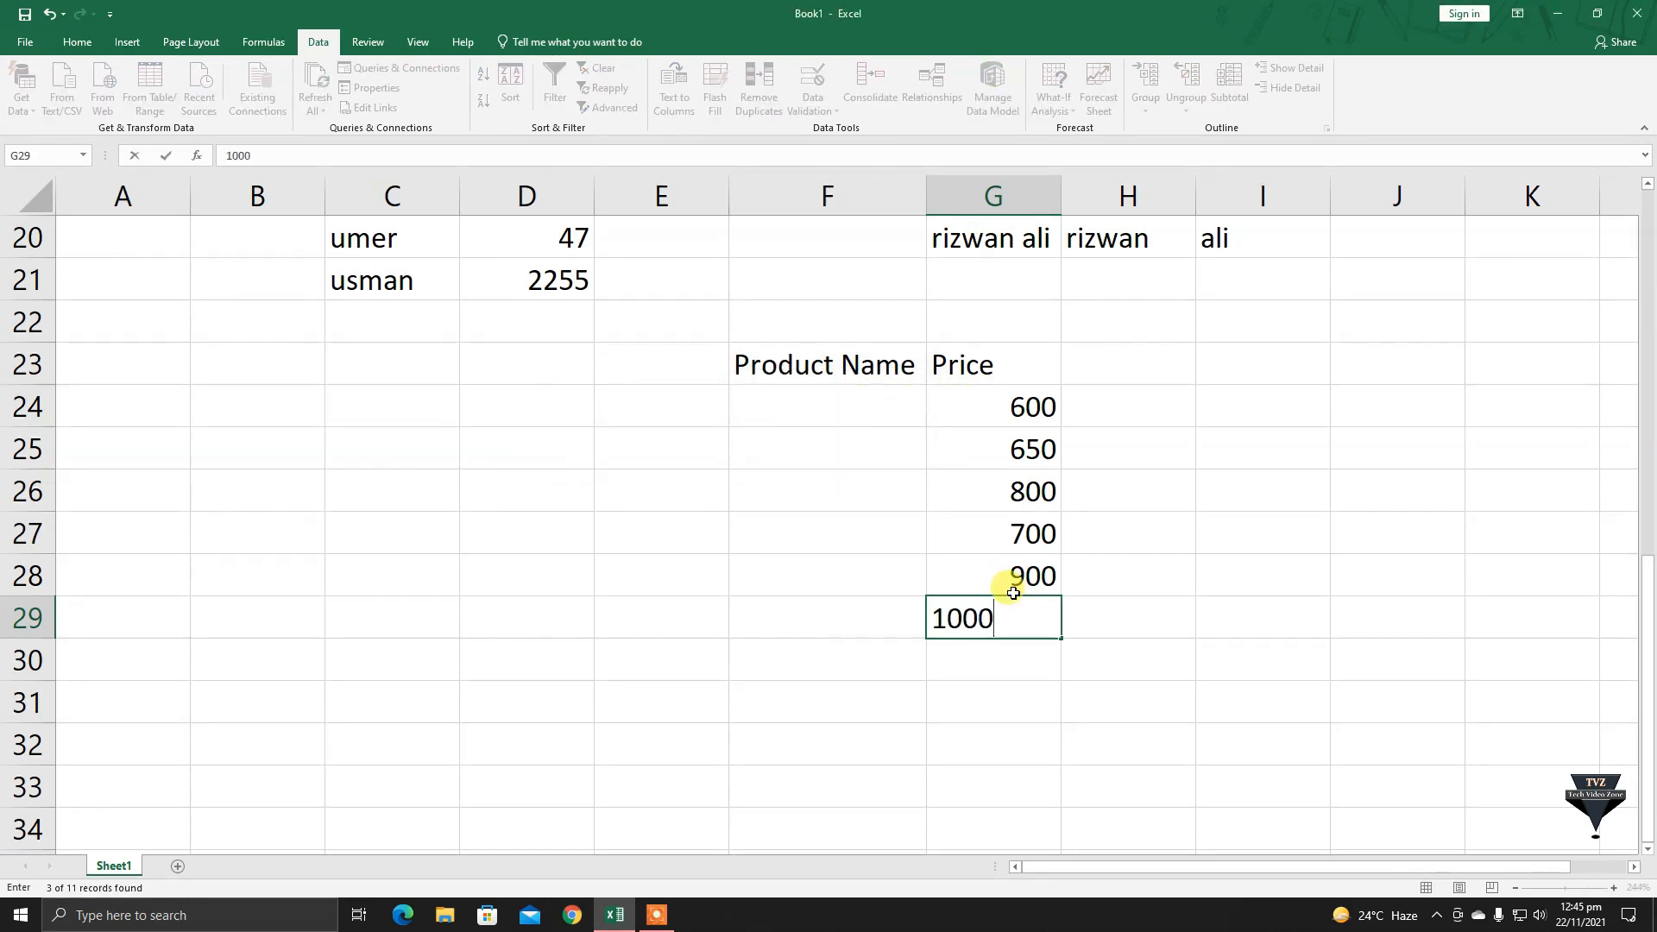
key("Return")
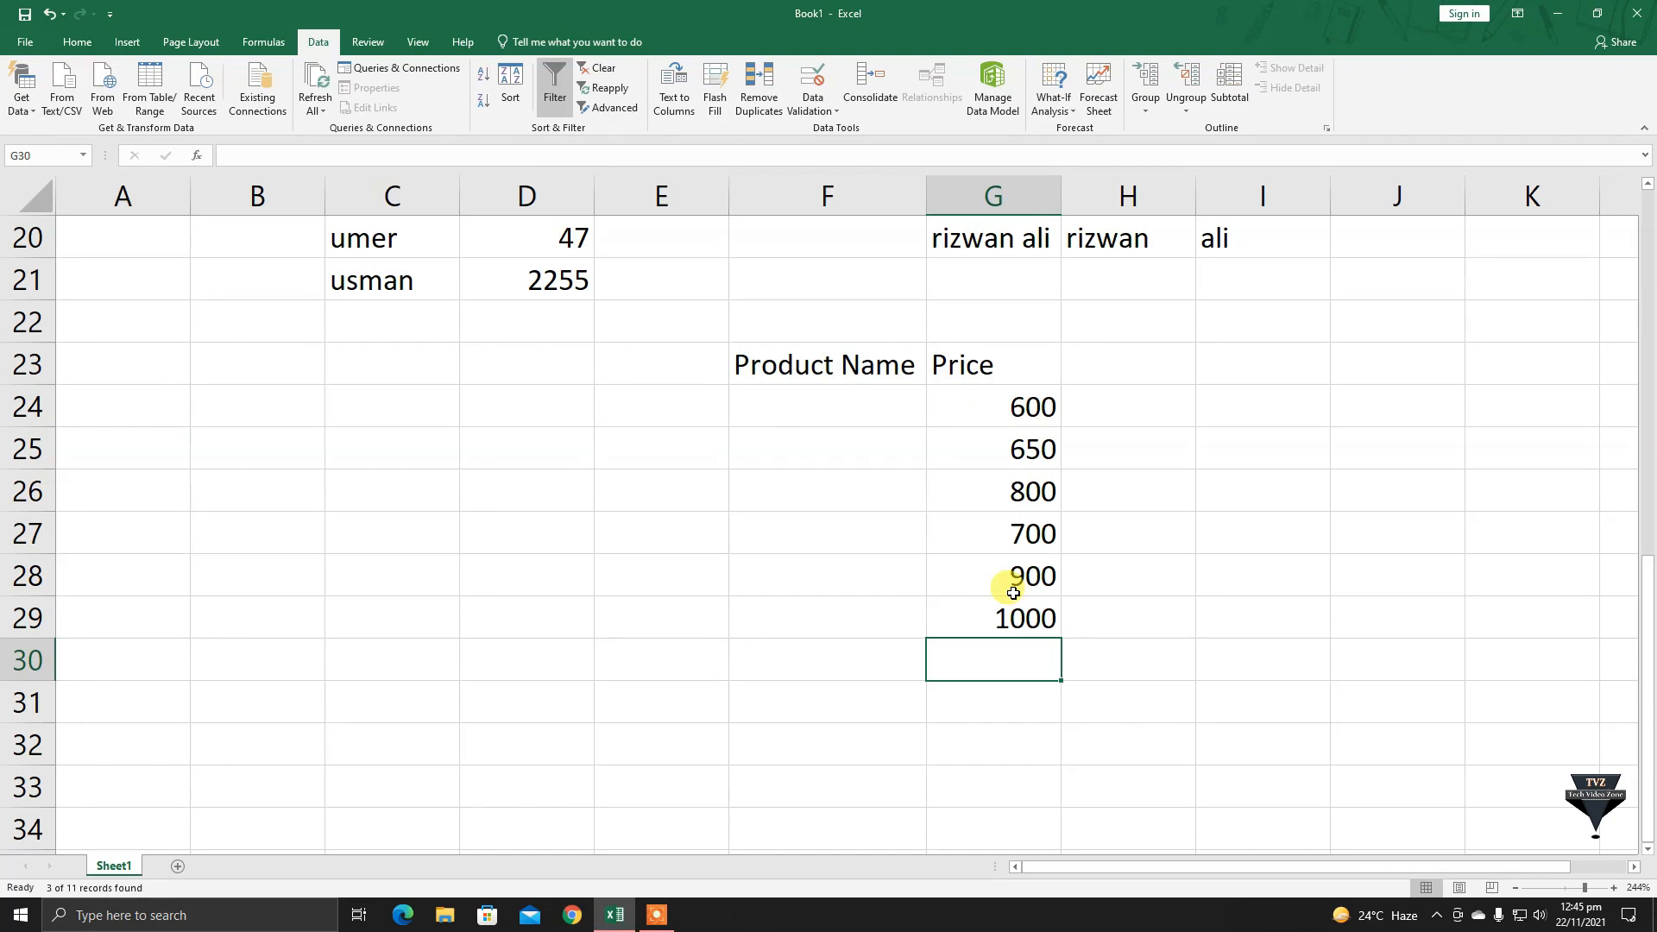
type("999")
key("Return")
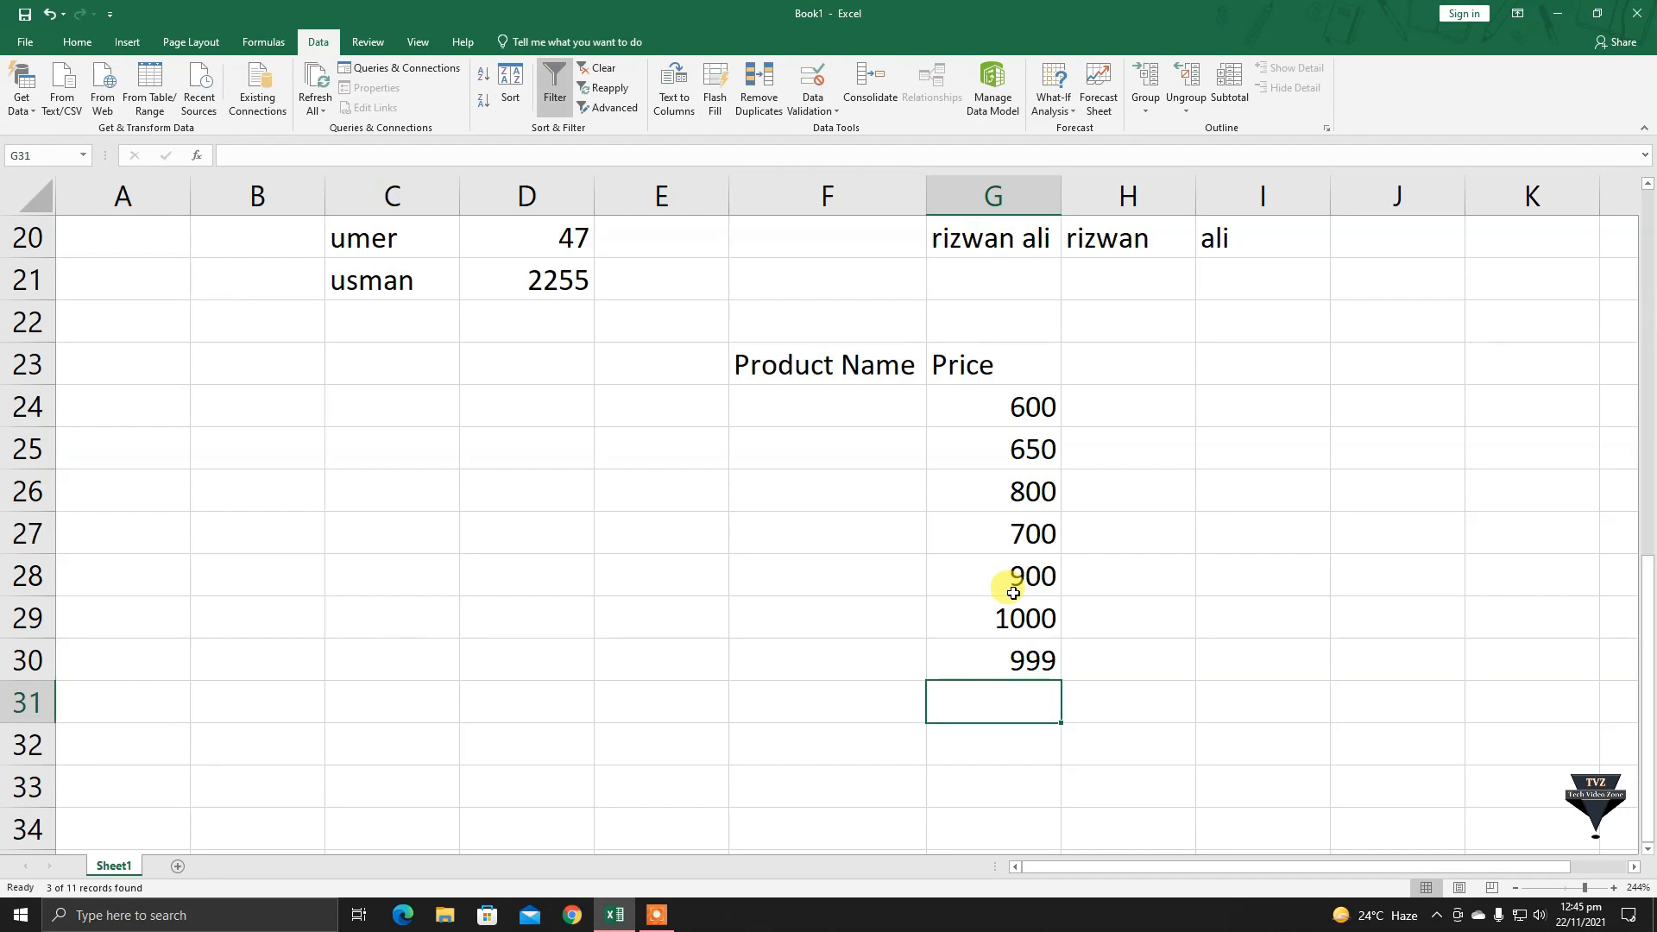
Try to enter the too-low price 300 in G31, and dismiss the alert.
type("300")
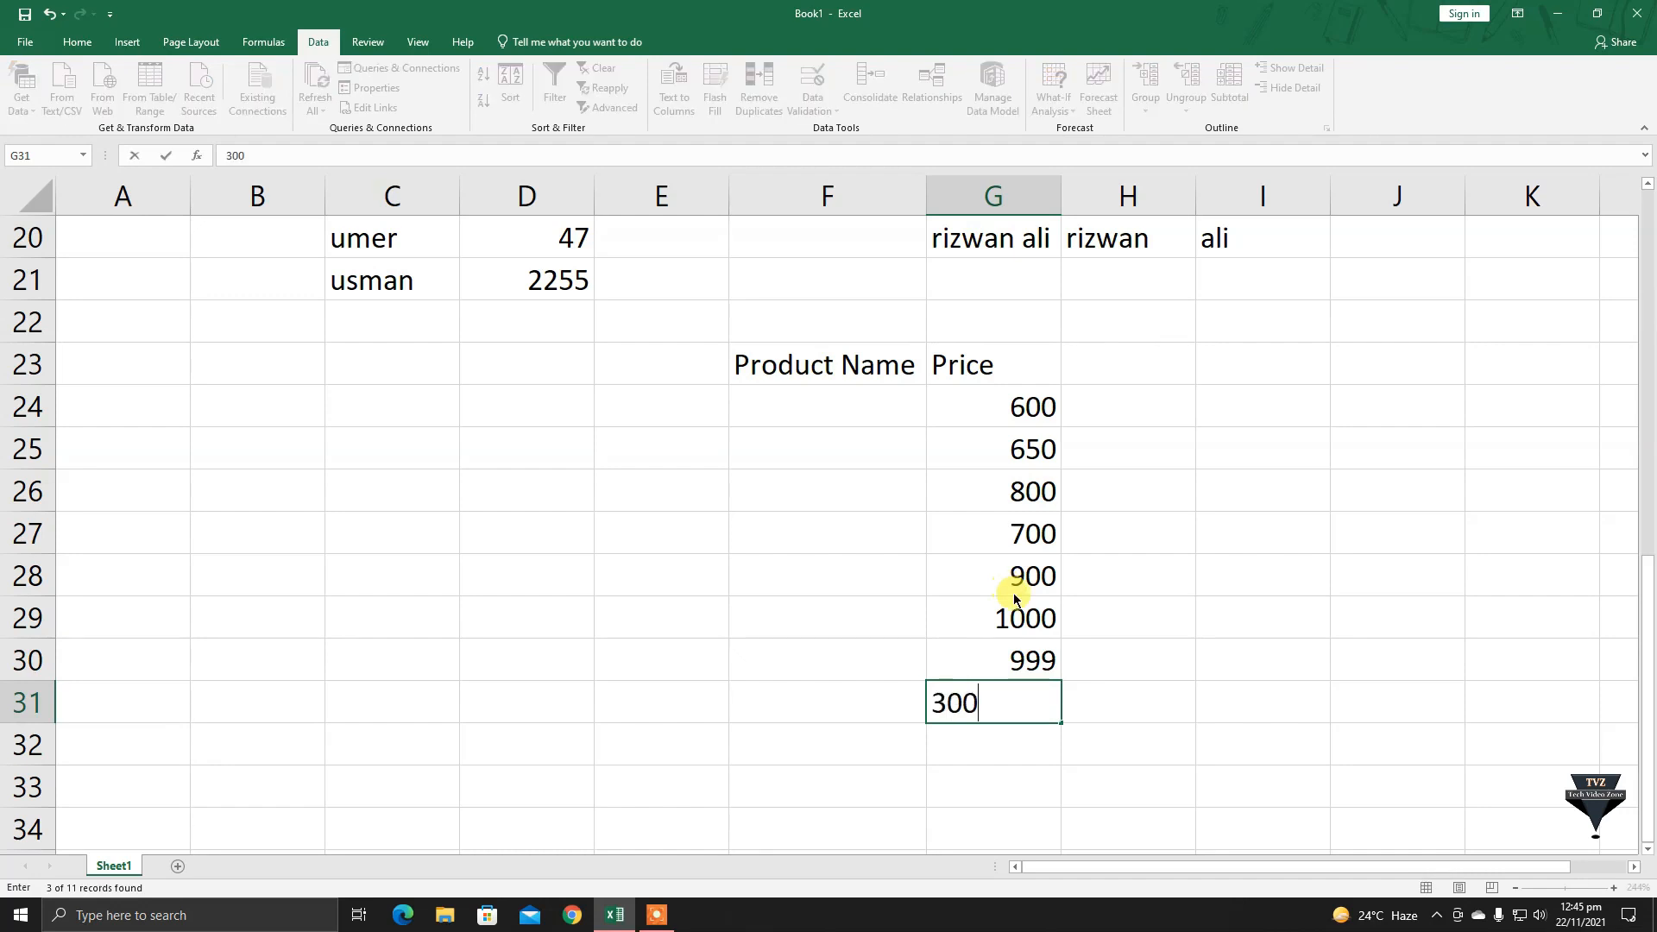
key("Return")
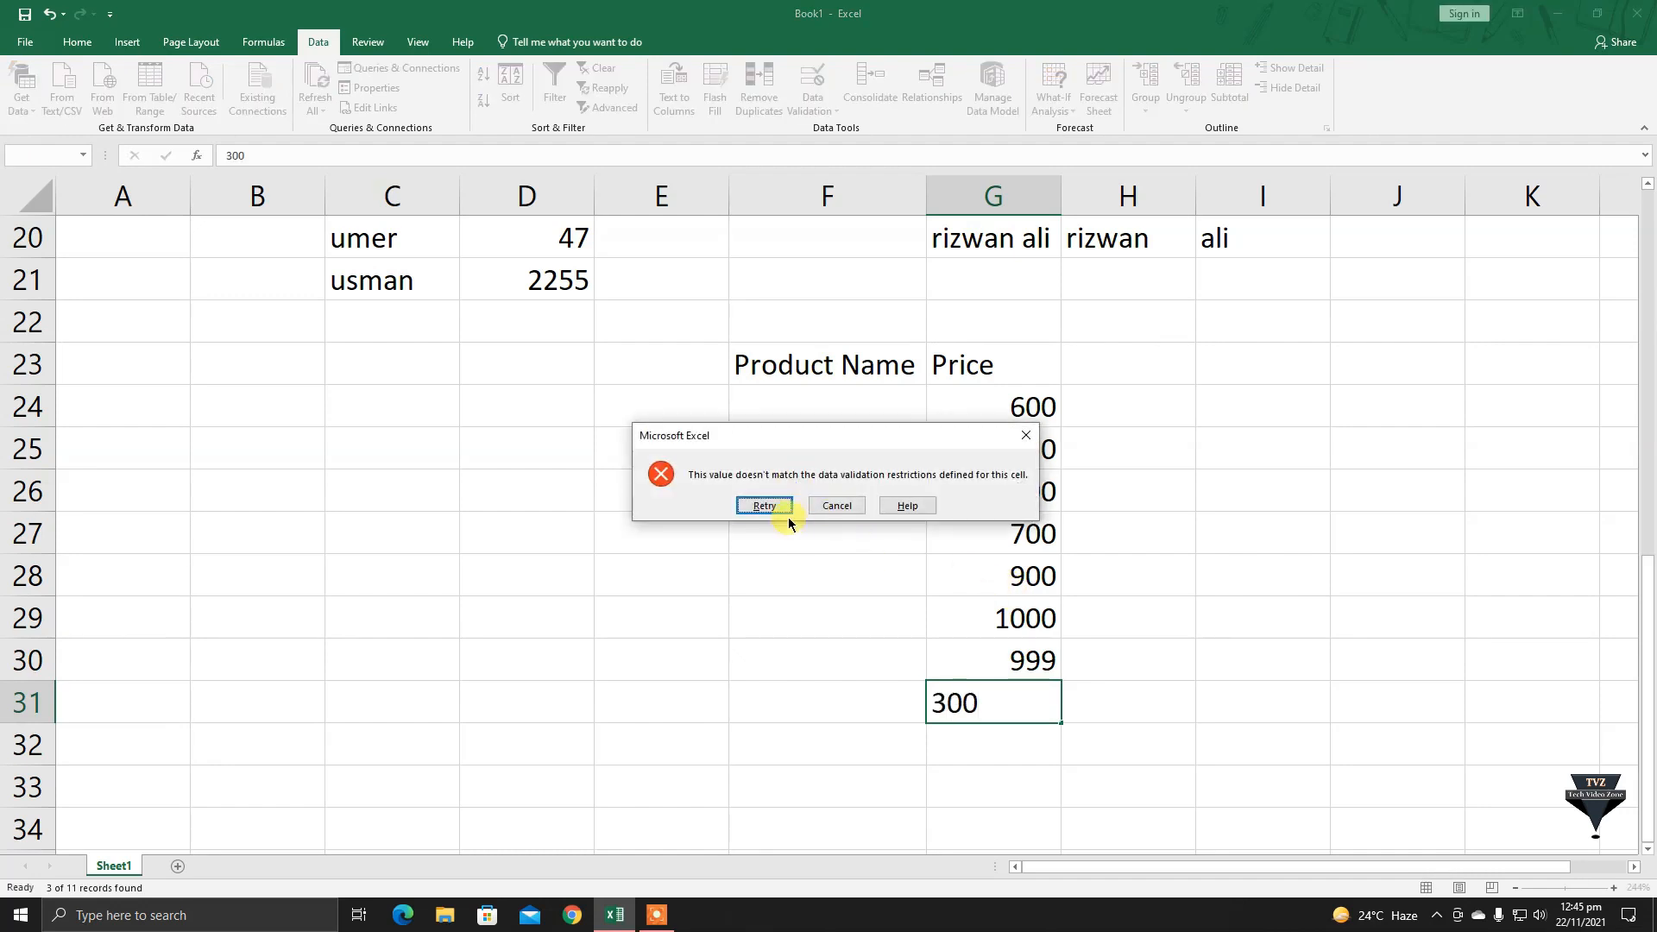
left_click(1022, 440)
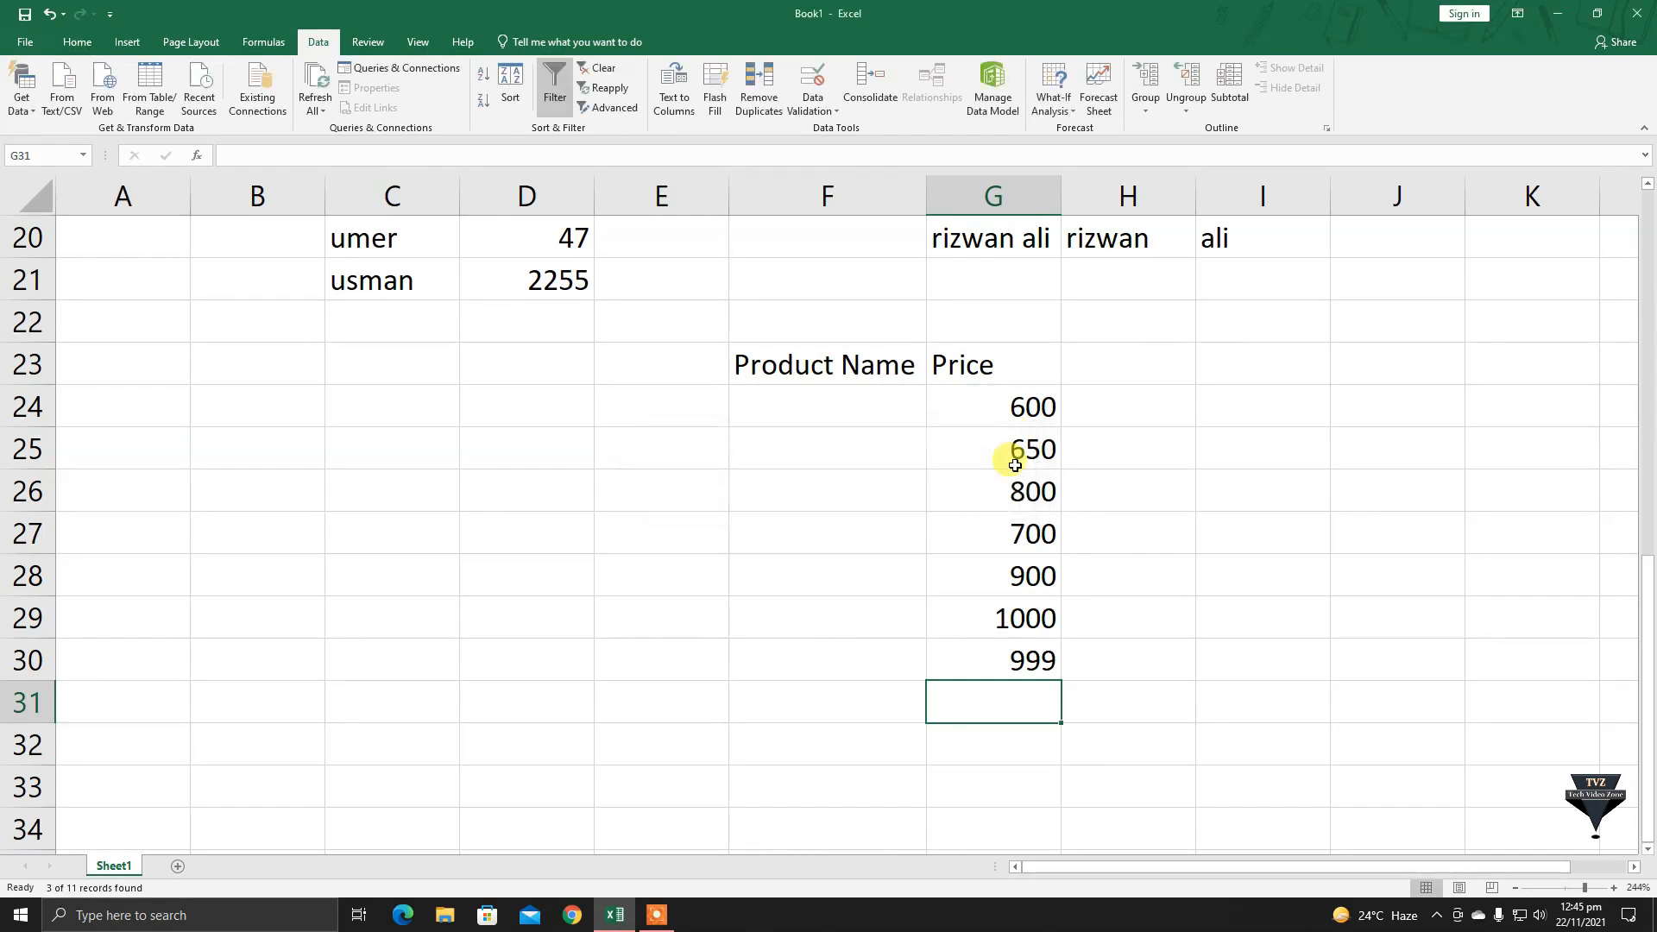
Enter the prices 820 in G31 and 501 in G32.
type("820")
key("Return")
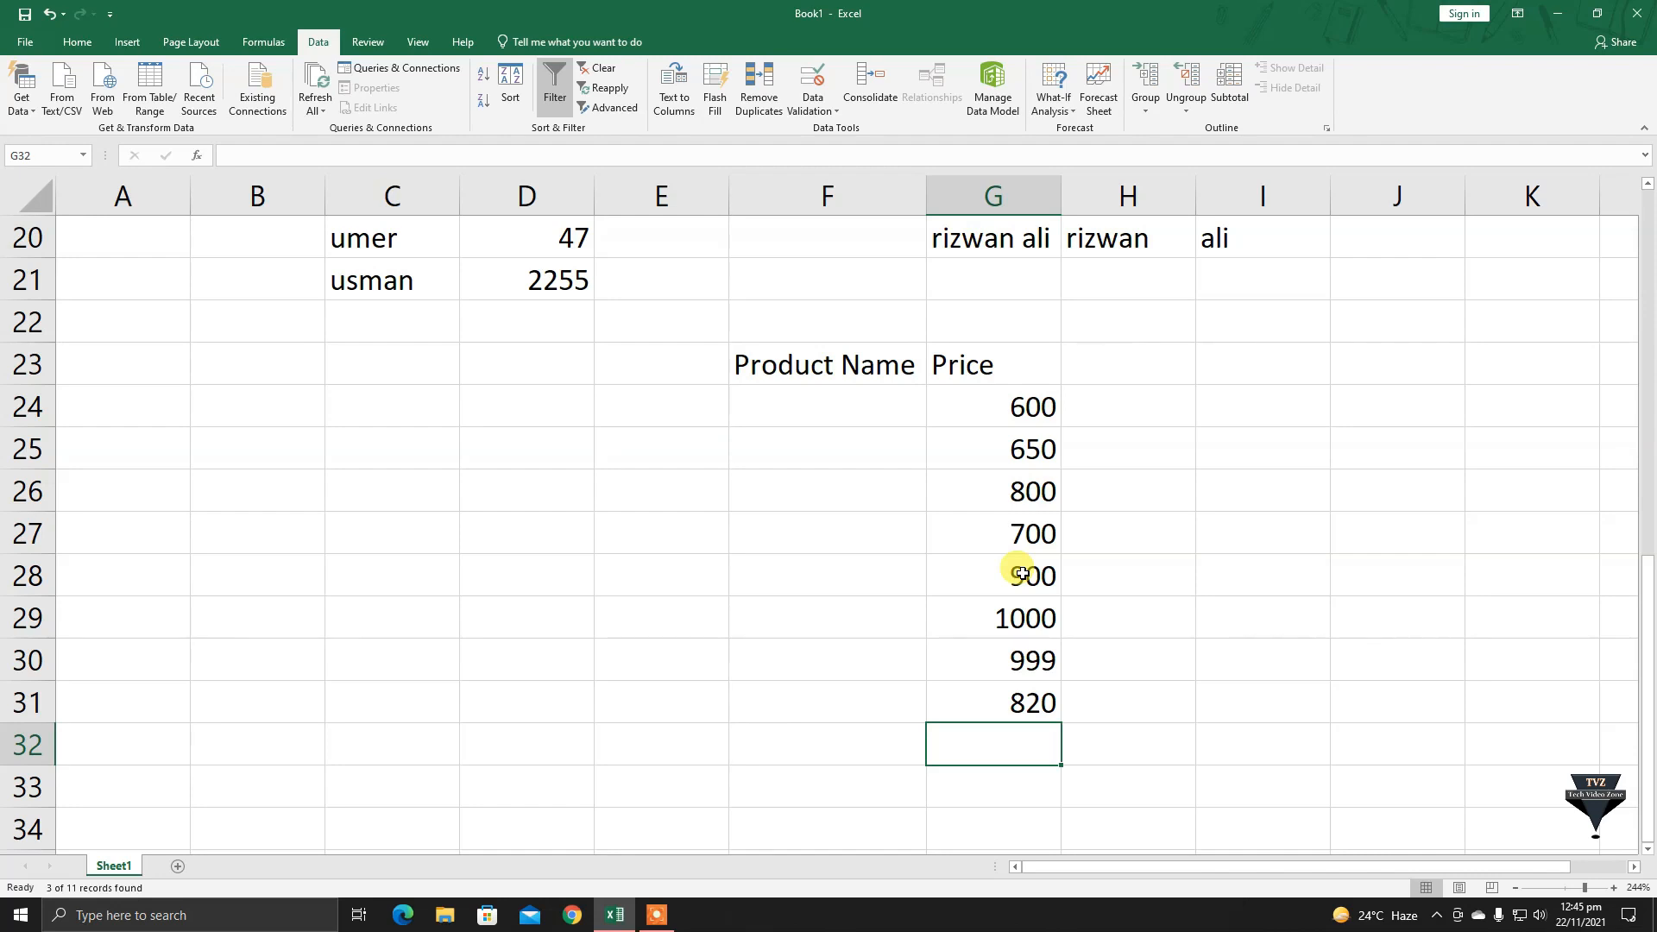
type("501")
key("Return")
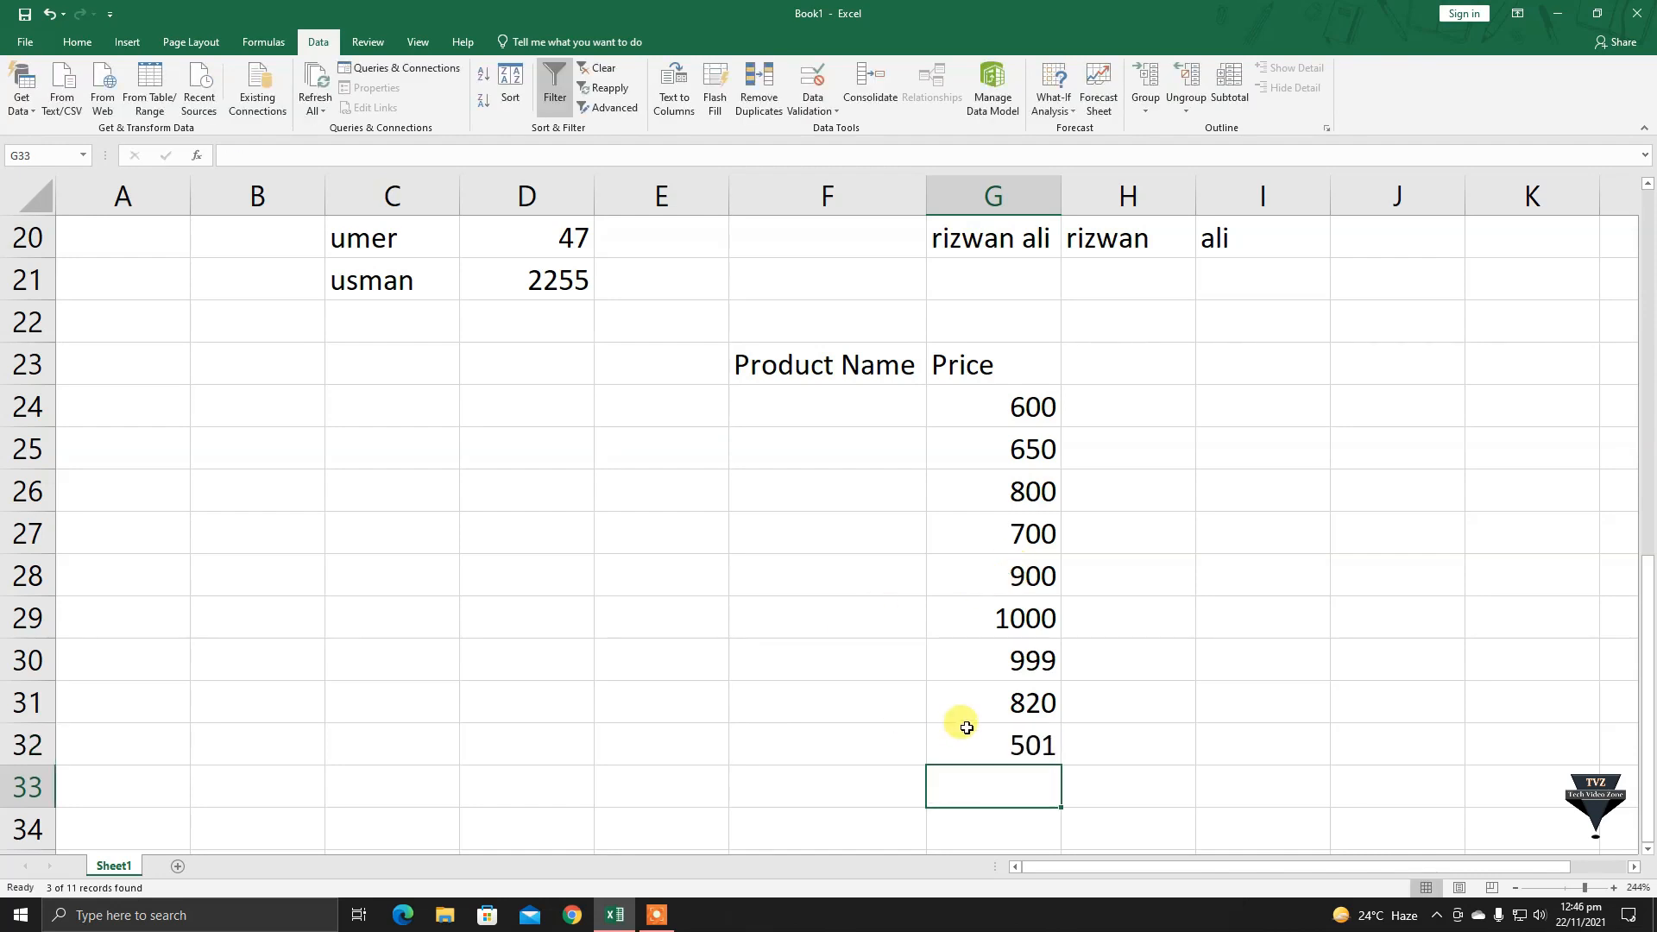
Try the price 1200 in G33, dismiss the alert, and enter 960 in the cell instead.
type("1200")
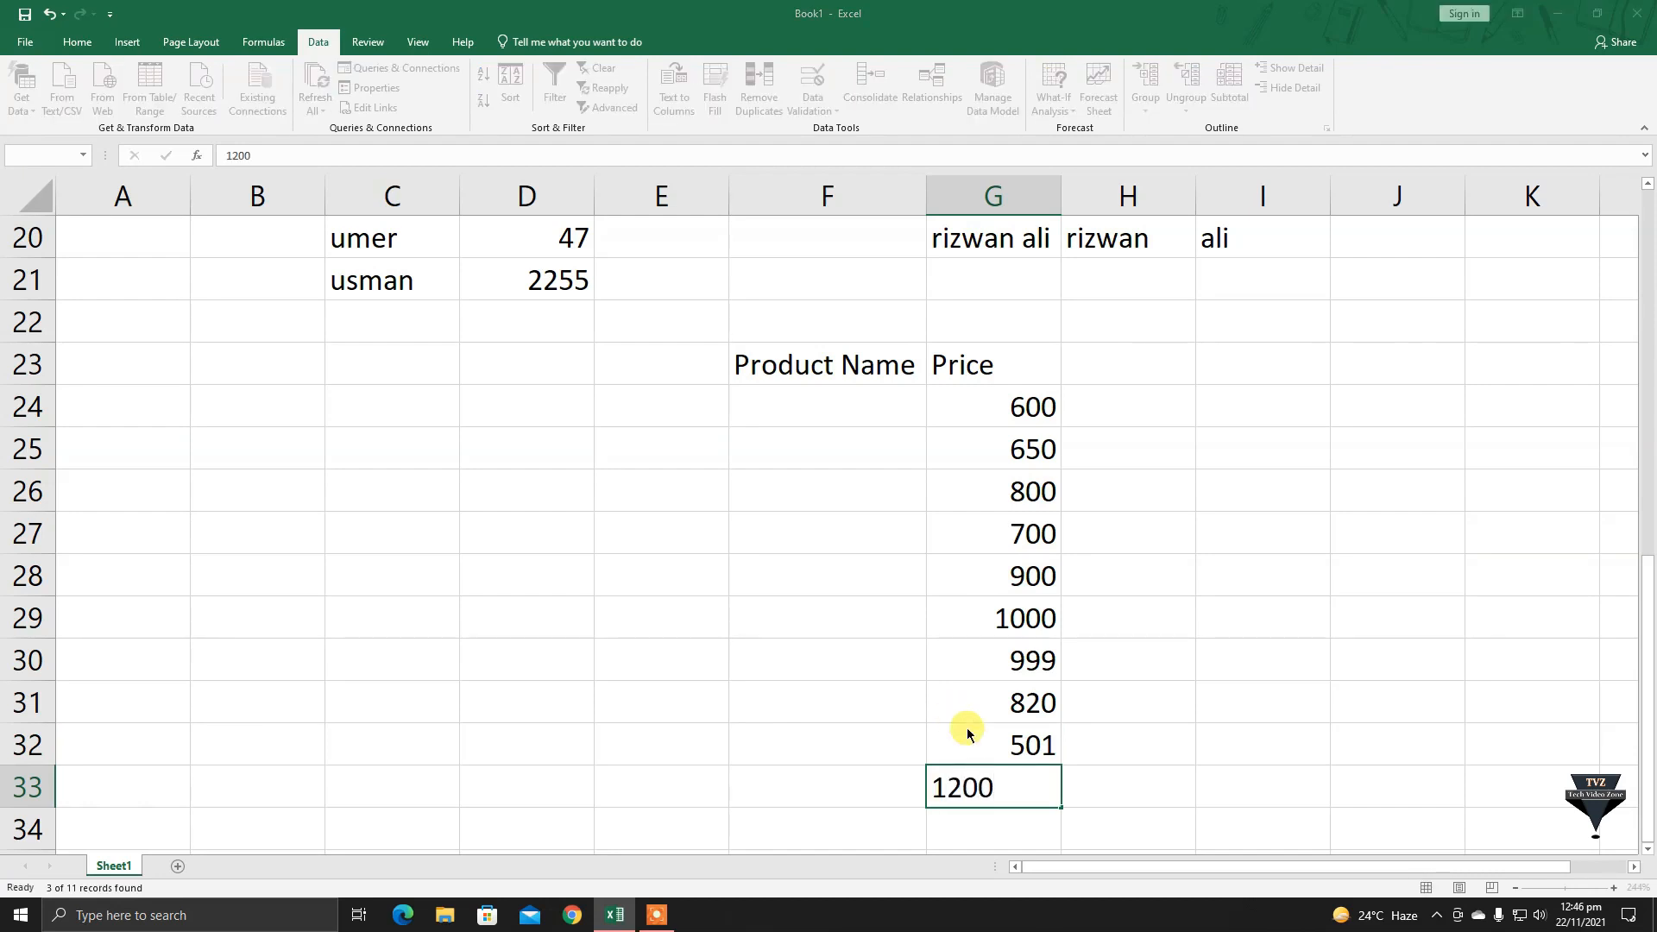
key("Return")
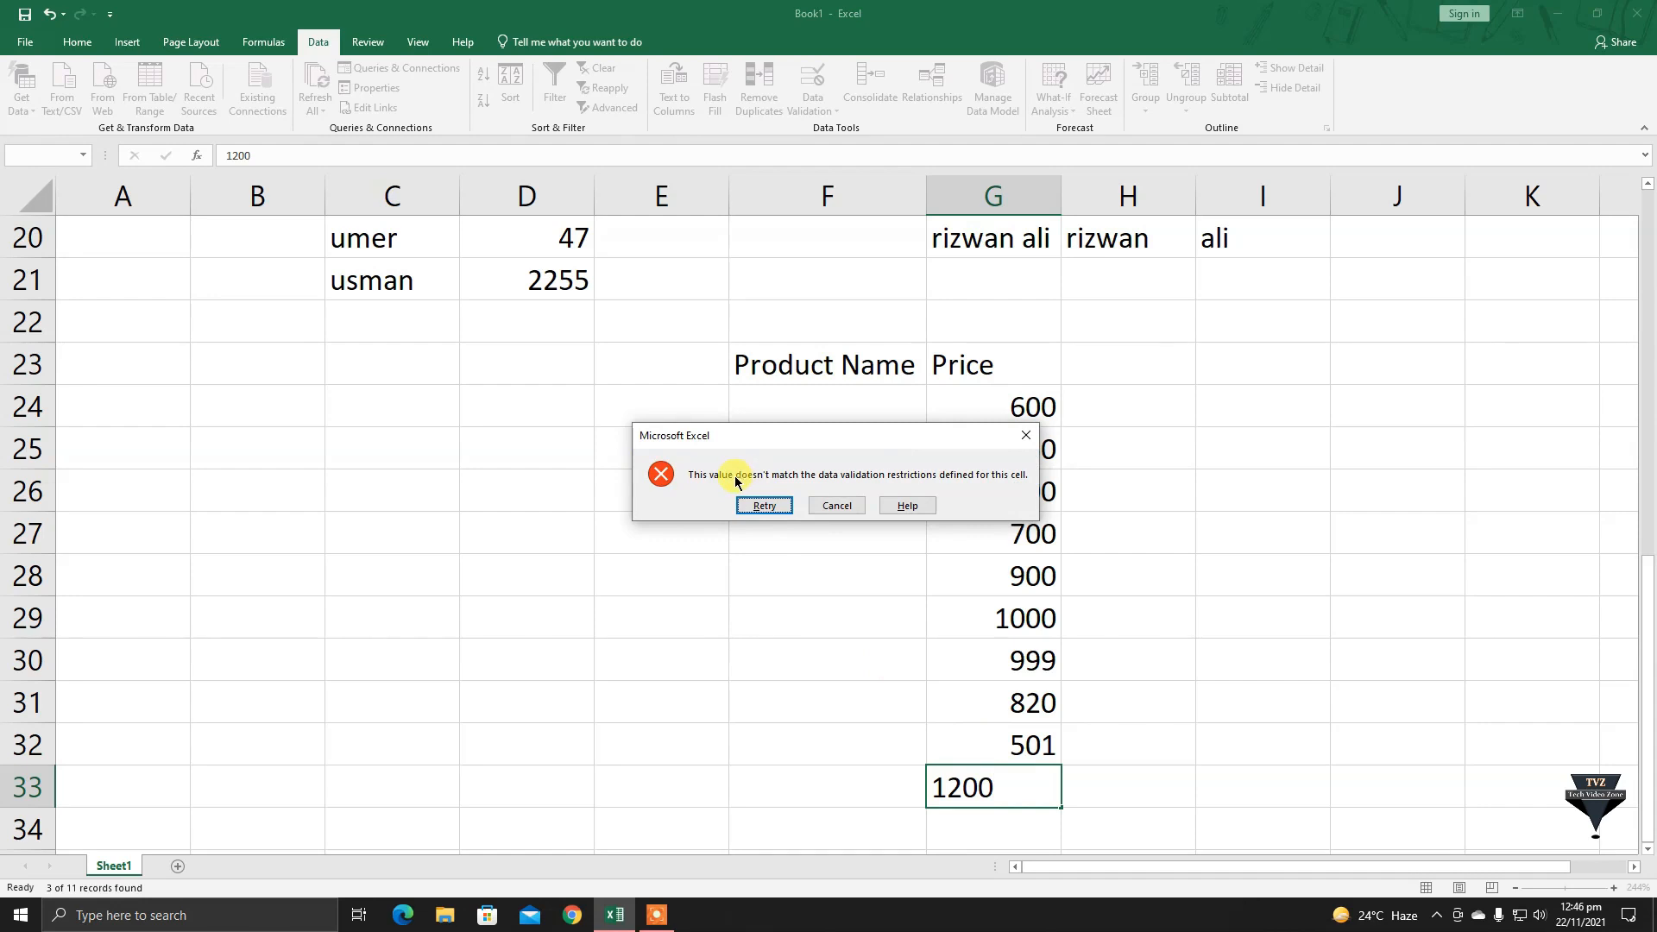
left_click(1025, 438)
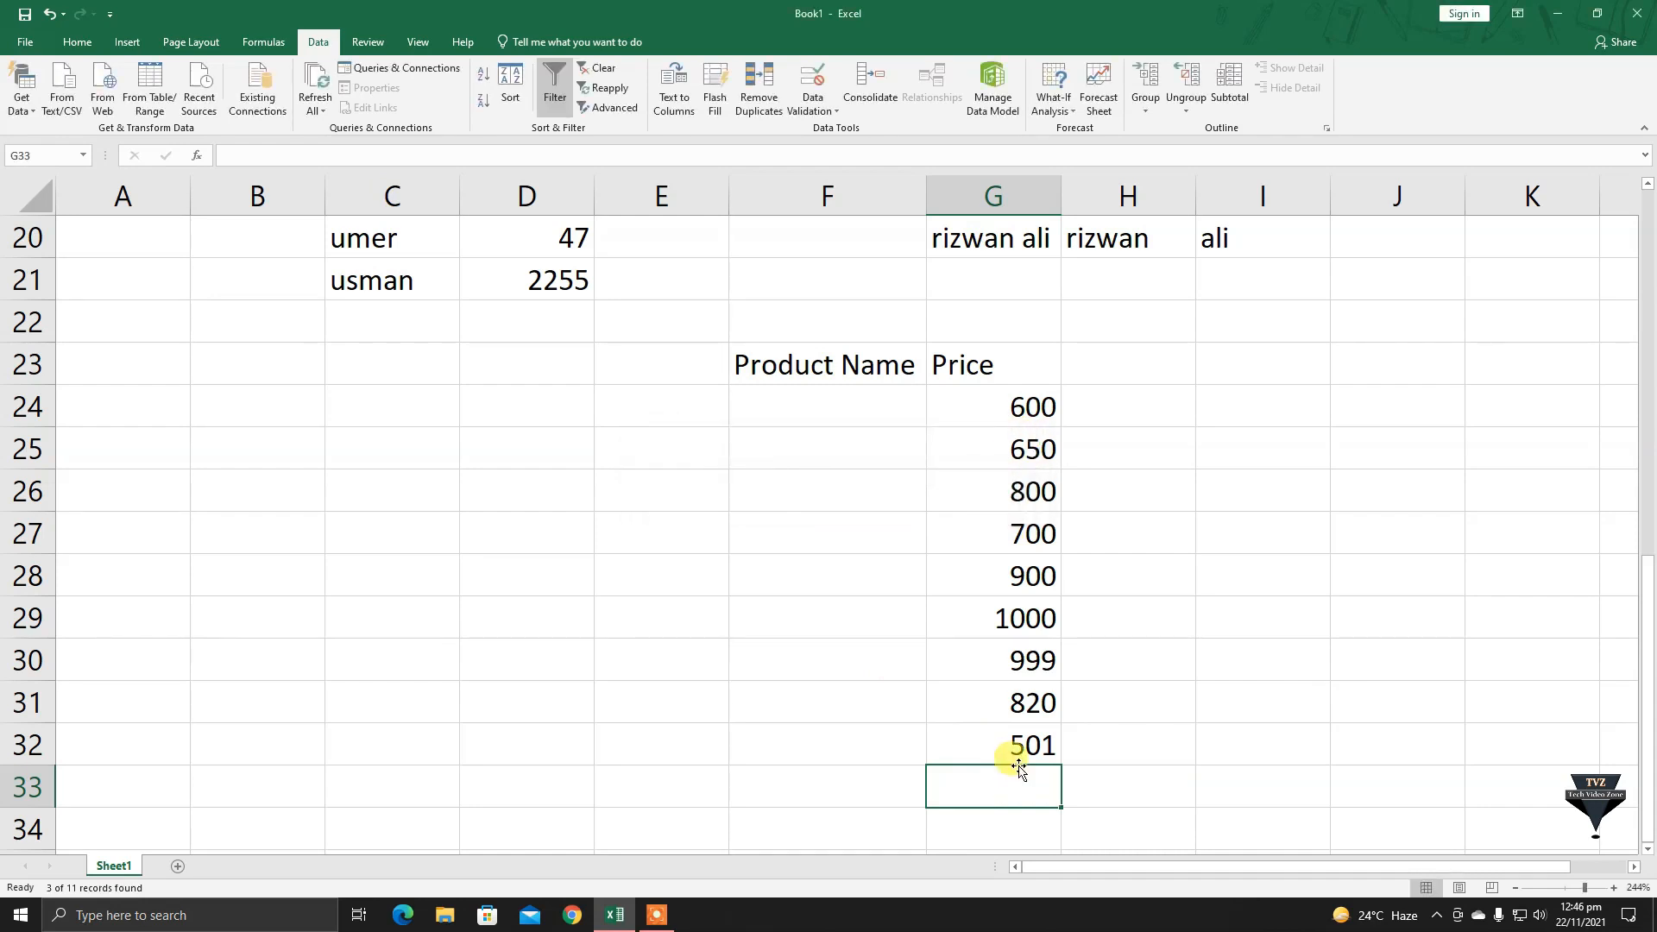
type("960")
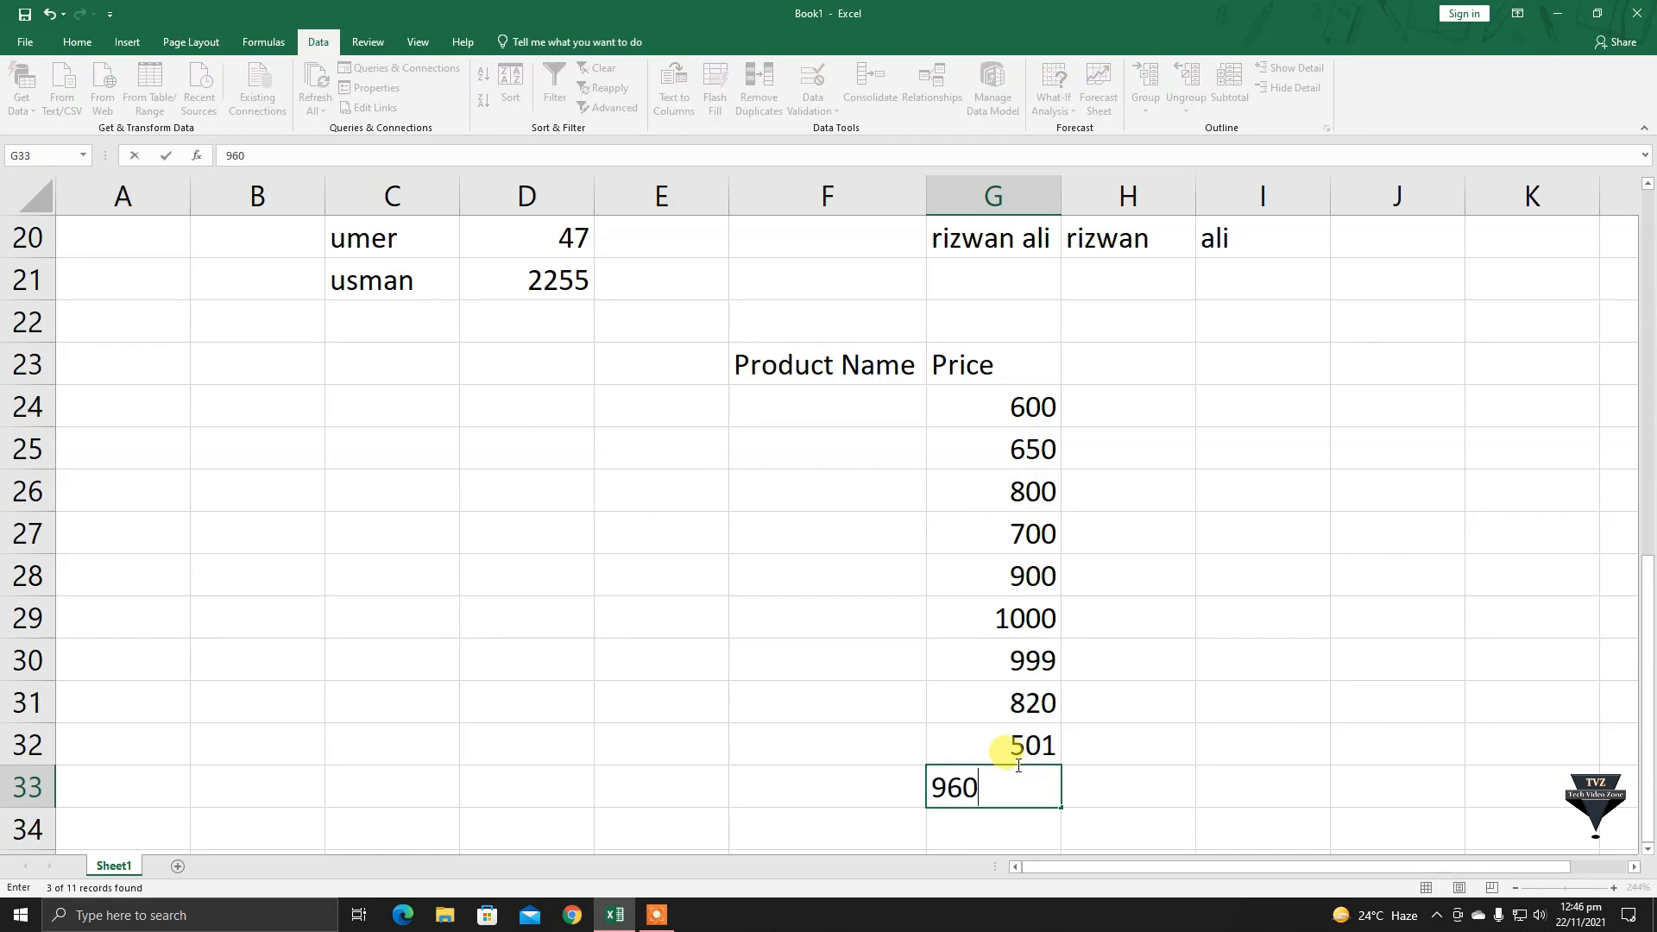
key("Return")
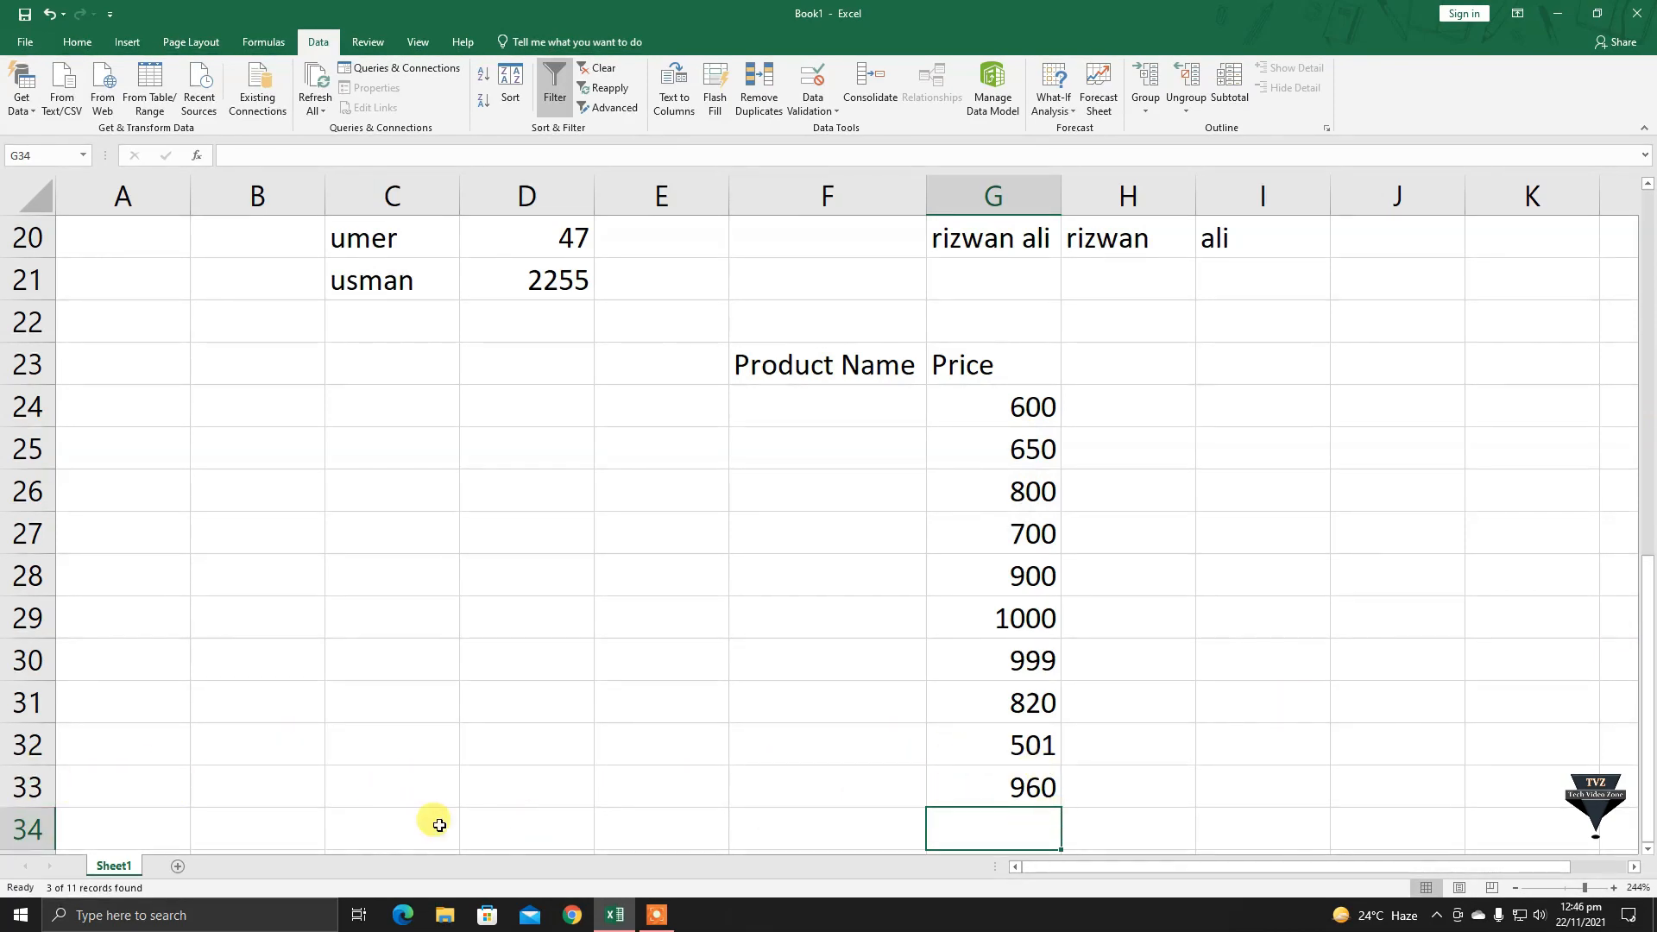
Enter 1001 in G34, just below the validated range, and compare it with the validated cells G24:G33.
type("1001")
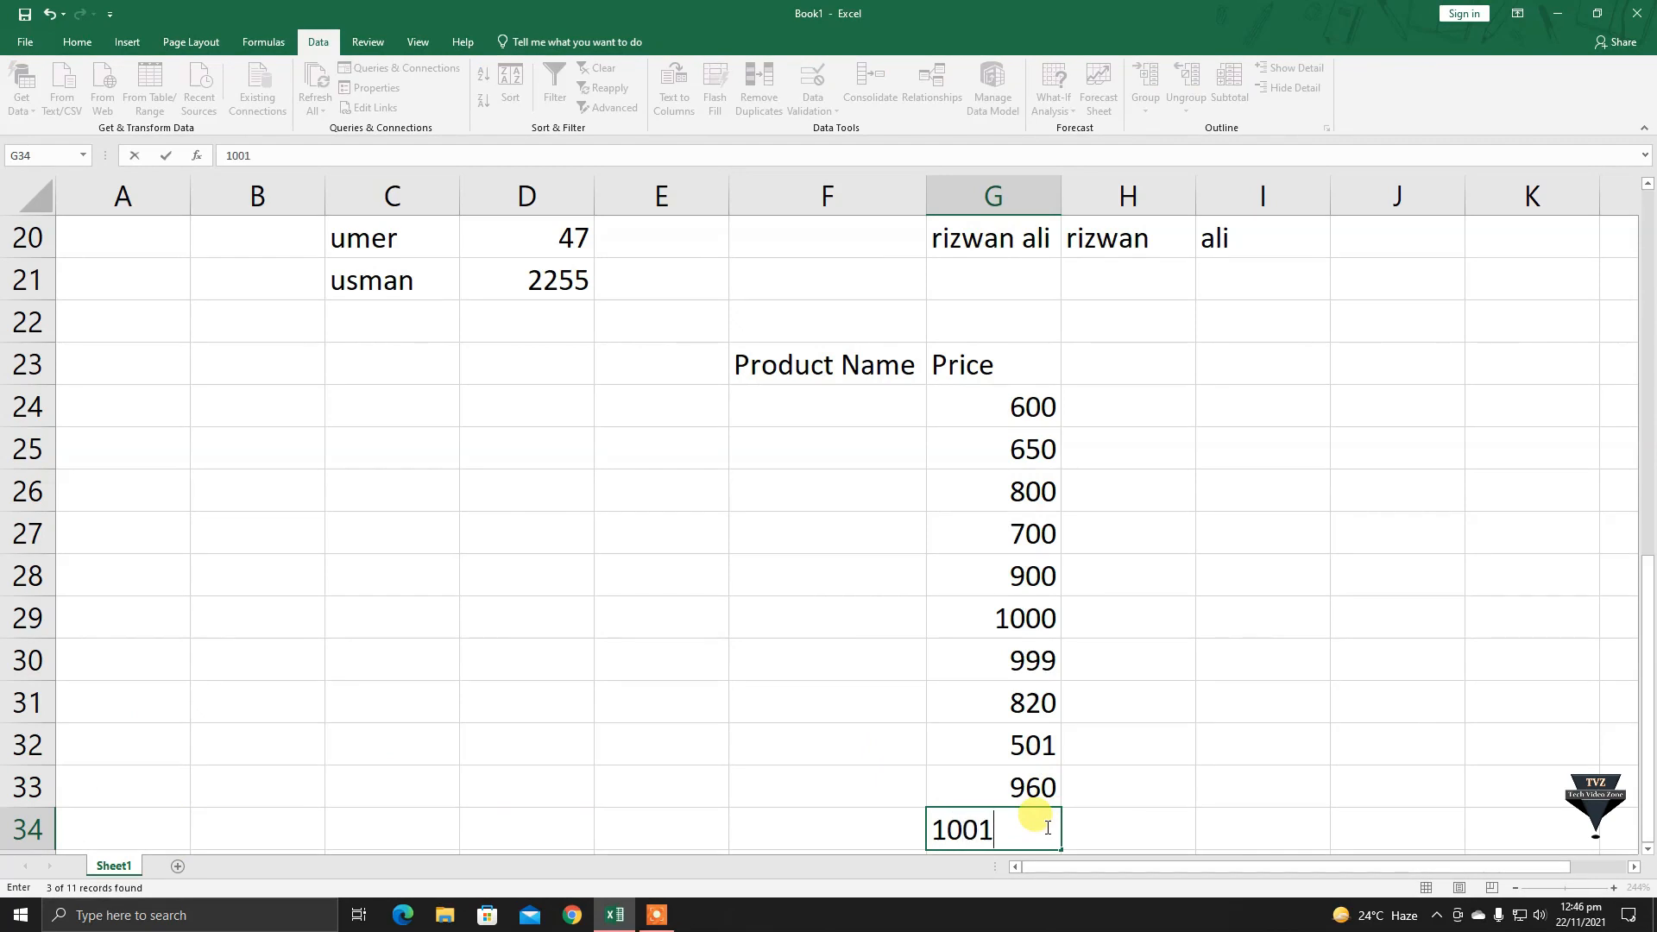
key("Return")
left_click(1040, 787)
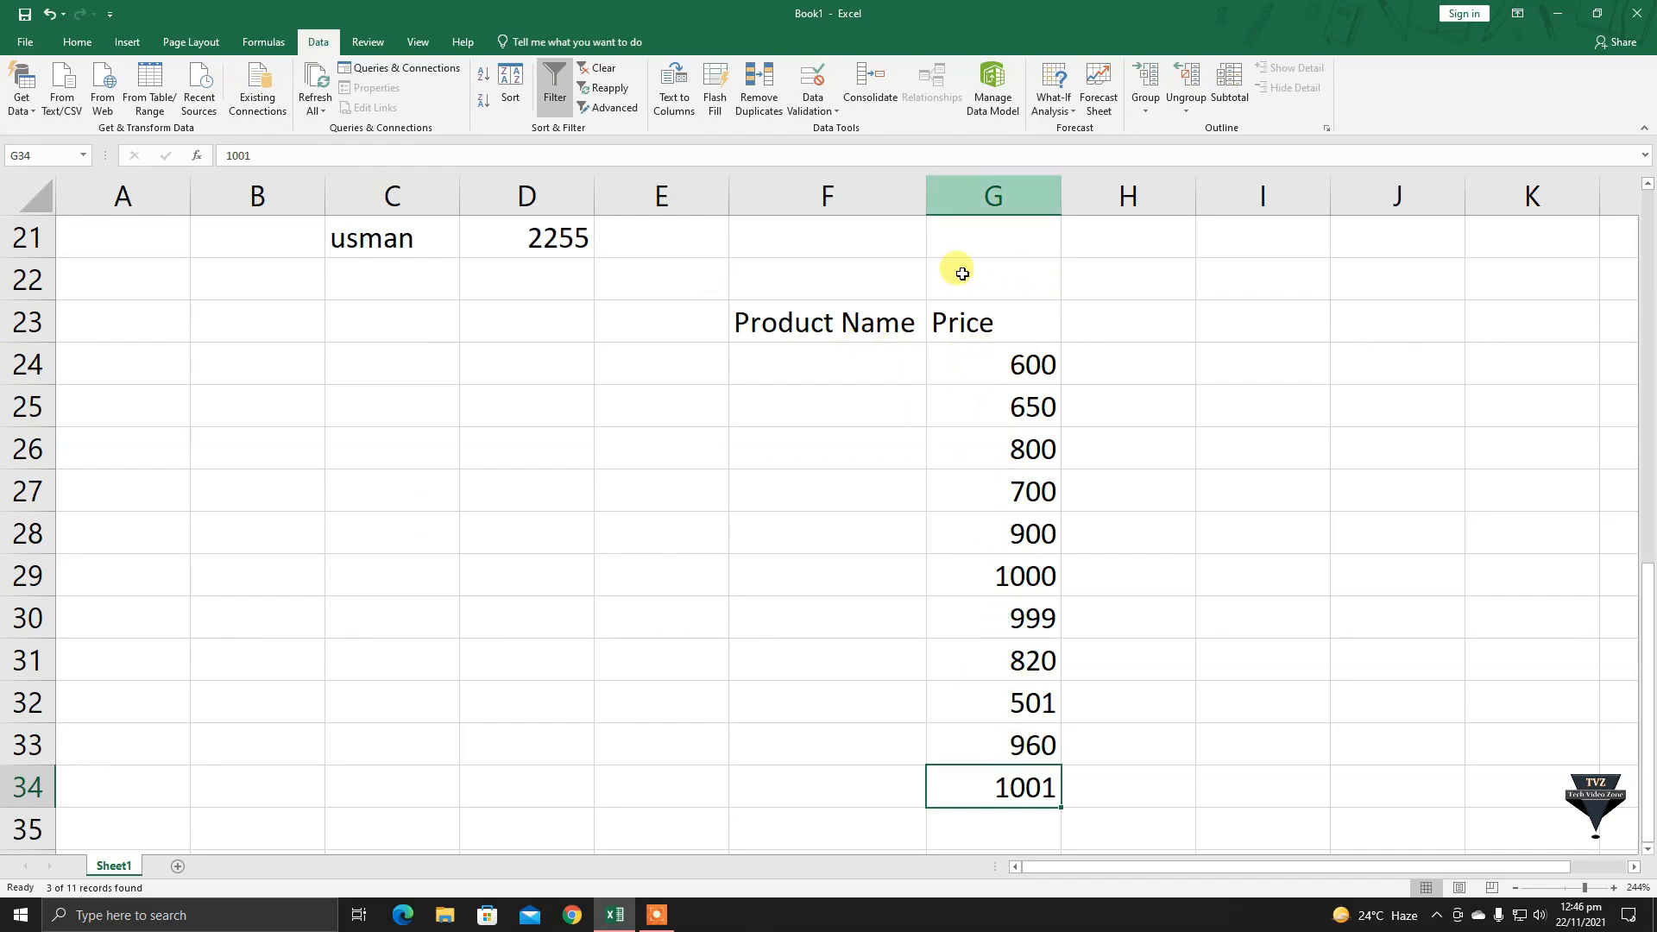
left_click_drag(991, 743, 961, 373)
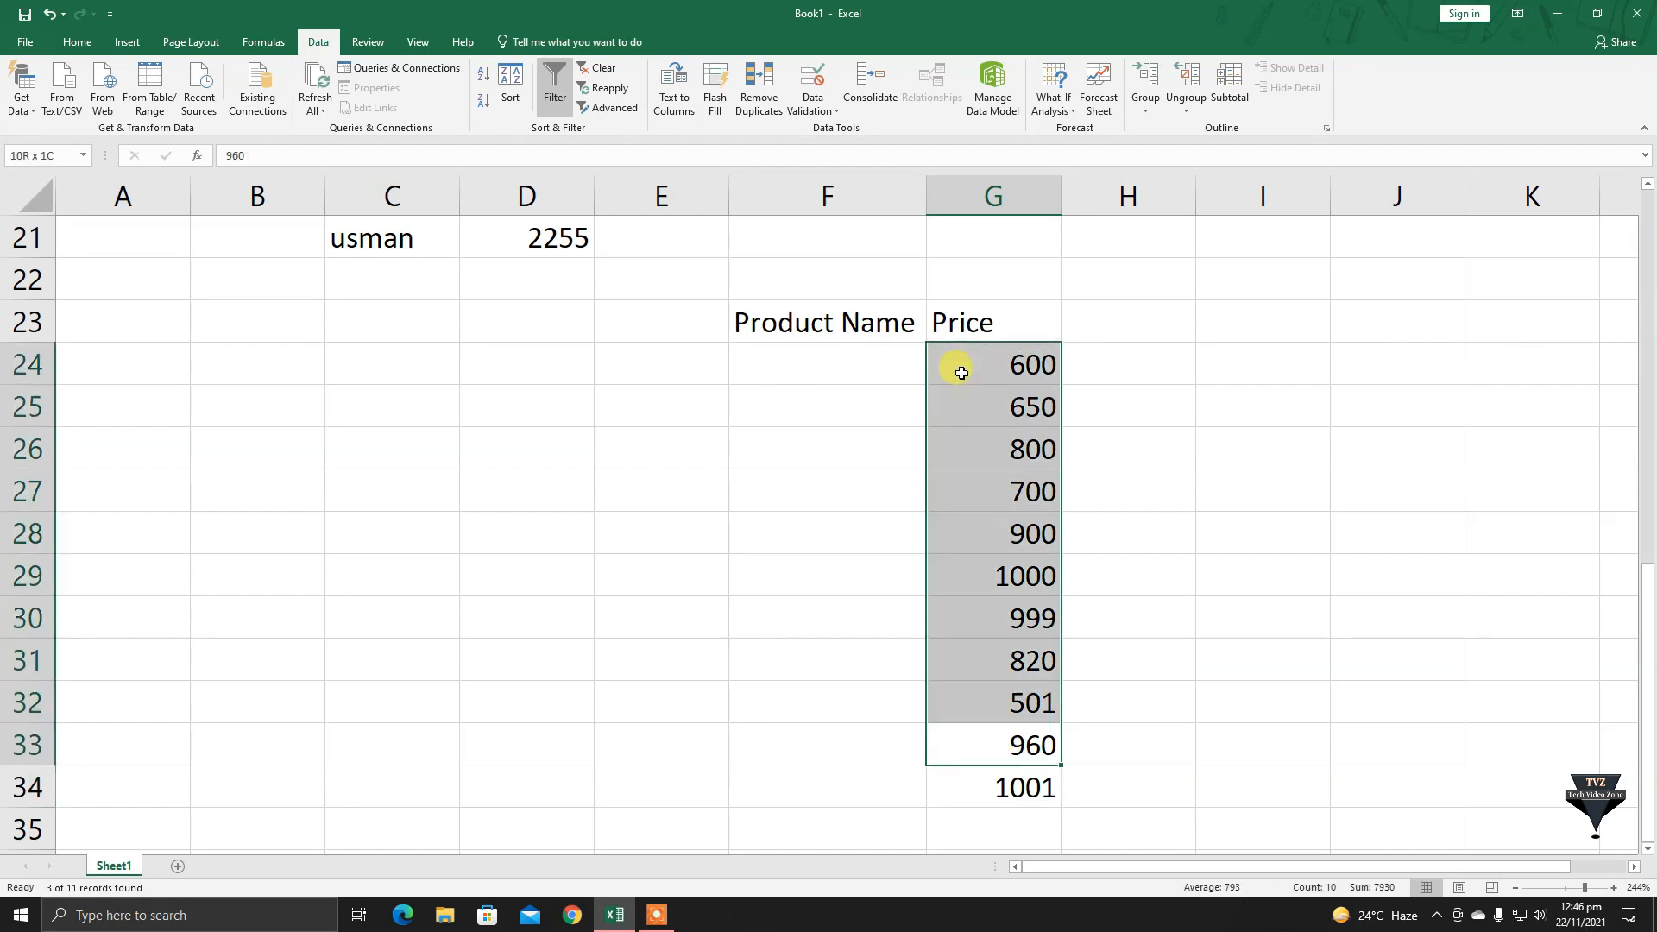
left_click_drag(961, 373, 980, 743)
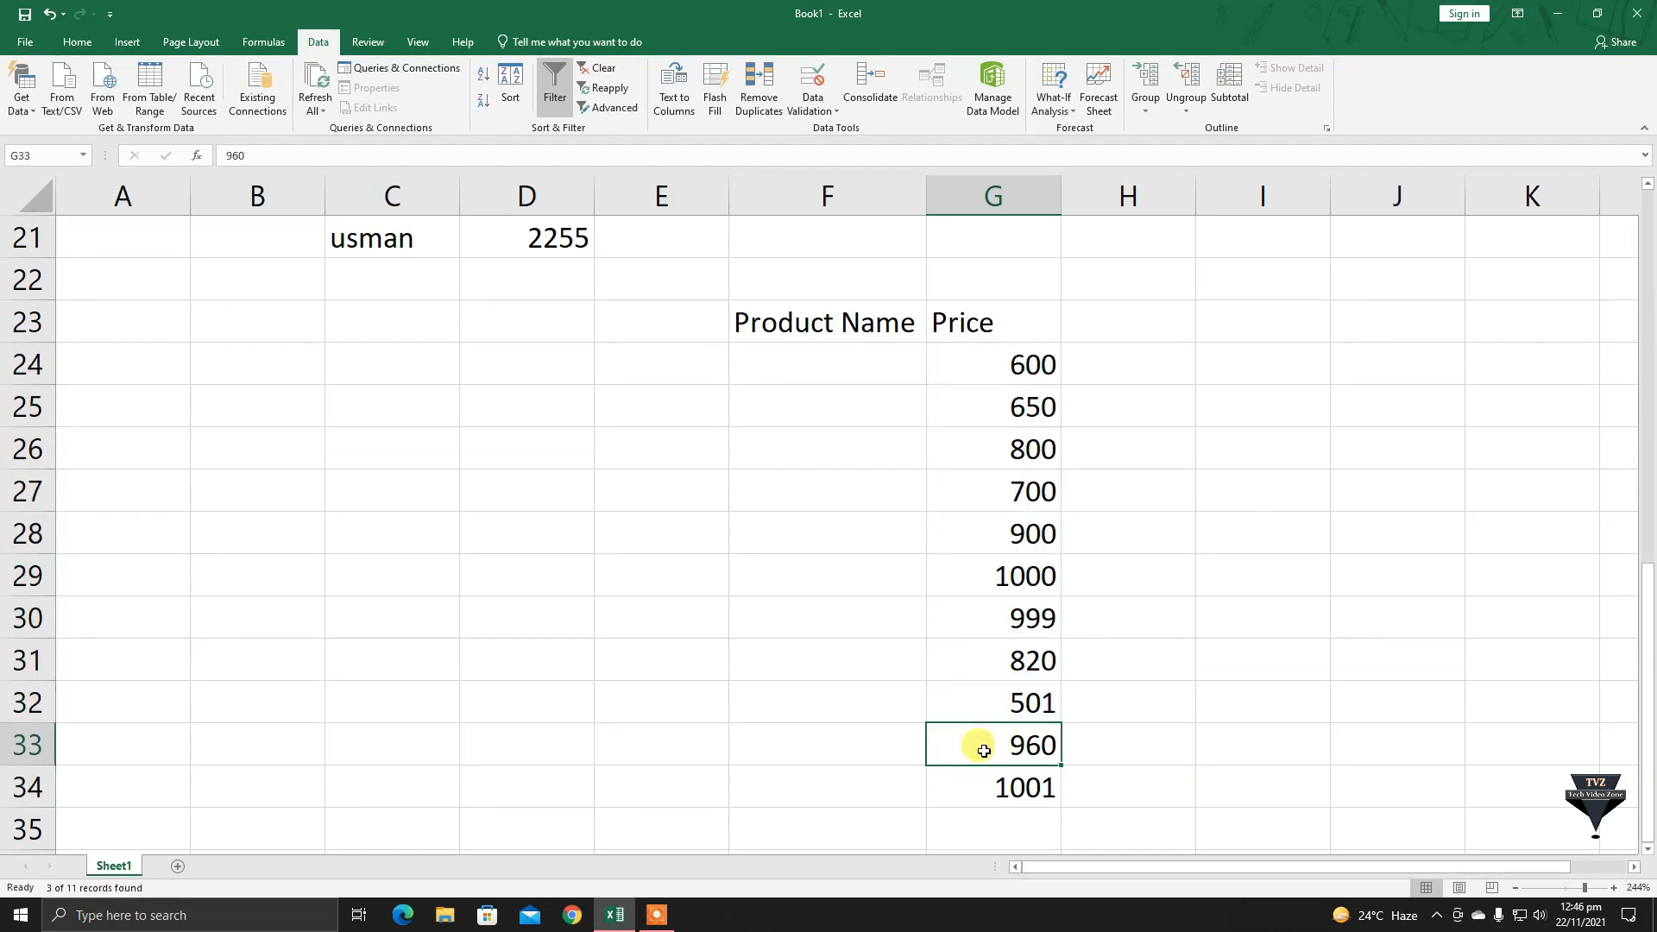
left_click(992, 790)
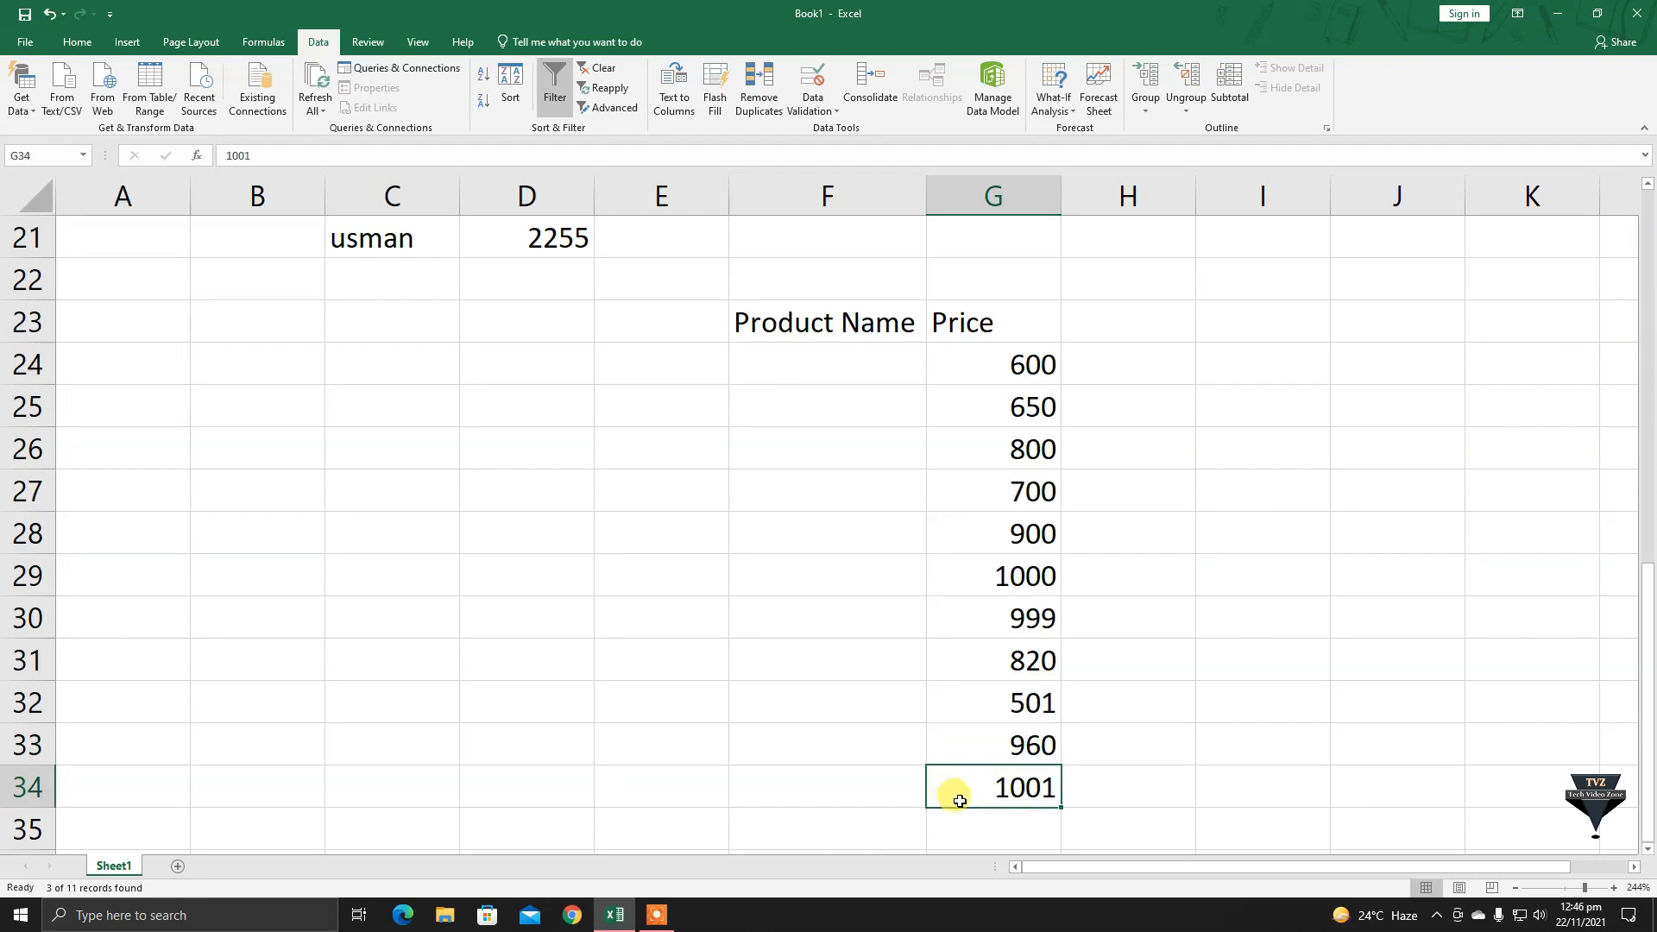
Enter 100, 499 and 1001 in G35:G37 to test more values outside the validated range.
key("Return")
type("100")
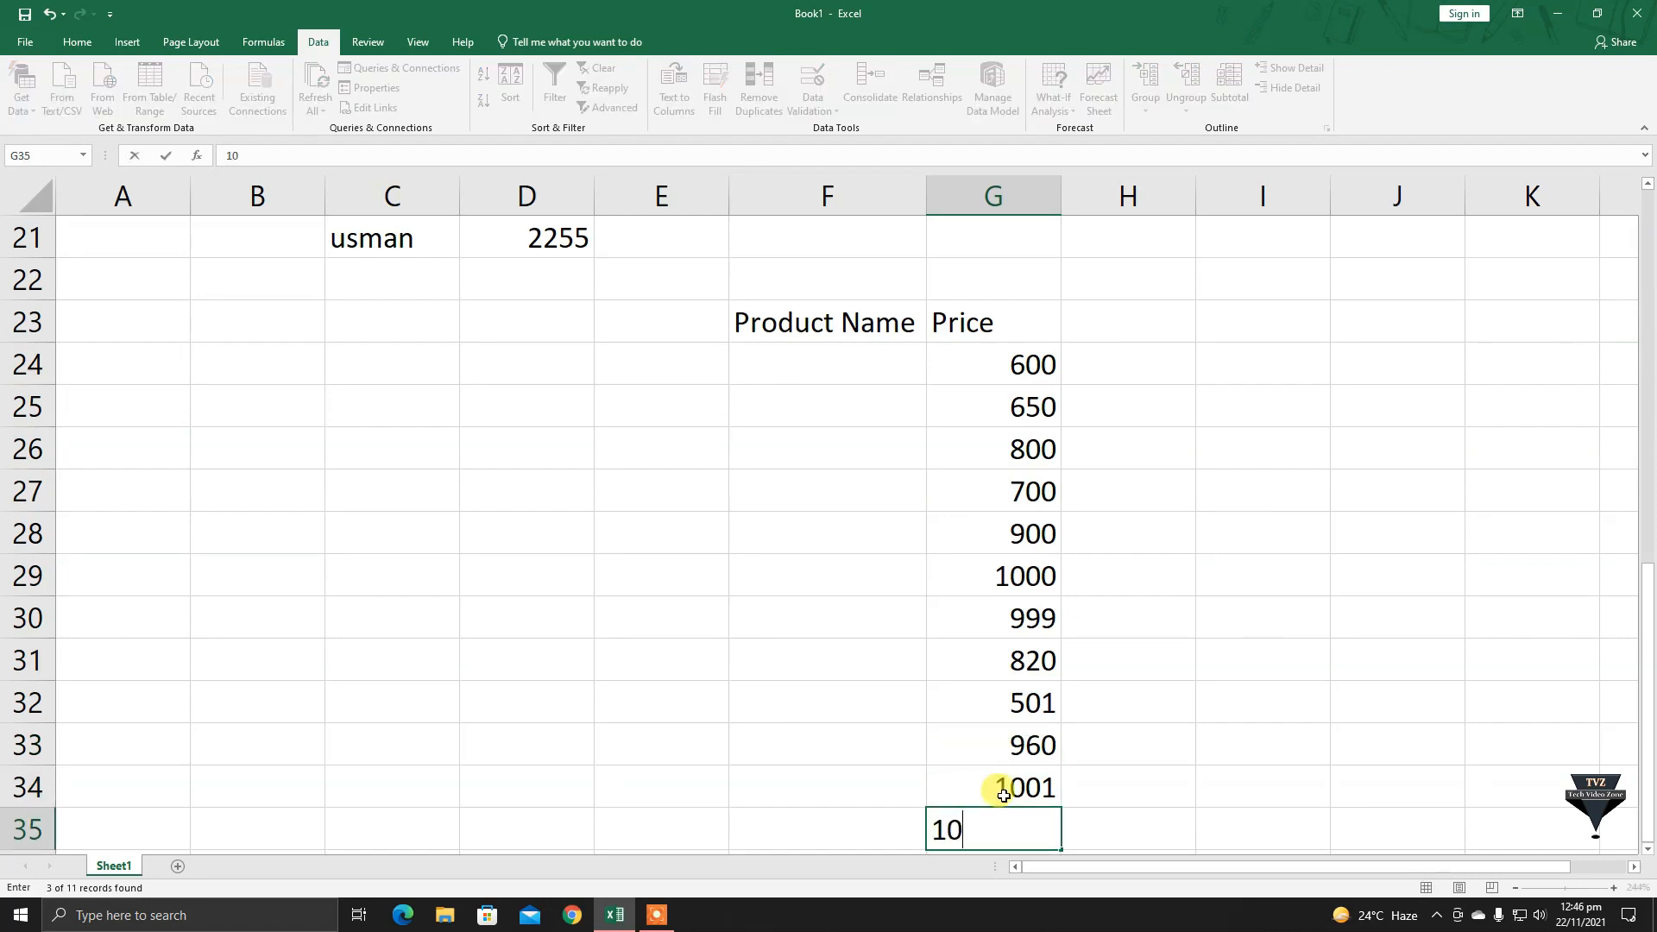
key("Return")
type("499")
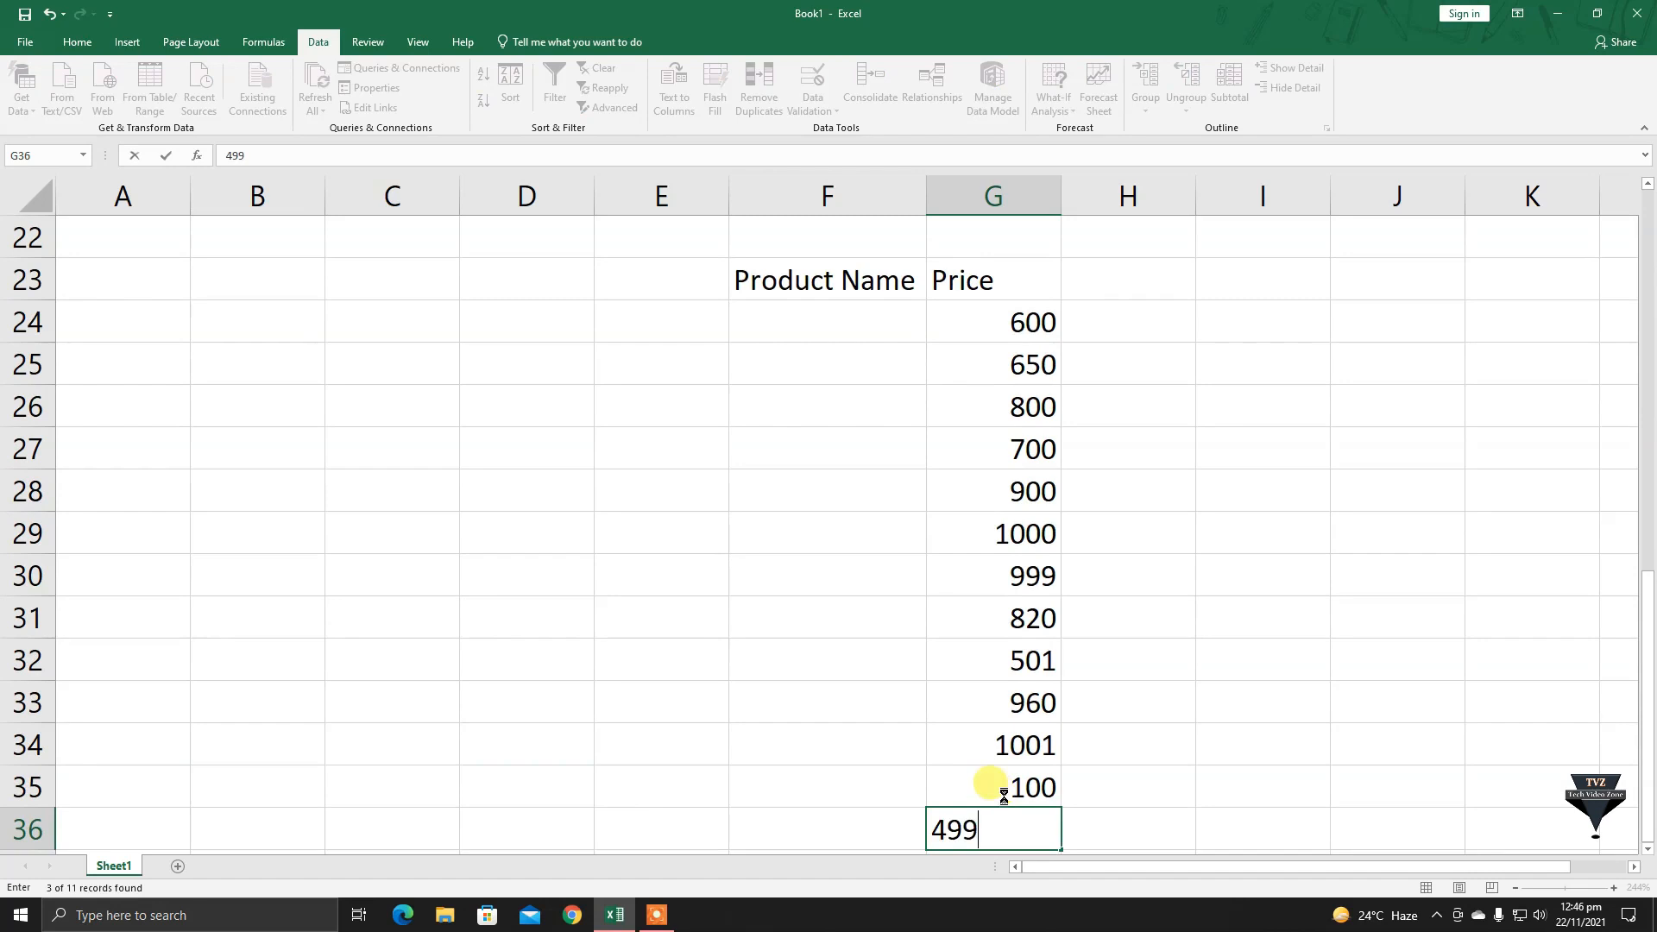
key("Return")
type("1001")
key("Return")
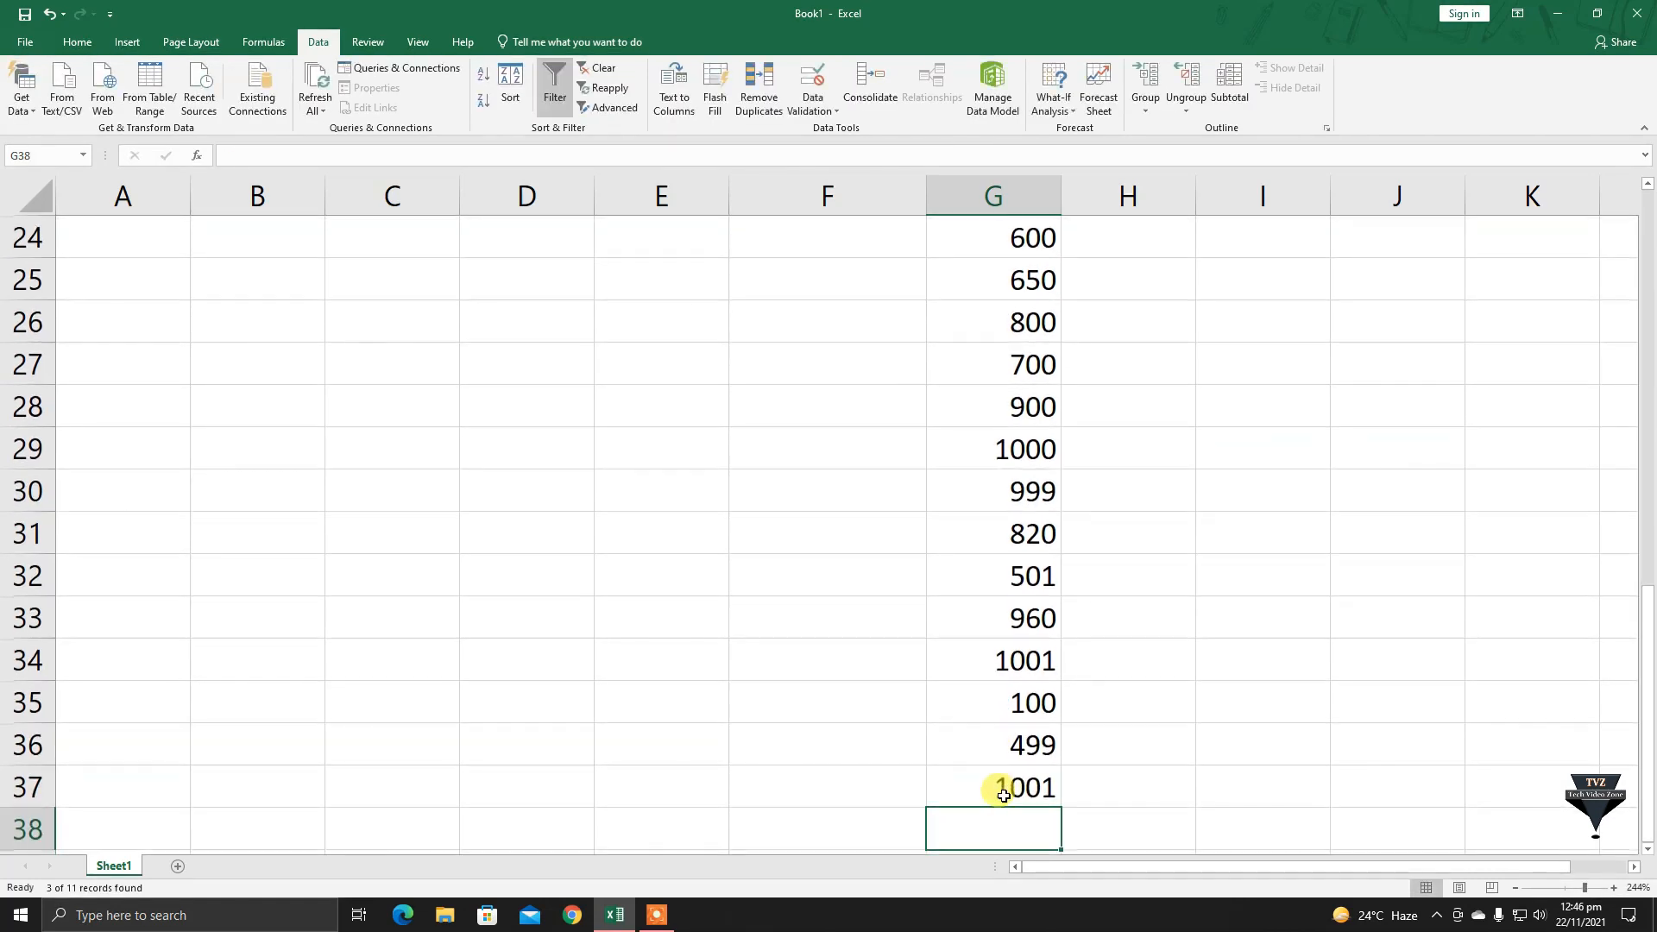
Clear the test values from G34:G37 below the validated price cells.
left_click_drag(995, 653, 1019, 778)
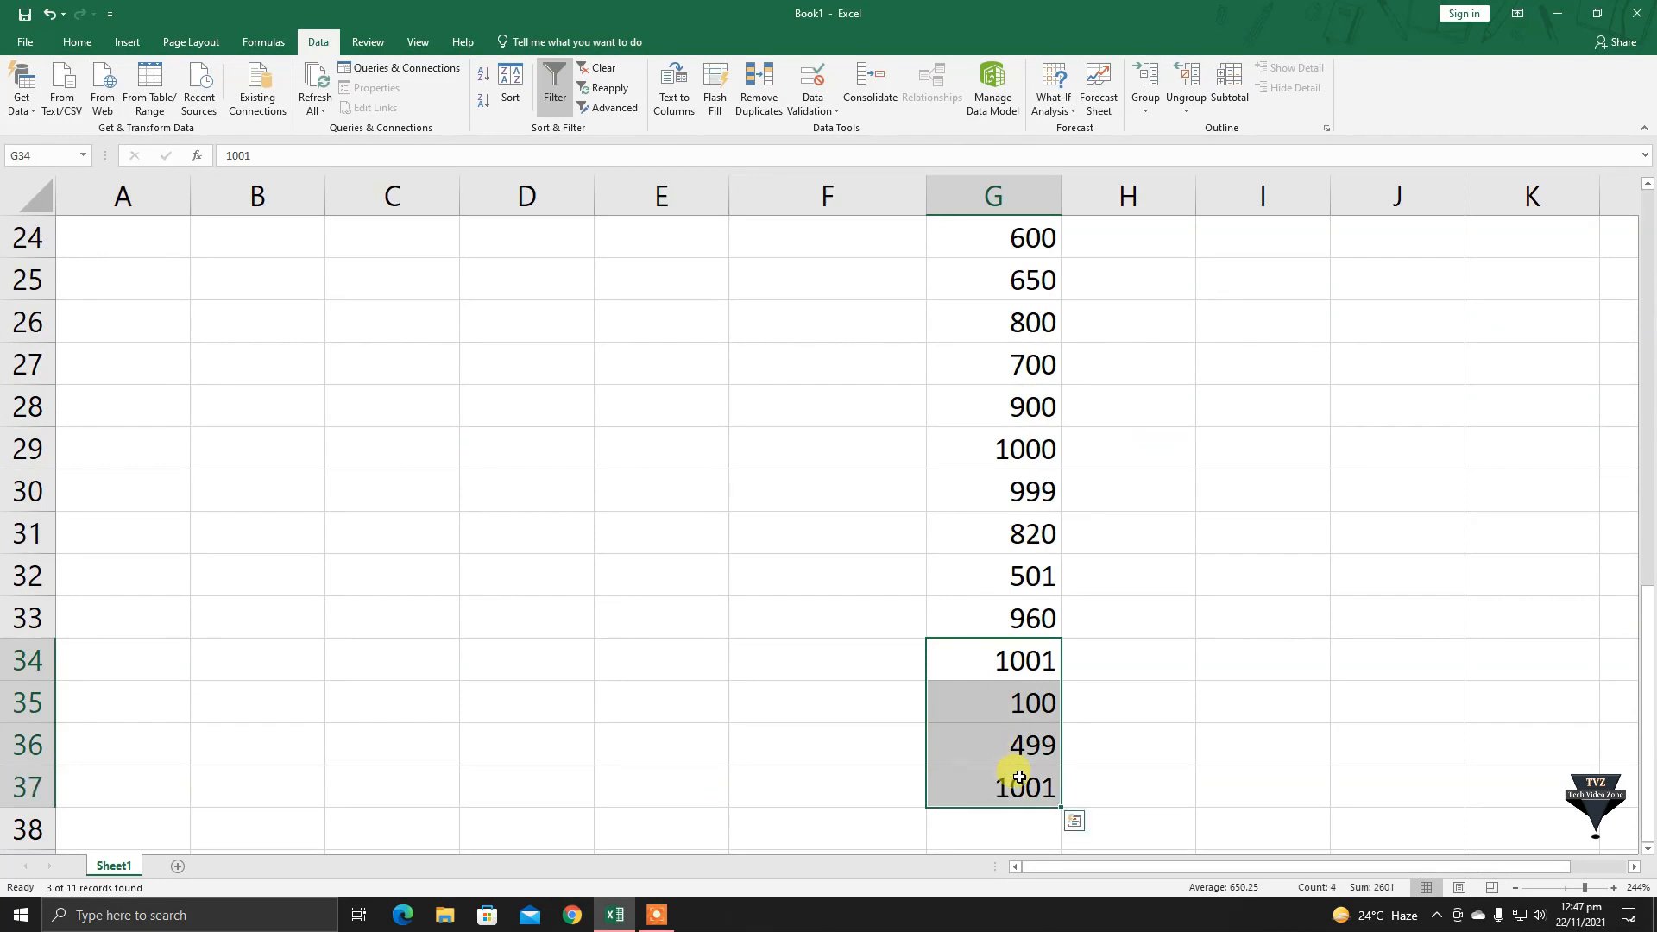
key("Delete")
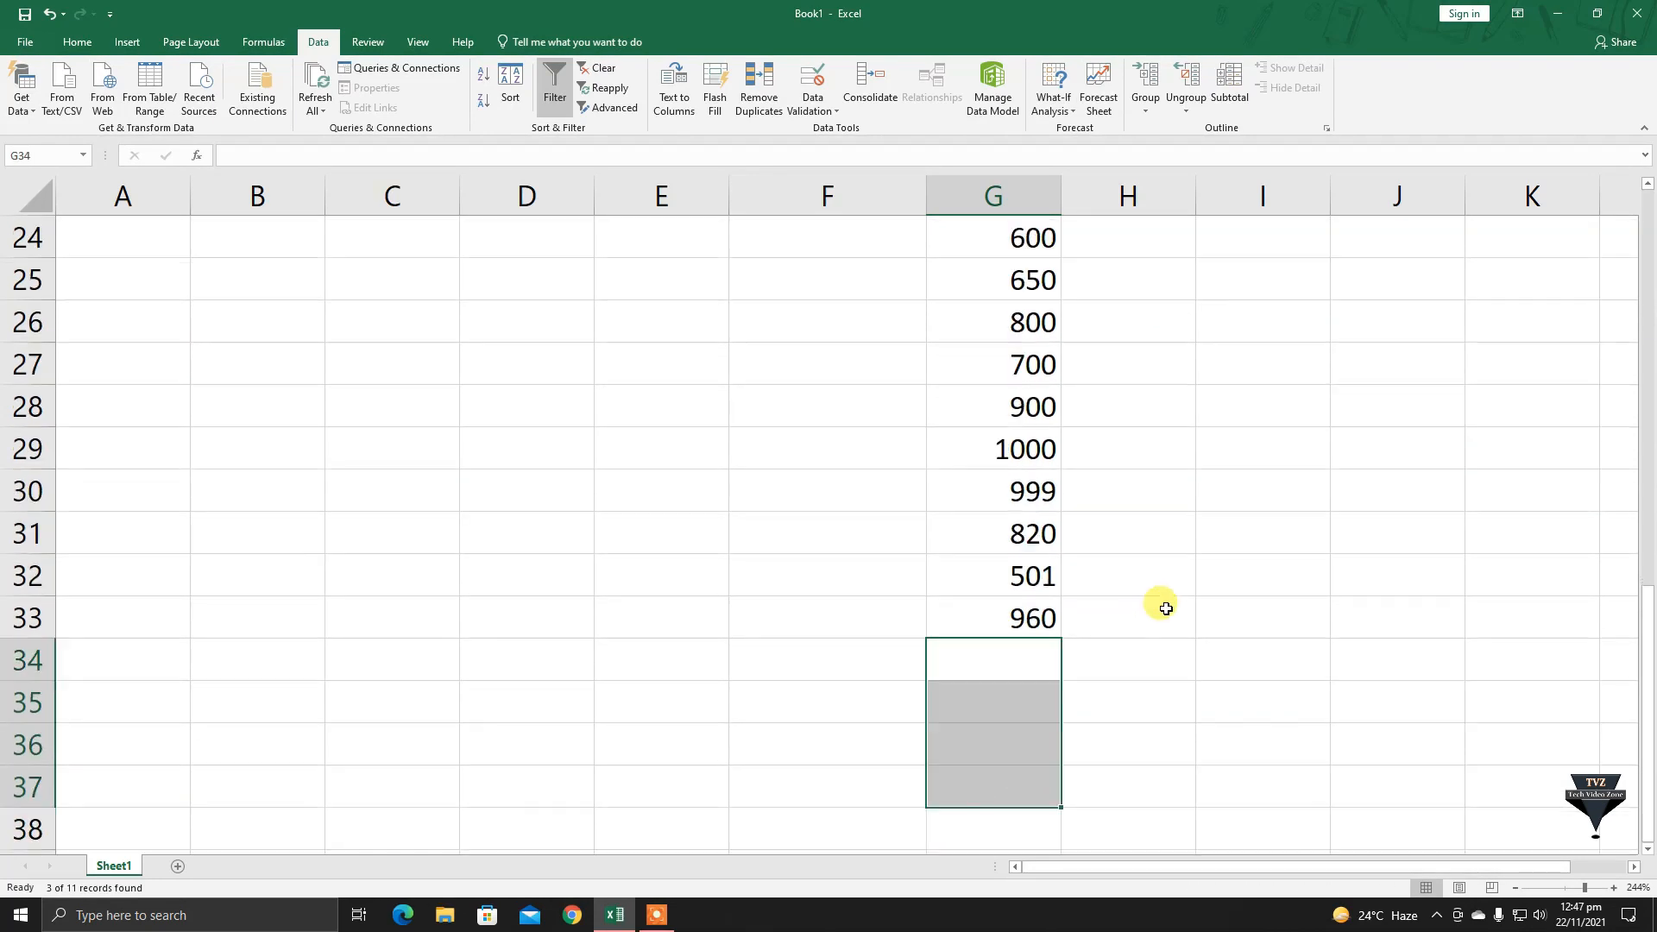
scroll(1472, 444, "down", 1)
left_click_drag(1650, 668, 1643, 581)
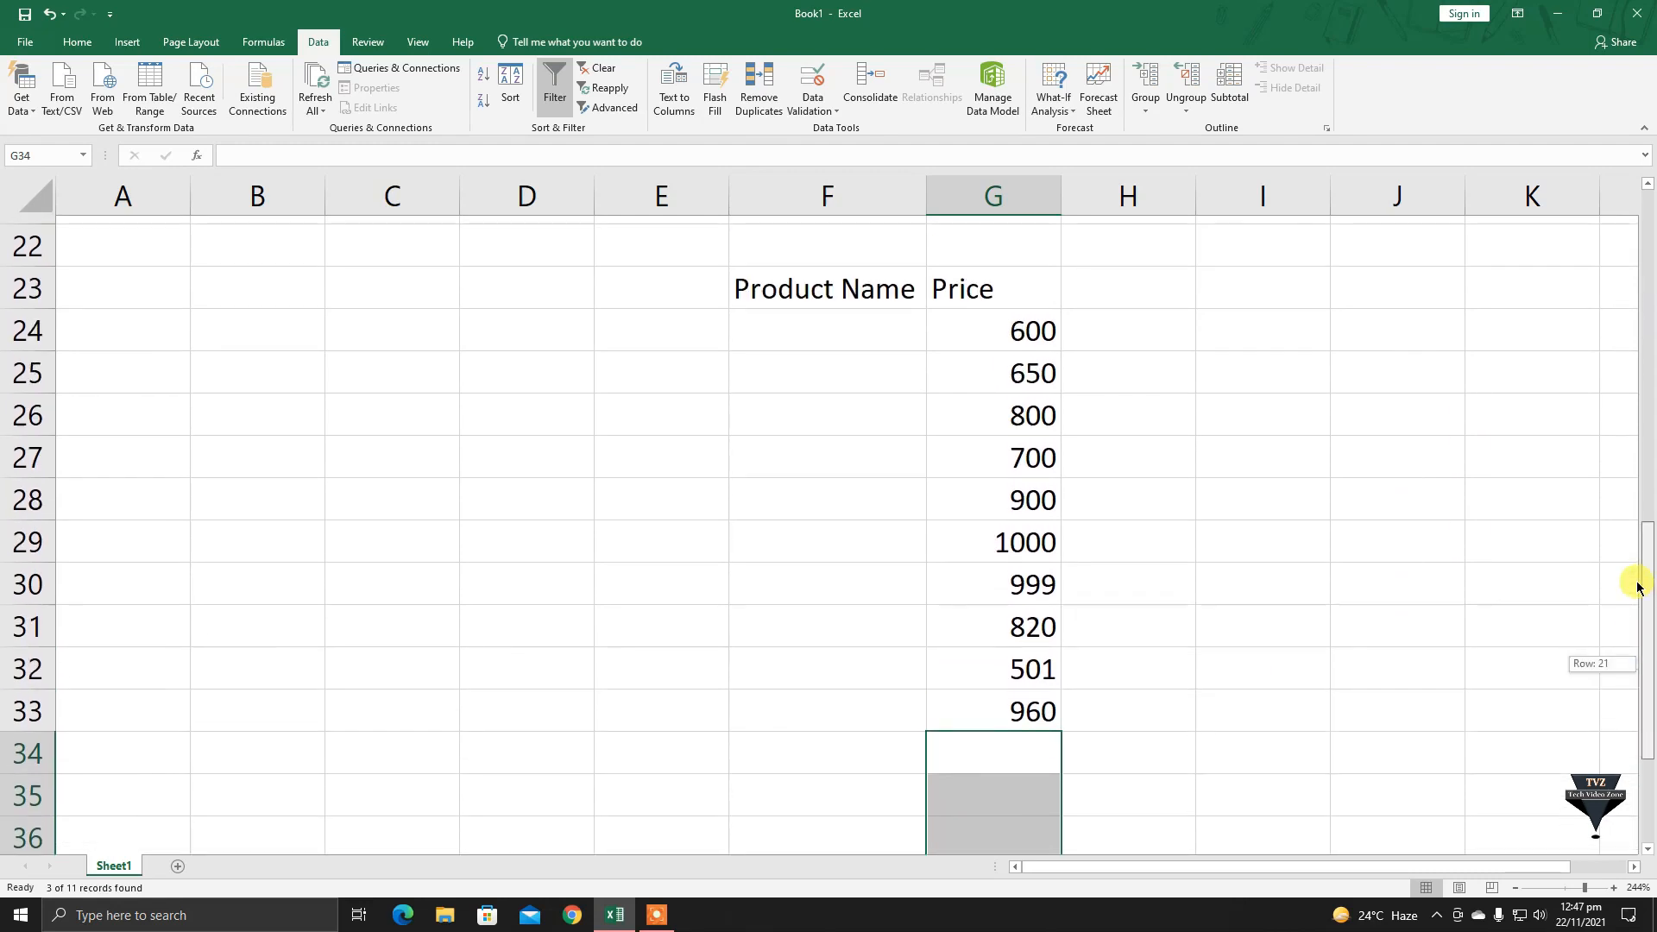
left_click(962, 287)
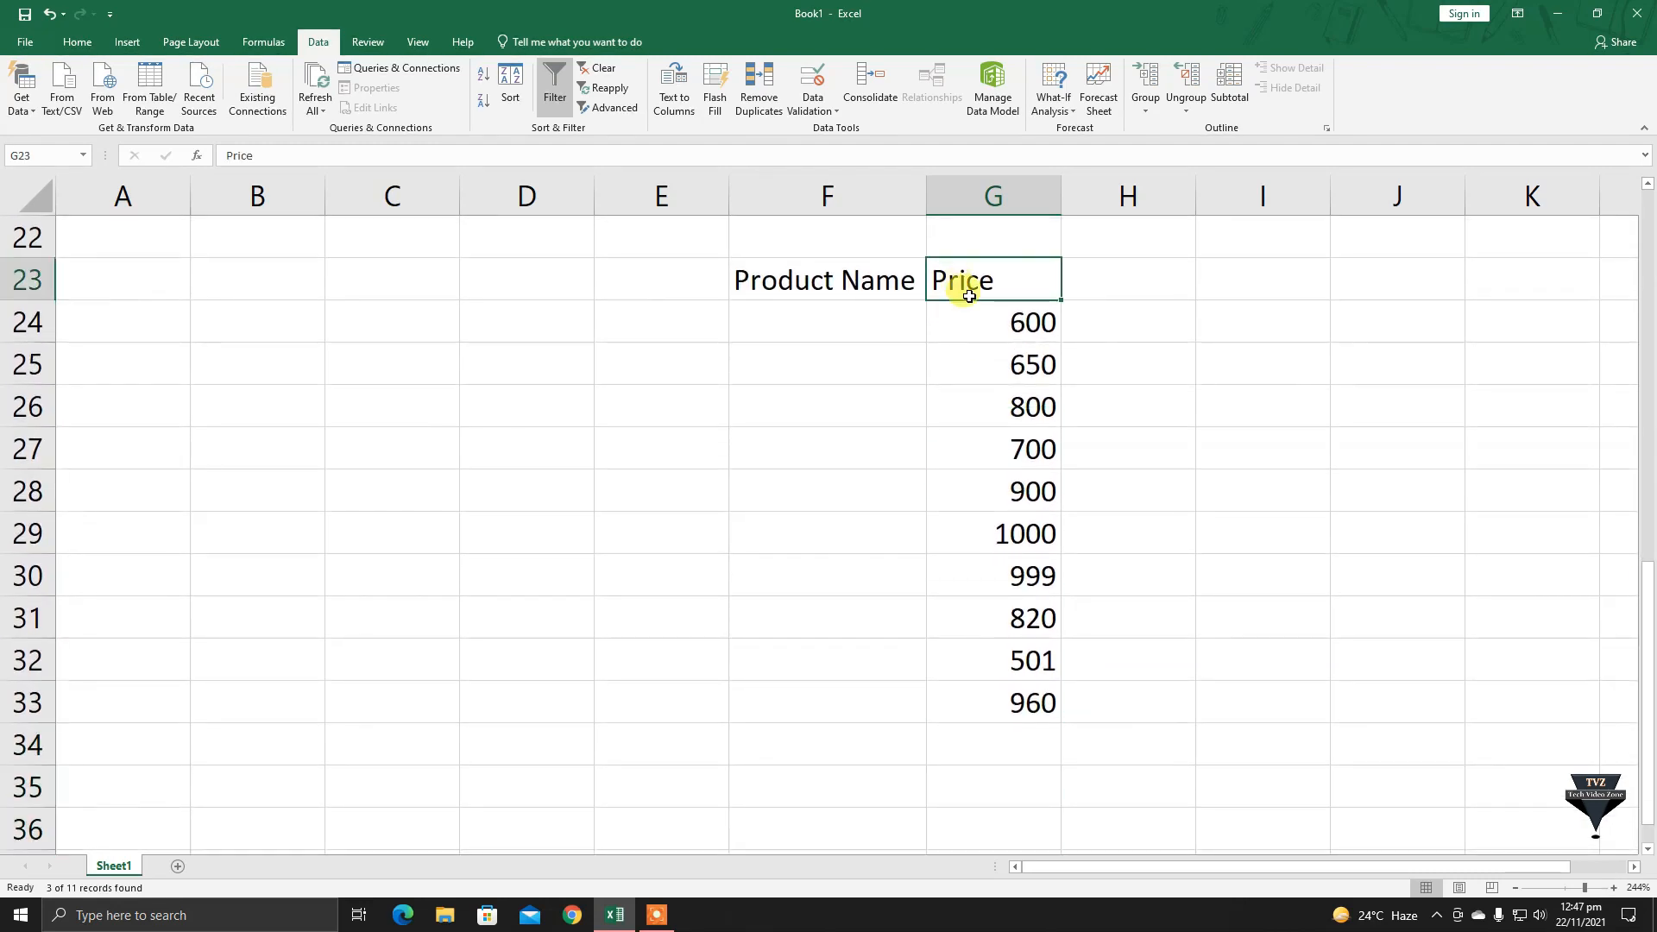
mouse_move(1001, 322)
left_mouse_down()
mouse_move(995, 692)
mouse_move(953, 412)
mouse_move(1017, 329)
left_mouse_up()
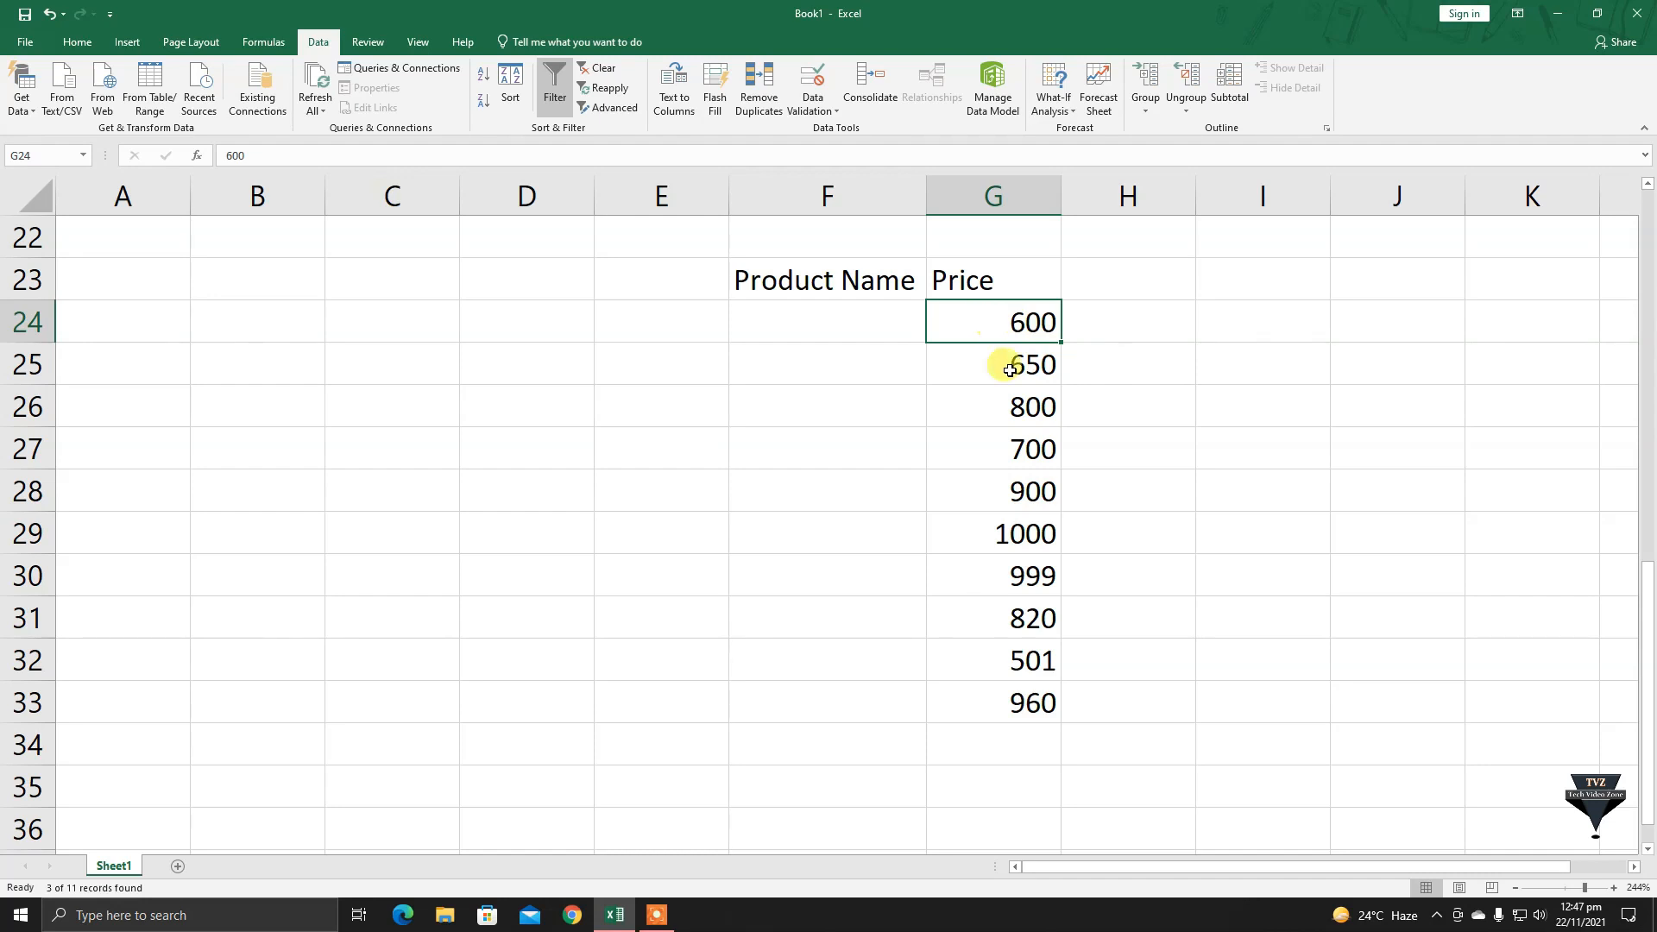
left_click(993, 661)
left_click(1001, 709)
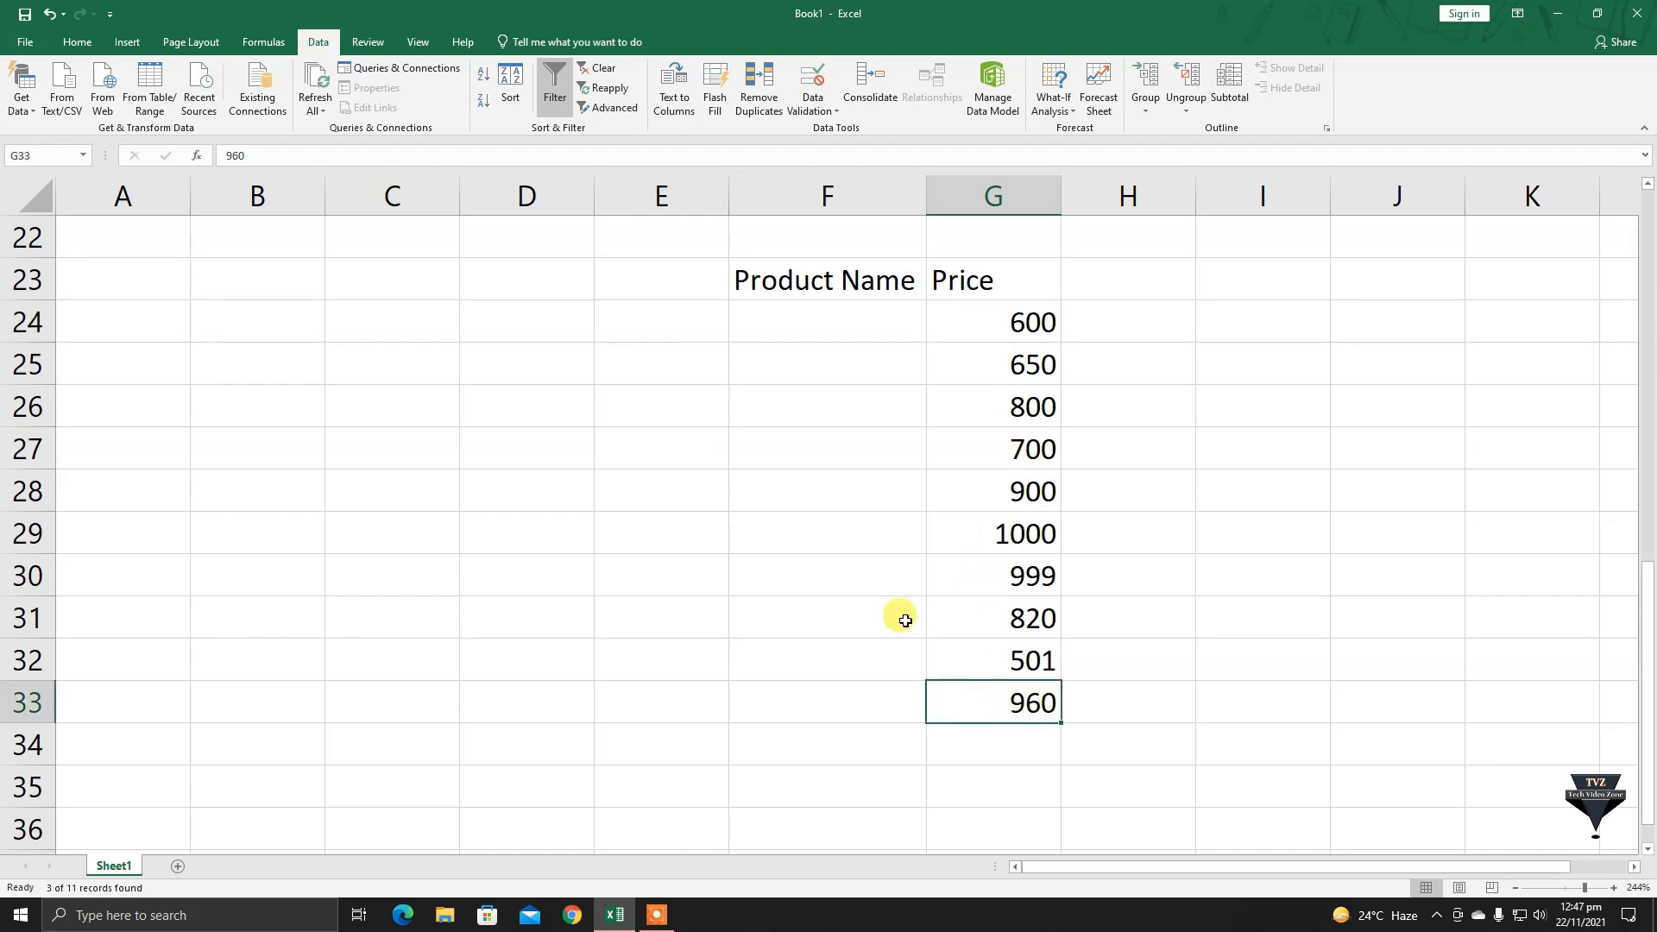
Clear the validation circles for the price cells G24:G33.
left_click(819, 117)
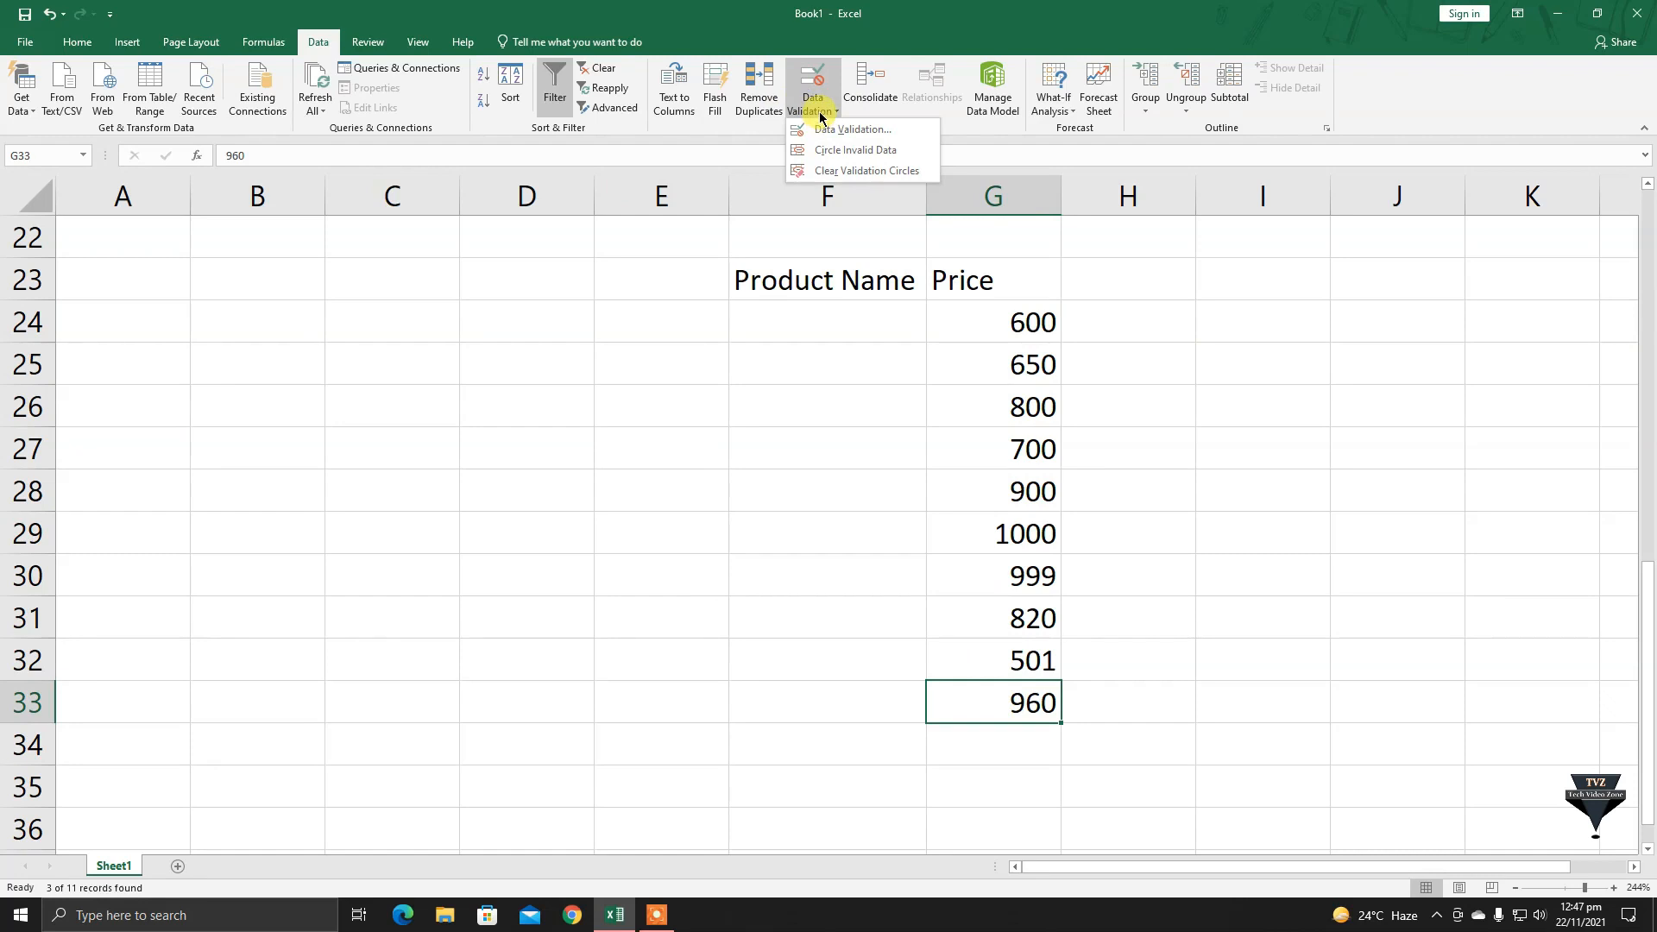
left_click(917, 273)
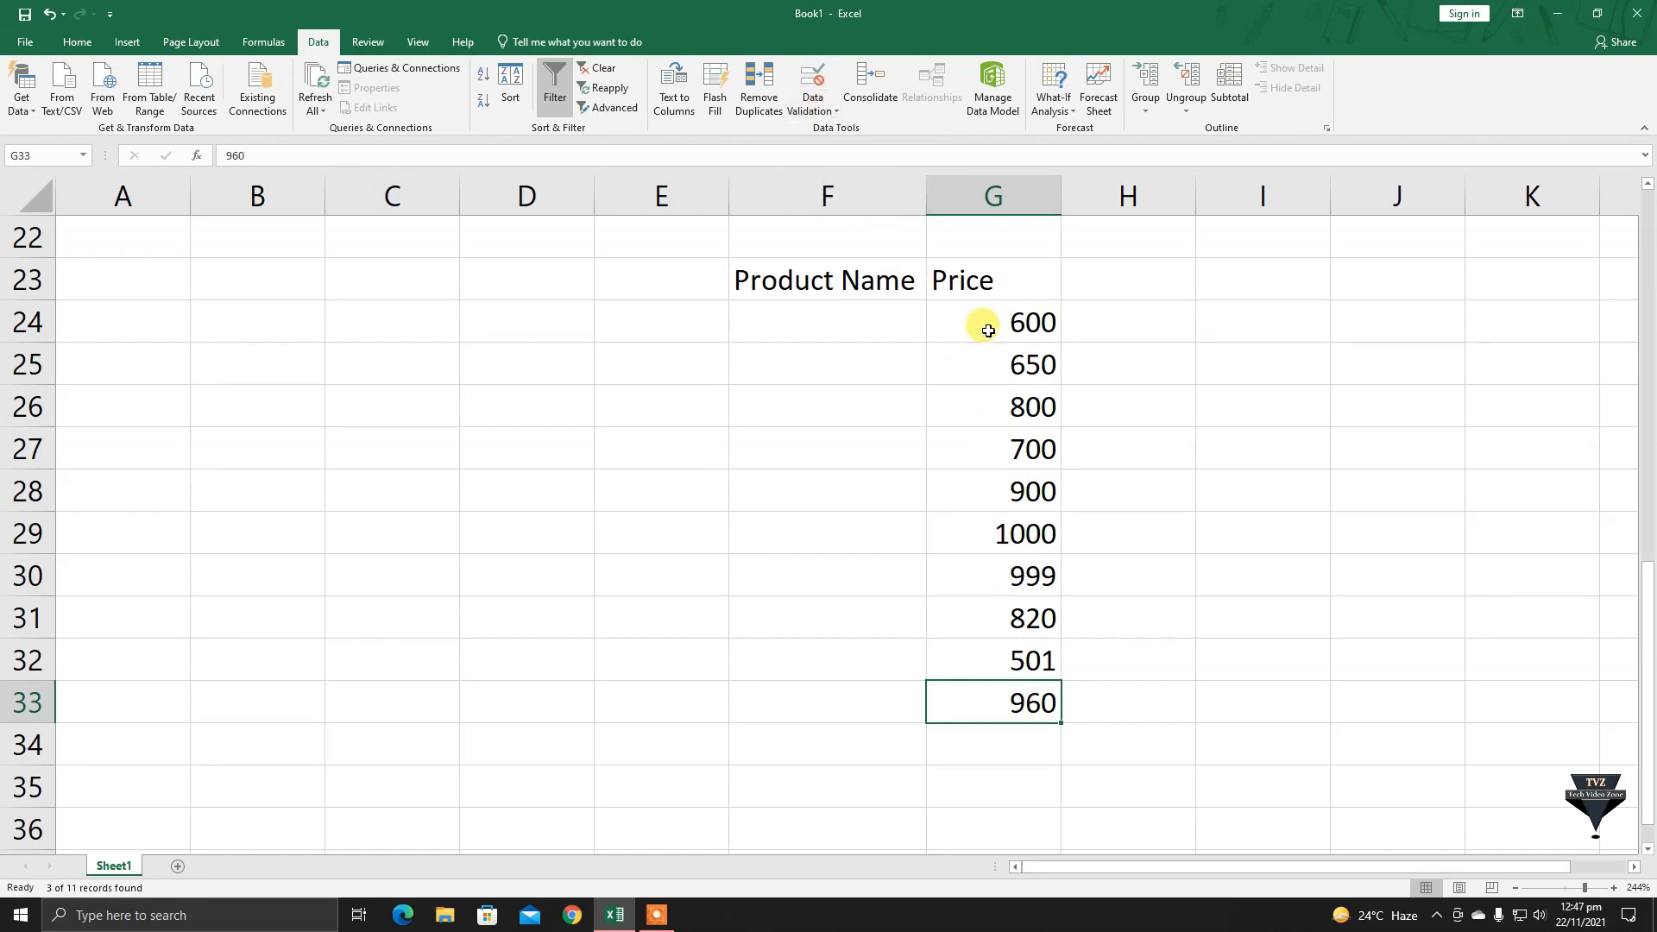
left_click_drag(981, 310, 998, 692)
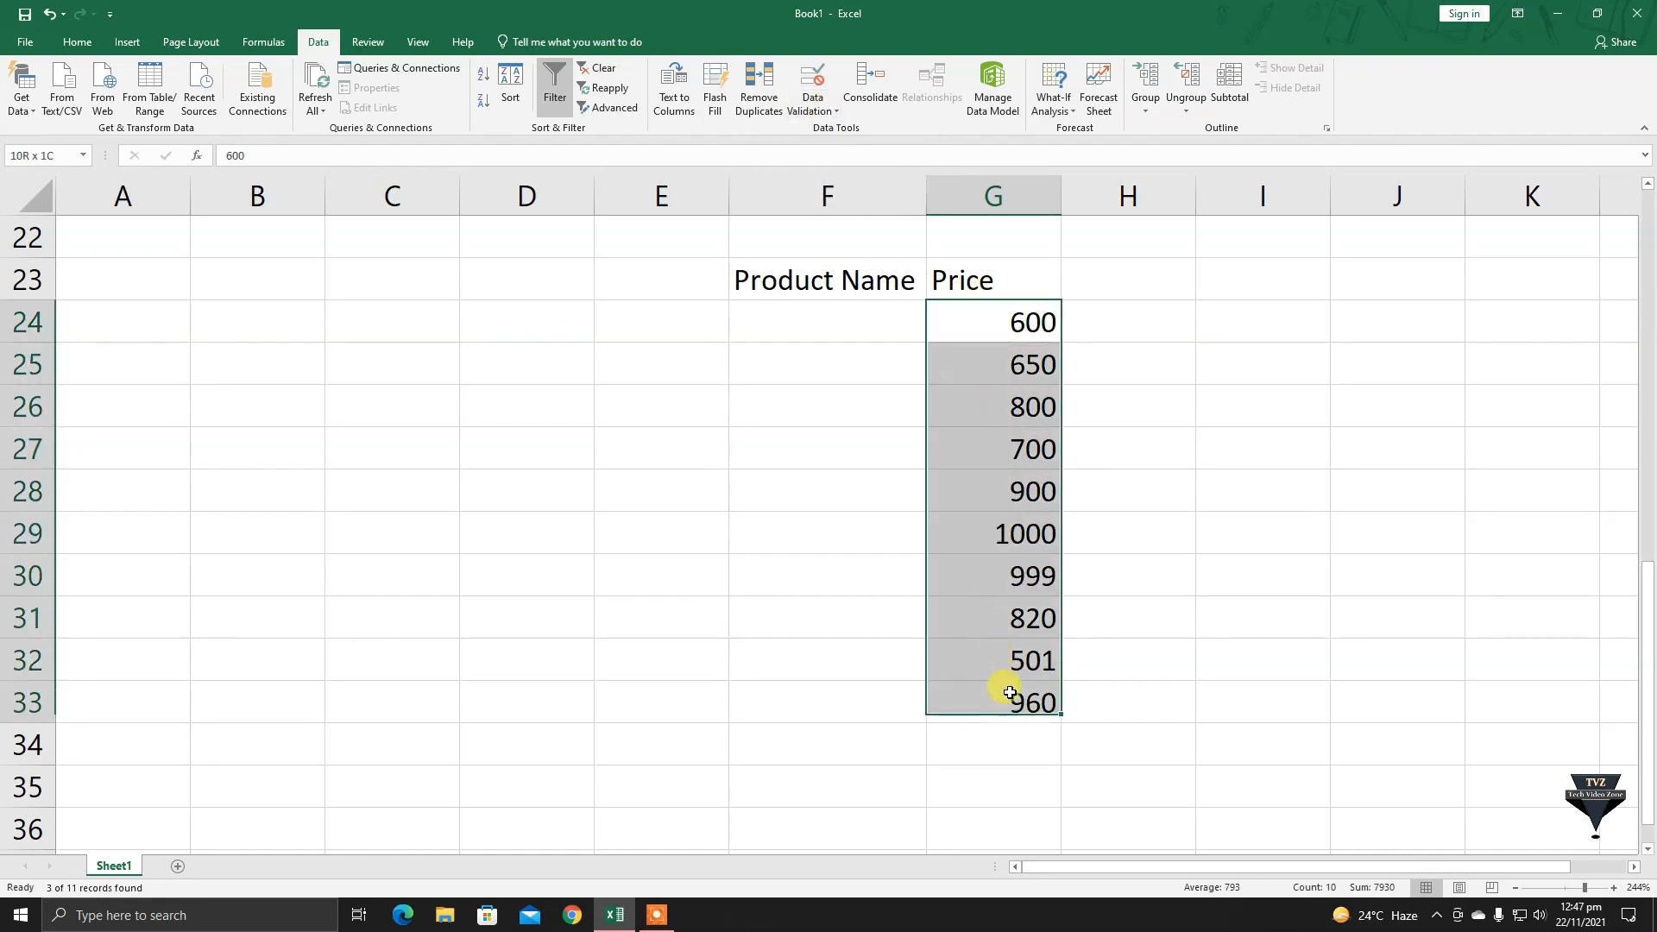
left_click(824, 110)
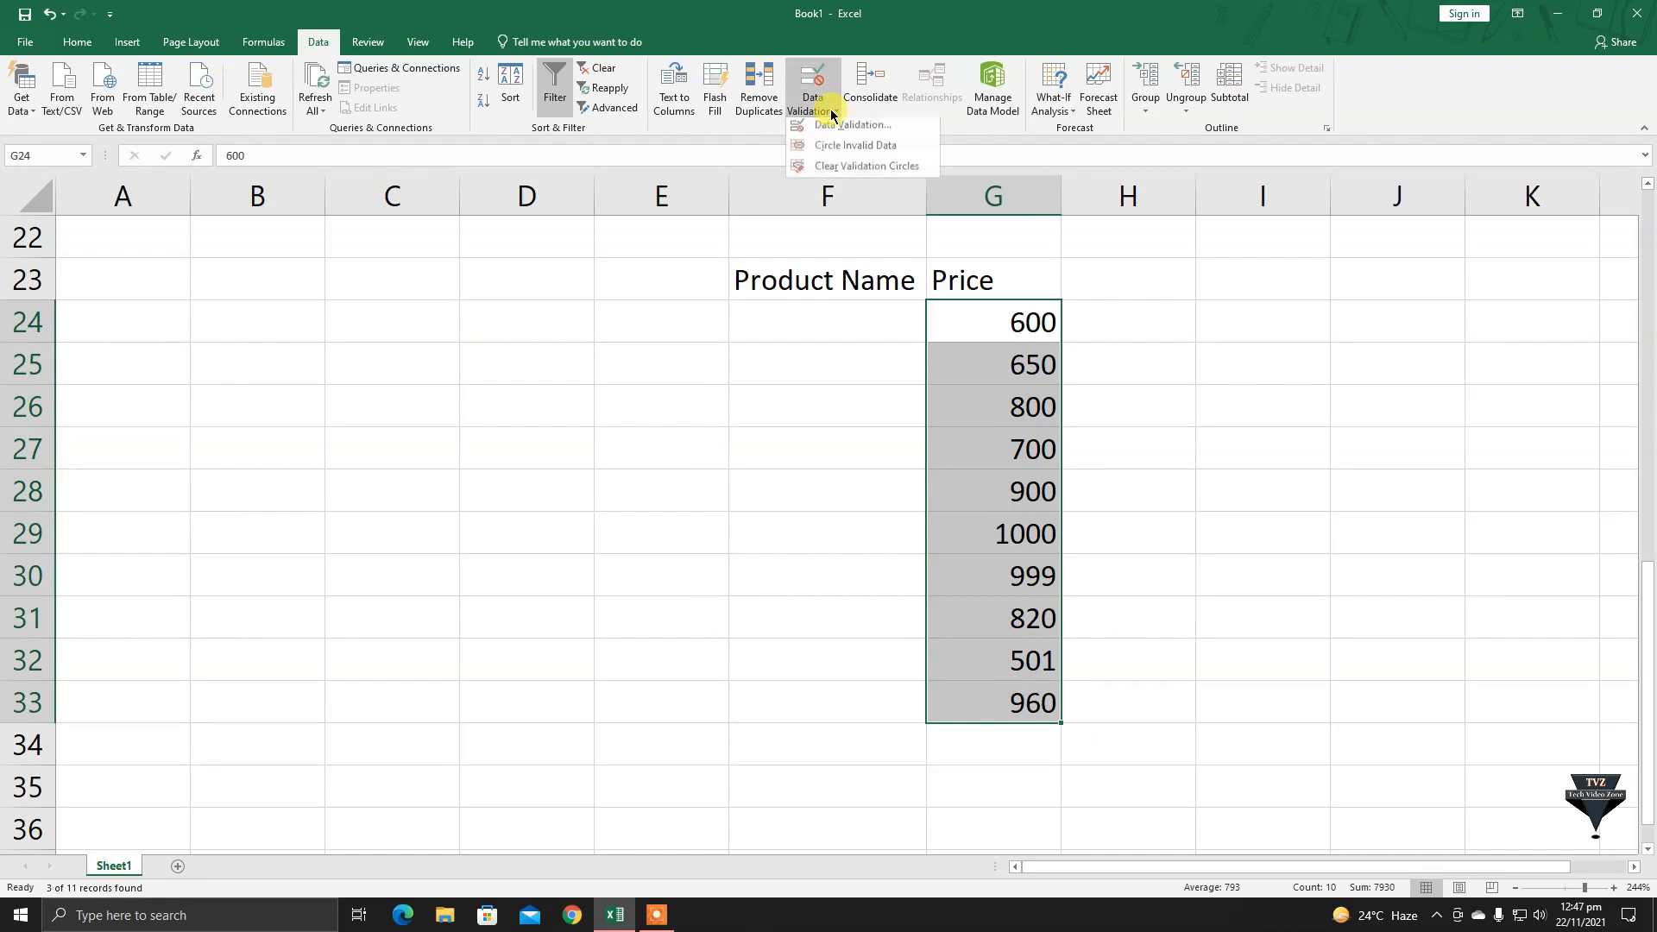
left_click(873, 169)
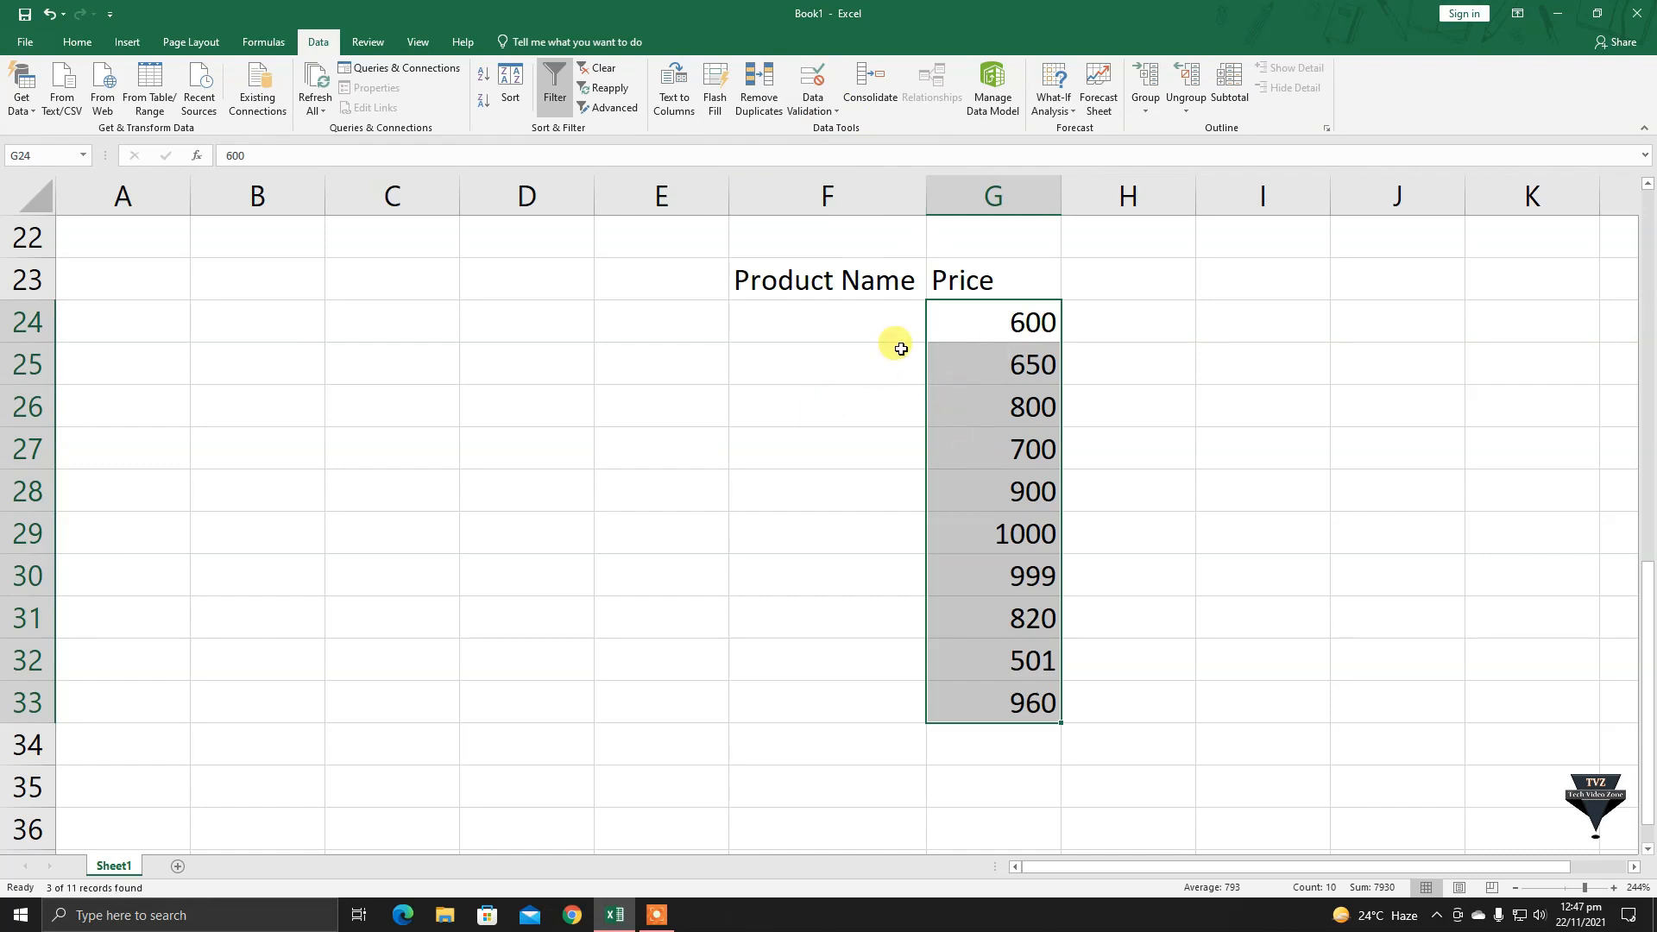
key("ctrl+Down")
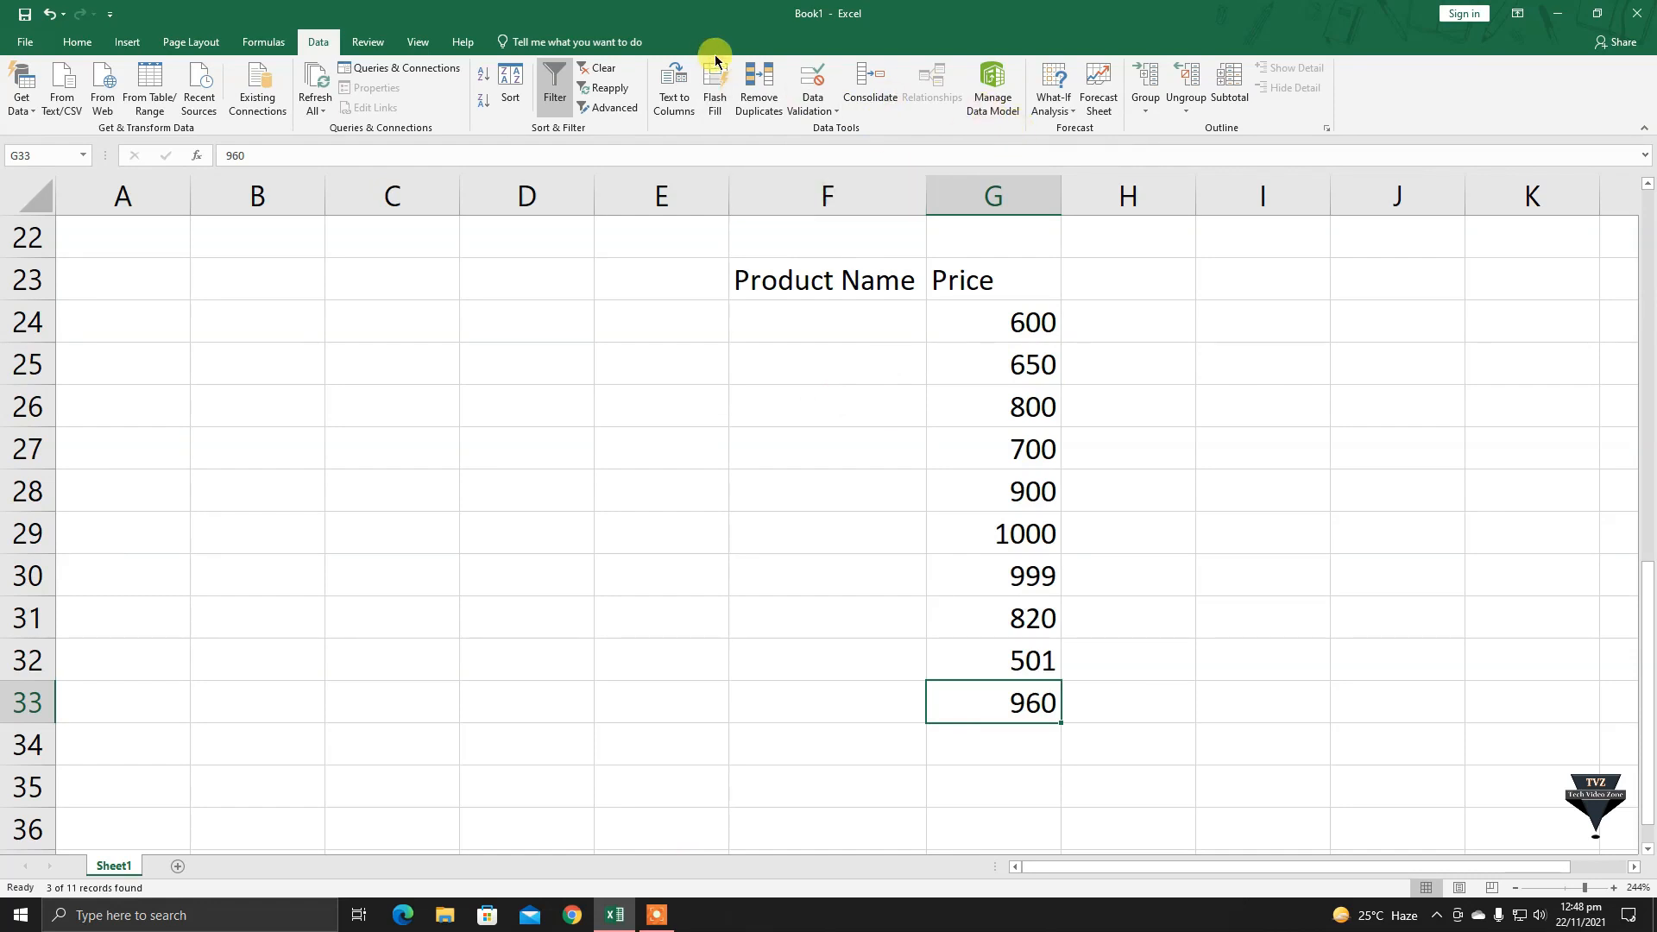
Add a new blank worksheet after Sheet1 for the What-If Analysis example.
left_click(1052, 109)
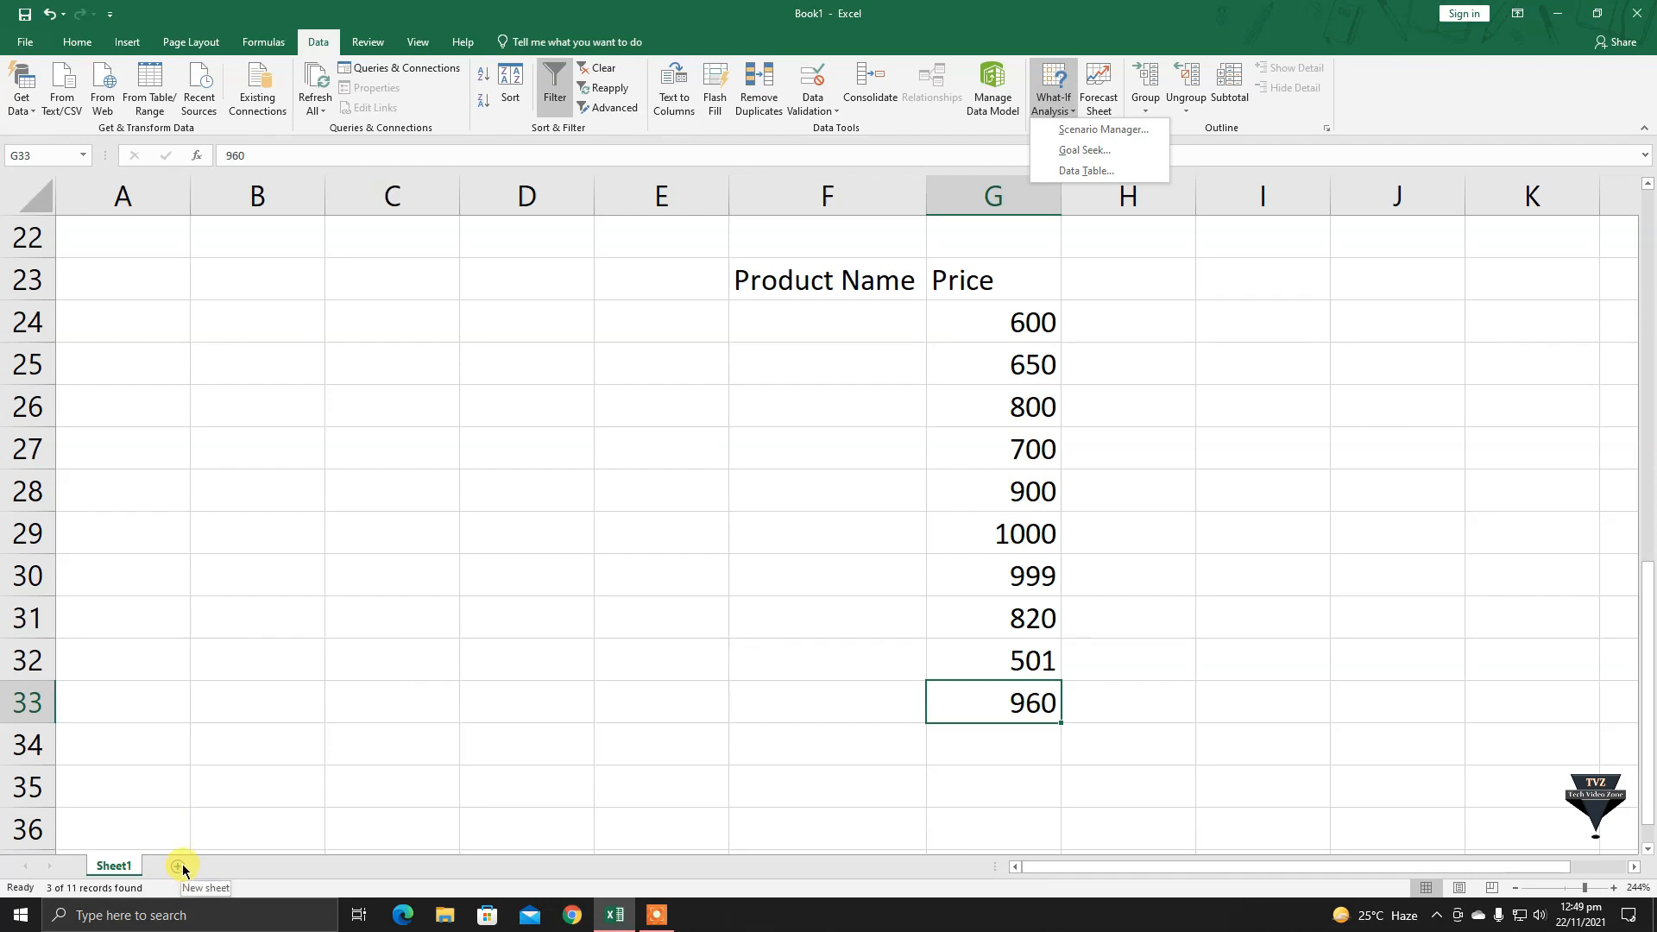
key("Escape")
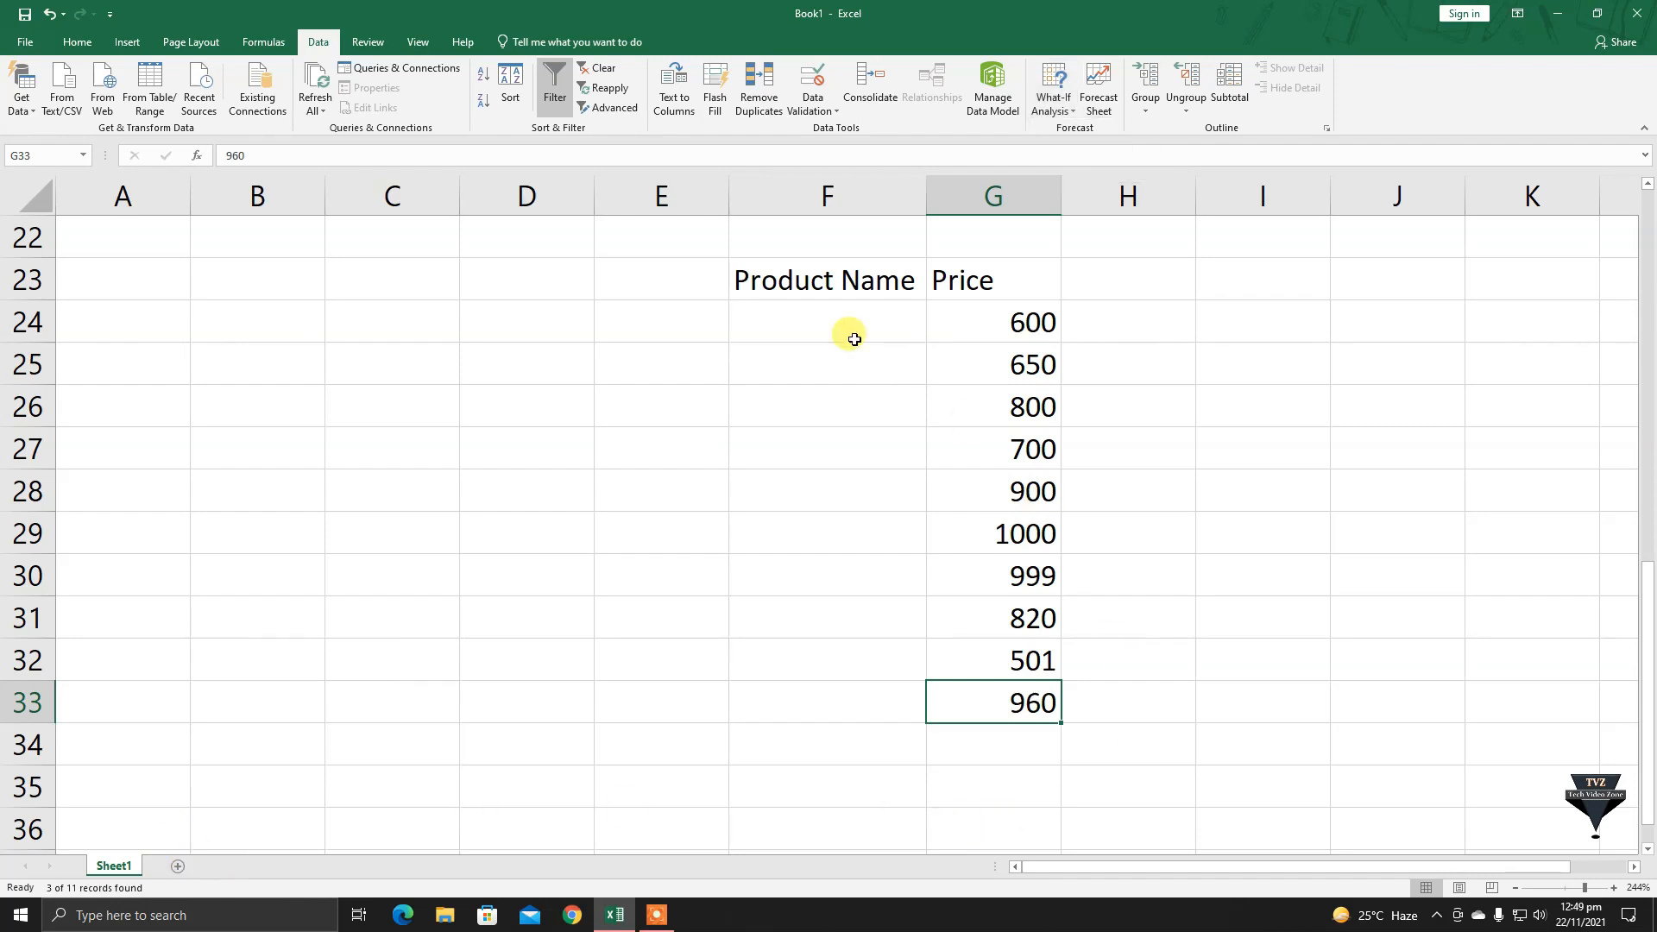
left_click(176, 867)
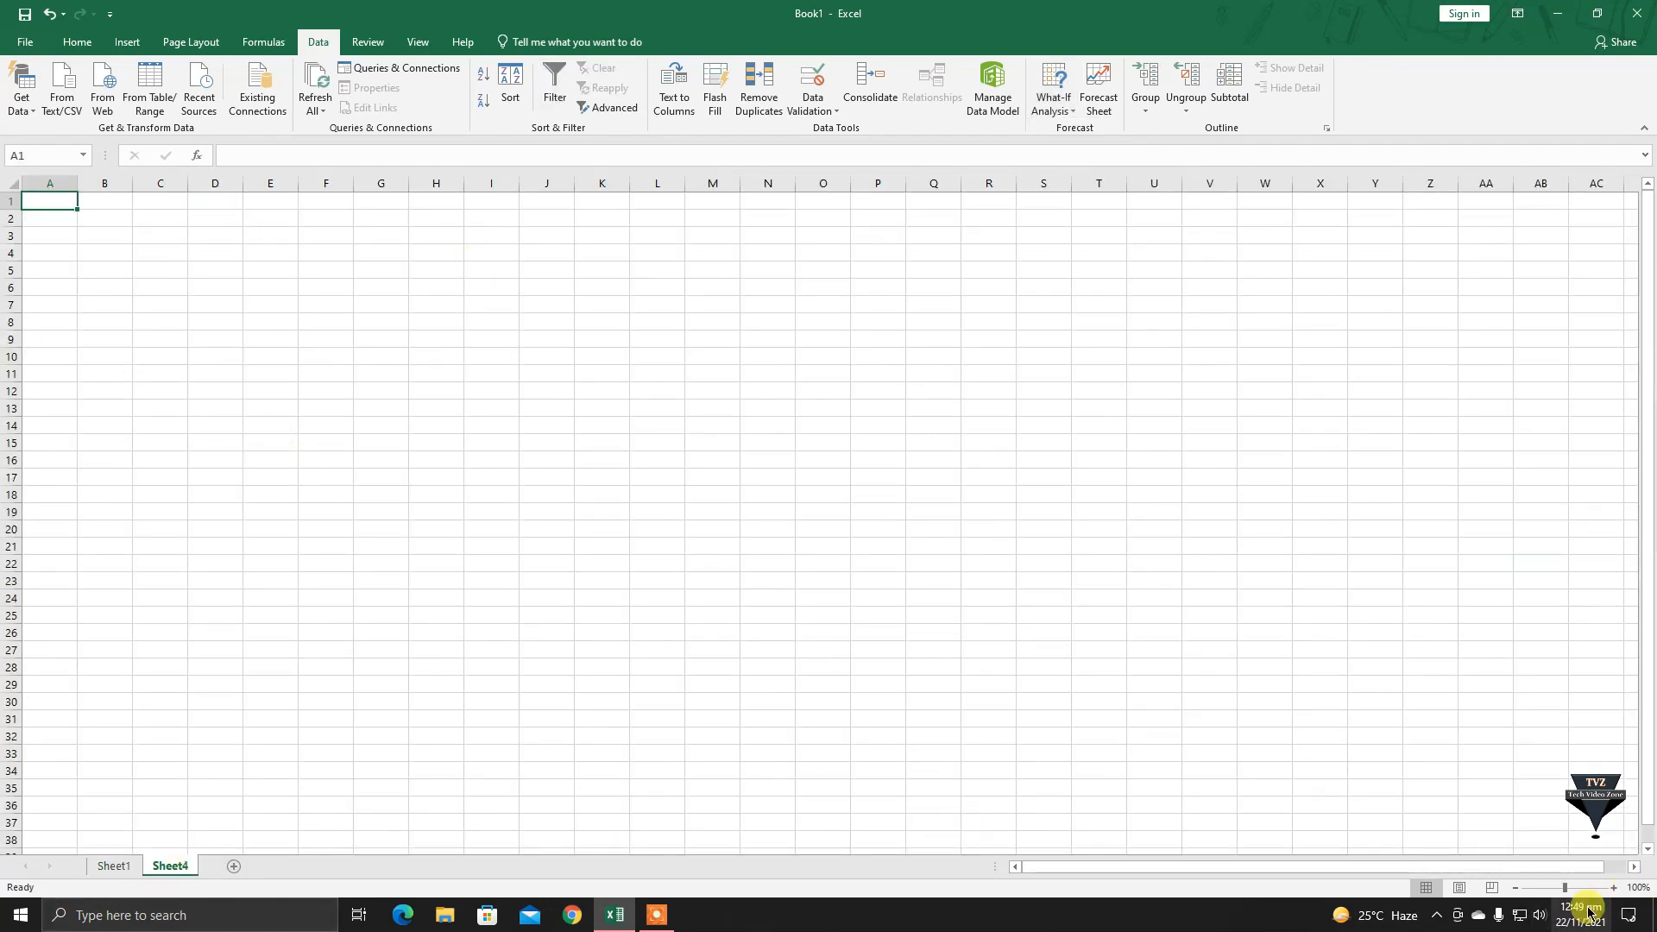
left_click_drag(1566, 889, 1592, 889)
left_click(1054, 90)
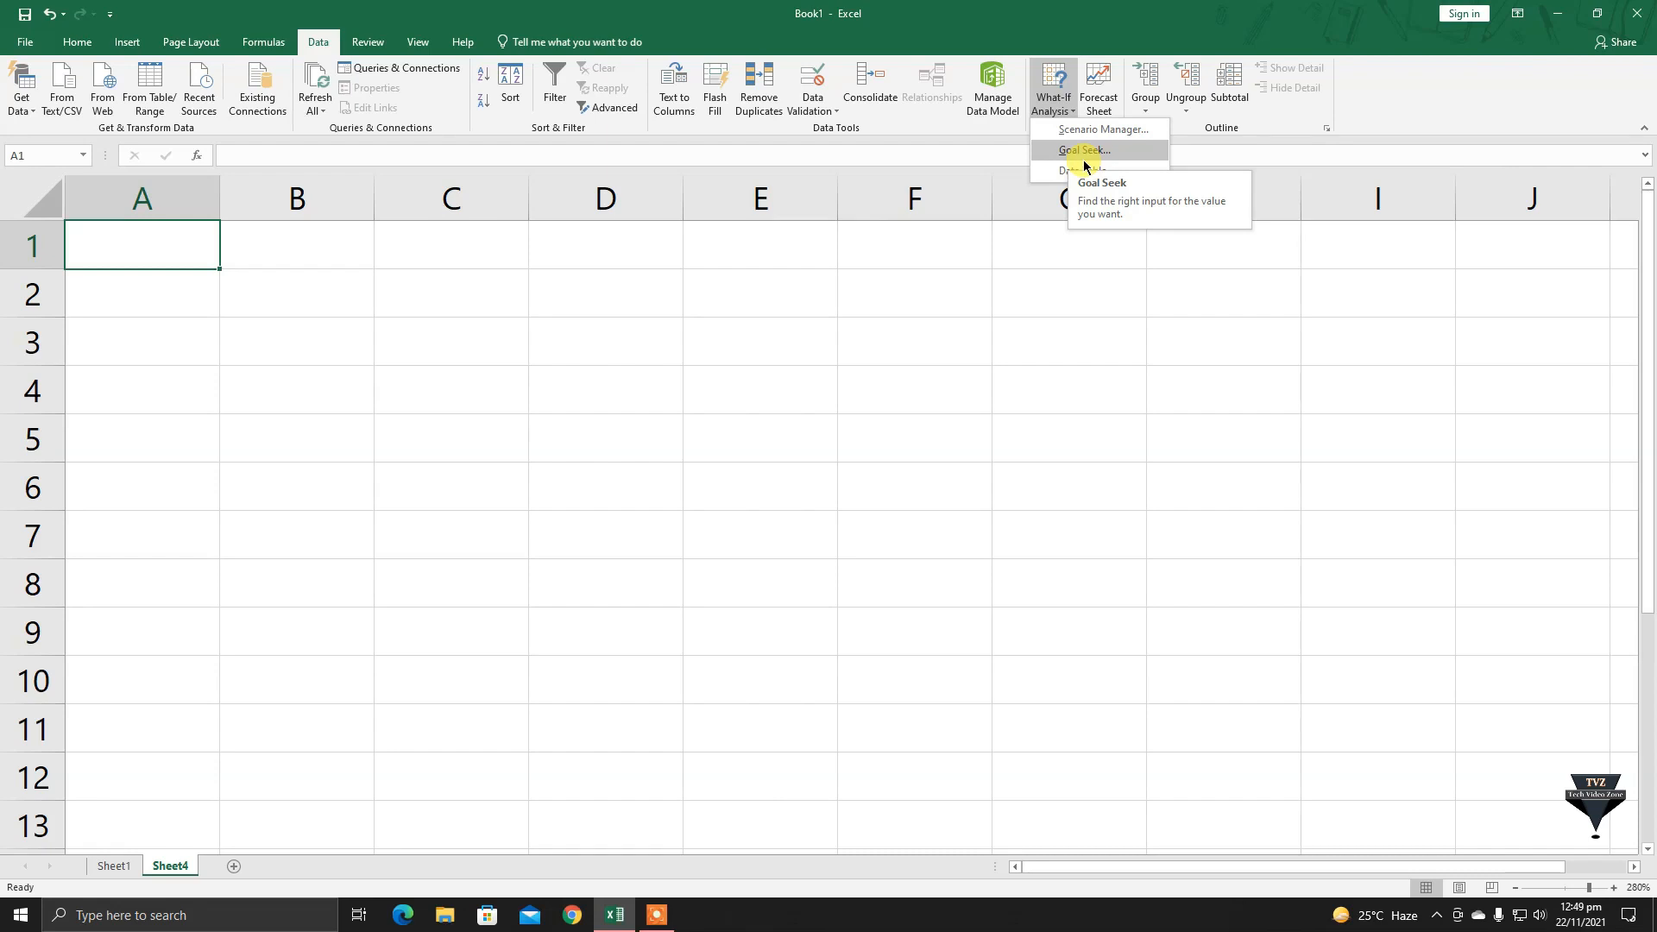
left_click(273, 230)
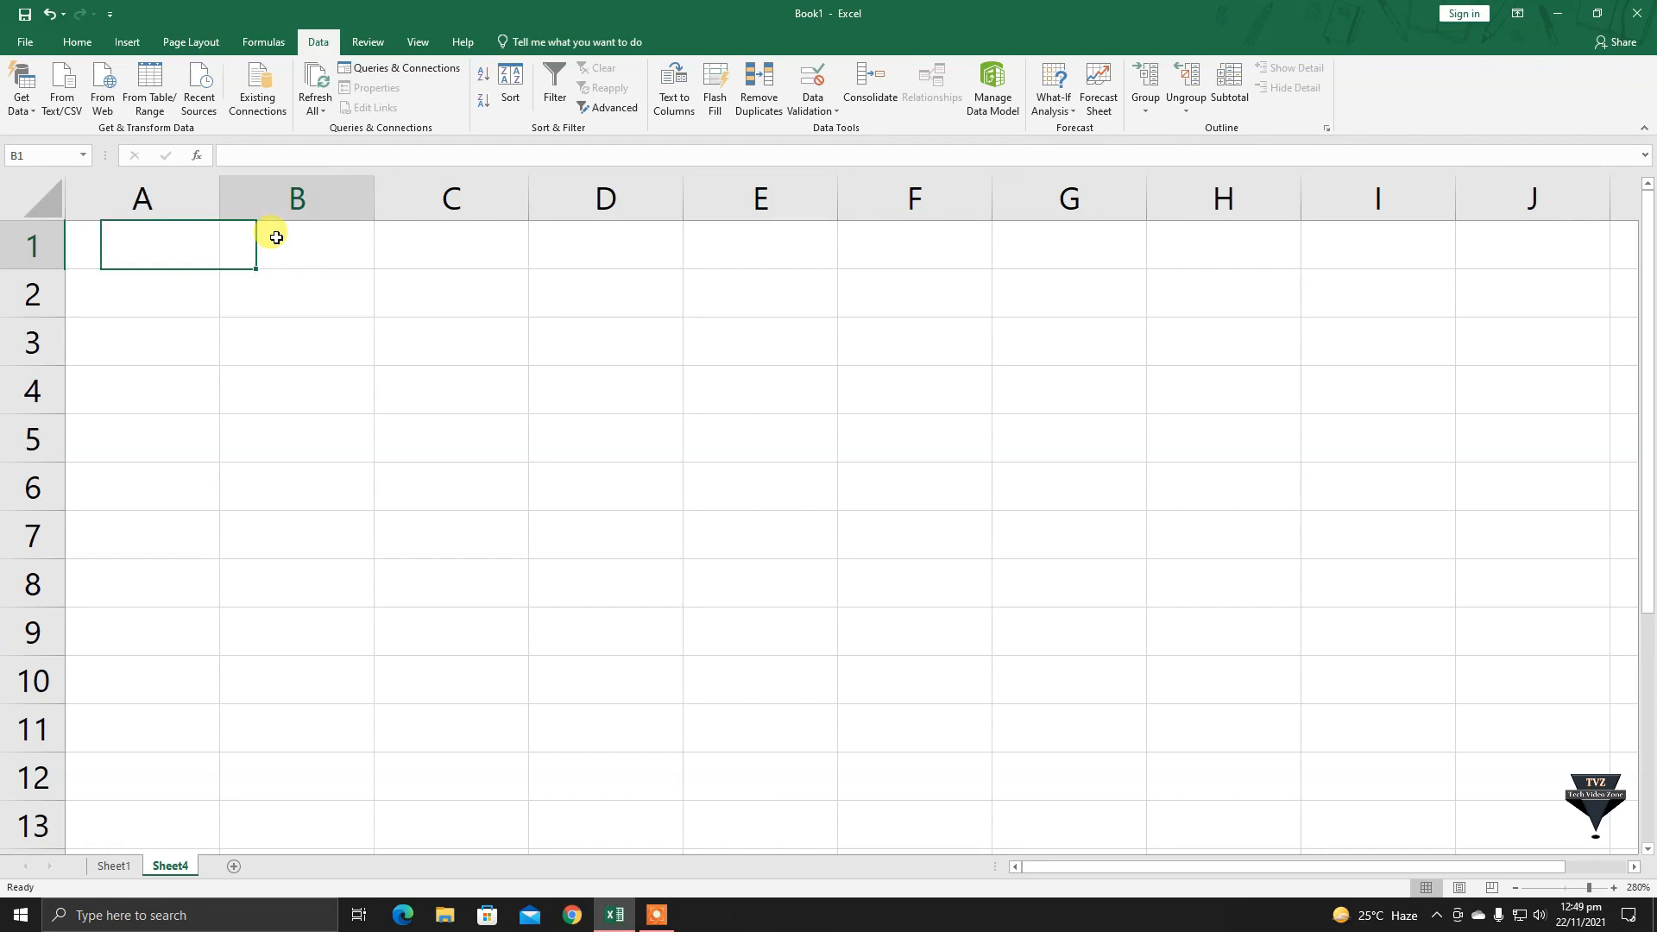
left_click(400, 325)
left_click(360, 321)
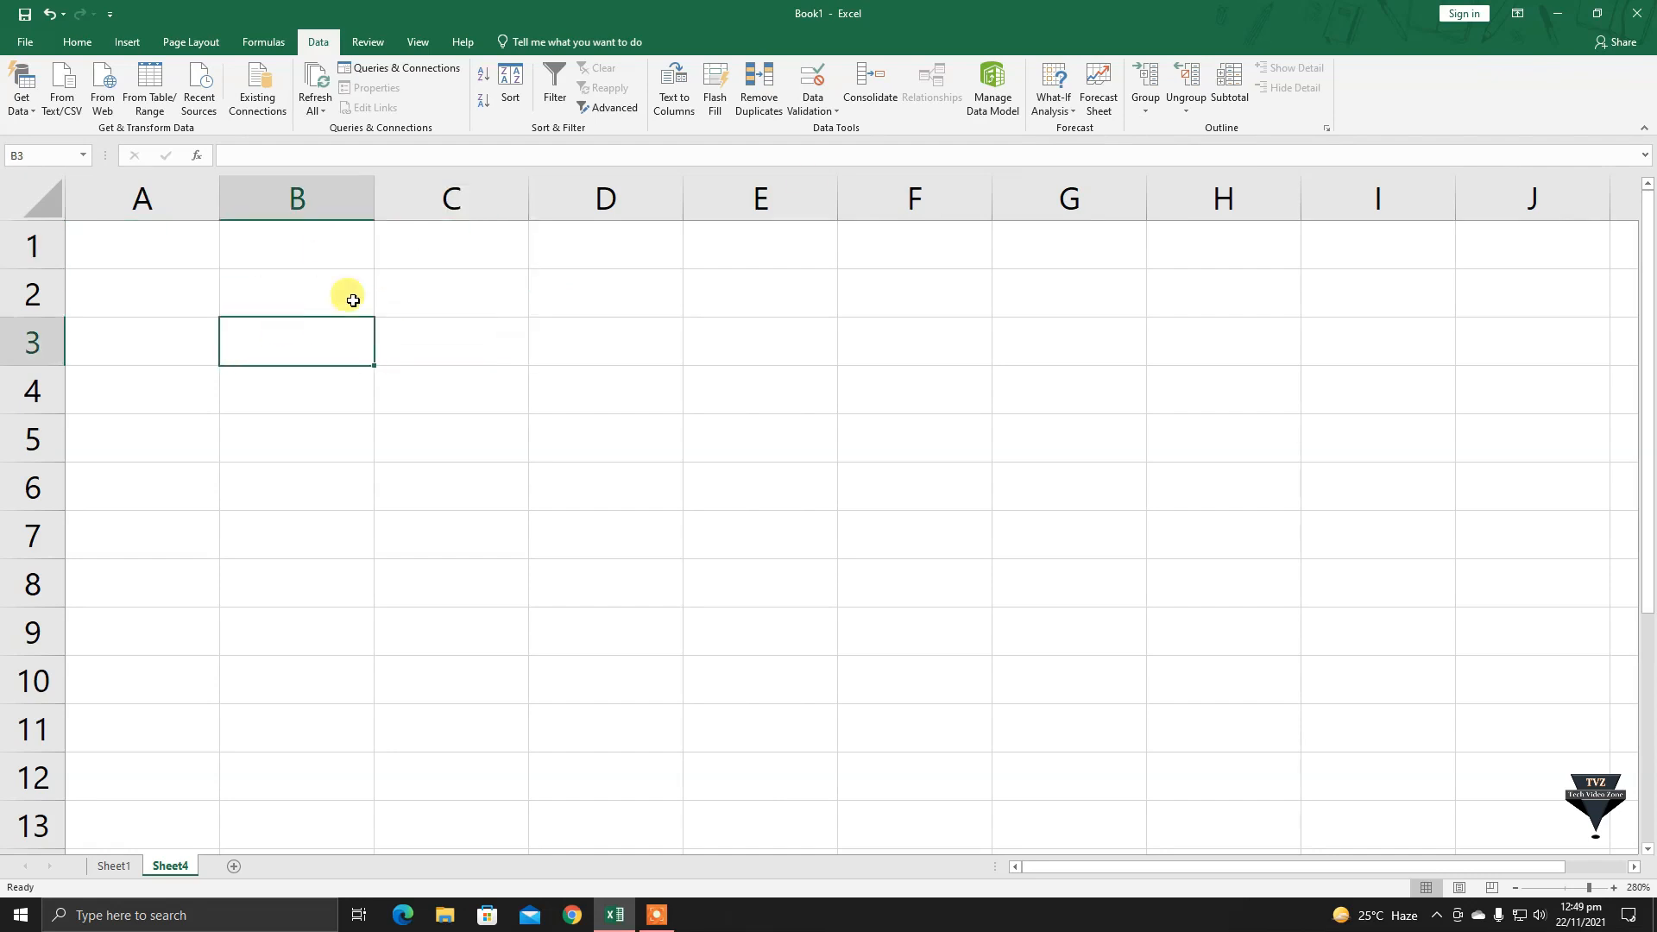
left_click(1053, 119)
left_click(165, 231)
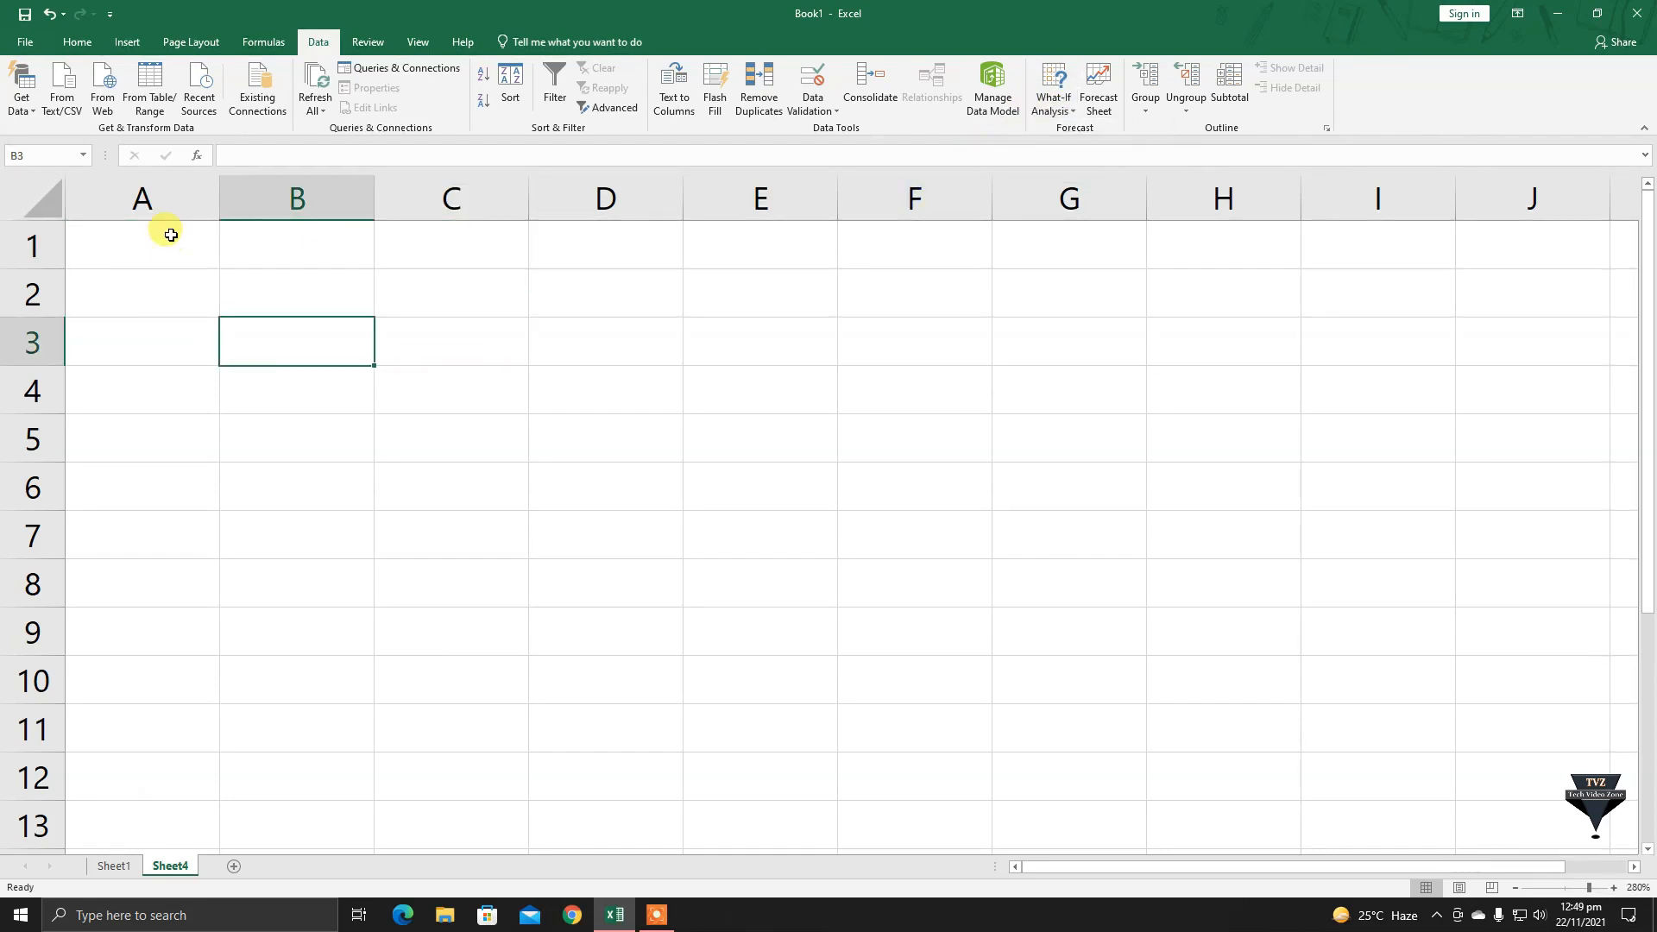
Enter the label "waiting month" in A1 with 18 in B1, and widen column A to fit the label.
left_click(171, 235)
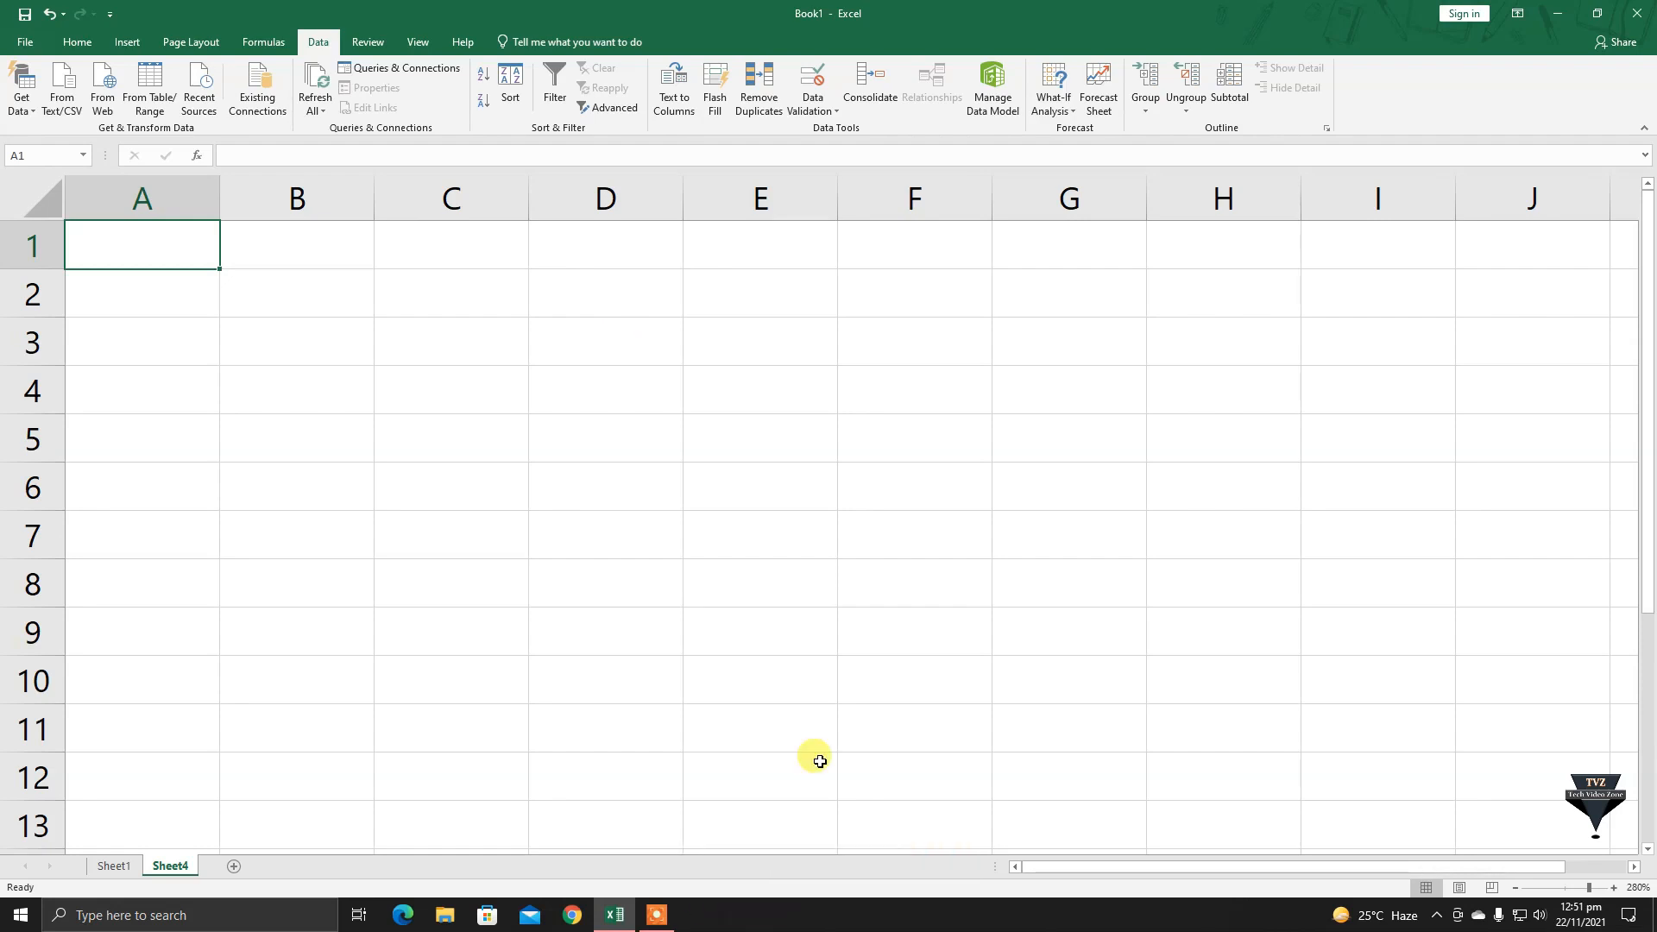
type("wai")
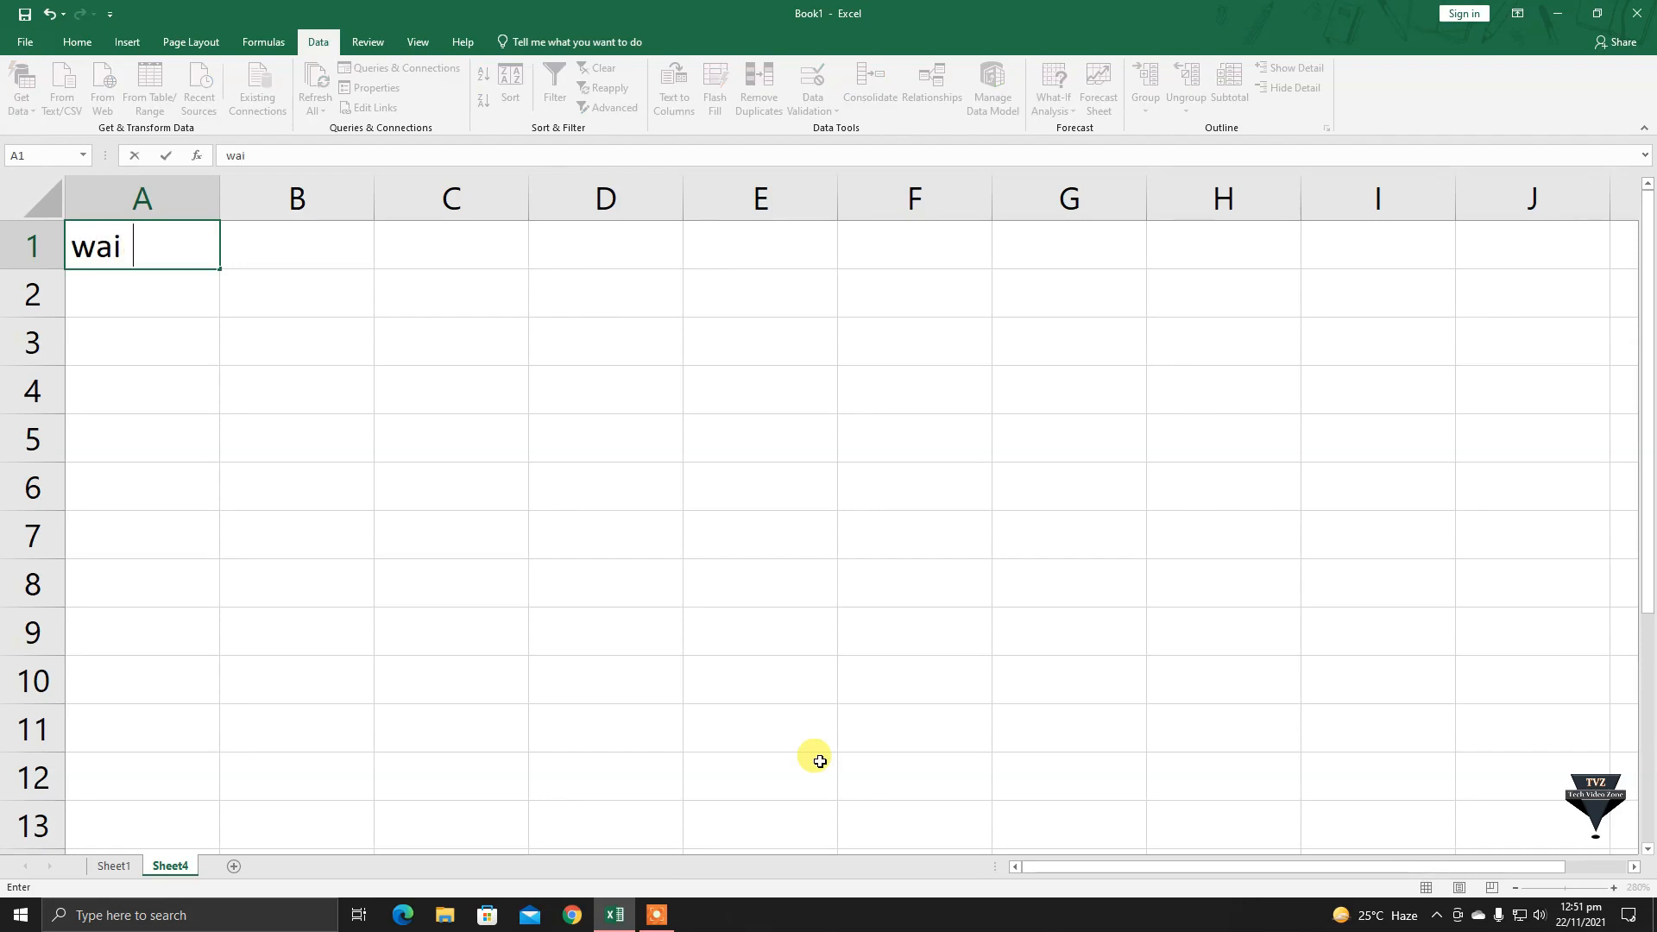
type("ting month")
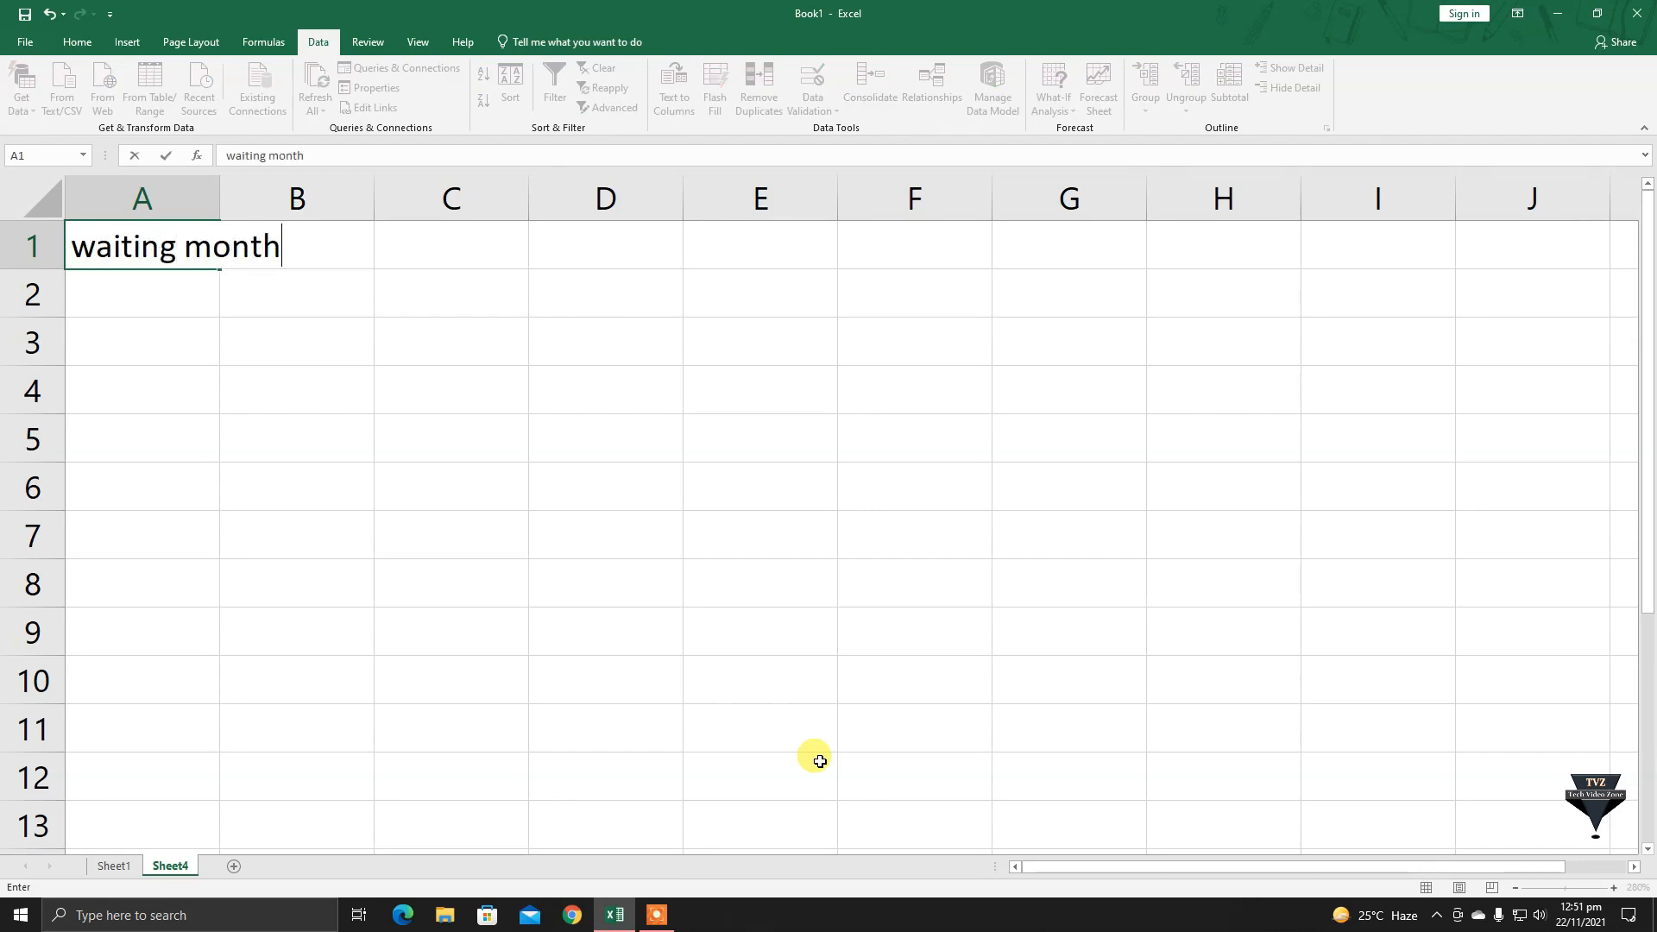
key("Tab")
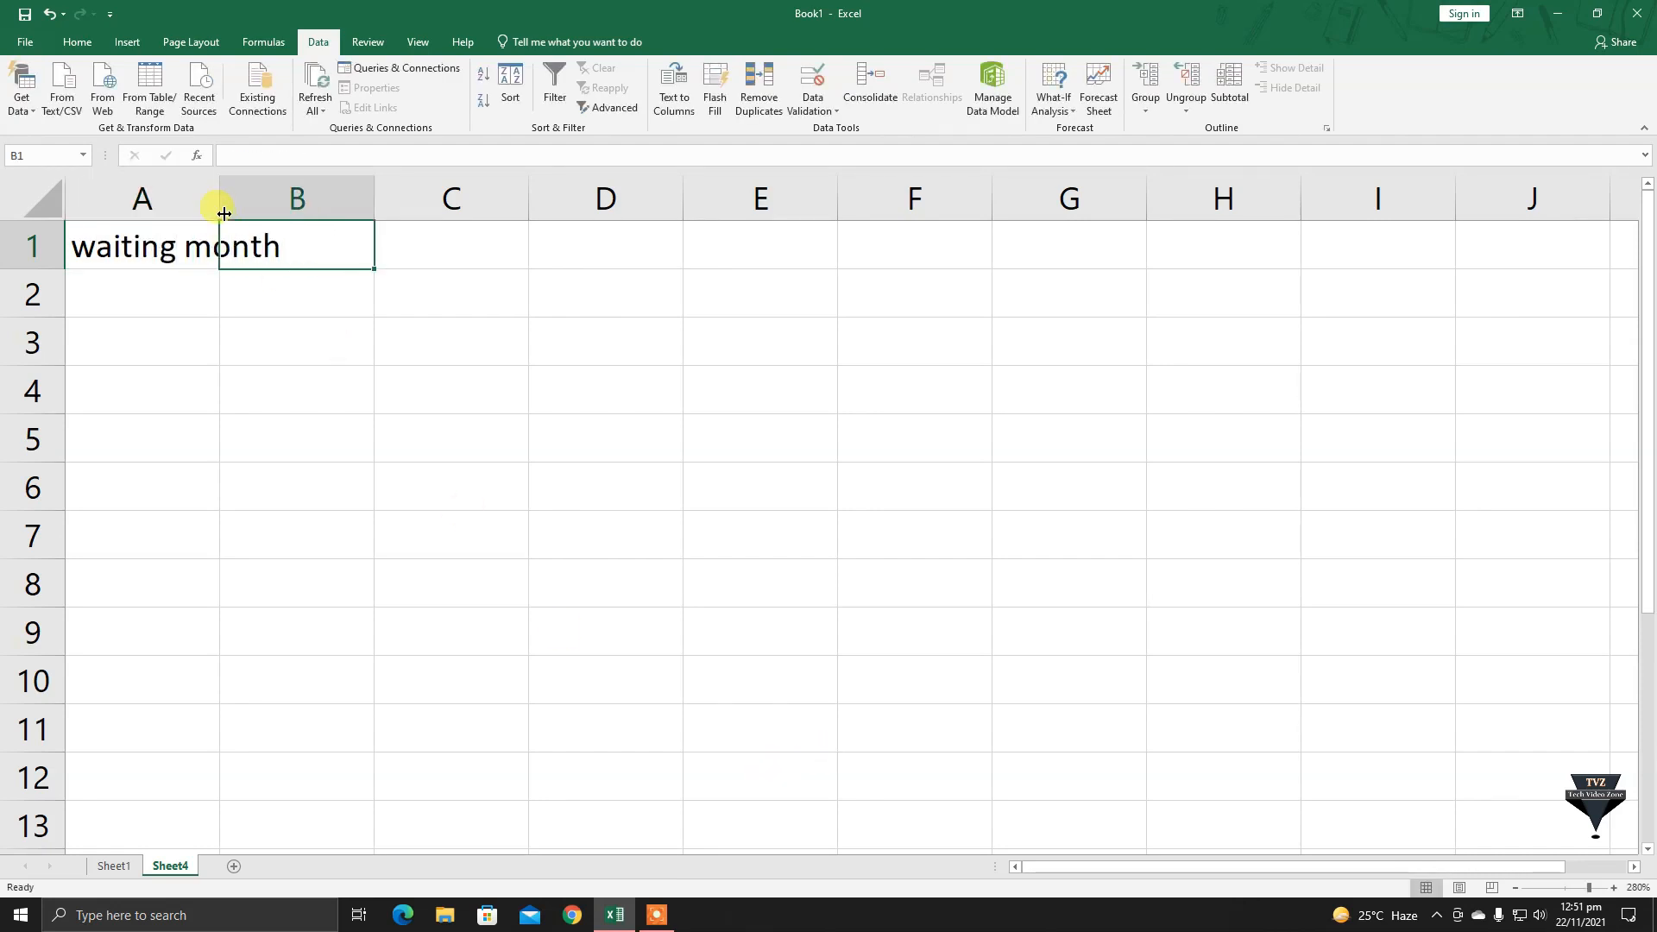
left_click_drag(221, 207, 312, 206)
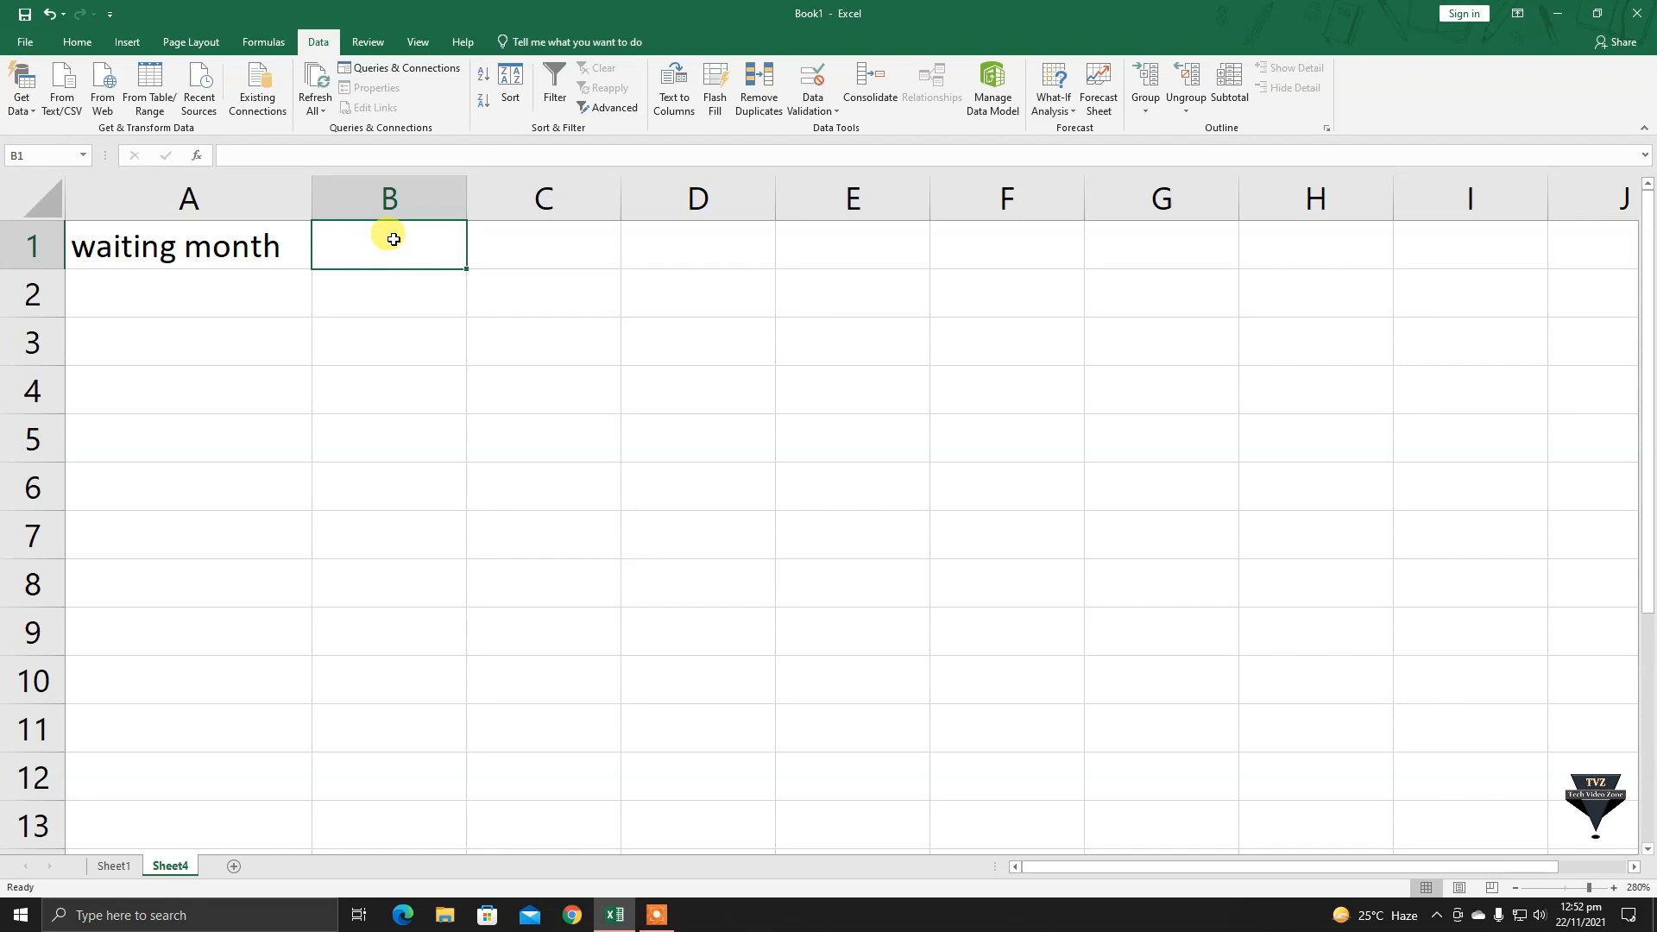
type("18")
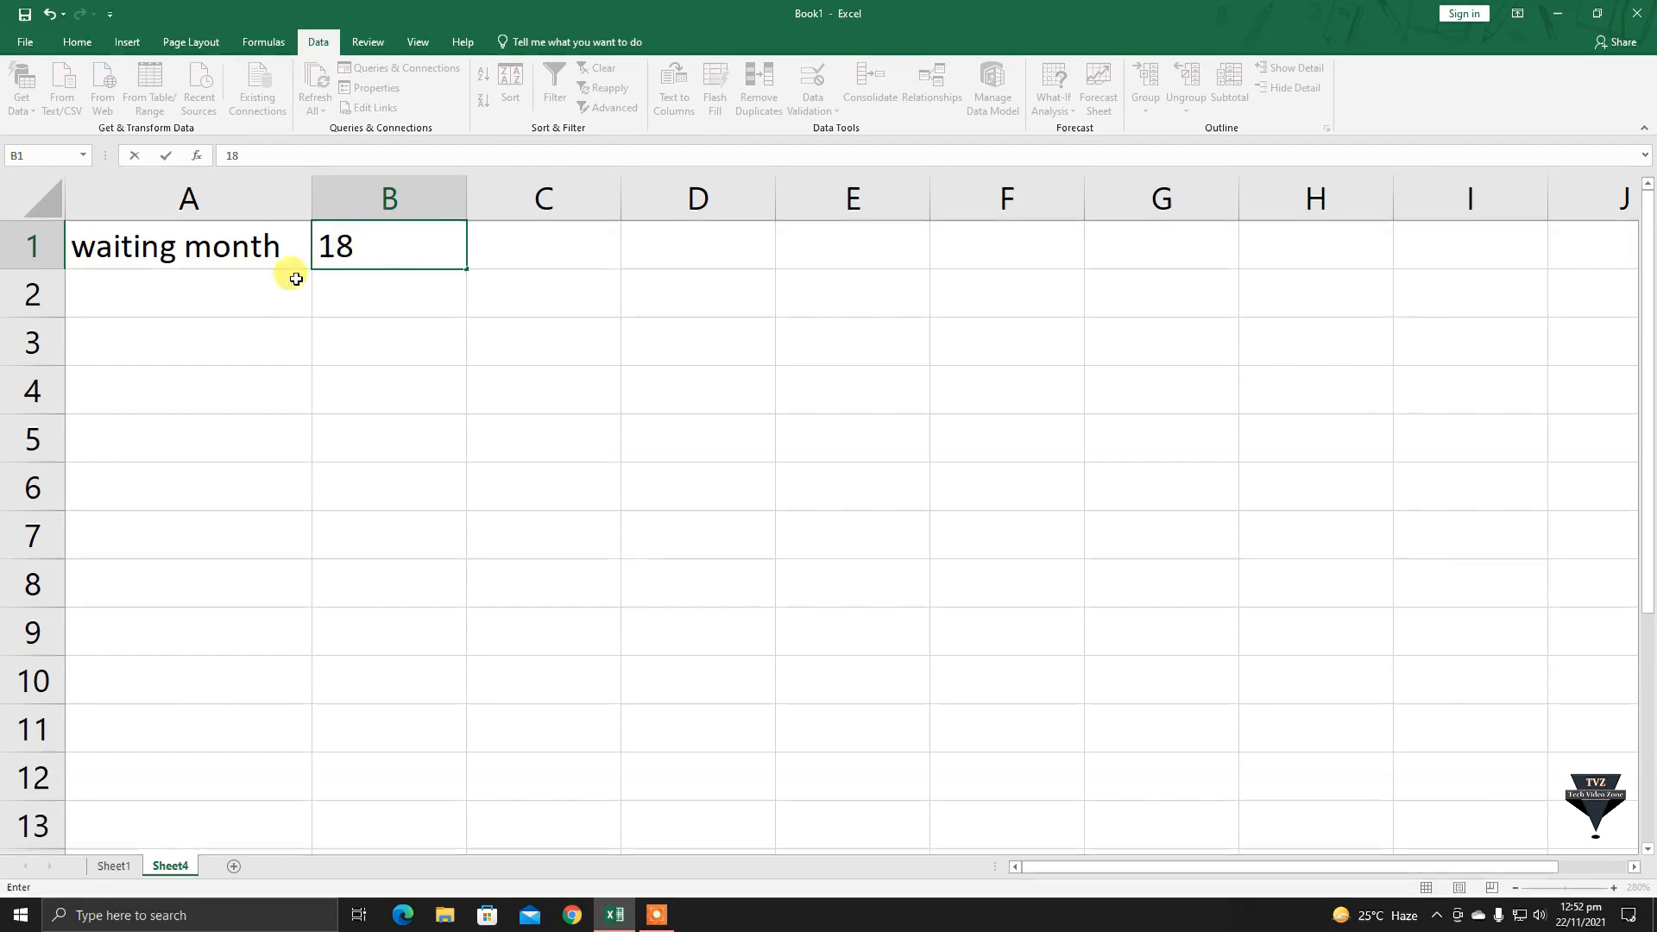
left_click(243, 293)
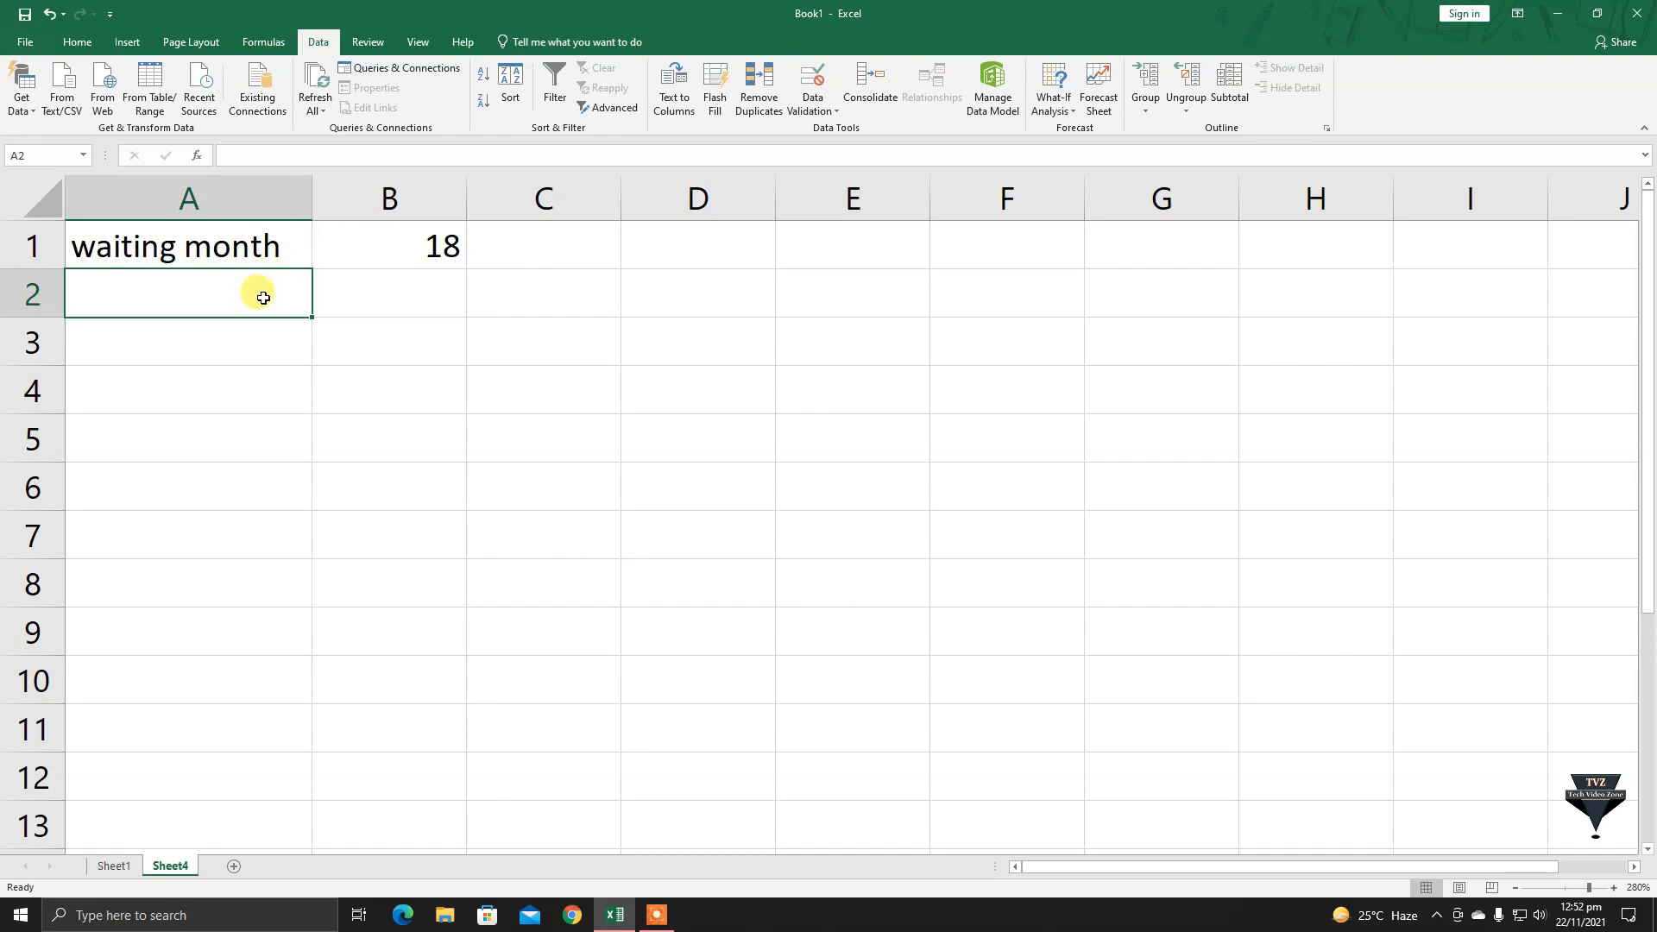
left_click(270, 237)
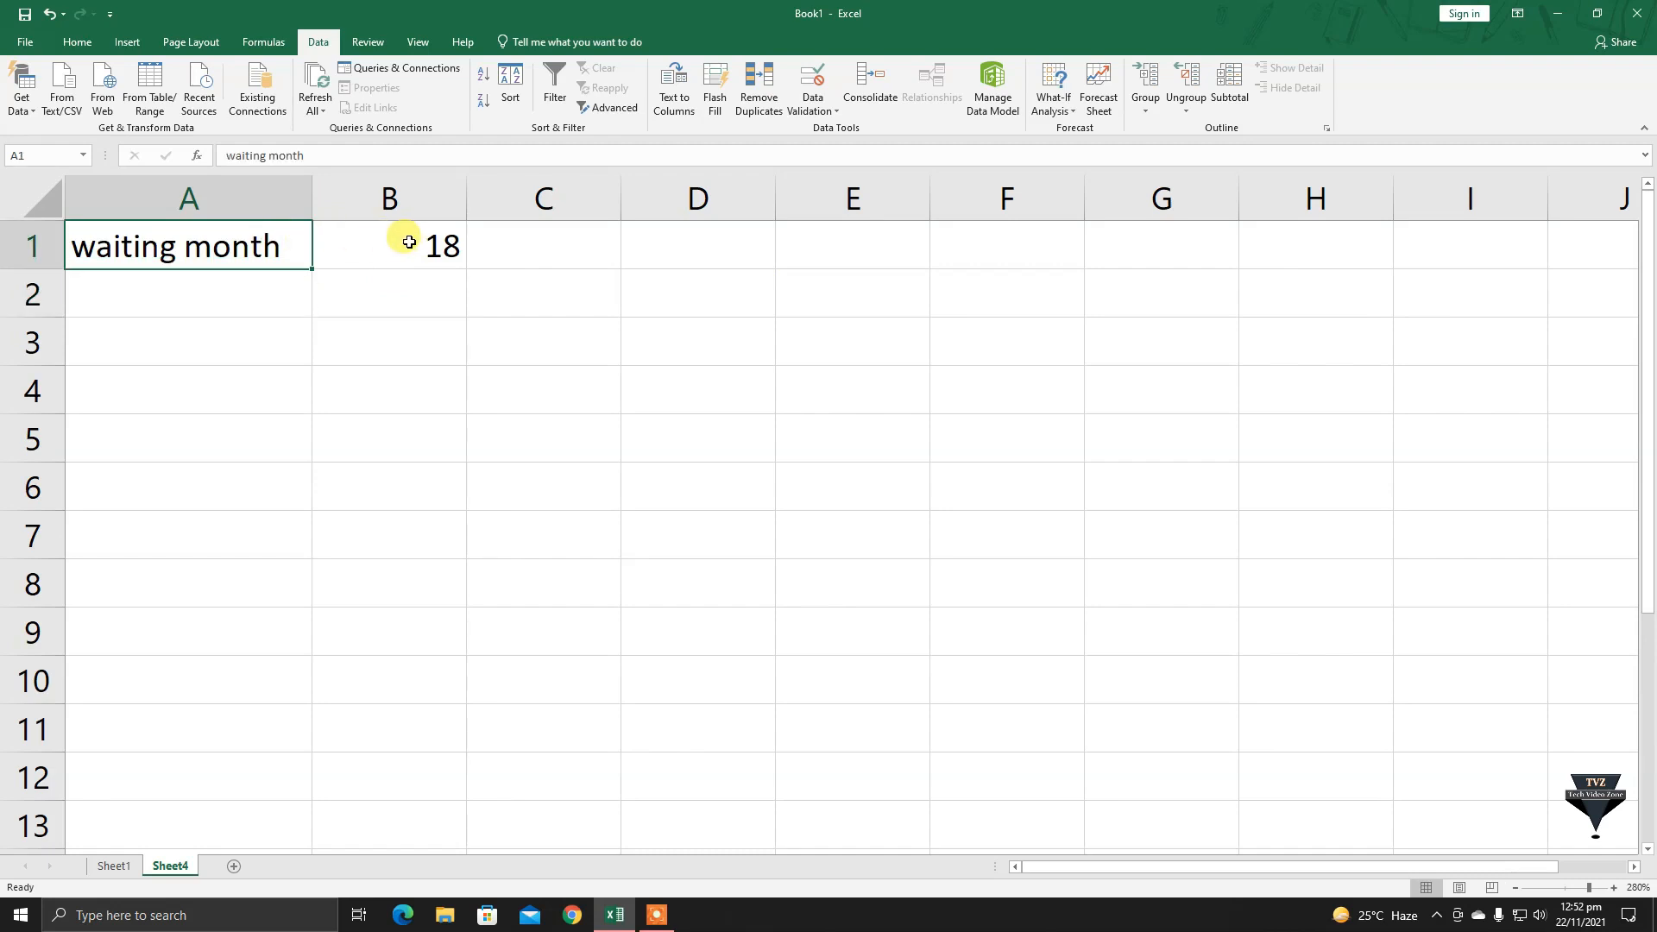
left_click(404, 238)
Enter the column headings Amount, Loan, saving/m and Total in A3:D3.
left_click(211, 336)
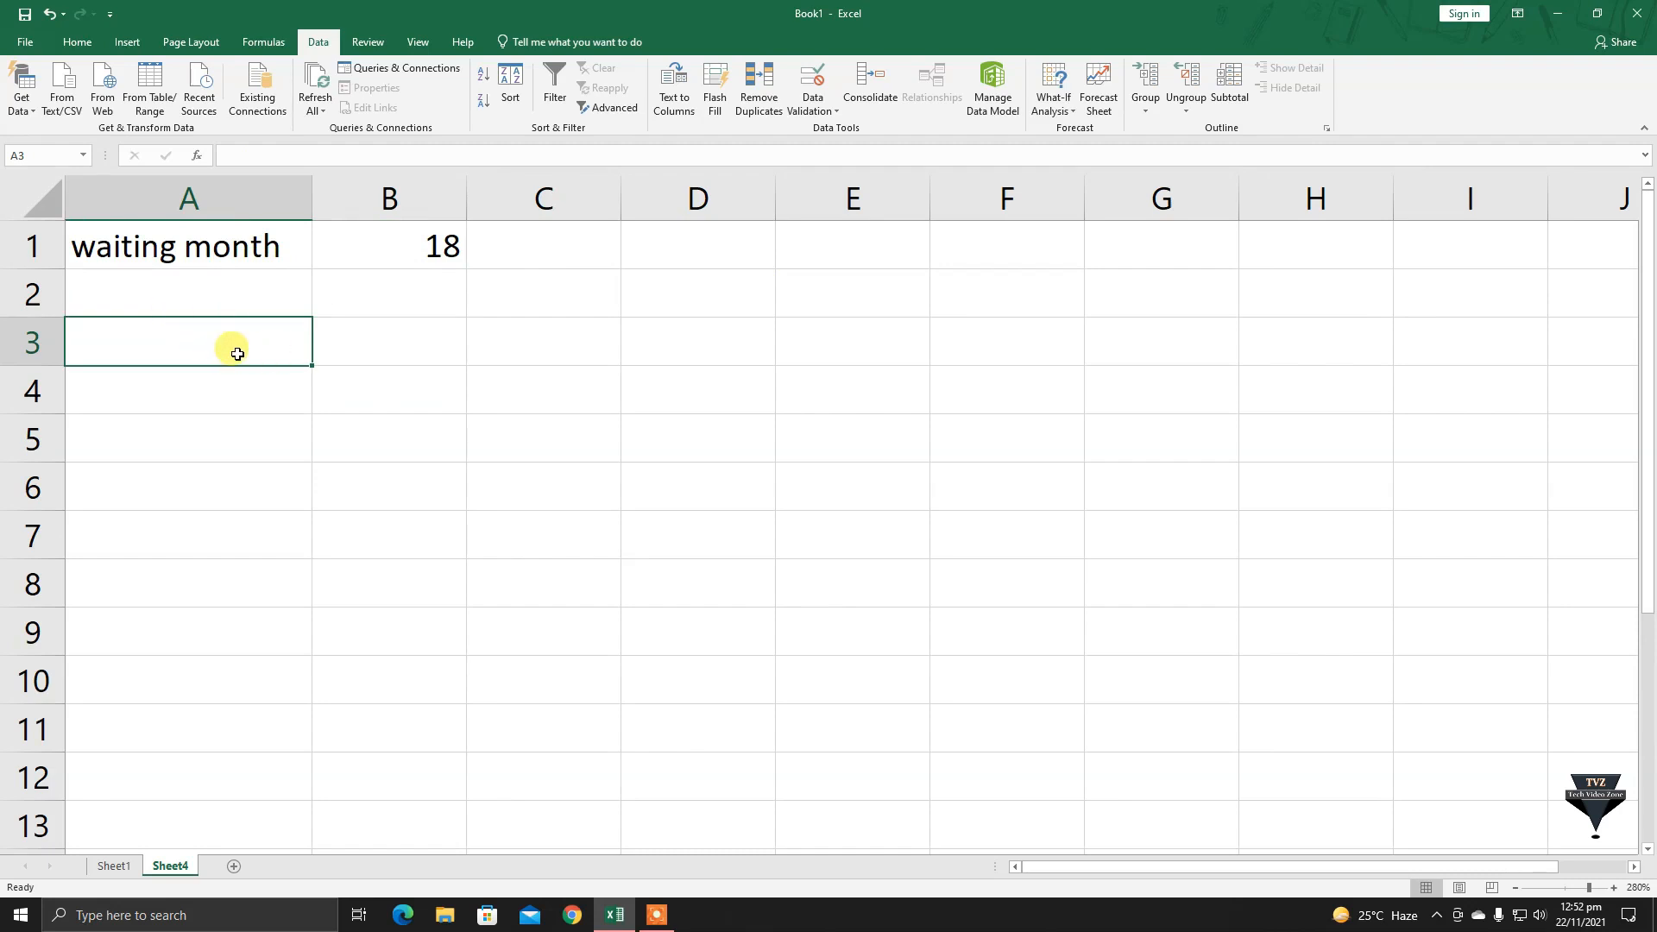
type("Amount")
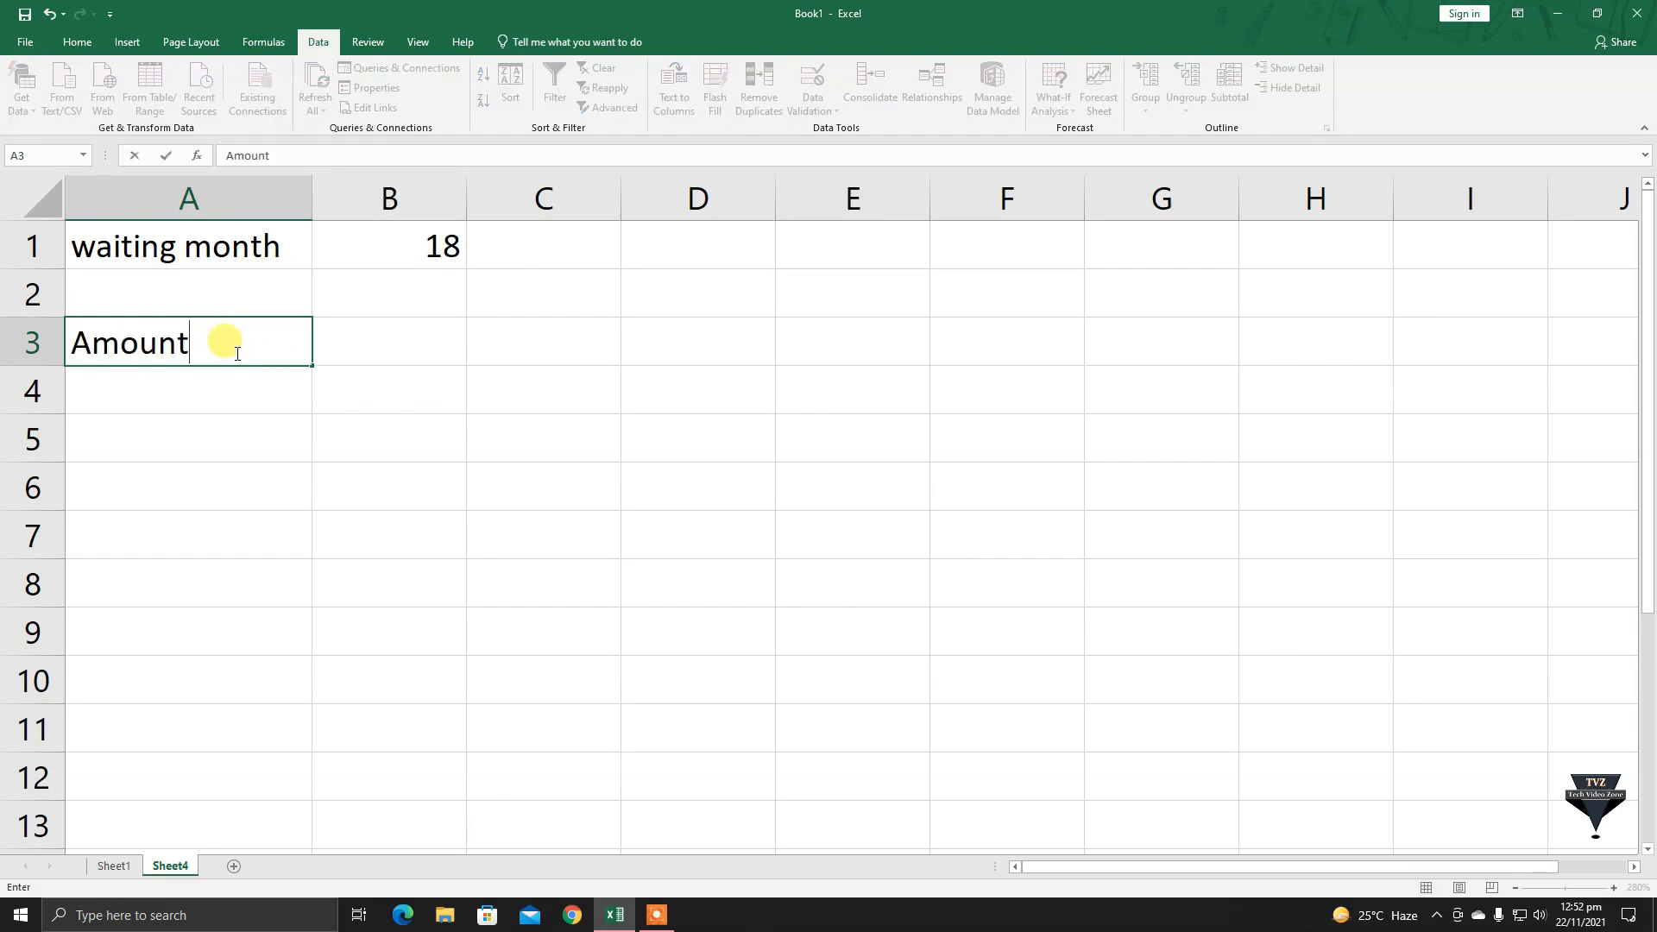
key("Tab")
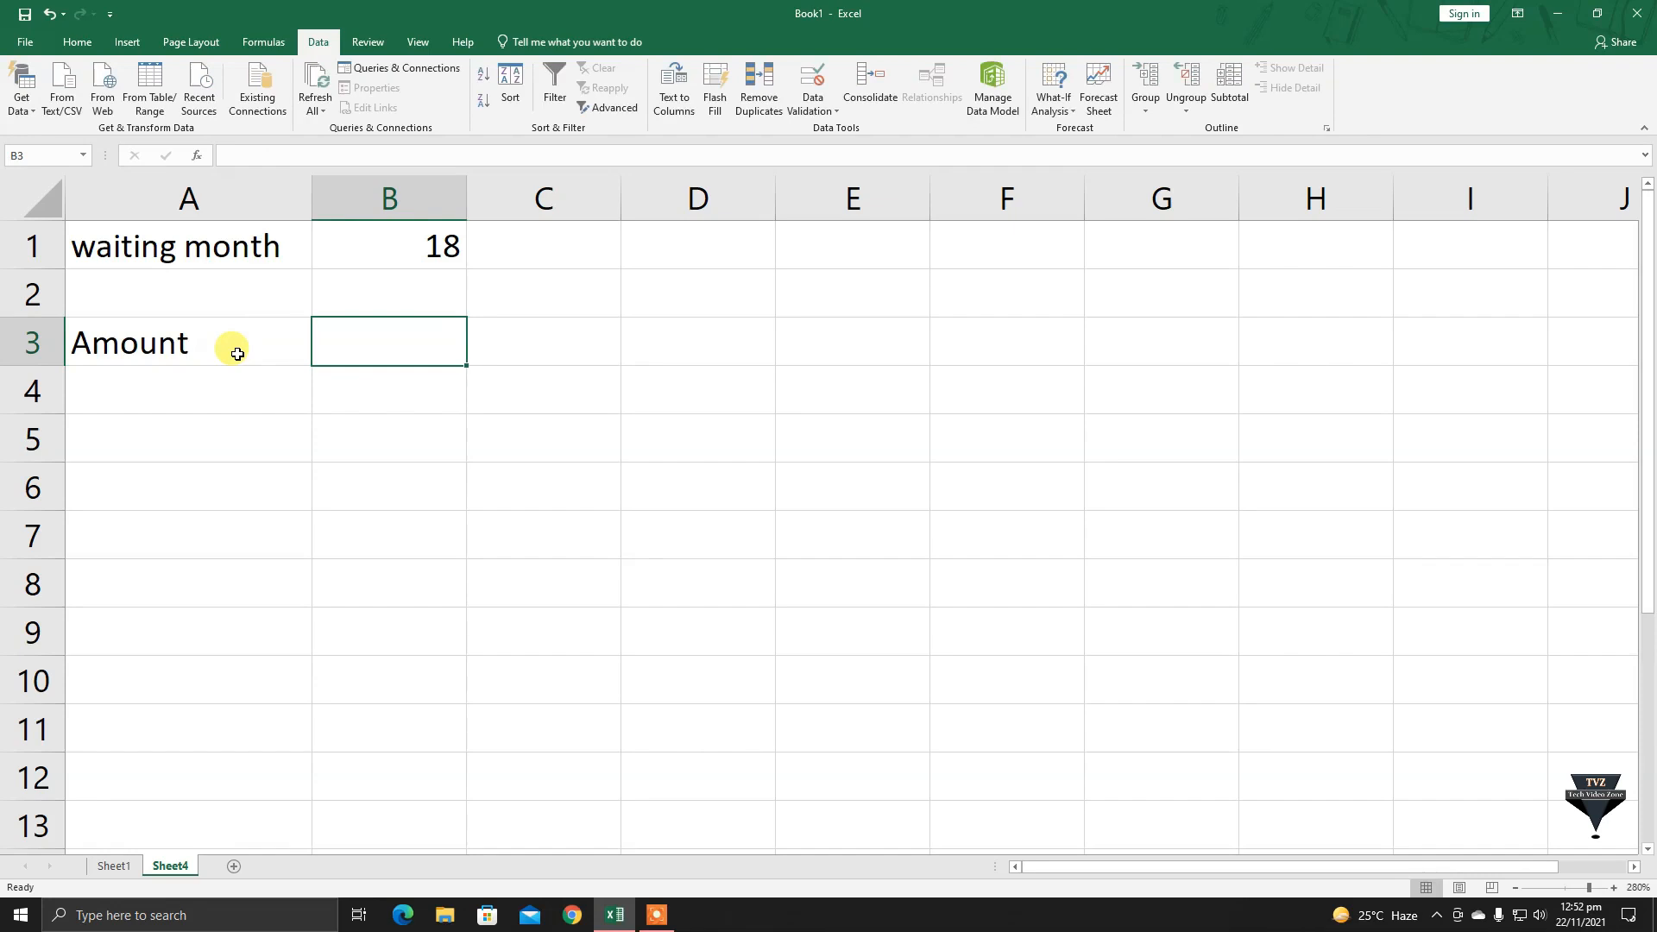
type("Loan")
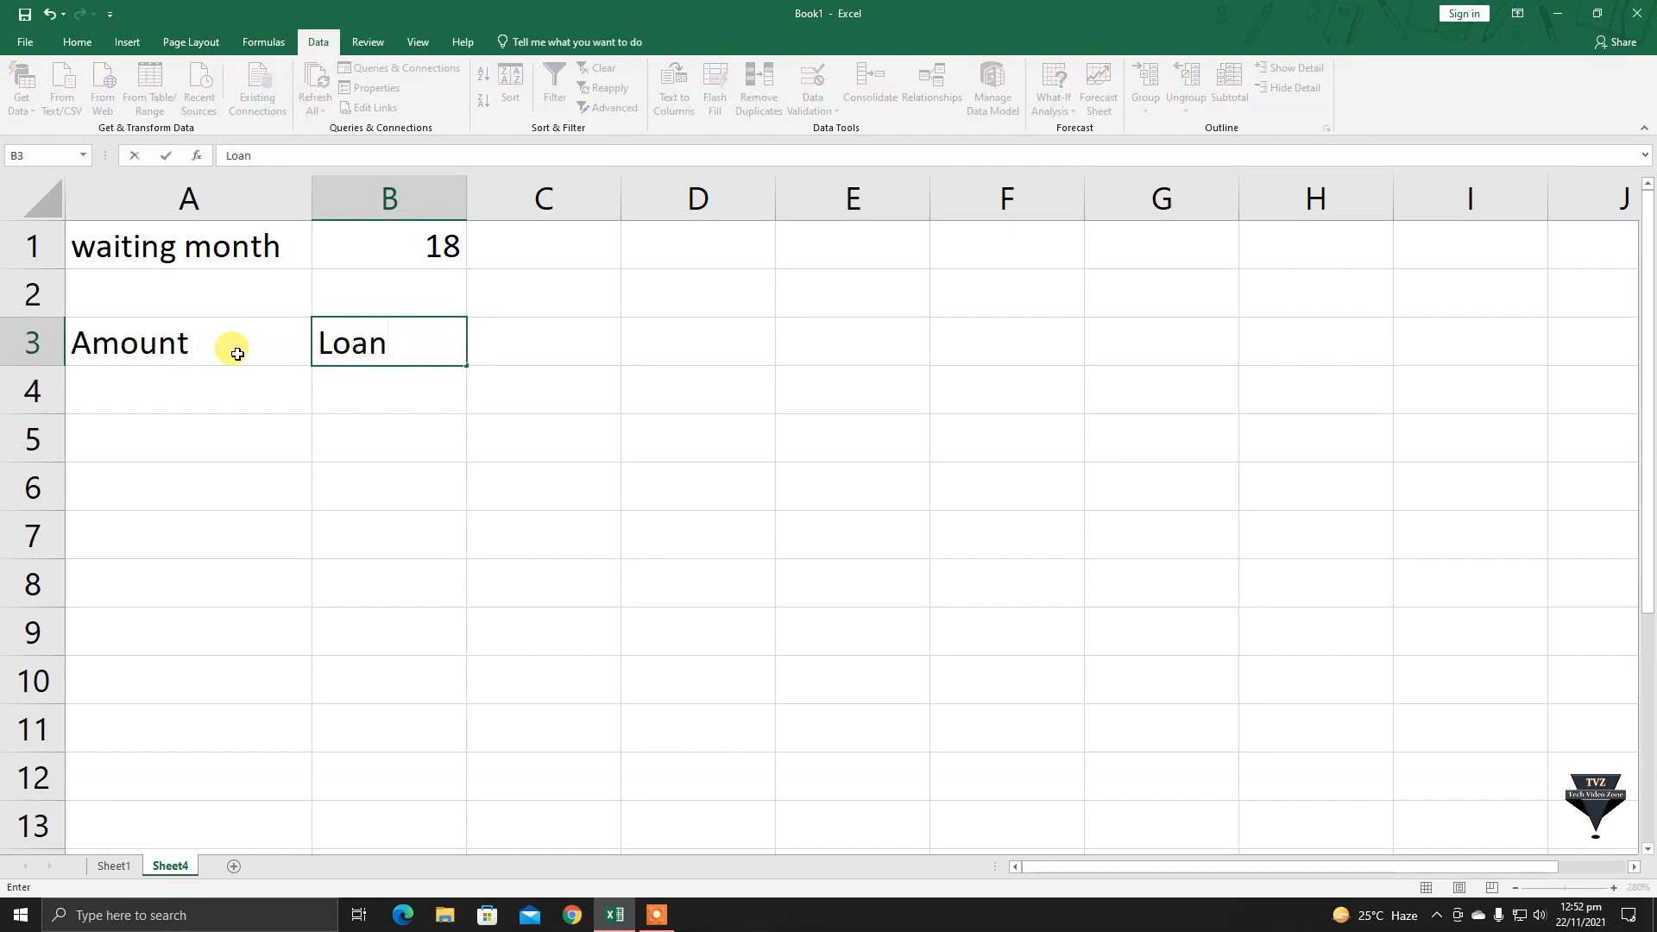
key("Tab")
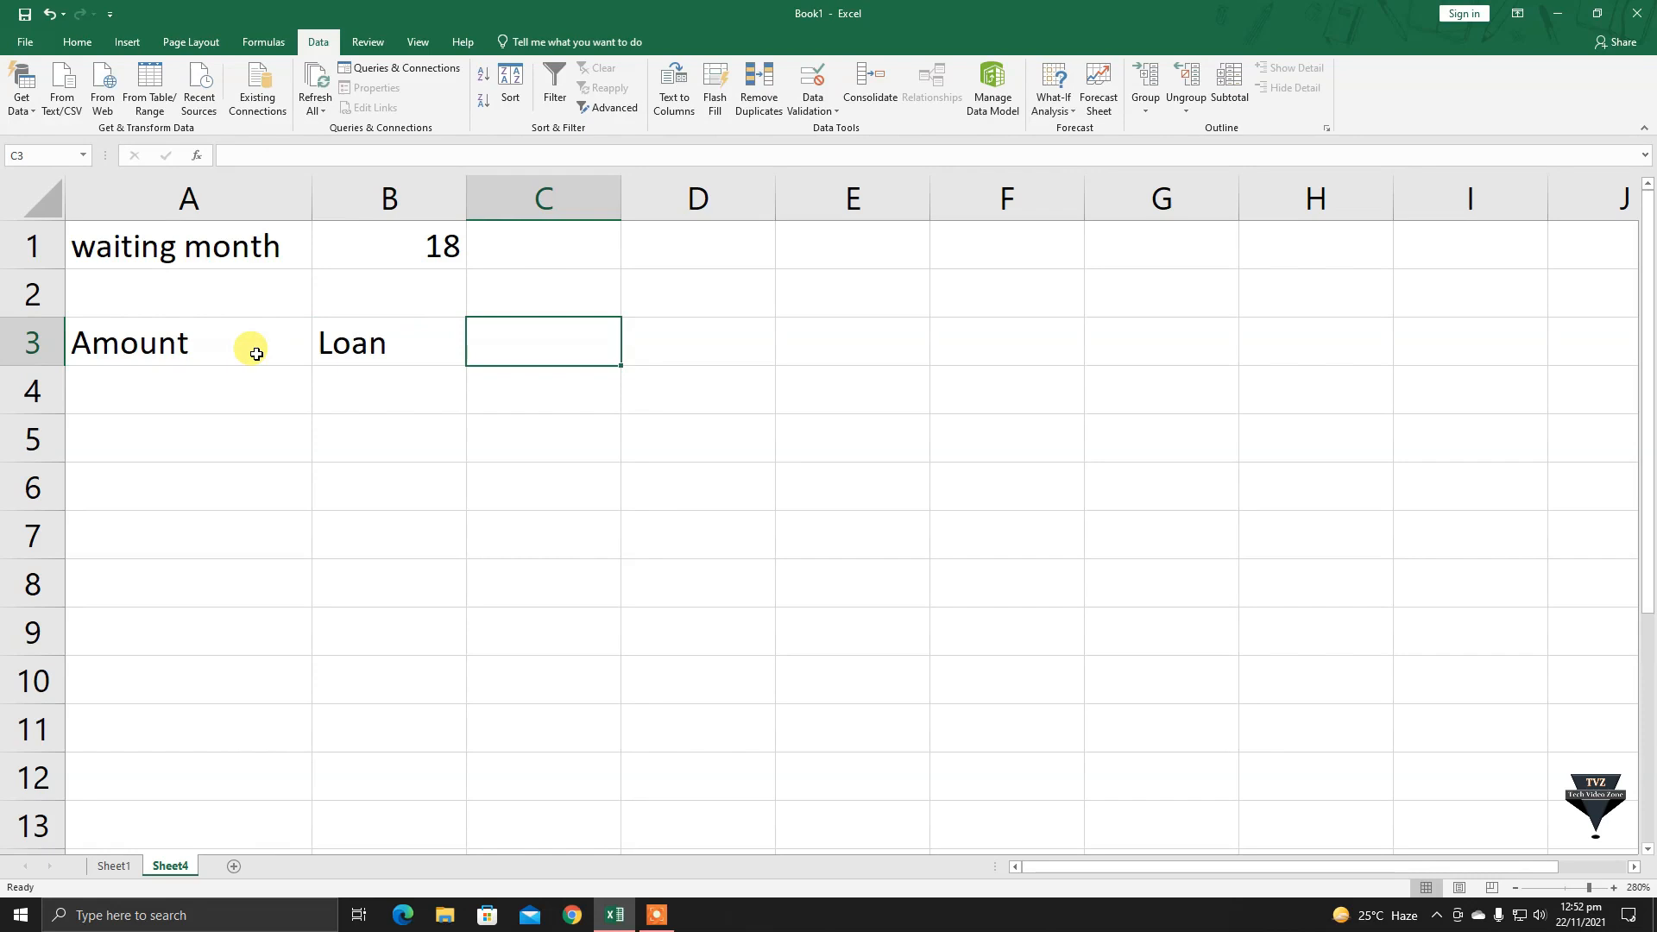
type("saving")
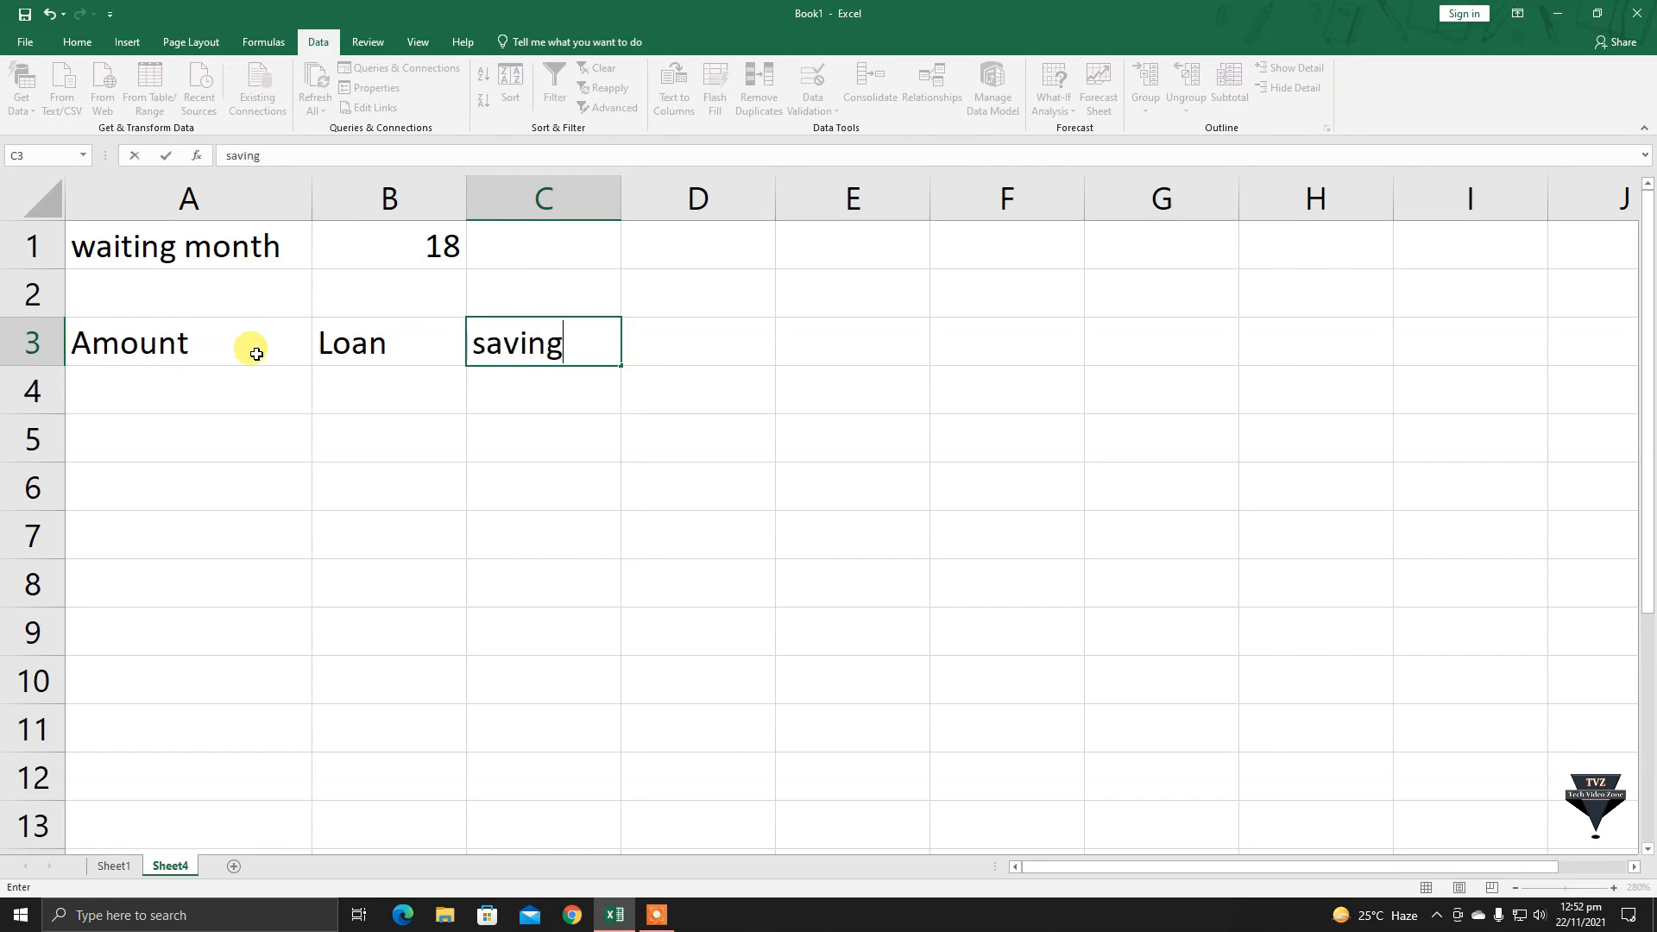
type("/m")
key("Tab")
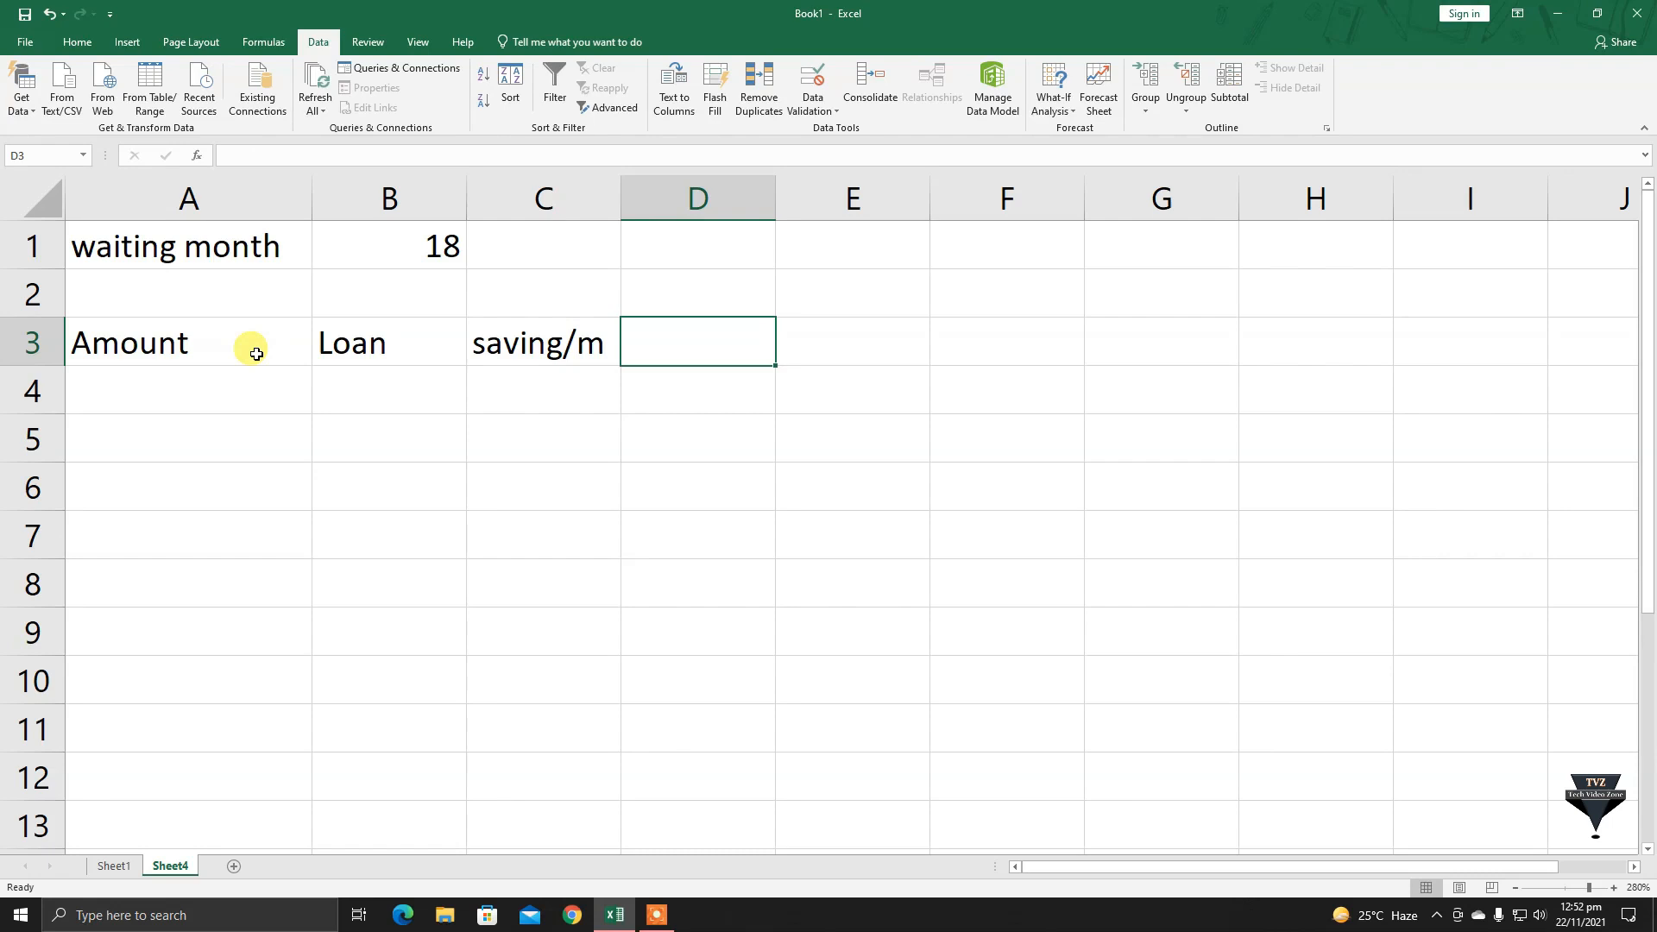
type("Total")
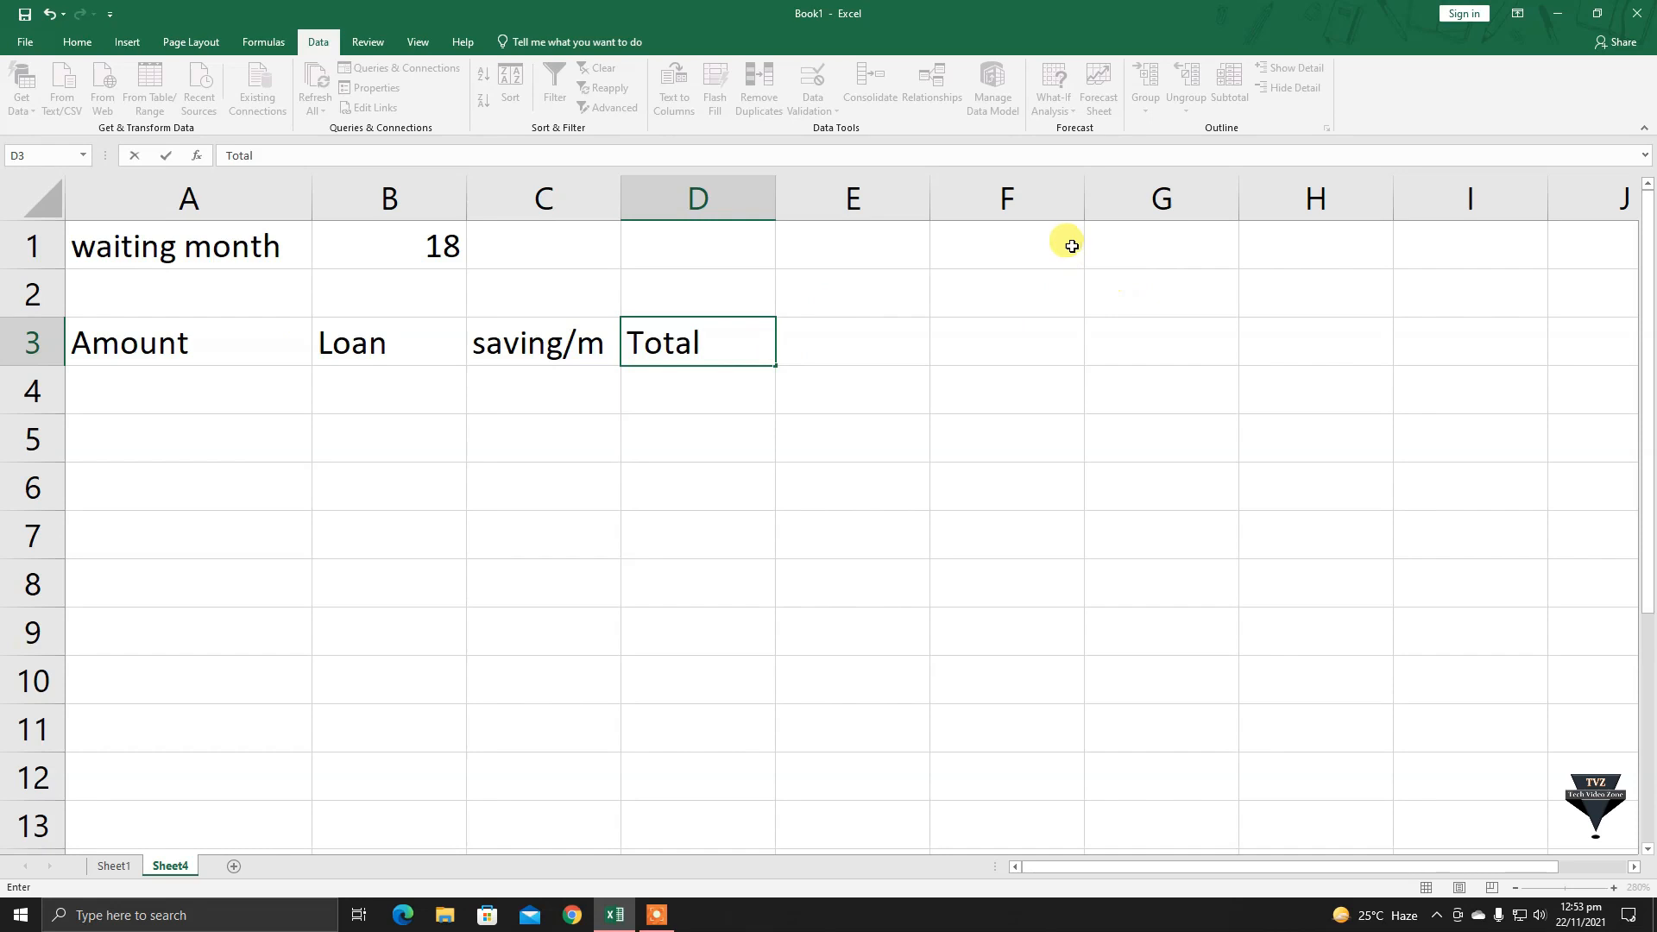
Enter the label Mobile in G1 with 70000 in H1, and Advance in G2 with 10000 in H2.
left_click(1123, 244)
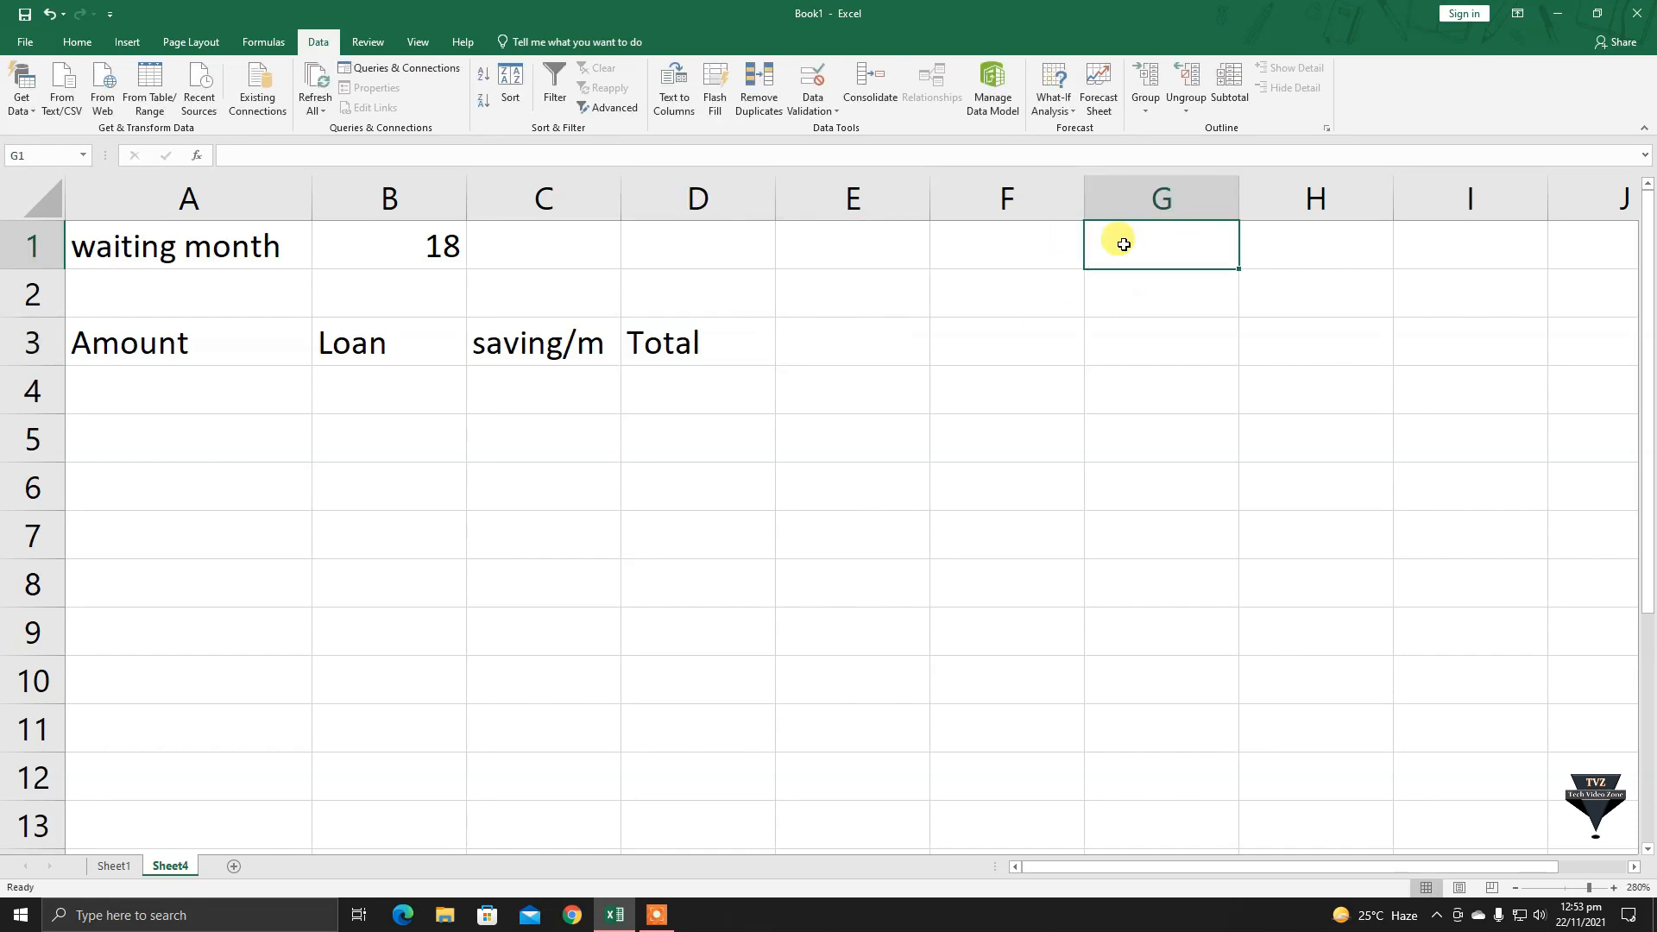
type("Mobile")
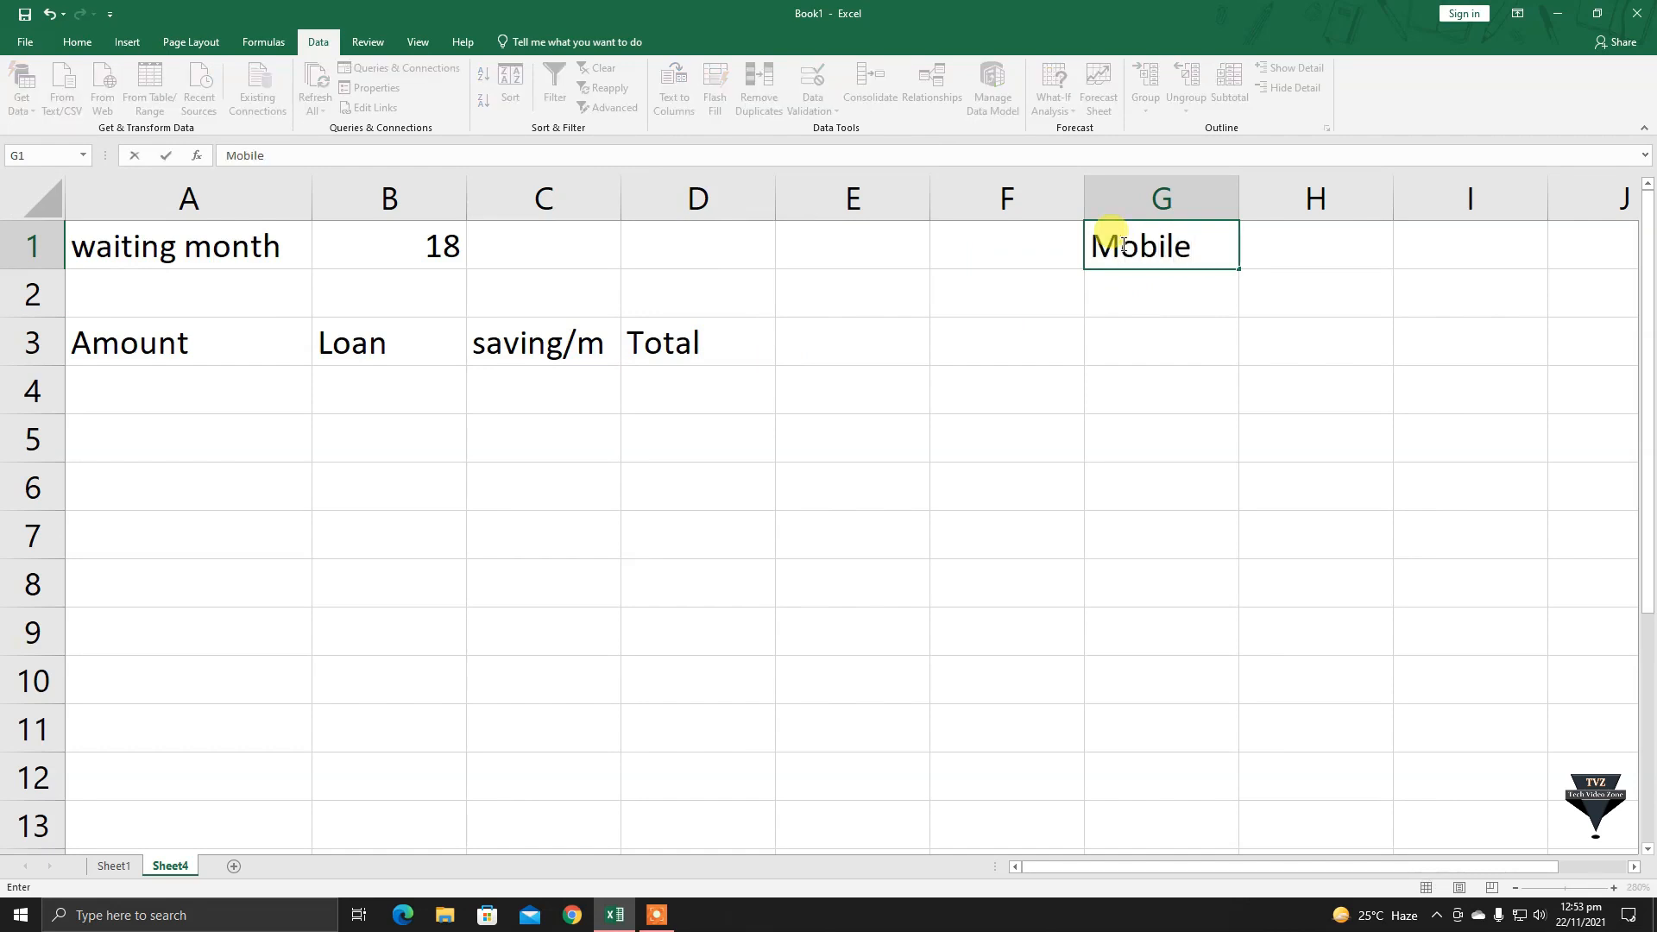
key("Tab")
type("70000")
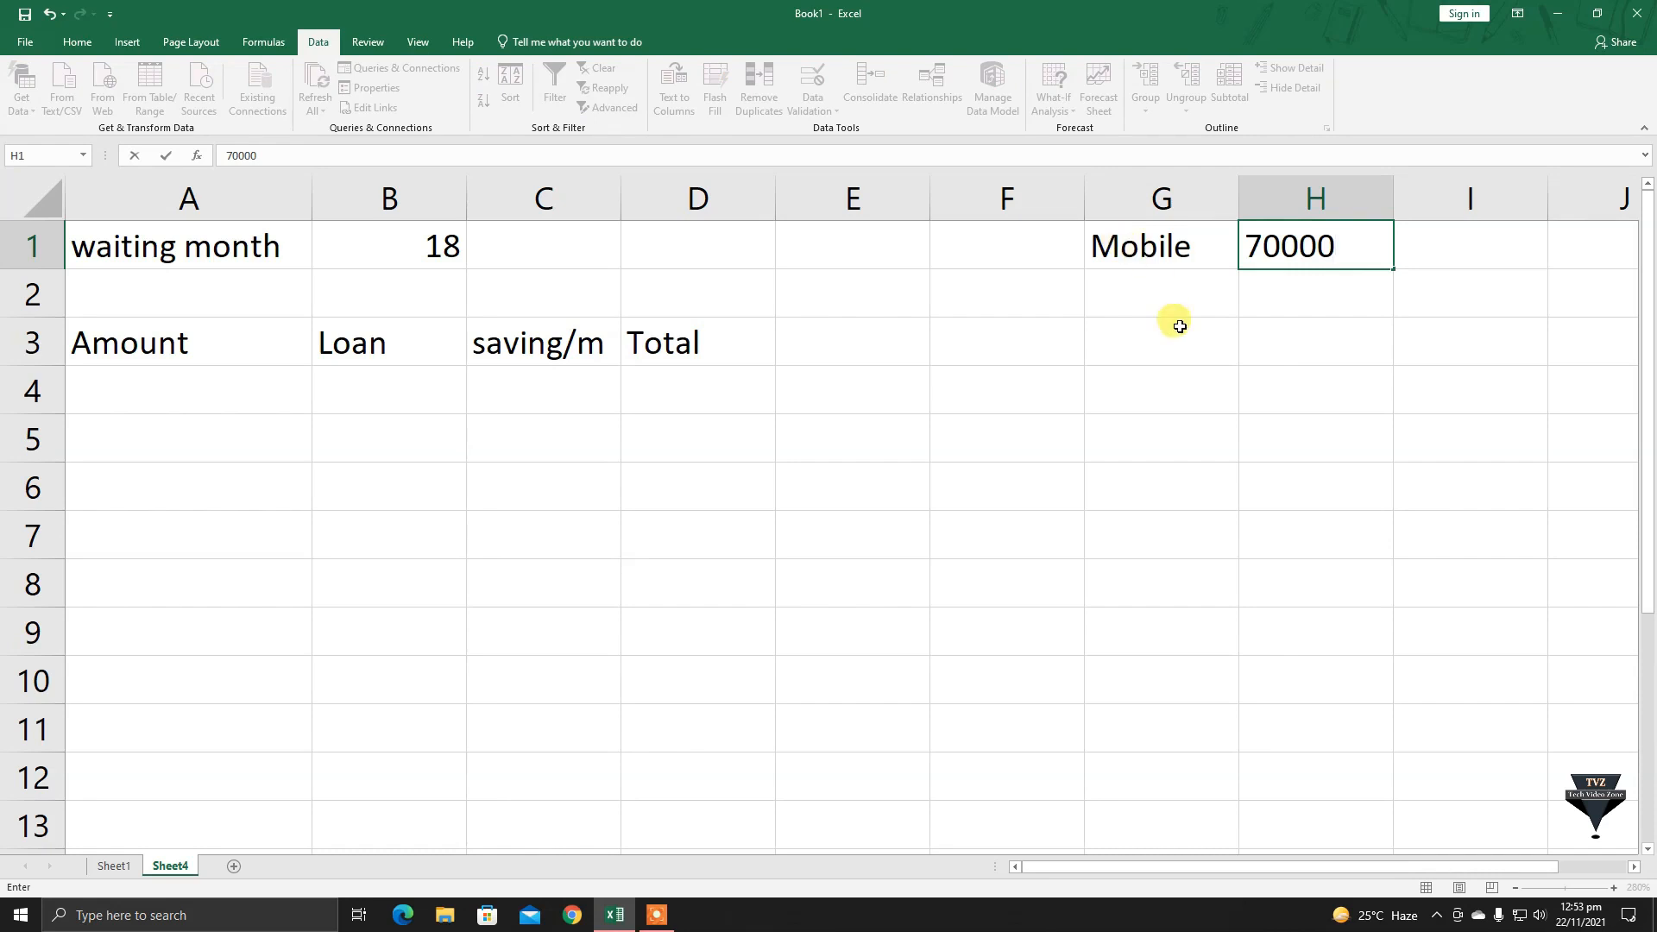
left_click(1186, 294)
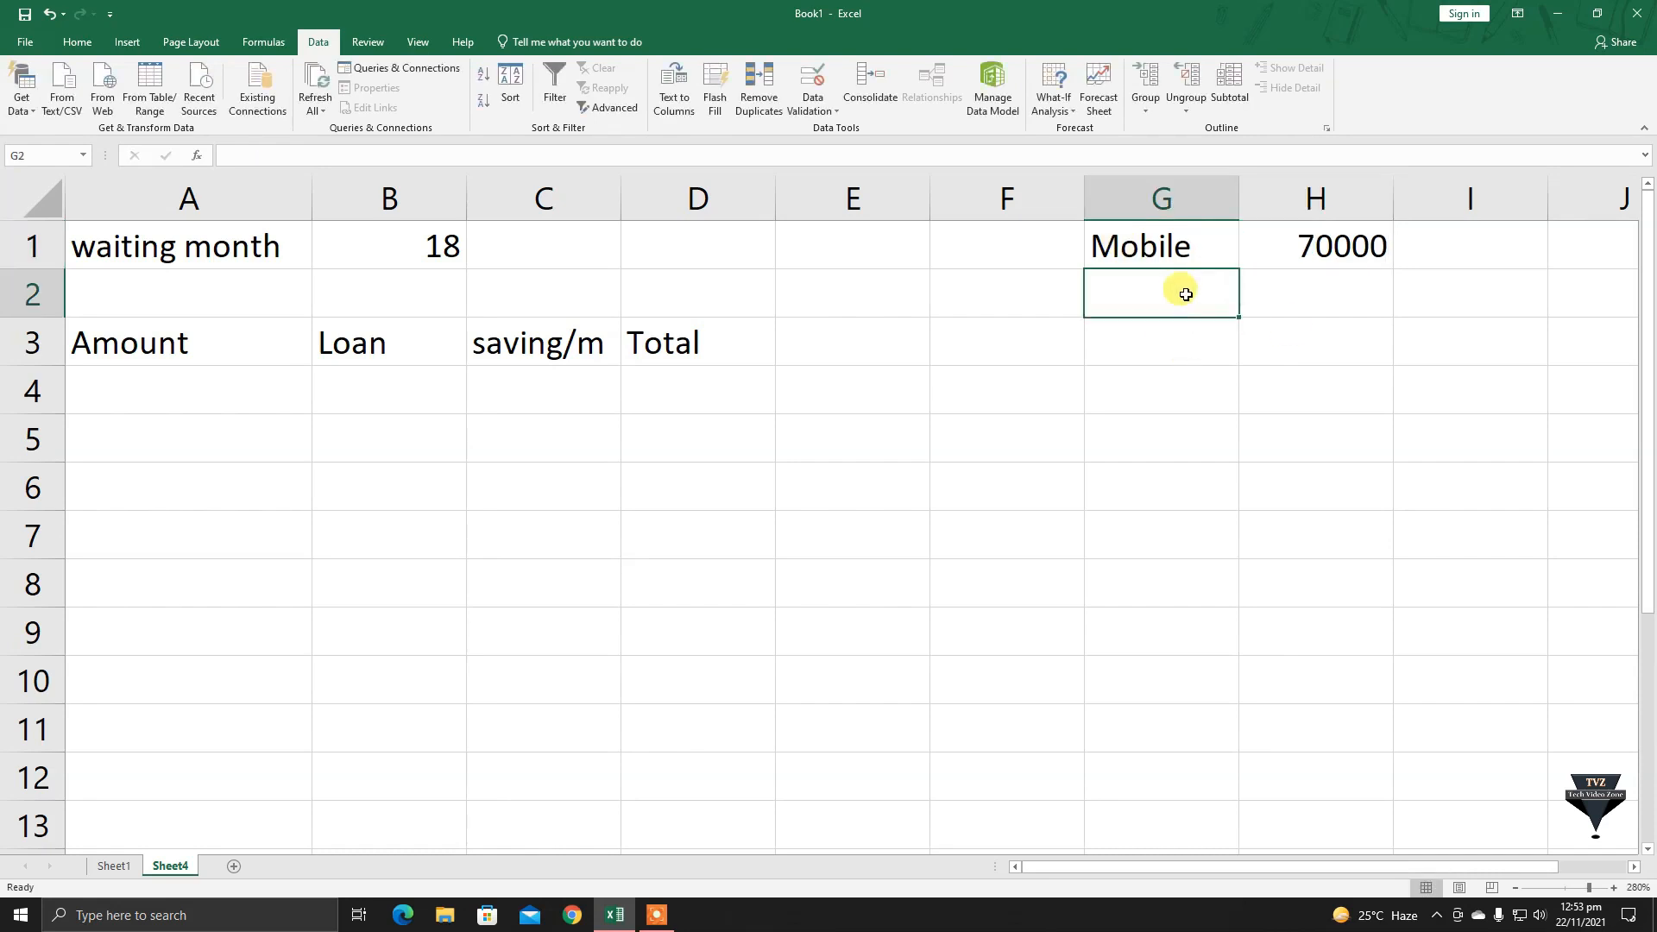
type("Adva")
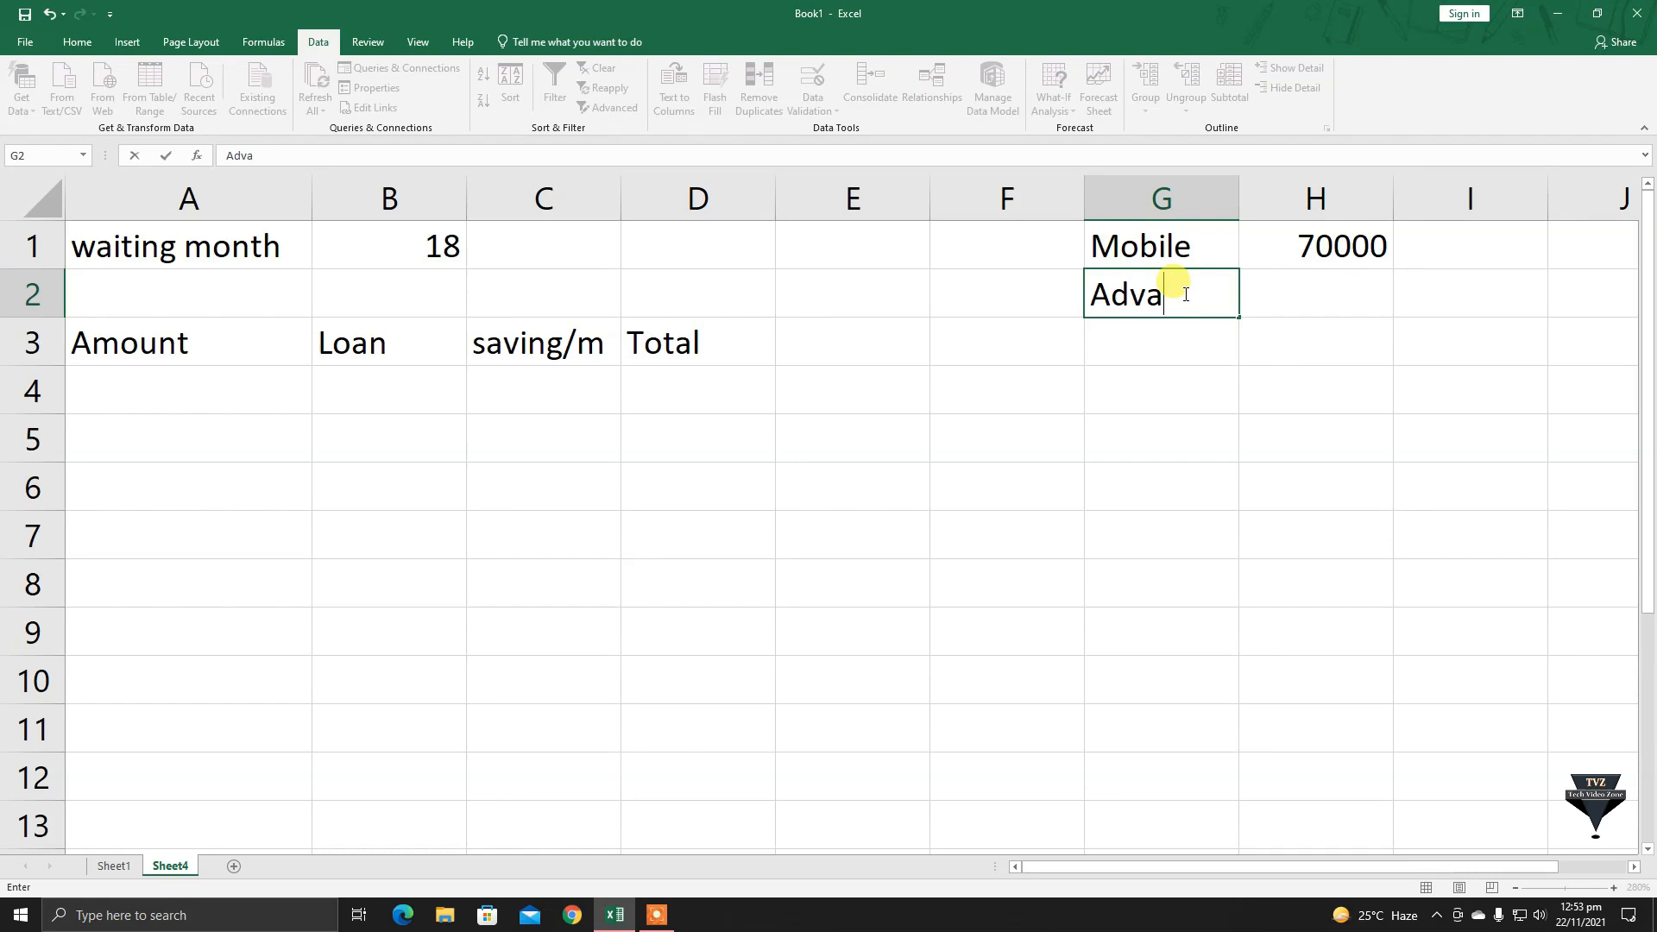
type("nce")
left_click(1279, 299)
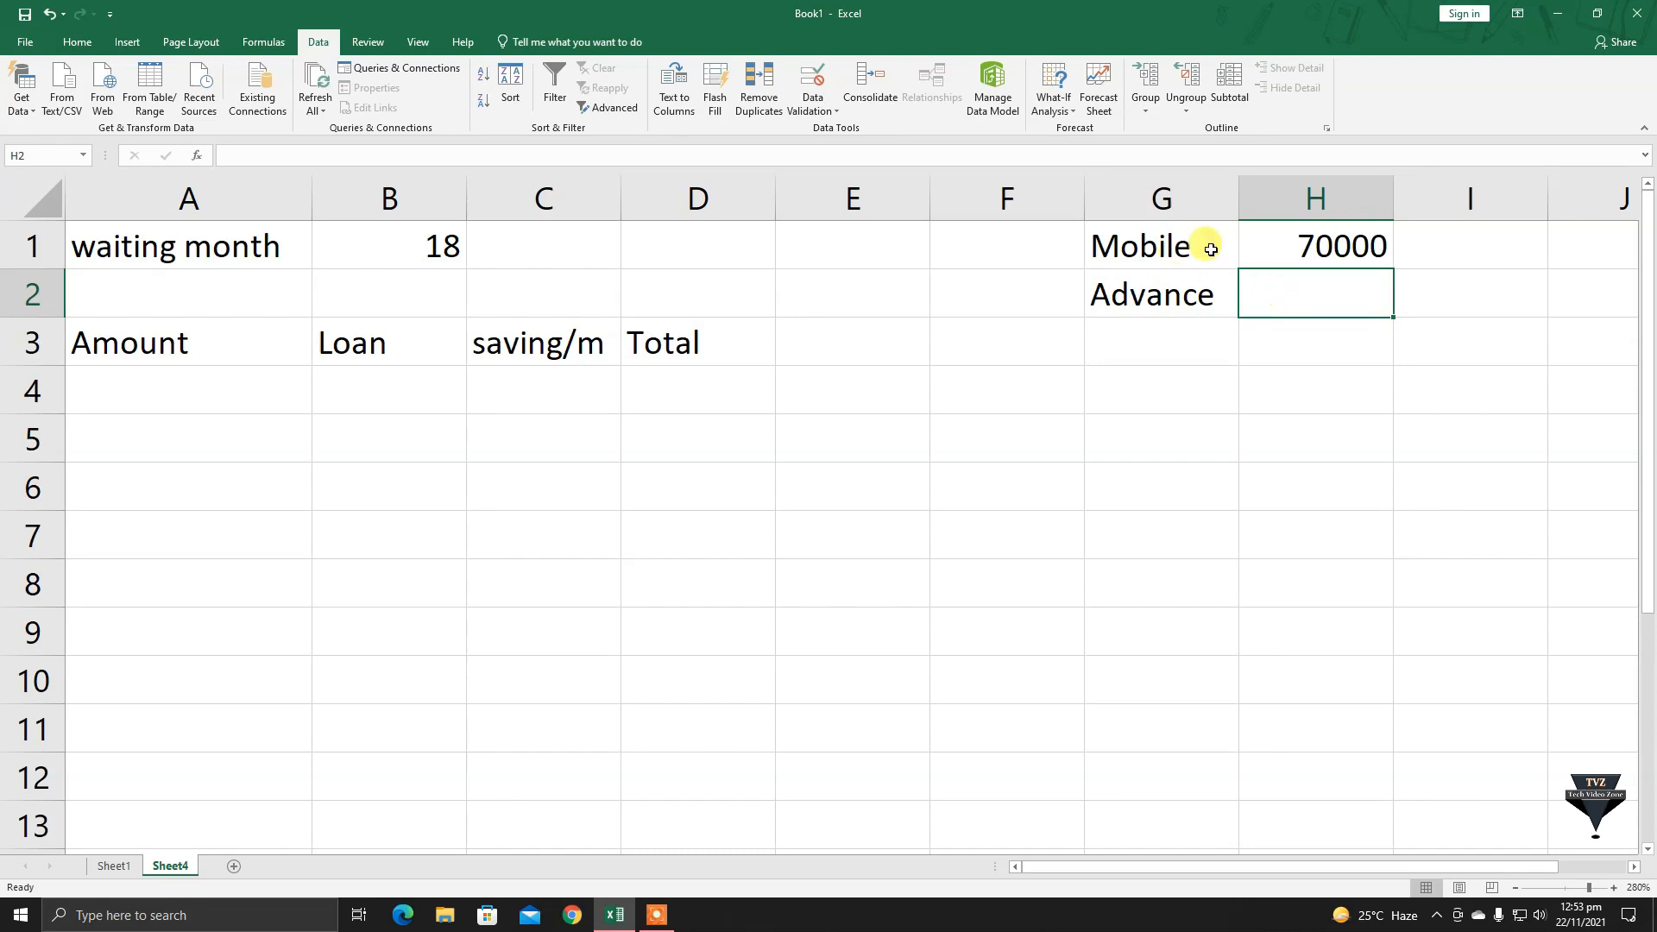
type("10000")
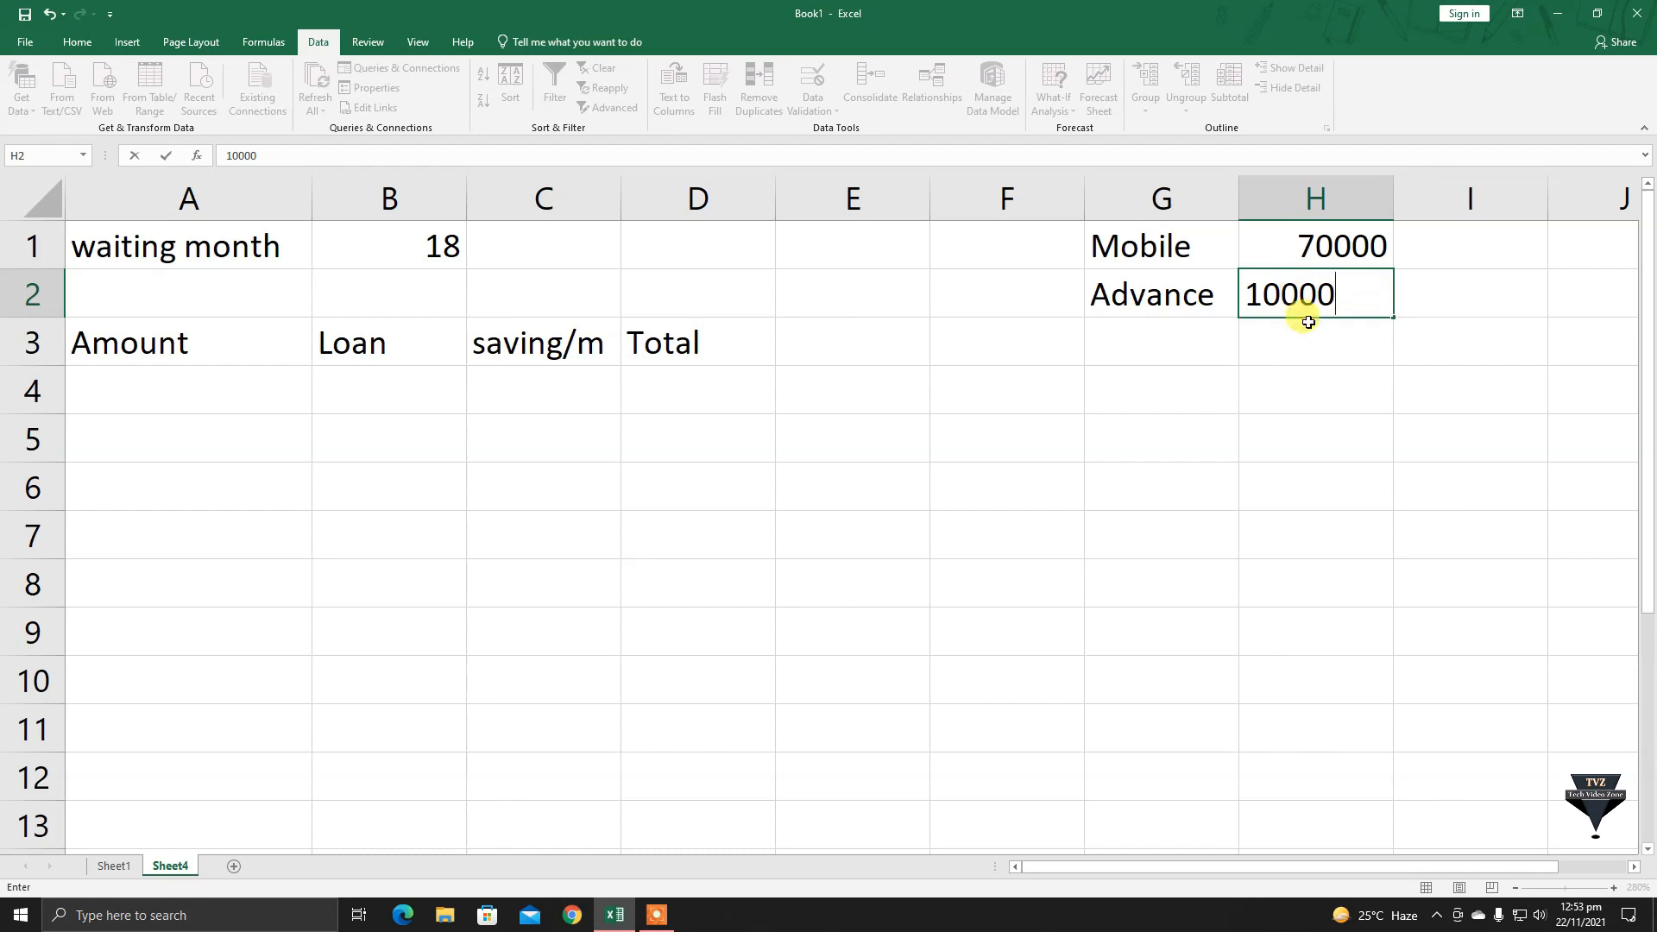
key("Return")
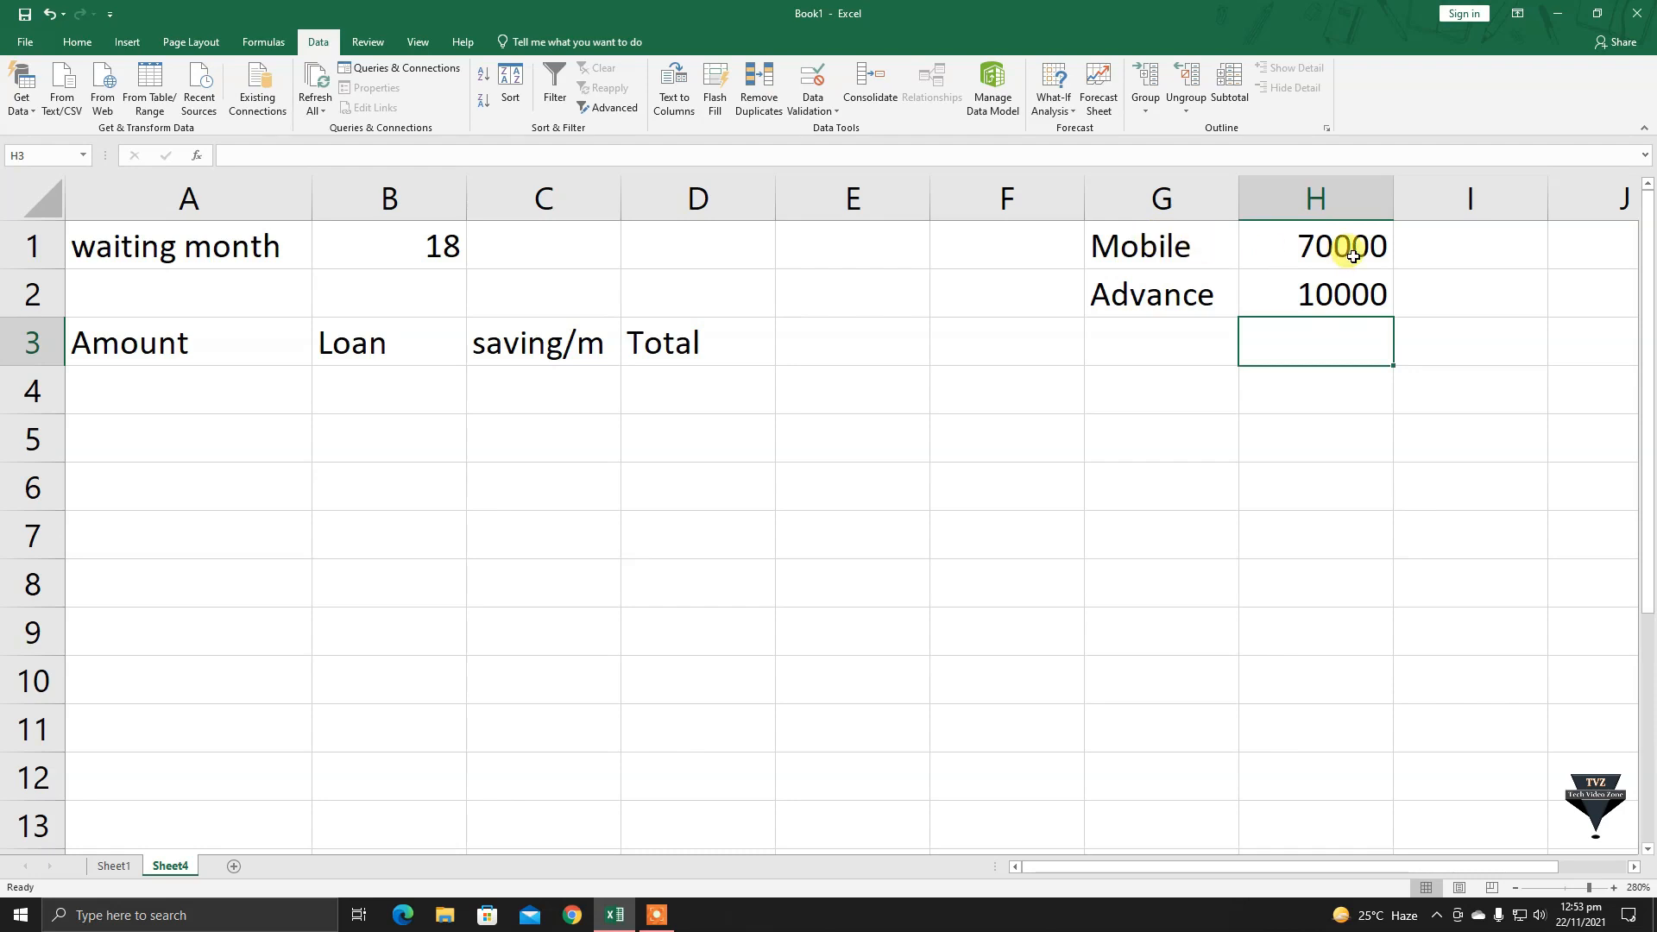
left_click(1193, 296)
left_click(1324, 293)
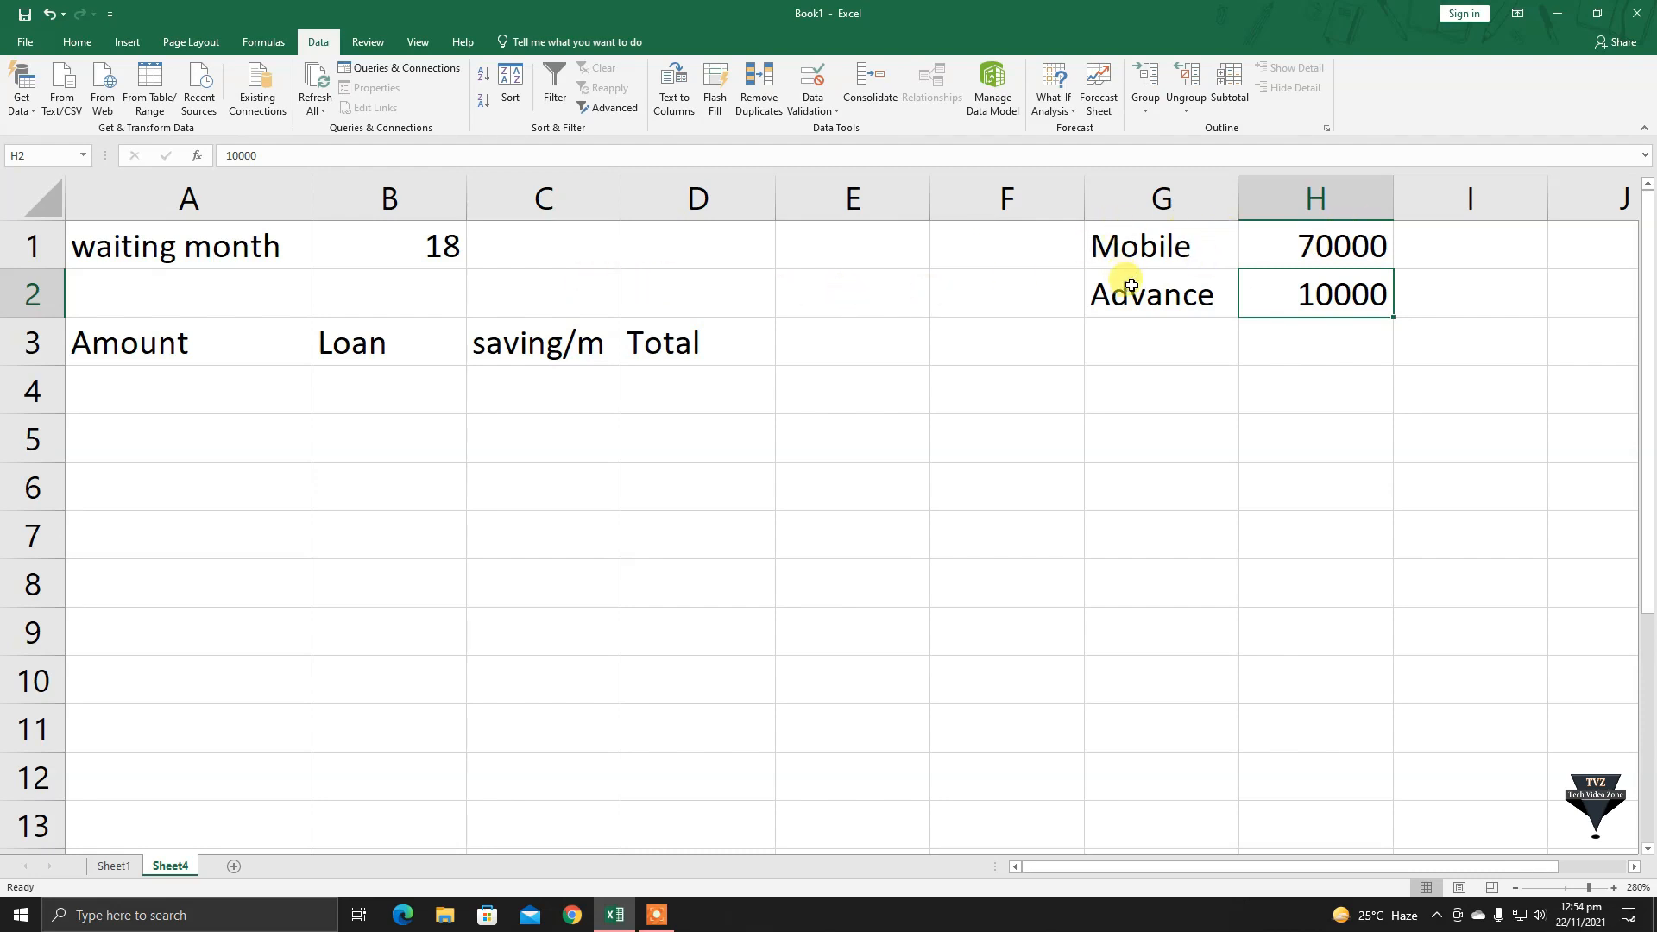
Enter the label Balance in G3 with 60000 in H3.
left_click(1113, 330)
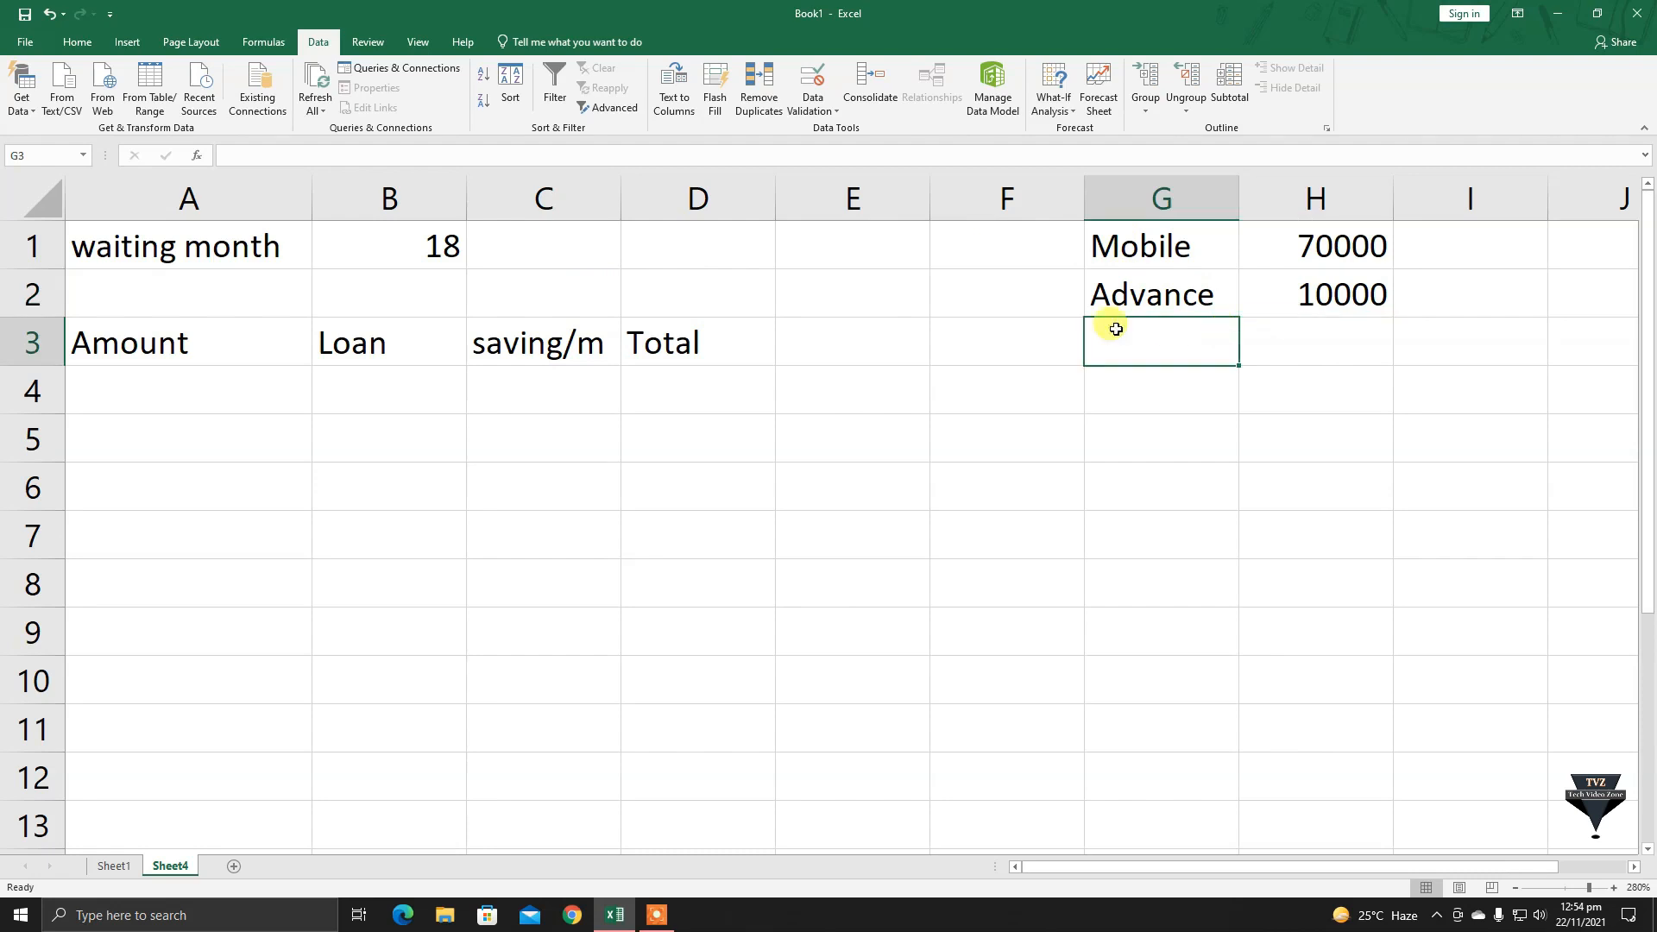
type("Balance")
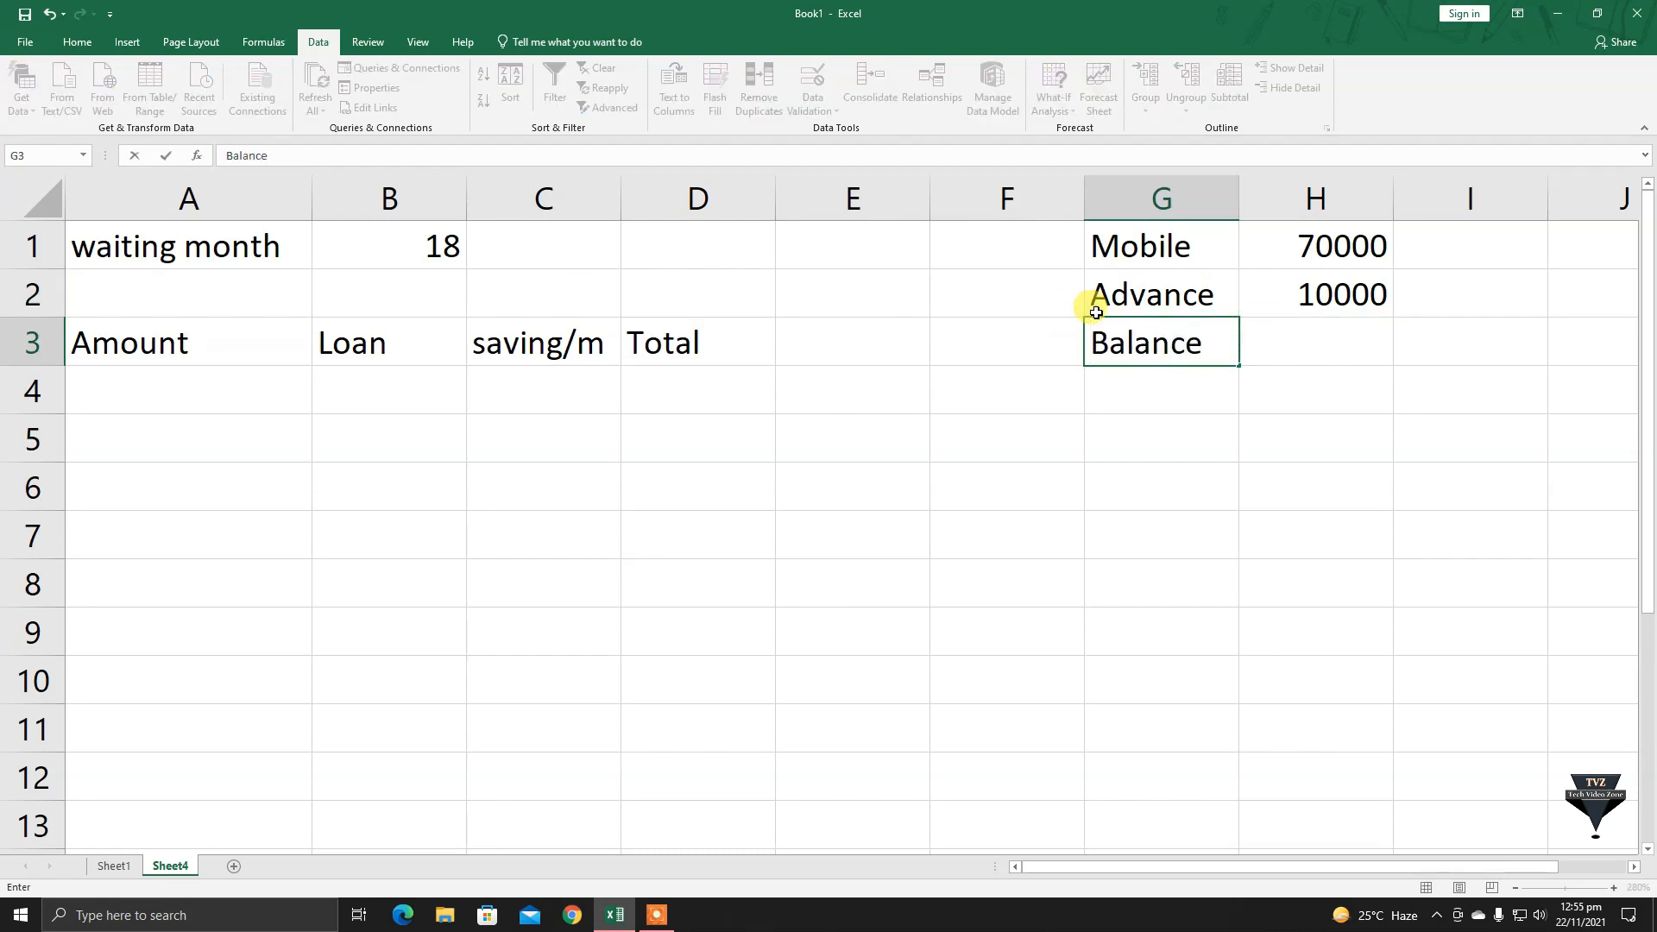
key("Tab")
type("60")
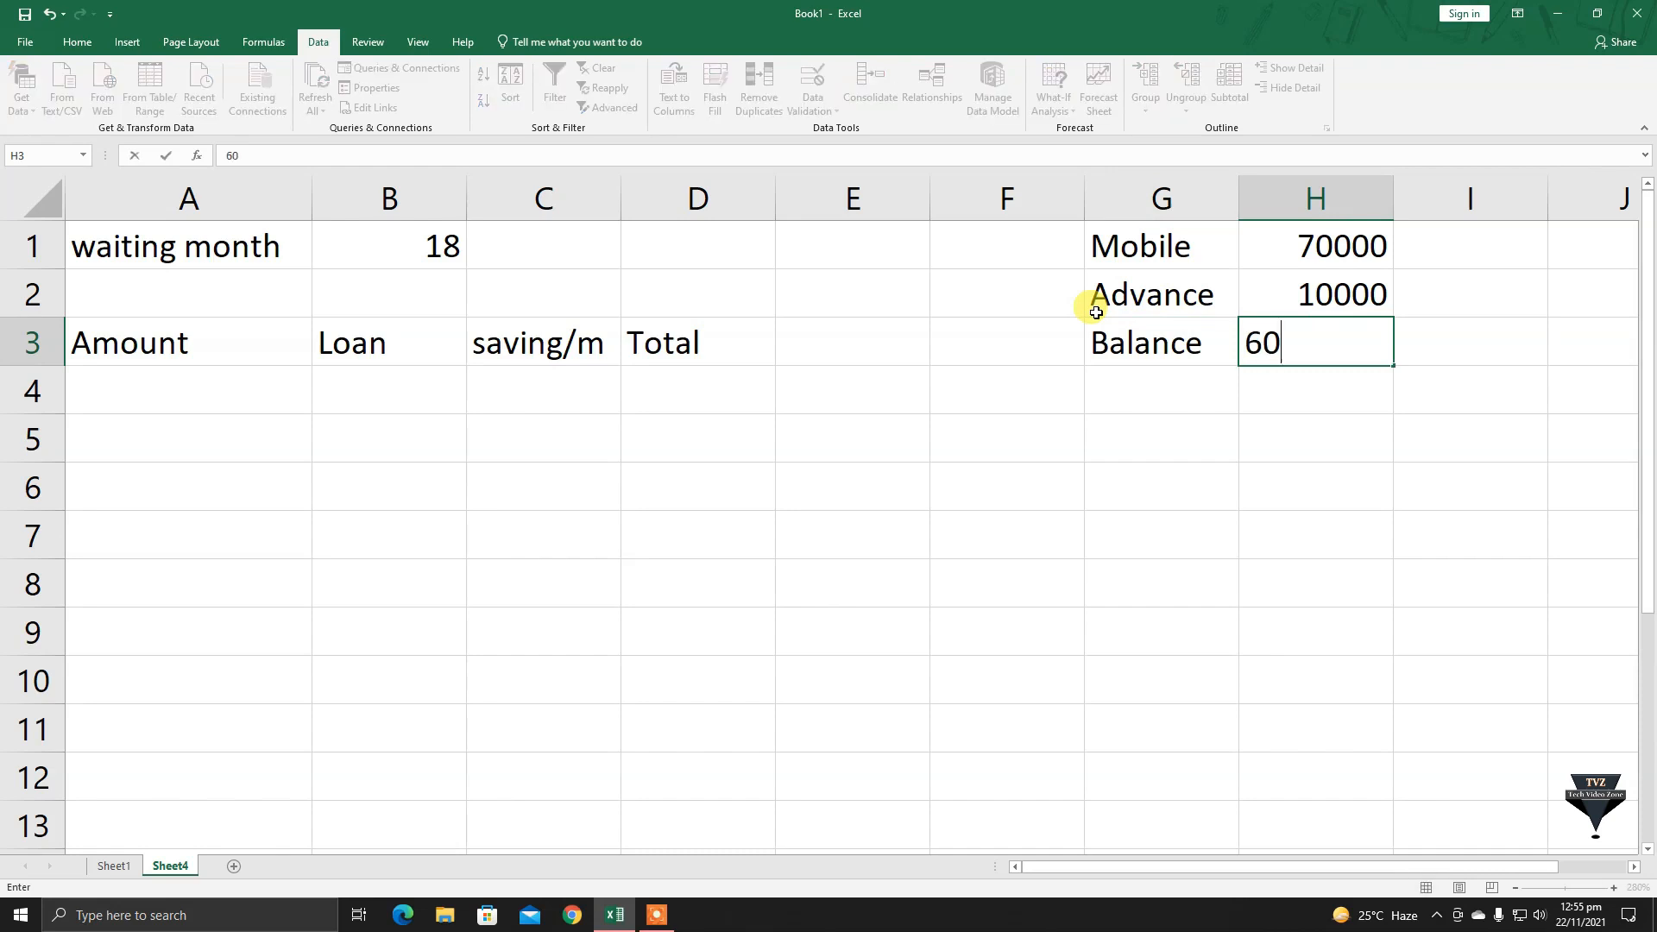
type("000")
key("Return")
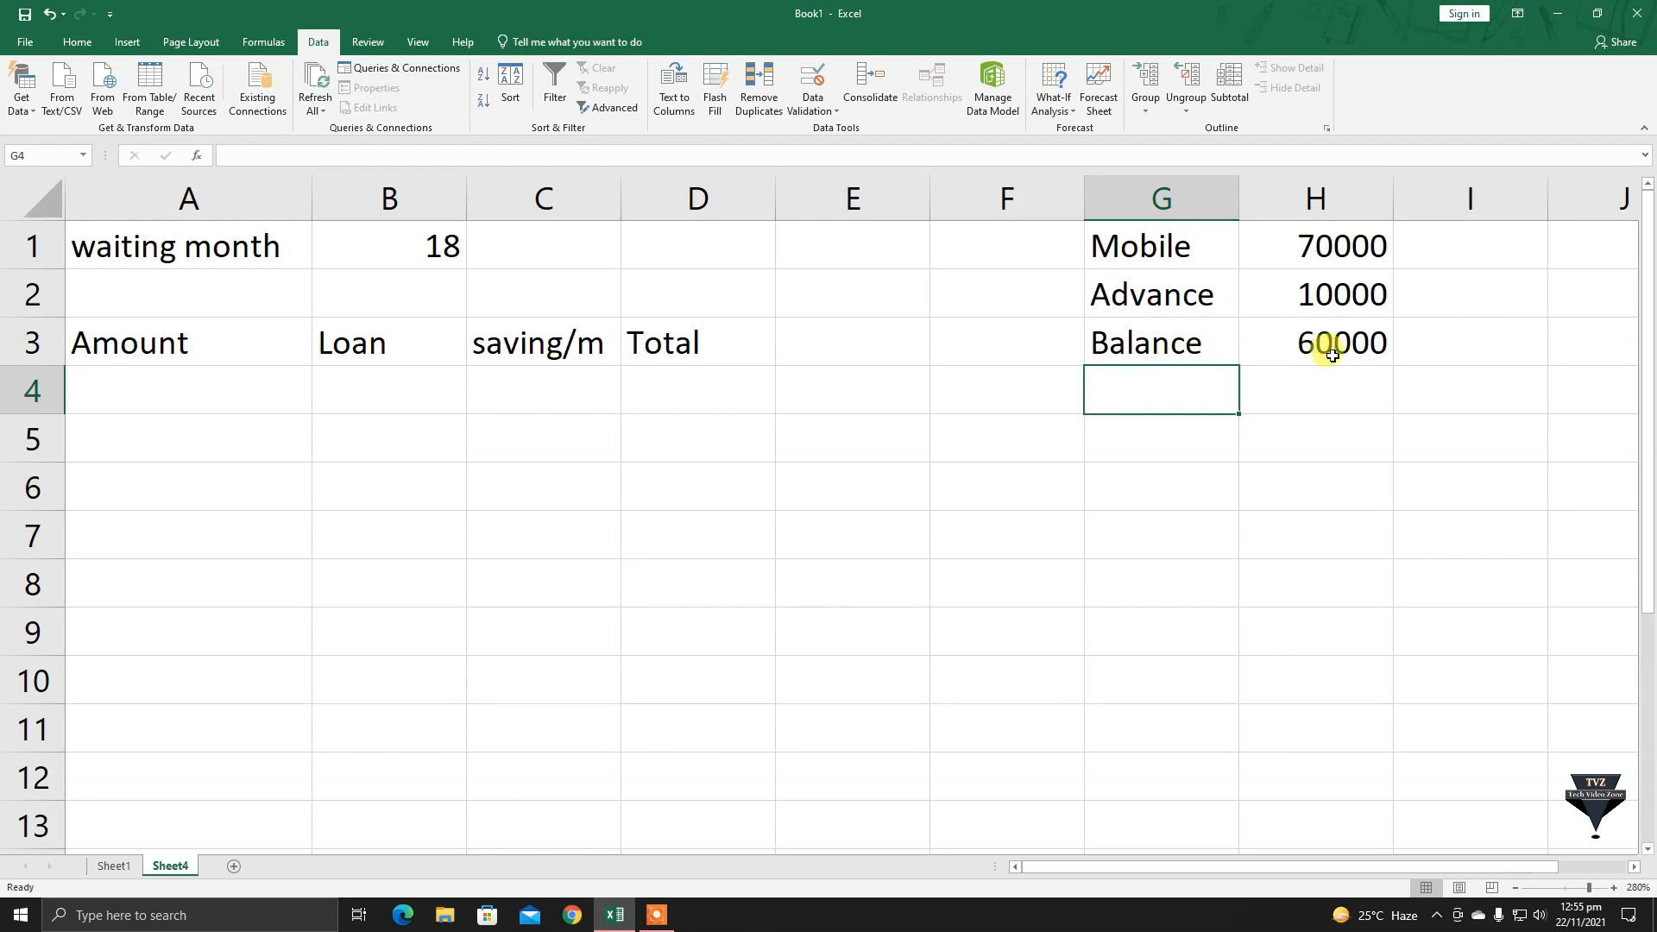
left_click(1330, 352)
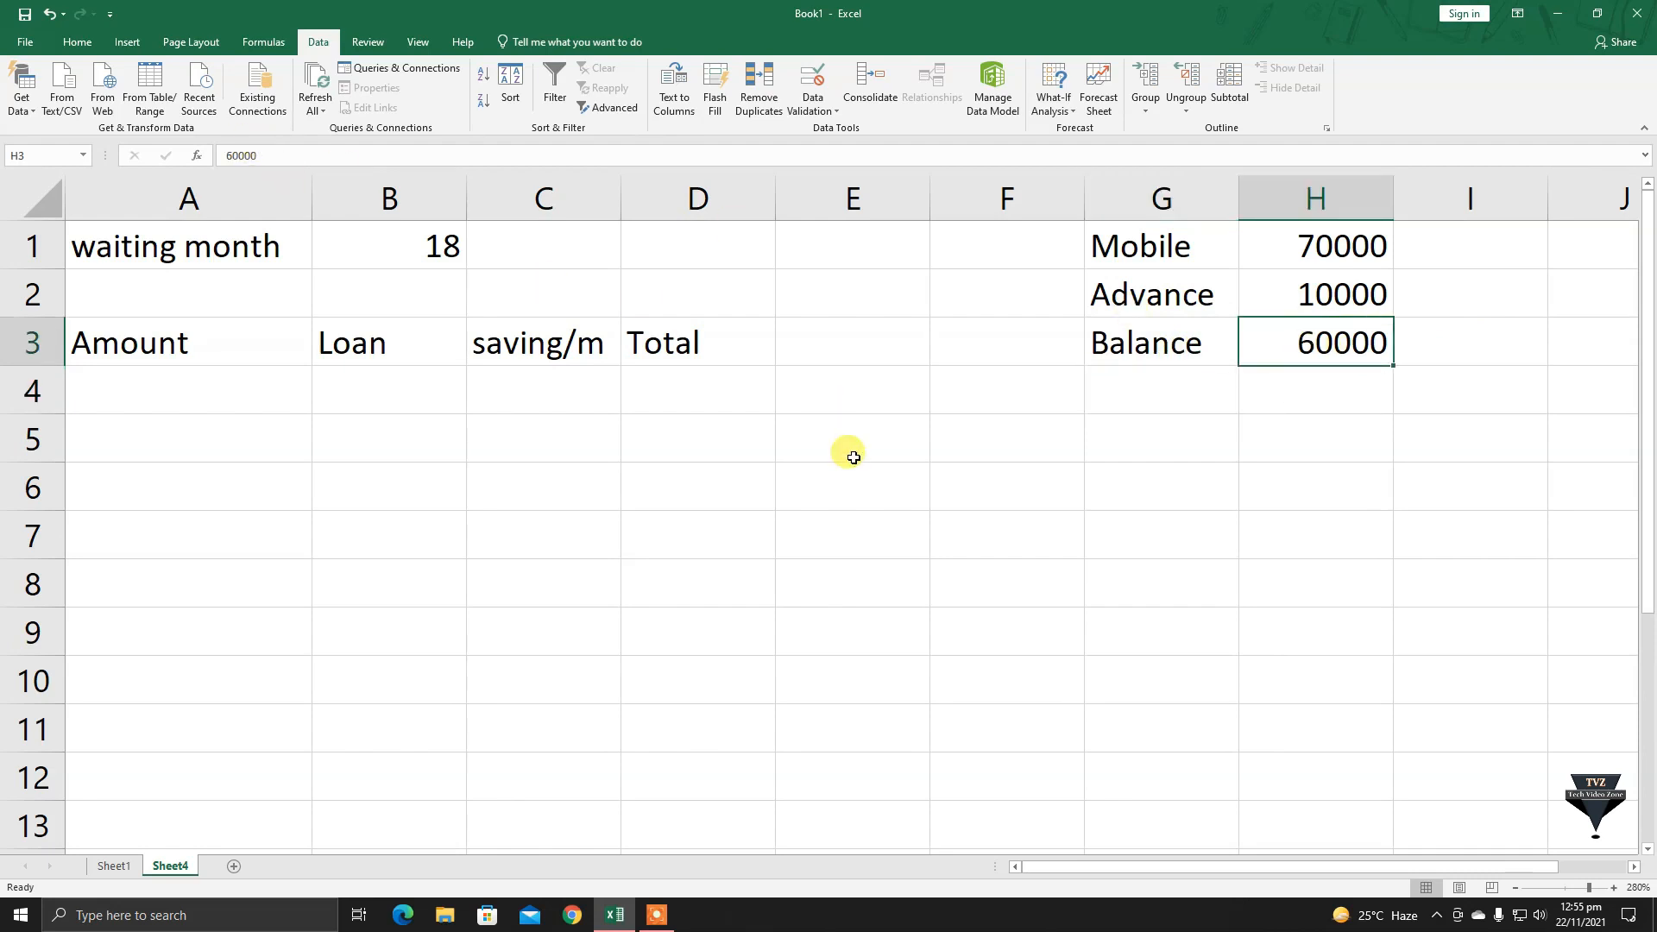
Fill in row 4 of the savings table with 6000 under Amount and 4000 under Loan.
left_click(230, 369)
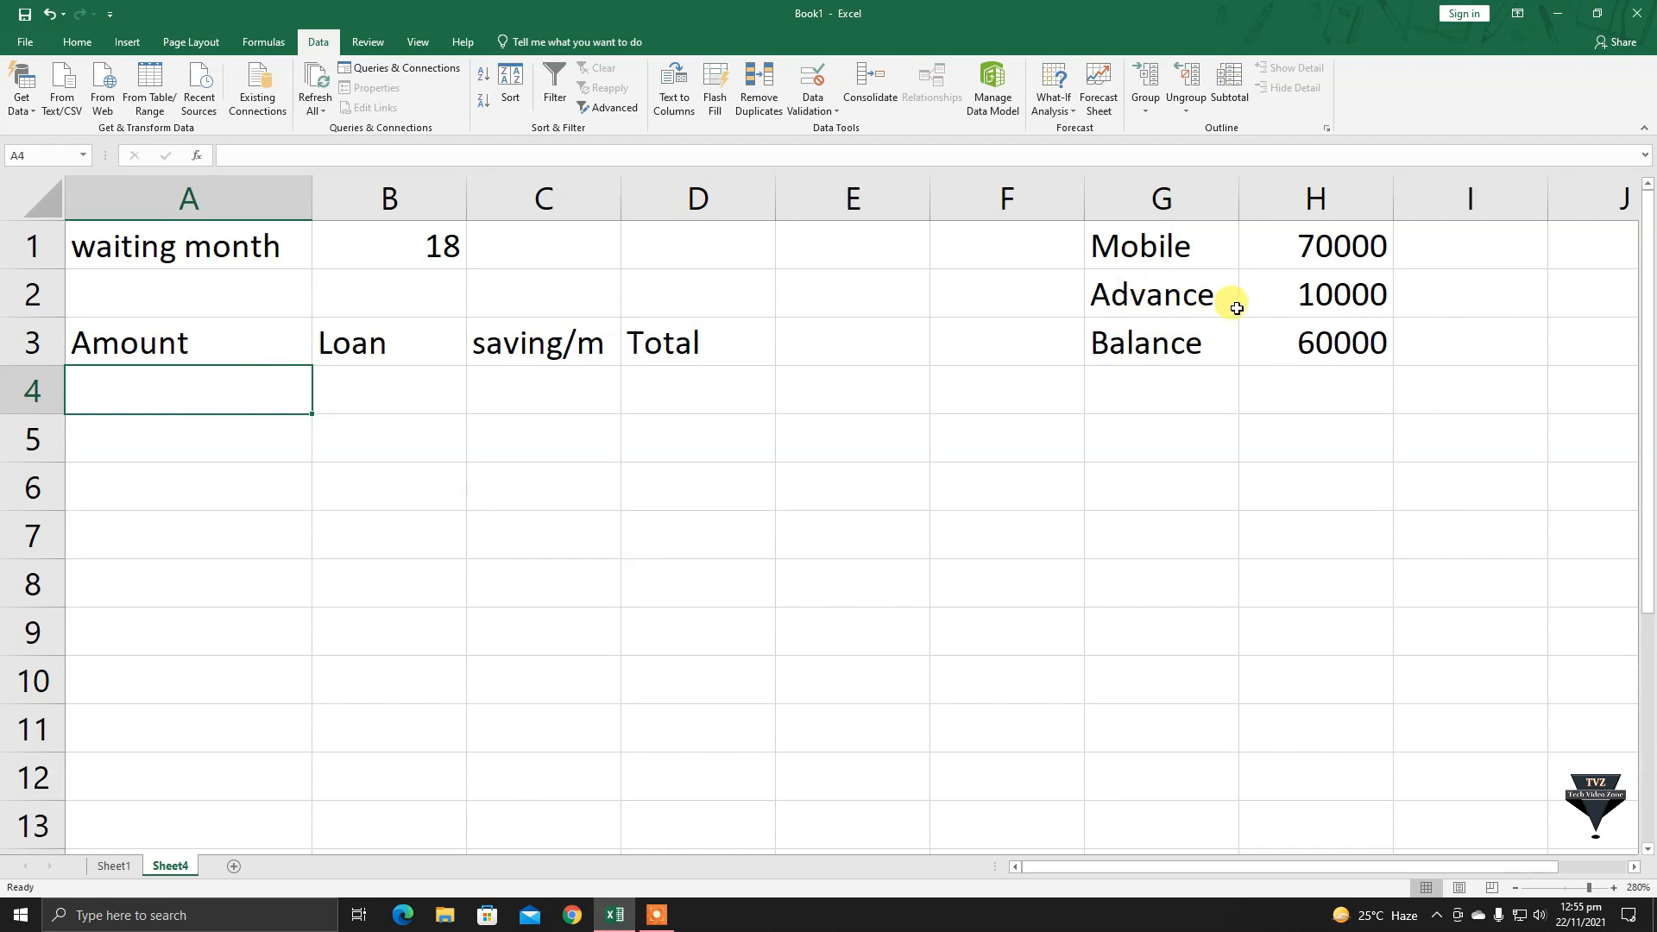
type("6000")
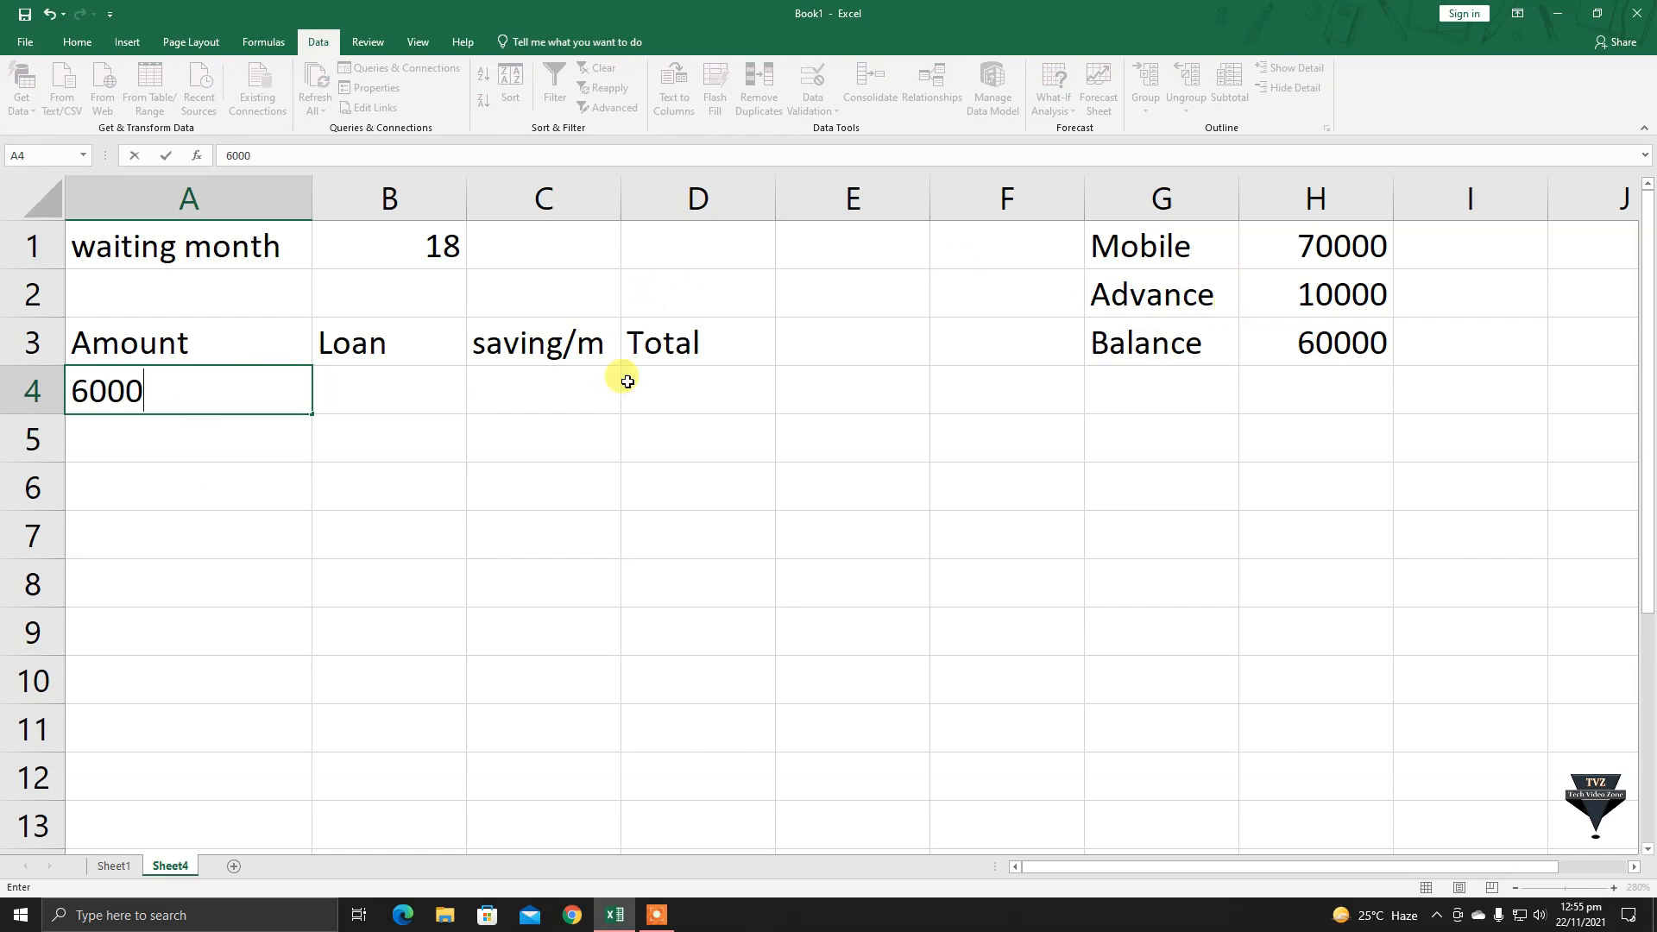
left_click(396, 392)
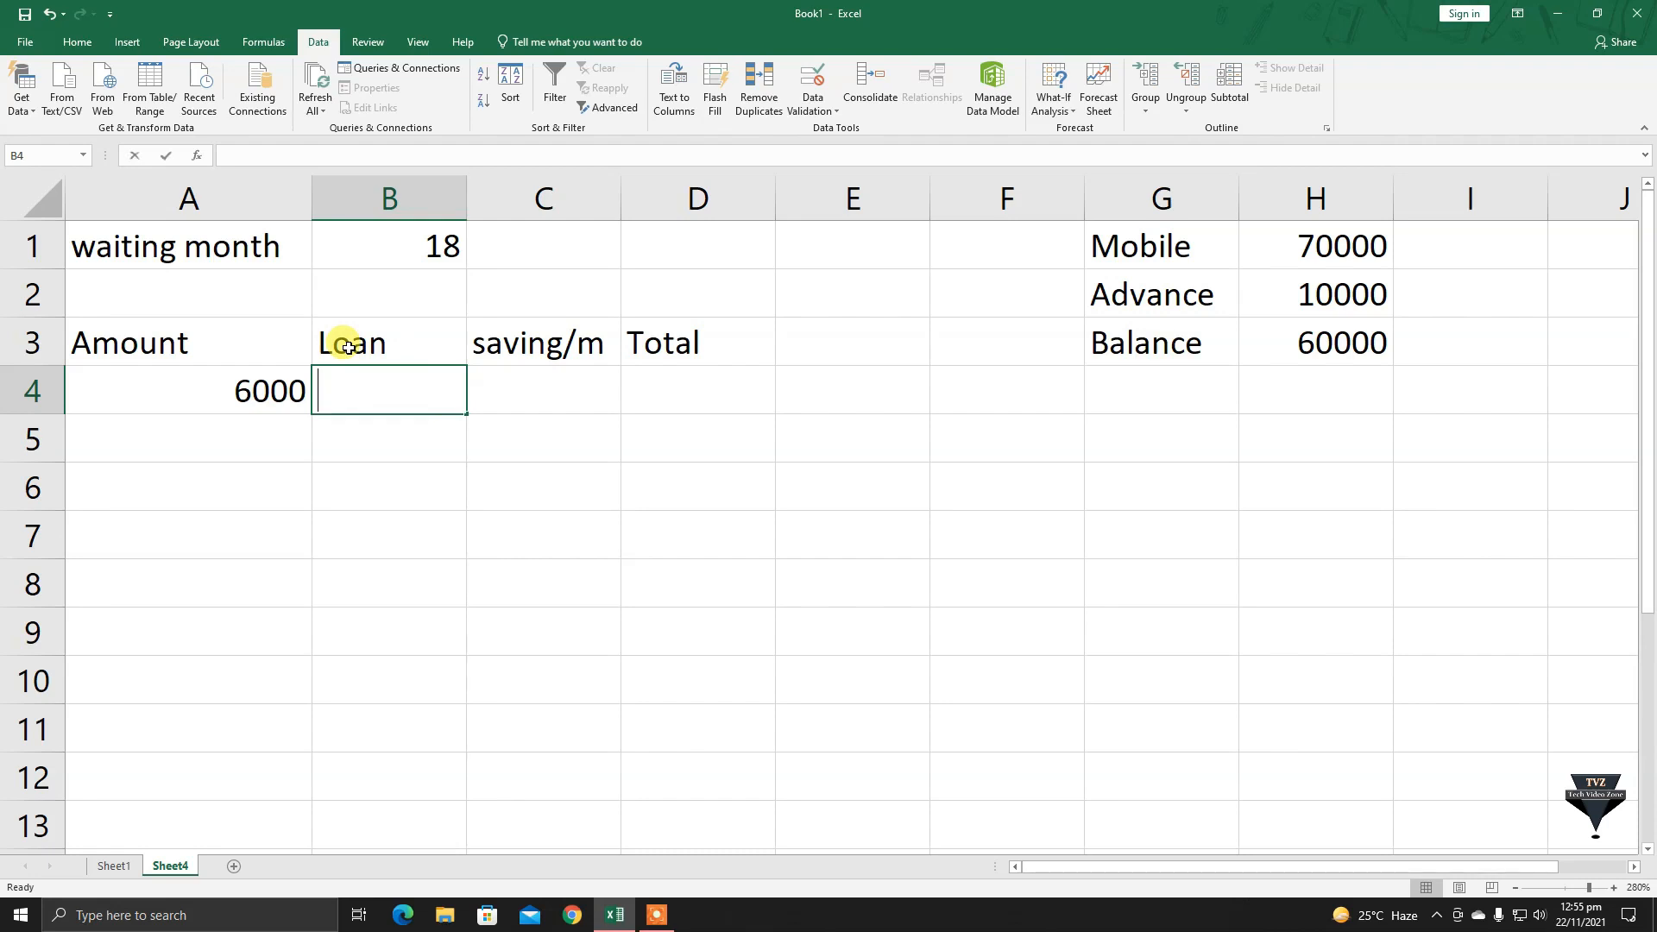
type("4000")
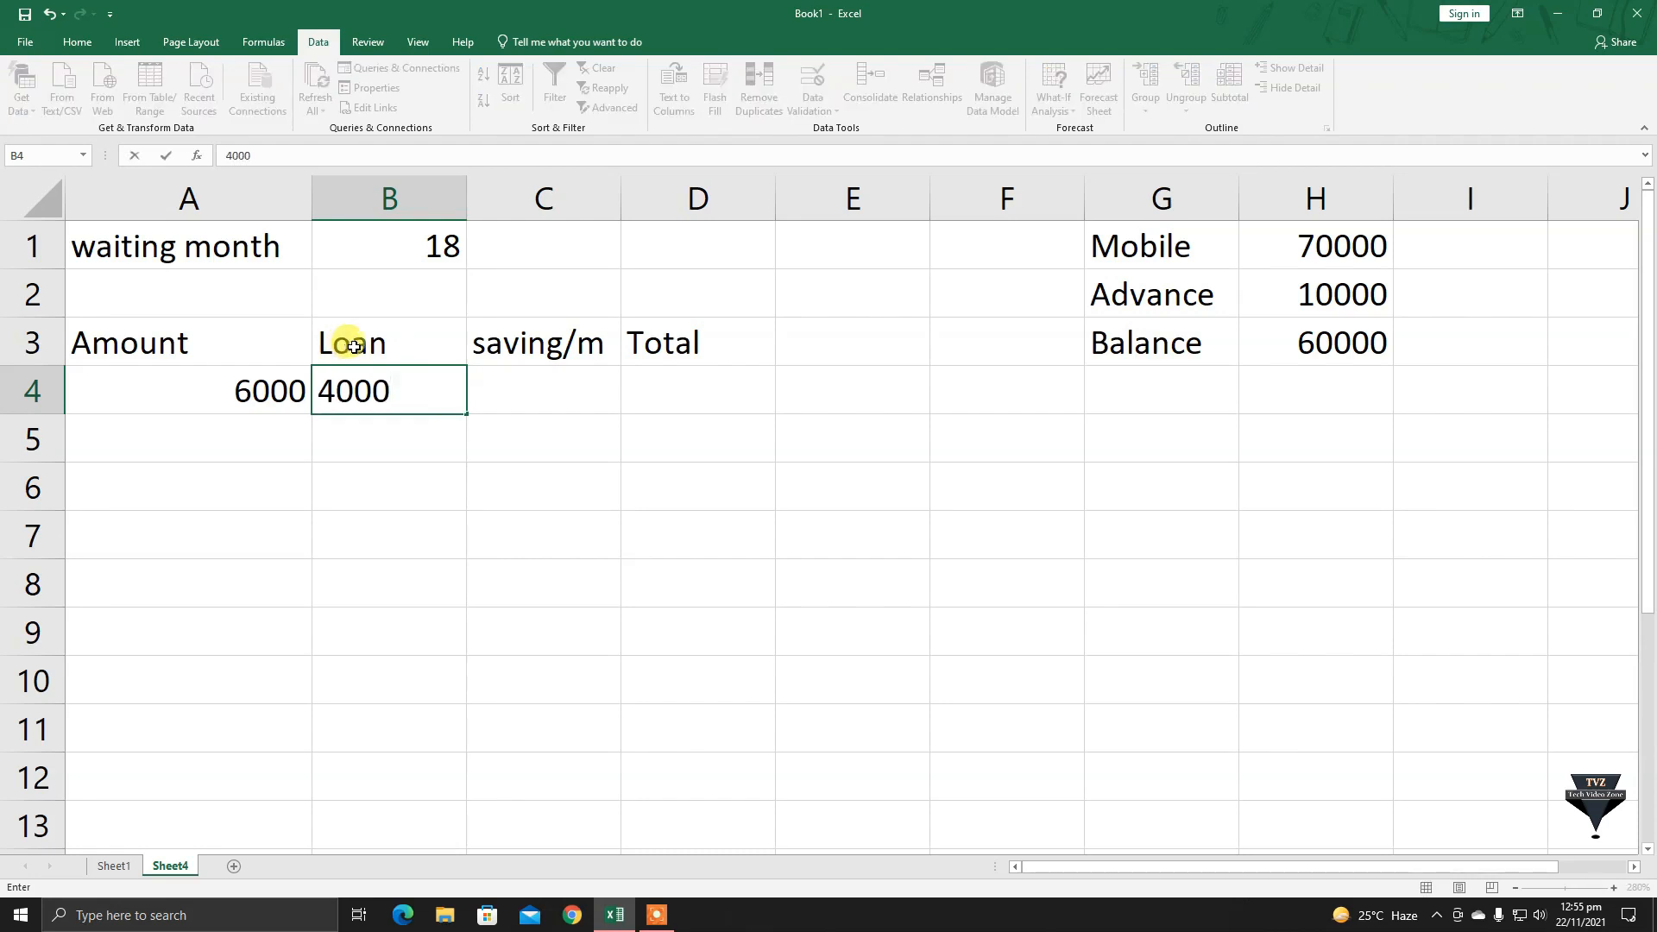
left_click(485, 389)
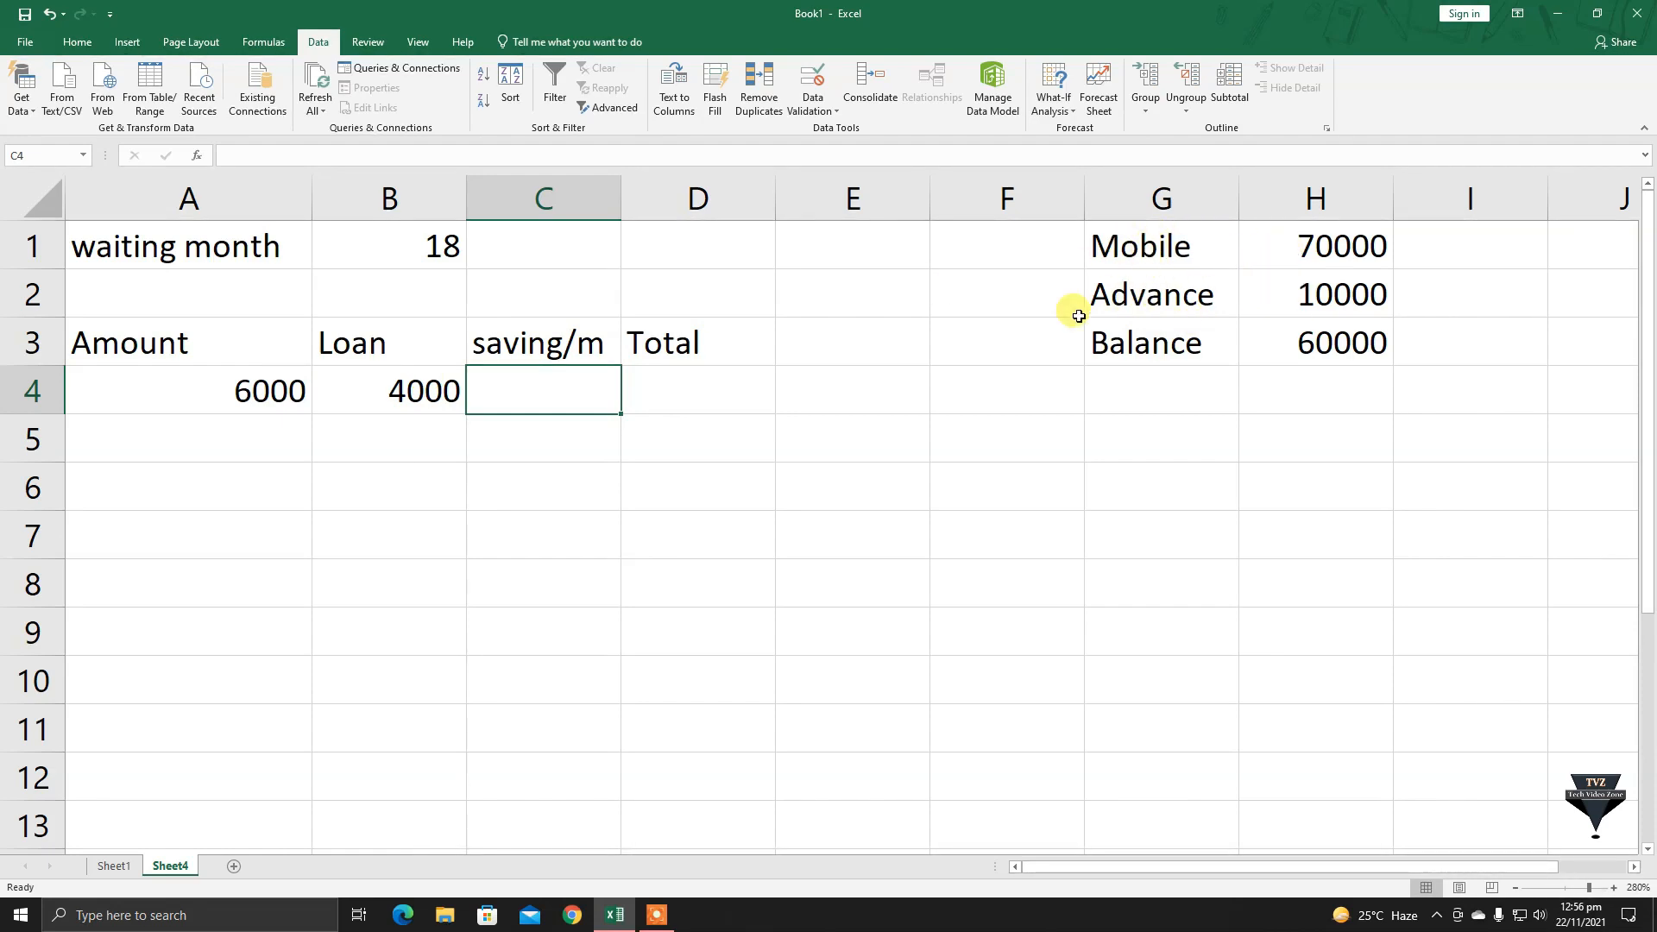
left_click(167, 386)
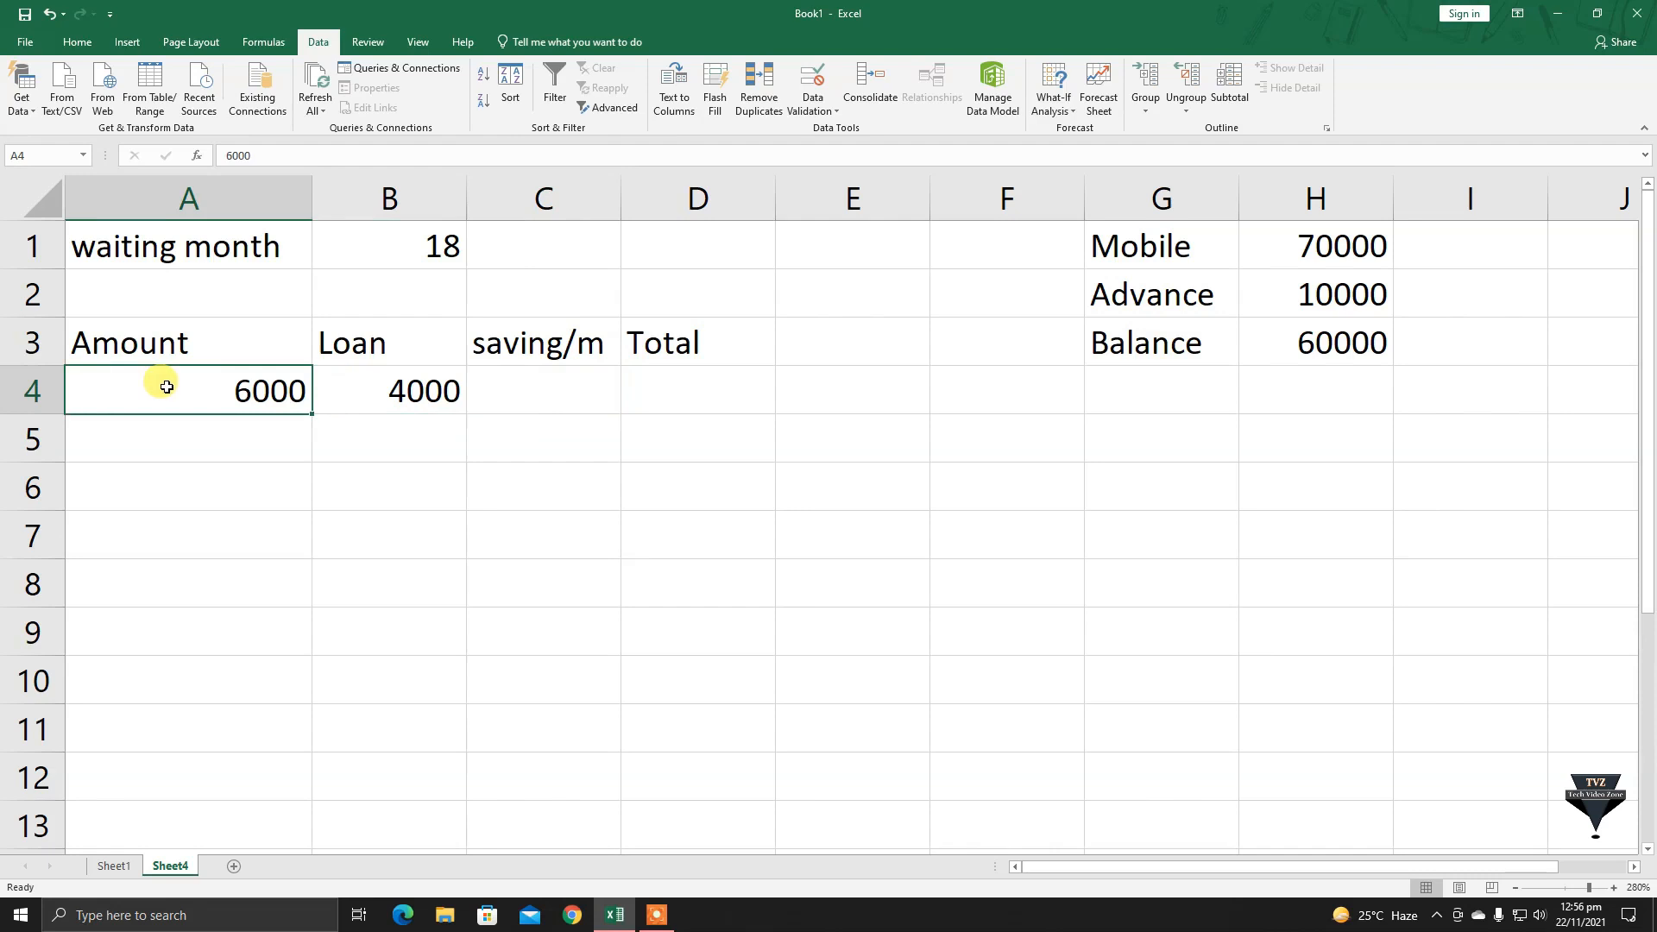
left_click(427, 386)
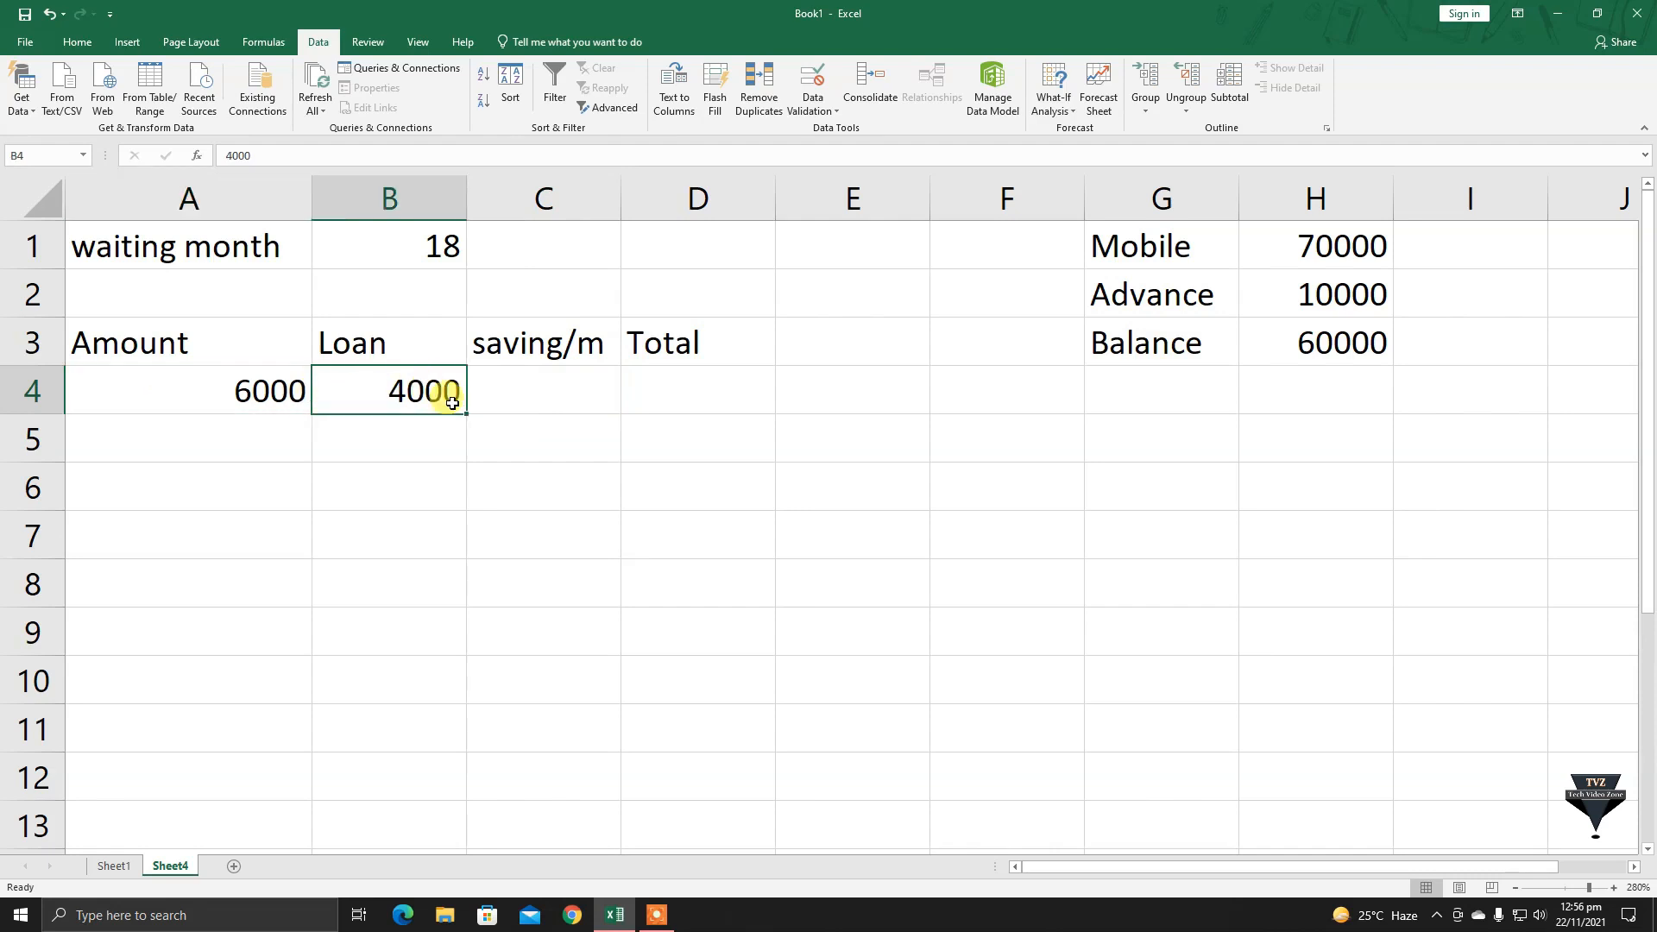
left_click(277, 394)
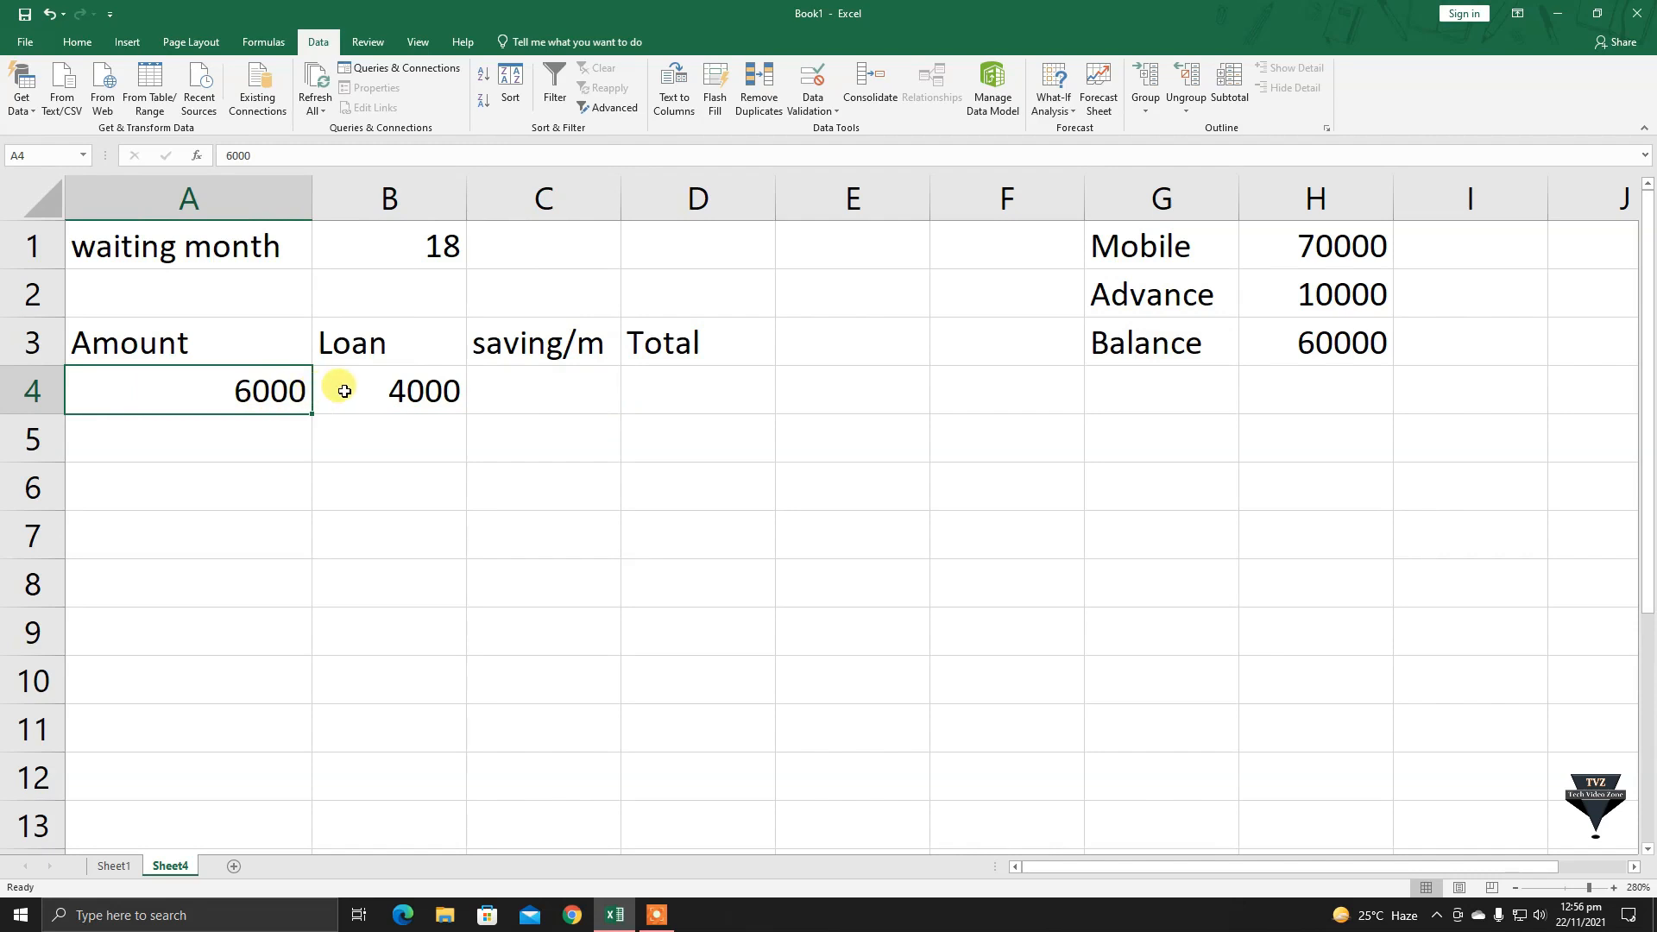
left_click(518, 392)
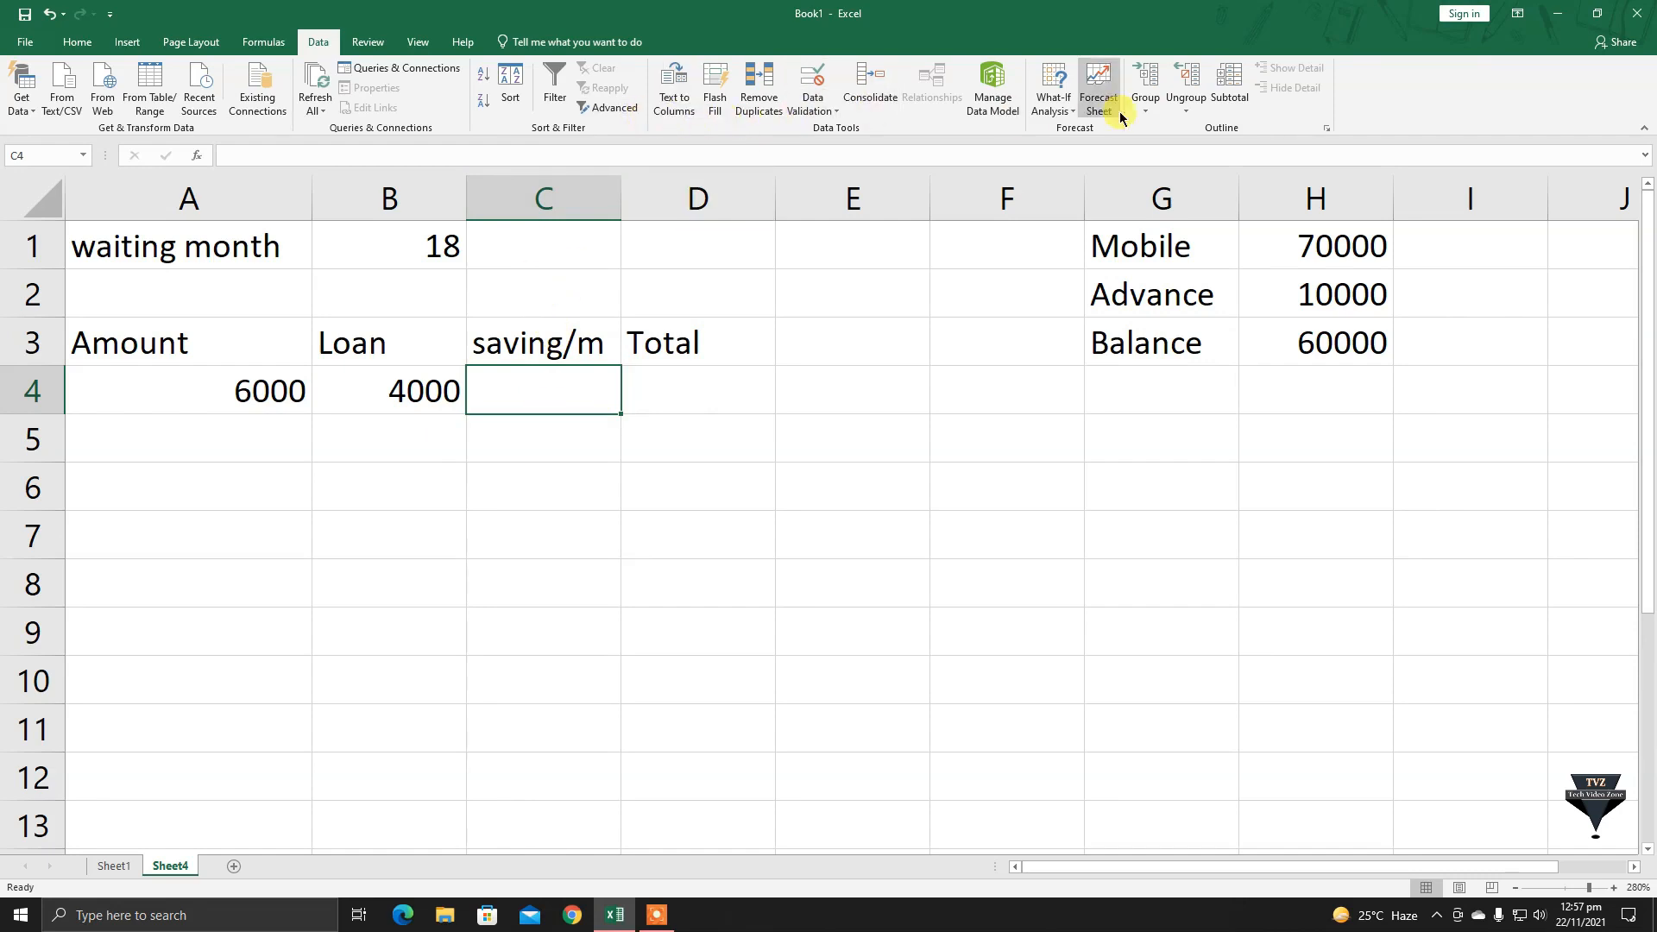
left_click(1051, 102)
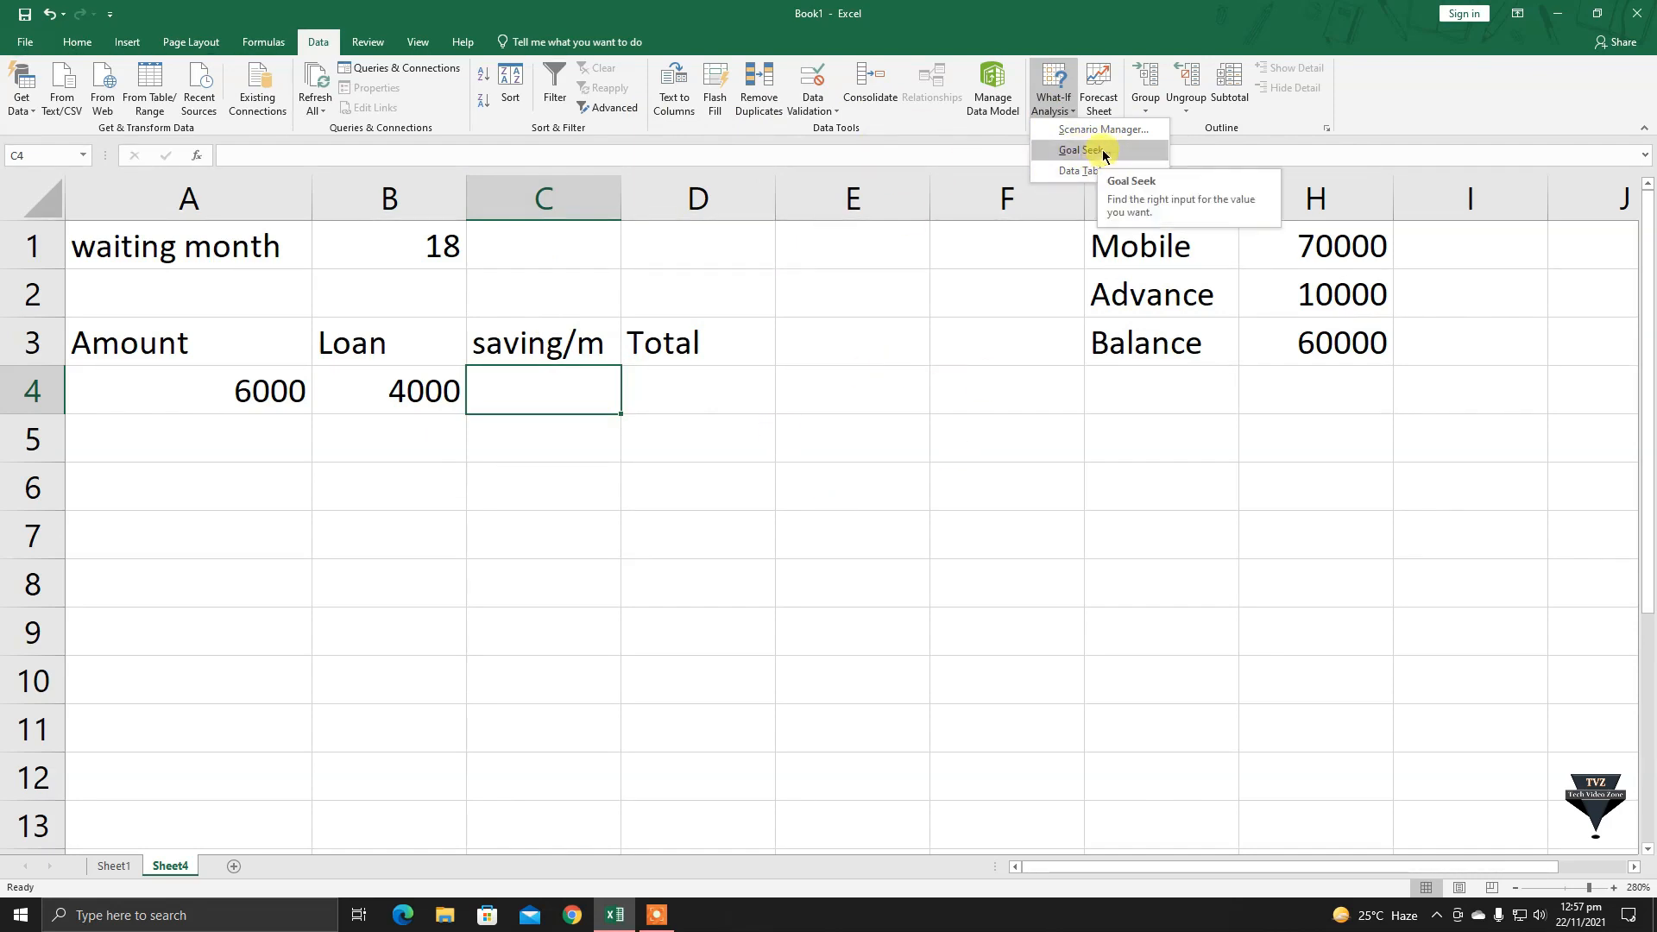
left_click(687, 379)
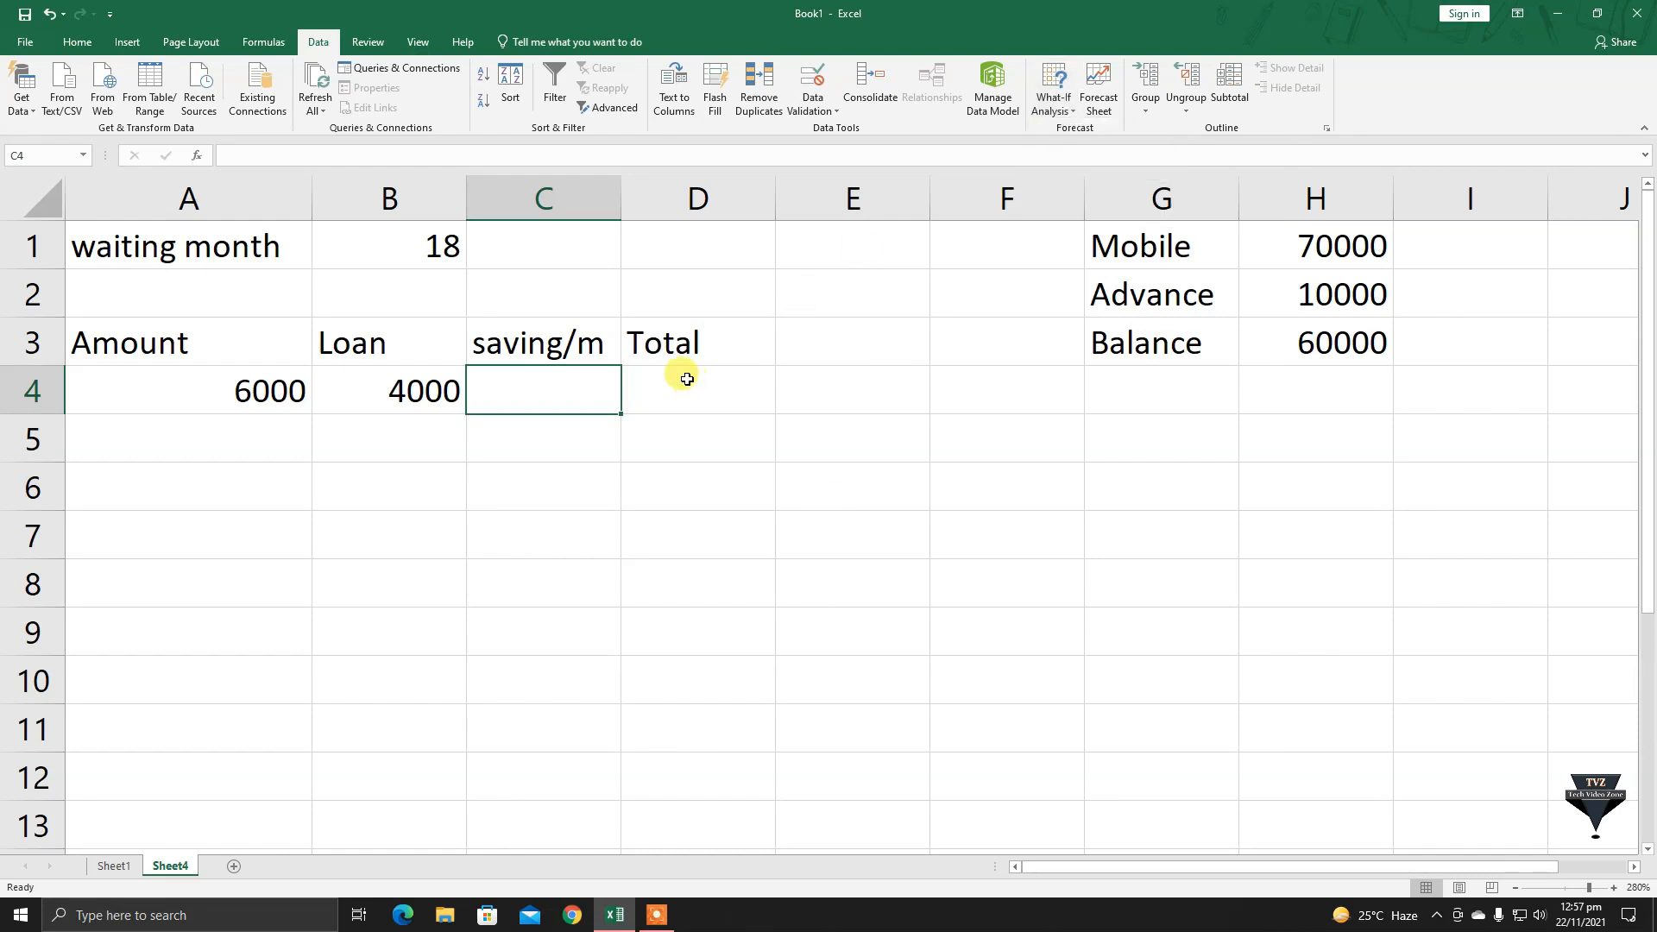
Enter the formula =a4+b4+c4*b1 in D4 to calculate the Total from amount, loan and monthly saving over the waiting months.
left_click(676, 384)
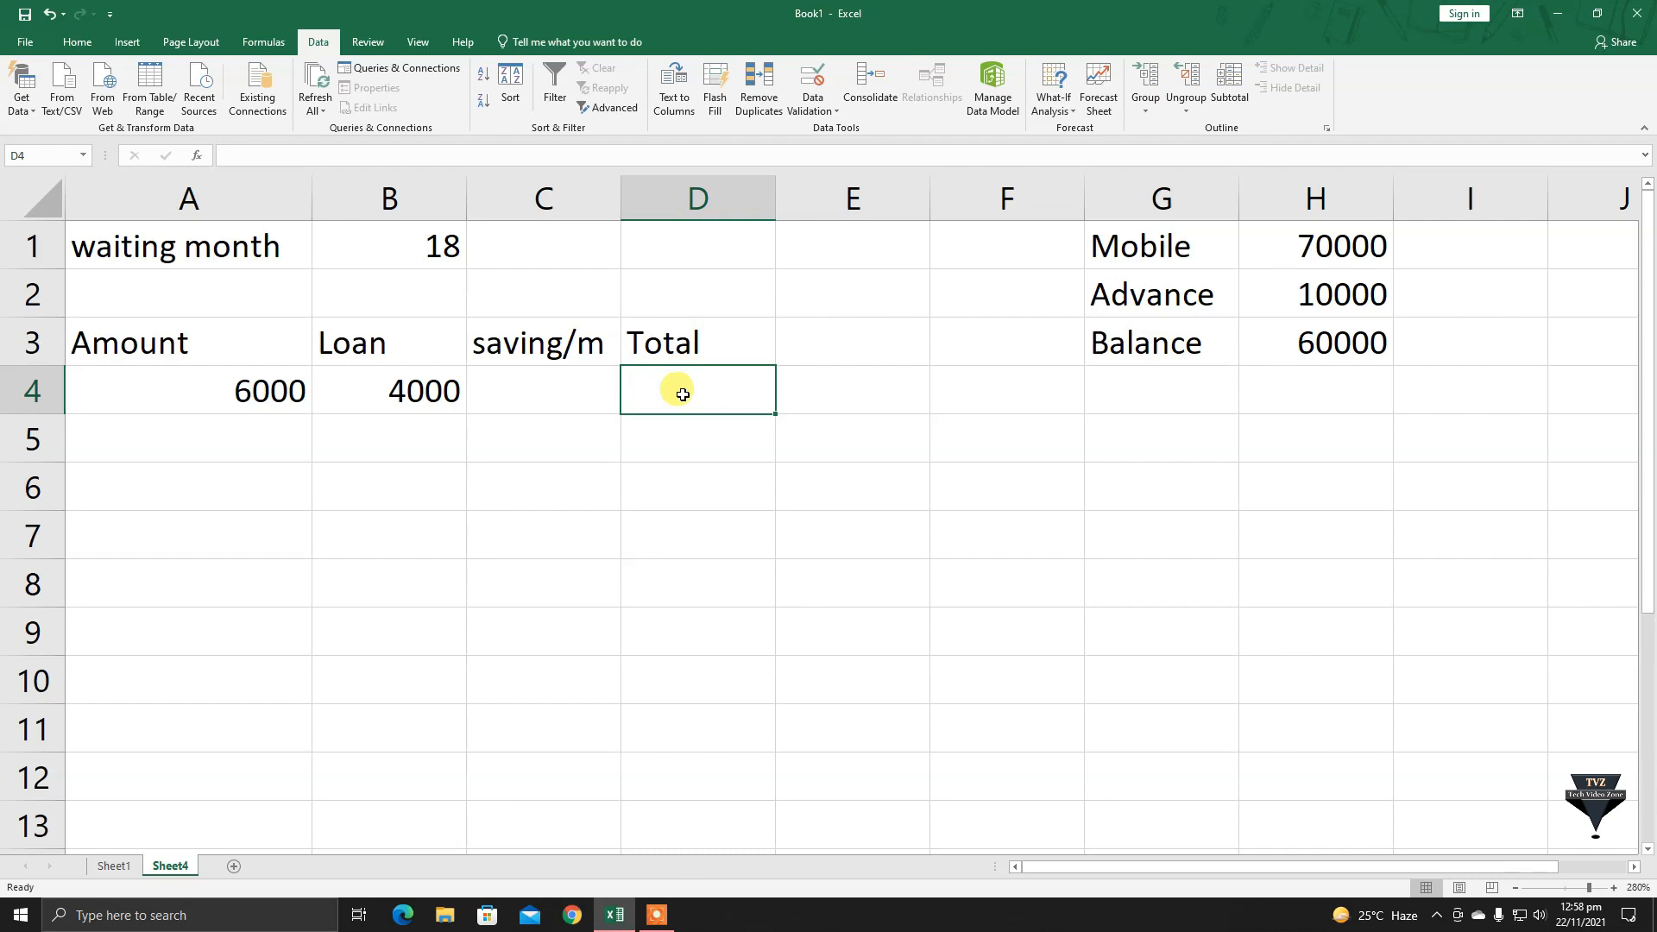
type("=")
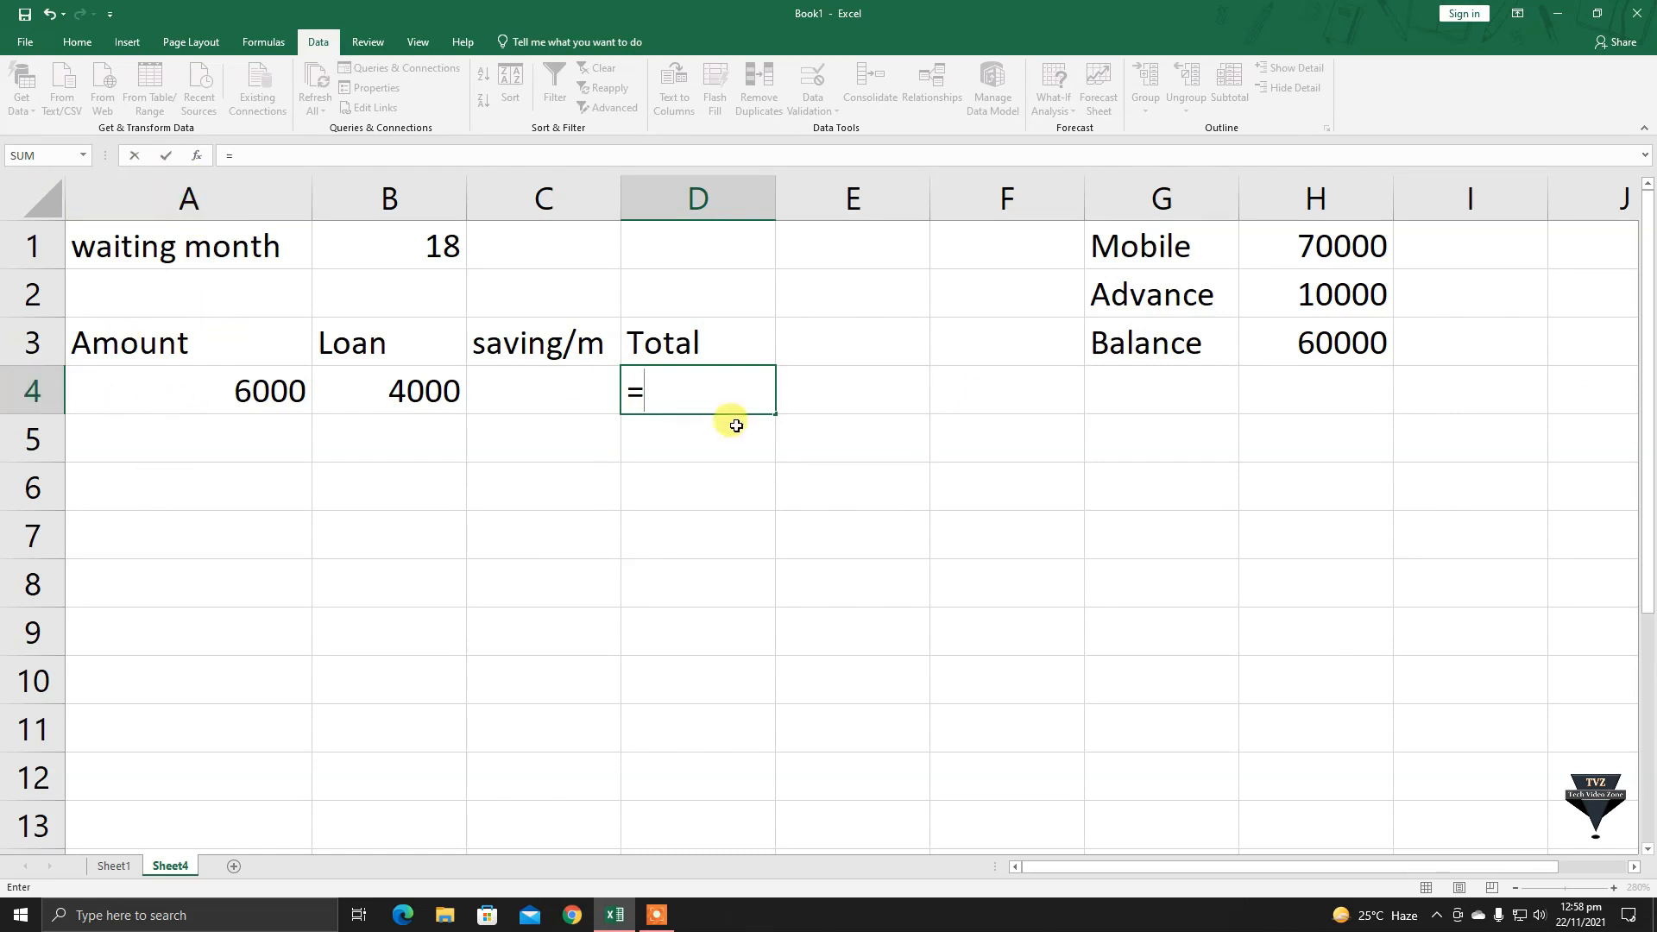
type("a4+")
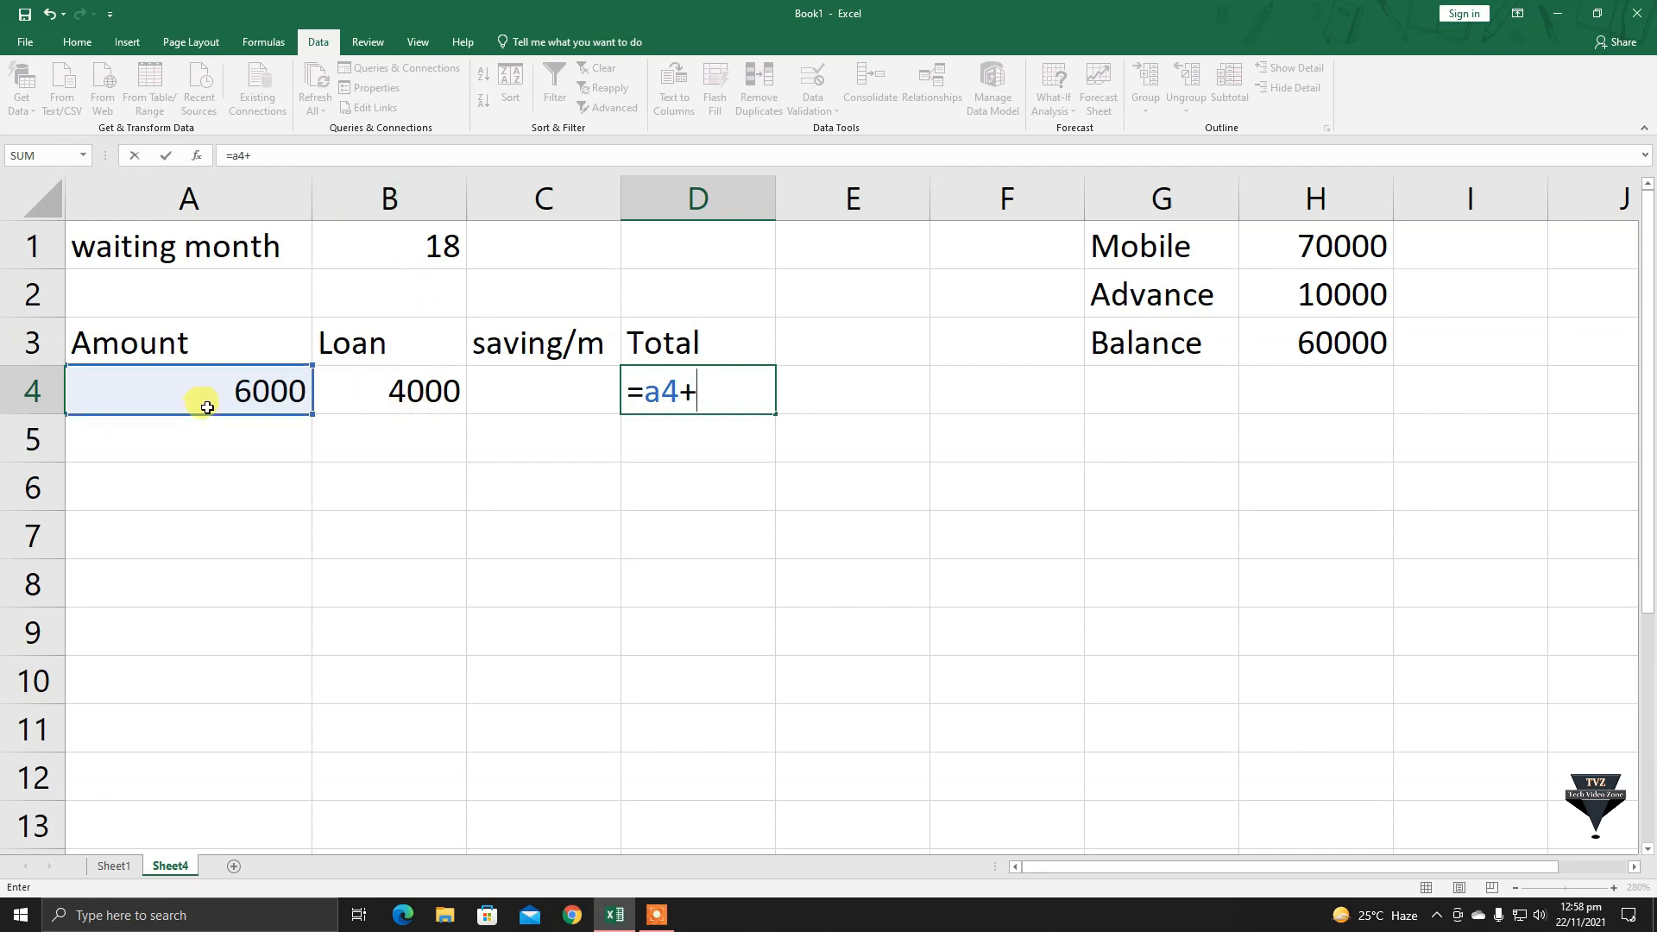
type("b4+")
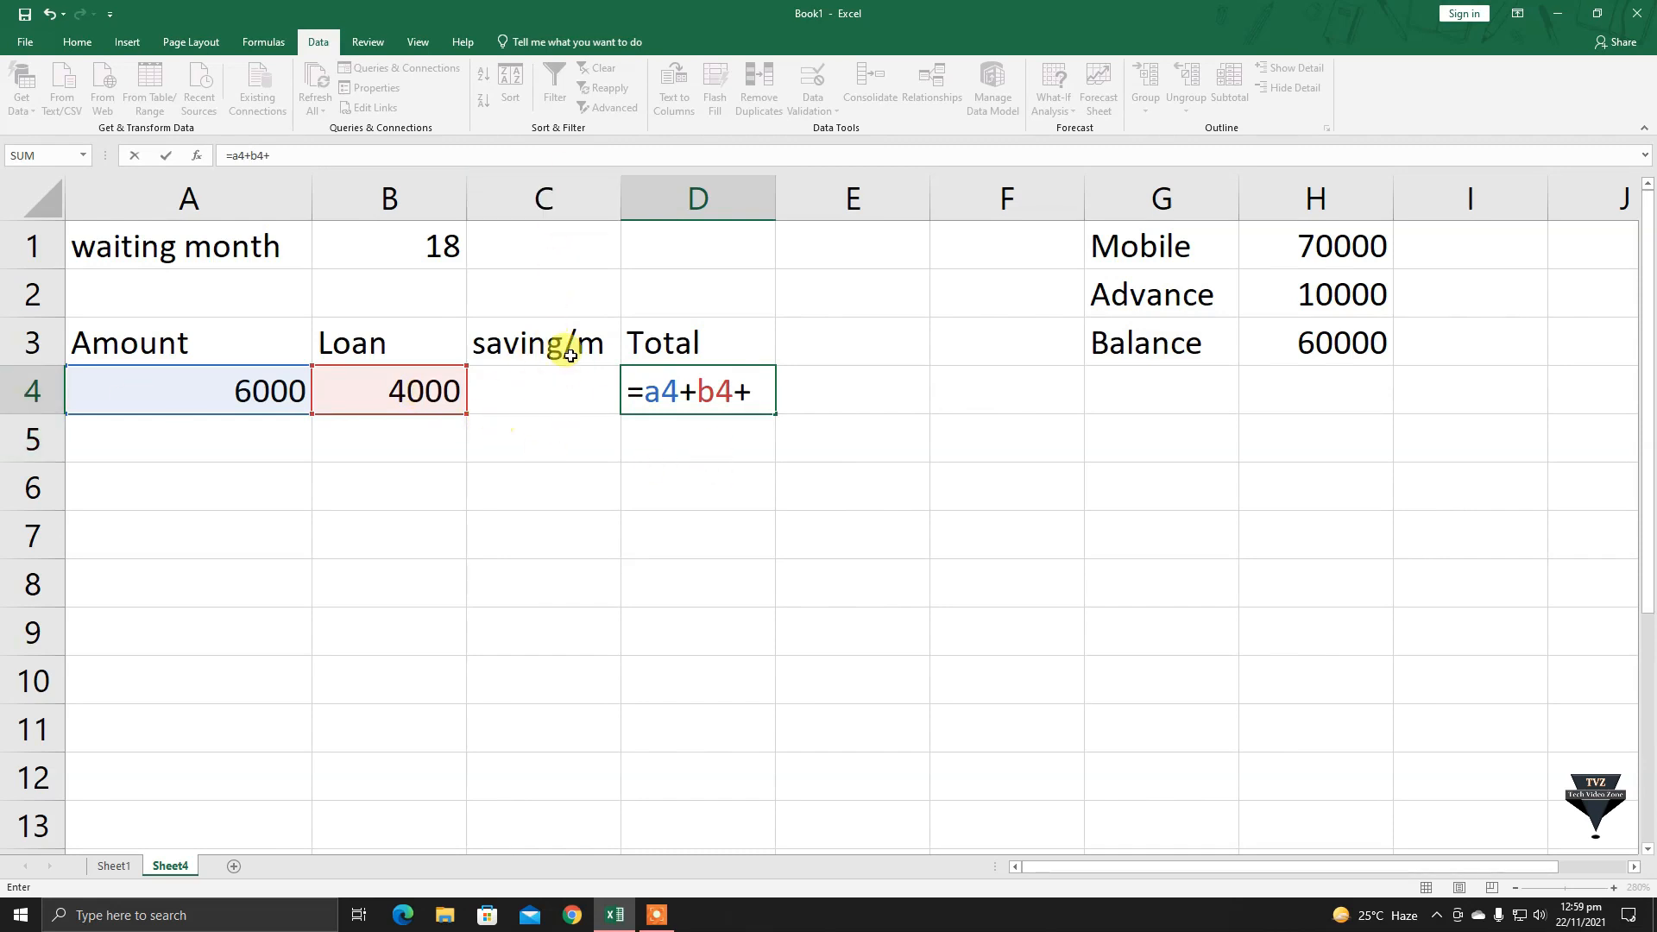
type("c4")
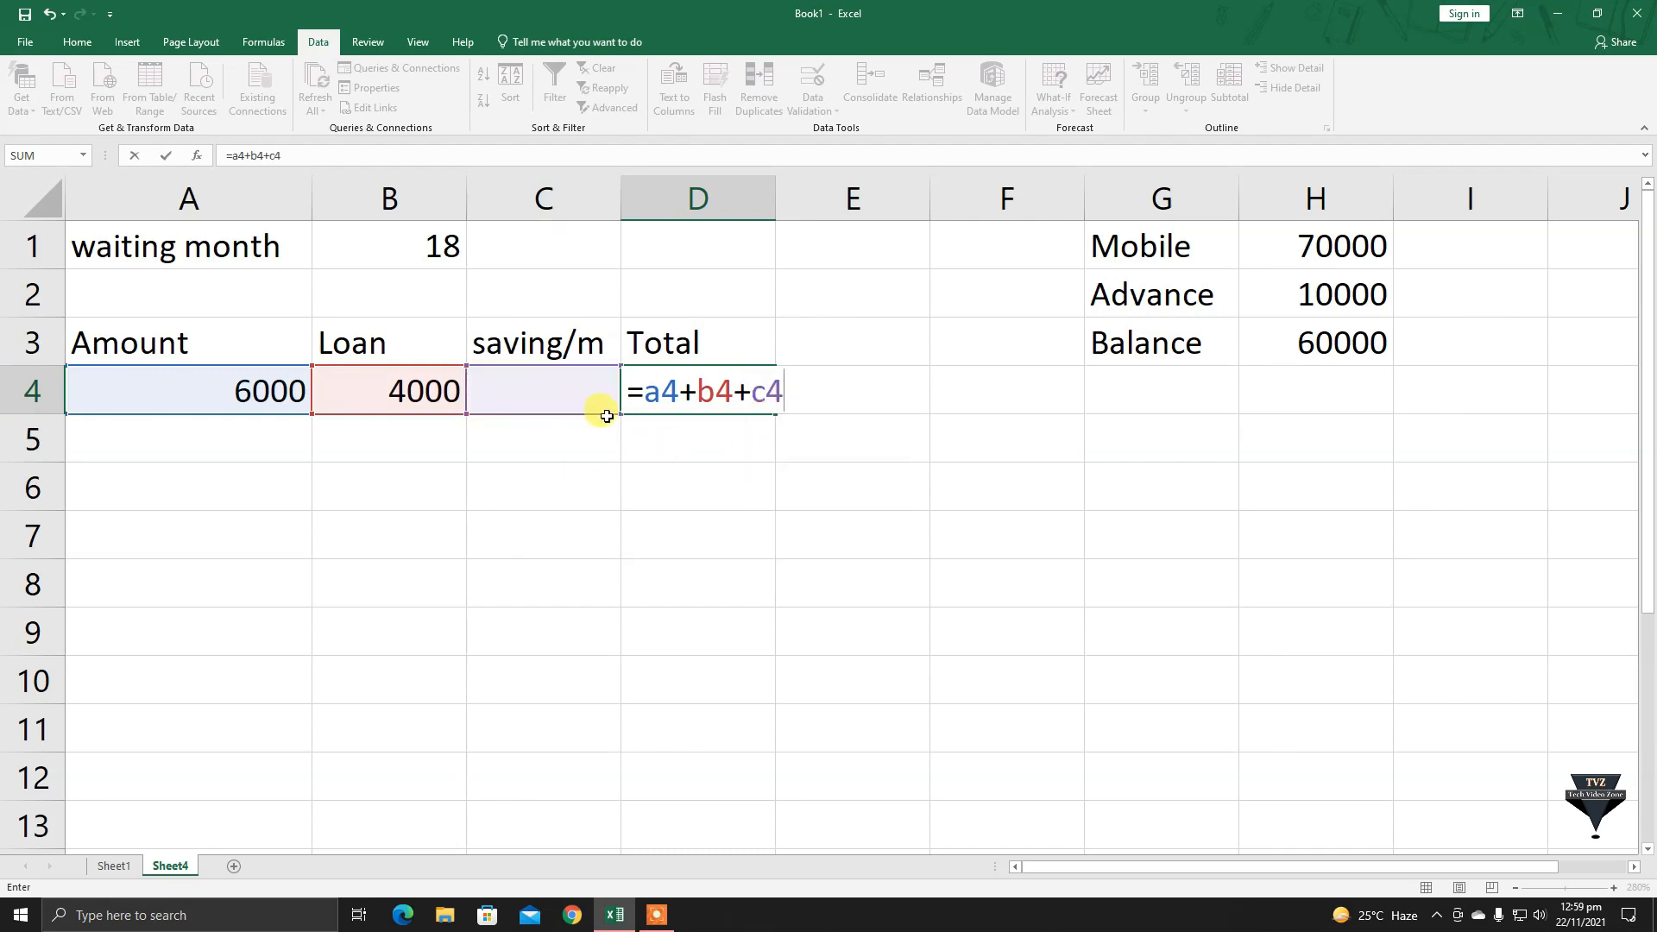
type("*")
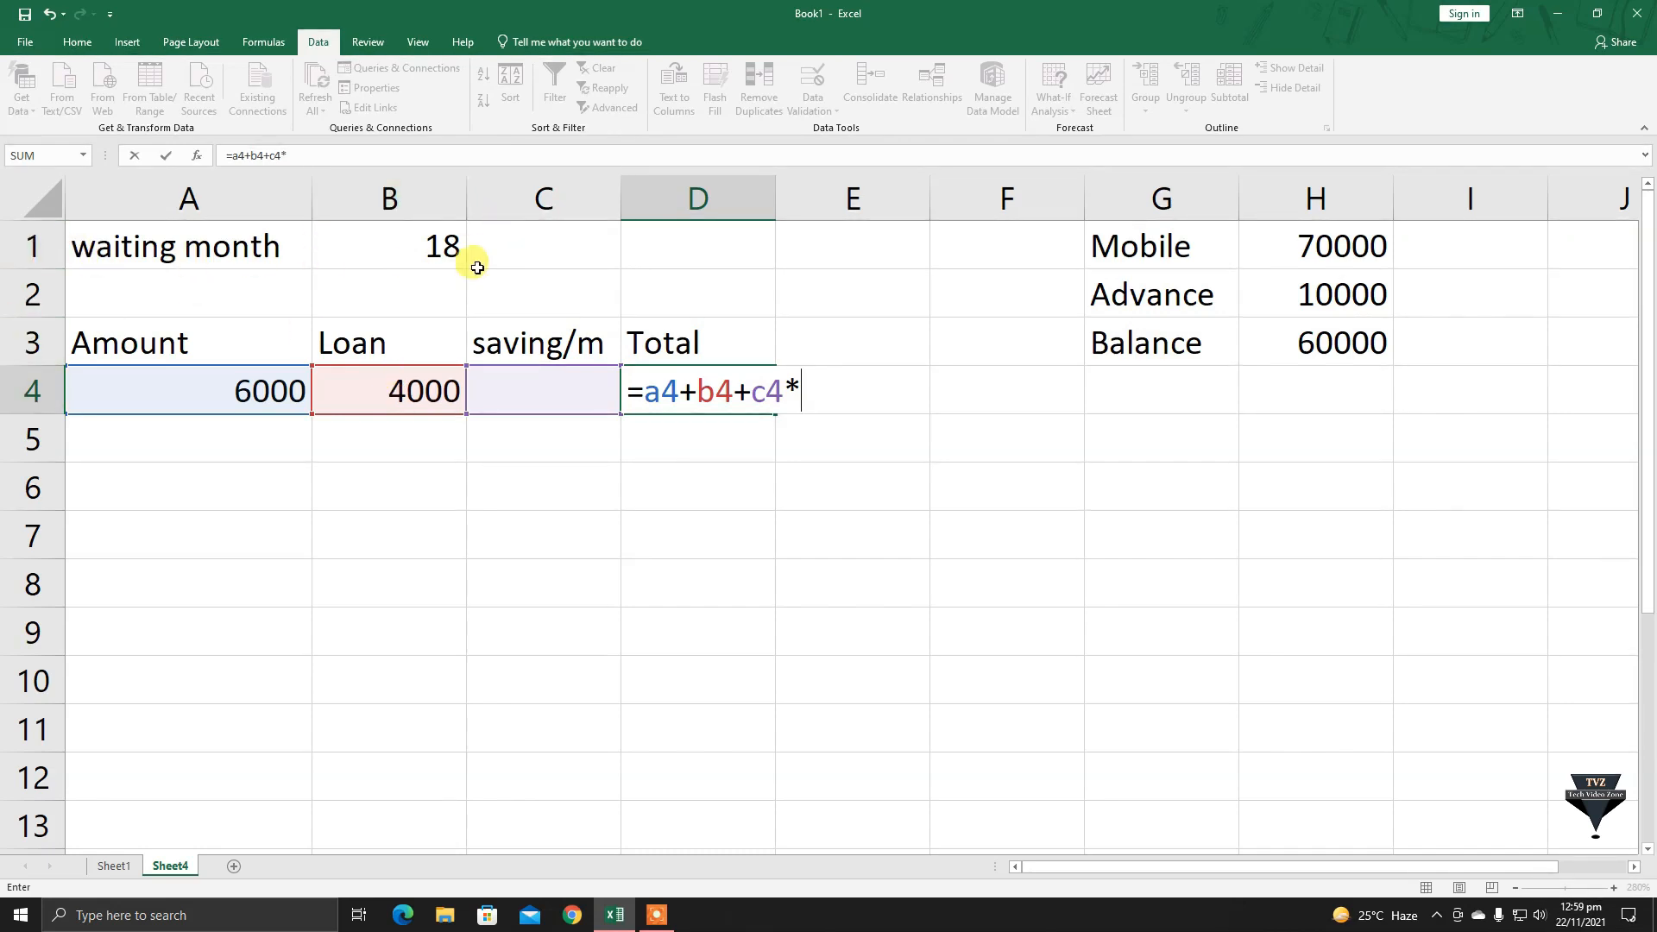
type("b1")
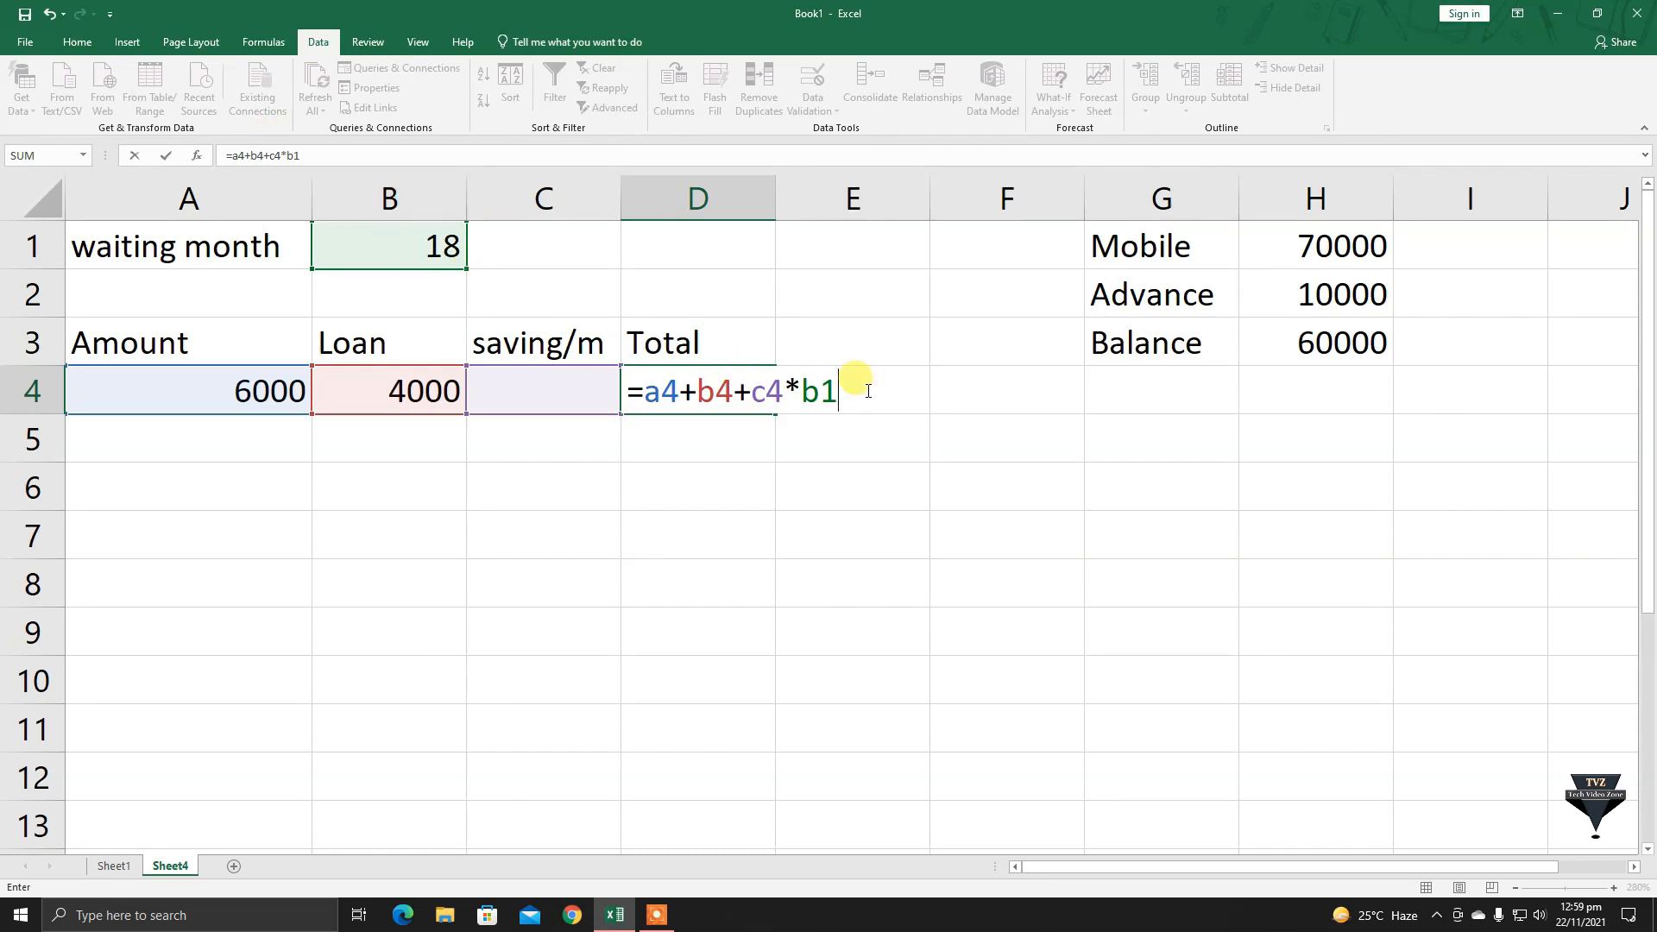
key("Return")
left_click(703, 382)
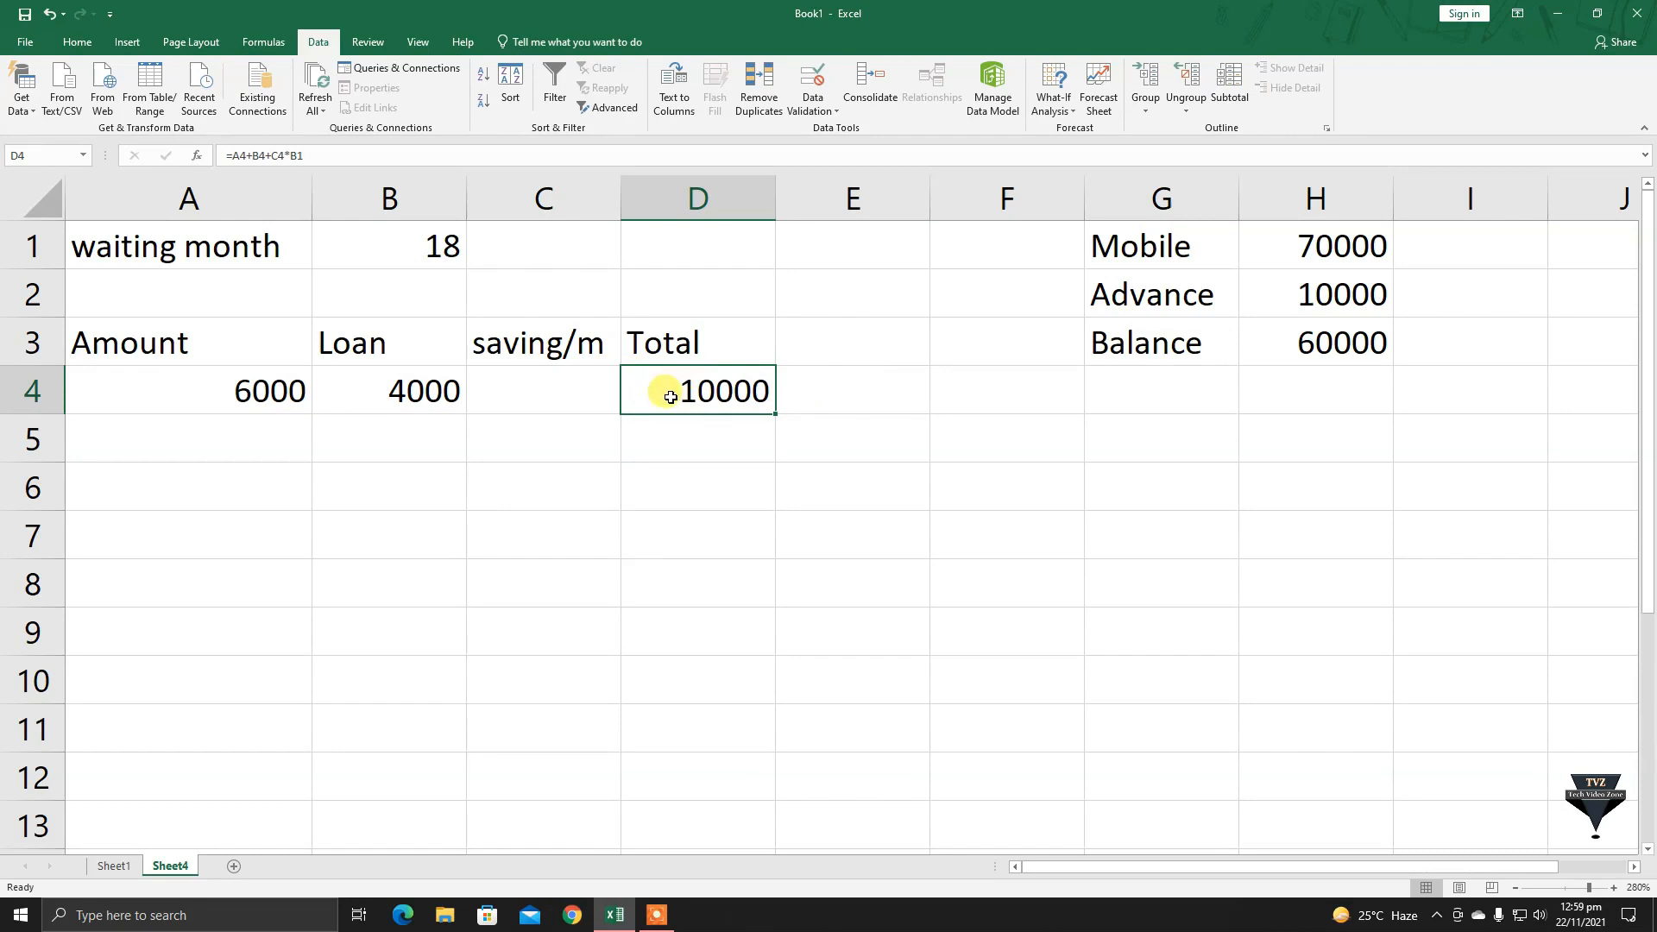
left_click(1094, 245)
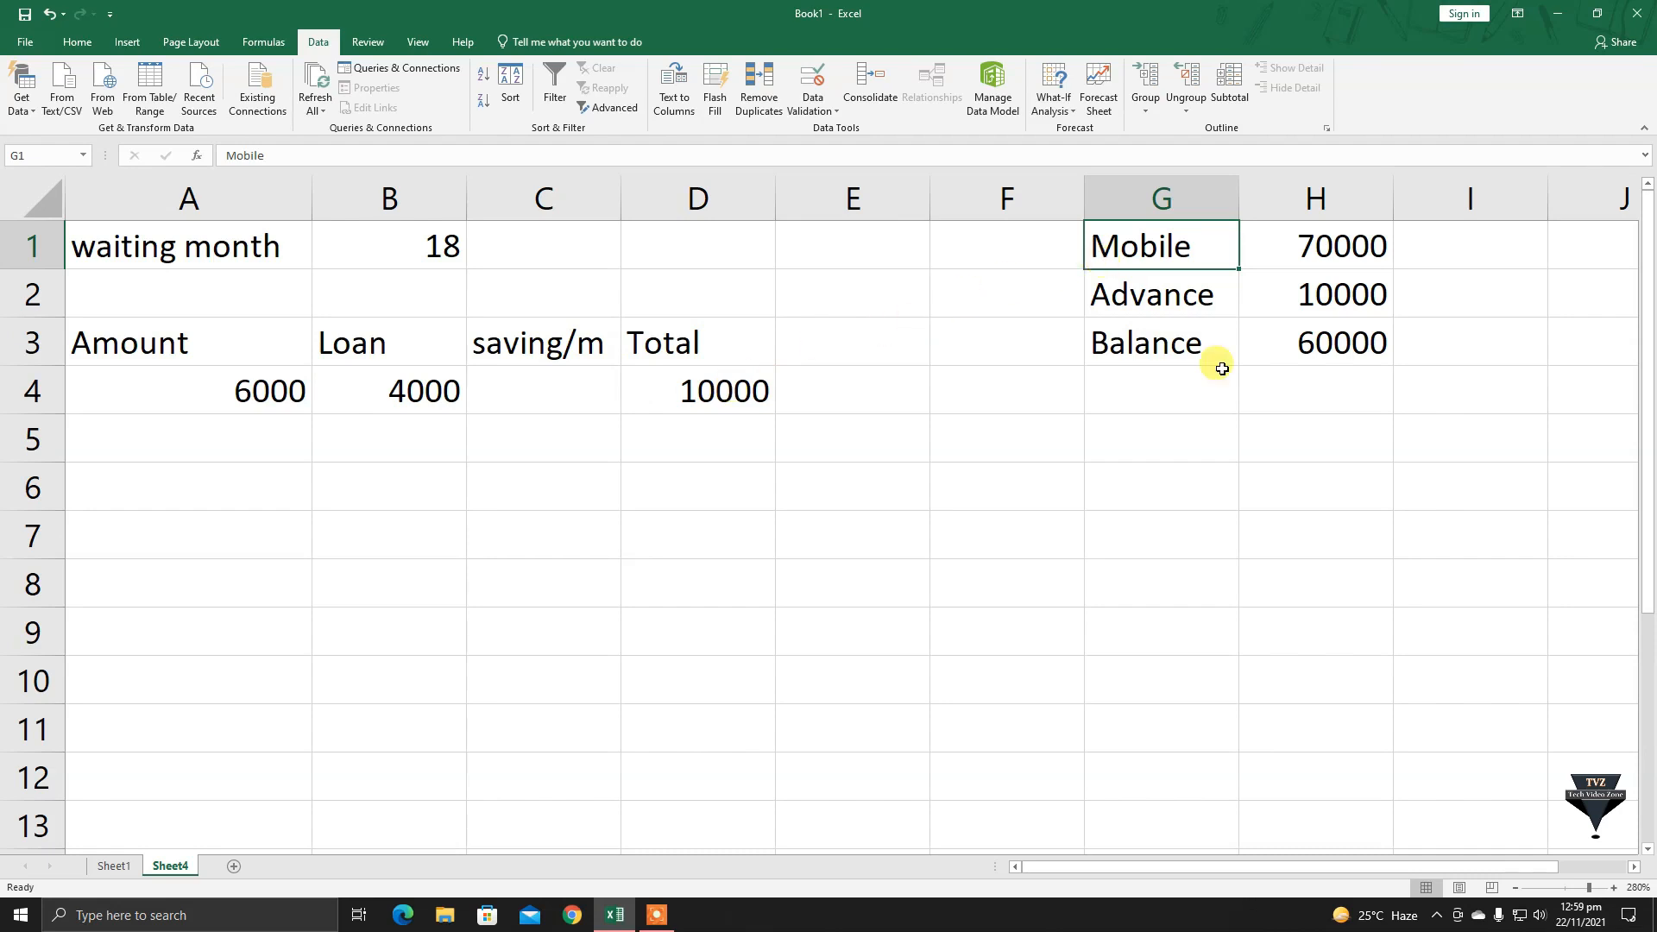
left_click(1357, 343)
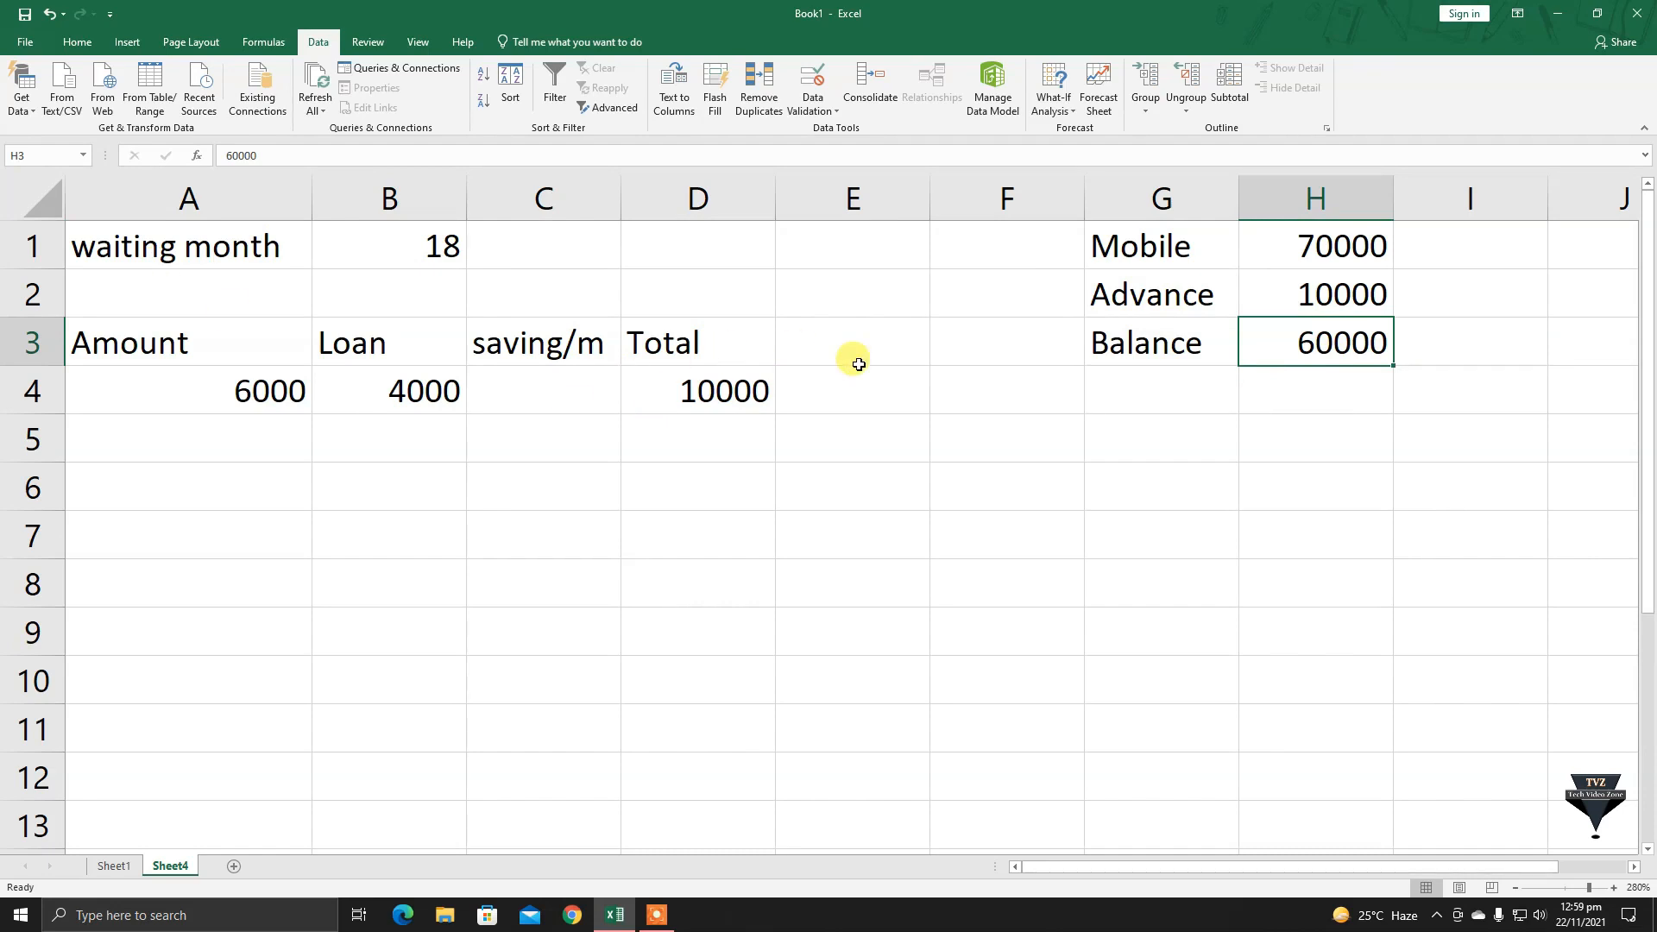
Start a Goal Seek on the Total in D4 with a target value of 70000.
left_click(510, 384)
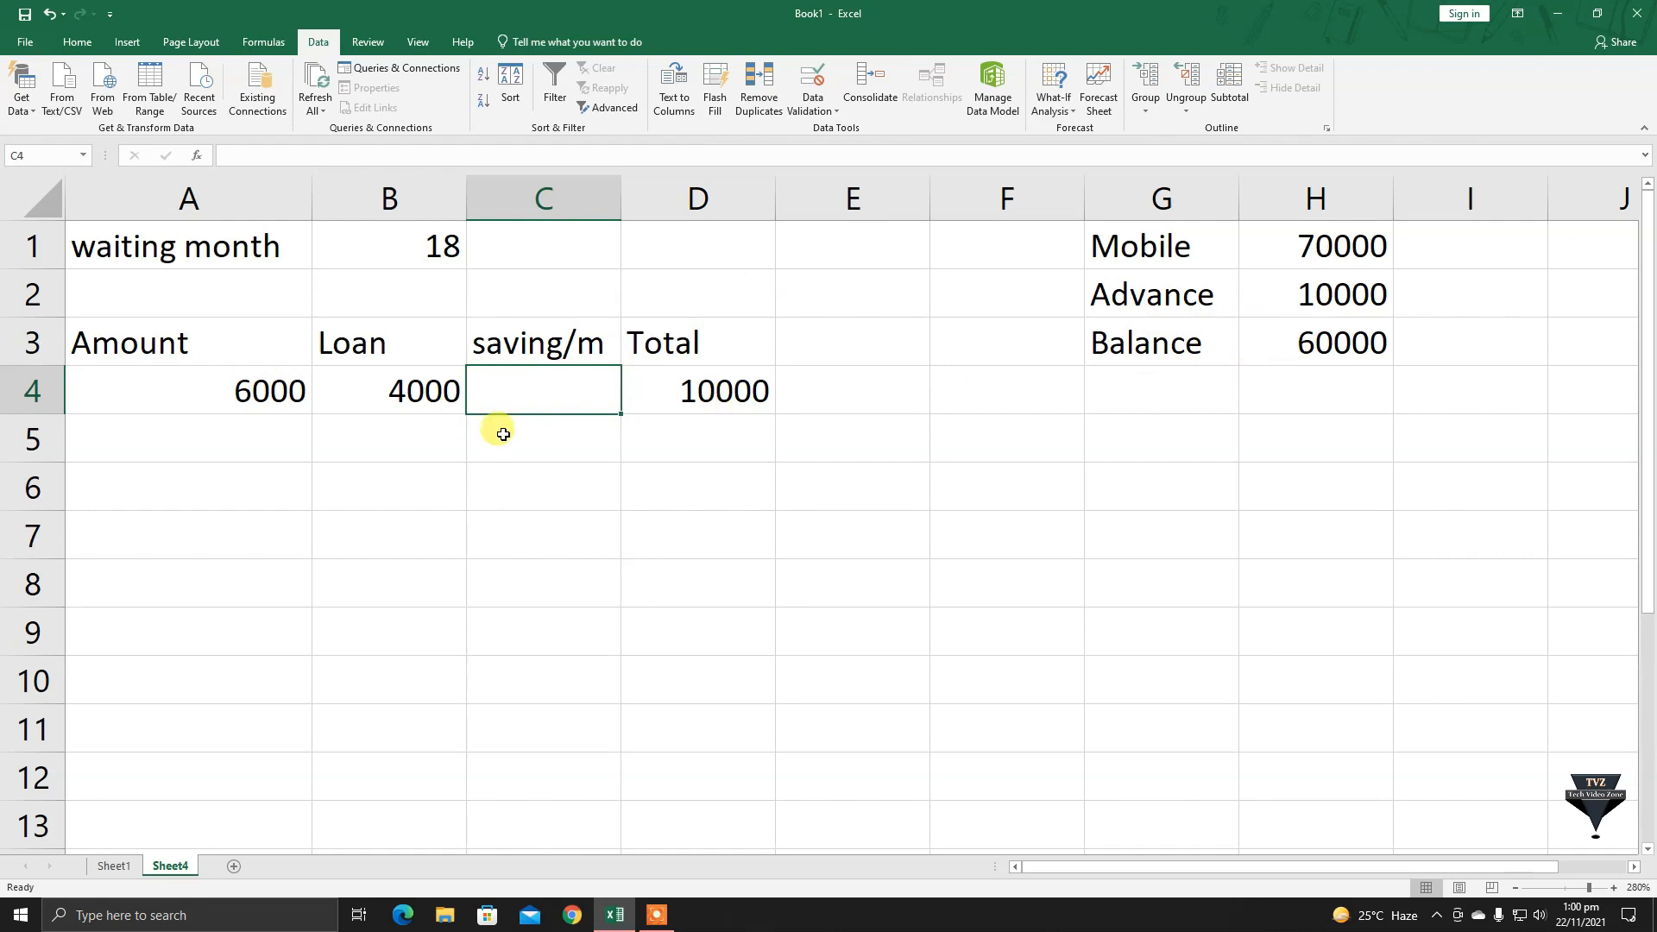
left_click(649, 401)
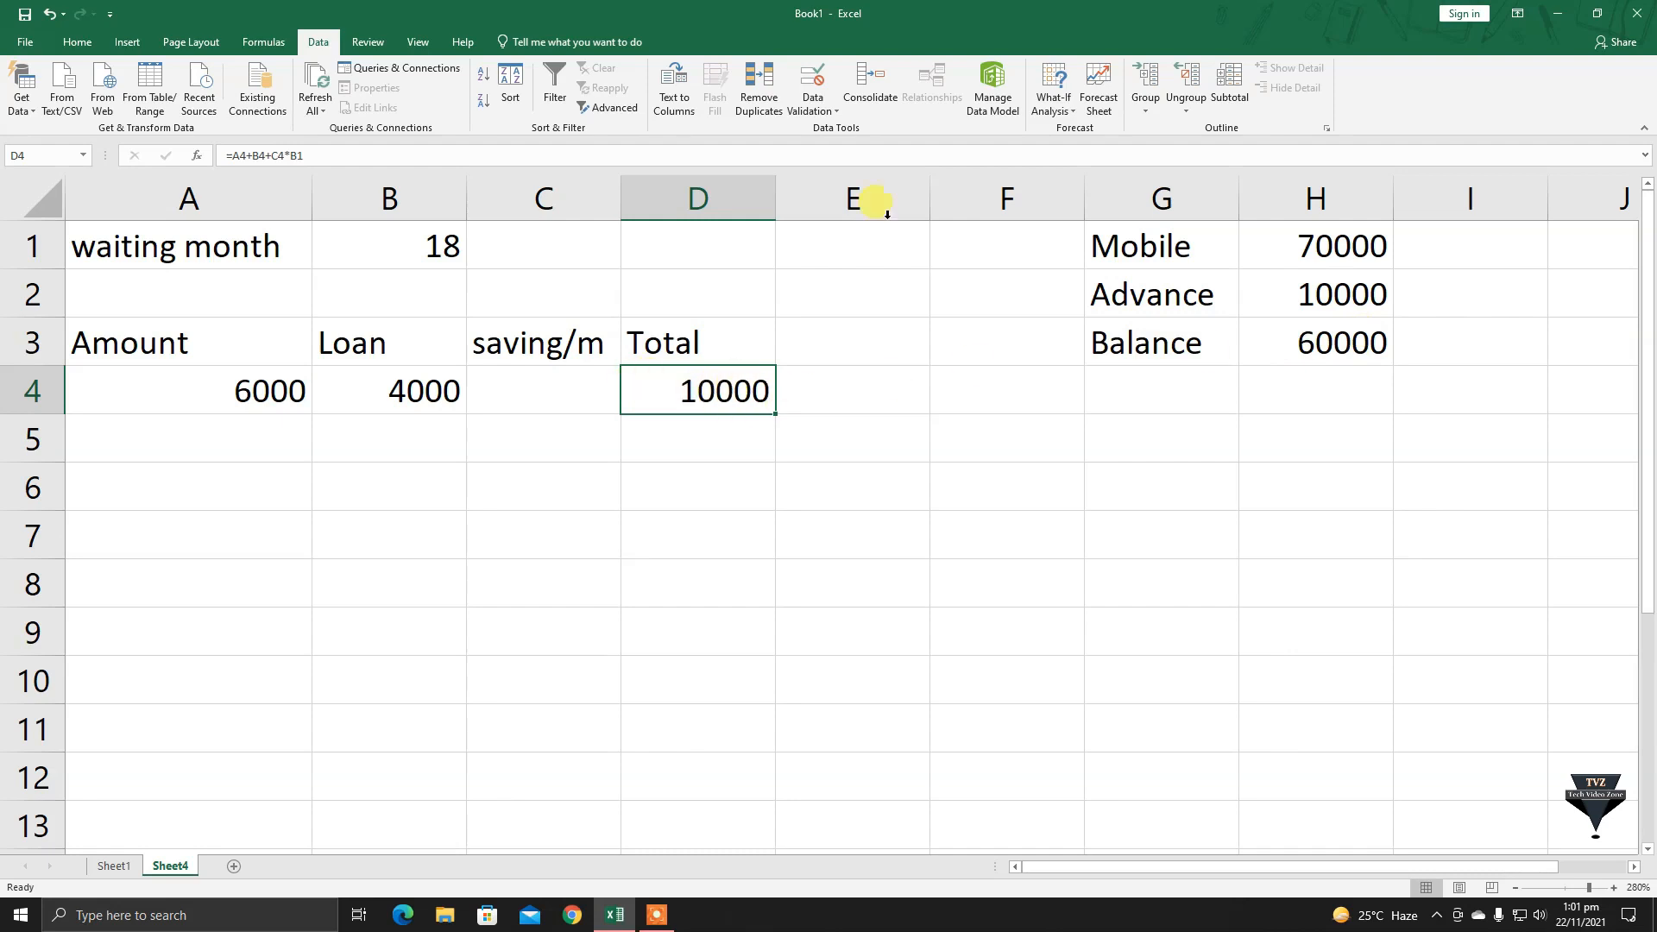
left_click(1055, 109)
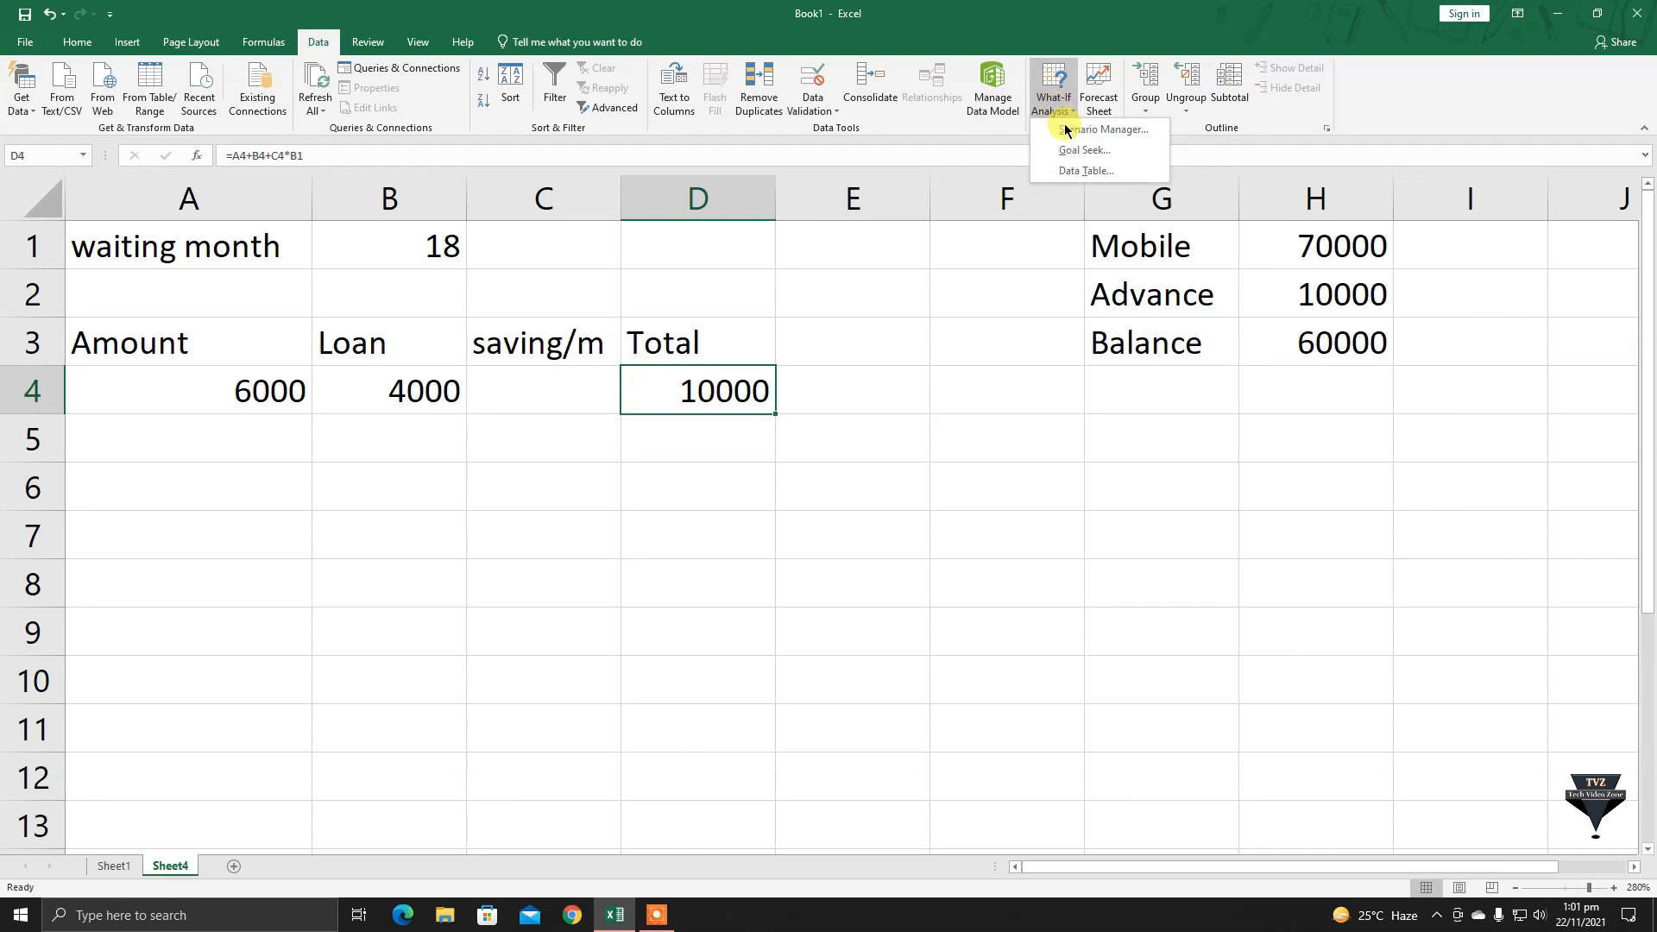
left_click(1081, 150)
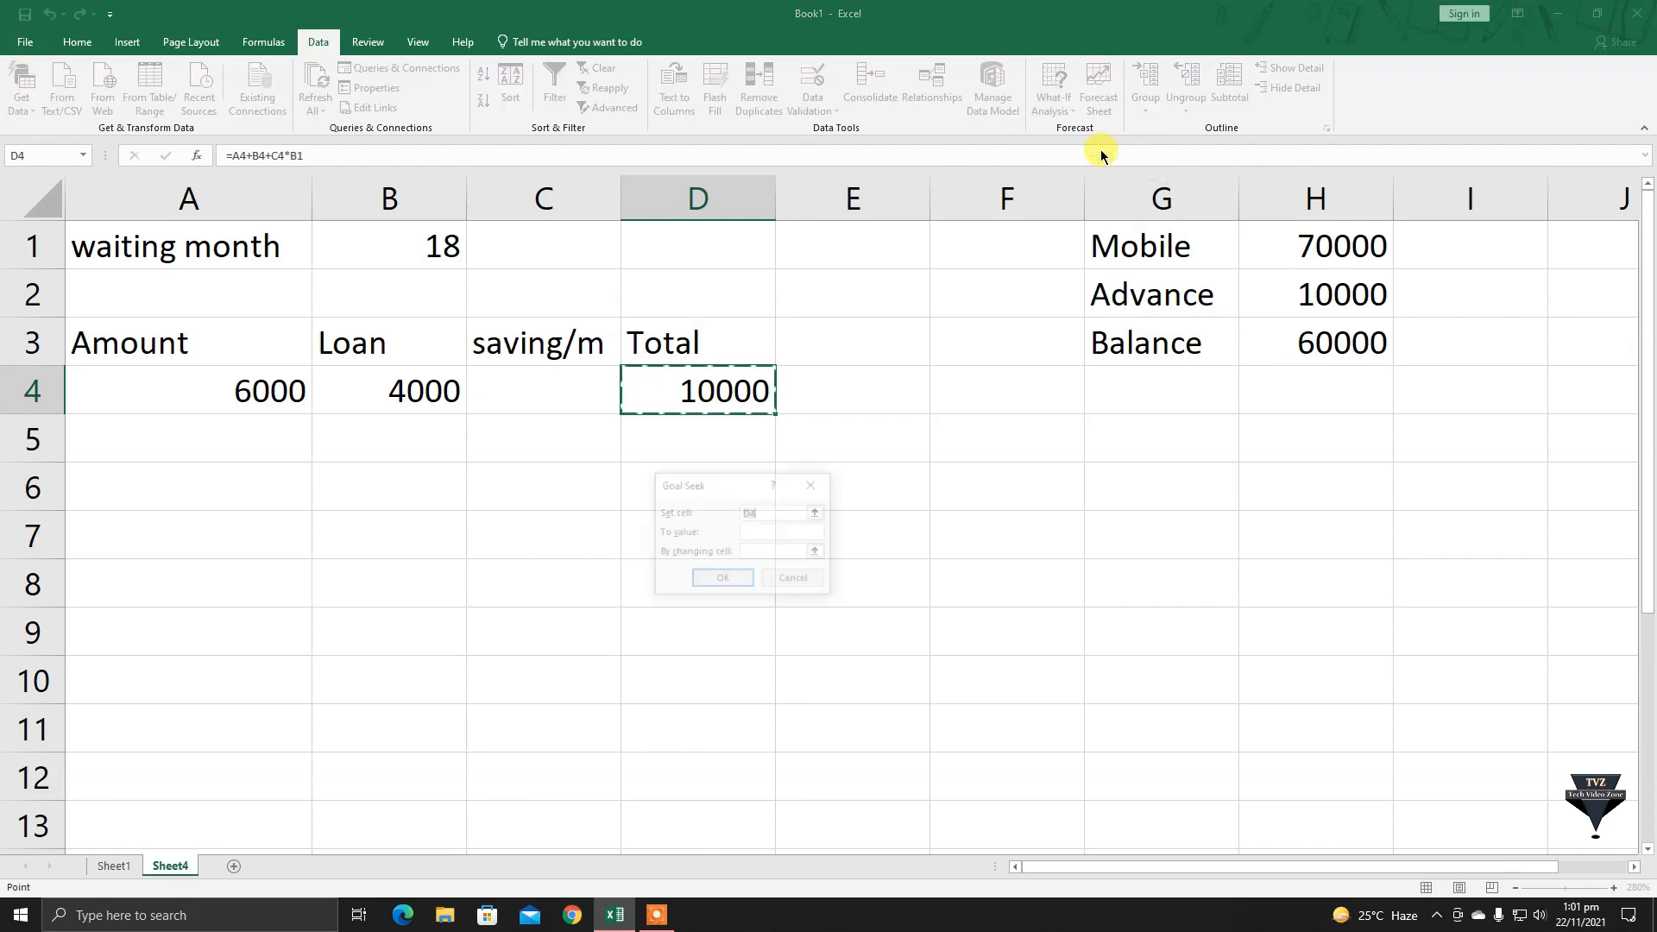
left_click_drag(704, 484, 844, 342)
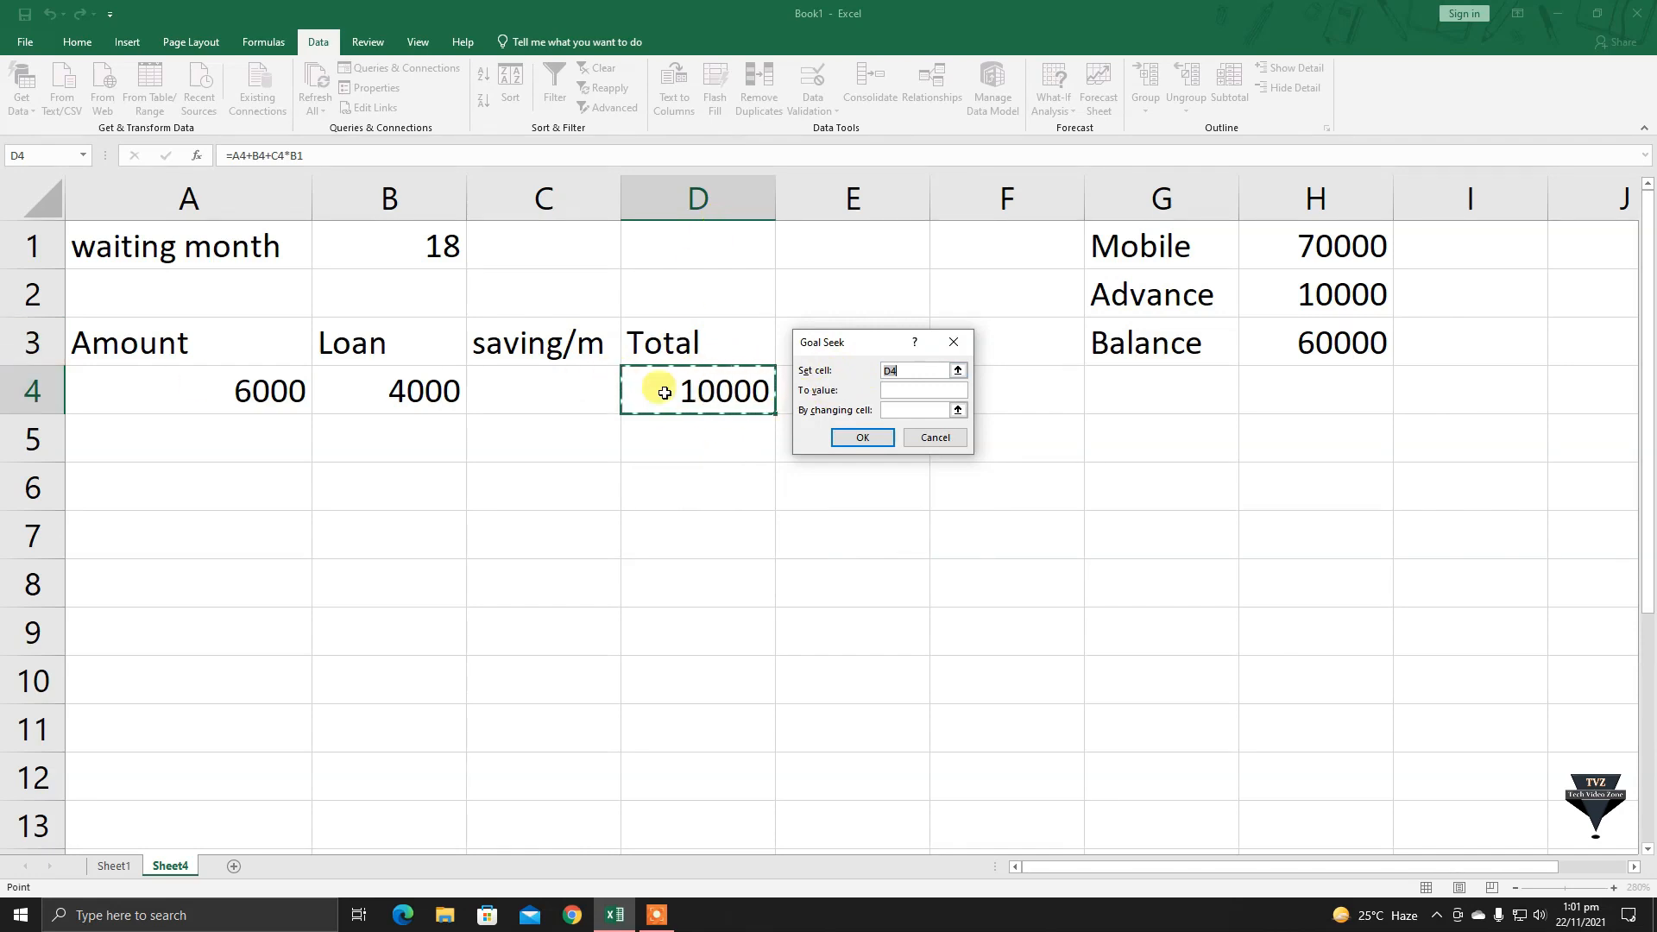
left_click(905, 392)
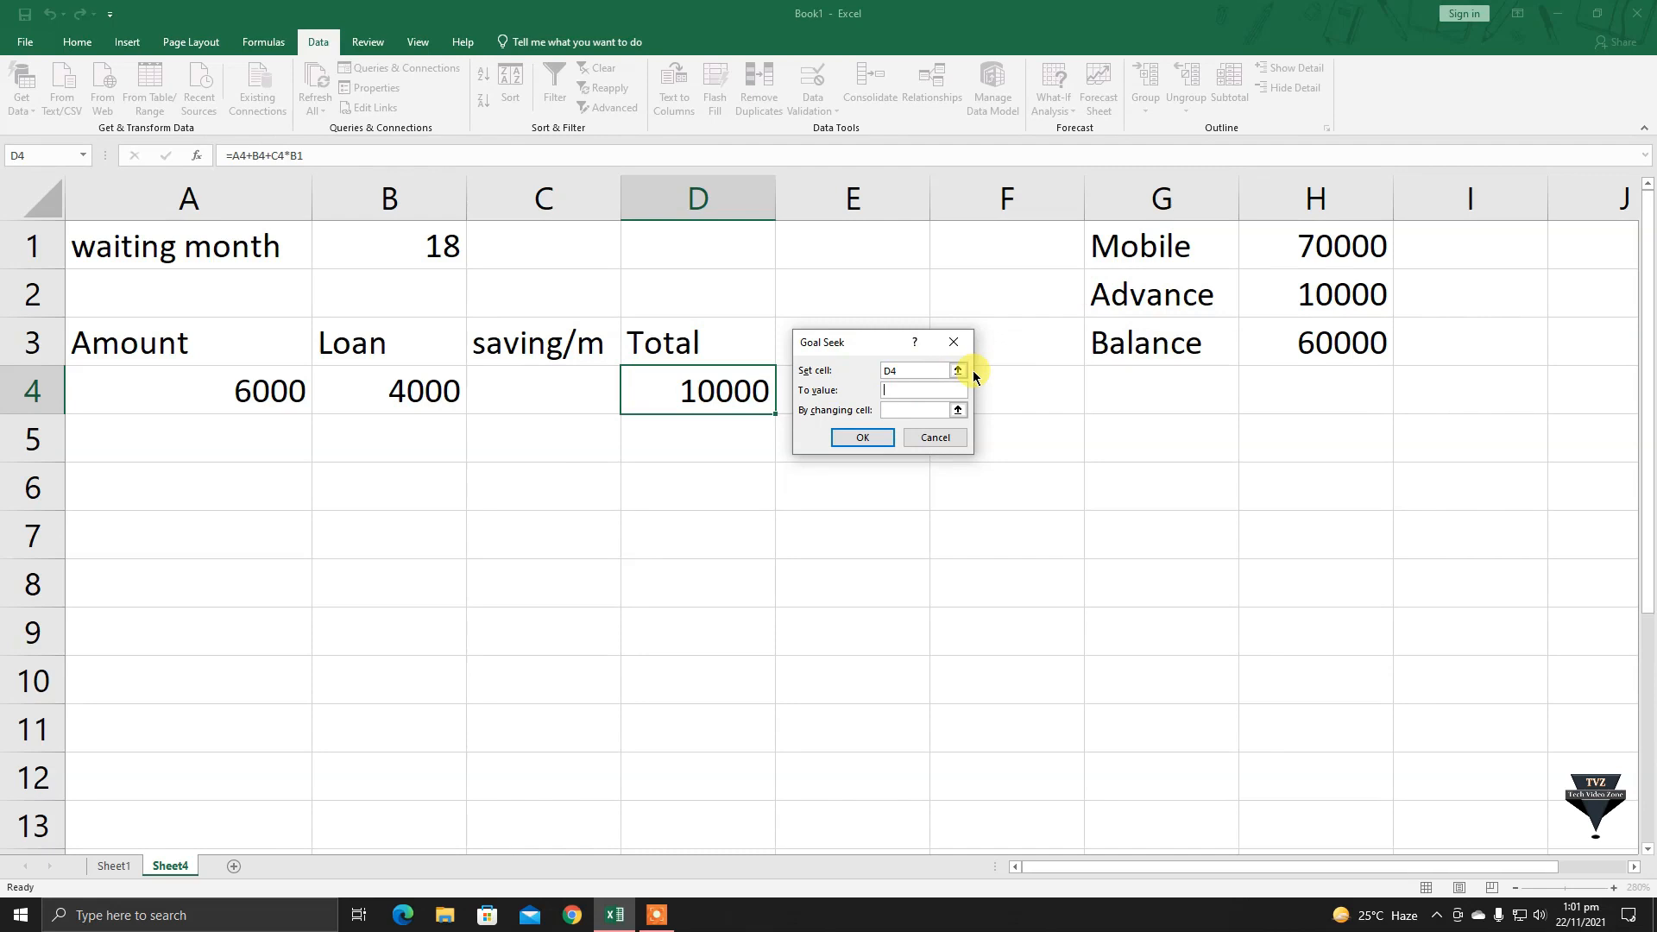
type("70000")
Solve for the monthly saving by using C4 as the changing cell and accept the Goal Seek solution.
left_click(896, 413)
left_click(532, 392)
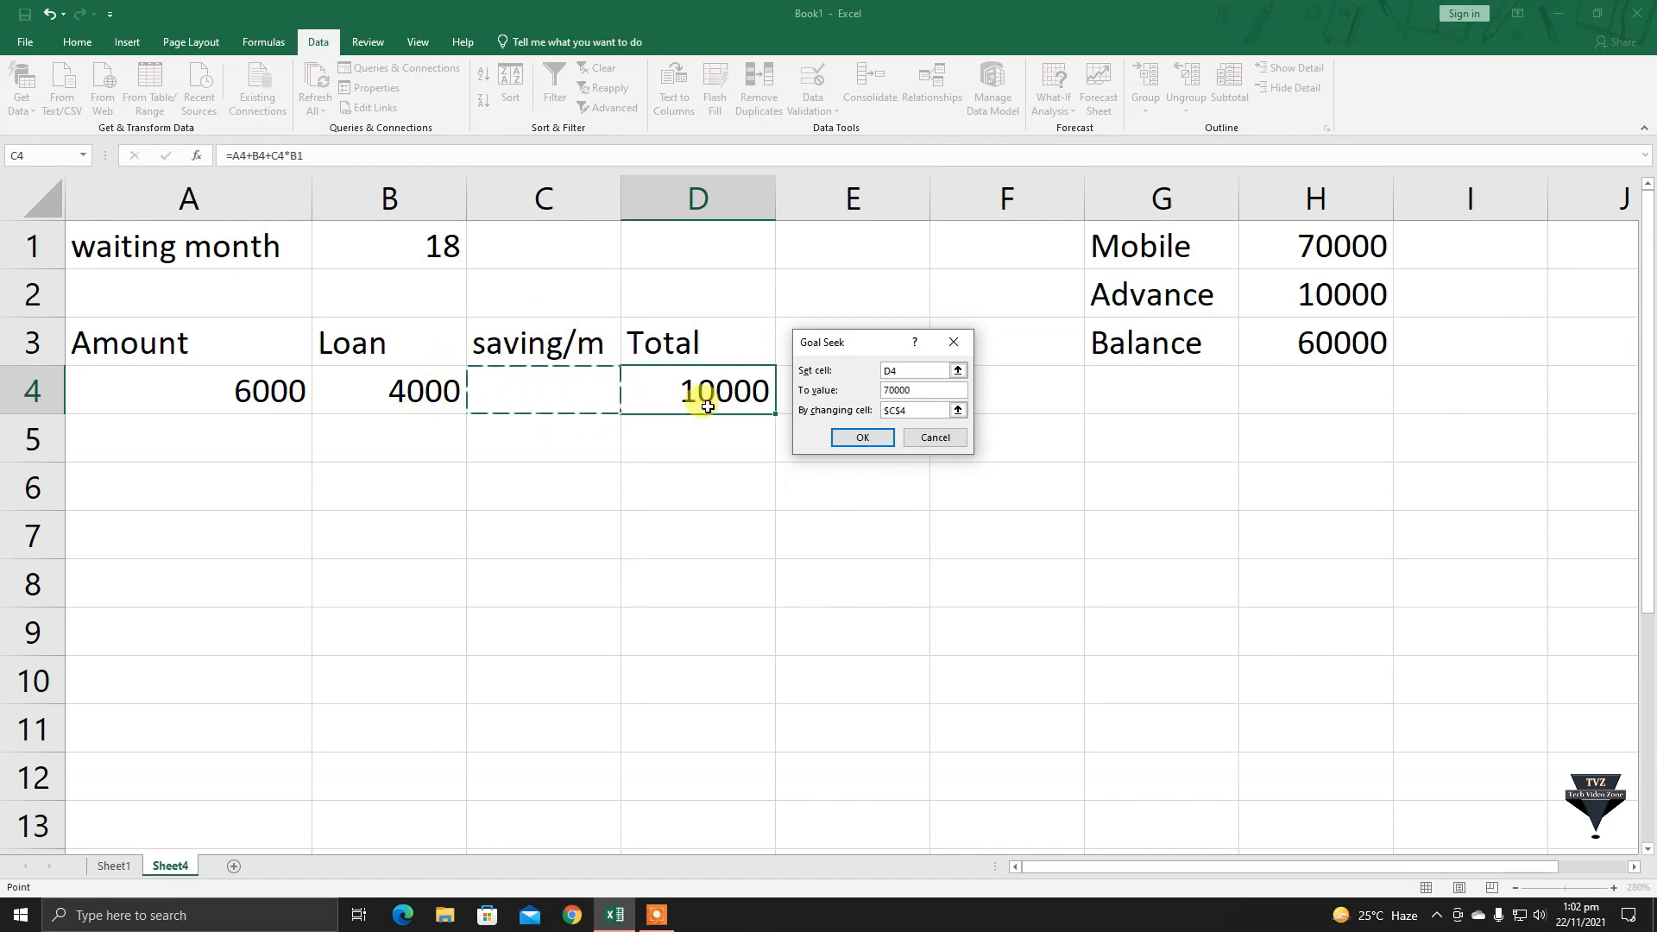
left_click(860, 439)
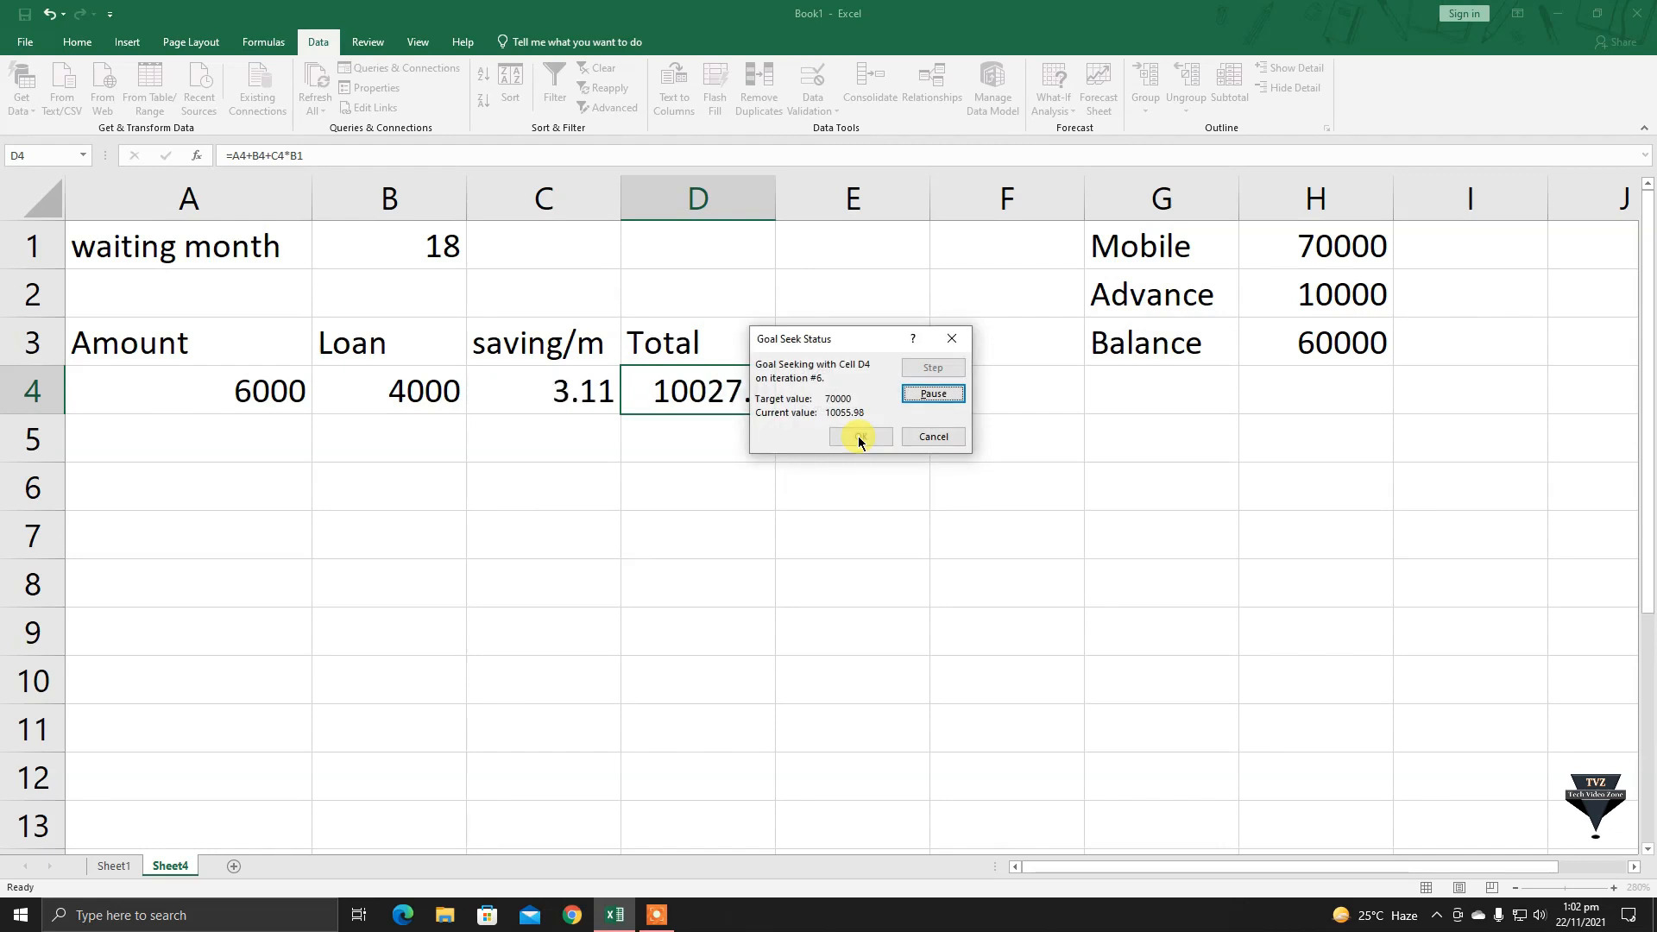
left_click_drag(872, 348, 1221, 478)
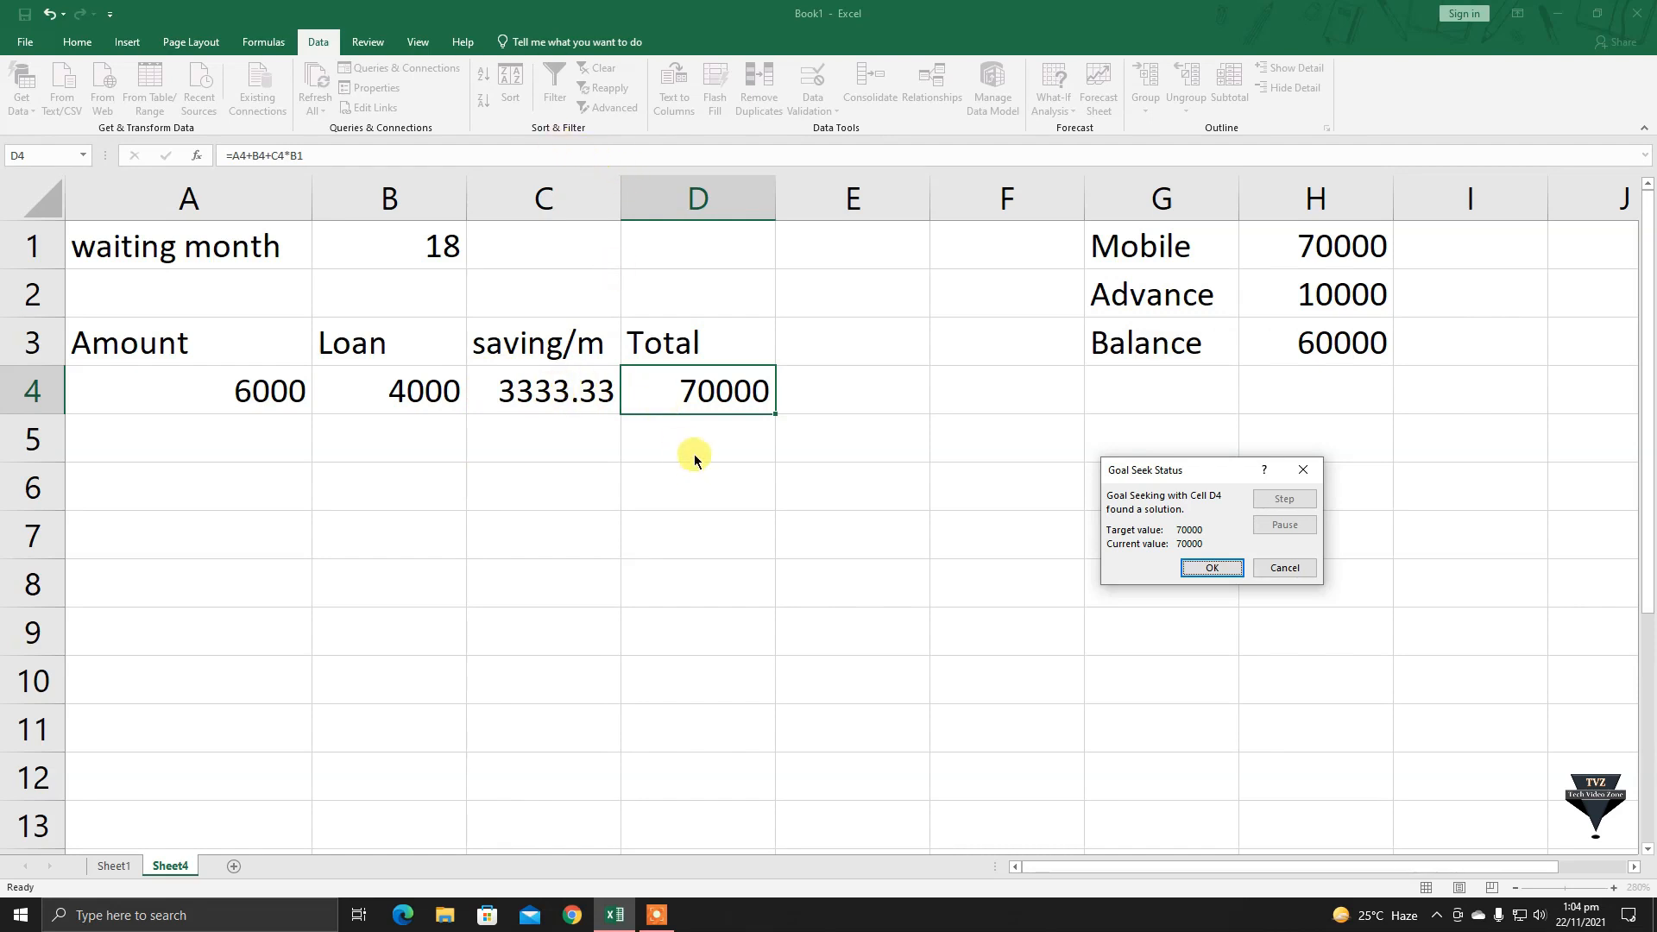
left_click_drag(1202, 473, 928, 479)
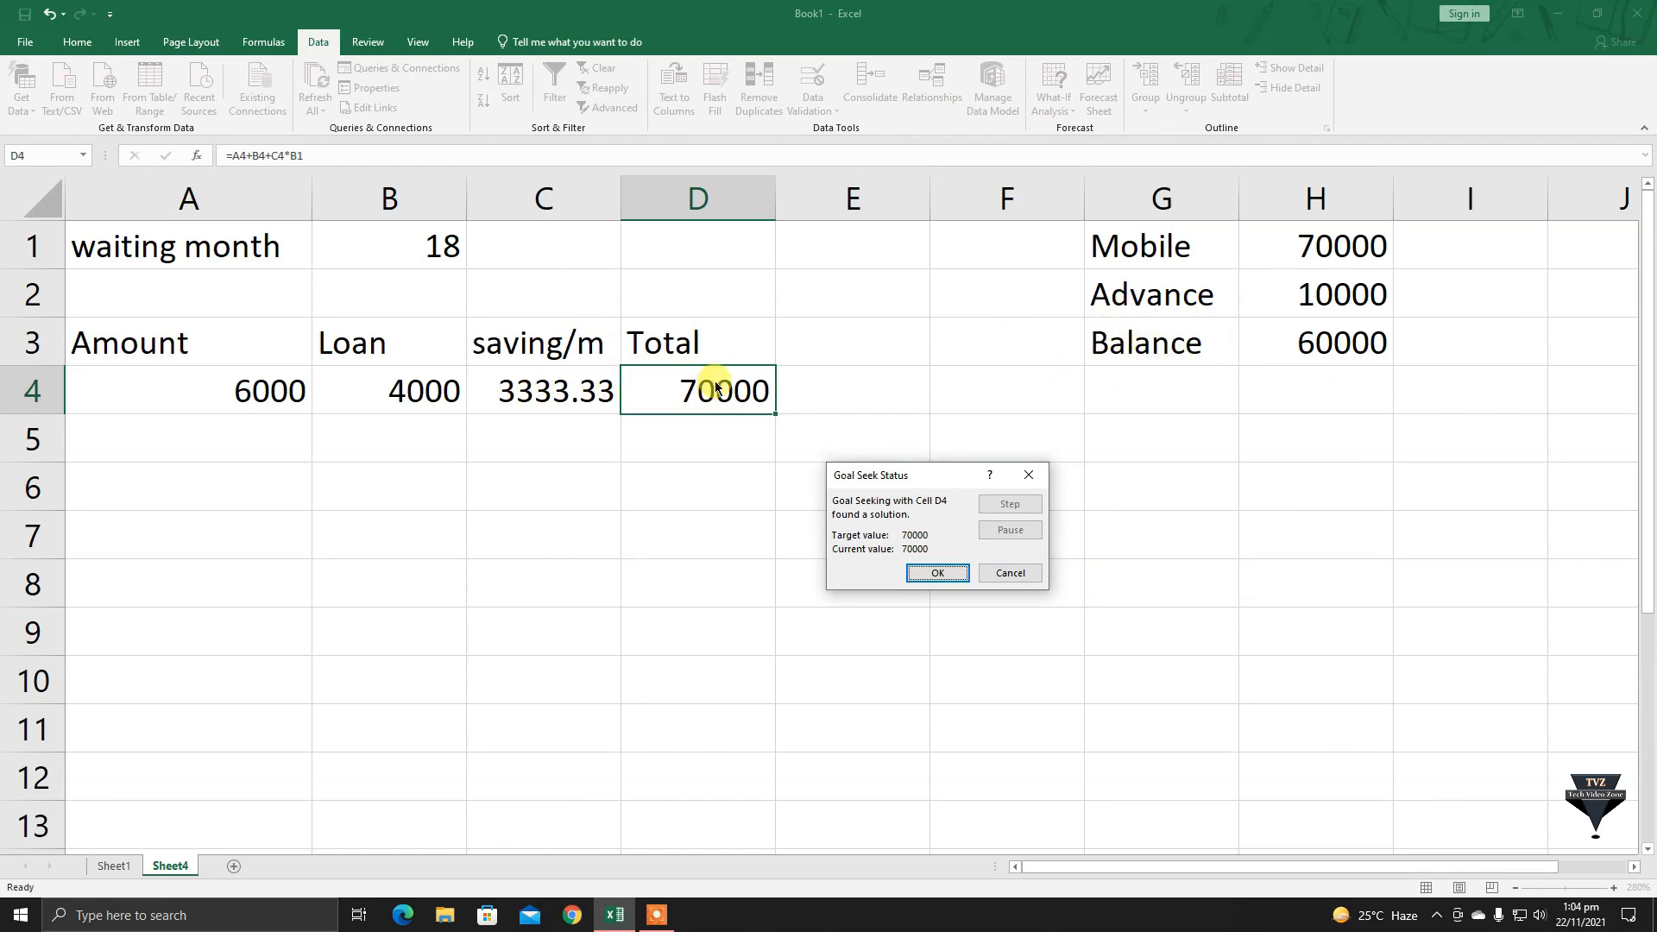
left_click(959, 572)
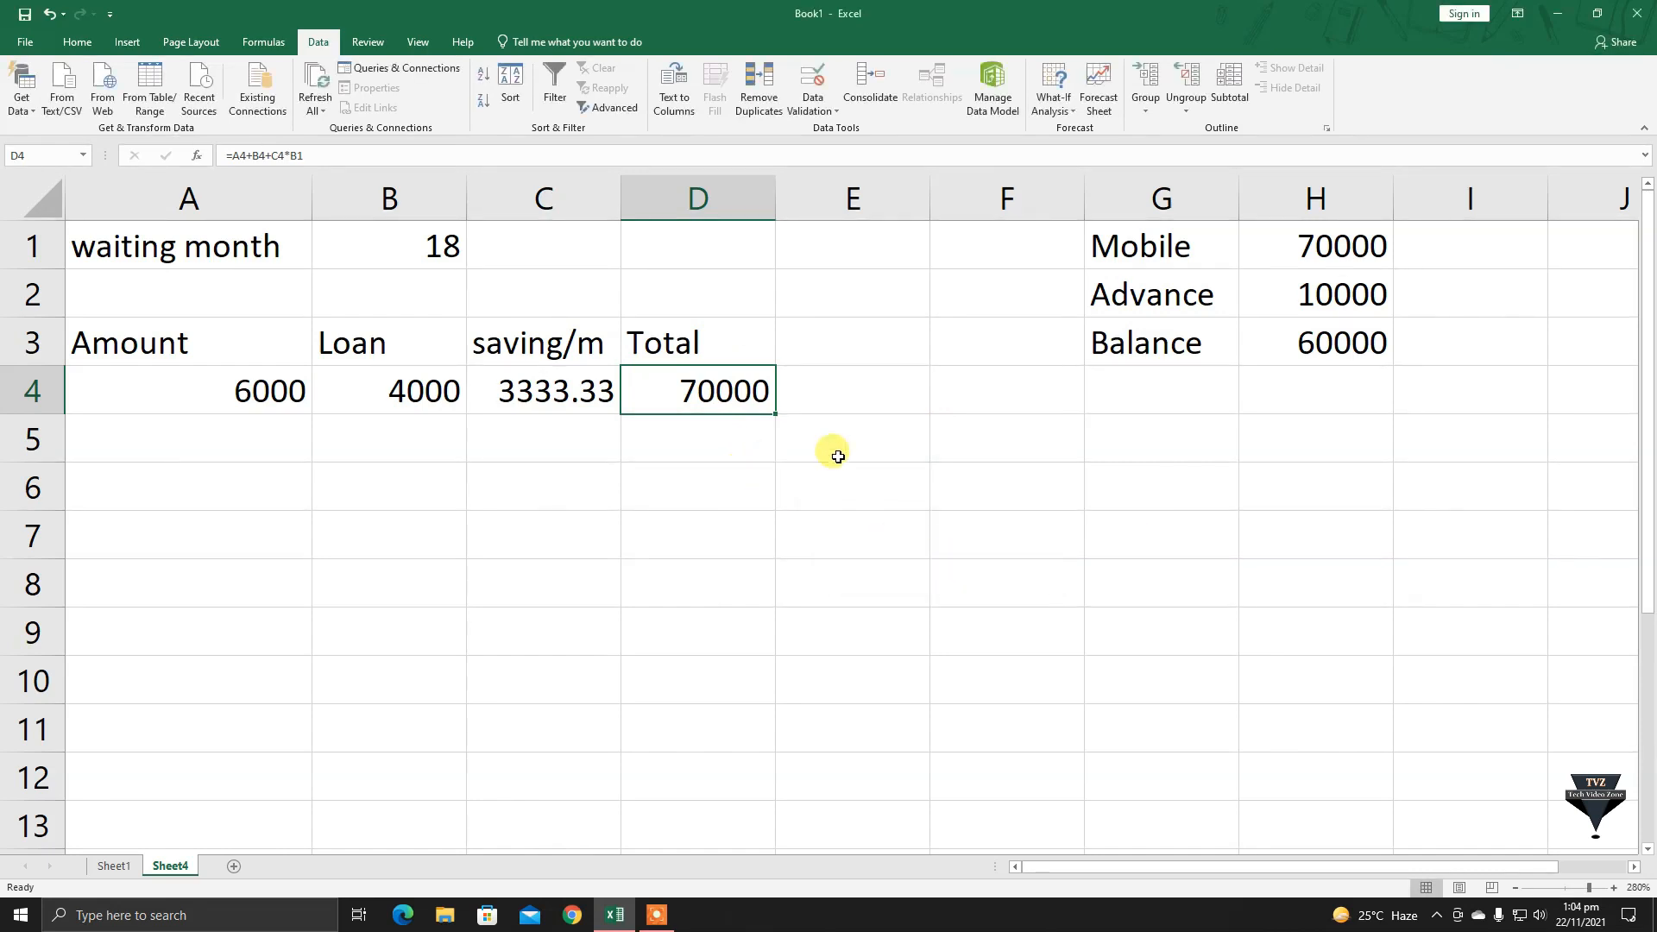
Enter the check formula =C4*B1 in F6 to multiply the monthly saving by the waiting months.
left_click(991, 496)
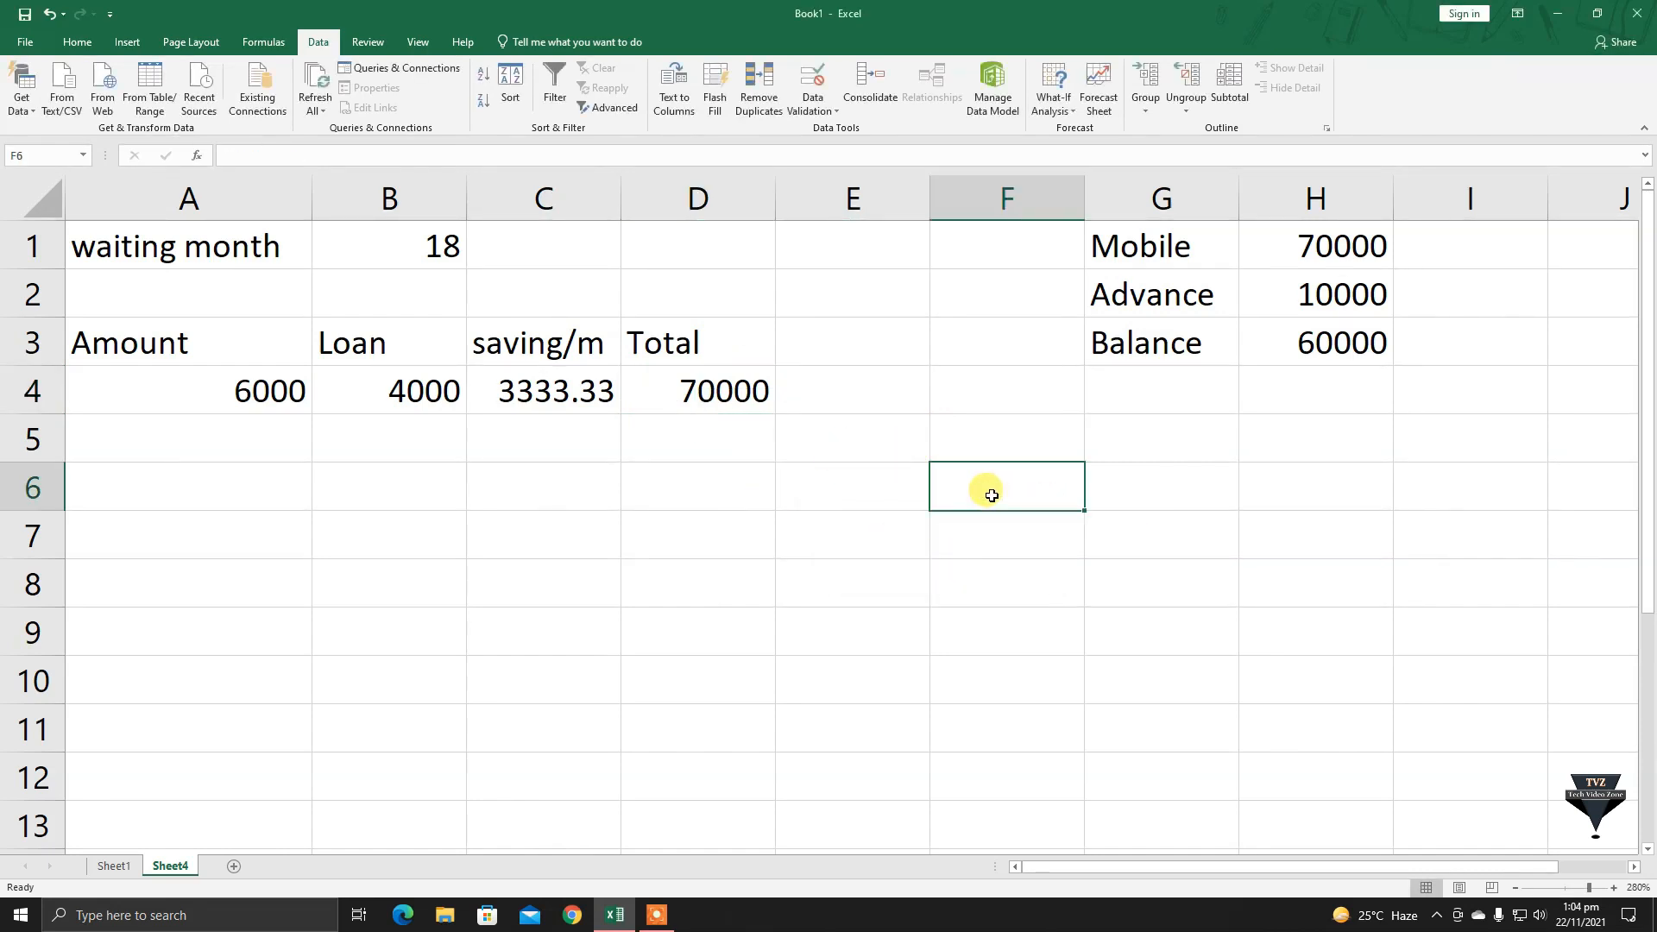
type("=")
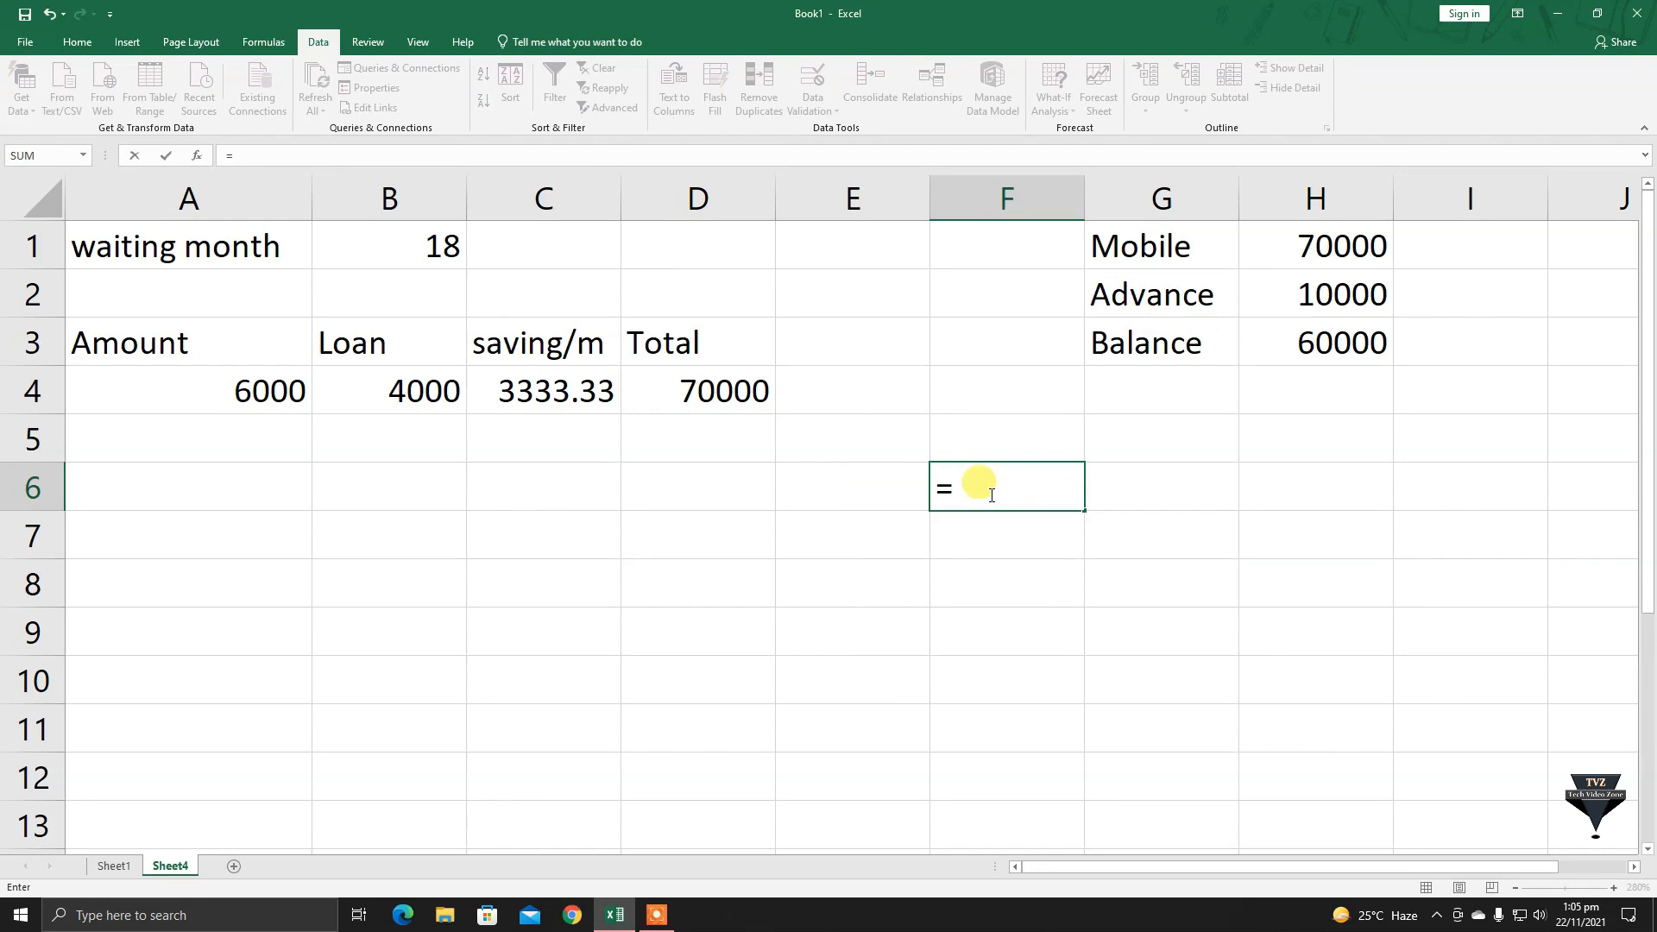
left_click(554, 397)
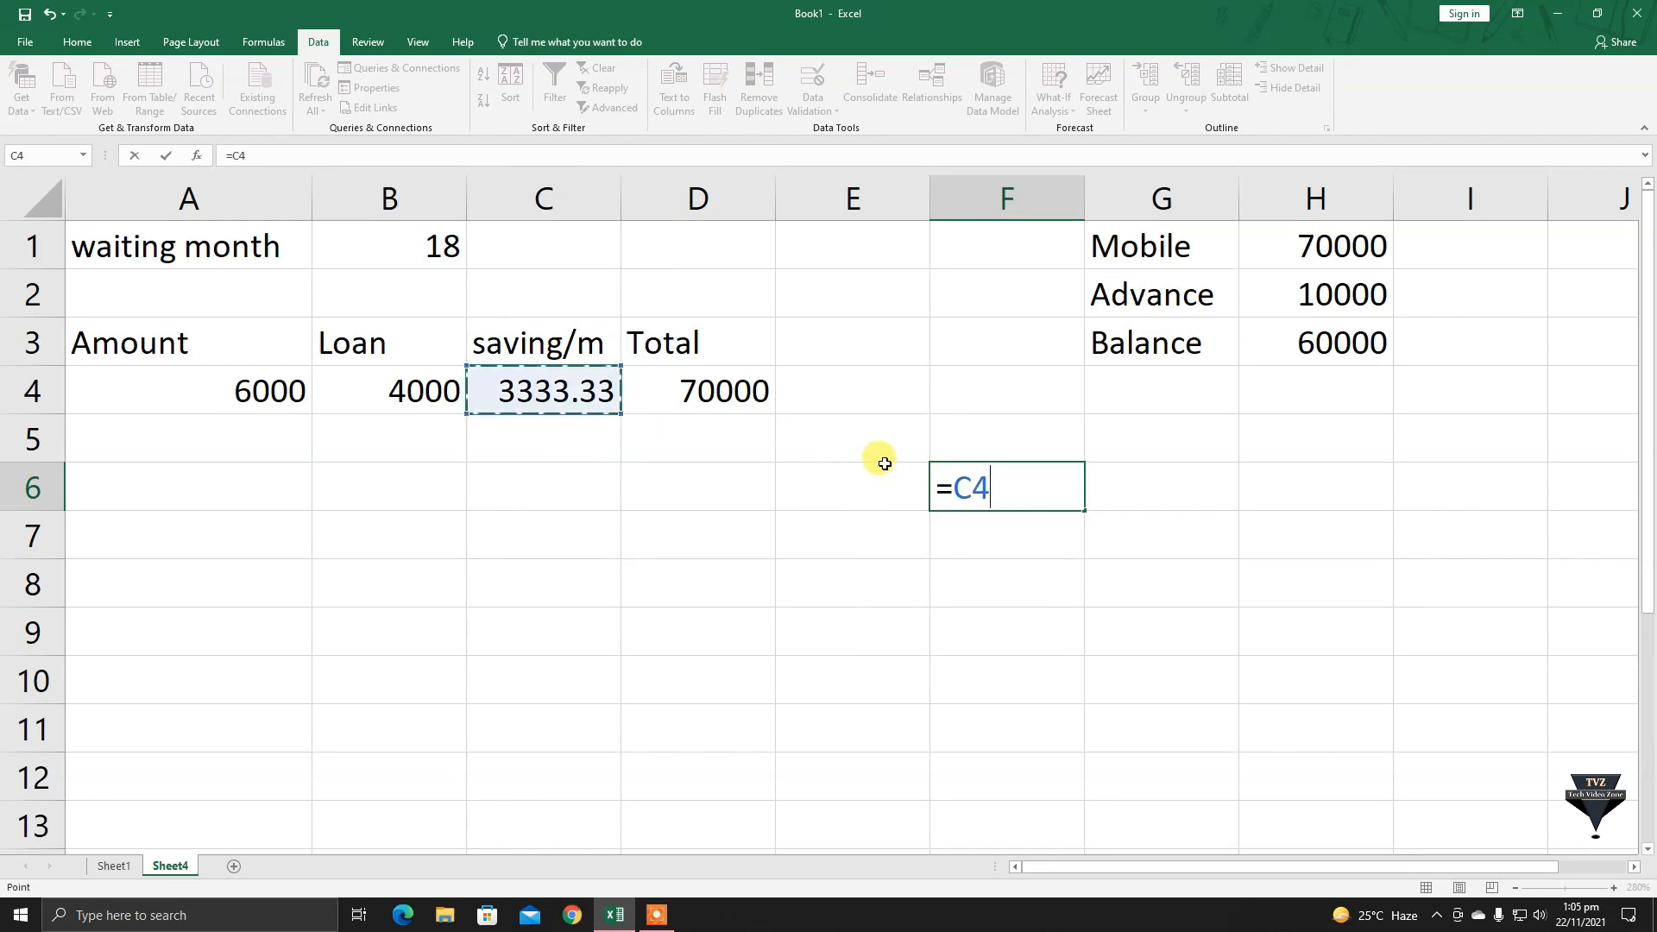
type("+")
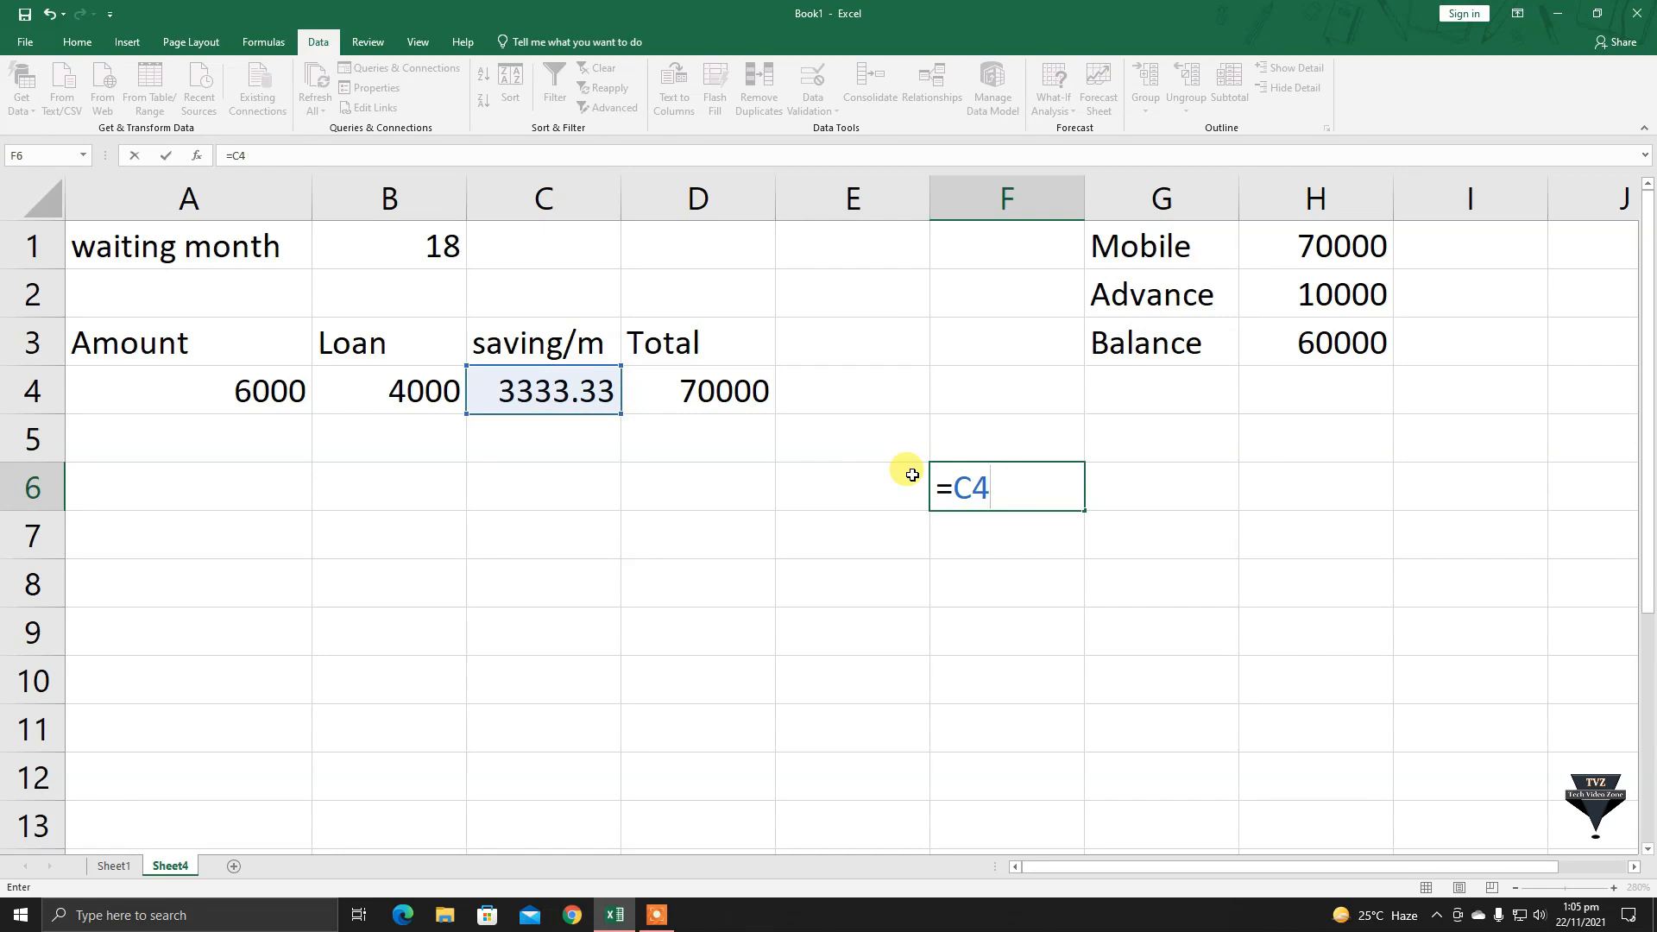
left_click(444, 247)
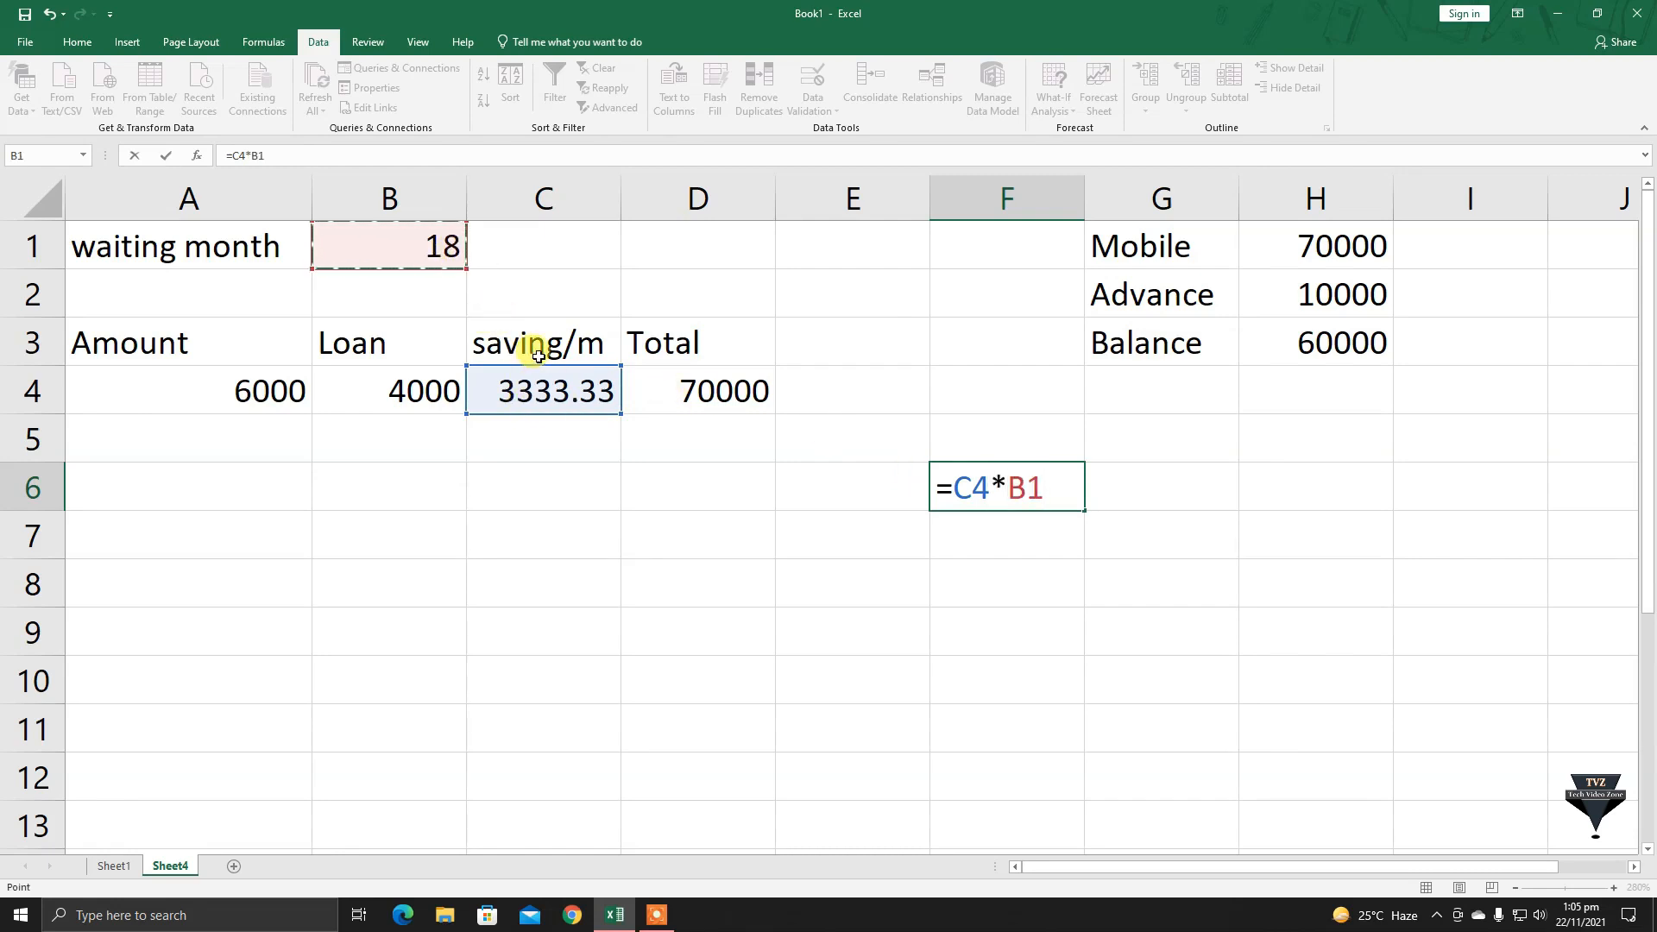
key("Return")
Clear the check formula from F6.
left_click(982, 473)
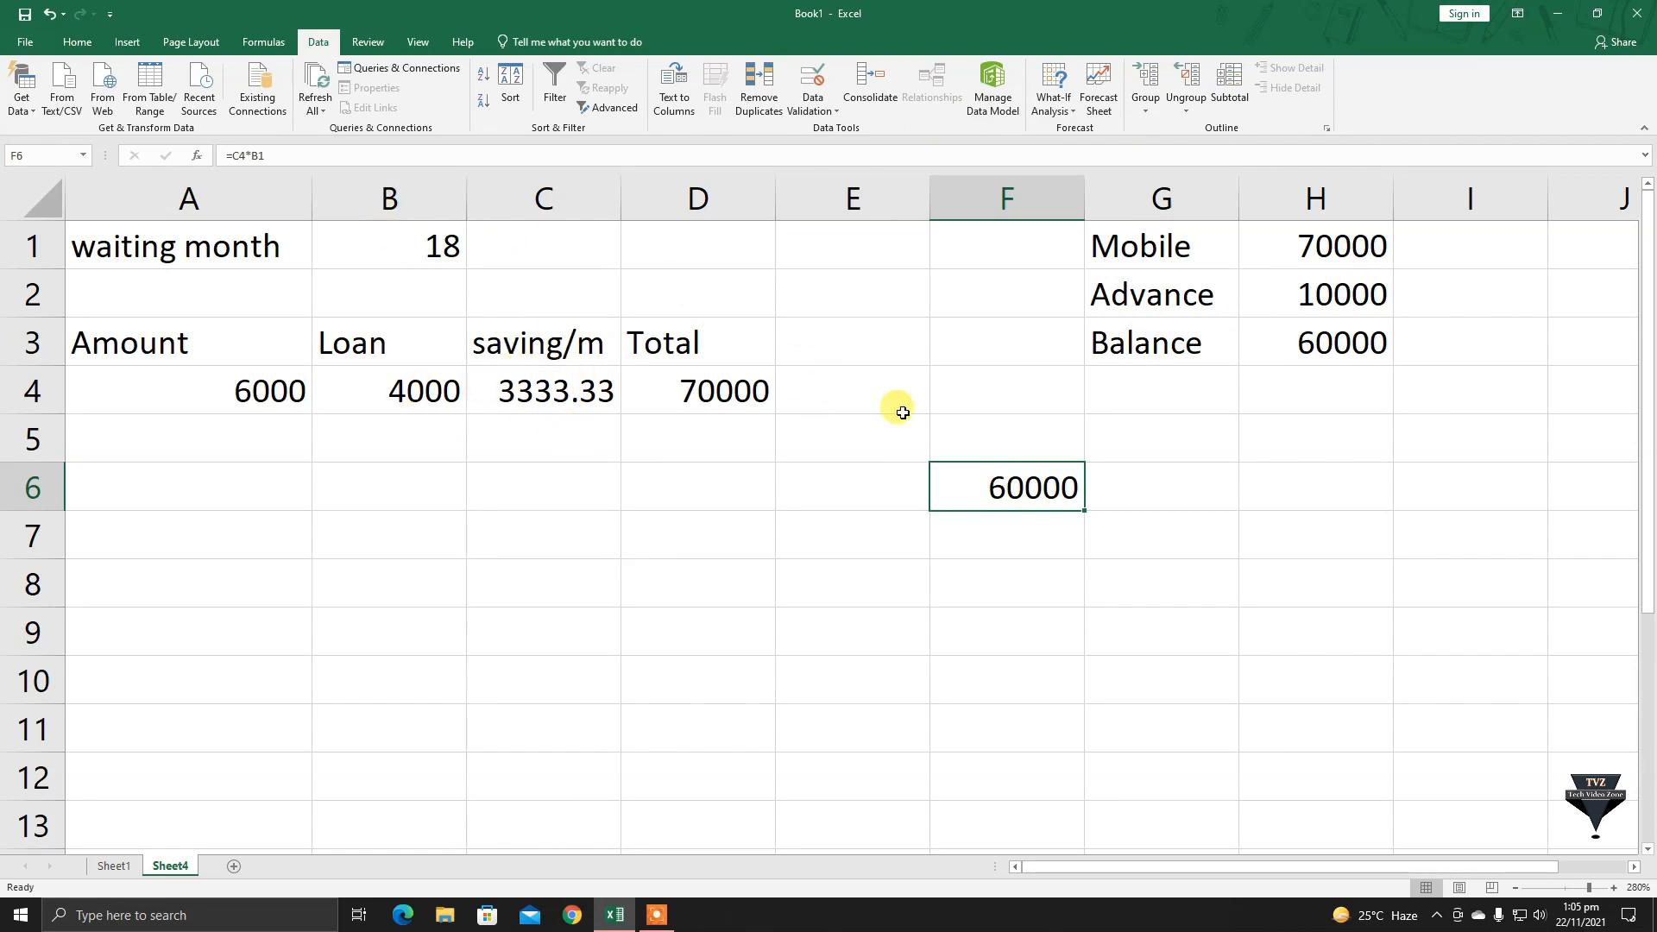
mouse_move(980, 481)
left_mouse_down()
mouse_move(1062, 448)
mouse_move(1024, 510)
mouse_move(981, 527)
mouse_move(1025, 437)
mouse_move(1035, 484)
mouse_move(873, 488)
mouse_move(983, 489)
left_mouse_up()
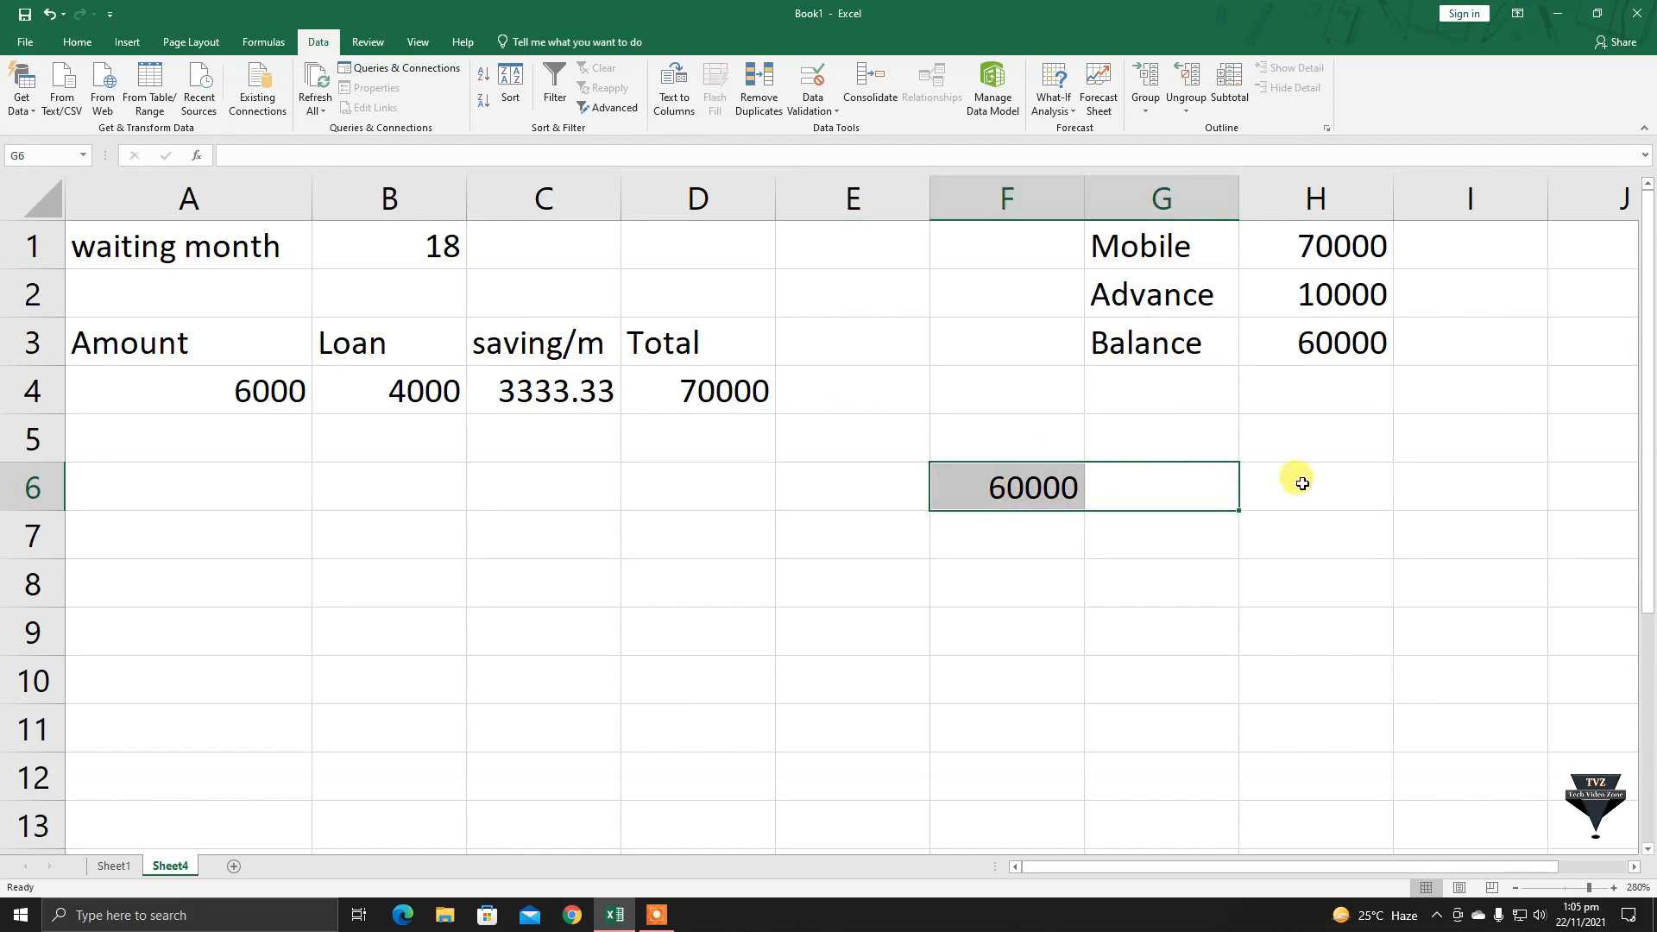
left_click(1048, 483)
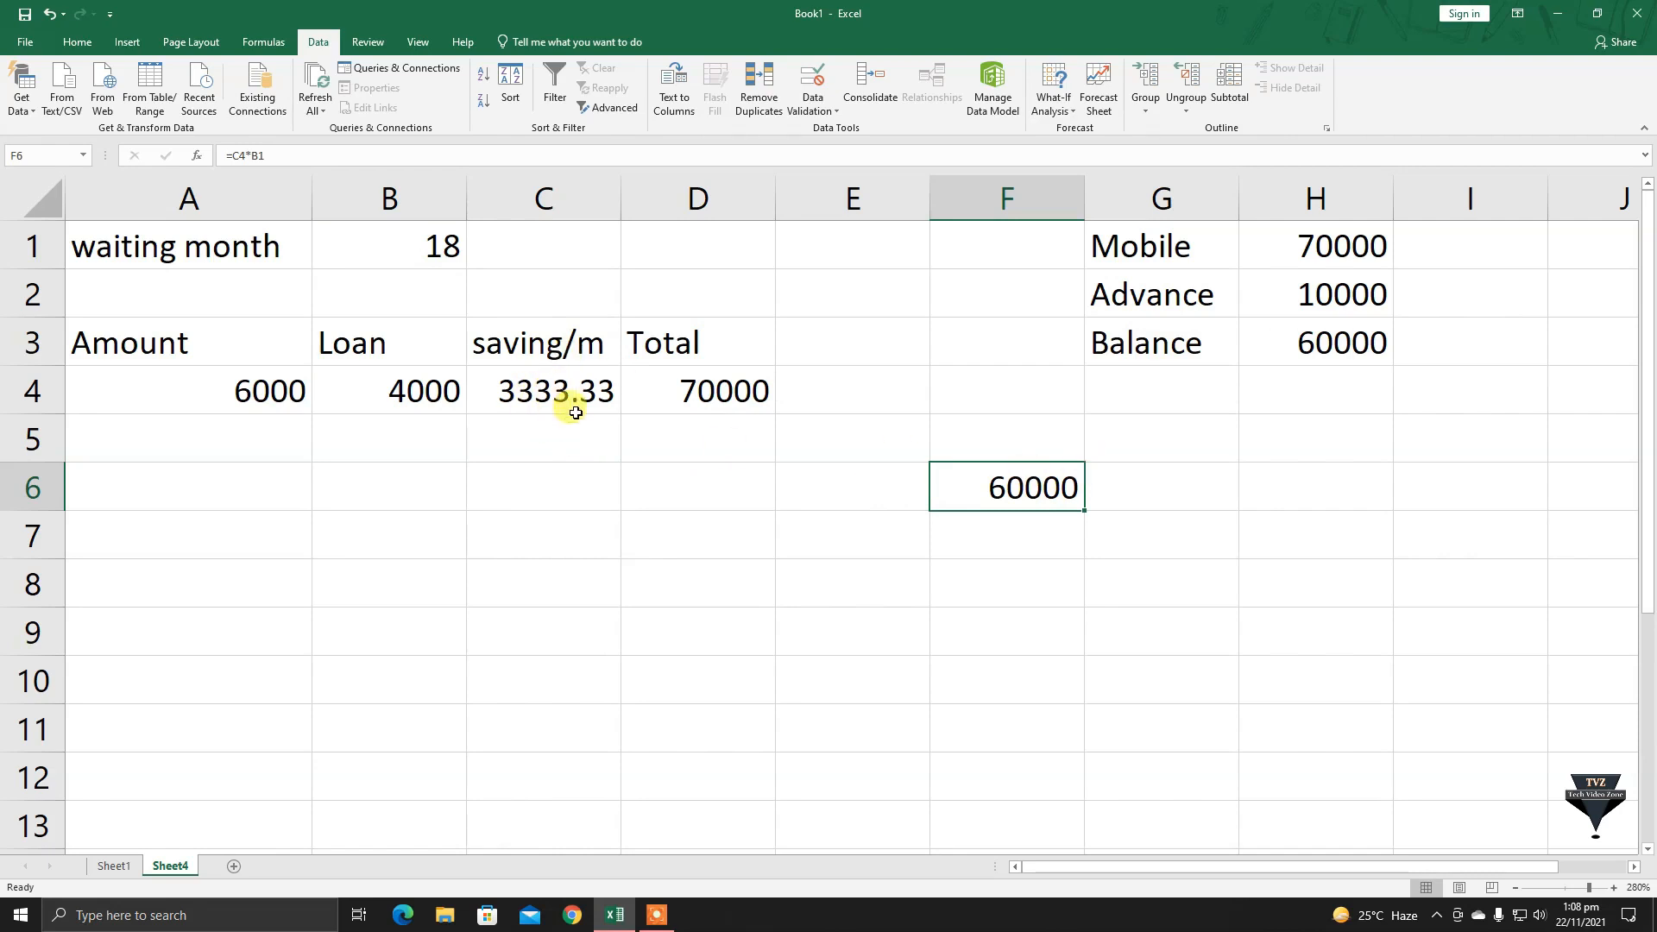
key("BackSpace")
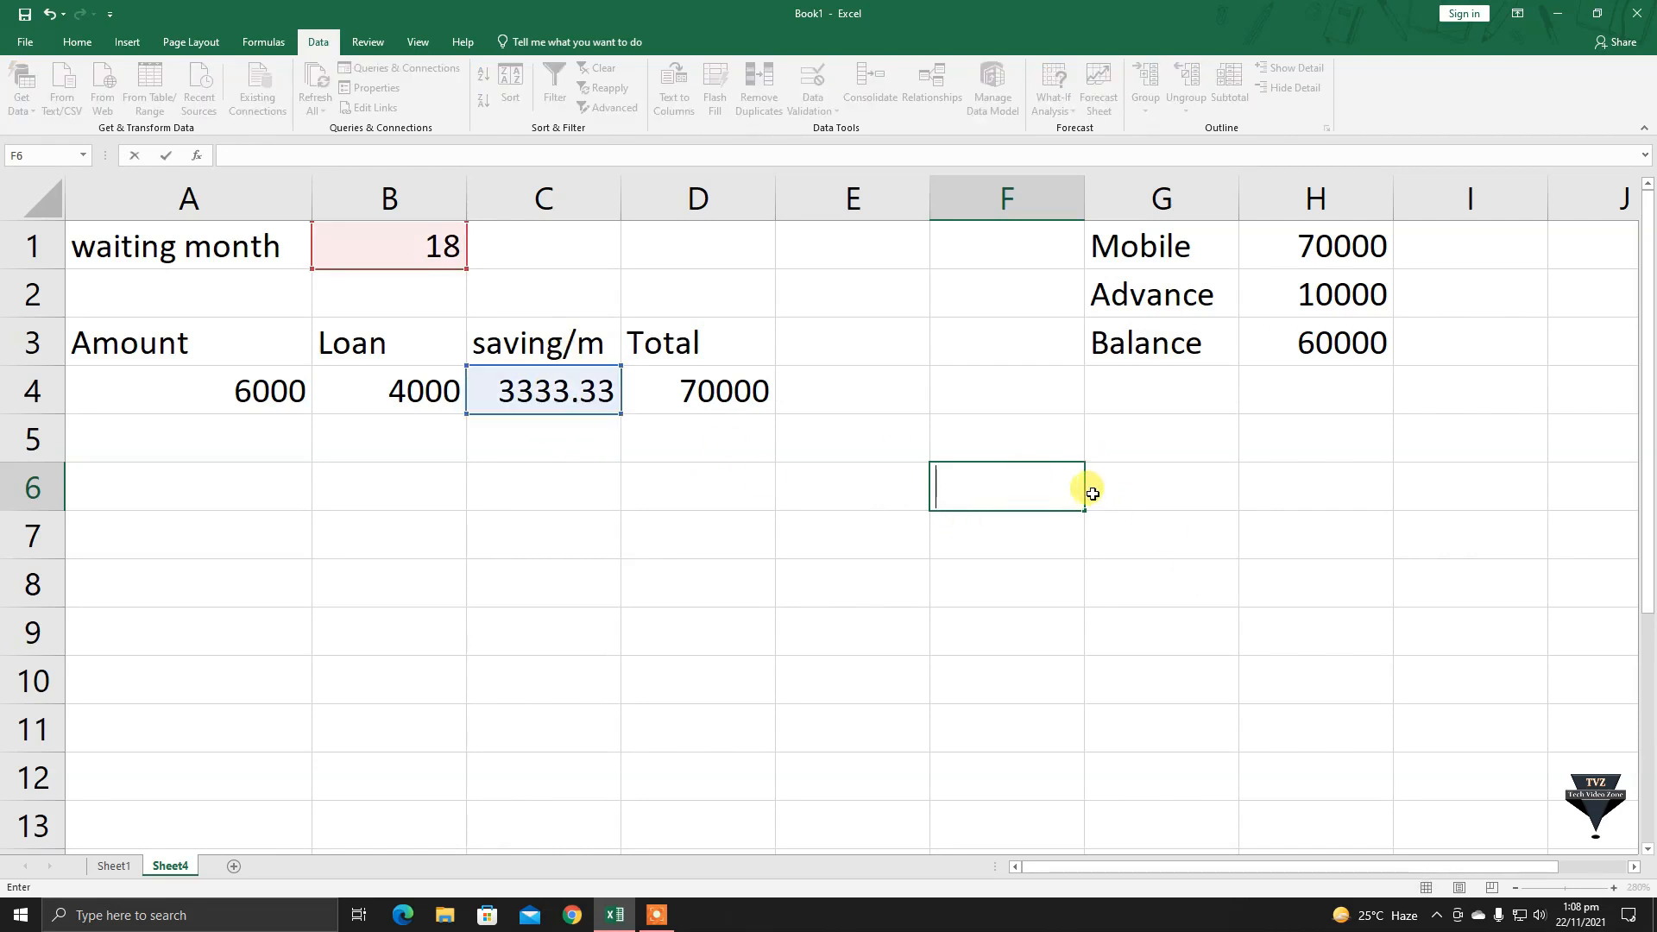
left_click(718, 448)
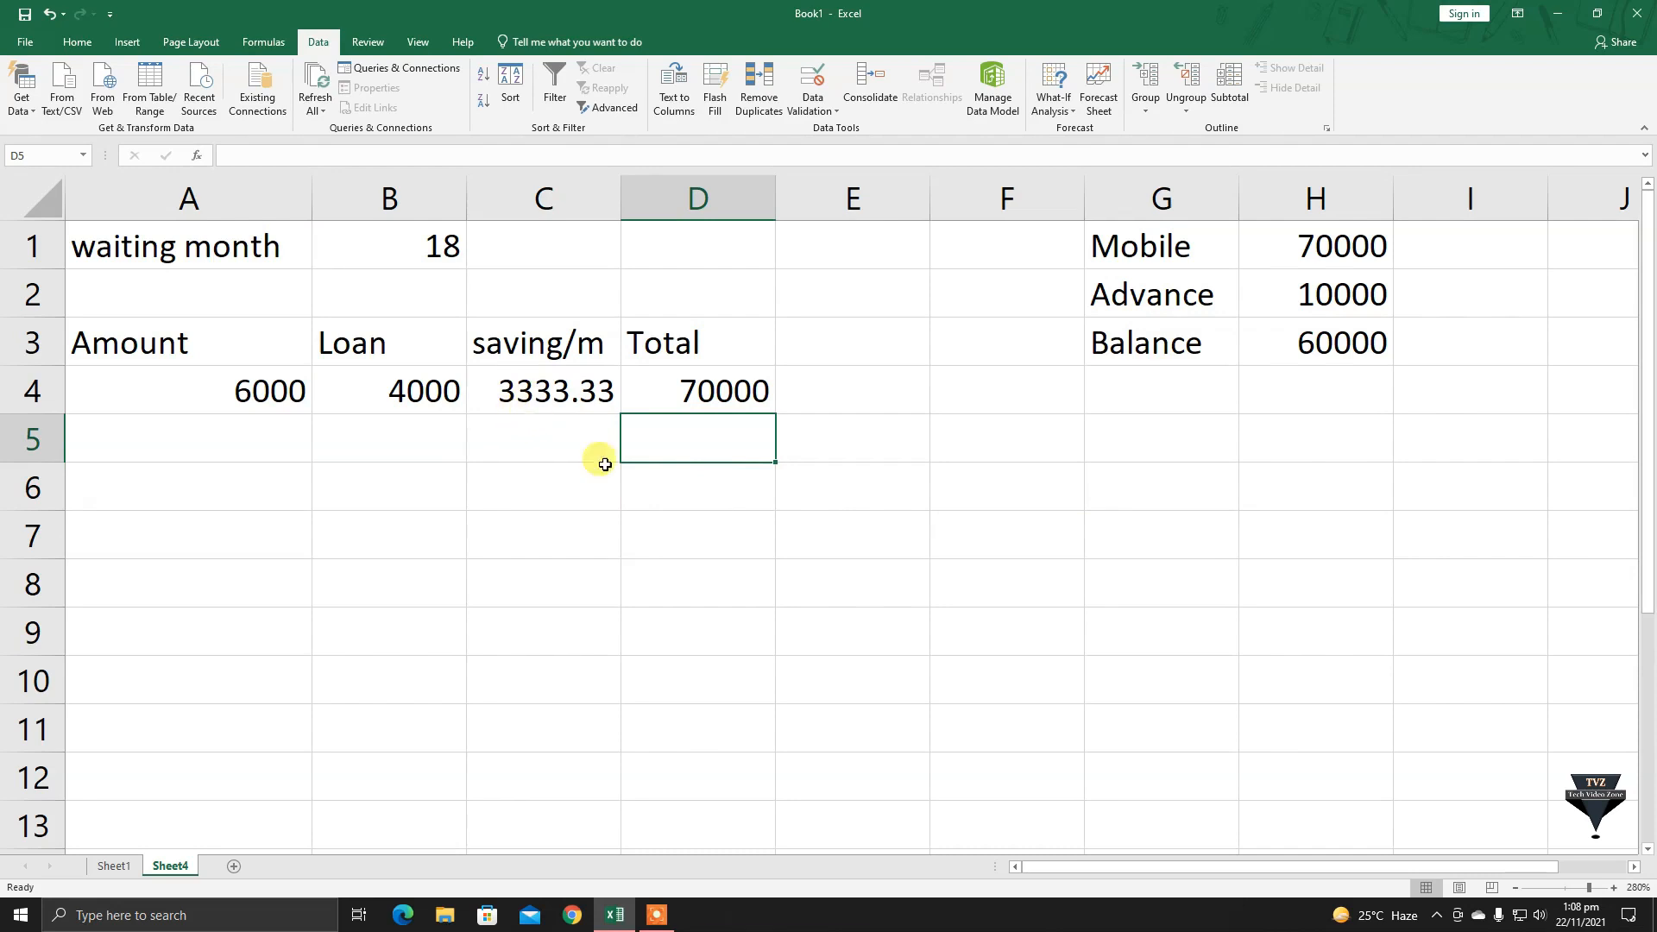
Clear the waiting month value in B1 and set the monthly saving in C4 to 2000.
left_click(578, 393)
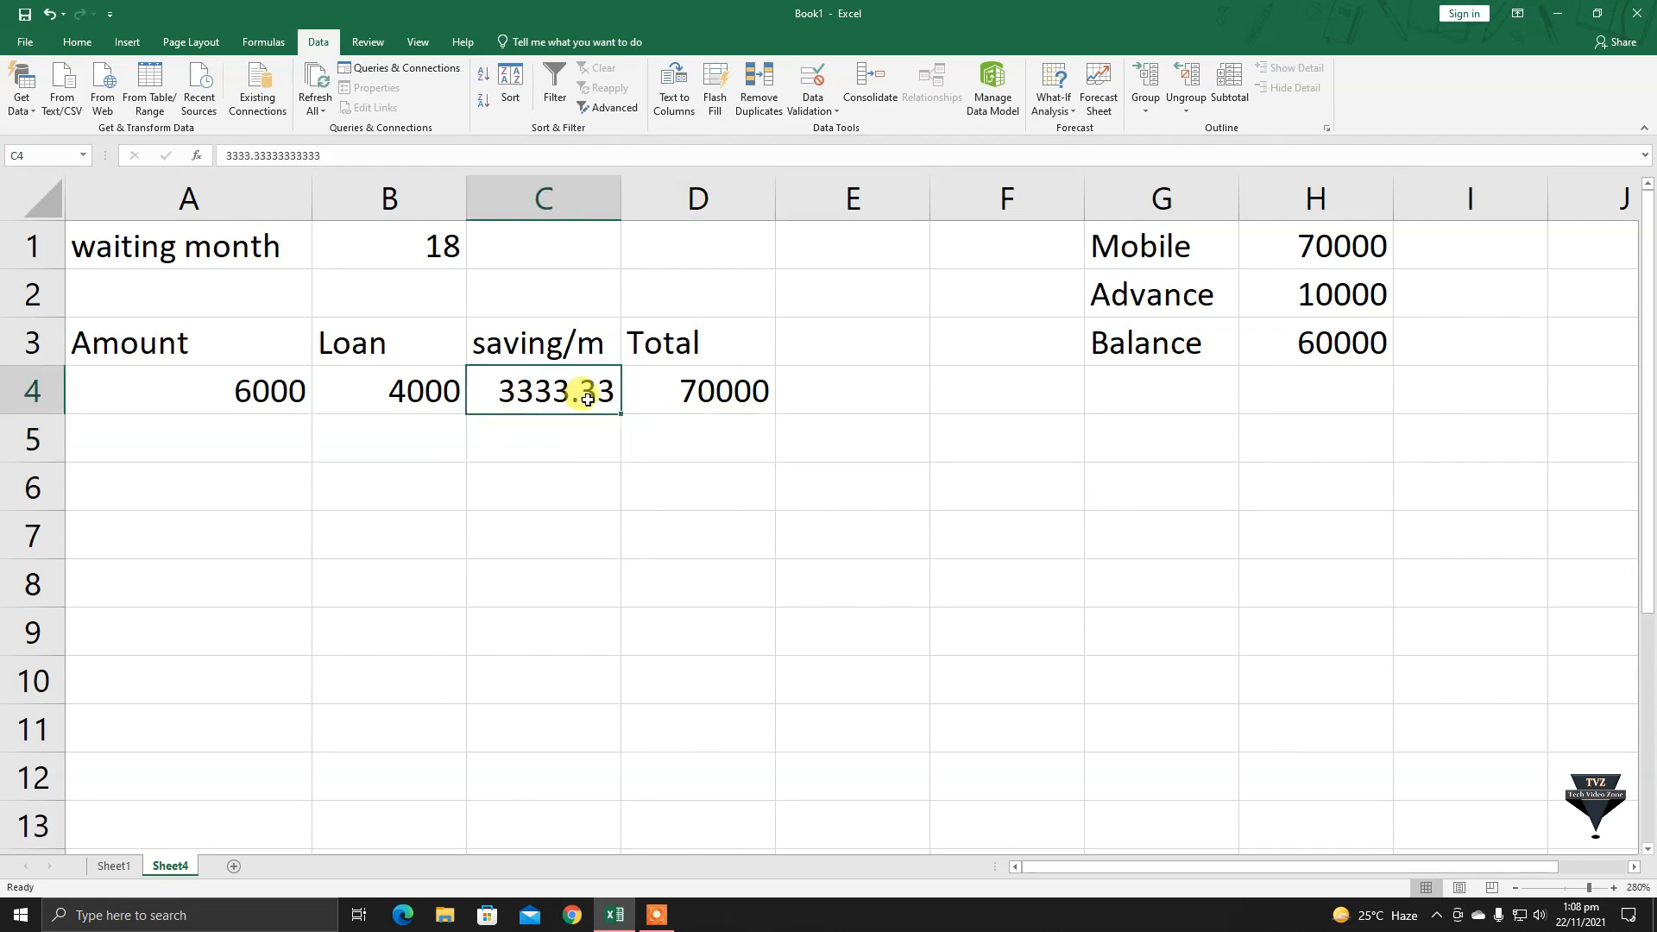
left_click(435, 248)
key("BackSpace")
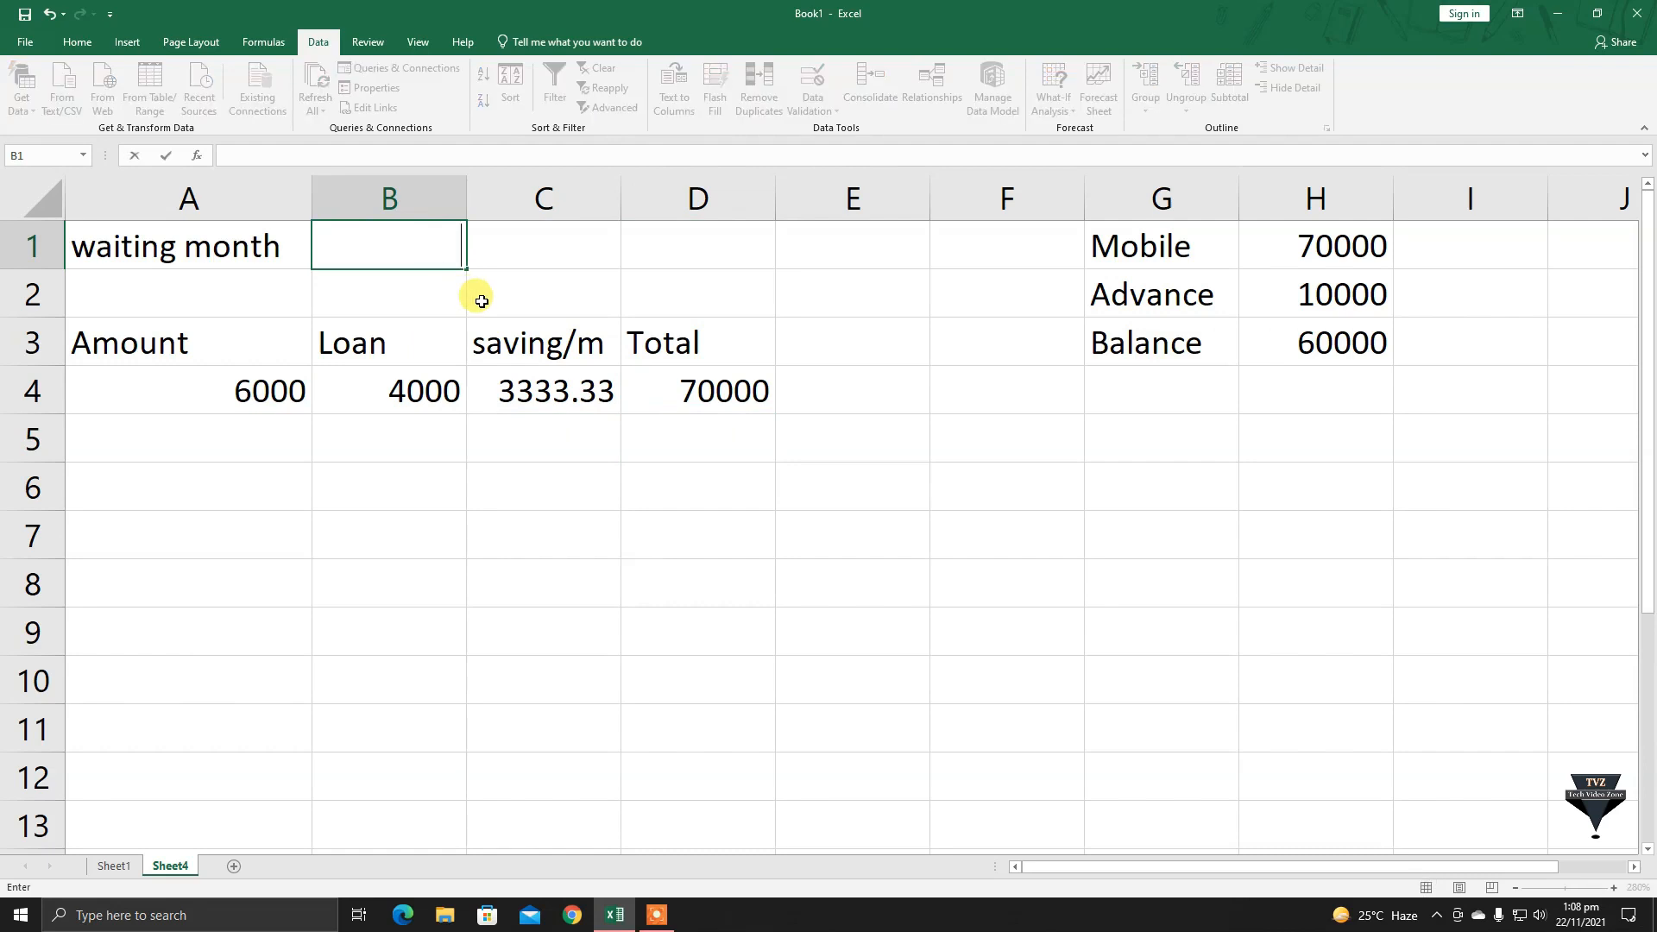
left_click(584, 401)
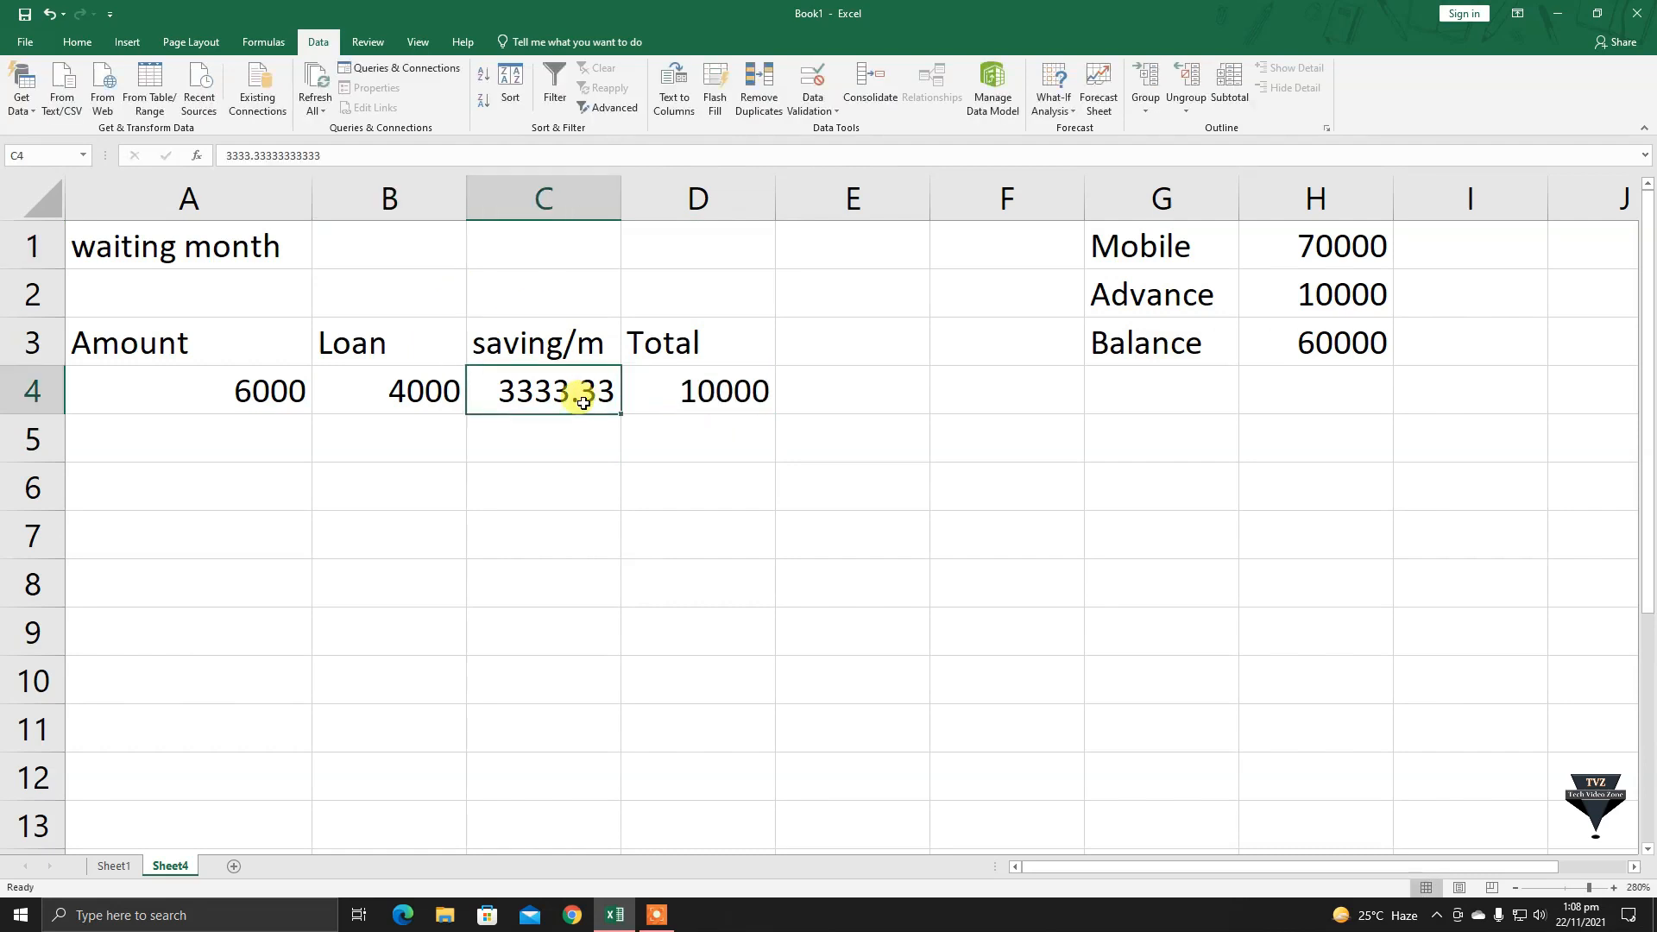
key("BackSpace")
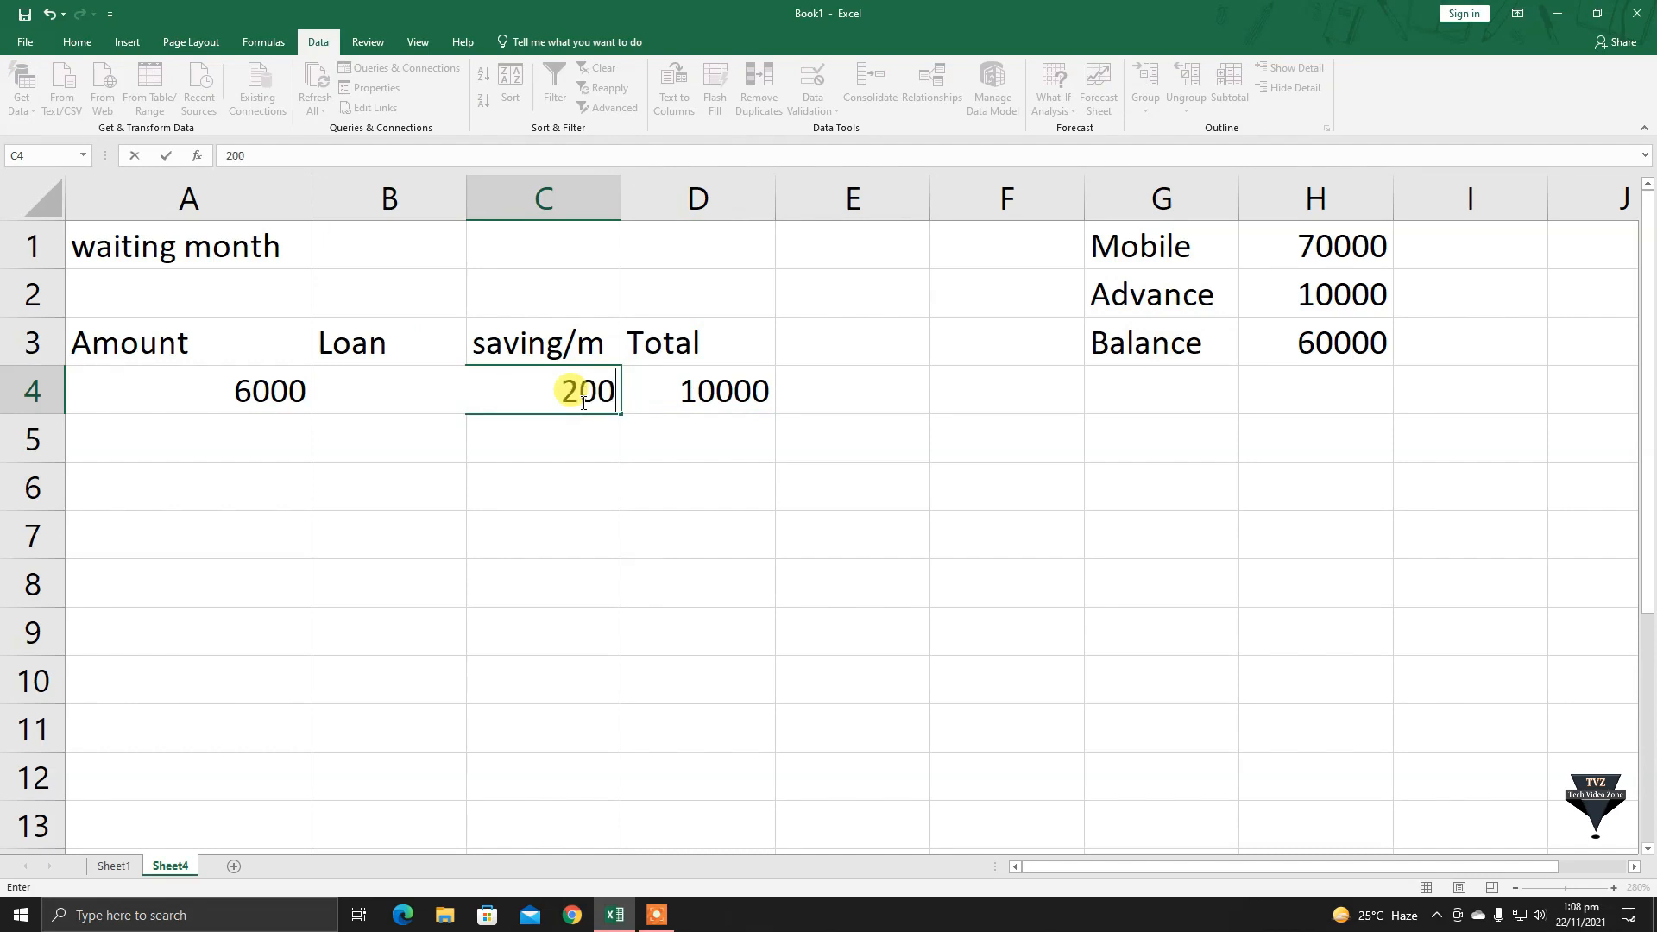
key("Return")
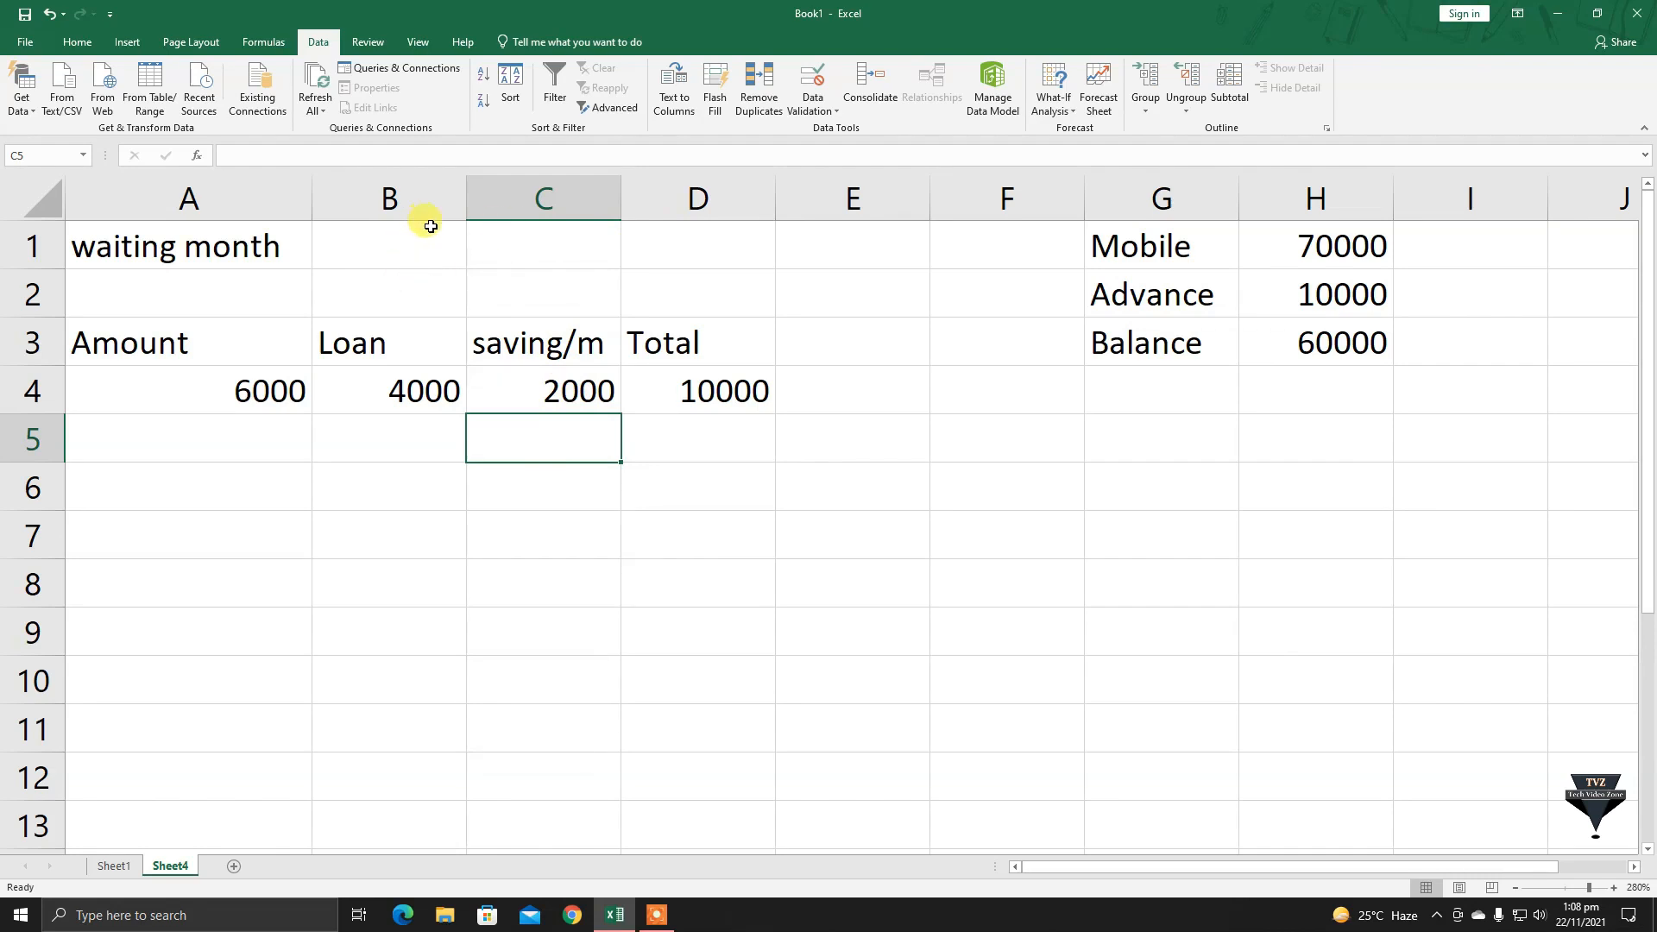
left_click(547, 387)
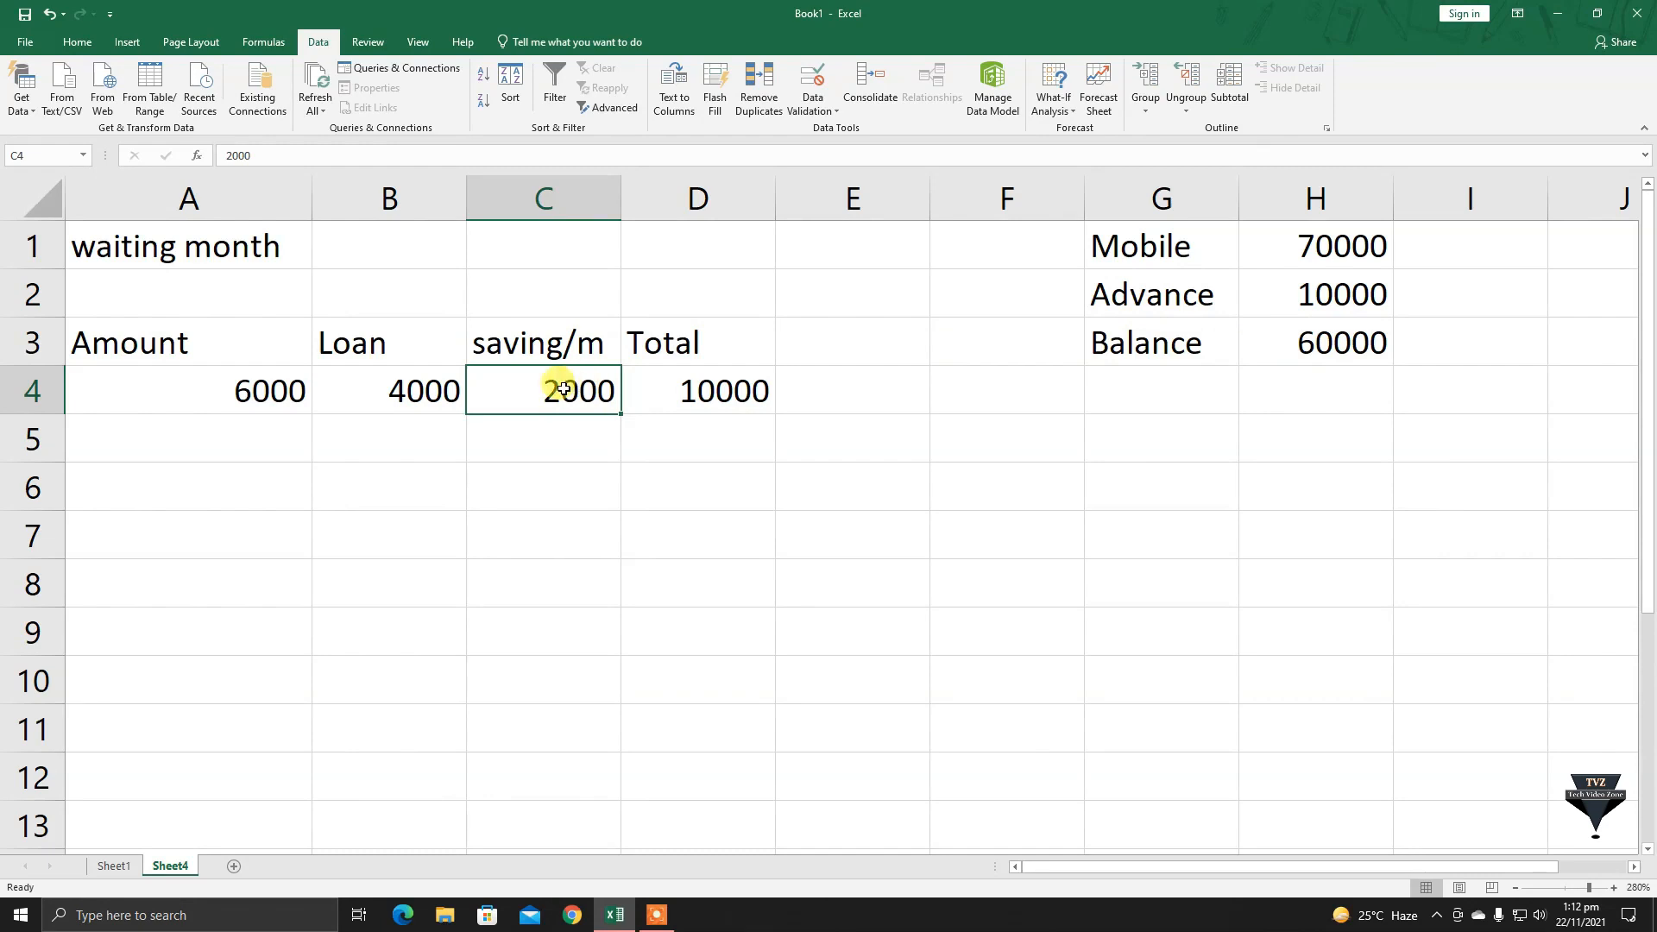
mouse_move(562, 388)
left_mouse_down()
mouse_move(547, 355)
mouse_move(389, 236)
mouse_move(562, 310)
mouse_move(577, 386)
left_mouse_up()
left_click(1323, 343)
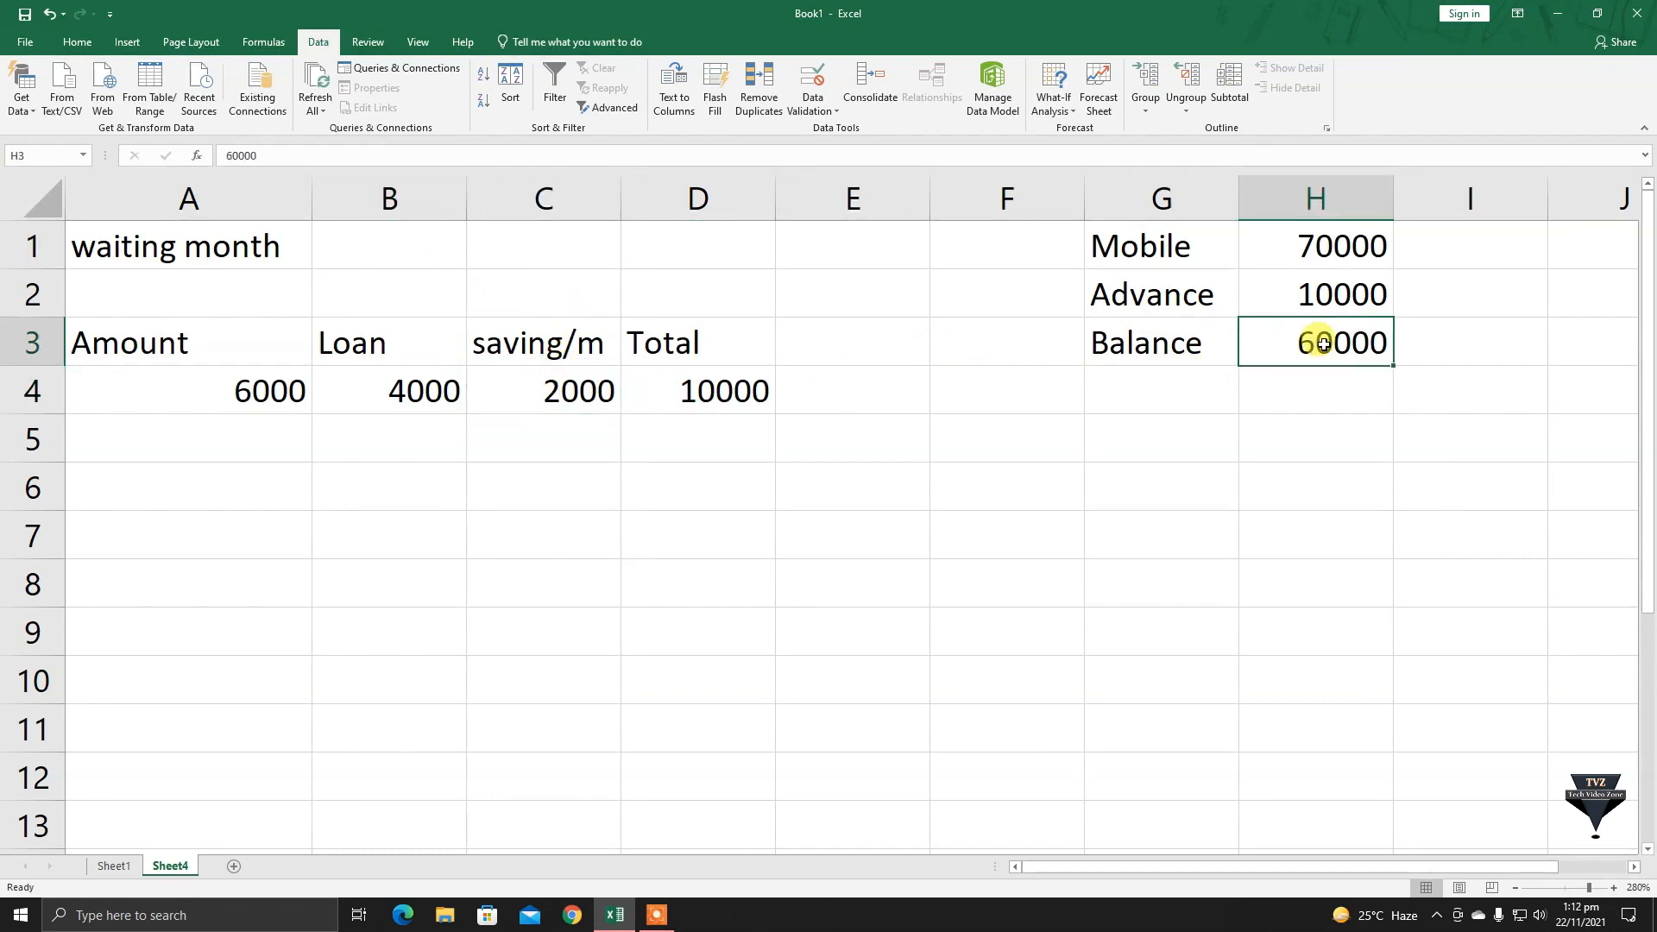
left_click(518, 393)
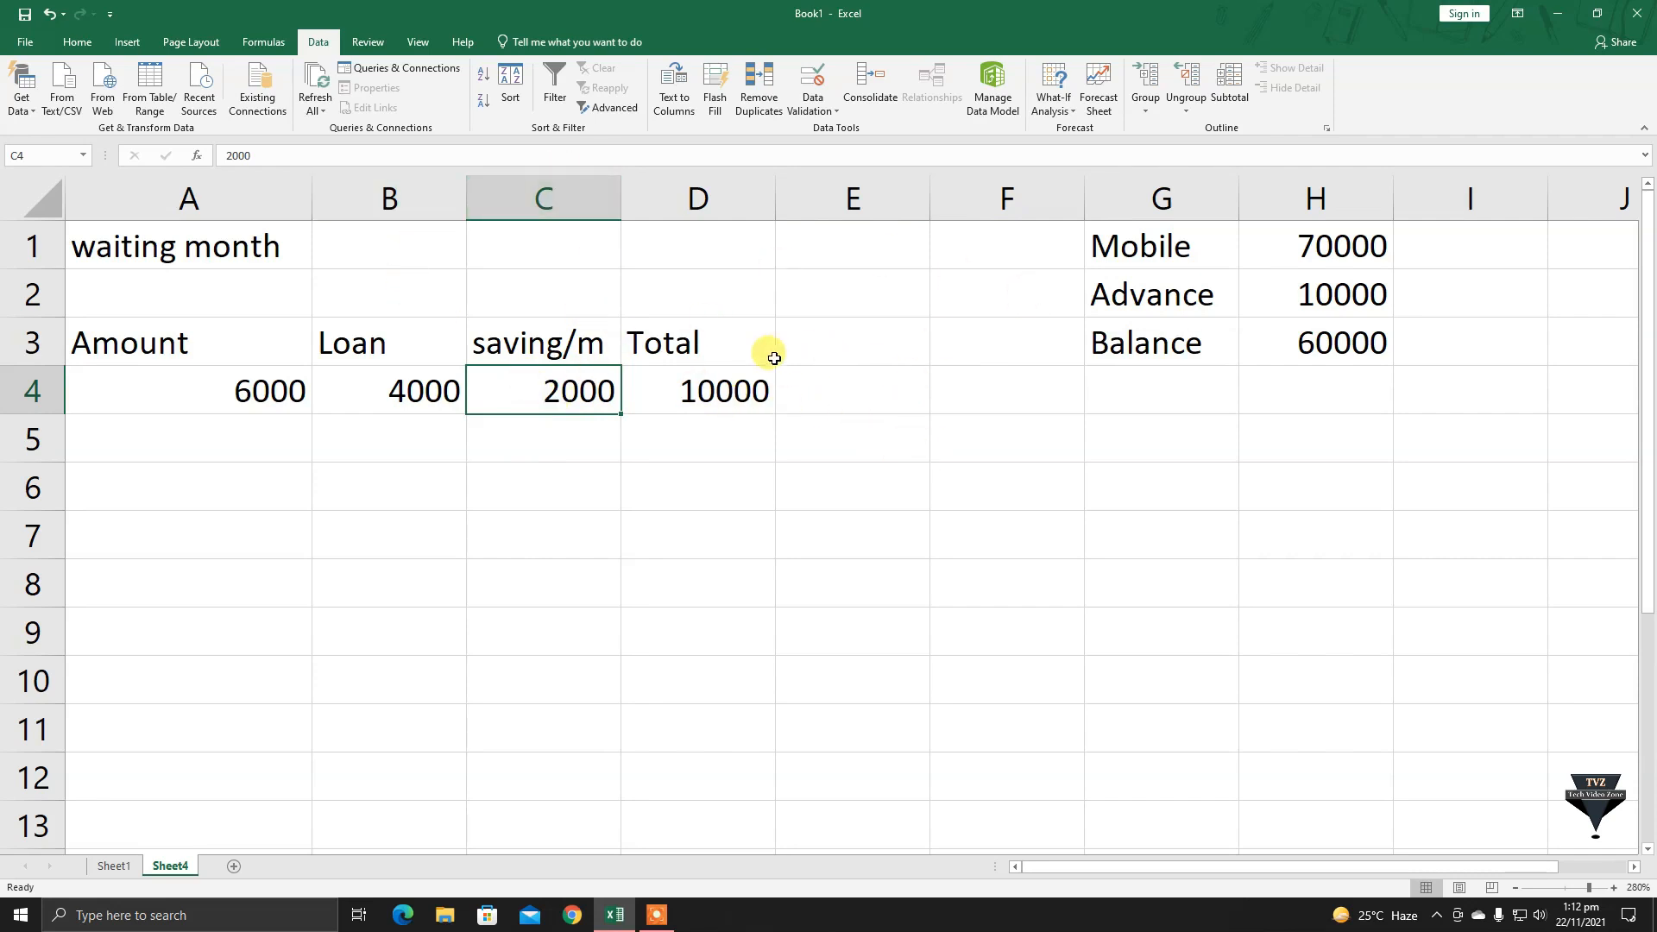
Run Goal Seek on the Total in D4 with a target value of 70000 by changing the waiting month in B1.
left_click(713, 387)
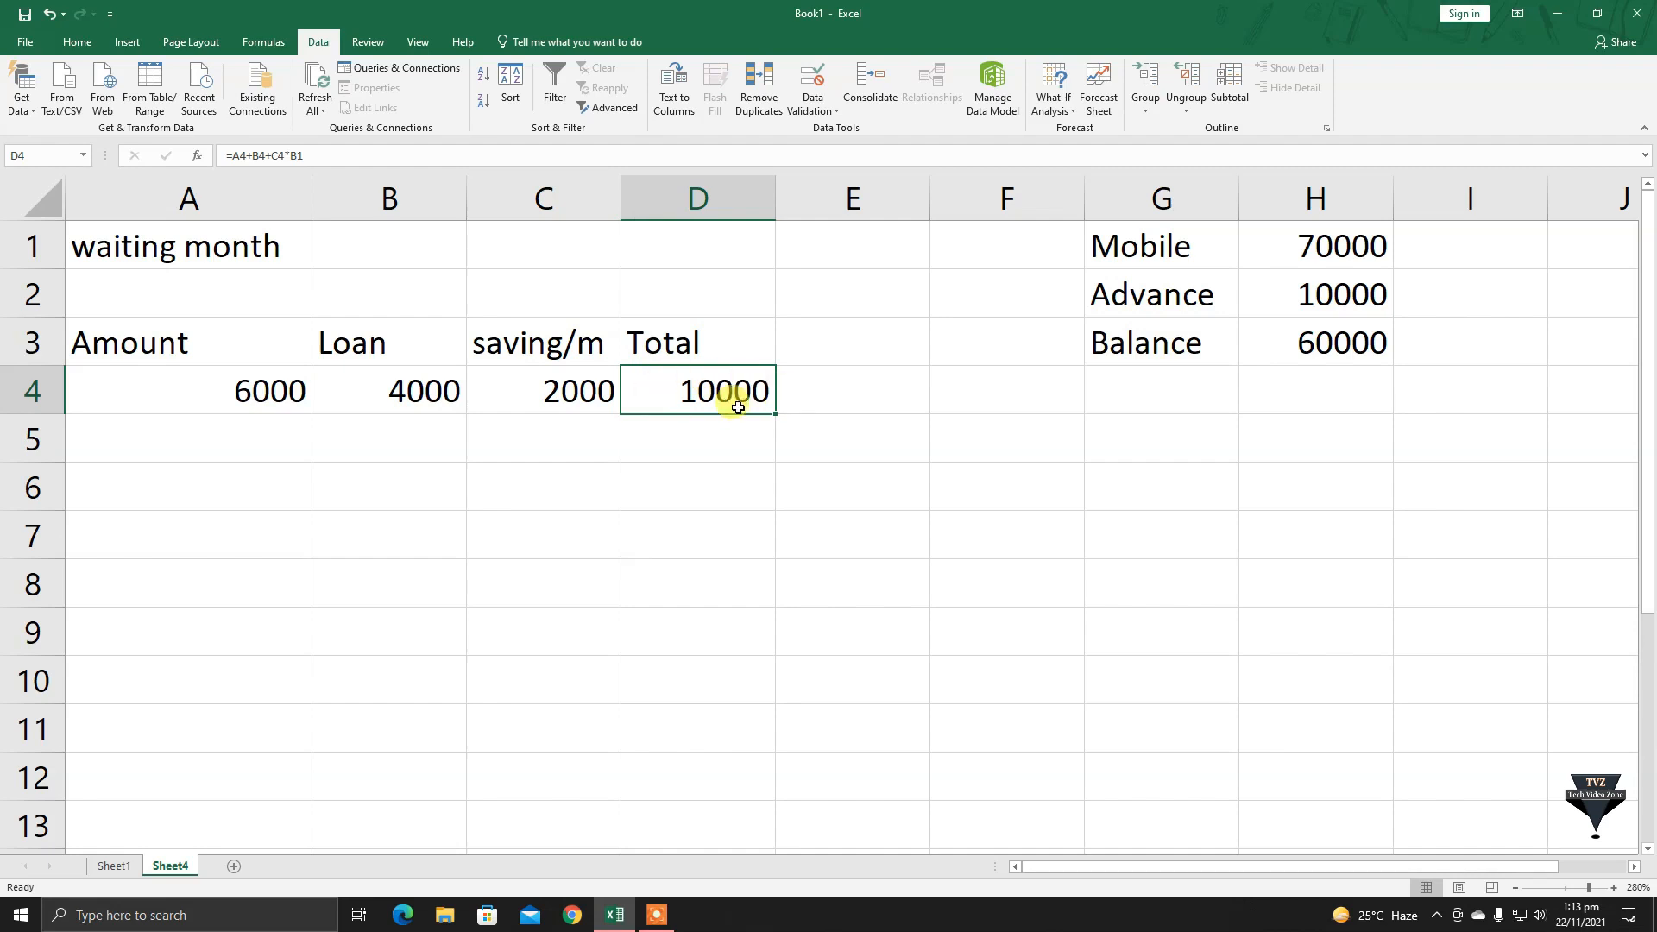
left_click(1054, 87)
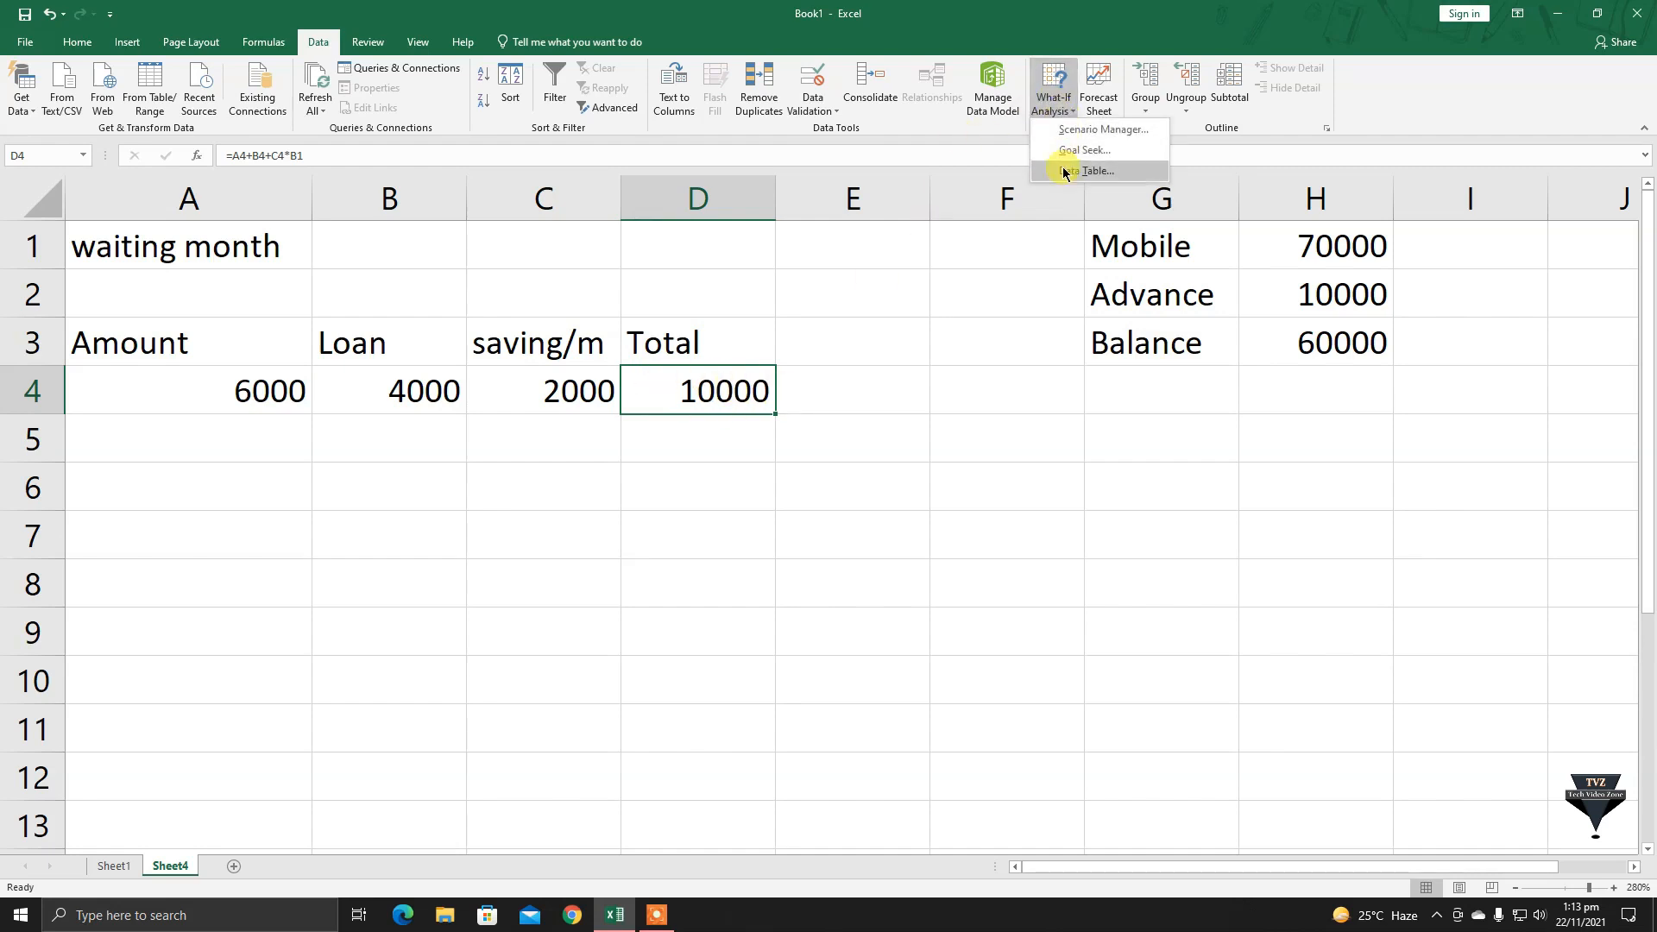
left_click(1073, 149)
left_click_drag(924, 474, 887, 375)
left_click(926, 425)
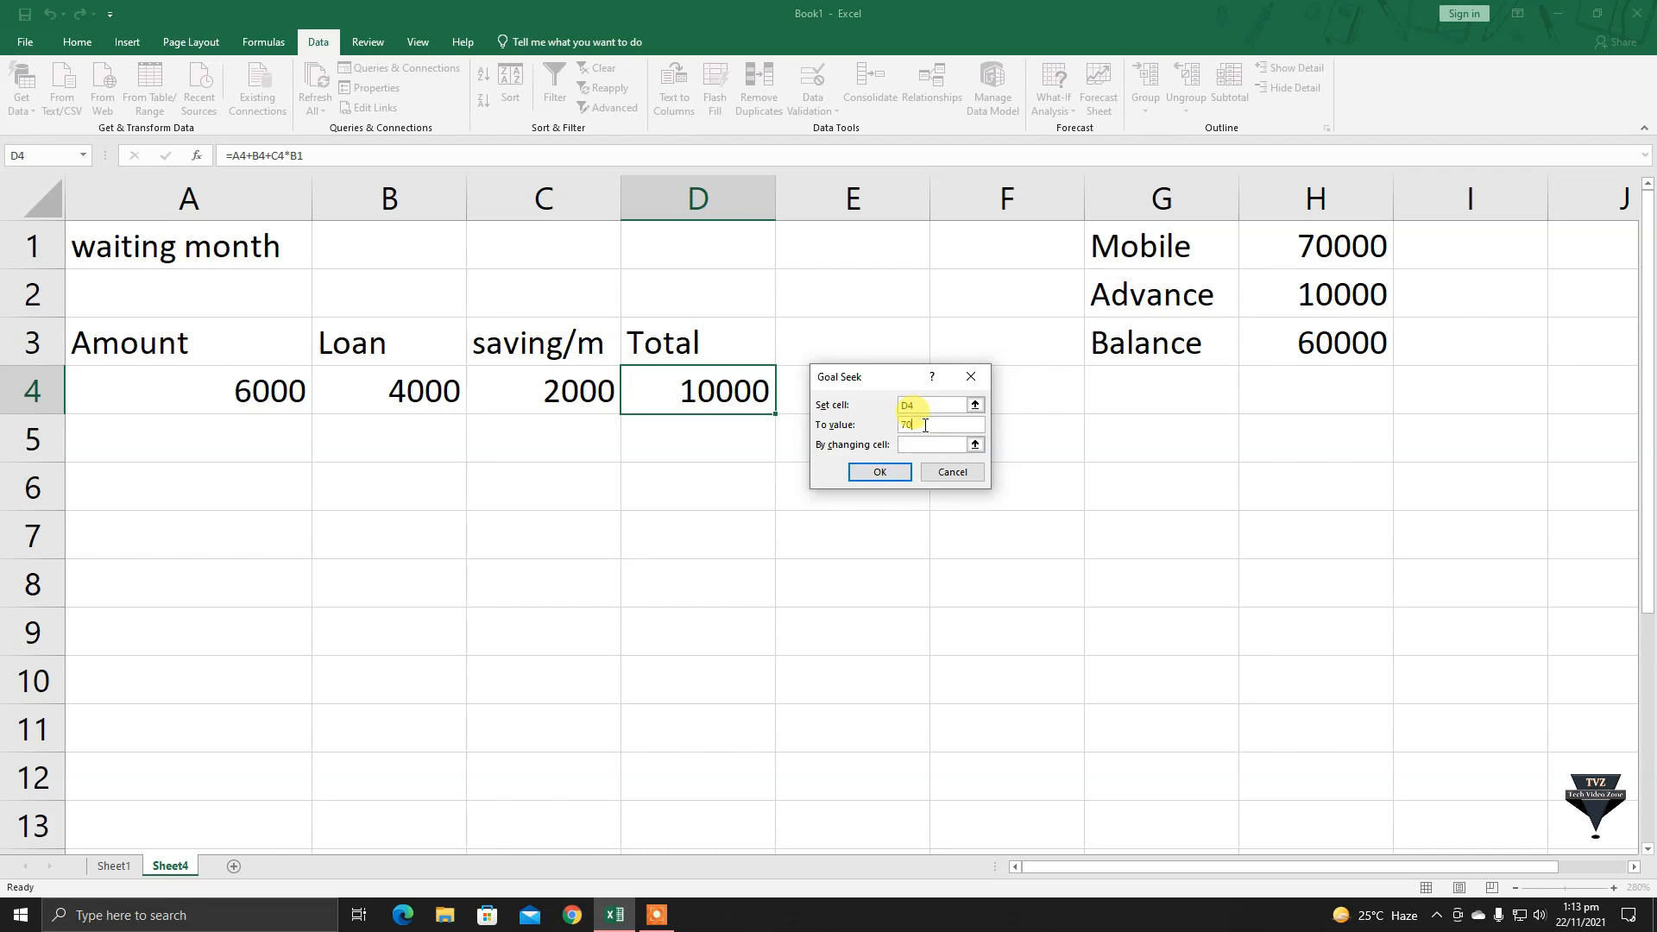
left_click(941, 446)
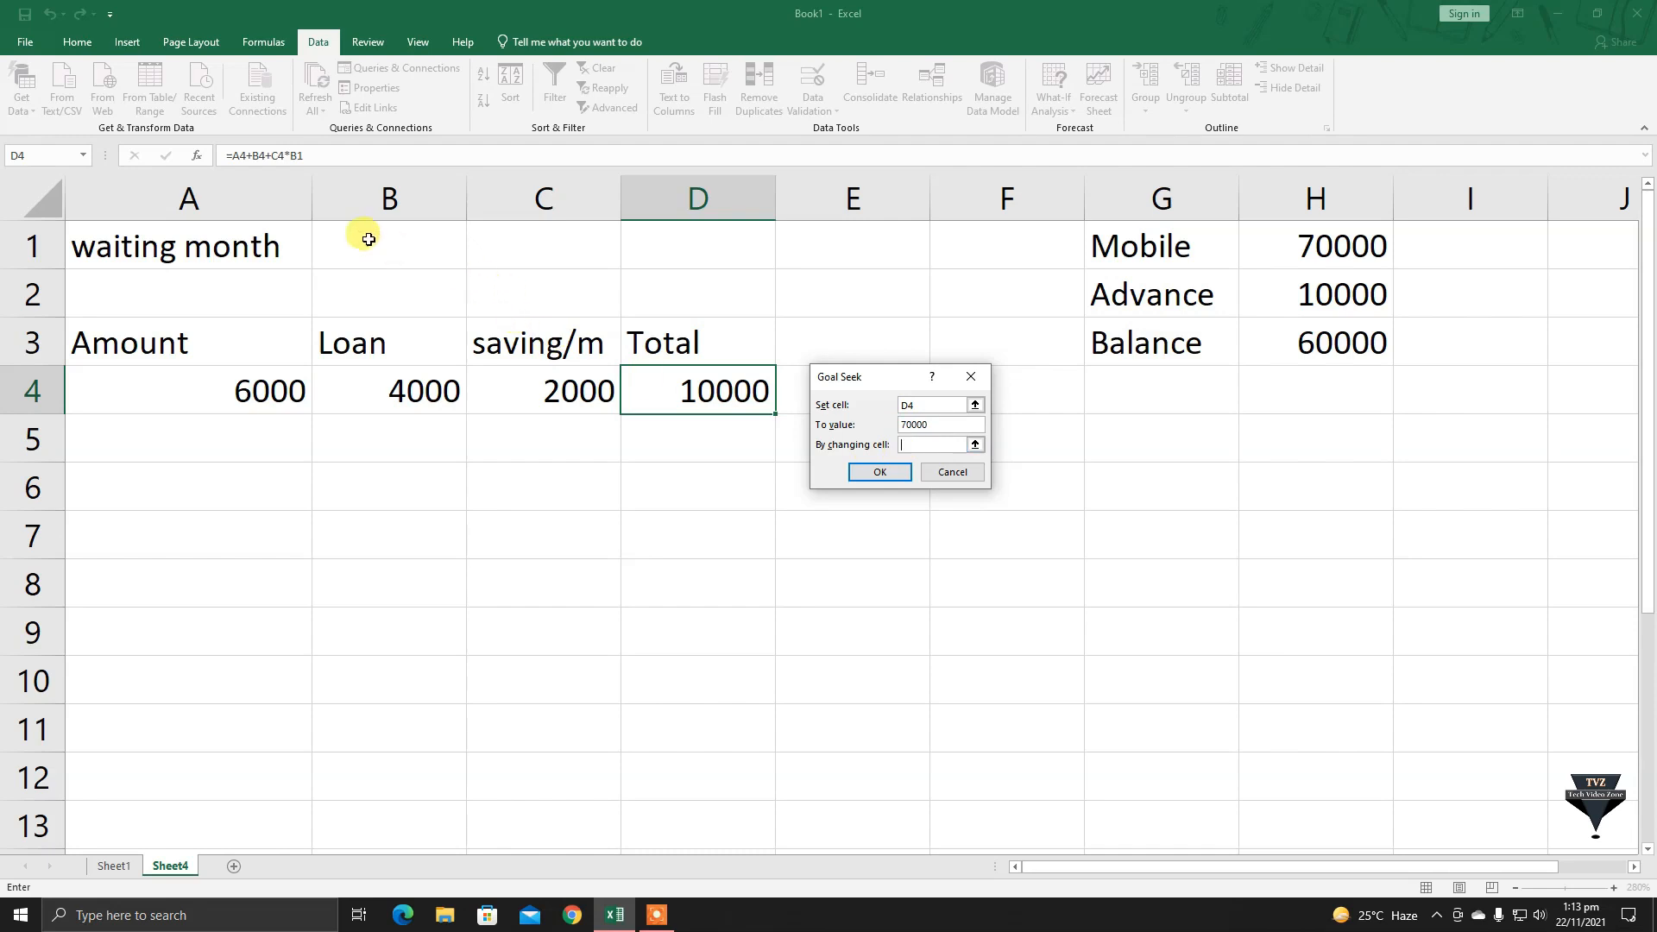
left_click(444, 248)
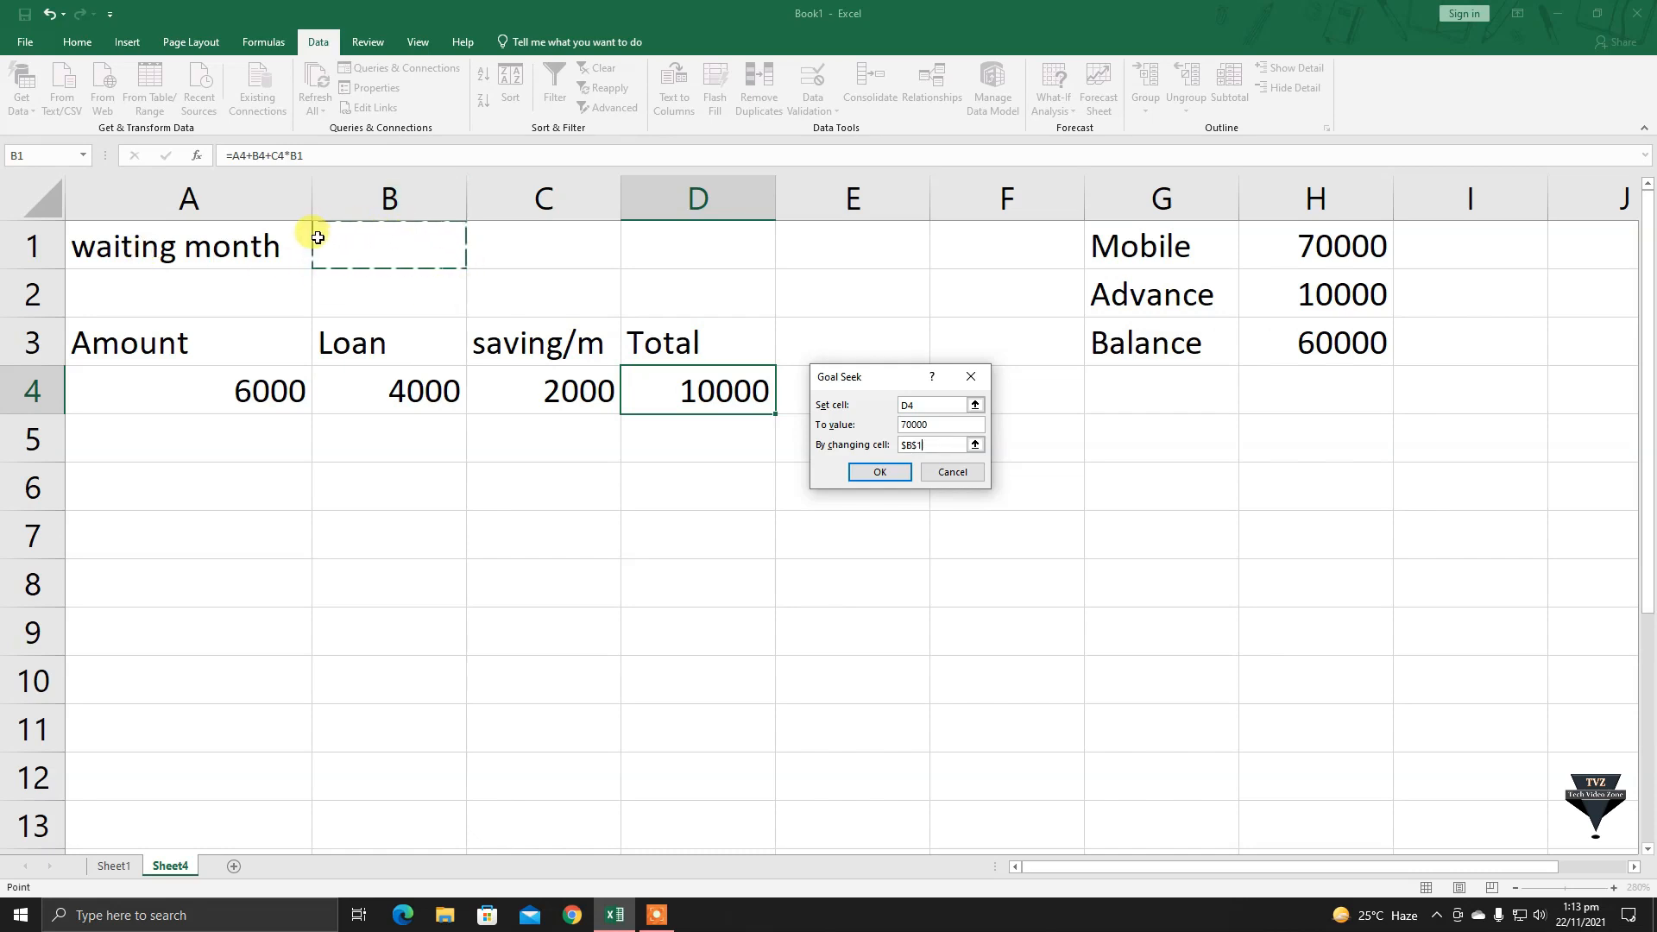
left_click(885, 469)
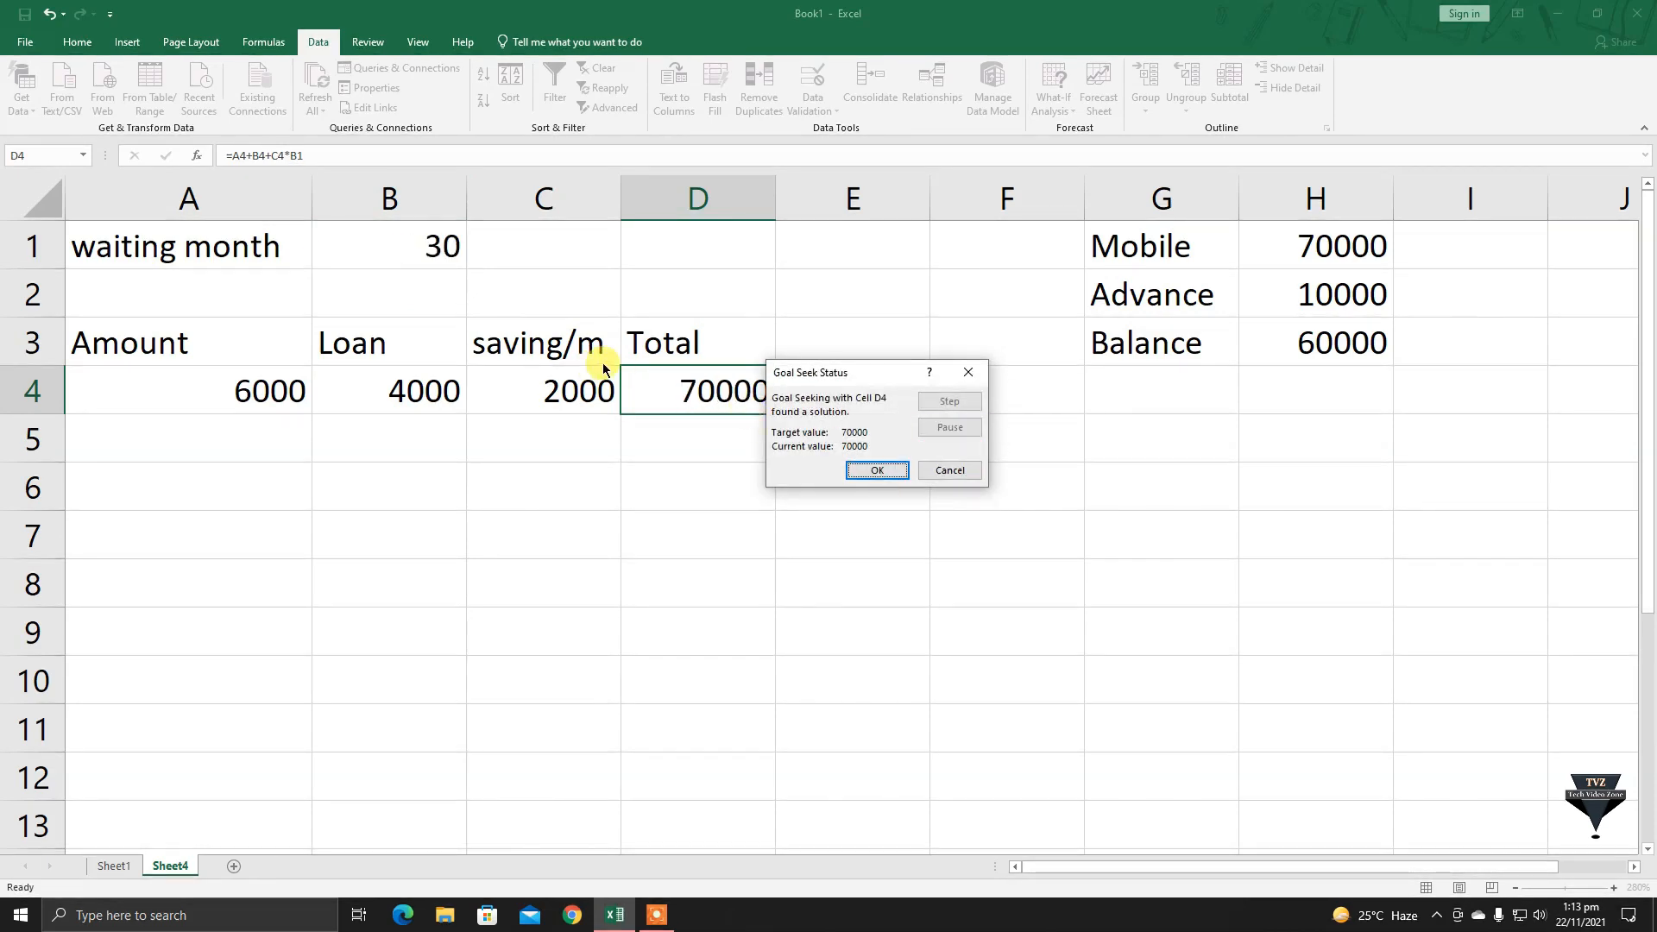
Move the Goal Seek status dialog clear of the table and accept the solution for the waiting month in B1.
left_click_drag(850, 372, 1032, 378)
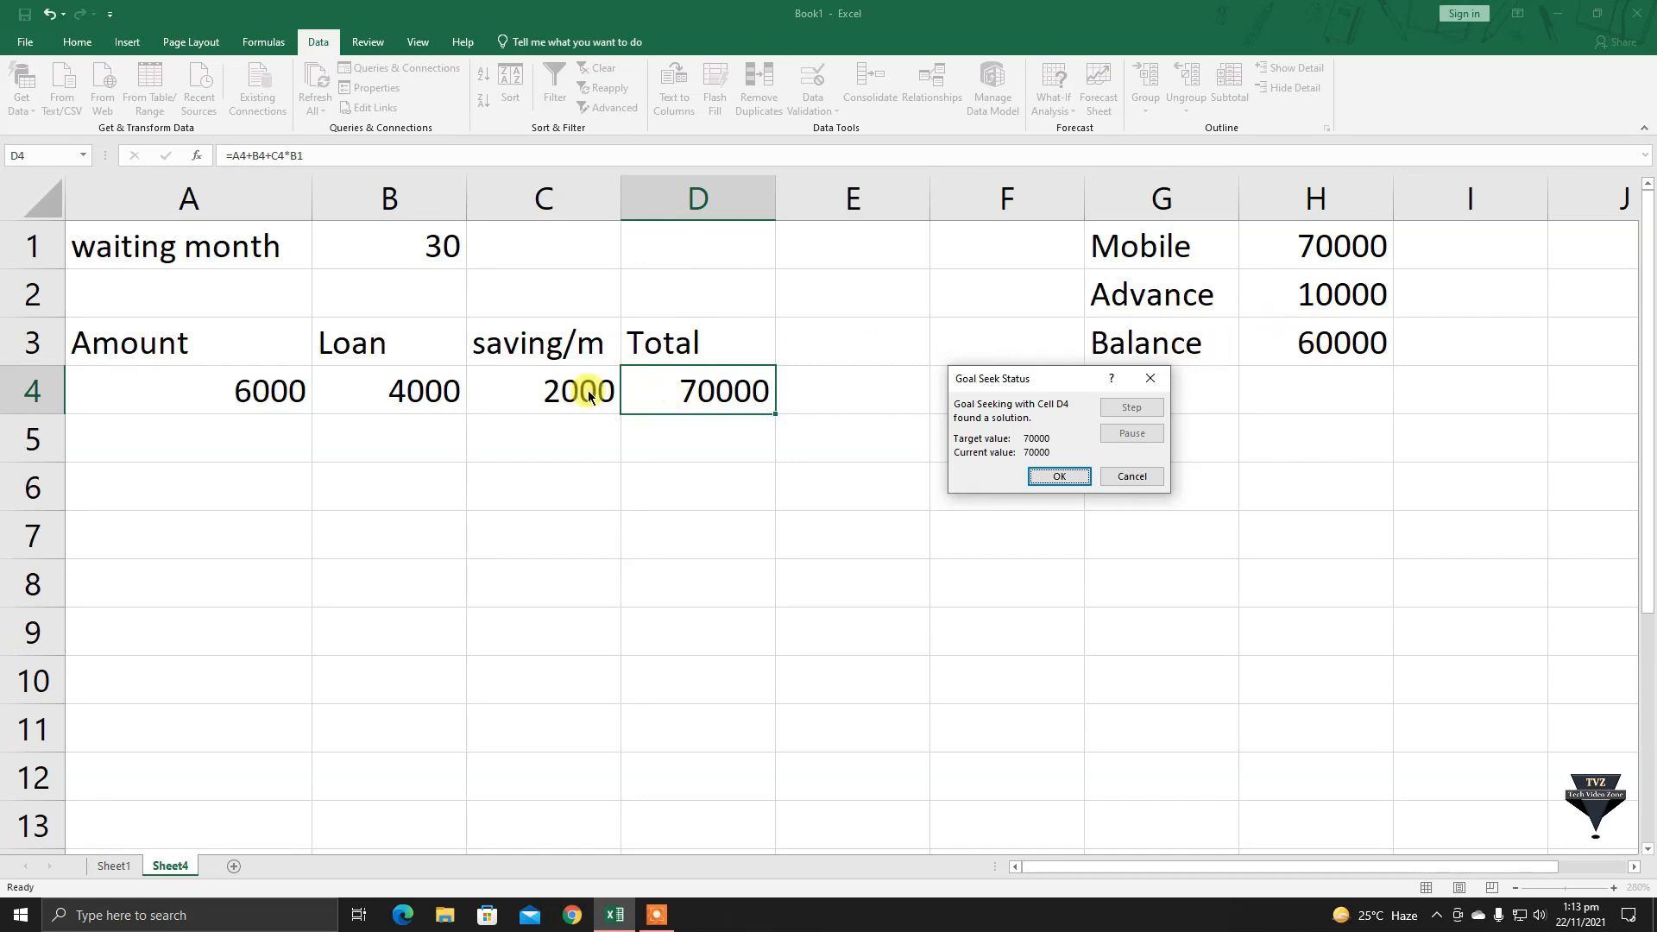
left_click(1040, 475)
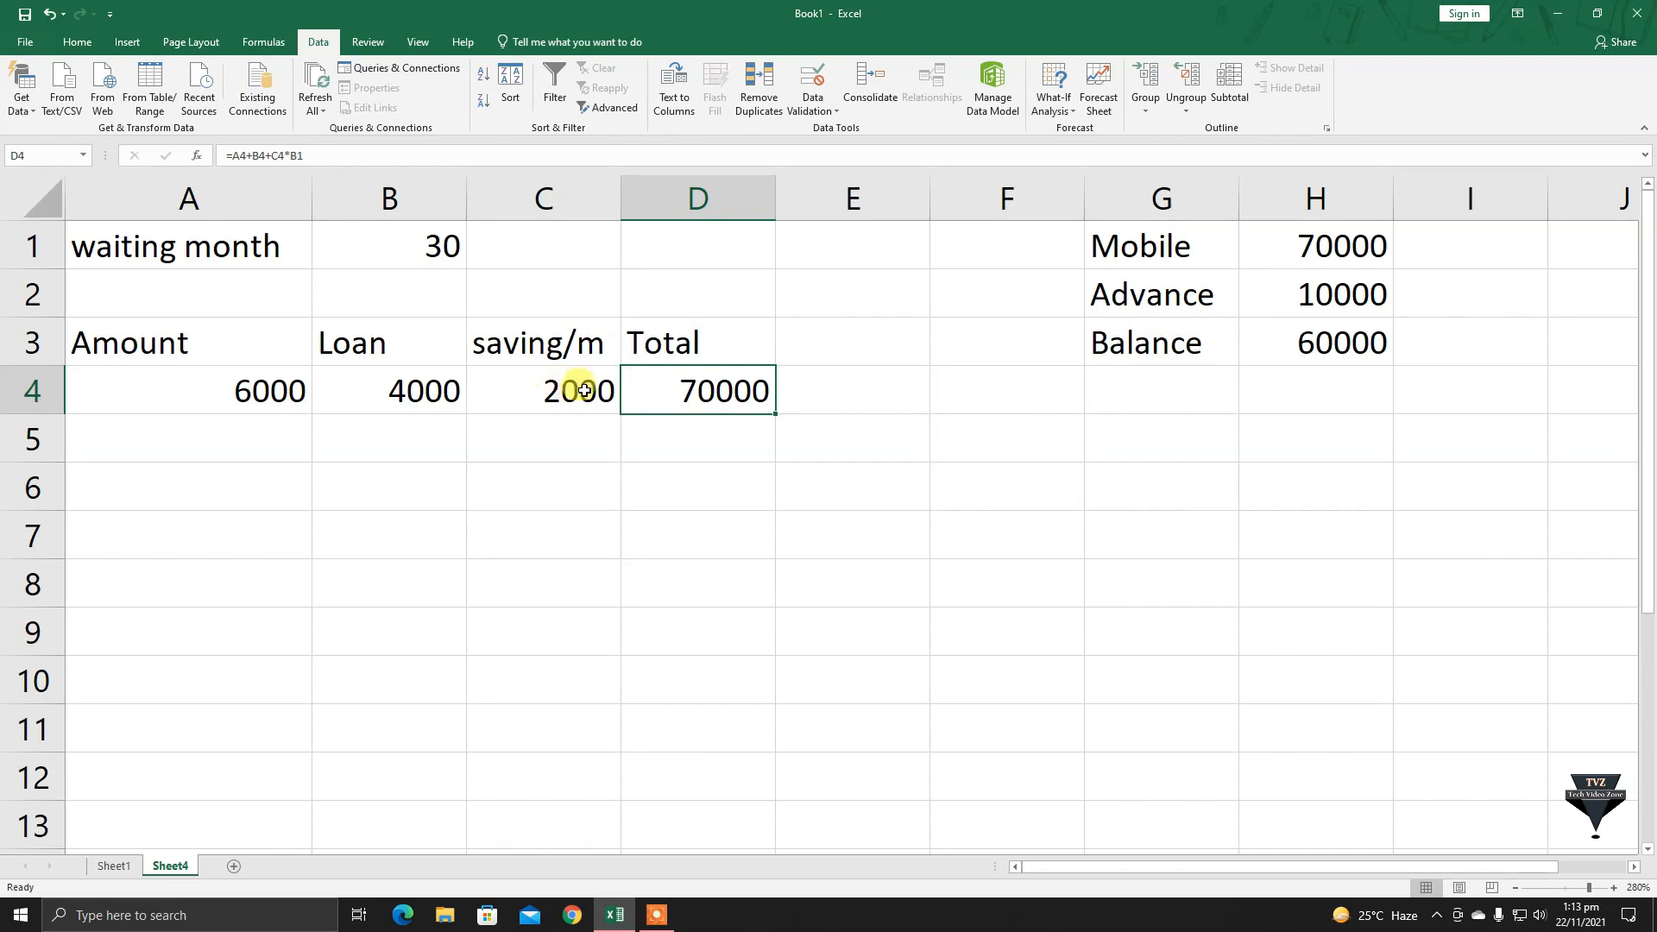
Examine how the balance in H3, the waiting month in B1 and the monthly saving in C4 relate to the Total in D4.
left_click(1337, 350)
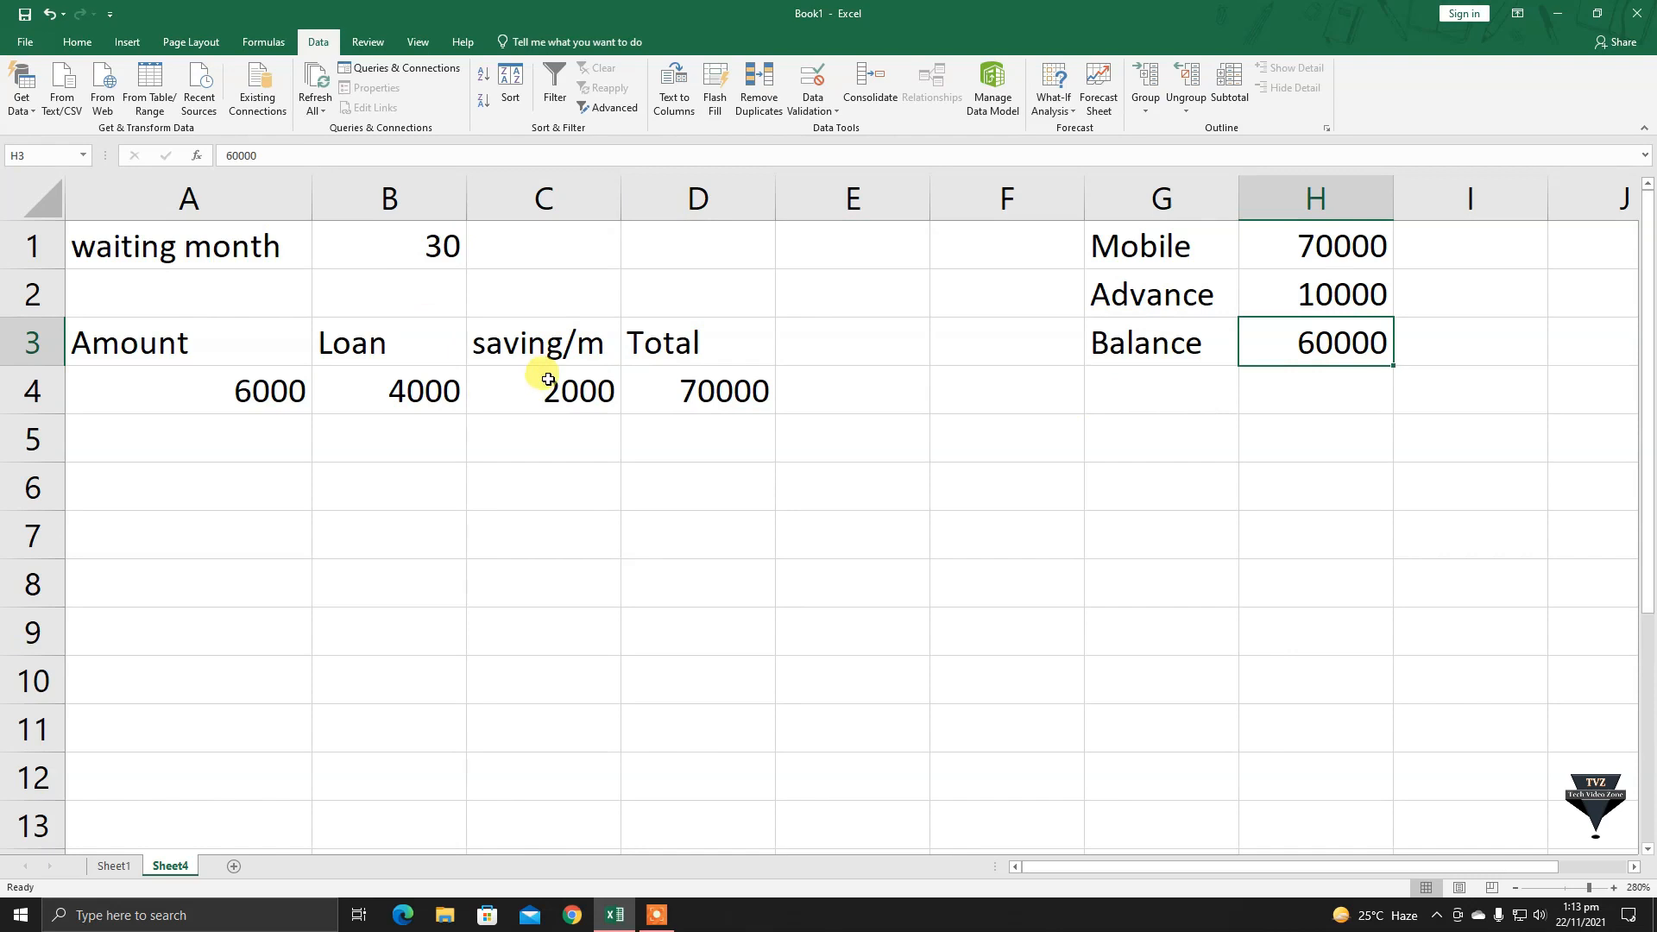
left_click(411, 250)
left_click(576, 387)
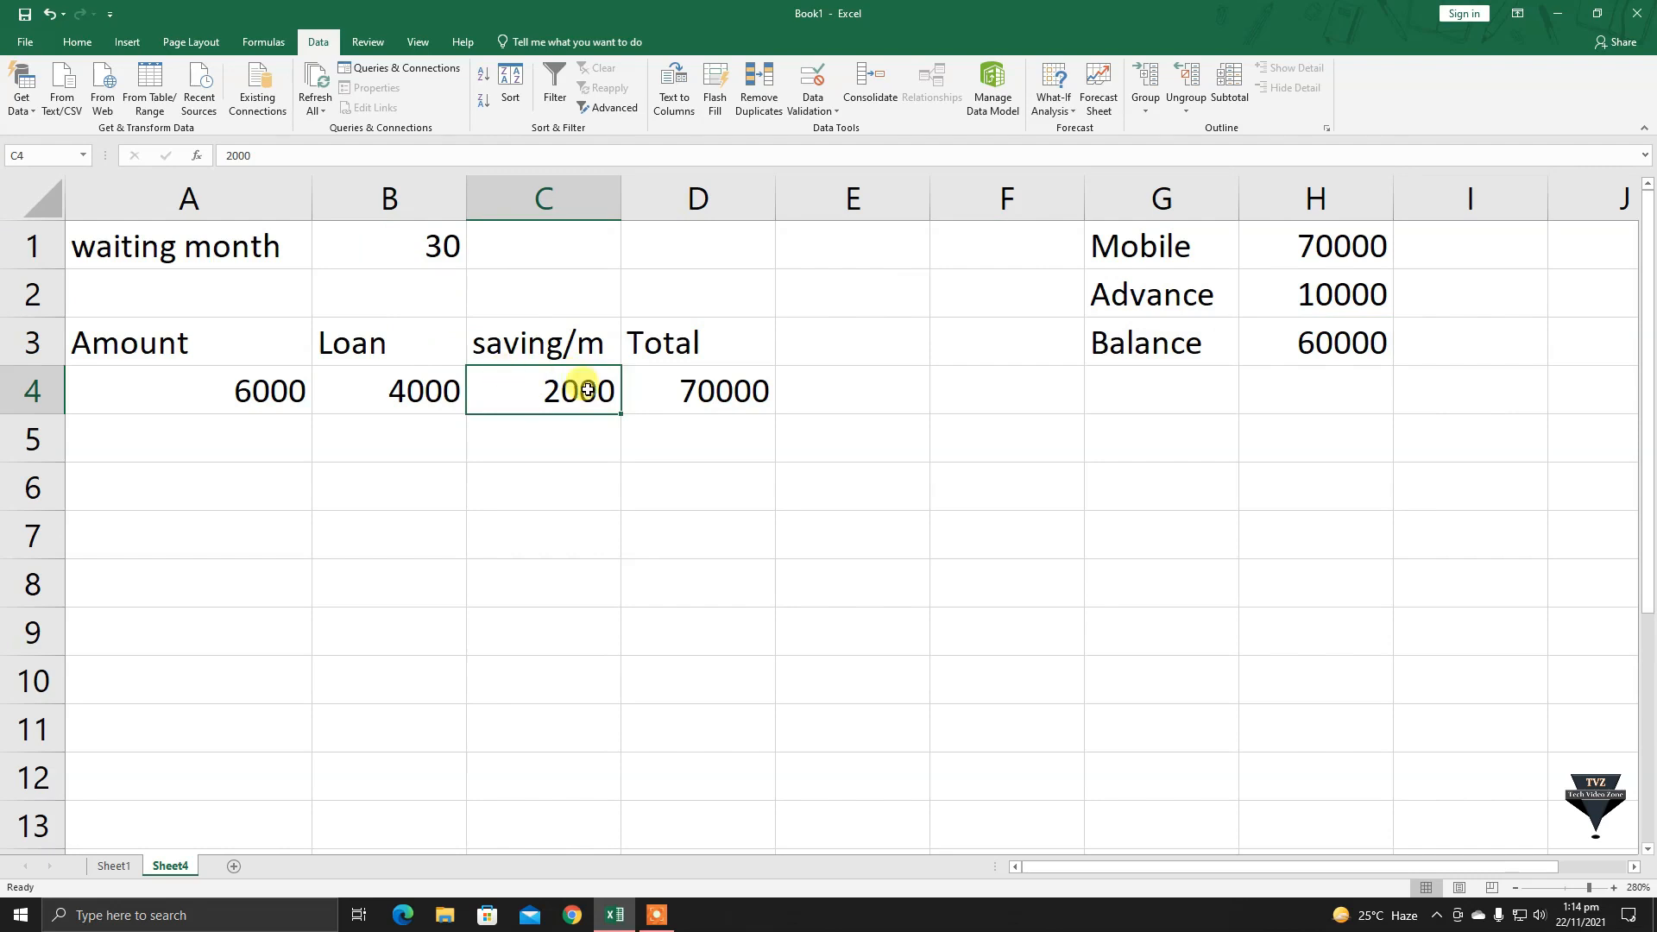
left_click(444, 248)
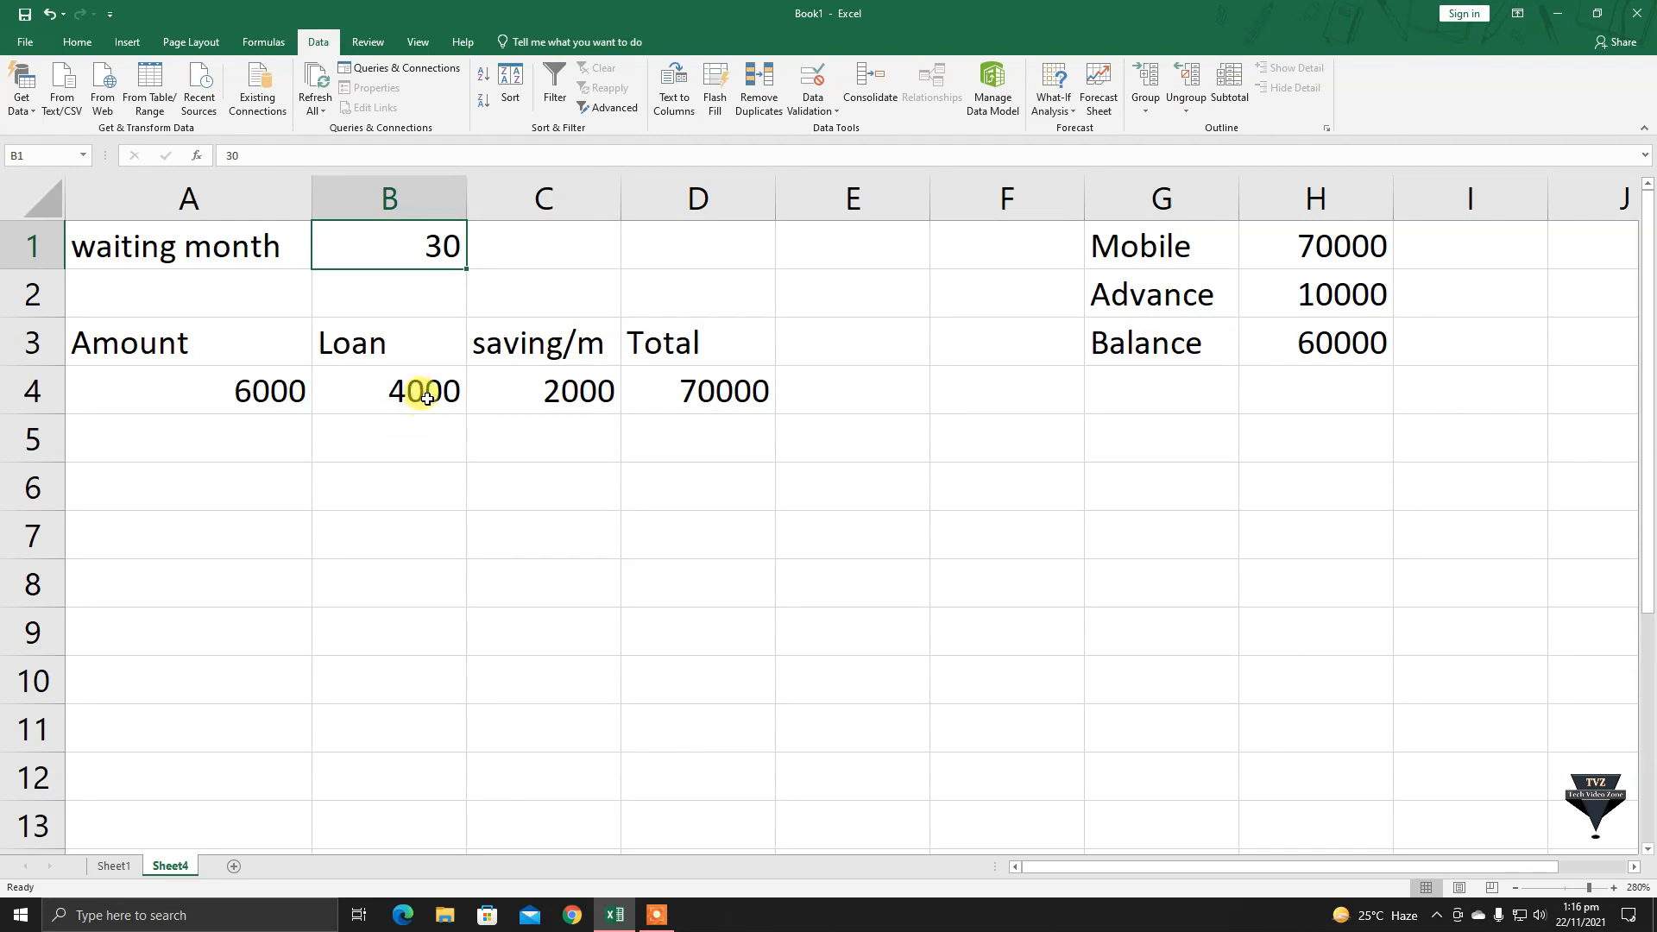
left_click(283, 261)
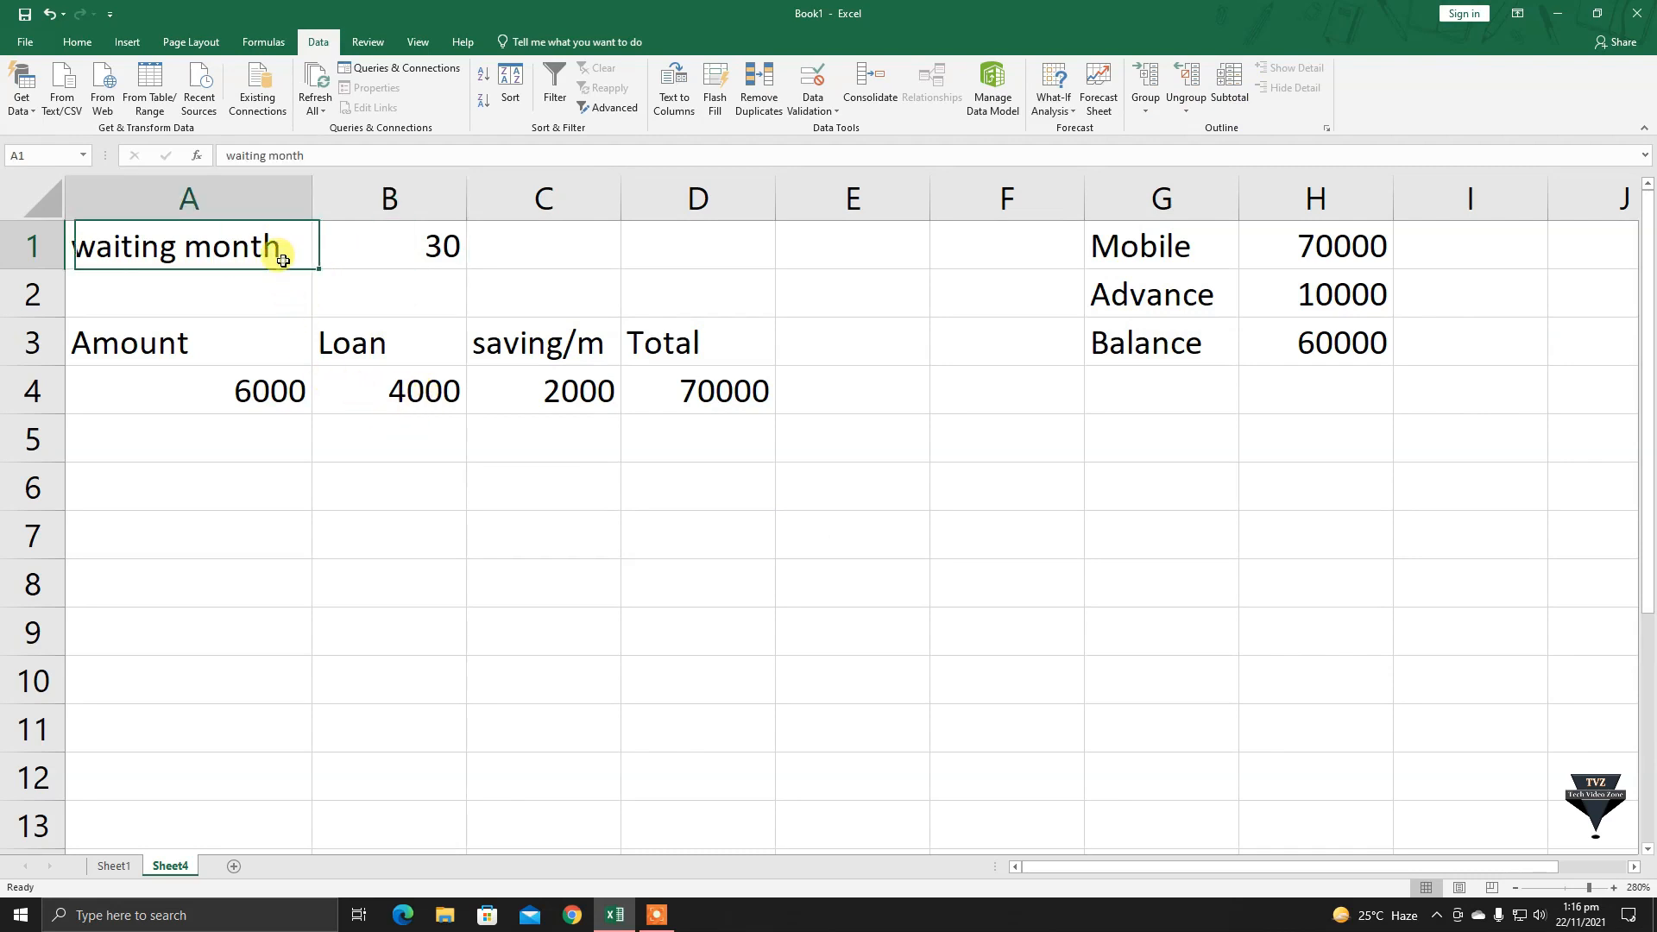
left_click(535, 360)
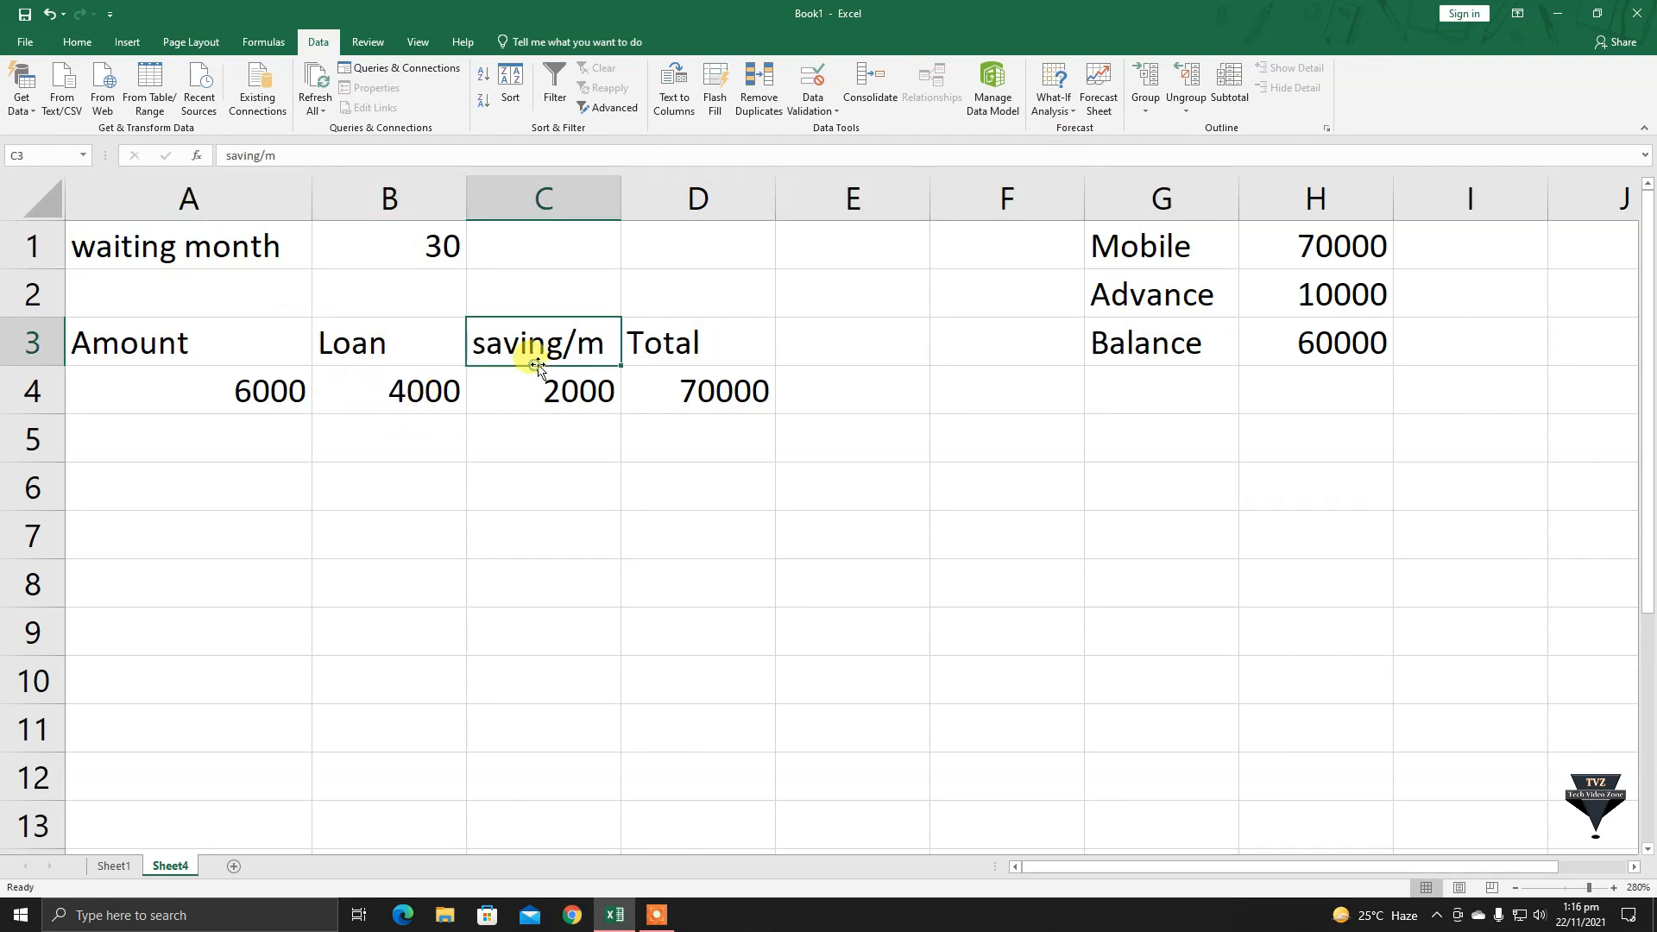
left_click(678, 345)
left_click(694, 395)
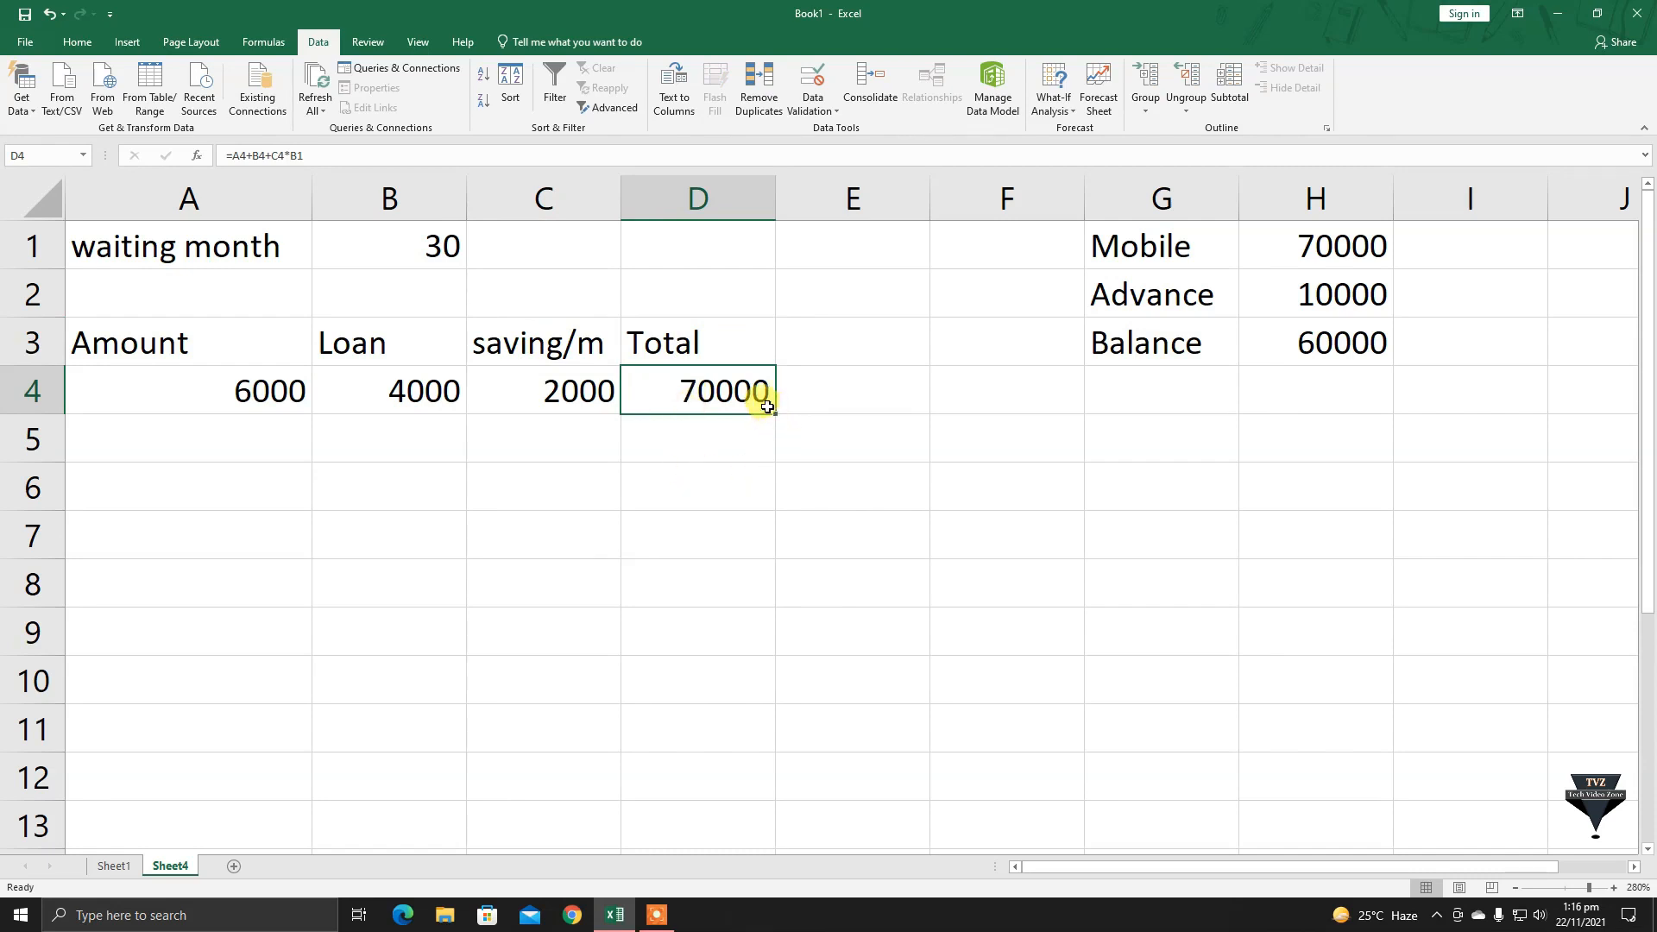
left_click(822, 380)
left_click(625, 432)
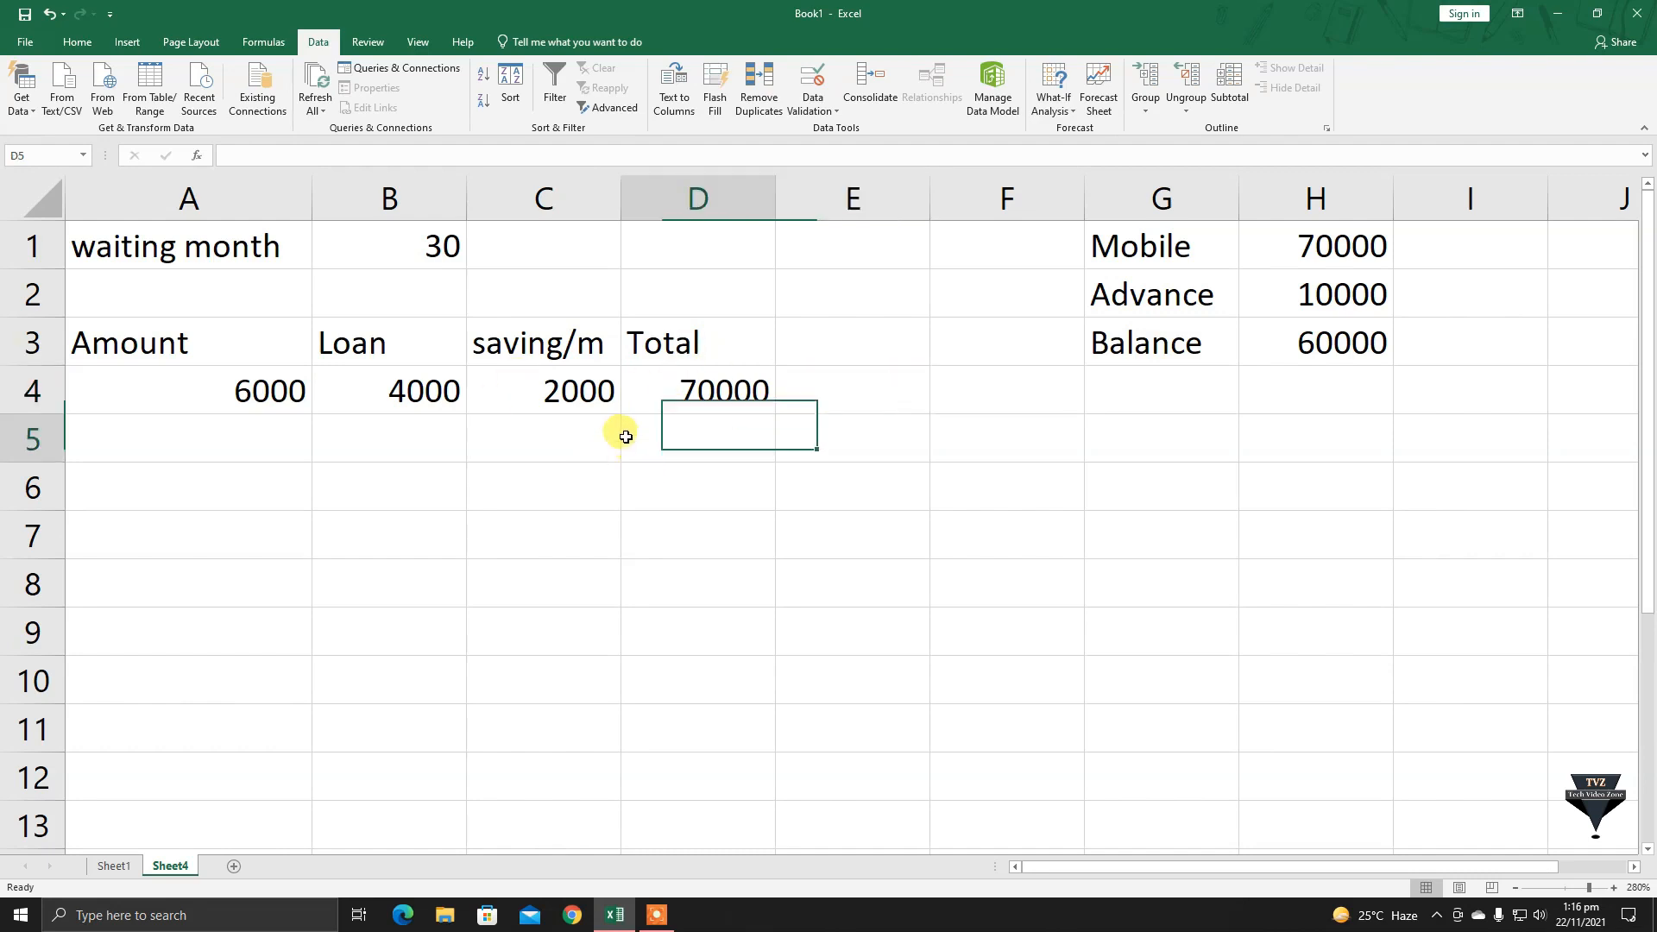
left_click(249, 432)
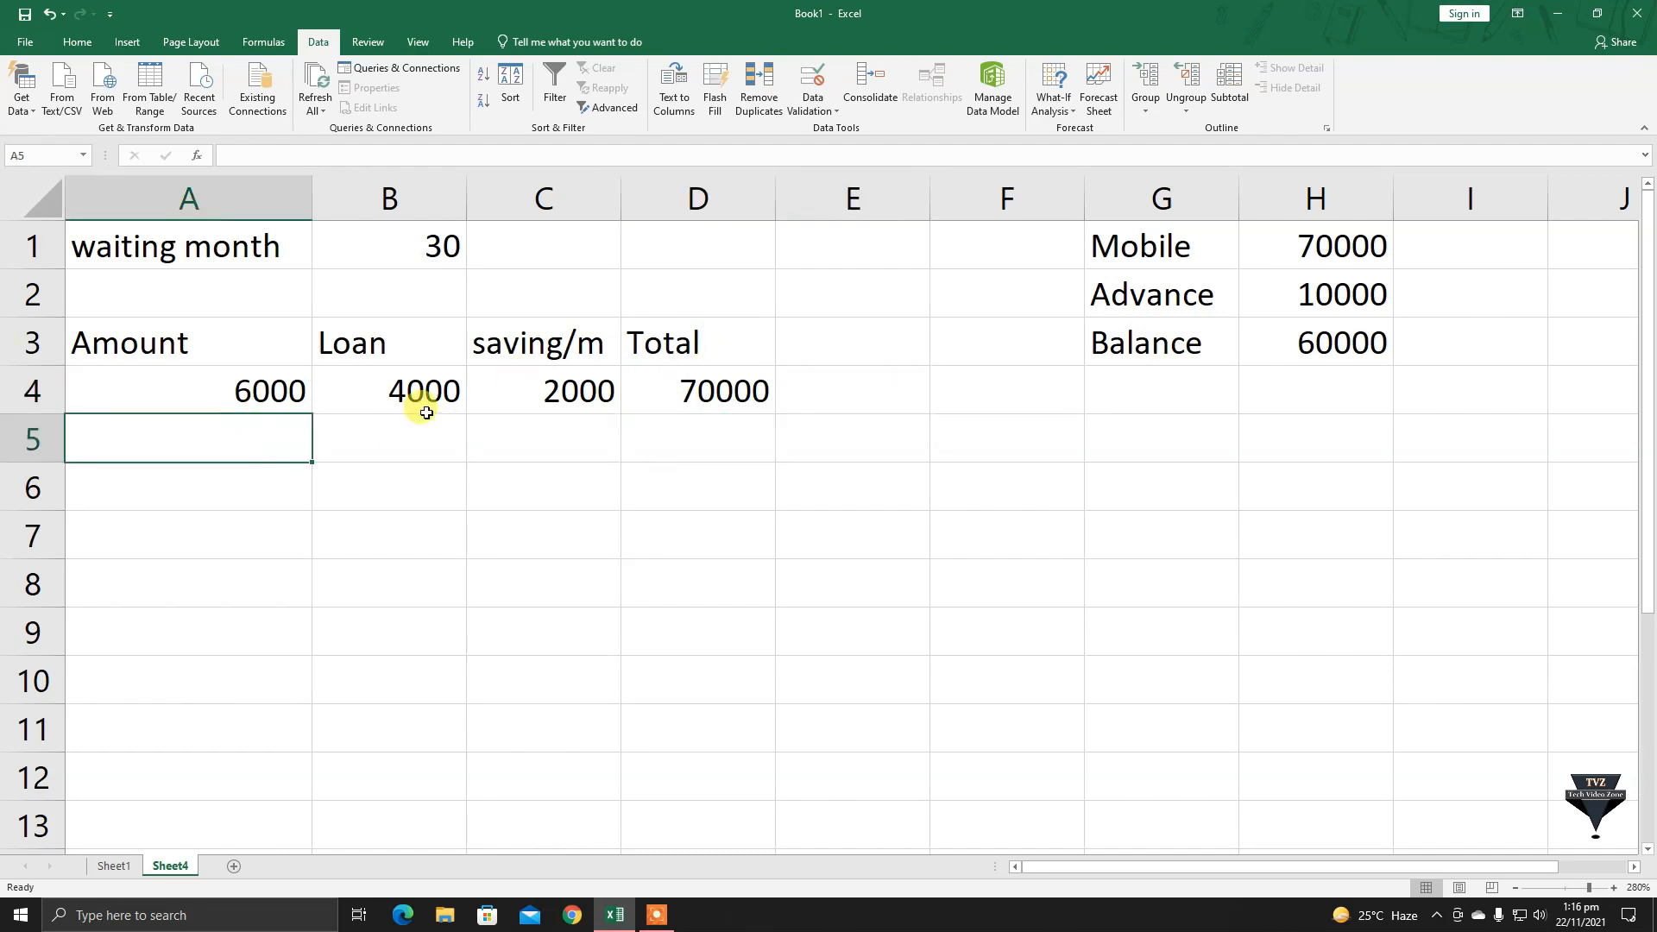